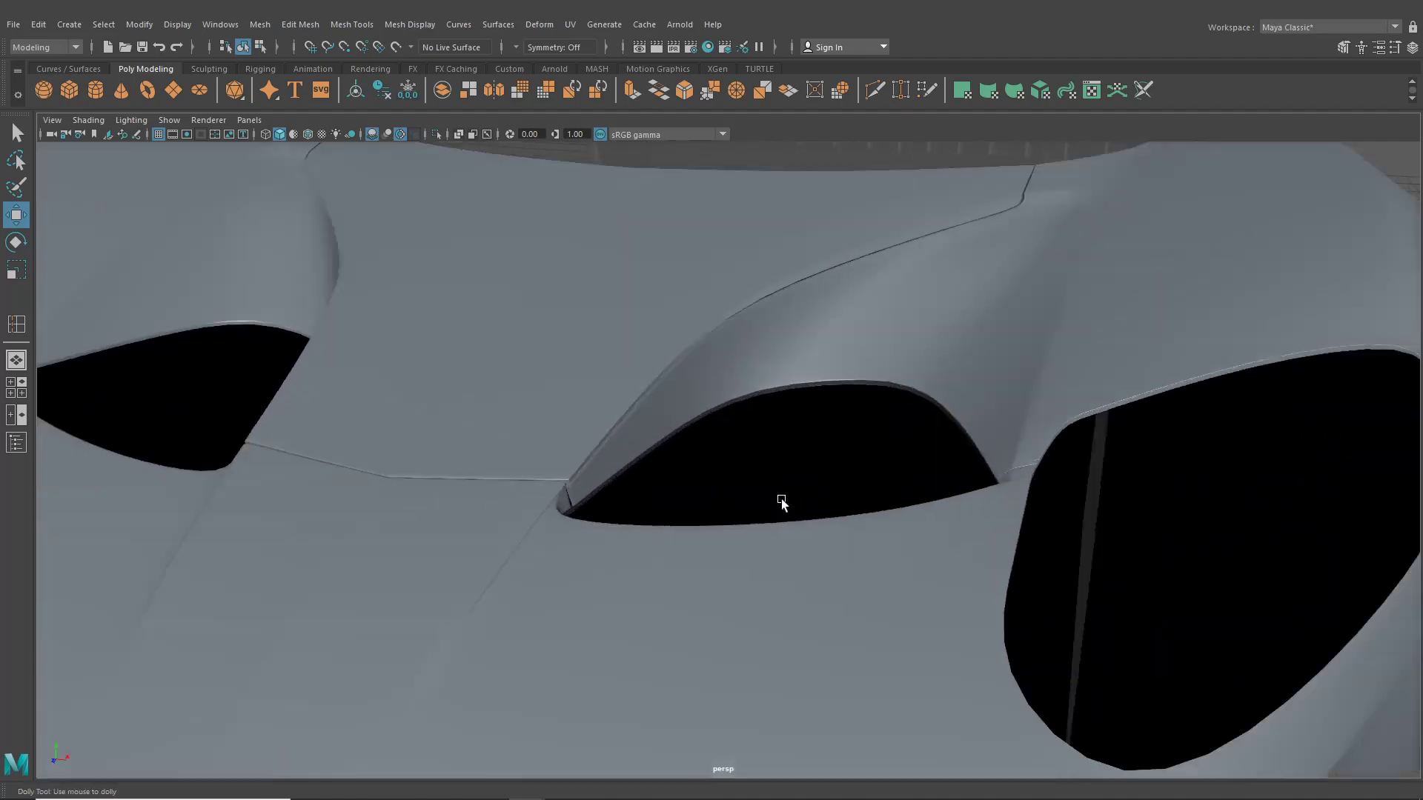
# - Inspect the car's nose and body side, and display the wireframe over the shaded model
pyautogui.keyDown('alt'); pyautogui.moveTo(781, 501); pyautogui.dragTo(589, 516); pyautogui.keyUp('alt')
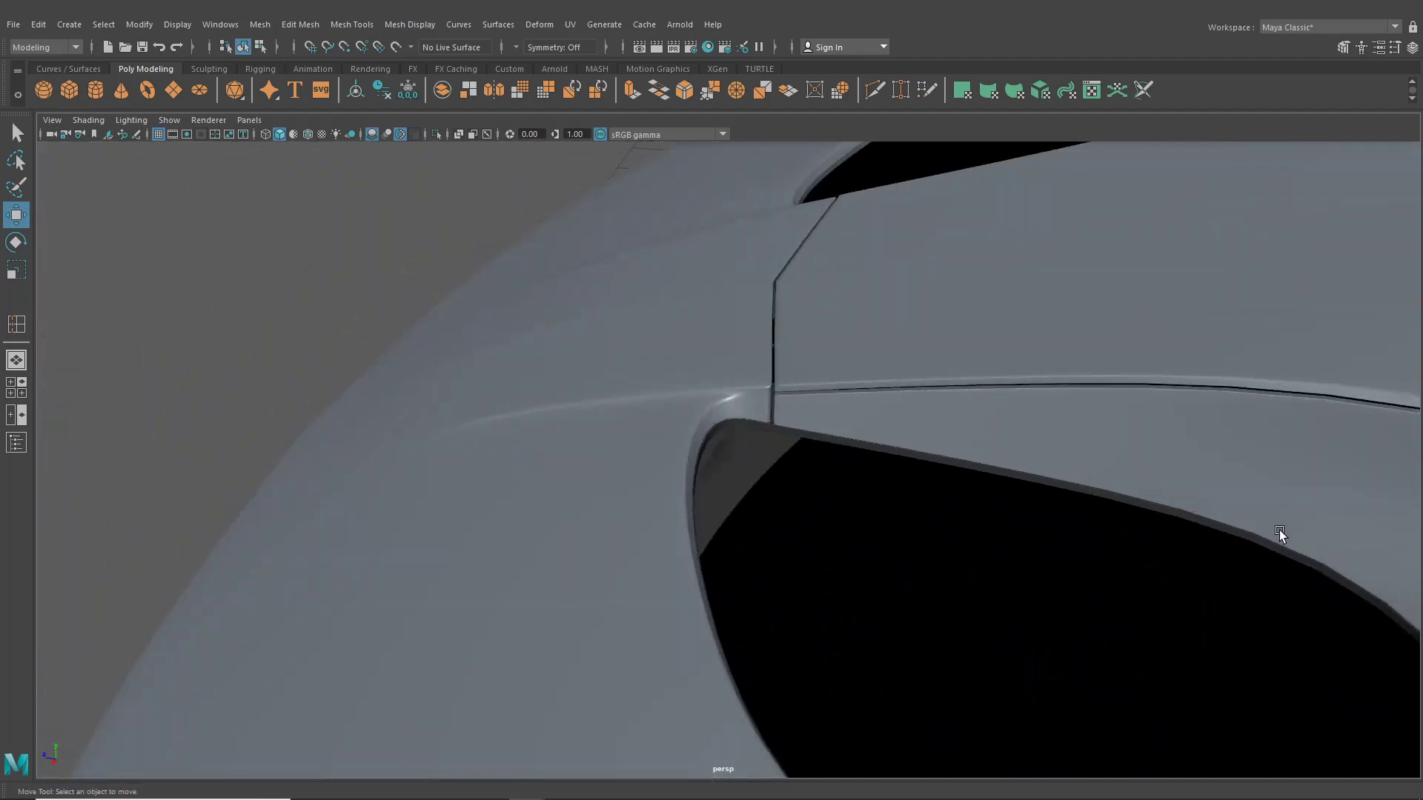
pyautogui.keyDown('alt'); pyautogui.moveTo(1278, 530); pyautogui.dragTo(769, 517); pyautogui.keyUp('alt')
pyautogui.scroll(-3, 839, 535)
pyautogui.keyDown('alt'); pyautogui.moveTo(839, 535); pyautogui.dragTo(768, 501, button='middle'); pyautogui.keyUp('alt')
pyautogui.scroll(4, 767, 501)
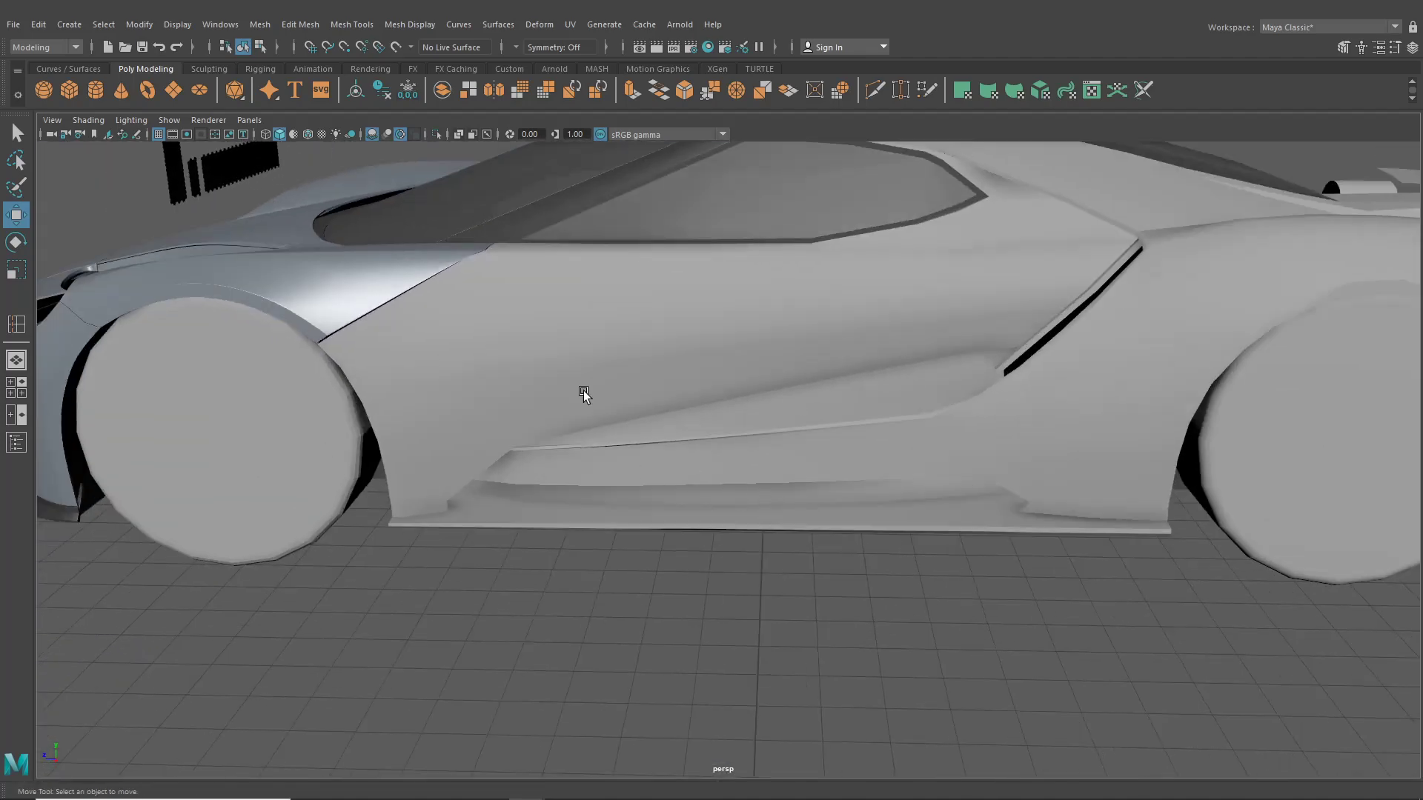
pyautogui.click(310, 136)
pyautogui.scroll(-3, 739, 575)
pyautogui.moveTo(739, 575)
pyautogui.keyDown('alt'); pyautogui.mouseDown()
pyautogui.moveTo(646, 517)
pyautogui.moveTo(625, 526)
pyautogui.moveTo(787, 524)
pyautogui.moveTo(714, 518)
pyautogui.moveTo(703, 532)
pyautogui.mouseUp(); pyautogui.keyUp('alt')
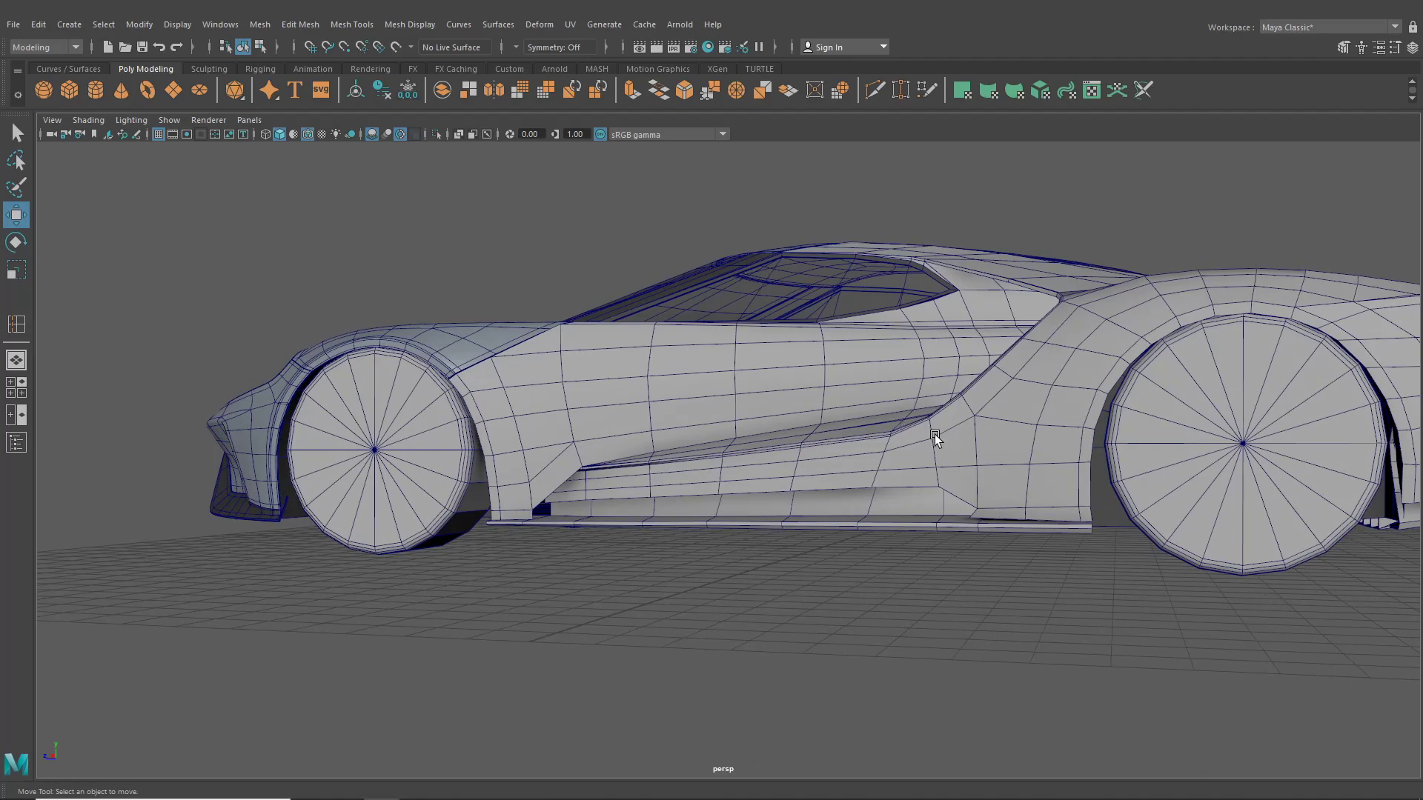
pyautogui.keyDown('alt'); pyautogui.moveTo(935, 437); pyautogui.dragTo(828, 486); pyautogui.keyUp('alt')
pyautogui.scroll(5, 842, 442)
# - Isolate the car's side body mesh in the perspective view and switch it to vertex editing
pyautogui.click(14, 393)
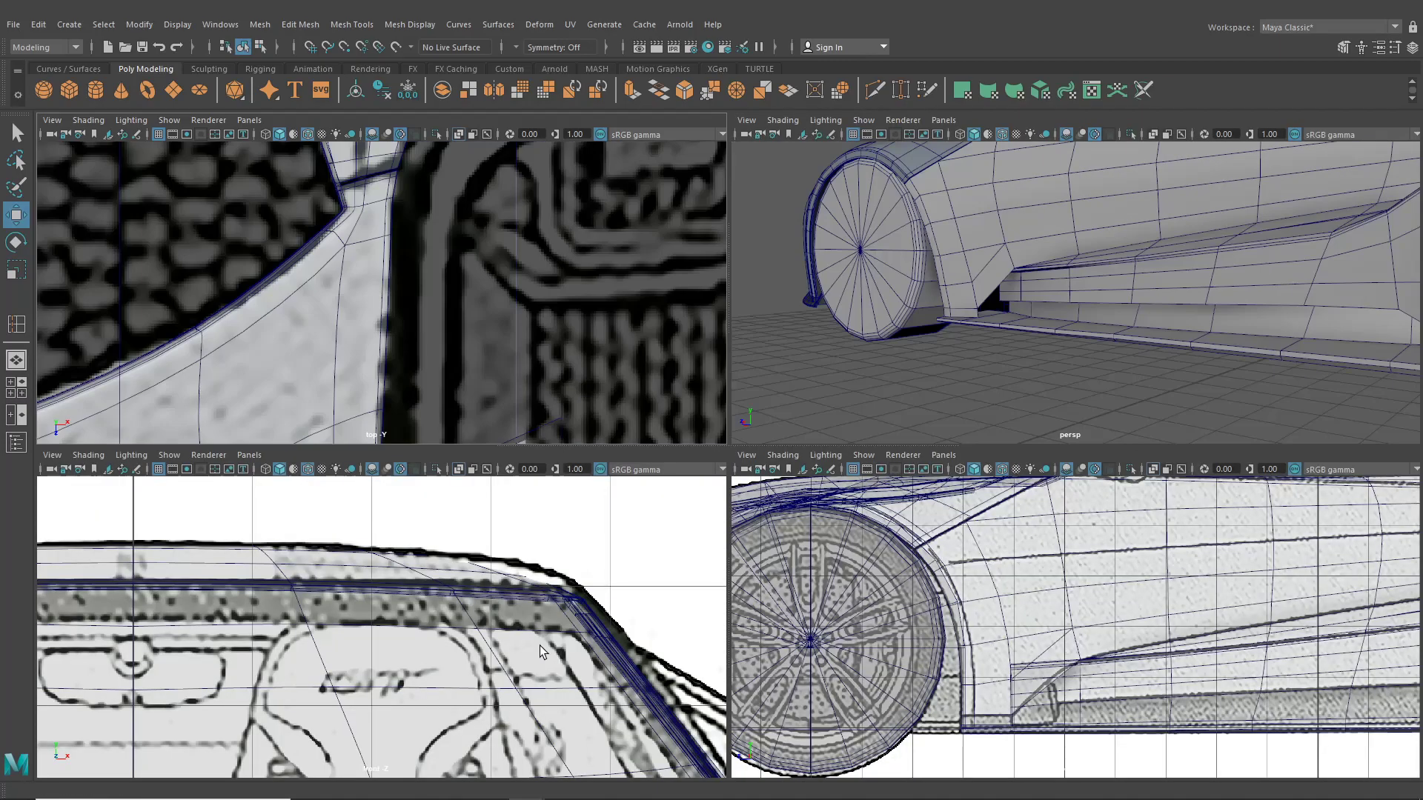
pyautogui.press('space')
pyautogui.click(899, 540)
pyautogui.moveTo(896, 377); pyautogui.dragTo(817, 378, button='right')
pyautogui.keyDown('alt'); pyautogui.moveTo(759, 482); pyautogui.dragTo(810, 424, button='middle'); pyautogui.keyUp('alt')
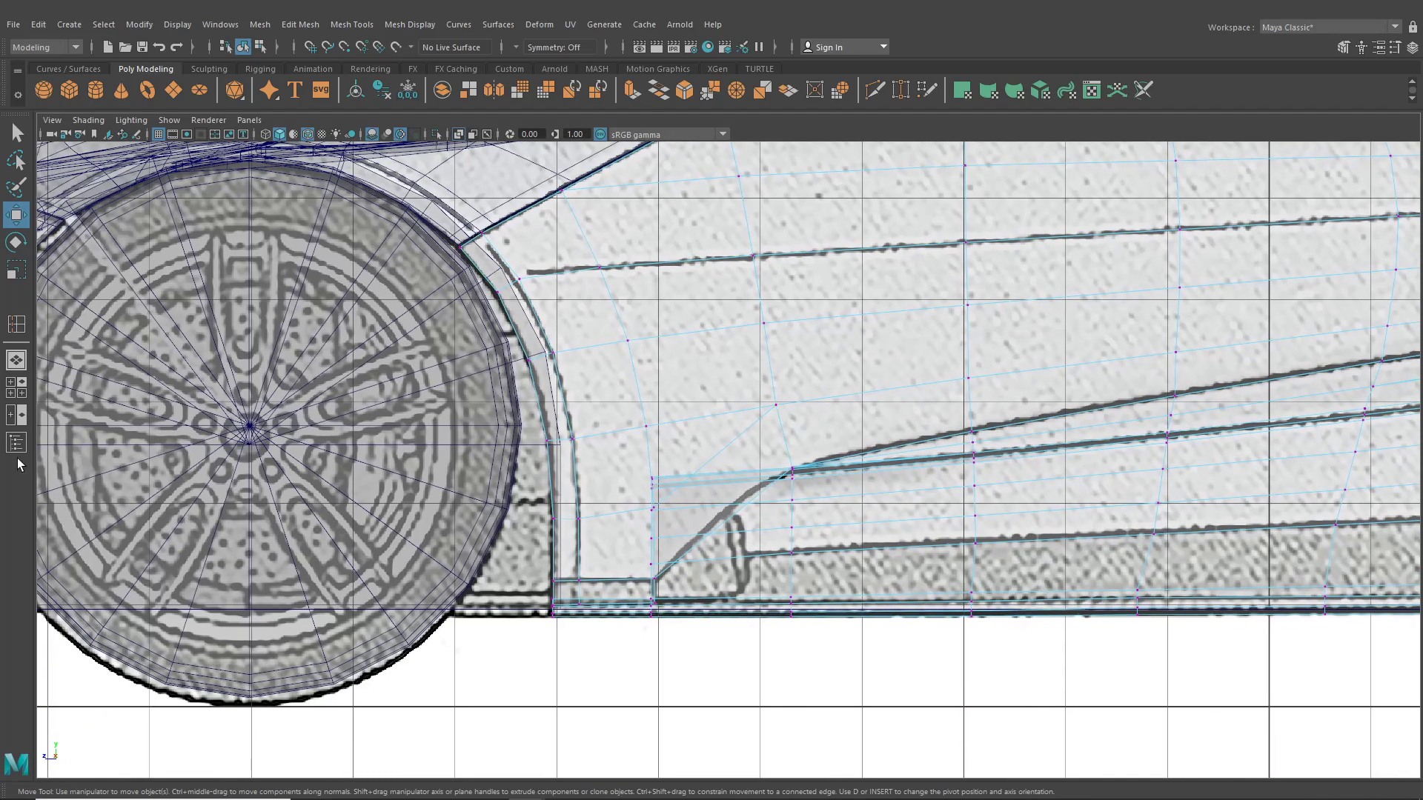
pyautogui.click(16, 361)
pyautogui.keyDown('alt'); pyautogui.moveTo(622, 489); pyautogui.dragTo(745, 490); pyautogui.keyUp('alt')
pyautogui.click(436, 134)
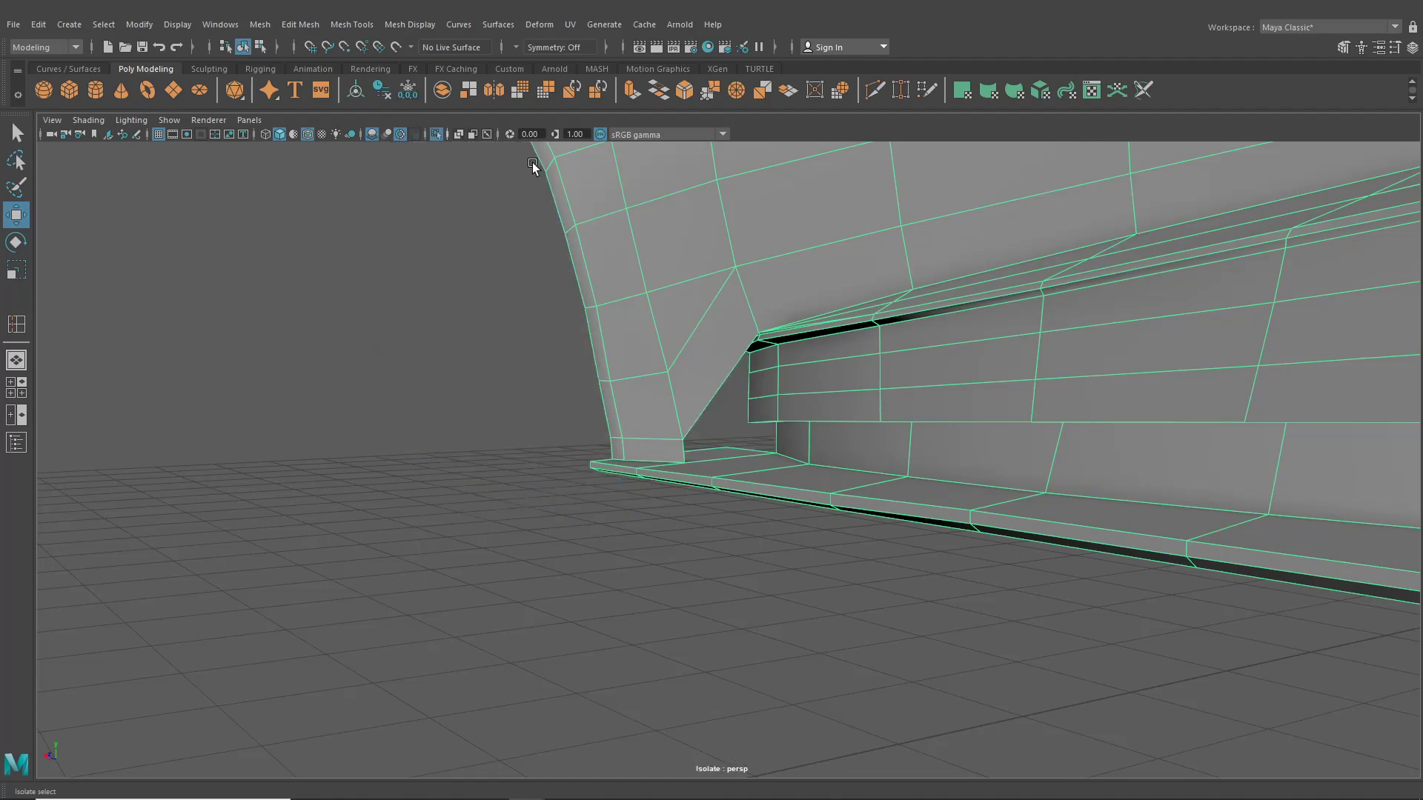
pyautogui.moveTo(812, 359); pyautogui.dragTo(759, 446, button='right')
# - Move the front-end vertices of the recessed side panel rearward in the side view to match the blueprint's vent edge
pyautogui.scroll(-6, 758, 447)
pyautogui.keyDown('alt'); pyautogui.moveTo(955, 459); pyautogui.dragTo(815, 537); pyautogui.keyUp('alt')
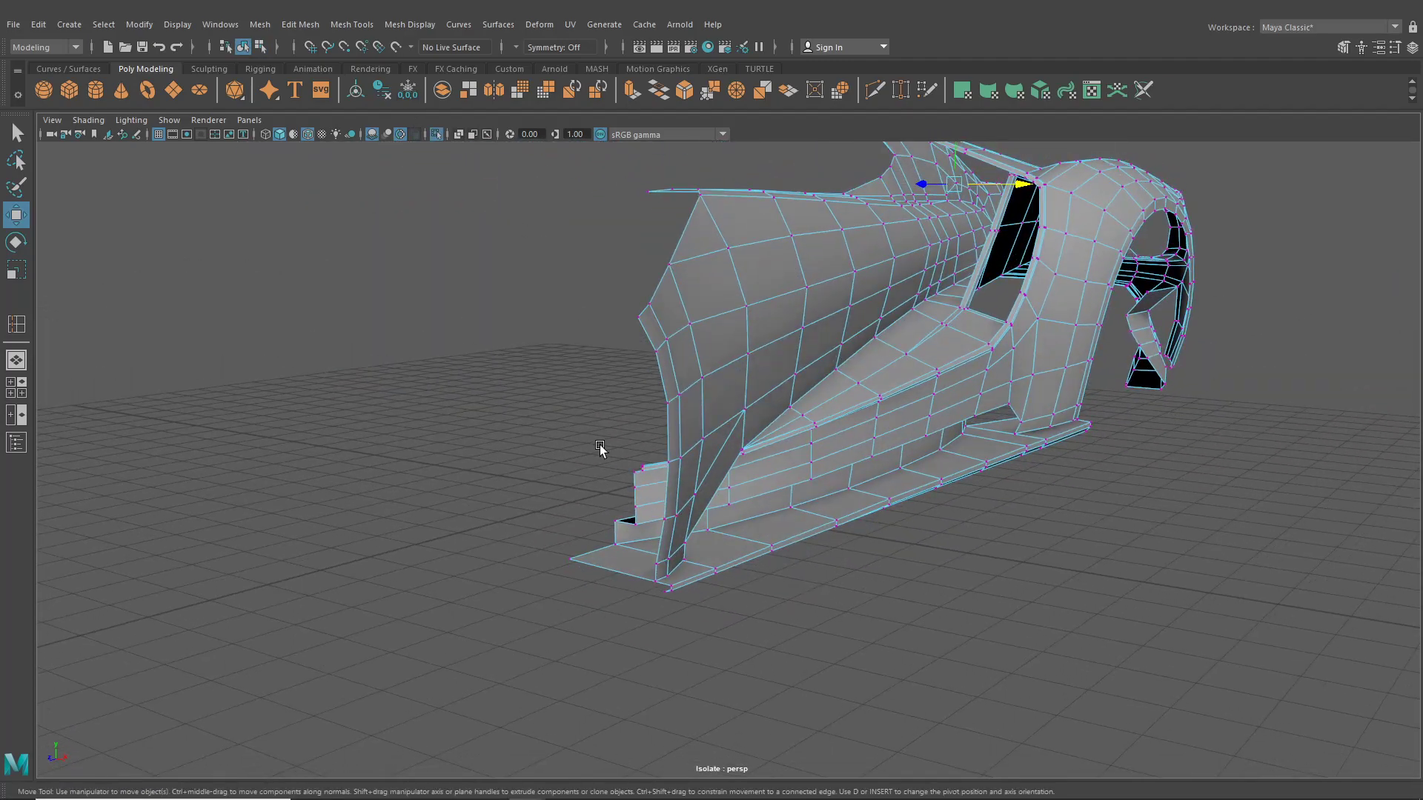
pyautogui.press('space')
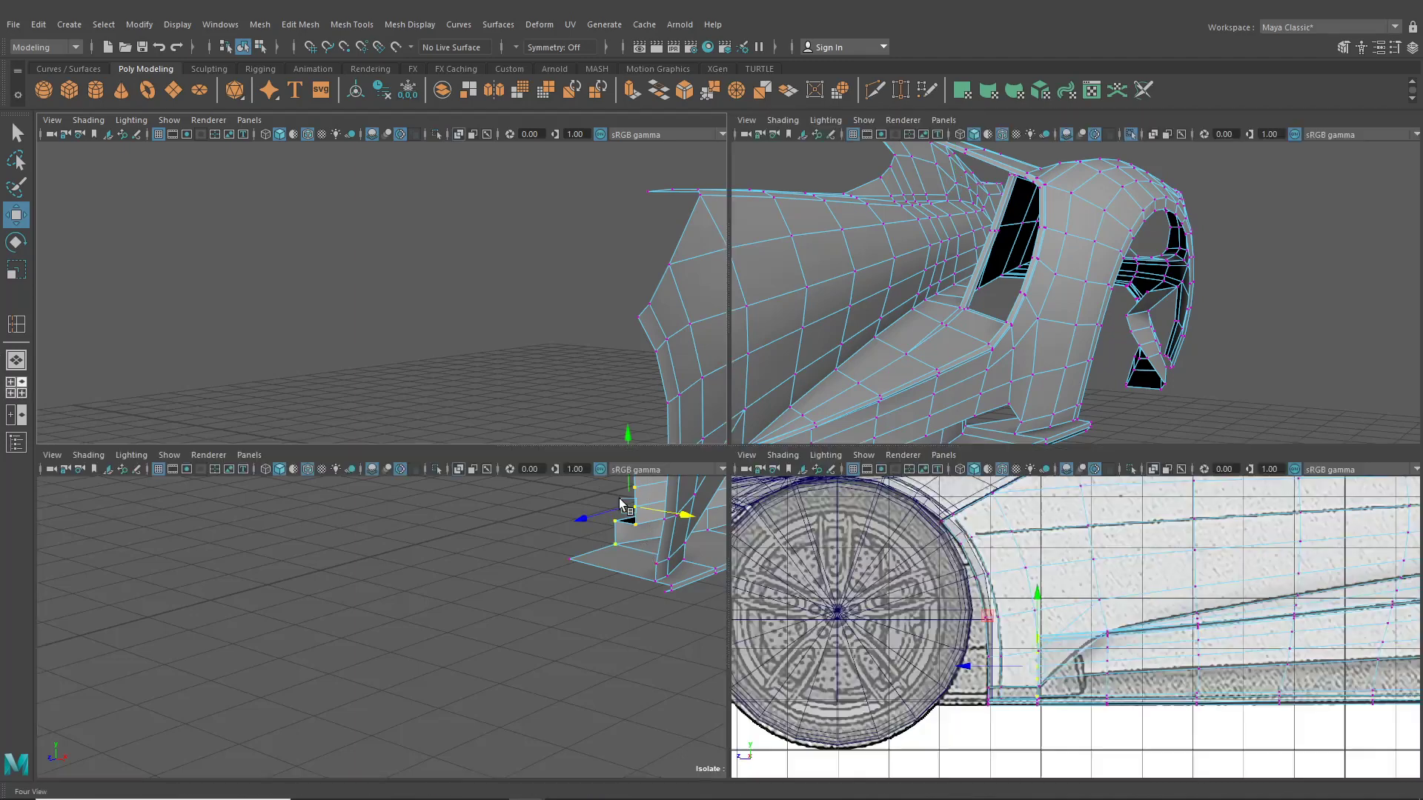
pyautogui.press('space')
pyautogui.moveTo(581, 543); pyautogui.dragTo(637, 546)
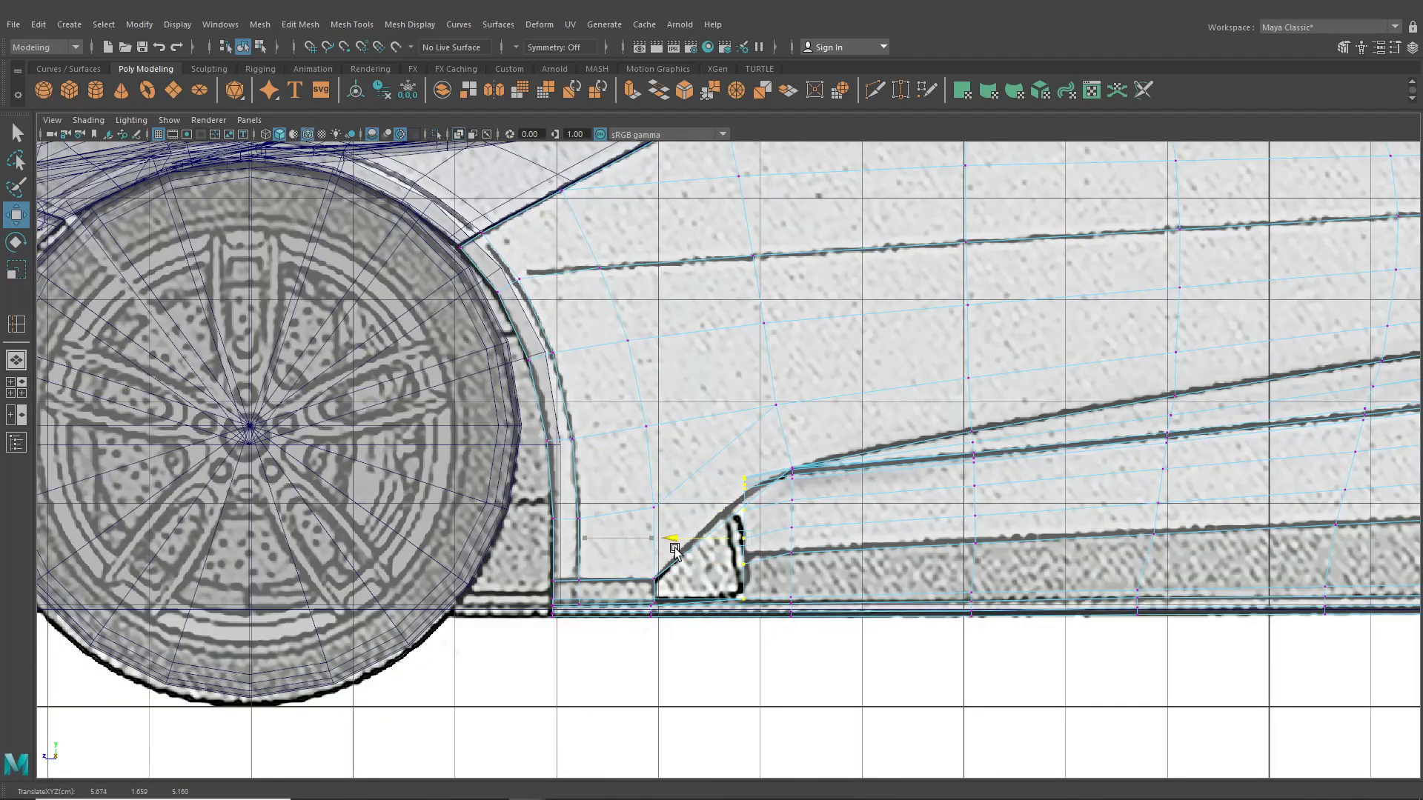
pyautogui.click(16, 360)
pyautogui.keyDown('alt'); pyautogui.moveTo(571, 393); pyautogui.dragTo(447, 406); pyautogui.keyUp('alt')
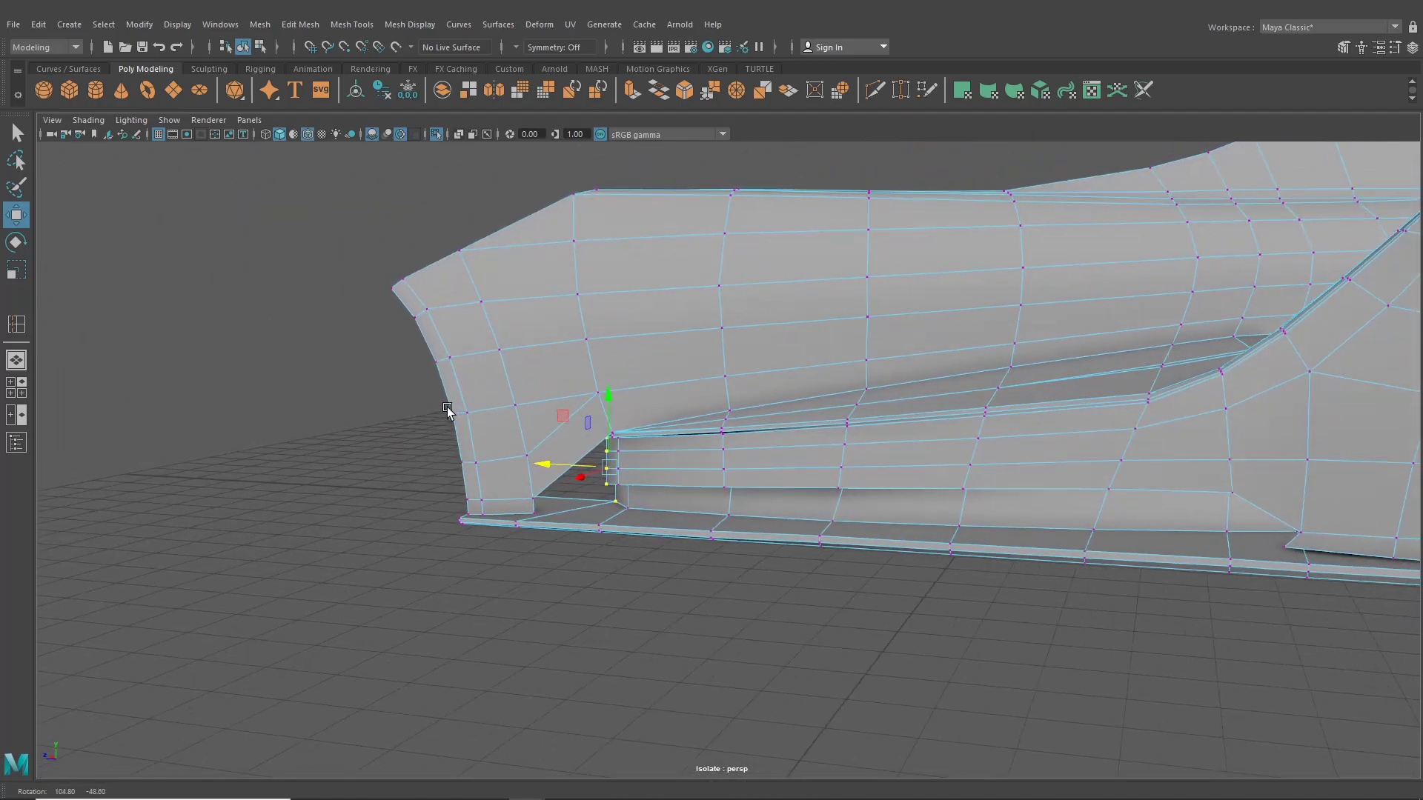
# - Adjust the height of the lower vertices at the front end of the recessed side panel
pyautogui.keyDown('alt'); pyautogui.moveTo(447, 406); pyautogui.dragTo(502, 380, button='middle'); pyautogui.keyUp('alt')
pyautogui.keyDown('alt'); pyautogui.moveTo(593, 410); pyautogui.dragTo(607, 419, button='right'); pyautogui.keyUp('alt')
pyautogui.keyDown('alt'); pyautogui.moveTo(606, 420); pyautogui.dragTo(664, 474); pyautogui.keyUp('alt')
pyautogui.keyDown('alt'); pyautogui.moveTo(659, 475); pyautogui.dragTo(642, 455); pyautogui.keyUp('alt')
pyautogui.moveTo(632, 402); pyautogui.dragTo(631, 398)
pyautogui.keyDown('alt'); pyautogui.moveTo(630, 398); pyautogui.dragTo(757, 432); pyautogui.keyUp('alt')
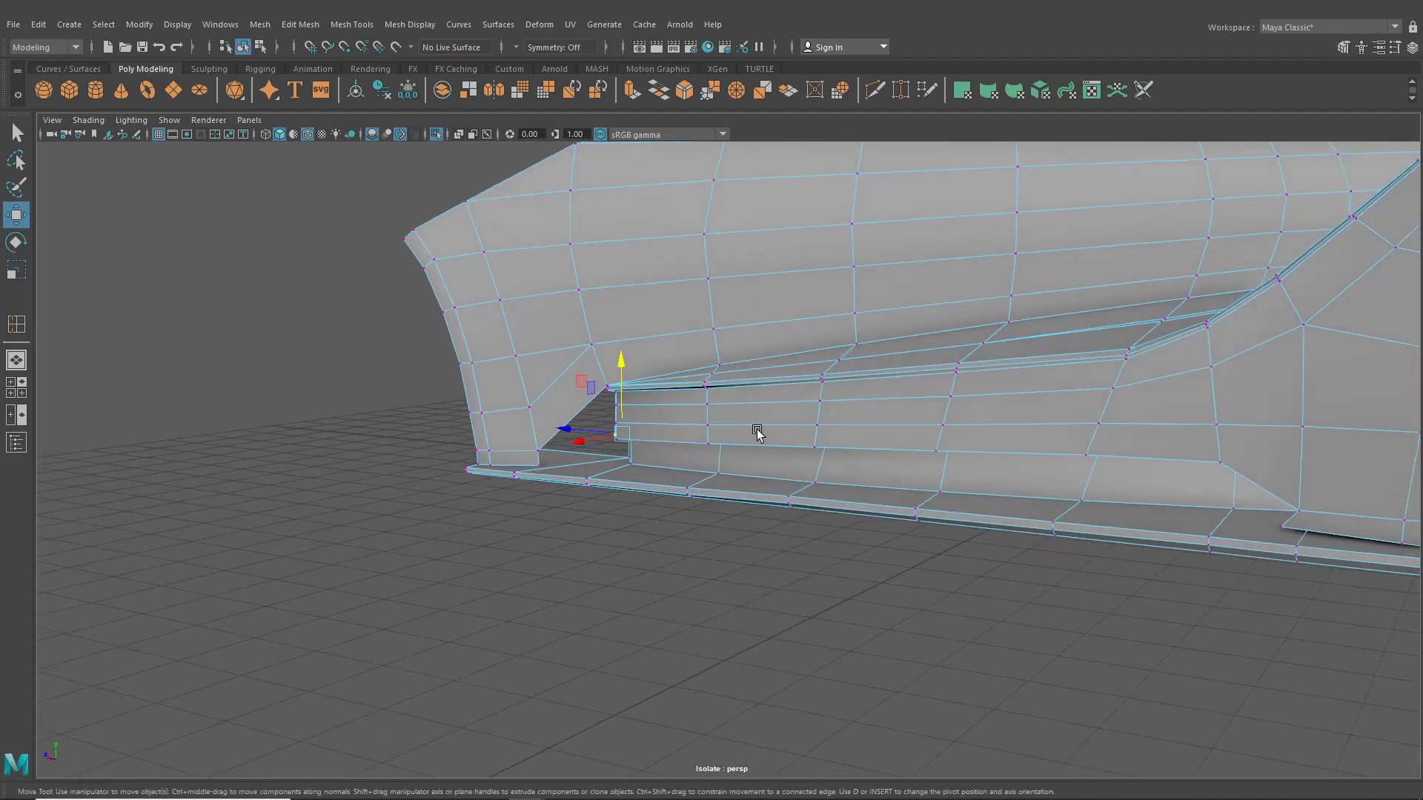
pyautogui.keyDown('alt'); pyautogui.moveTo(1011, 448); pyautogui.dragTo(610, 403); pyautogui.keyUp('alt')
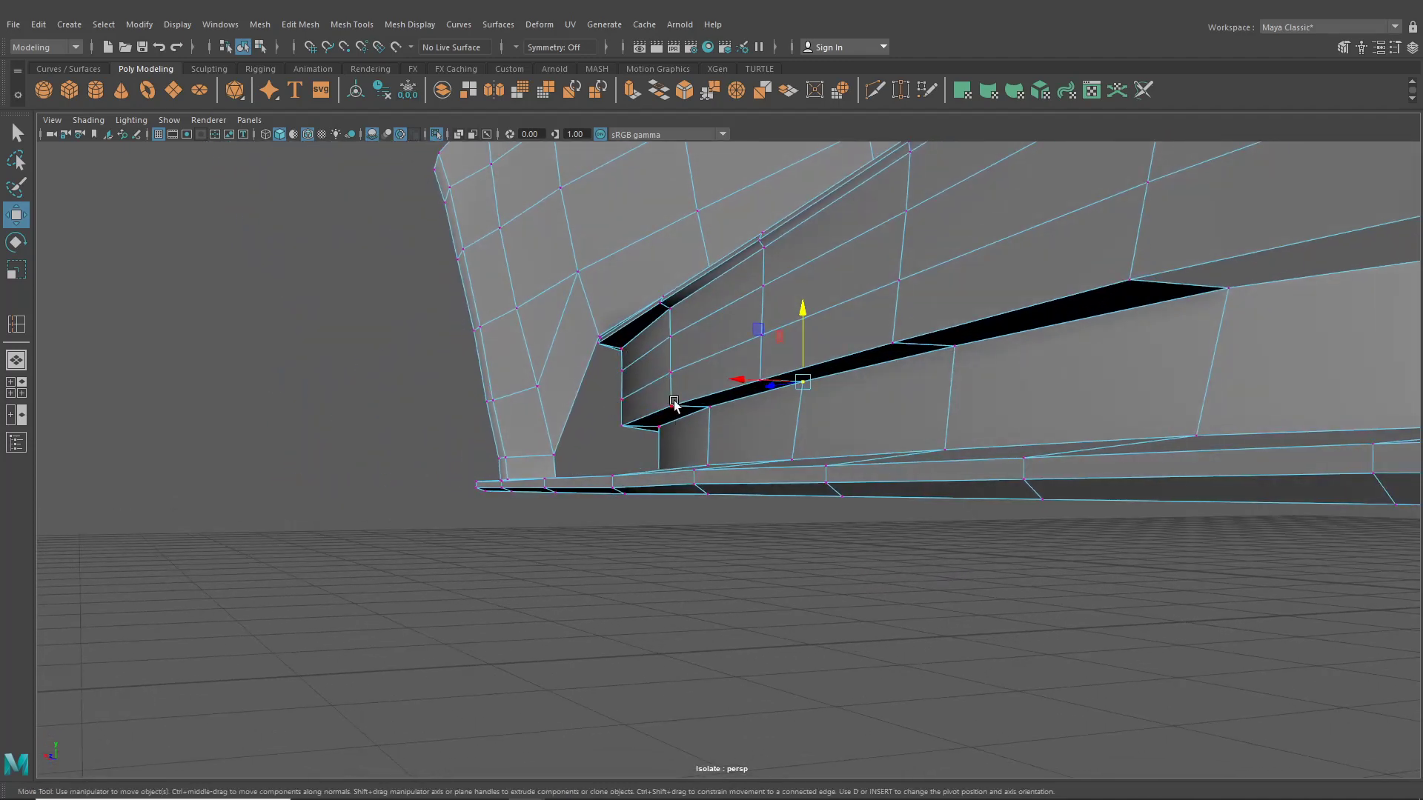
# - Snap the recessed panel's lower front vertices onto the top vertices of the wall beneath it
pyautogui.keyDown('alt'); pyautogui.moveTo(607, 376); pyautogui.dragTo(706, 440); pyautogui.keyUp('alt')
pyautogui.scroll(4, 702, 437)
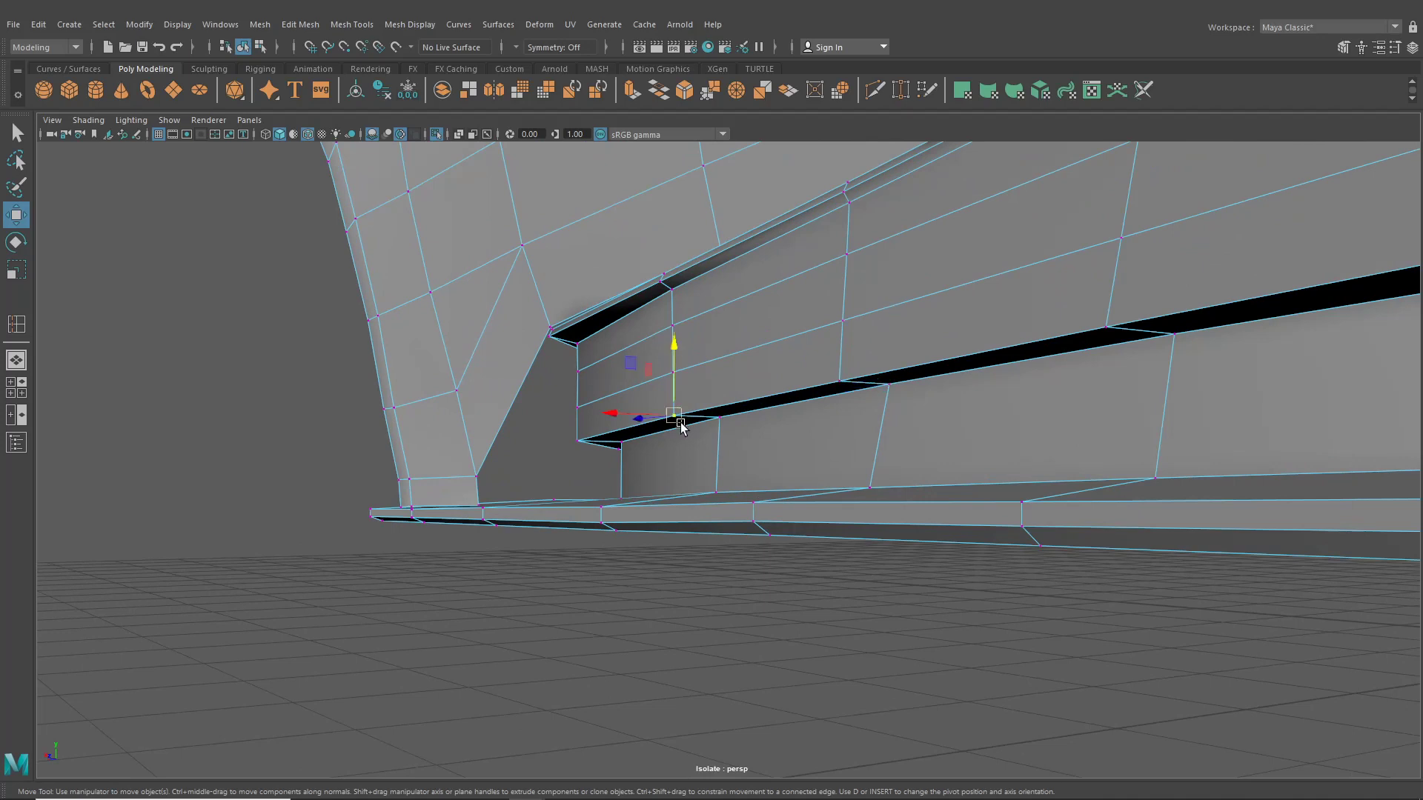
pyautogui.moveTo(676, 417); pyautogui.dragTo(717, 419)
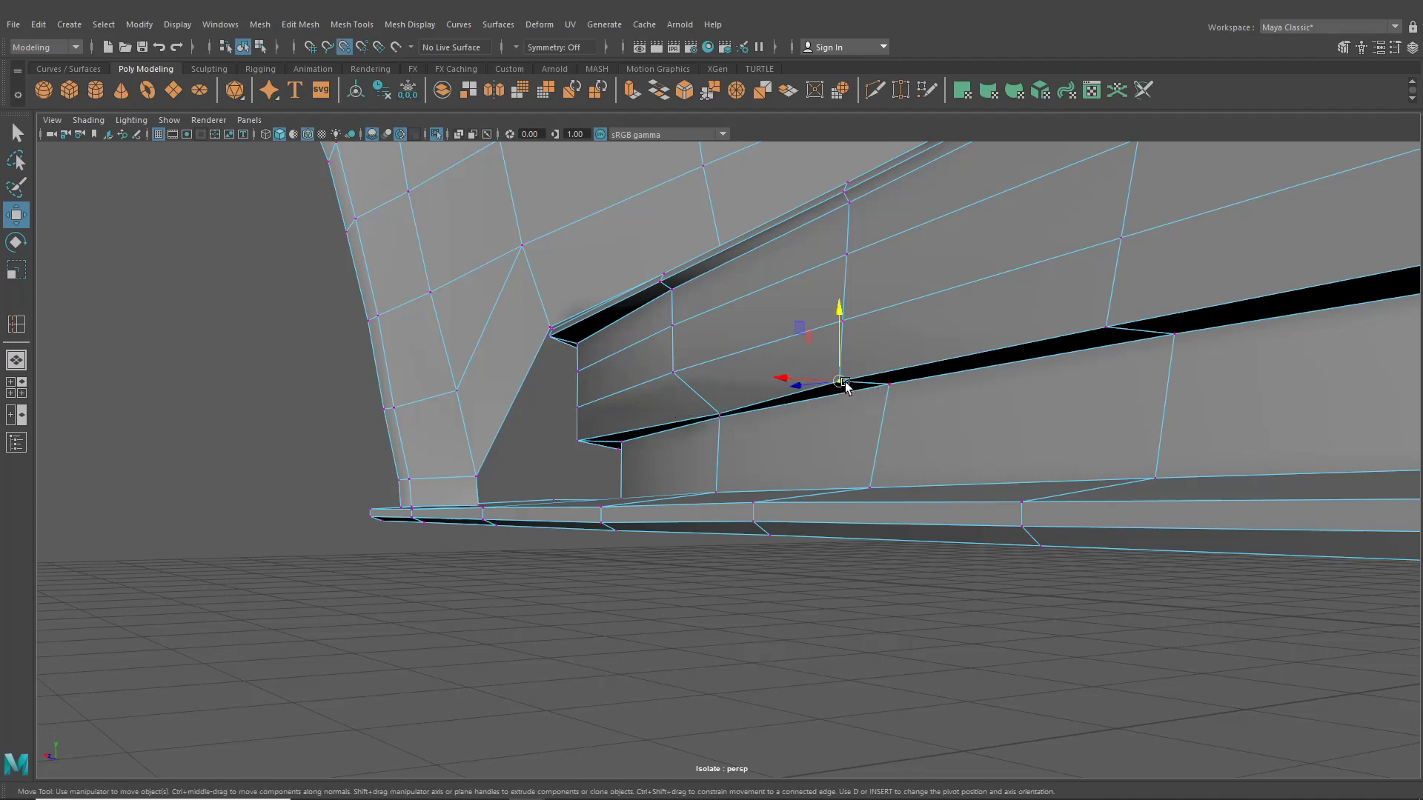
pyautogui.moveTo(846, 387); pyautogui.dragTo(880, 393)
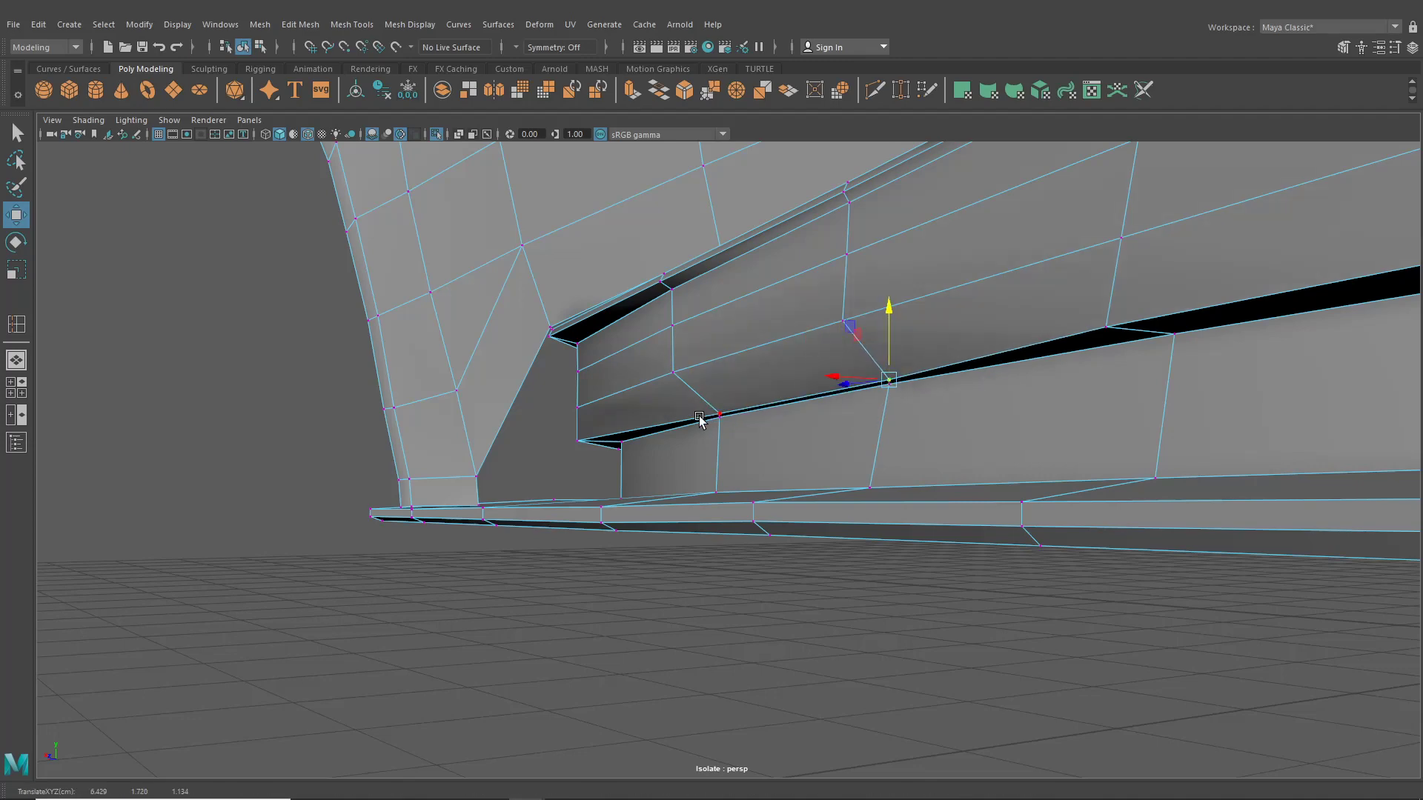
pyautogui.keyDown('alt'); pyautogui.moveTo(698, 419); pyautogui.dragTo(785, 400); pyautogui.keyUp('alt')
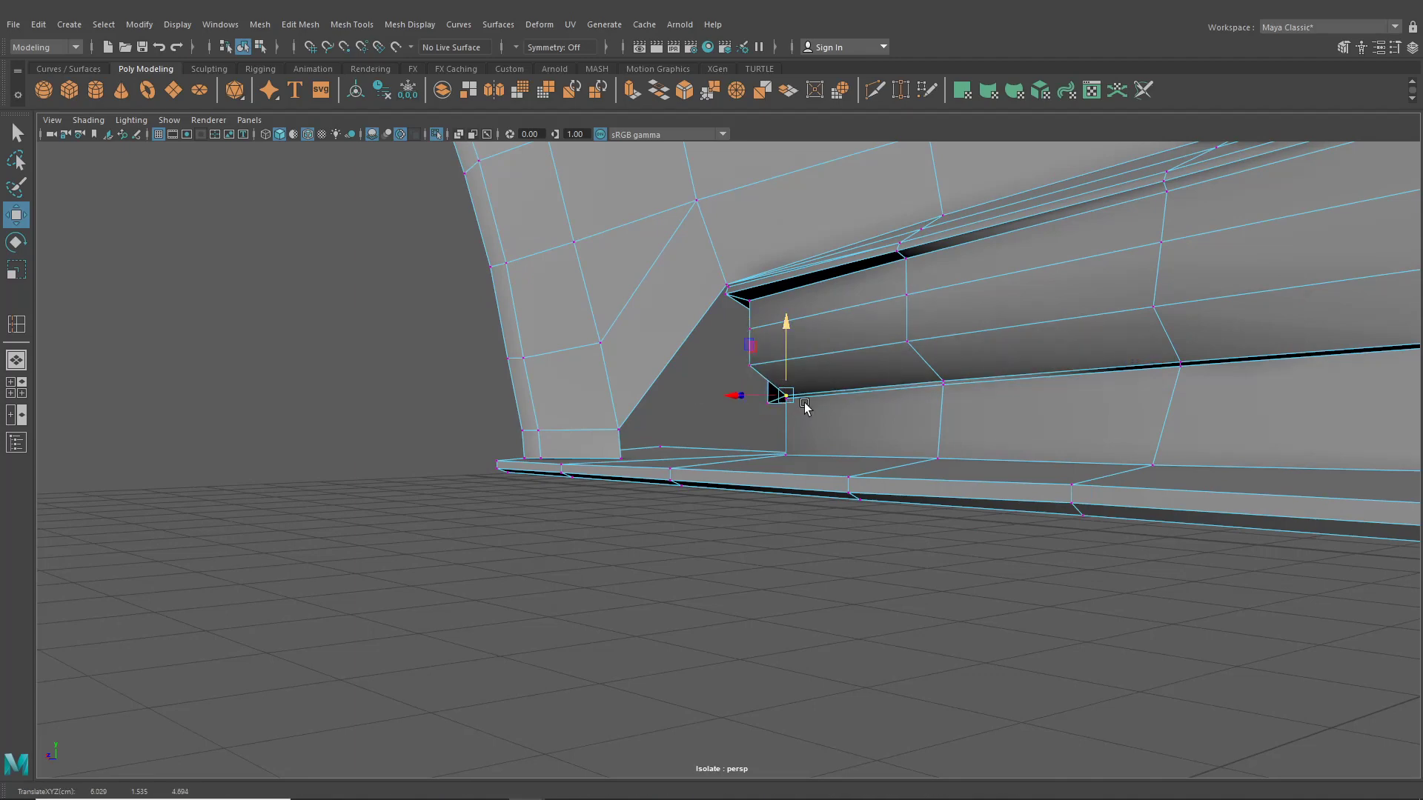
pyautogui.keyDown('alt'); pyautogui.moveTo(805, 404); pyautogui.dragTo(851, 432); pyautogui.keyUp('alt')
pyautogui.keyDown('alt'); pyautogui.moveTo(851, 432); pyautogui.dragTo(746, 457, button='middle'); pyautogui.keyUp('alt')
pyautogui.scroll(2, 746, 452)
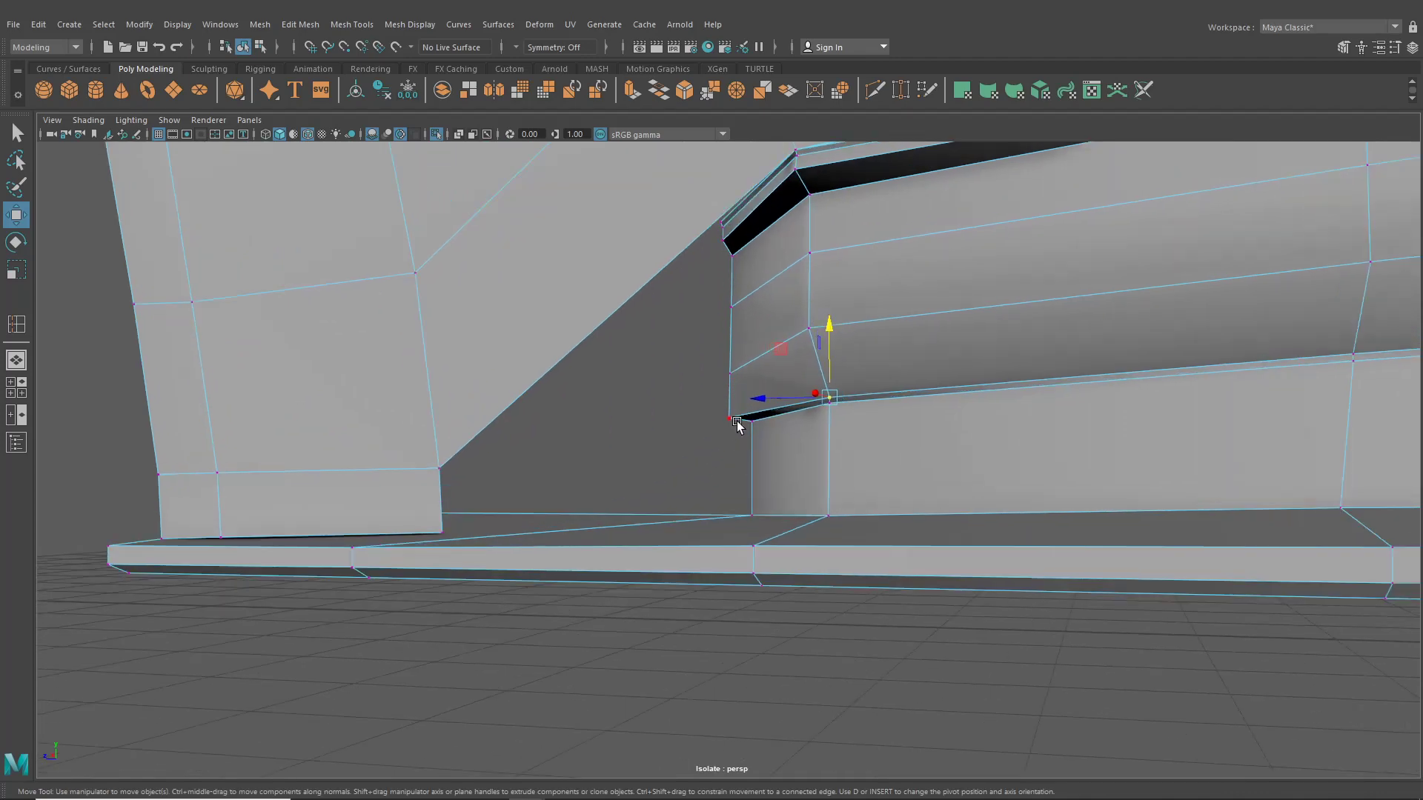
pyautogui.moveTo(737, 429); pyautogui.dragTo(748, 421)
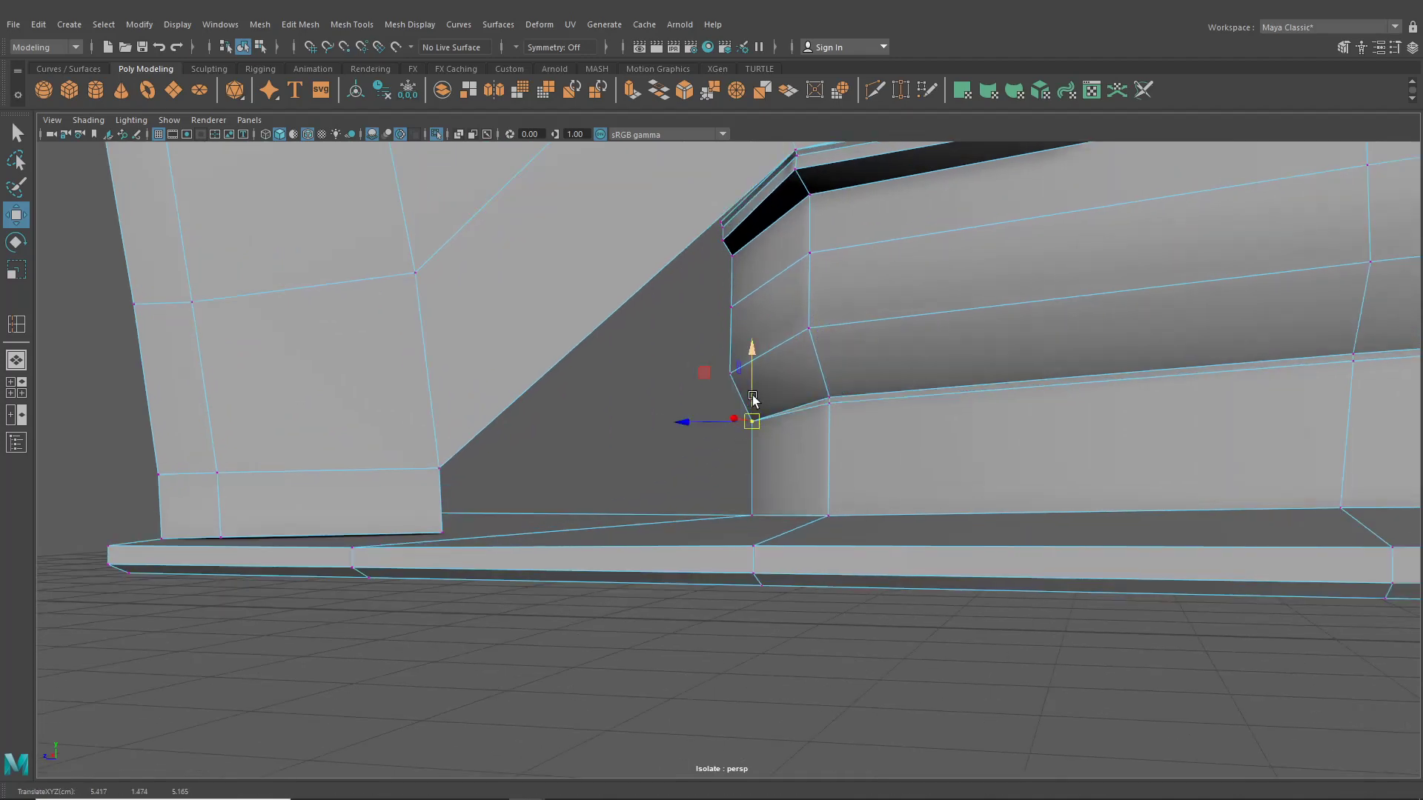
pyautogui.scroll(-3, 753, 394)
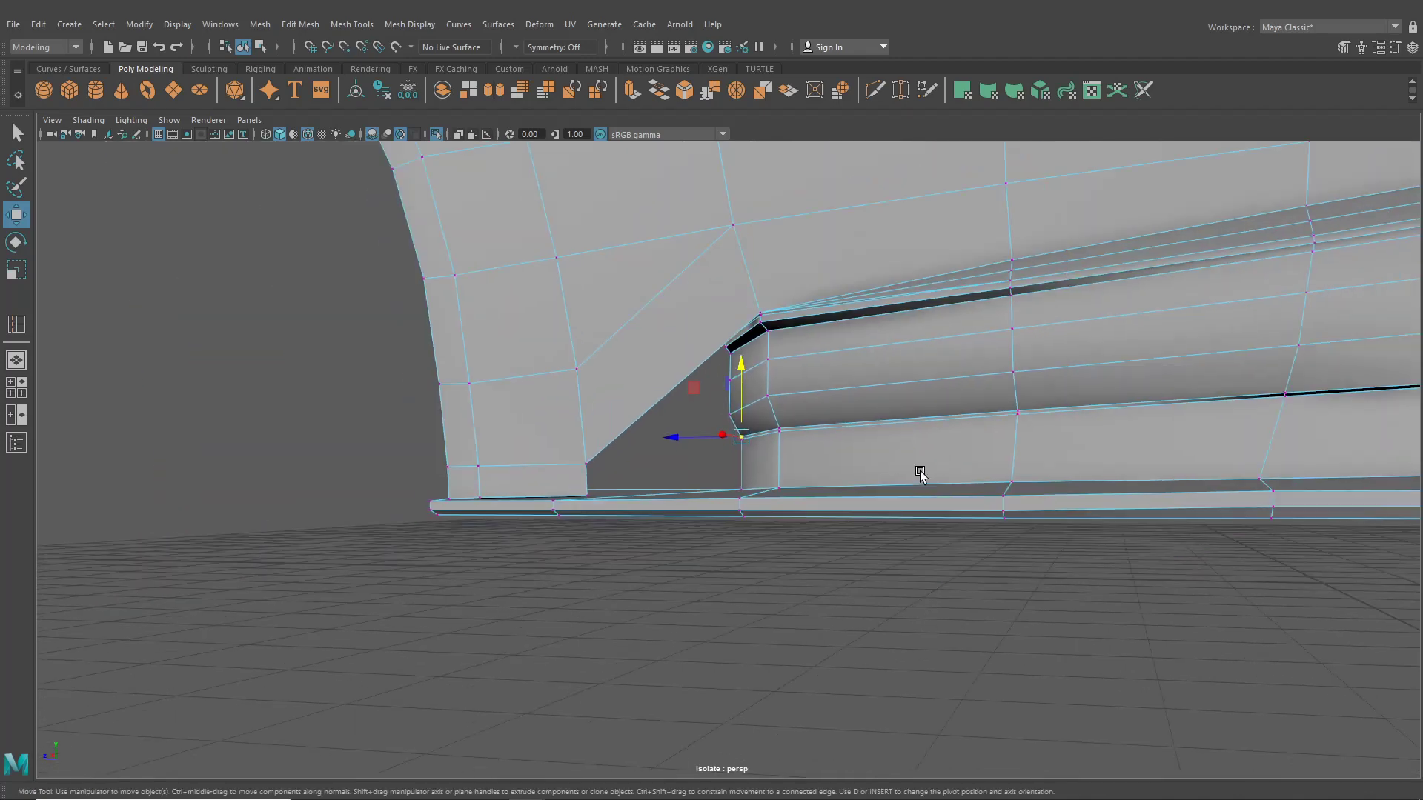
# - Shift the vertical vertex pairs of the lower wall sideways to refine its curve along the sill
pyautogui.keyDown('alt'); pyautogui.moveTo(921, 473); pyautogui.dragTo(987, 482); pyautogui.keyUp('alt')
pyautogui.keyDown('alt'); pyautogui.moveTo(988, 483); pyautogui.dragTo(771, 489, button='middle'); pyautogui.keyUp('alt')
pyautogui.keyDown('alt'); pyautogui.moveTo(771, 489); pyautogui.dragTo(696, 506); pyautogui.keyUp('alt')
pyautogui.moveTo(730, 438); pyautogui.dragTo(824, 558)
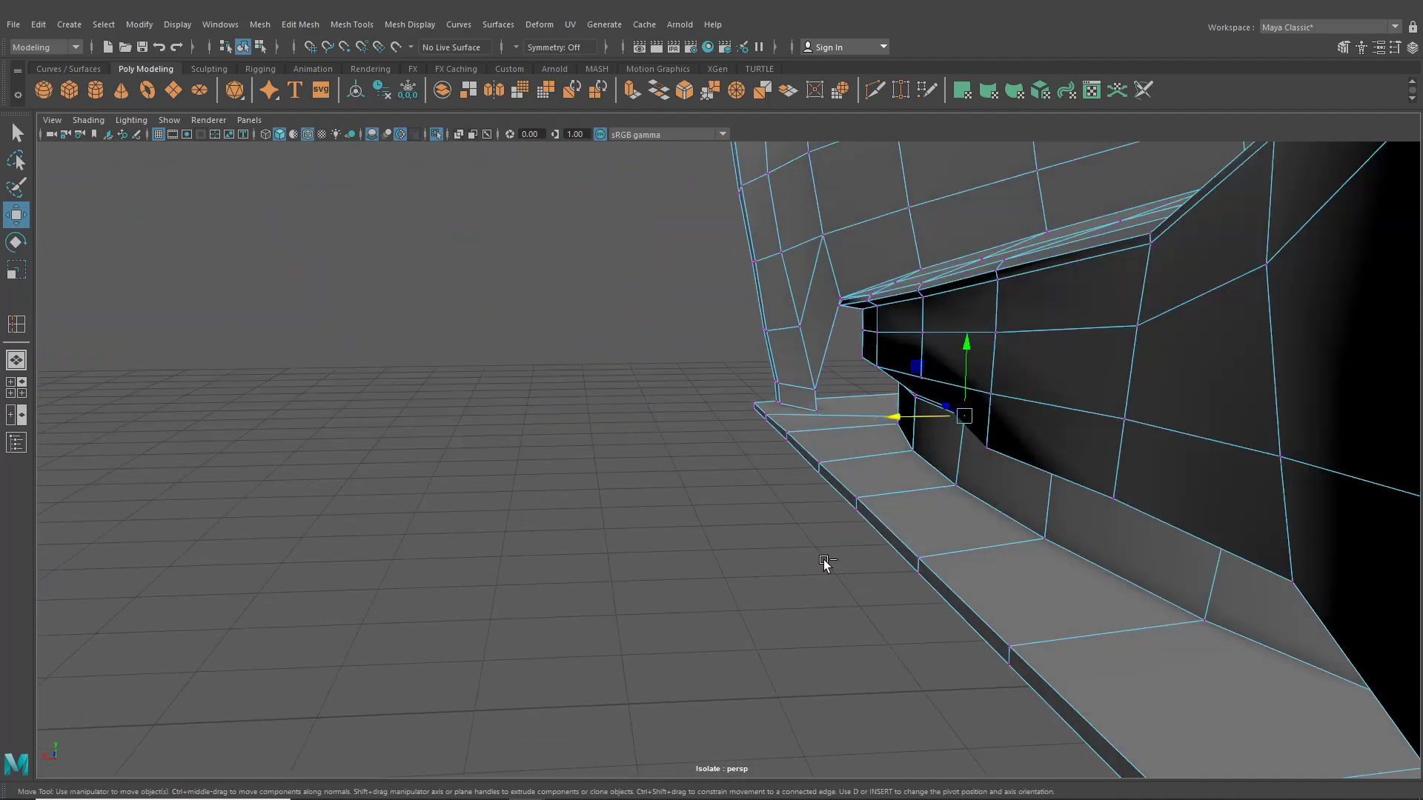
pyautogui.click(903, 458)
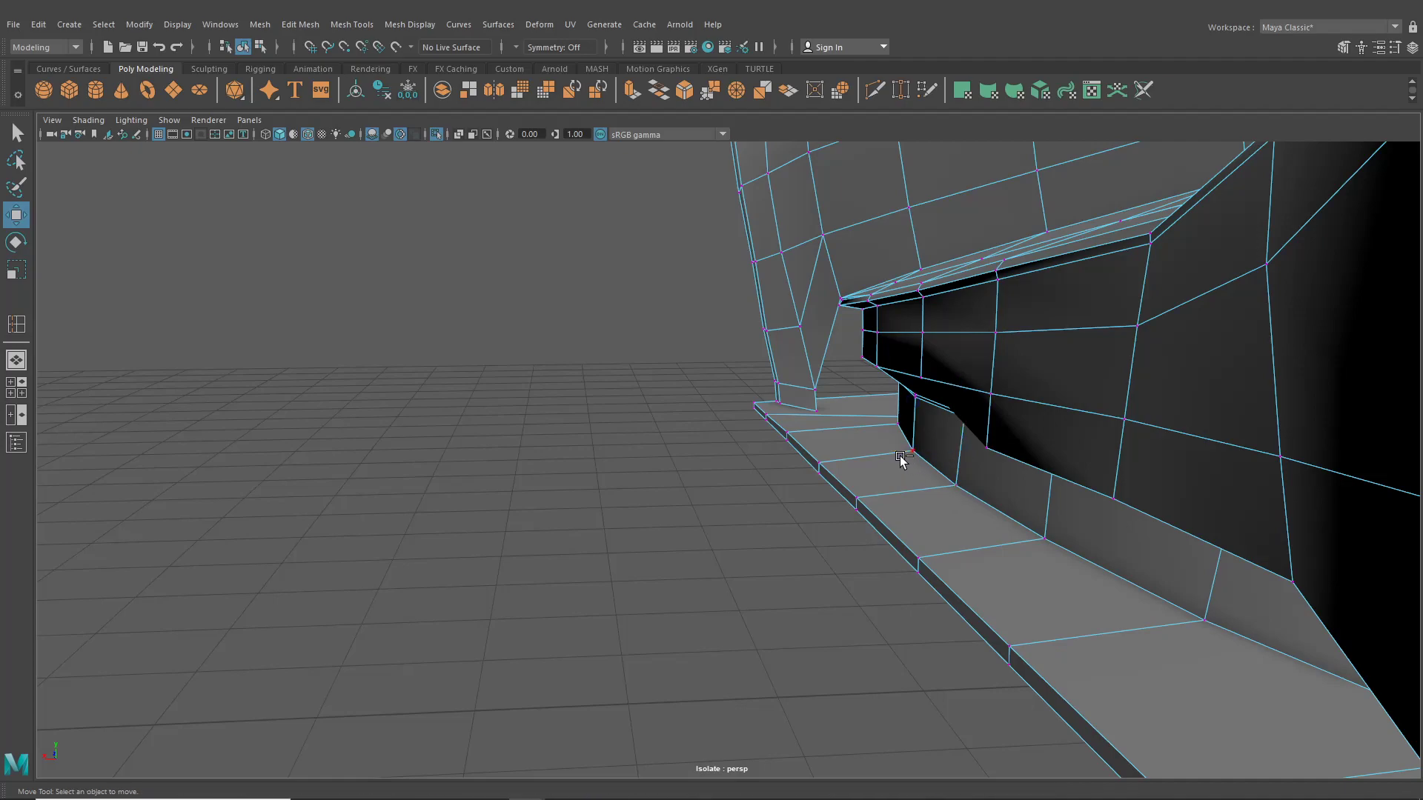
pyautogui.hotkey('ctrl', 'z')
pyautogui.moveTo(896, 453); pyautogui.dragTo(1029, 398)
pyautogui.keyDown('alt'); pyautogui.moveTo(1012, 459); pyautogui.dragTo(832, 549); pyautogui.keyUp('alt')
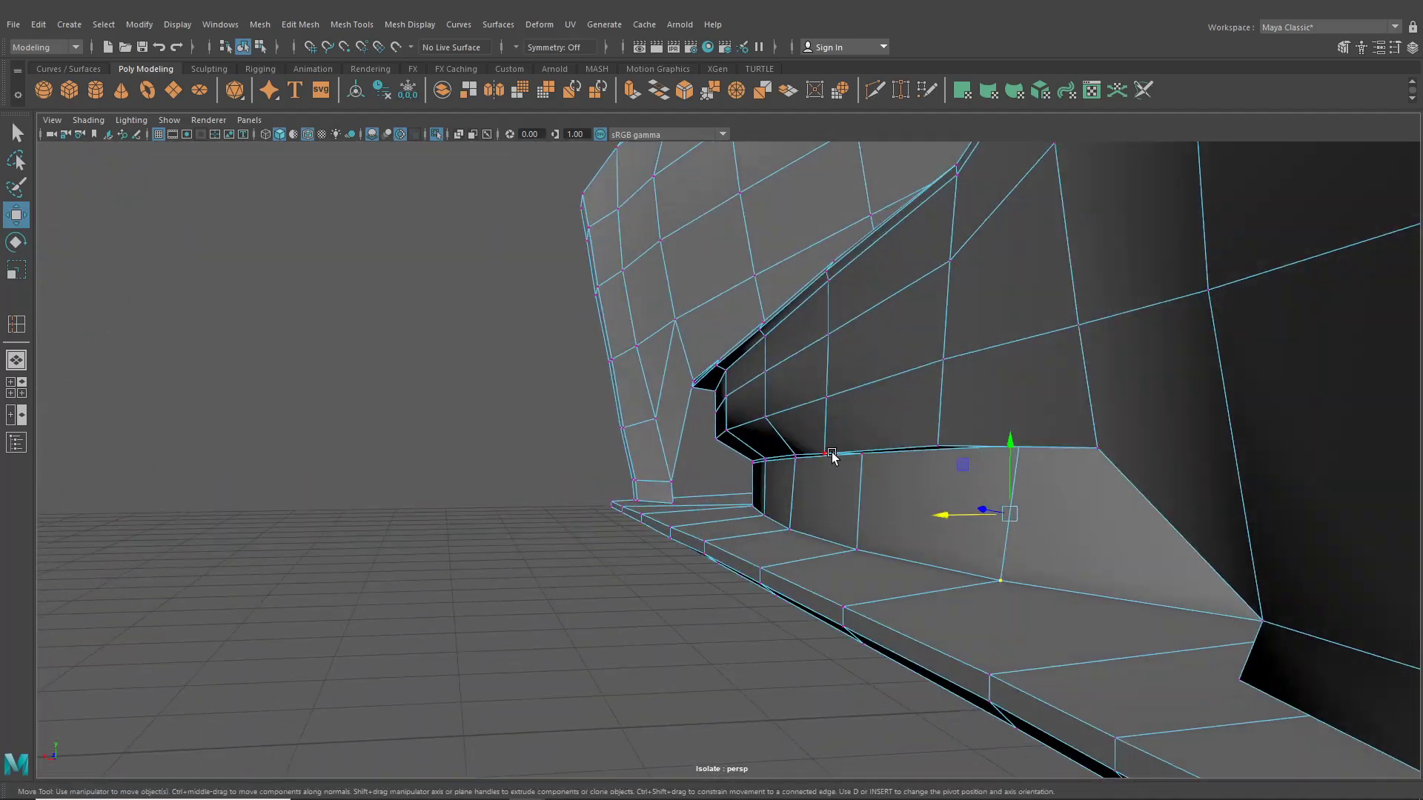
# - Move the recessed panel's lower-edge vertices sideways to follow the curve of the lower wall toward the rear
pyautogui.keyDown('alt'); pyautogui.moveTo(831, 481); pyautogui.dragTo(761, 443); pyautogui.keyUp('alt')
pyautogui.click(761, 442)
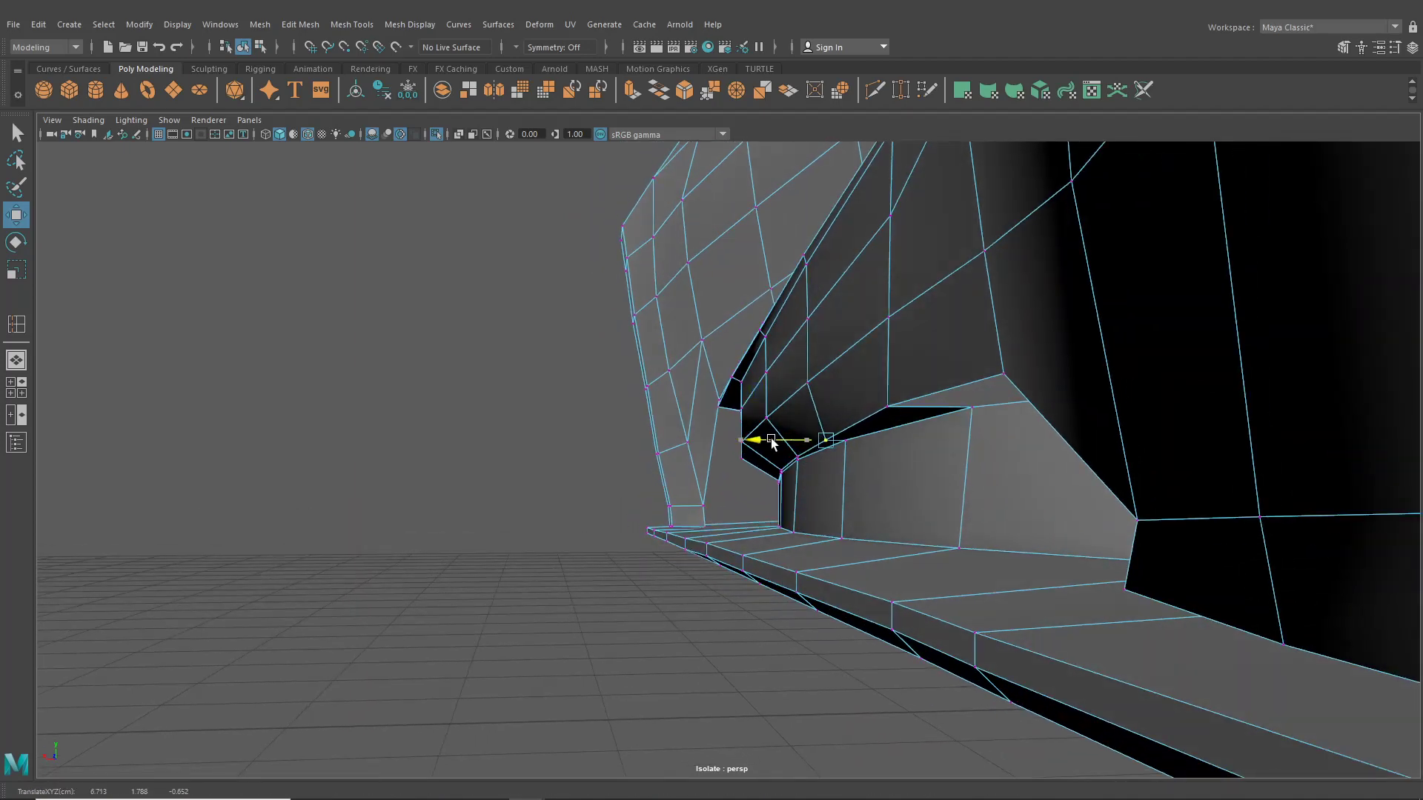
pyautogui.keyDown('alt'); pyautogui.moveTo(921, 441); pyautogui.dragTo(929, 410); pyautogui.keyUp('alt')
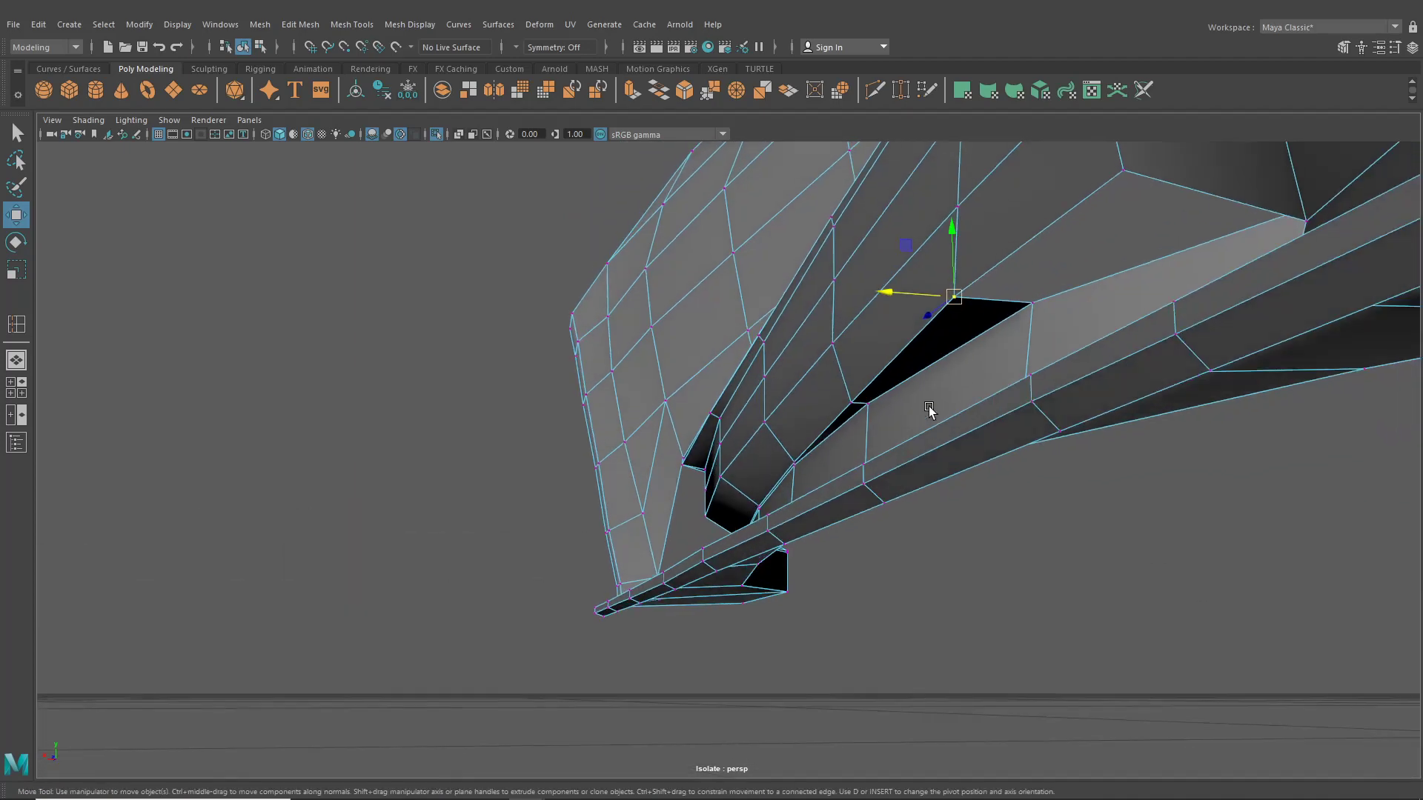
pyautogui.moveTo(898, 291); pyautogui.dragTo(1079, 482)
pyautogui.keyDown('alt'); pyautogui.moveTo(1079, 483); pyautogui.dragTo(873, 464, button='middle'); pyautogui.keyUp('alt')
pyautogui.scroll(3, 874, 464)
pyautogui.moveTo(820, 501); pyautogui.dragTo(824, 501)
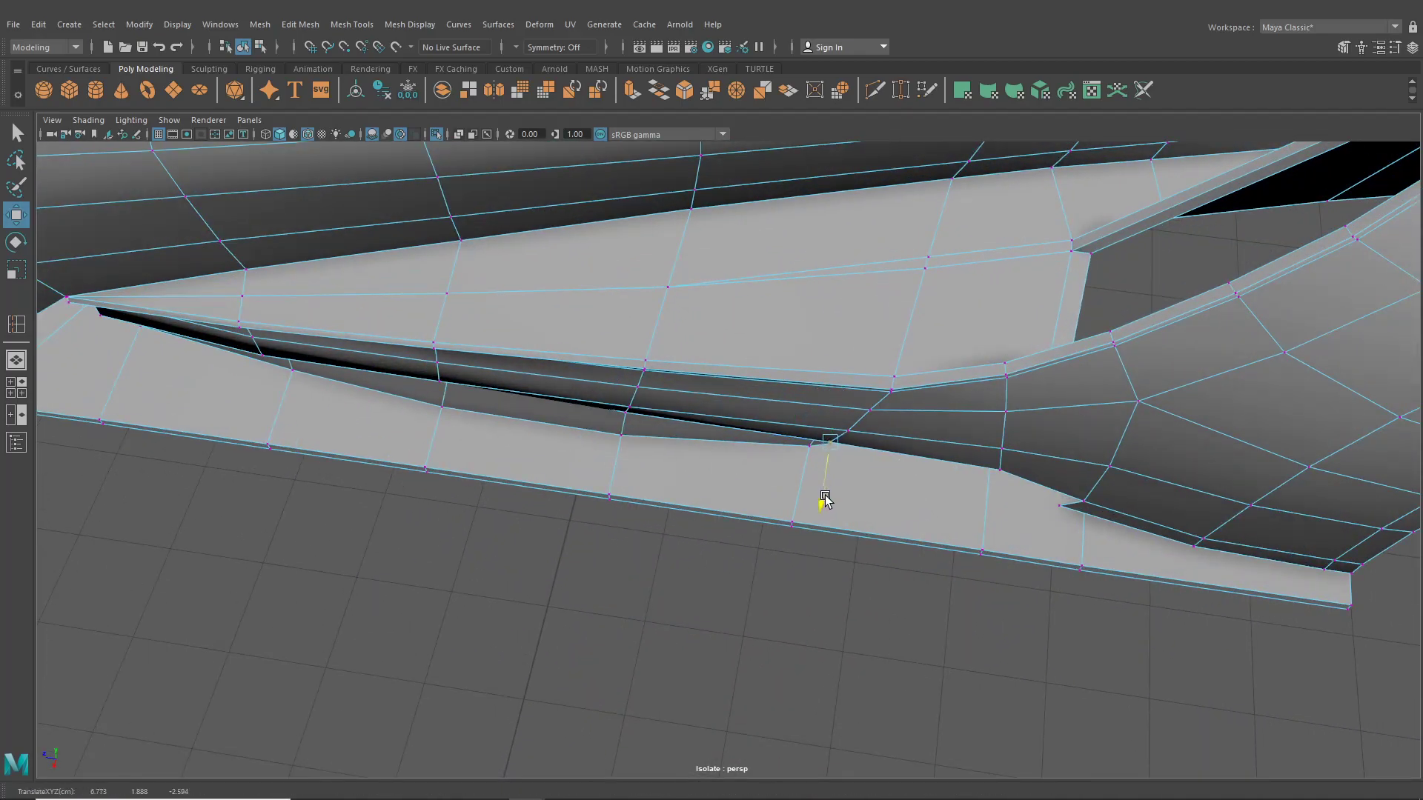
# - Shift the front vertices one row above the recessed panel's lower edge sideways to round its profile
pyautogui.scroll(-5, 1011, 472)
pyautogui.keyDown('alt'); pyautogui.moveTo(980, 486); pyautogui.dragTo(967, 428); pyautogui.keyUp('alt')
pyautogui.keyDown('alt'); pyautogui.moveTo(967, 428); pyautogui.dragTo(1071, 451, button='middle'); pyautogui.keyUp('alt')
pyautogui.scroll(4, 1071, 451)
pyautogui.keyDown('alt'); pyautogui.moveTo(987, 464); pyautogui.dragTo(886, 470); pyautogui.keyUp('alt')
pyautogui.keyDown('alt'); pyautogui.moveTo(886, 470); pyautogui.dragTo(959, 469, button='middle'); pyautogui.keyUp('alt')
pyautogui.scroll(3, 959, 468)
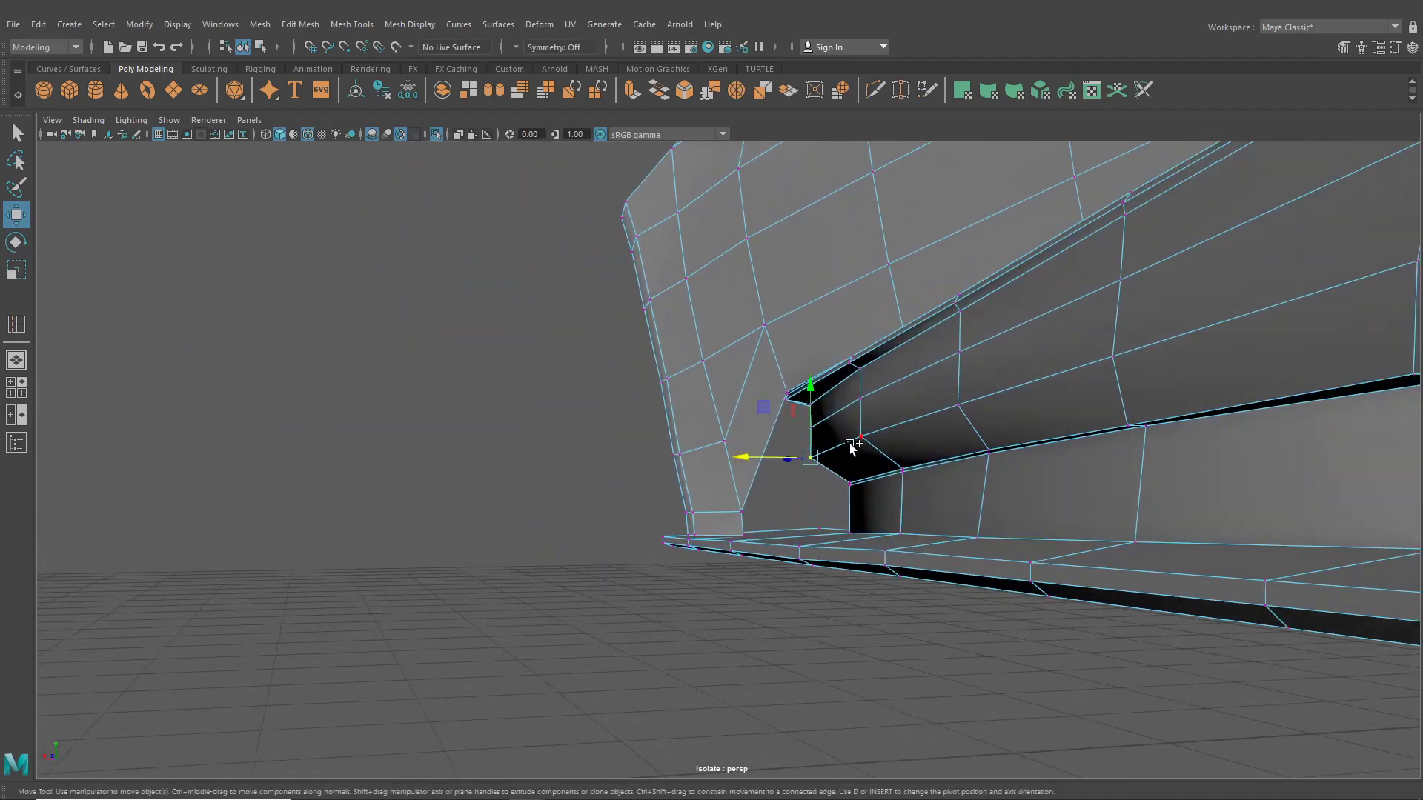
pyautogui.keyDown('alt'); pyautogui.moveTo(959, 428); pyautogui.dragTo(879, 420); pyautogui.keyUp('alt')
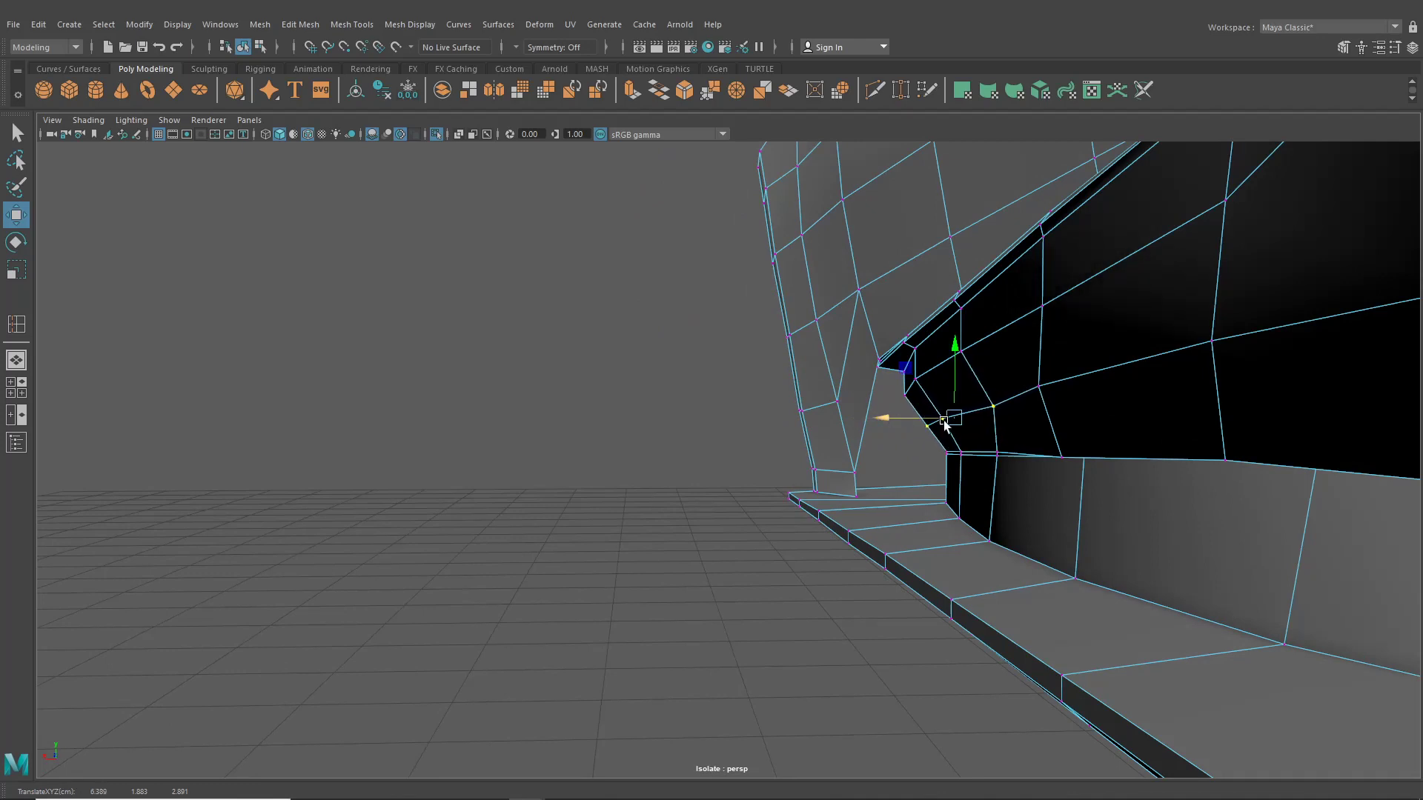
pyautogui.moveTo(995, 412); pyautogui.dragTo(863, 483)
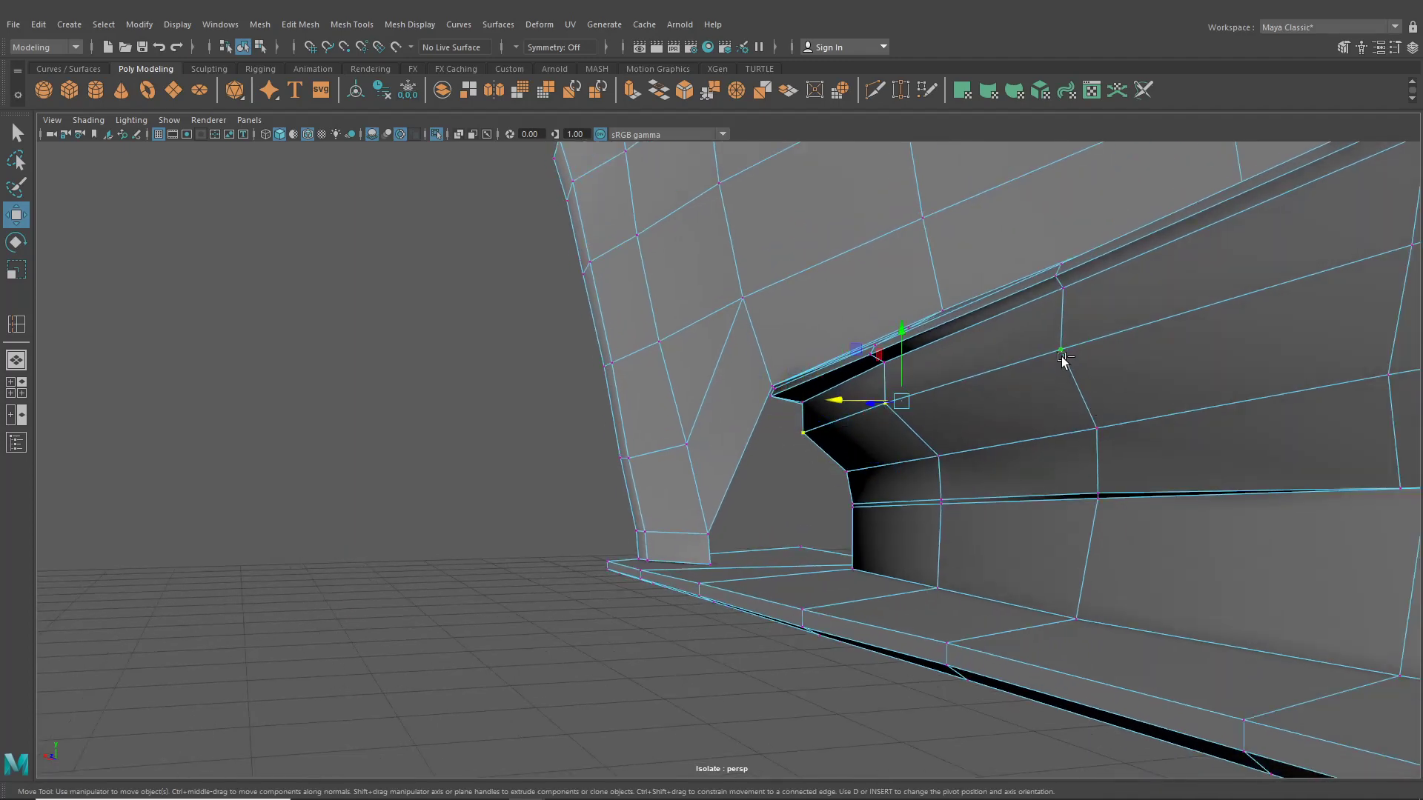
# - Select the next higher row of front vertices on the recessed panel and move them sideways to continue the curve
pyautogui.keyDown('alt'); pyautogui.moveTo(1043, 401); pyautogui.dragTo(875, 420); pyautogui.keyUp('alt')
pyautogui.moveTo(758, 429); pyautogui.dragTo(935, 417)
pyautogui.click(815, 443)
pyautogui.scroll(-5, 758, 446)
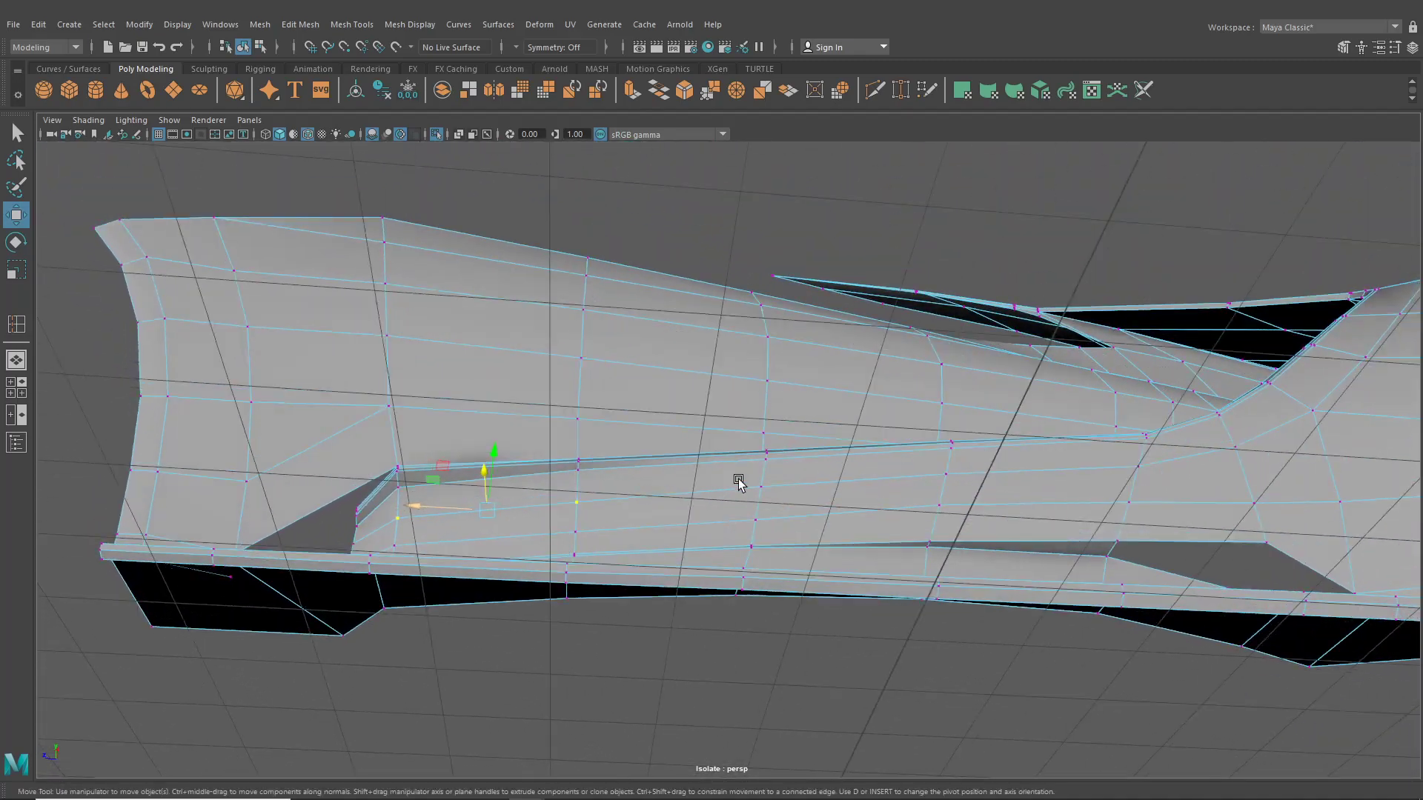
# - Move the individual vertices on the recess's front end edge sideways to even out its curved profile
pyautogui.keyDown('alt'); pyautogui.moveTo(738, 483); pyautogui.dragTo(660, 487); pyautogui.keyUp('alt')
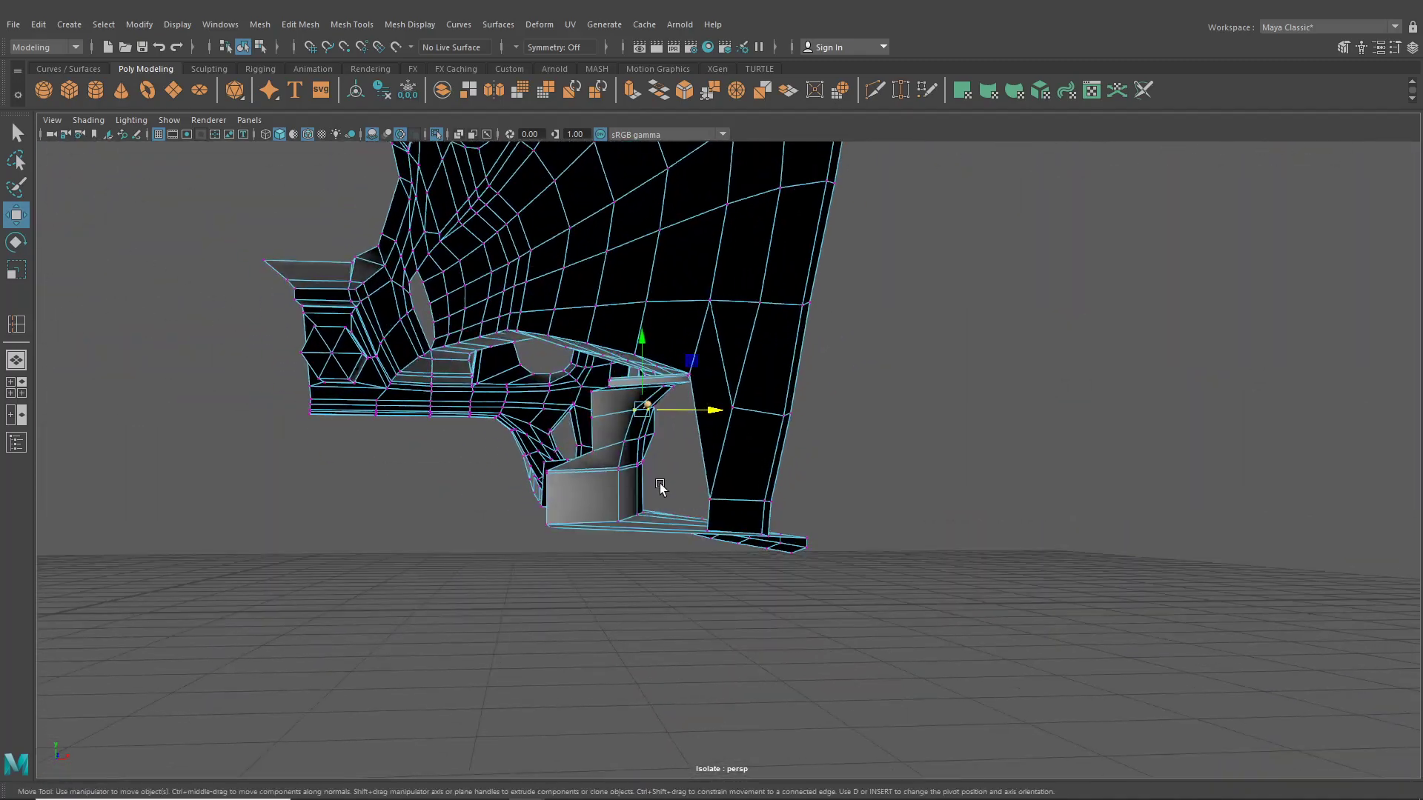
pyautogui.keyDown('alt'); pyautogui.moveTo(591, 421); pyautogui.dragTo(635, 458); pyautogui.keyUp('alt')
pyautogui.click(619, 456)
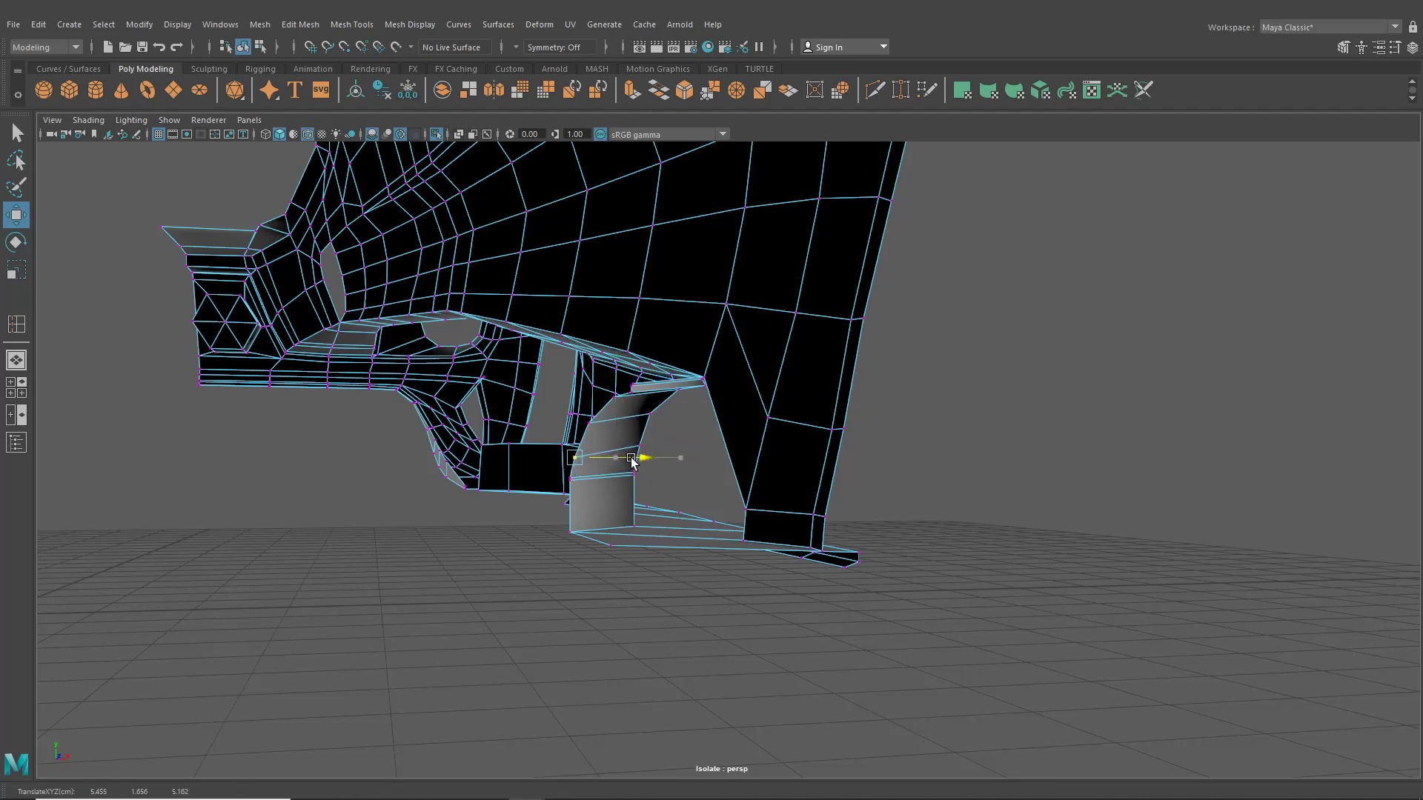
pyautogui.click(646, 419)
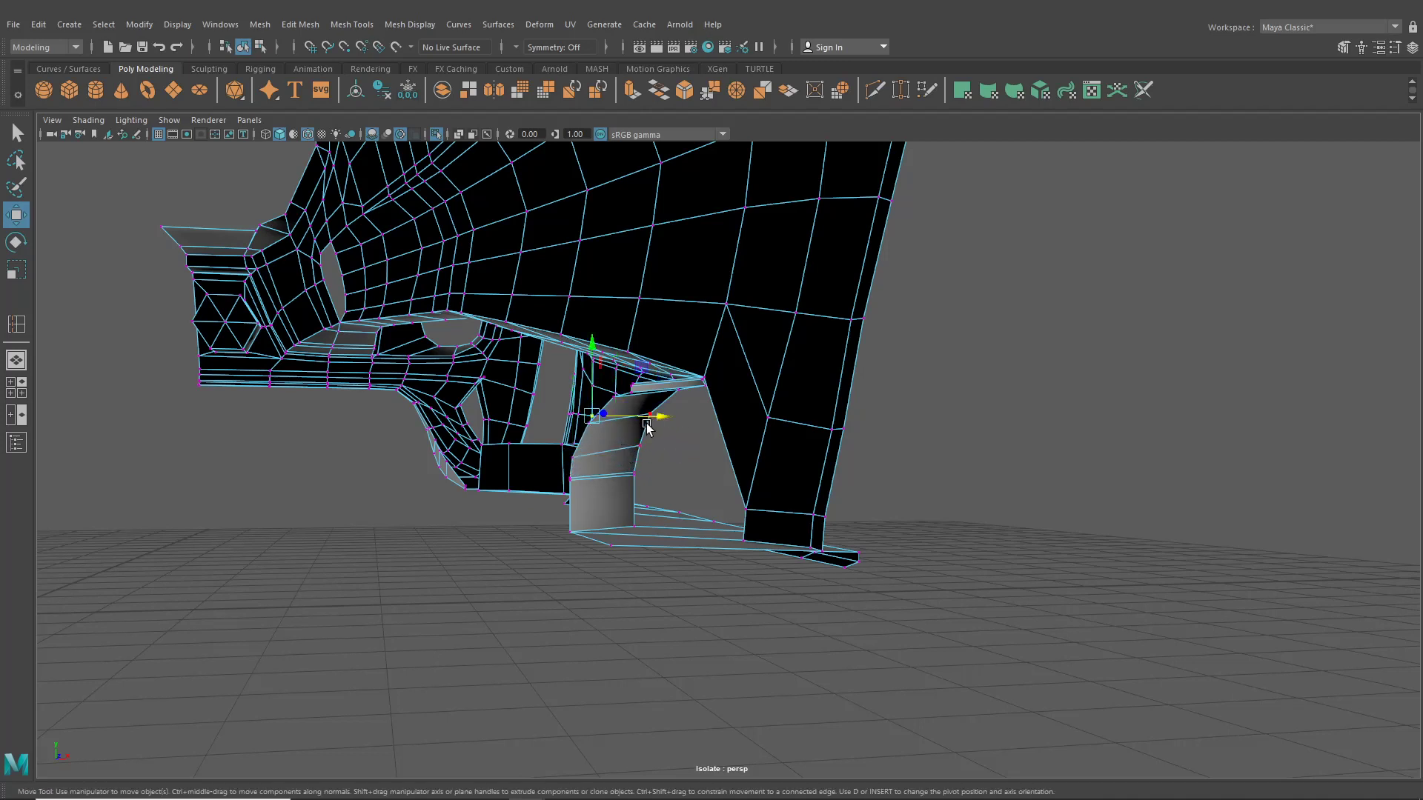
pyautogui.click(708, 443)
pyautogui.click(594, 424)
# - Raise the upper and middle vertices on the recess's front end edge and check the resulting curve
pyautogui.keyDown('alt'); pyautogui.moveTo(599, 425); pyautogui.dragTo(636, 431); pyautogui.keyUp('alt')
pyautogui.moveTo(579, 375); pyautogui.dragTo(579, 369)
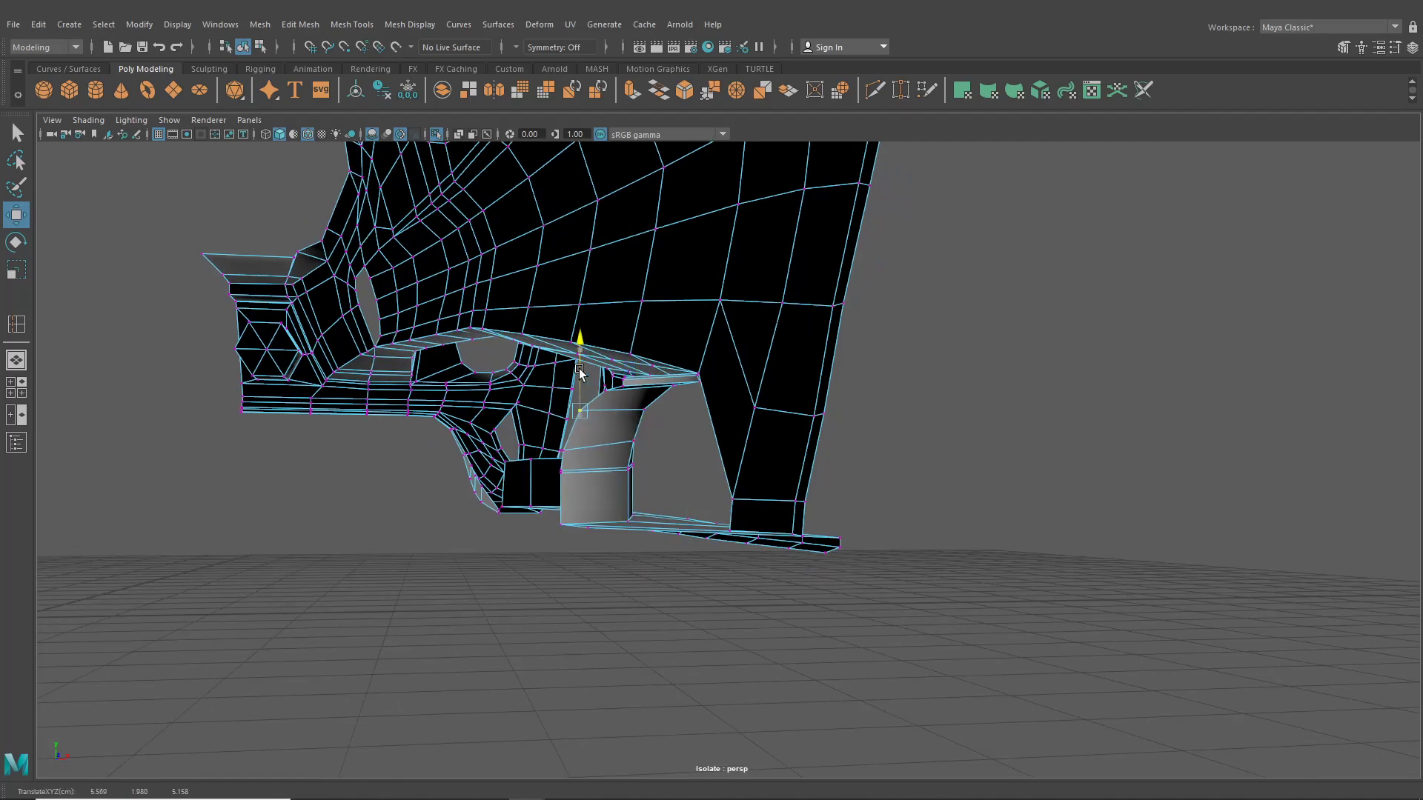
pyautogui.click(568, 452)
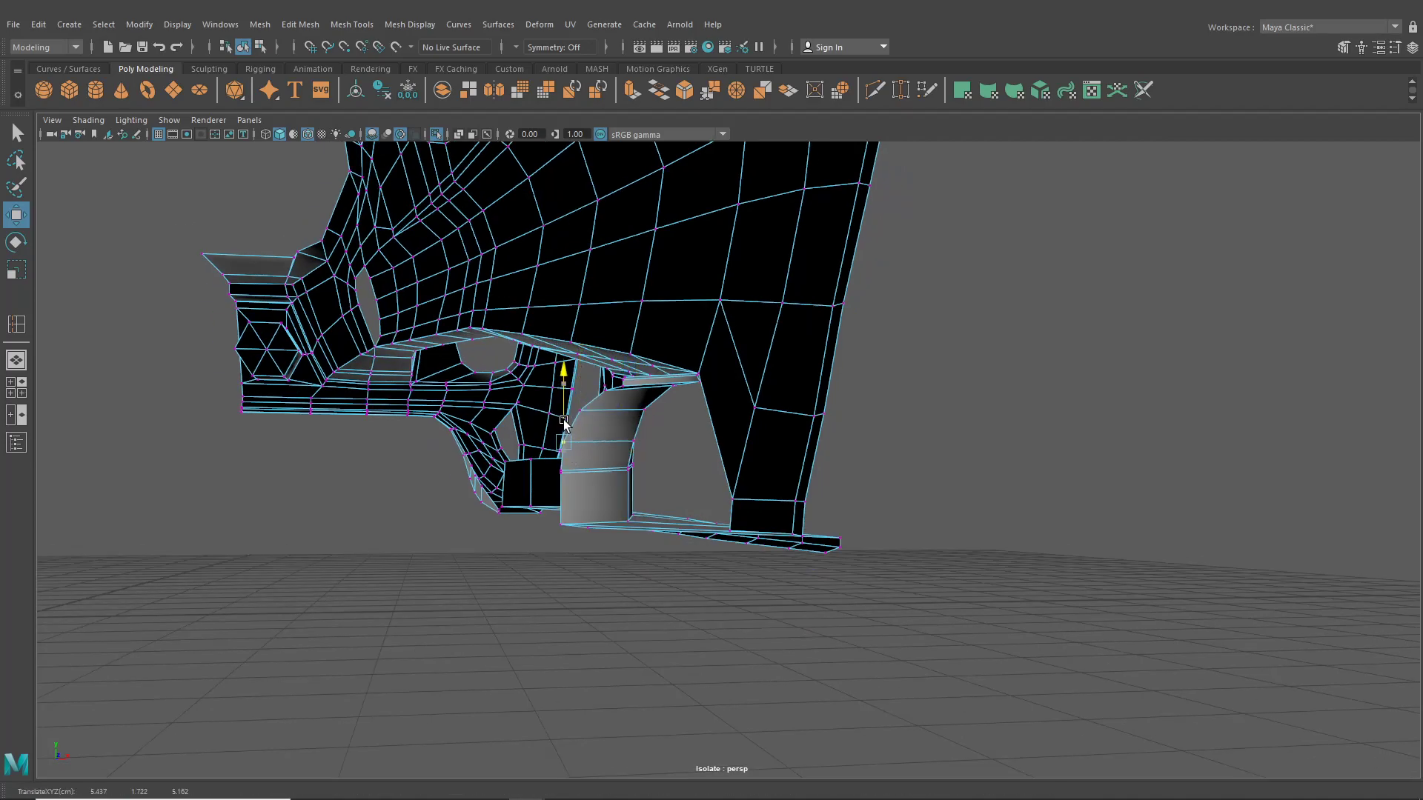
pyautogui.scroll(-3, 569, 424)
pyautogui.keyDown('alt'); pyautogui.moveTo(729, 454); pyautogui.dragTo(403, 480); pyautogui.keyUp('alt')
pyautogui.keyDown('alt'); pyautogui.moveTo(800, 489); pyautogui.dragTo(711, 486, button='middle'); pyautogui.keyUp('alt')
pyautogui.keyDown('alt'); pyautogui.moveTo(723, 495); pyautogui.dragTo(718, 476); pyautogui.keyUp('alt')
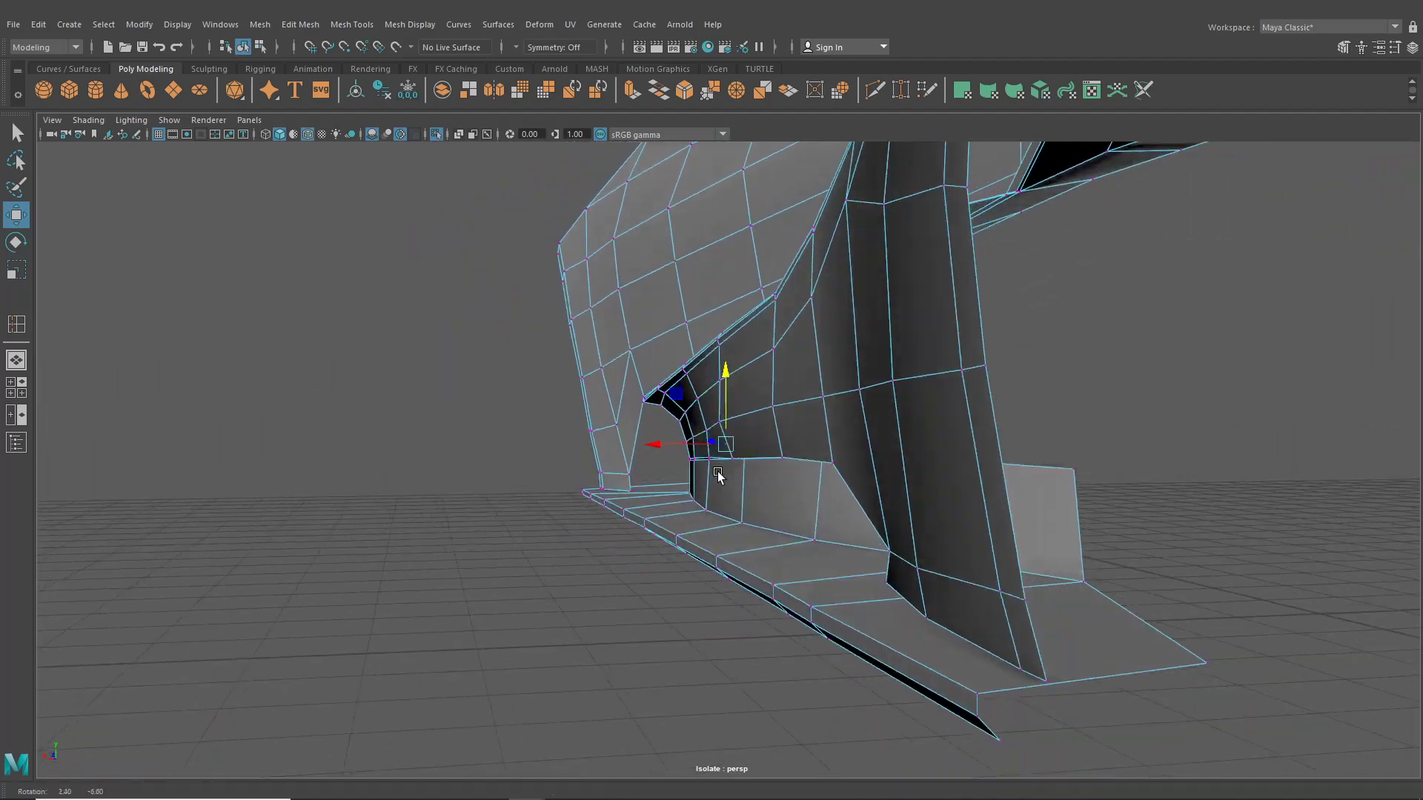
# - Move the two vertices in the first column behind the recess's curved front end sideways to smooth the surface
pyautogui.keyDown('alt'); pyautogui.moveTo(752, 445); pyautogui.dragTo(757, 461, button='middle'); pyautogui.keyUp('alt')
pyautogui.scroll(2, 749, 461)
pyautogui.click(494, 483)
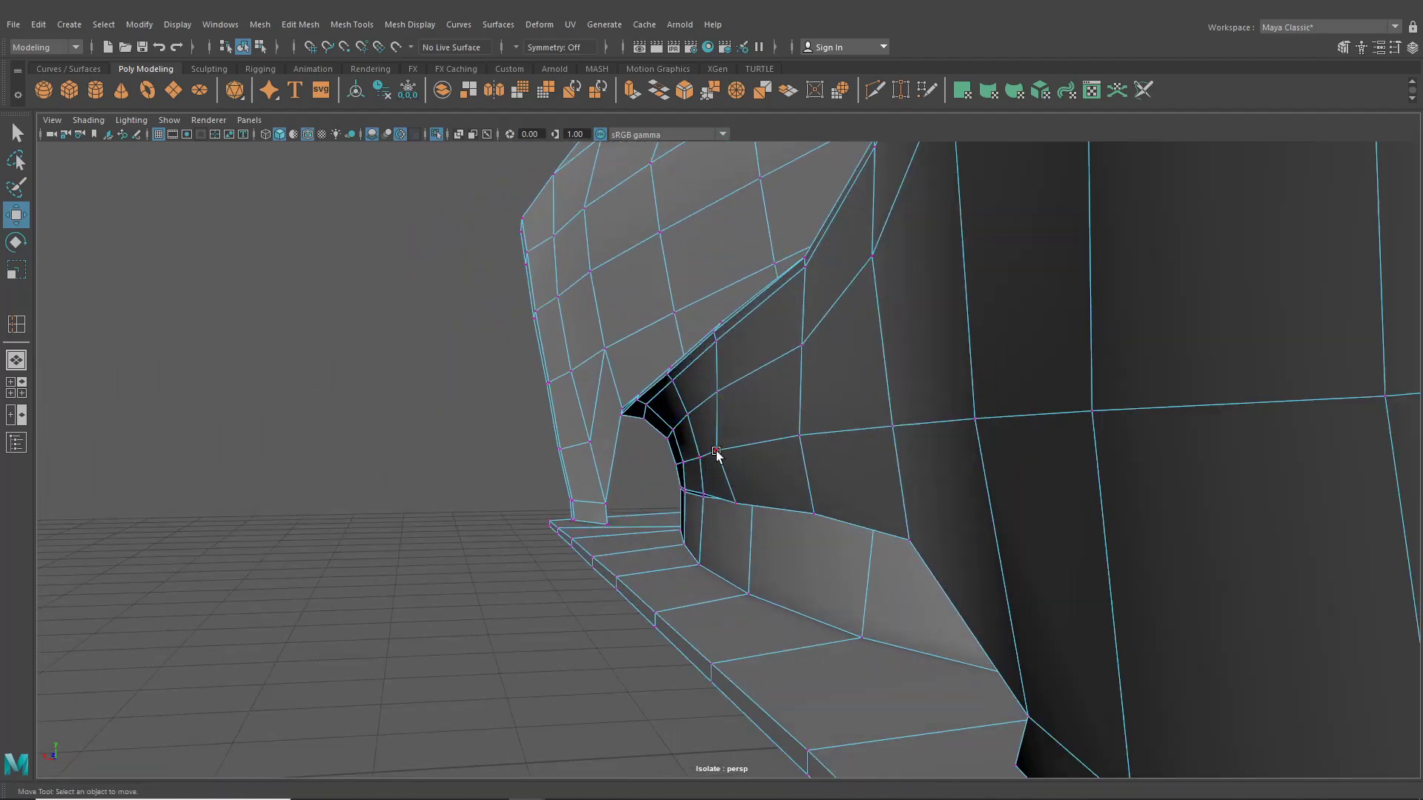
pyautogui.click(716, 451)
pyautogui.moveTo(676, 452); pyautogui.dragTo(687, 452)
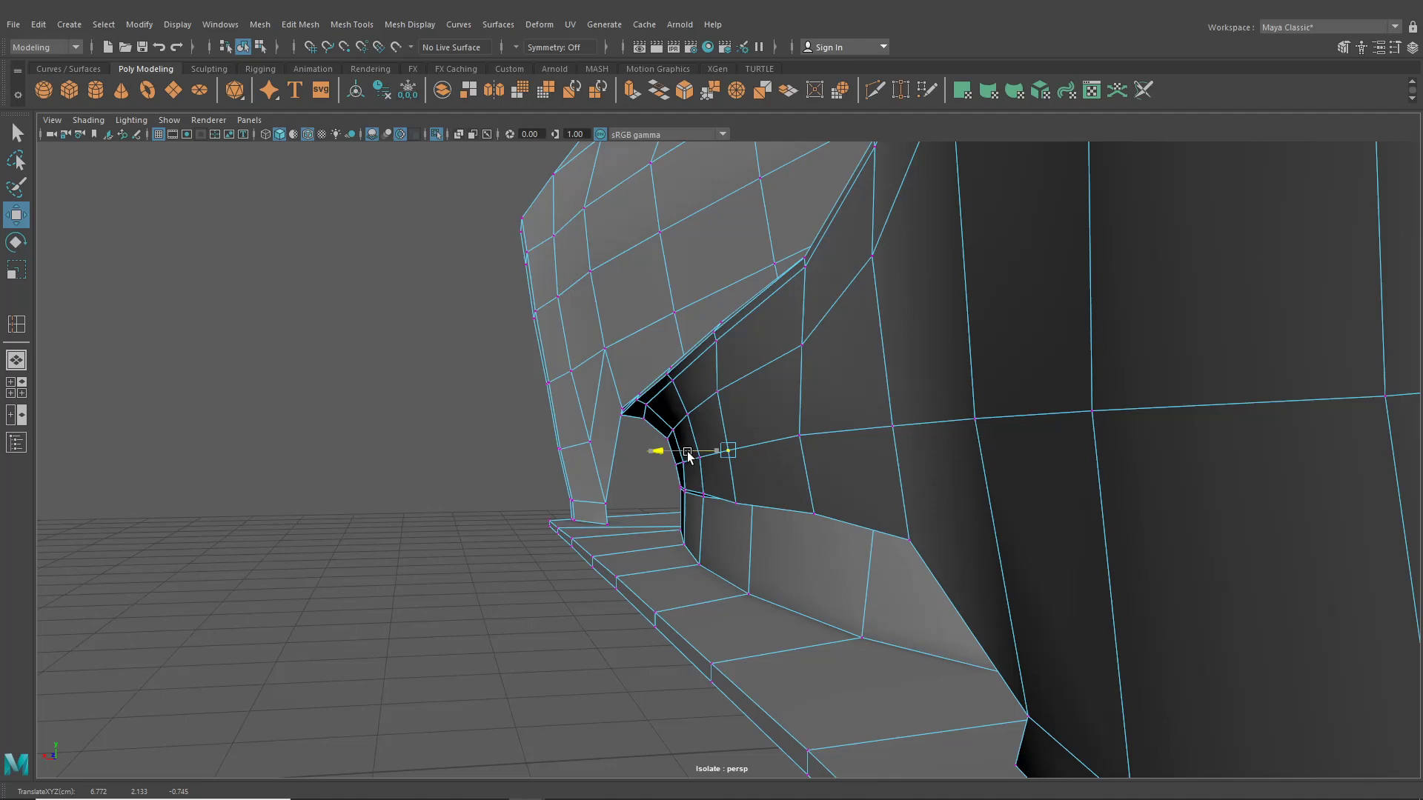
pyautogui.click(717, 392)
pyautogui.moveTo(675, 392); pyautogui.dragTo(678, 391)
pyautogui.moveTo(681, 393); pyautogui.dragTo(683, 394)
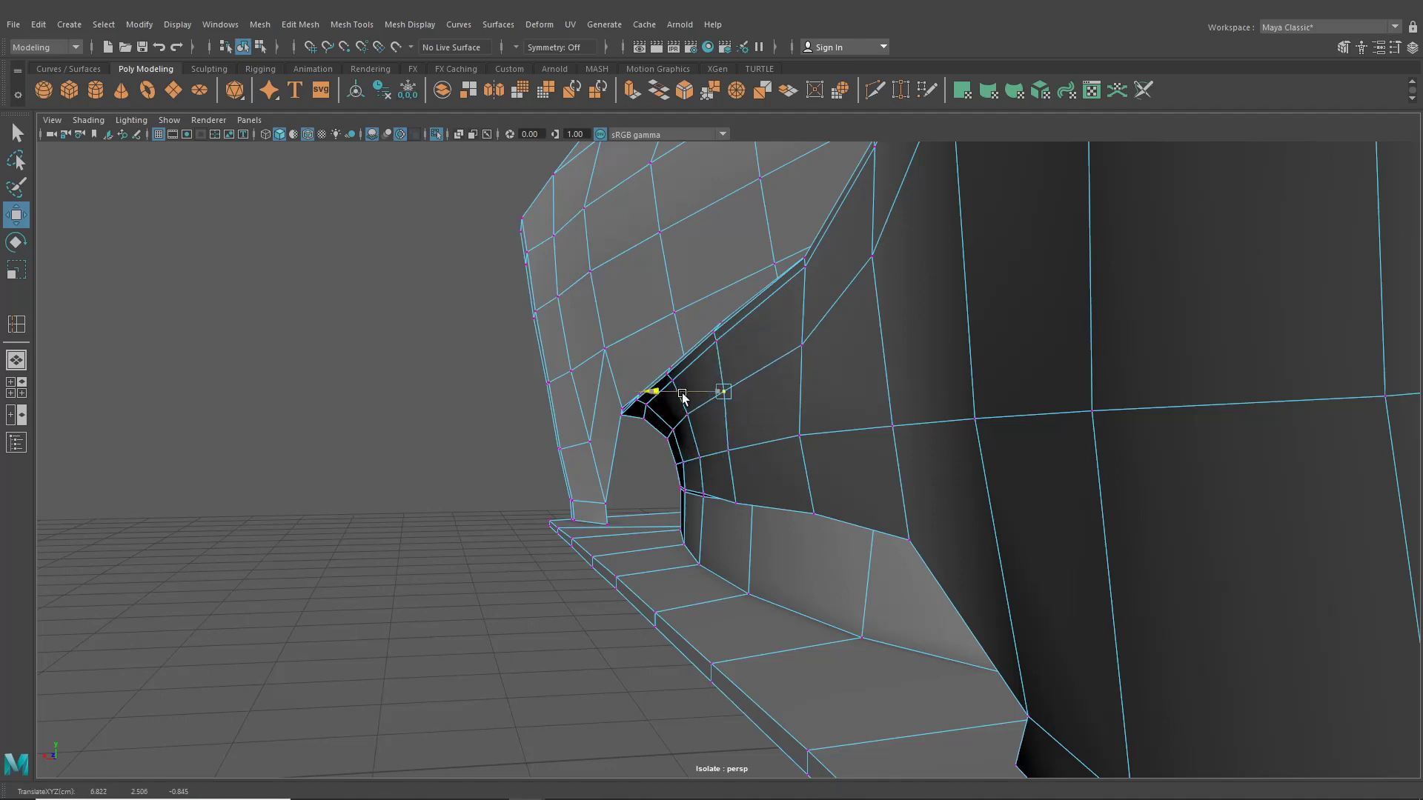
# - Shift the lower and upper vertices in the next column back sideways to continue the recess's smooth curve
pyautogui.click(719, 446)
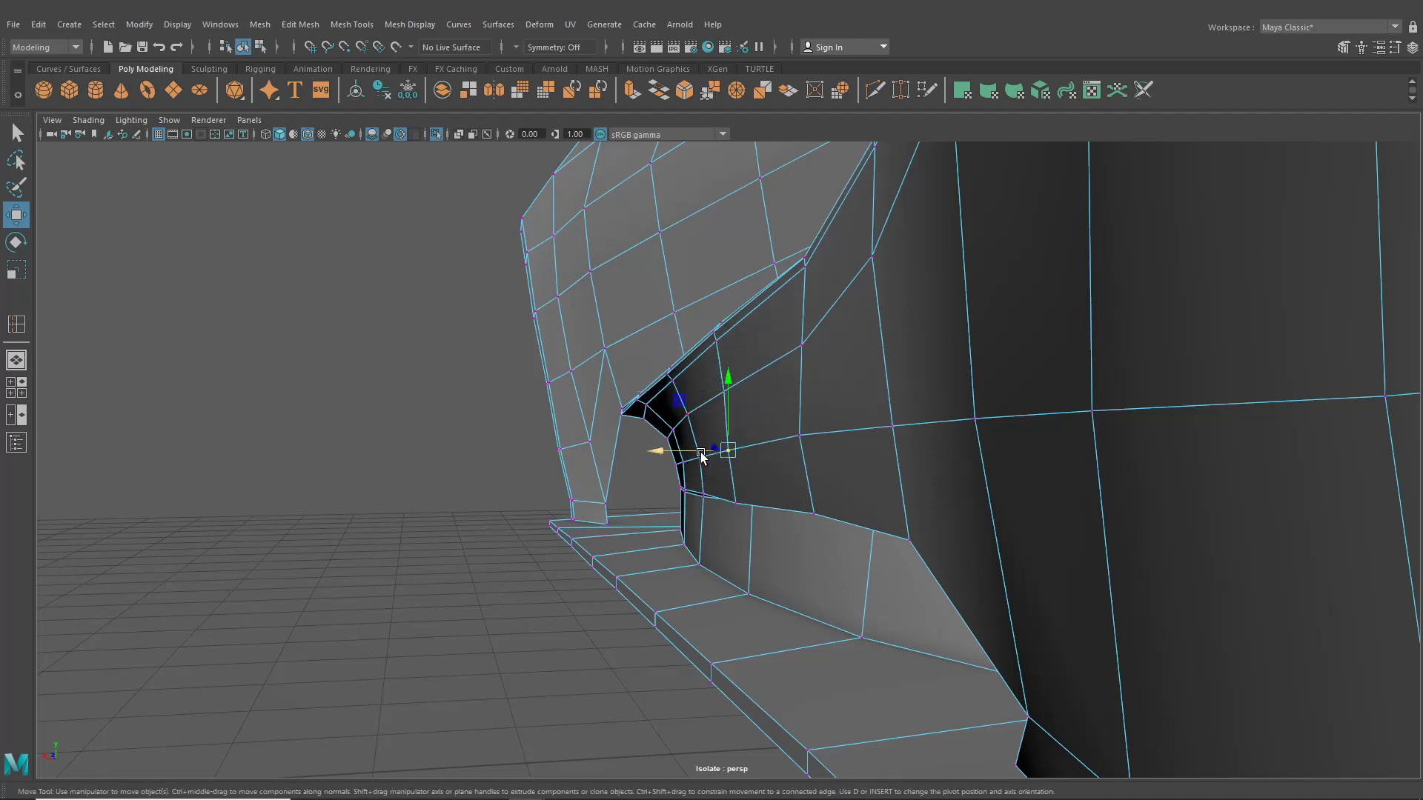
pyautogui.click(799, 440)
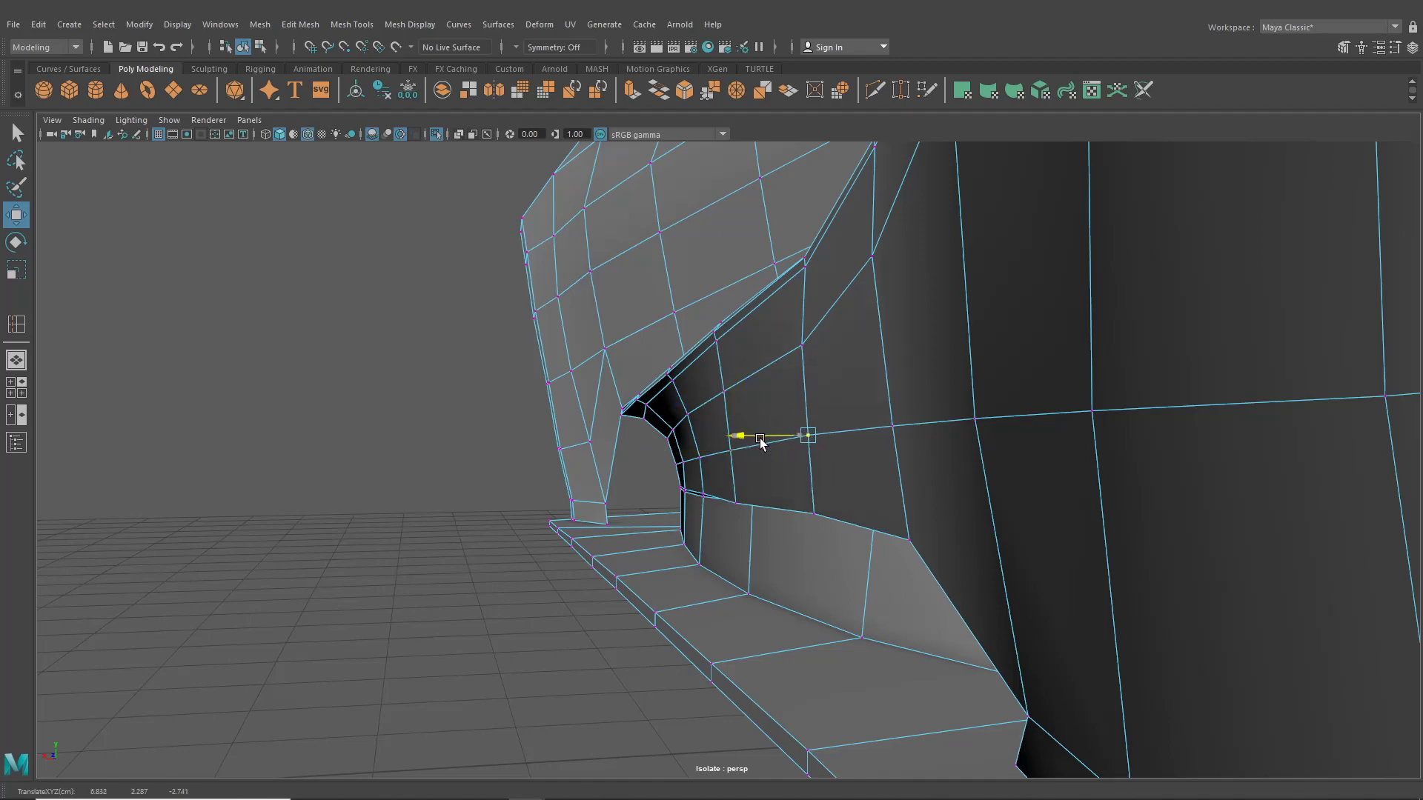
pyautogui.click(803, 345)
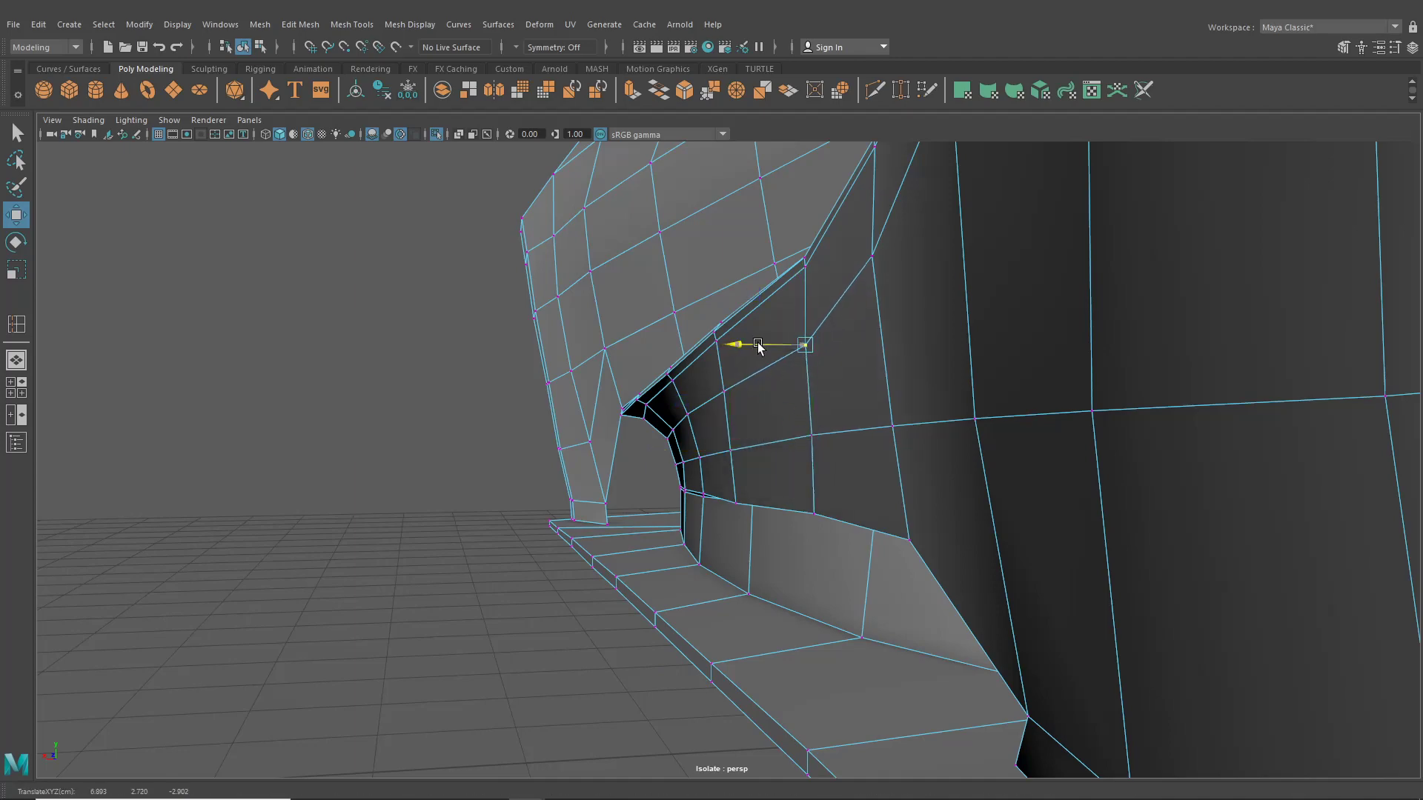
# - Adjust the recessed panel's vertex next to the upper edge of the sill, working from a steep view along the side
pyautogui.keyDown('alt'); pyautogui.moveTo(770, 350); pyautogui.dragTo(931, 560); pyautogui.keyUp('alt')
pyautogui.keyDown('alt'); pyautogui.moveTo(930, 555); pyautogui.dragTo(1002, 560, button='right'); pyautogui.keyUp('alt')
pyautogui.keyDown('alt'); pyautogui.moveTo(1001, 560); pyautogui.dragTo(735, 512, button='middle'); pyautogui.keyUp('alt')
pyautogui.keyDown('alt'); pyautogui.moveTo(735, 511); pyautogui.dragTo(762, 511, button='right'); pyautogui.keyUp('alt')
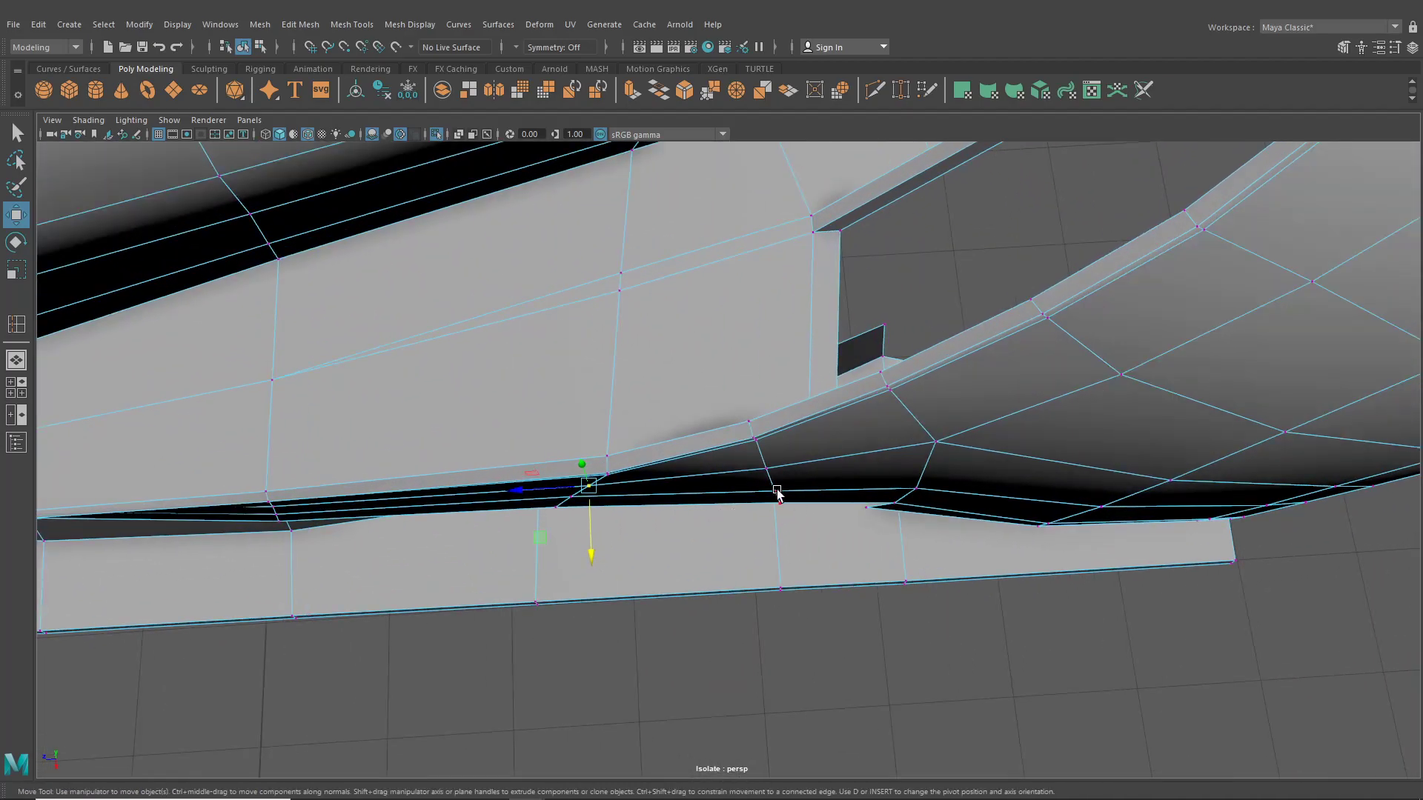
pyautogui.click(774, 490)
pyautogui.moveTo(777, 514); pyautogui.dragTo(784, 444)
pyautogui.click(763, 469)
# - Return to object mode, deselect the body and examine the recessed panel and sill from several angles
pyautogui.scroll(-5, 769, 529)
pyautogui.keyDown('alt'); pyautogui.moveTo(554, 582); pyautogui.dragTo(765, 597, button='middle'); pyautogui.keyUp('alt')
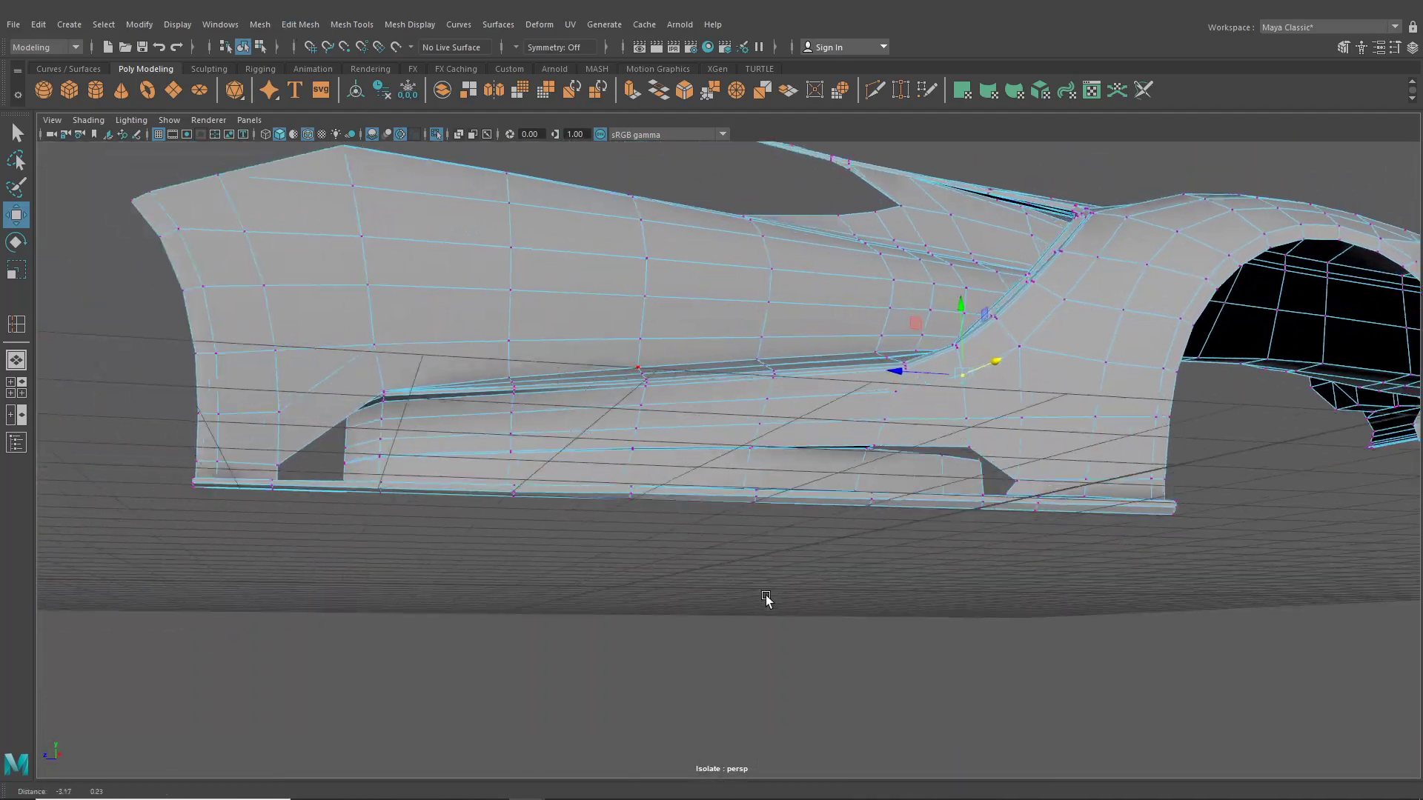
pyautogui.scroll(3, 764, 597)
pyautogui.keyDown('alt'); pyautogui.moveTo(753, 599); pyautogui.dragTo(637, 598); pyautogui.keyUp('alt')
pyautogui.click(245, 49)
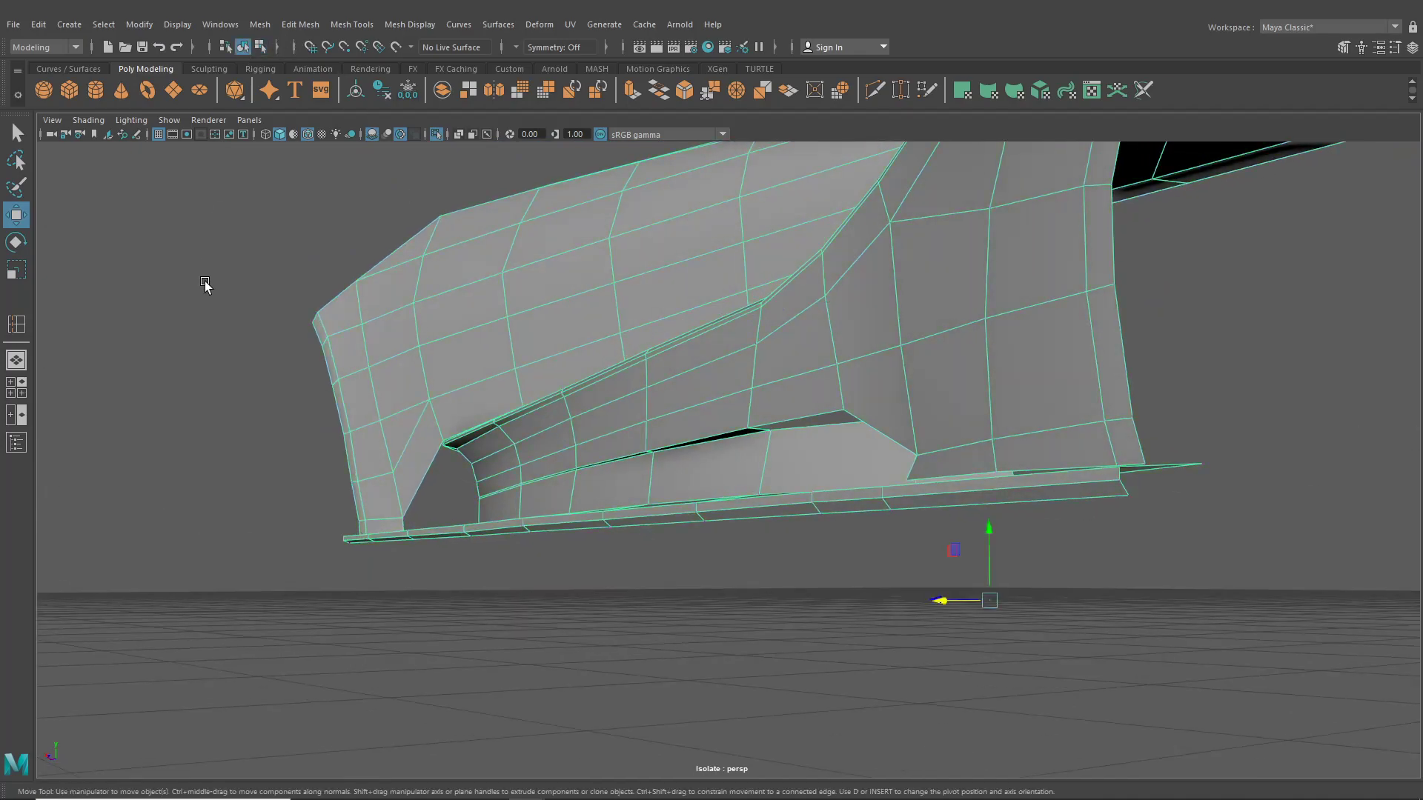
pyautogui.click(207, 286)
pyautogui.scroll(-3, 356, 445)
pyautogui.keyDown('alt'); pyautogui.moveTo(355, 444); pyautogui.dragTo(713, 501); pyautogui.keyUp('alt')
pyautogui.scroll(4, 633, 492)
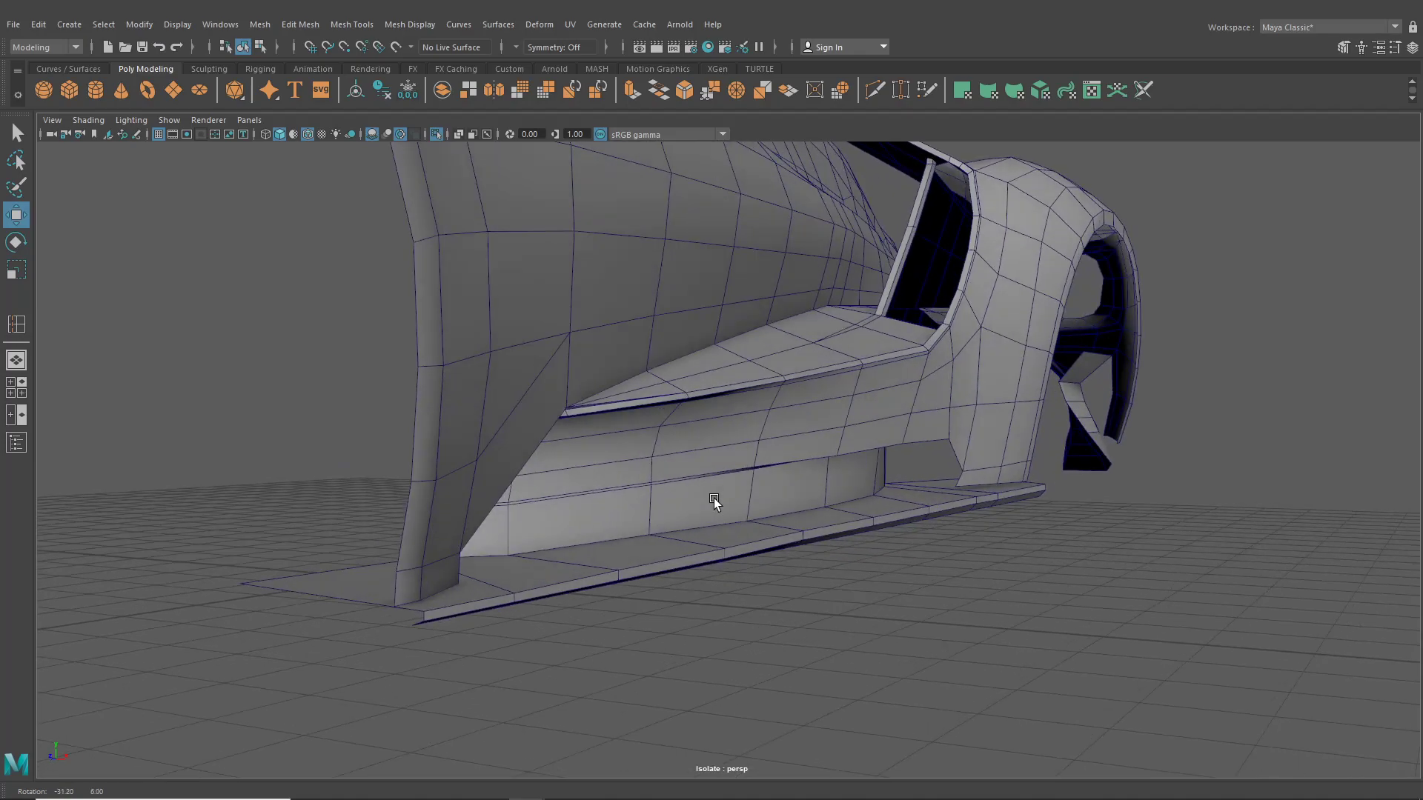
# - Bridge the open edges at the rear end of the recess, between the side panel and the lower inset wall
pyautogui.keyDown('alt'); pyautogui.moveTo(856, 433); pyautogui.dragTo(673, 391); pyautogui.keyUp('alt')
pyautogui.moveTo(649, 378); pyautogui.dragTo(581, 373, button='right')
pyautogui.click(637, 422)
pyautogui.click(352, 24)
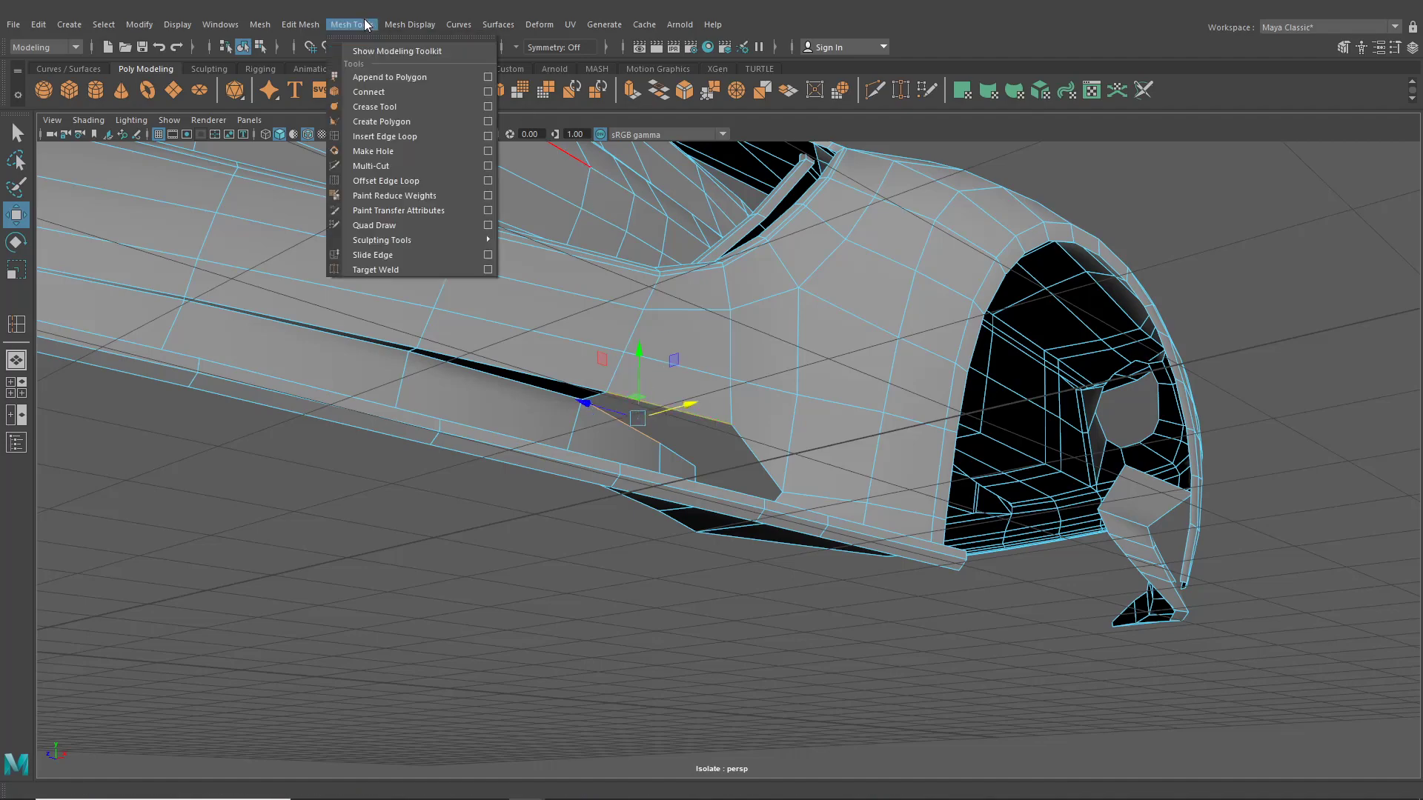
pyautogui.moveTo(300, 24)
pyautogui.click(331, 90)
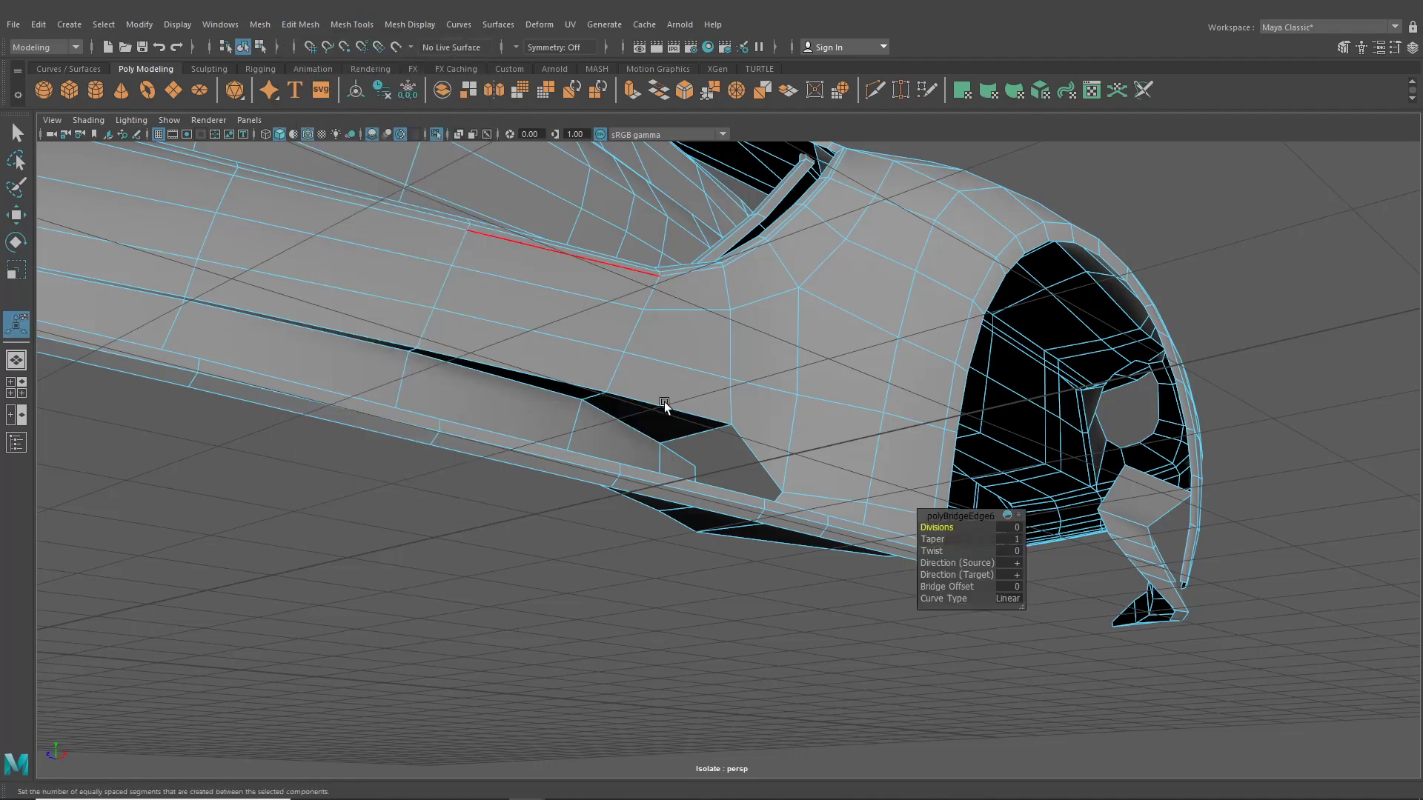
# - Return to object mode and examine the bridged gap and the whole side panel from below, above and the side
pyautogui.keyDown('alt'); pyautogui.moveTo(668, 405); pyautogui.dragTo(556, 425); pyautogui.keyUp('alt')
pyautogui.keyDown('alt'); pyautogui.moveTo(556, 425); pyautogui.dragTo(764, 457, button='middle'); pyautogui.keyUp('alt')
pyautogui.scroll(-3, 764, 458)
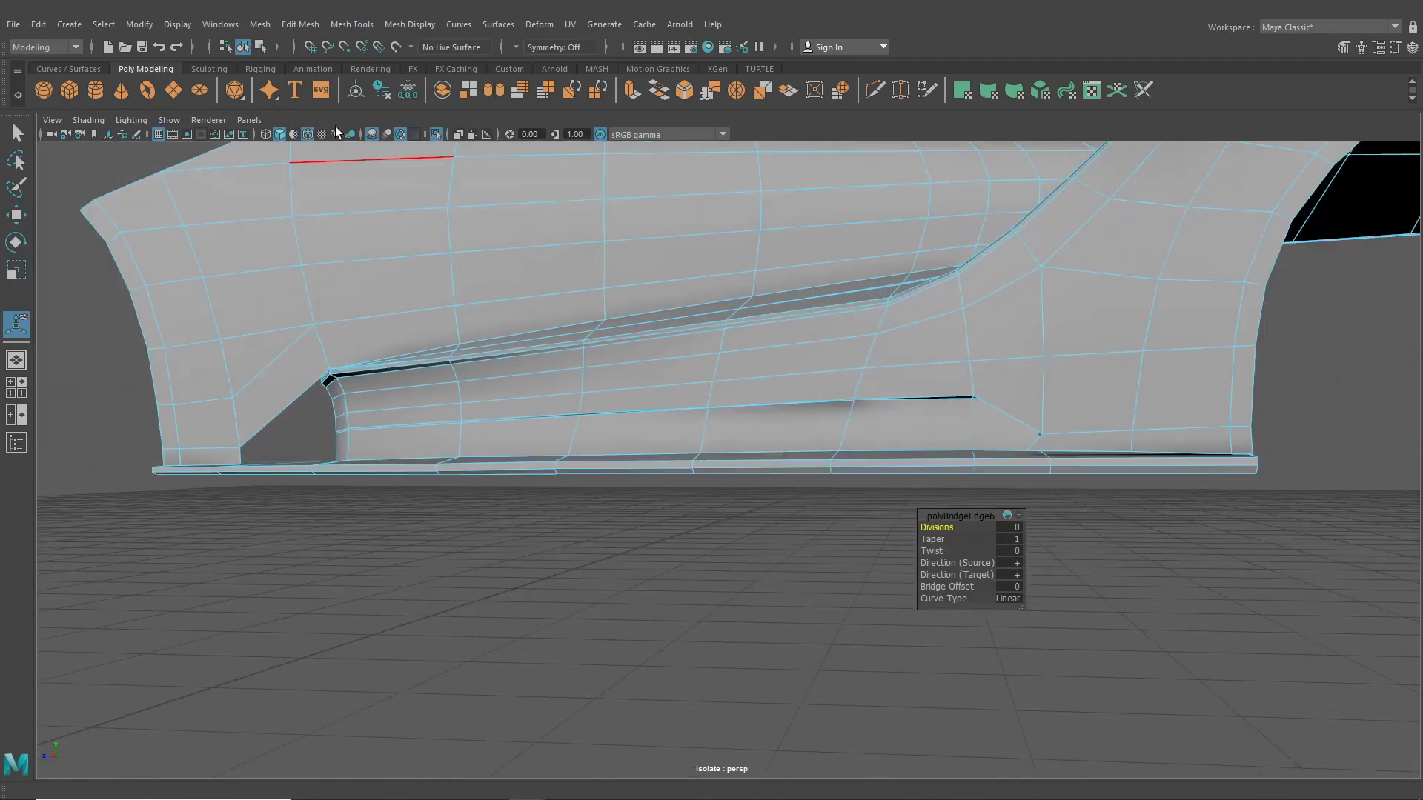
pyautogui.click(259, 50)
pyautogui.click(245, 47)
pyautogui.click(466, 545)
pyautogui.keyDown('alt'); pyautogui.moveTo(470, 547); pyautogui.dragTo(535, 577); pyautogui.keyUp('alt')
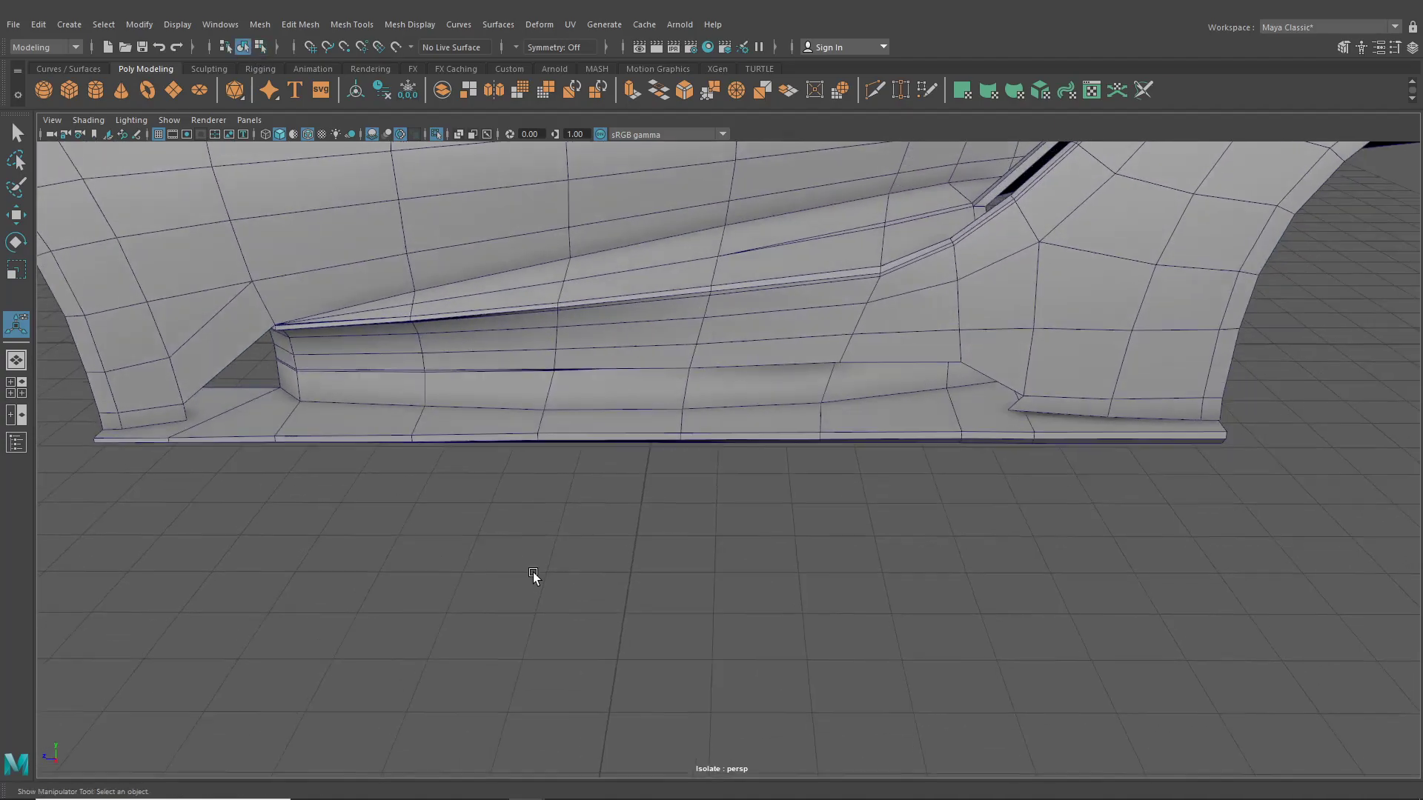
pyautogui.scroll(-4, 615, 556)
pyautogui.keyDown('alt'); pyautogui.moveTo(627, 549); pyautogui.dragTo(542, 584, button='middle'); pyautogui.keyUp('alt')
pyautogui.scroll(5, 648, 349)
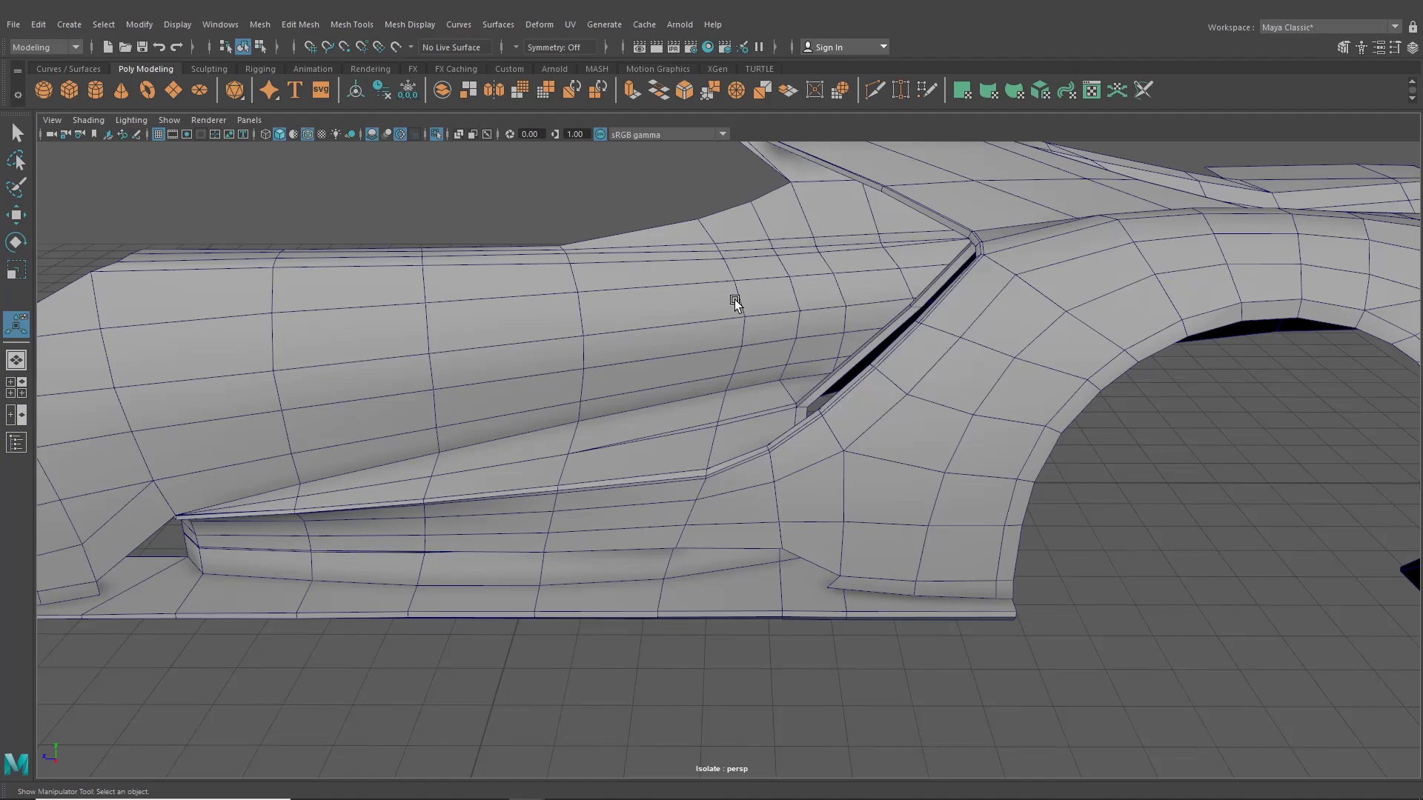
pyautogui.keyDown('alt'); pyautogui.moveTo(712, 443); pyautogui.dragTo(673, 476); pyautogui.keyUp('alt')
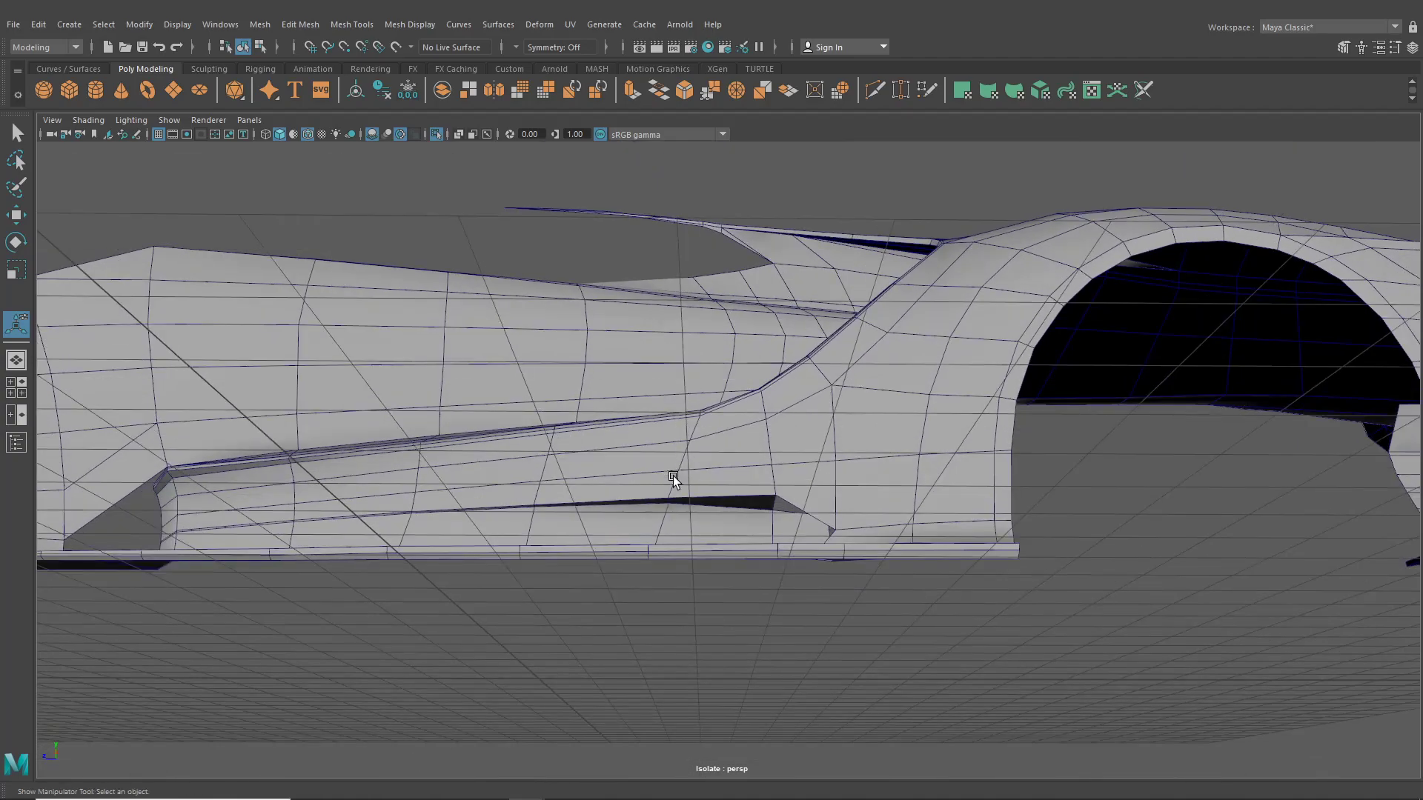
pyautogui.keyDown('alt'); pyautogui.moveTo(651, 555); pyautogui.dragTo(652, 588); pyautogui.keyUp('alt')
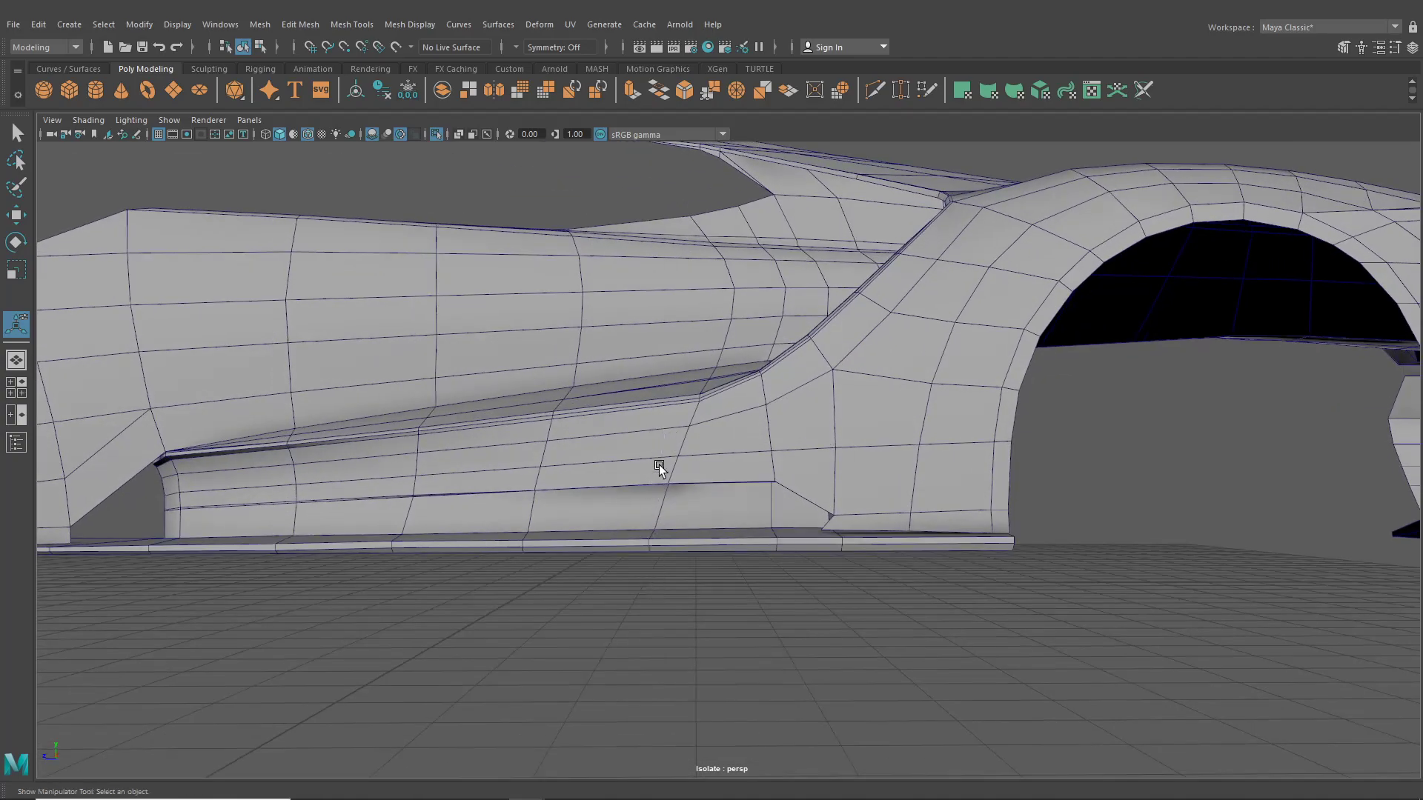
pyautogui.keyDown('alt'); pyautogui.moveTo(649, 534); pyautogui.dragTo(655, 585); pyautogui.keyUp('alt')
pyautogui.scroll(-5, 657, 582)
pyautogui.keyDown('alt'); pyautogui.moveTo(667, 518); pyautogui.dragTo(698, 567, button='middle'); pyautogui.keyUp('alt')
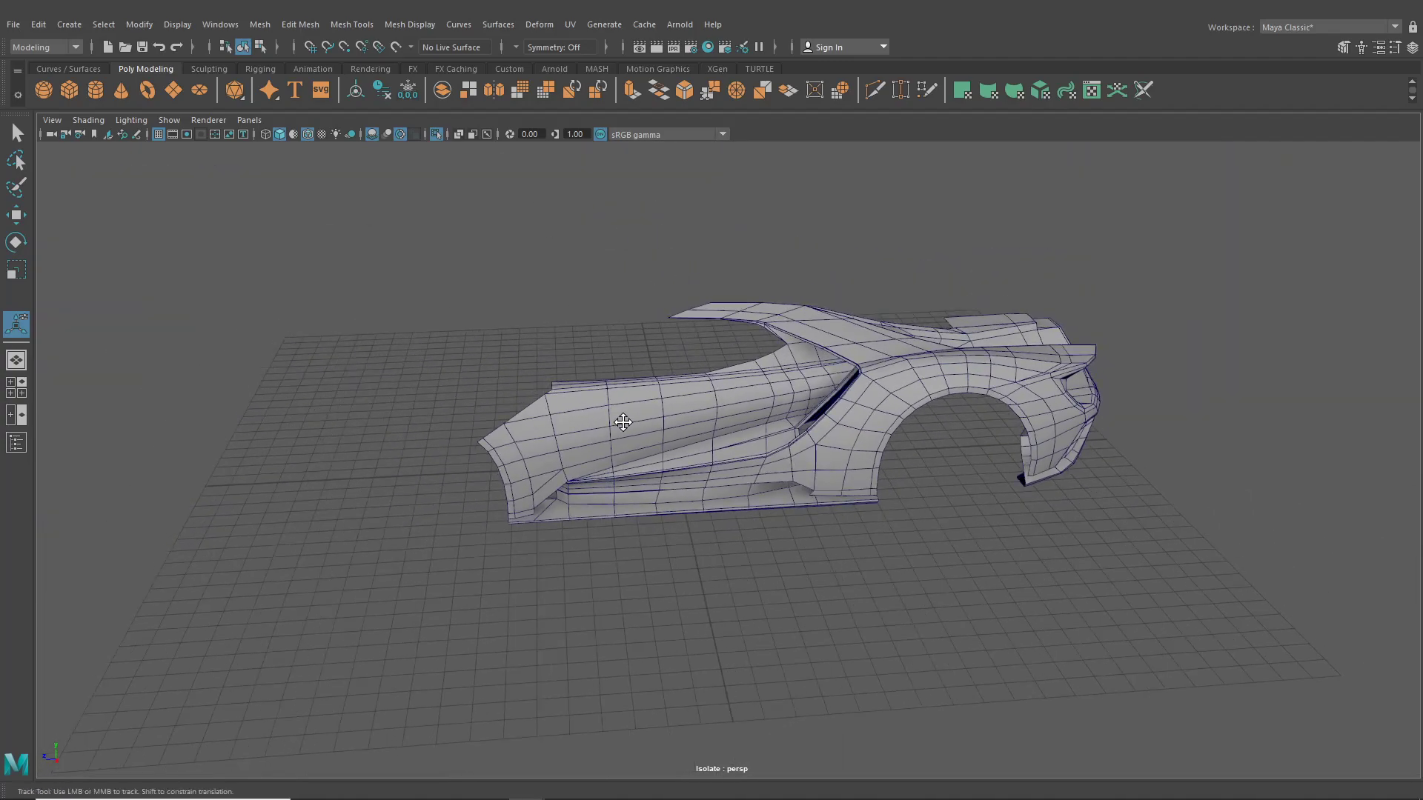
pyautogui.keyDown('alt'); pyautogui.moveTo(629, 411); pyautogui.dragTo(598, 416); pyautogui.keyUp('alt')
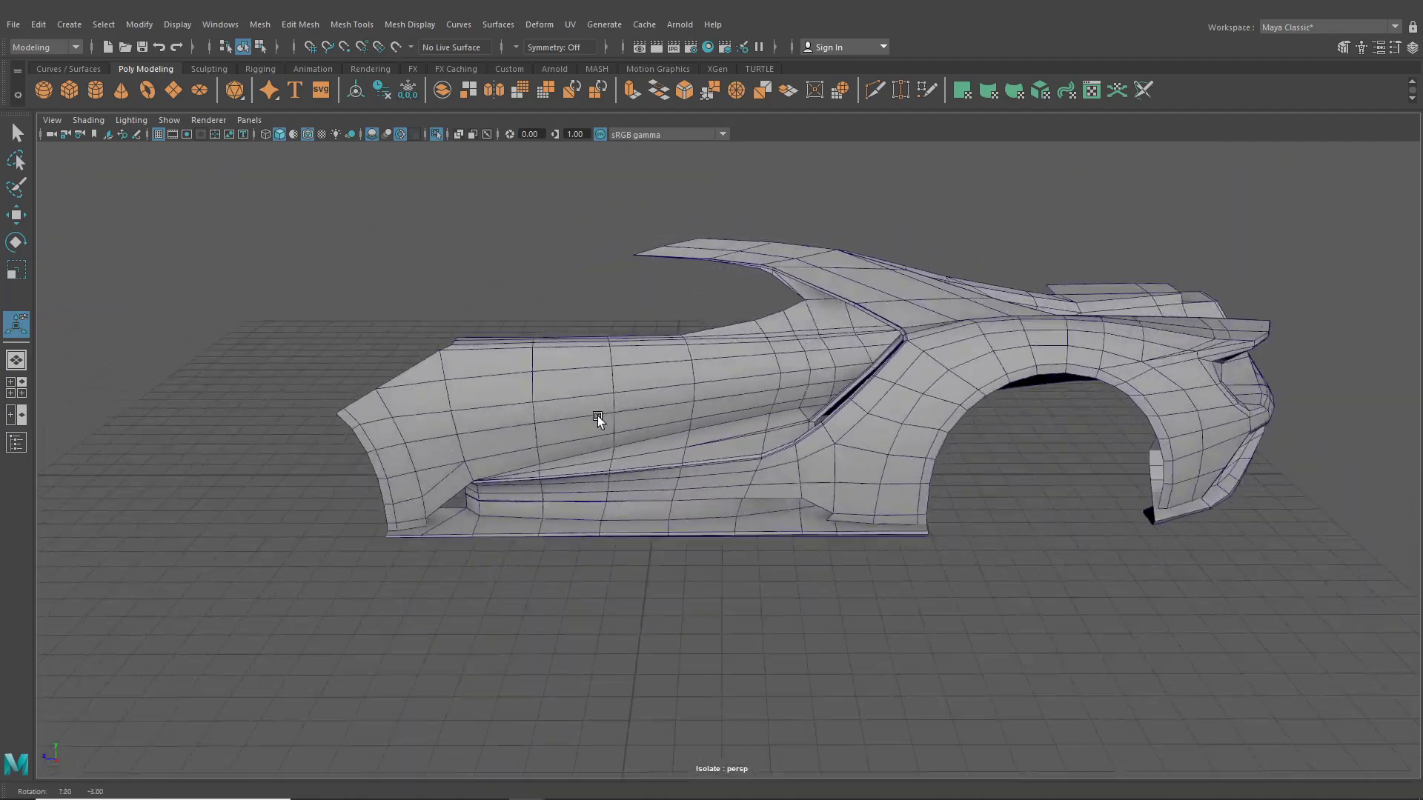
pyautogui.scroll(5, 677, 447)
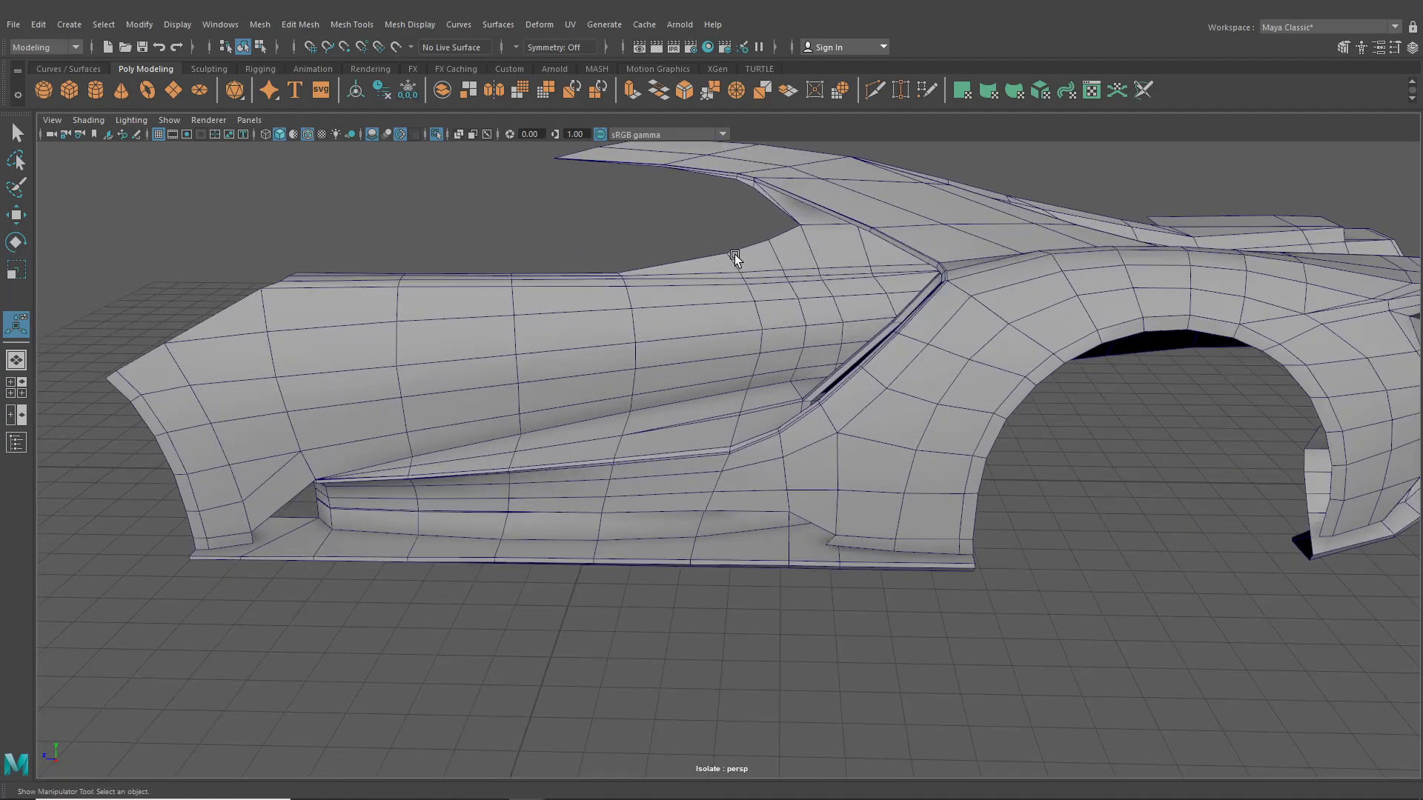
# - In the side view, move the seam vertex on the recess's lower line lengthwise onto the blueprint's door line
pyautogui.click(18, 387)
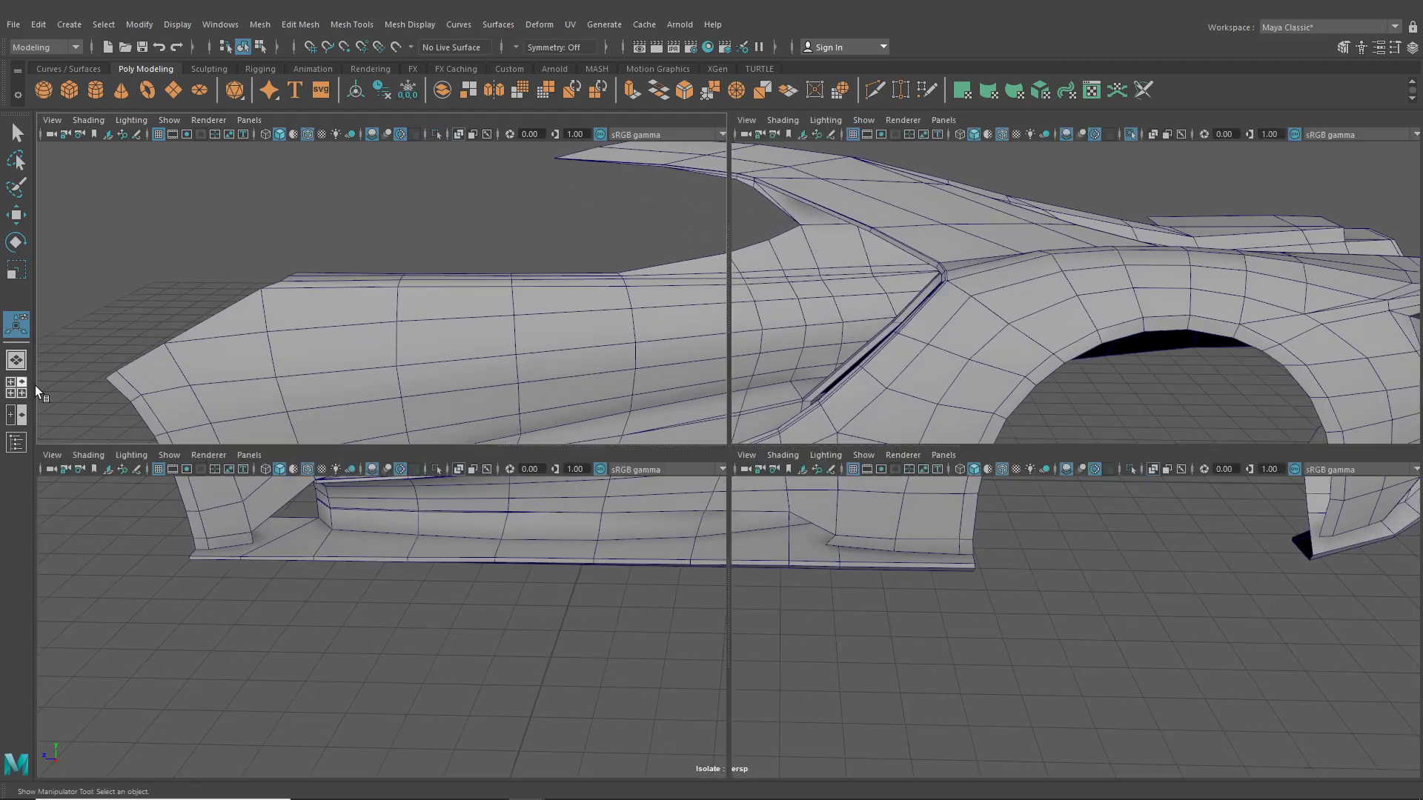
pyautogui.press('space')
pyautogui.scroll(-3, 1056, 554)
pyautogui.keyDown('alt'); pyautogui.moveTo(874, 557); pyautogui.dragTo(682, 572, button='middle'); pyautogui.keyUp('alt')
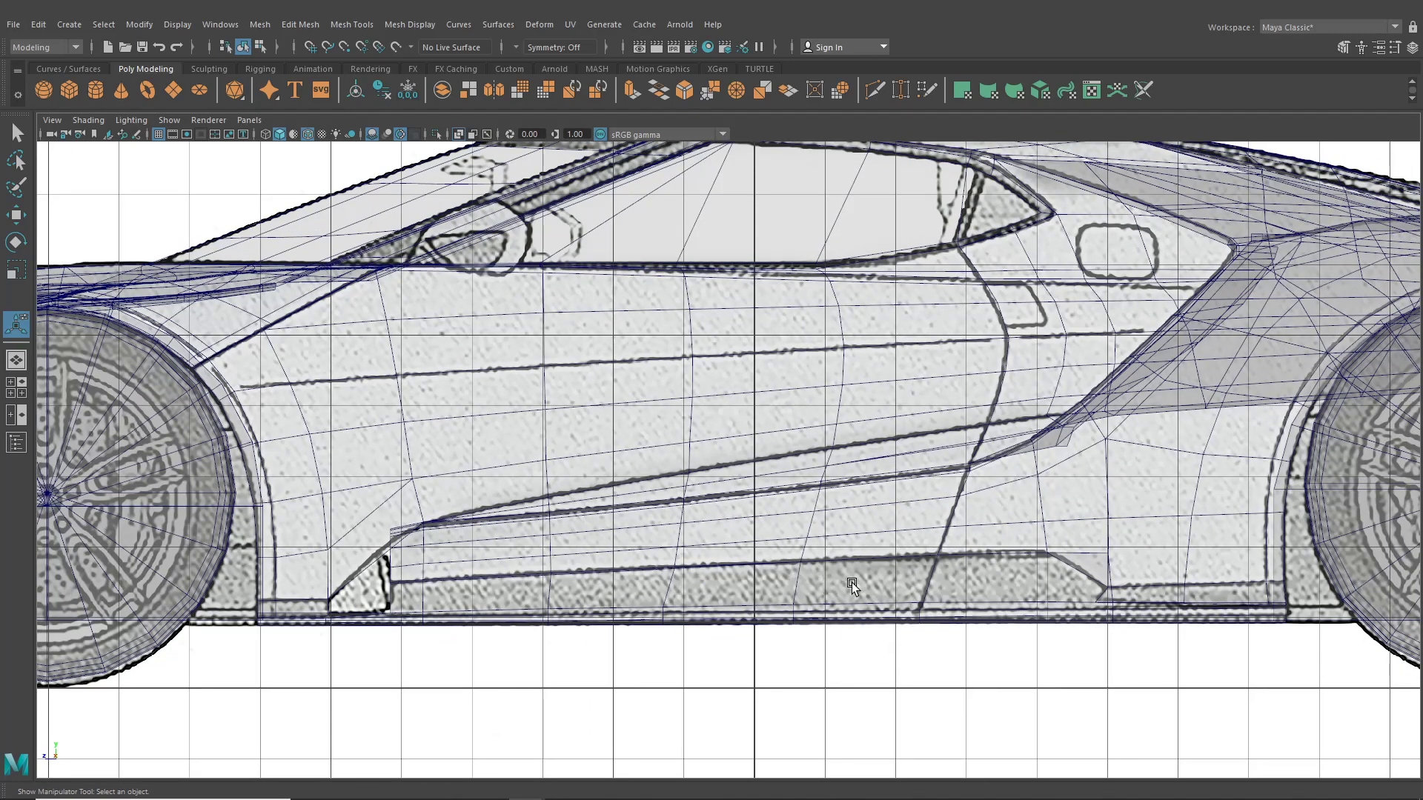
pyautogui.keyDown('alt'); pyautogui.moveTo(895, 557); pyautogui.dragTo(723, 554, button='middle'); pyautogui.keyUp('alt')
pyautogui.scroll(2, 782, 523)
pyautogui.moveTo(696, 369); pyautogui.dragTo(628, 368, button='right')
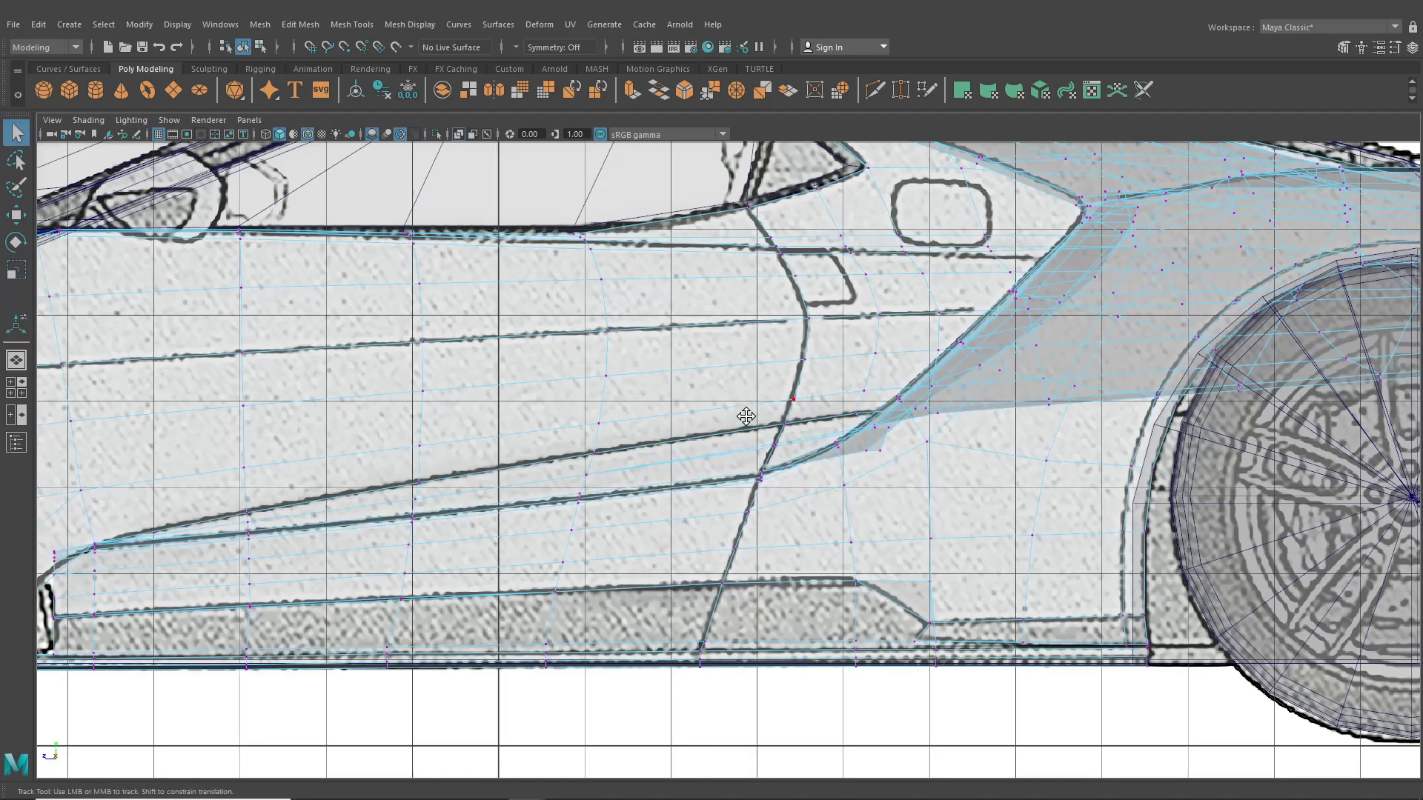
pyautogui.keyDown('alt'); pyautogui.moveTo(746, 419); pyautogui.dragTo(740, 344, button='middle'); pyautogui.keyUp('alt')
pyautogui.scroll(2, 727, 442)
pyautogui.keyDown('alt'); pyautogui.moveTo(743, 475); pyautogui.dragTo(750, 464, button='middle'); pyautogui.keyUp('alt')
pyautogui.scroll(3, 749, 464)
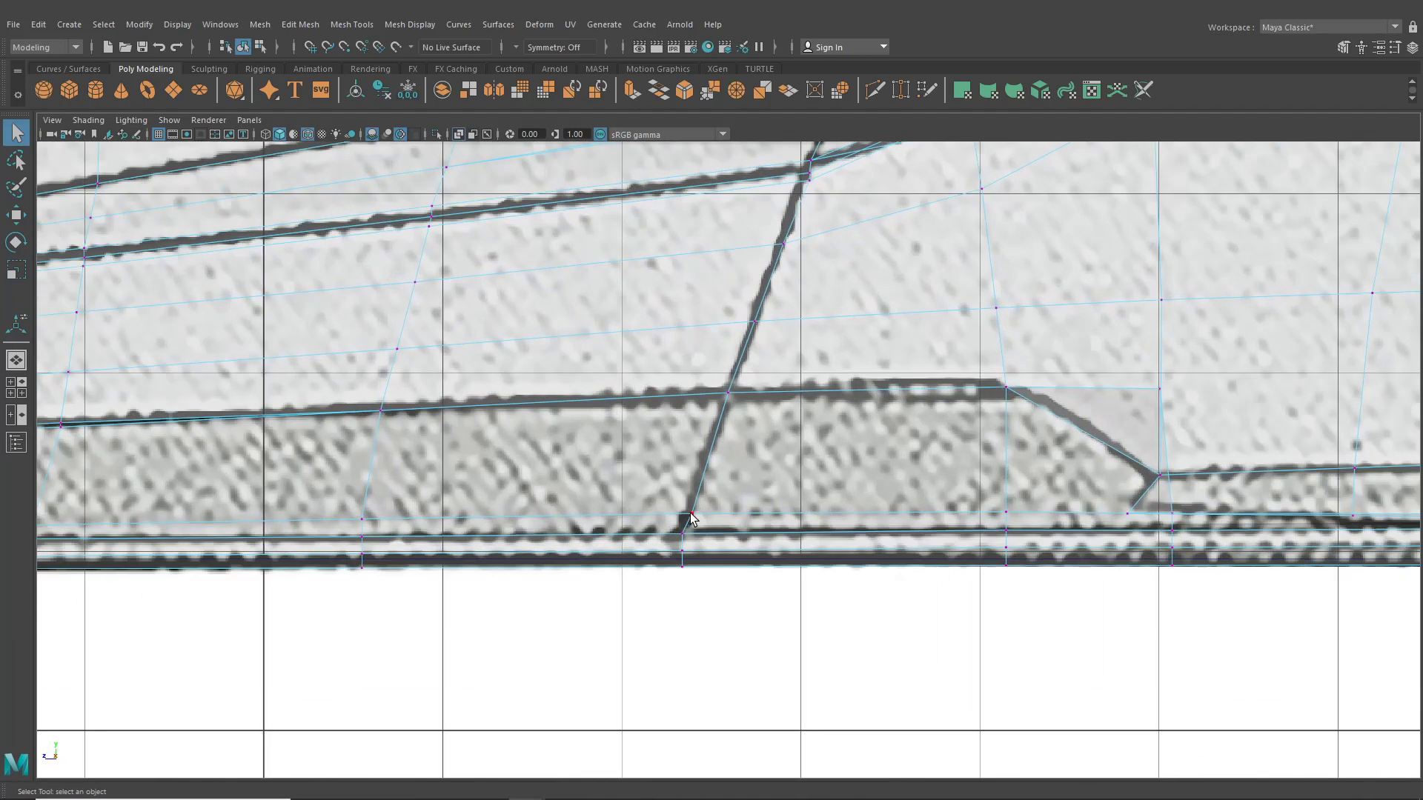
pyautogui.press('w')
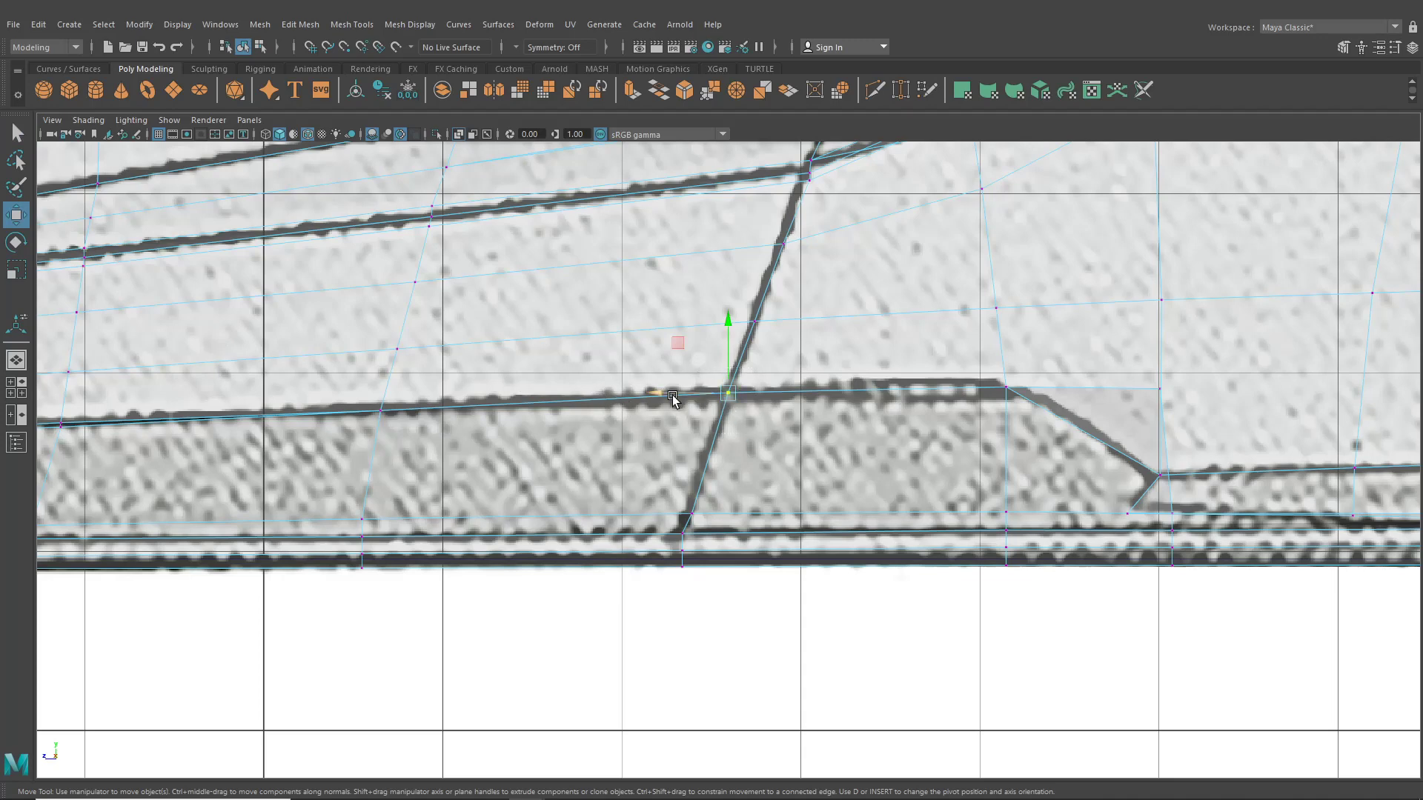
pyautogui.moveTo(672, 398); pyautogui.dragTo(717, 322)
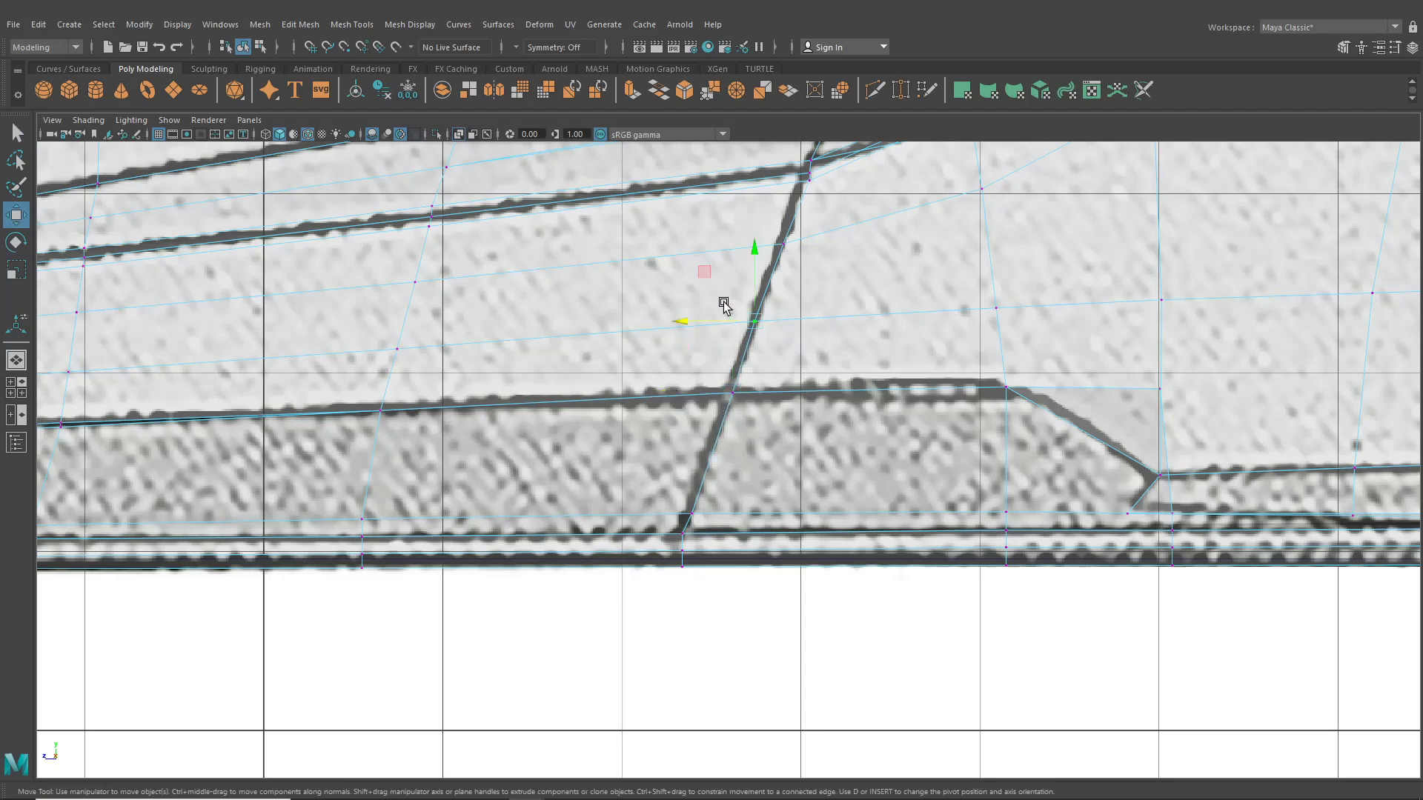
# - Align the seam vertices just below the lower body crease lengthwise with the blueprint's door line
pyautogui.keyDown('alt'); pyautogui.moveTo(718, 322); pyautogui.dragTo(729, 528, button='middle'); pyautogui.keyUp('alt')
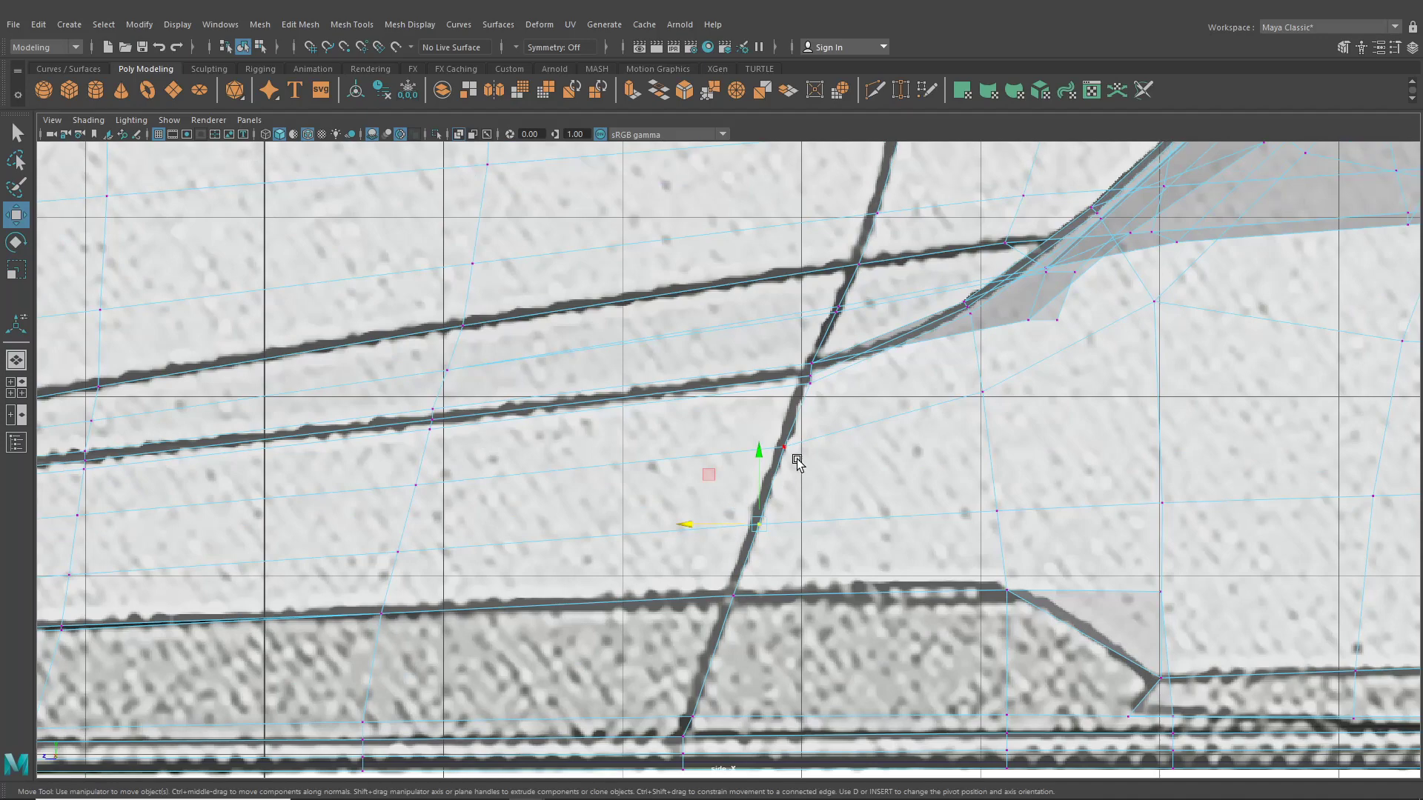
pyautogui.moveTo(748, 445); pyautogui.dragTo(742, 447)
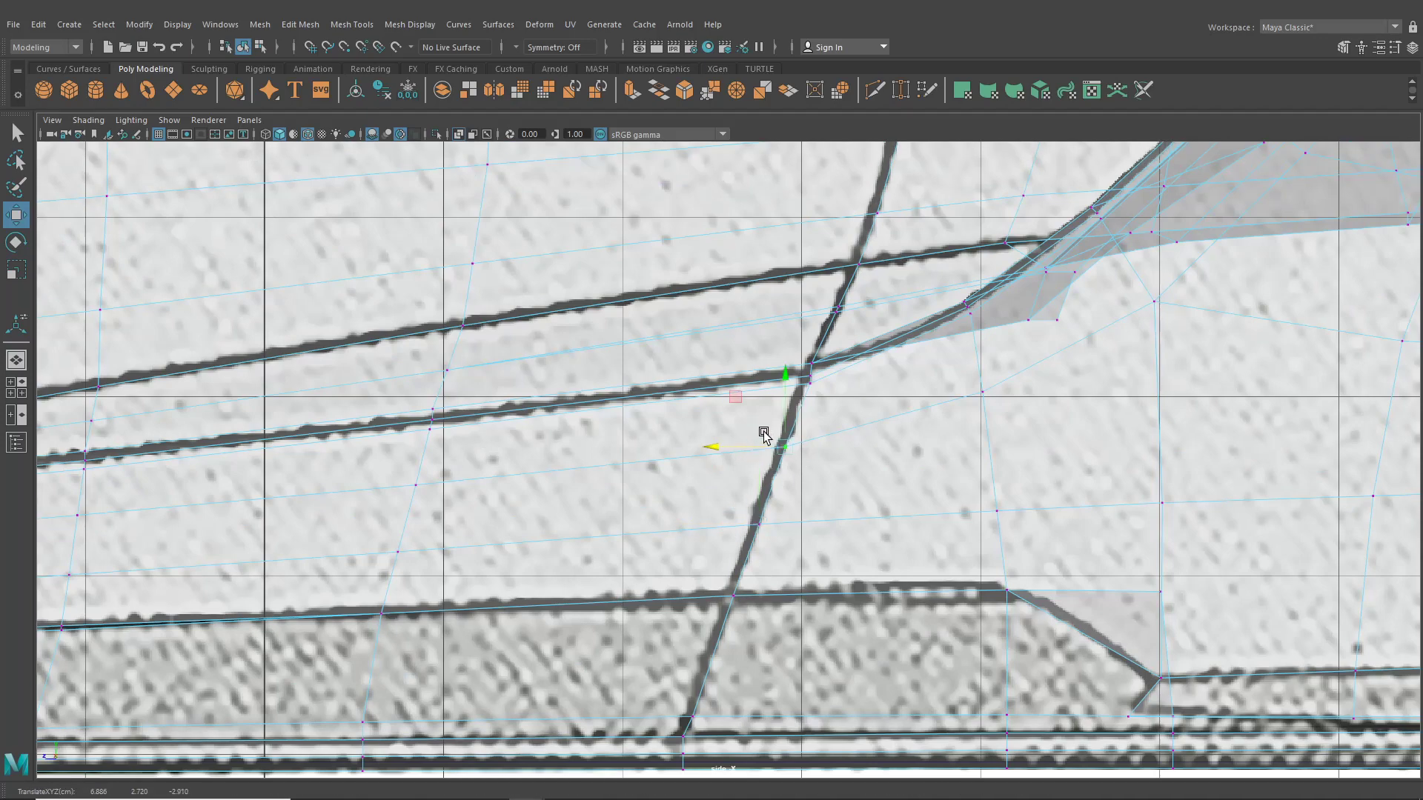
pyautogui.keyDown('alt'); pyautogui.moveTo(763, 433); pyautogui.dragTo(737, 472, button='middle'); pyautogui.keyUp('alt')
pyautogui.keyDown('alt'); pyautogui.moveTo(737, 472); pyautogui.dragTo(751, 428, button='right'); pyautogui.keyUp('alt')
pyautogui.click(776, 421)
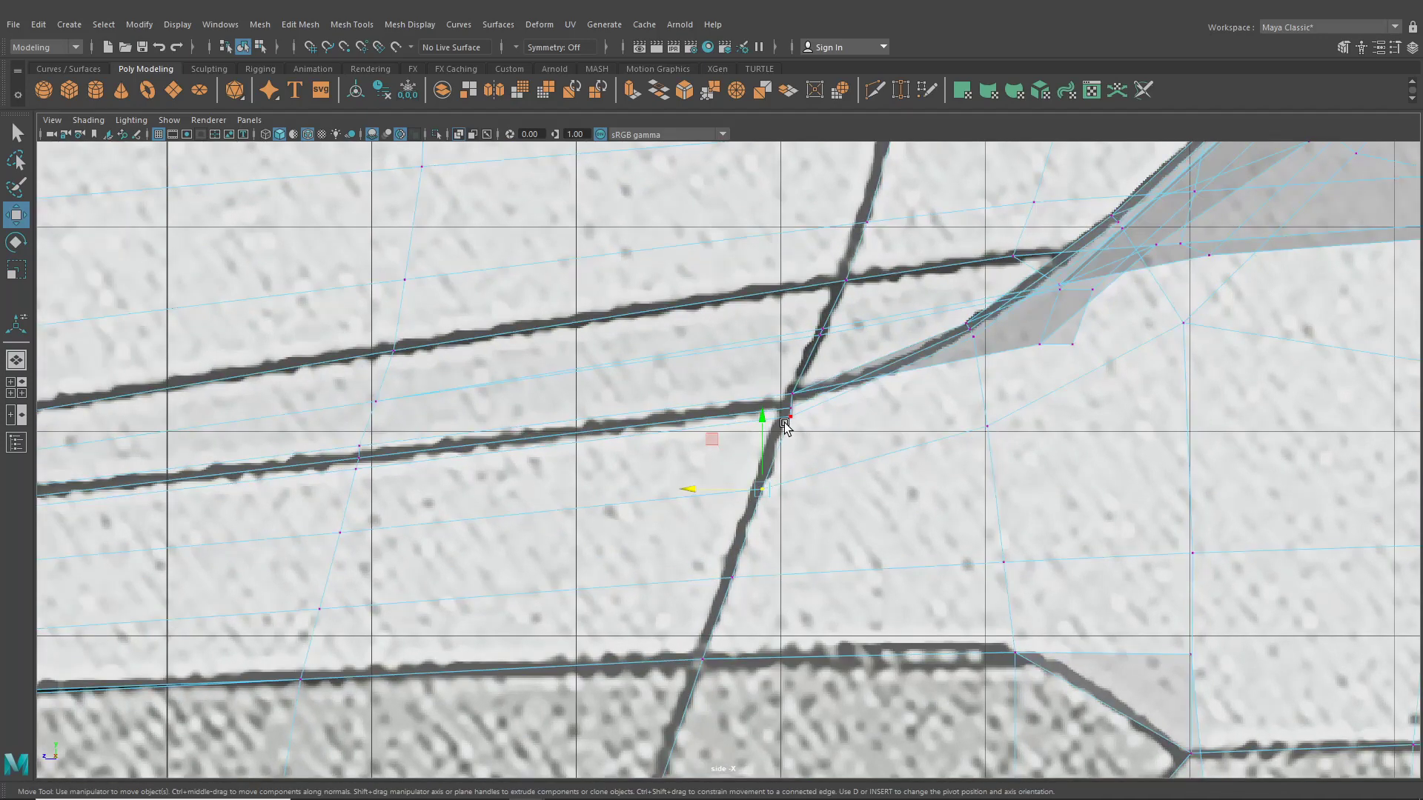
pyautogui.moveTo(759, 416); pyautogui.dragTo(755, 416)
pyautogui.keyDown('alt'); pyautogui.moveTo(776, 420); pyautogui.dragTo(794, 461, button='middle'); pyautogui.keyUp('alt')
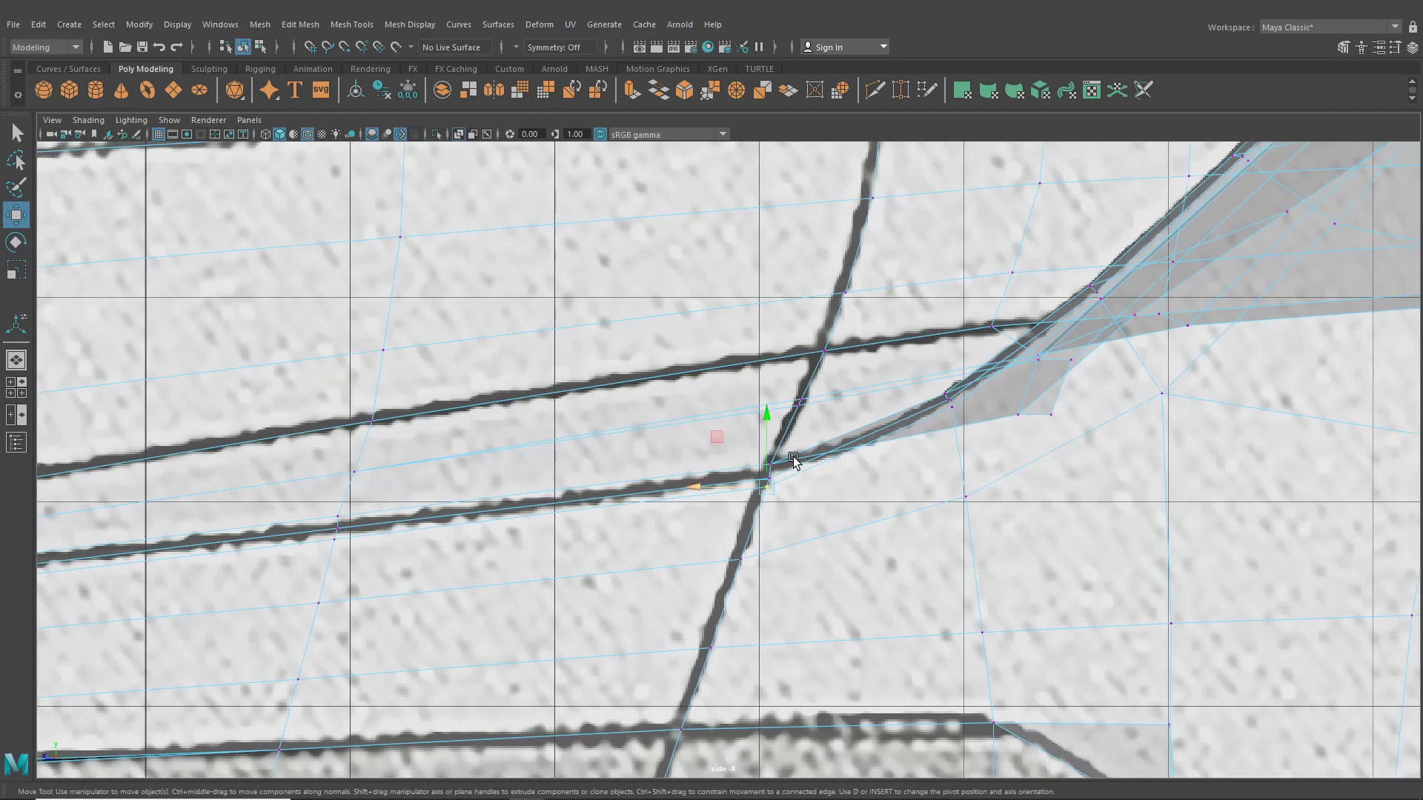
# - Move the seam vertices from the lower crease up to the upper crease lengthwise onto the blueprint's door line
pyautogui.click(782, 459)
pyautogui.moveTo(711, 465); pyautogui.dragTo(712, 466)
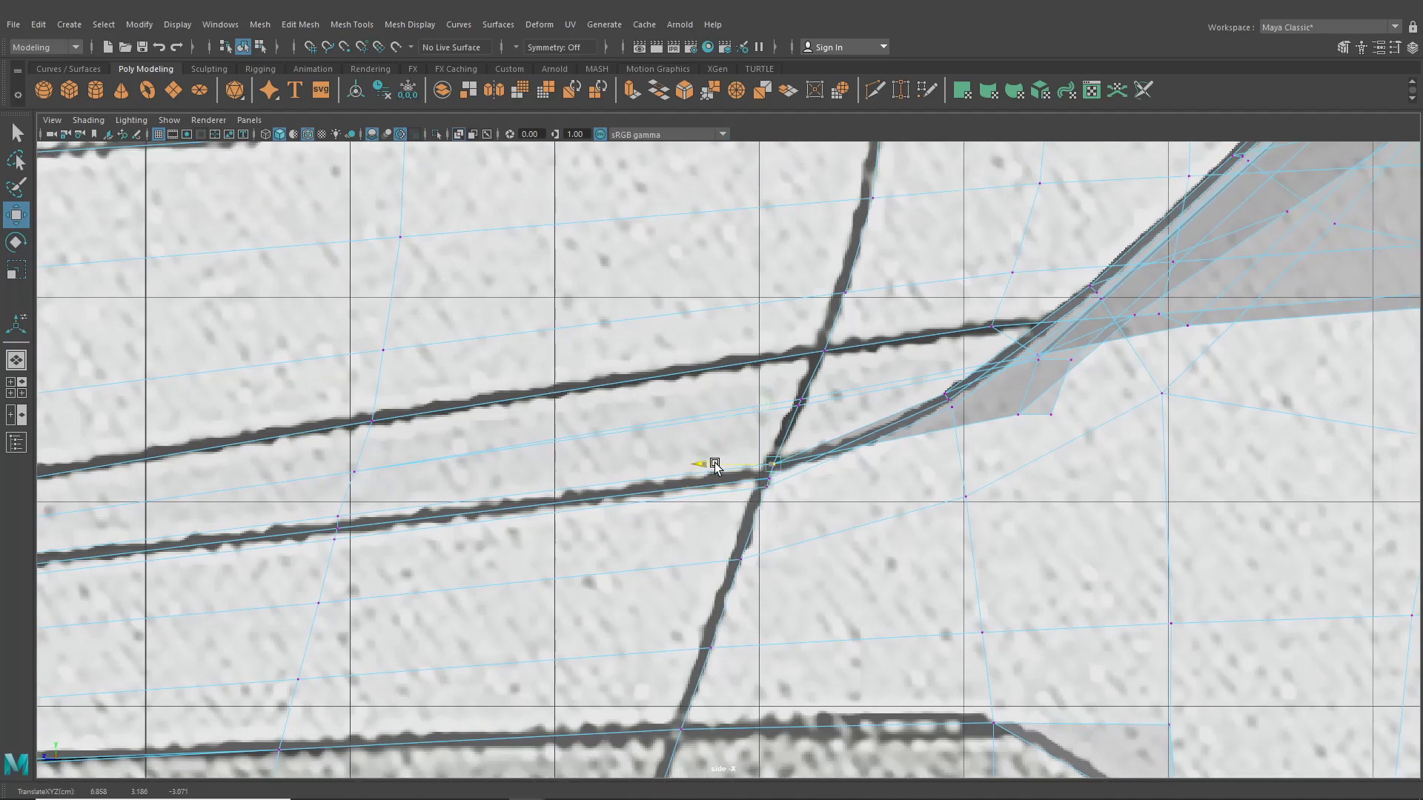
pyautogui.click(806, 401)
pyautogui.moveTo(737, 407); pyautogui.dragTo(741, 409)
pyautogui.click(834, 361)
pyautogui.moveTo(762, 358); pyautogui.dragTo(764, 356)
# - Move the seam vertex beside the door handle lengthwise onto the curved door line of the blueprint
pyautogui.keyDown('alt'); pyautogui.moveTo(818, 321); pyautogui.dragTo(761, 604, button='middle'); pyautogui.keyUp('alt')
pyautogui.keyDown('alt'); pyautogui.moveTo(801, 405); pyautogui.dragTo(813, 506, button='middle'); pyautogui.keyUp('alt')
pyautogui.click(808, 384)
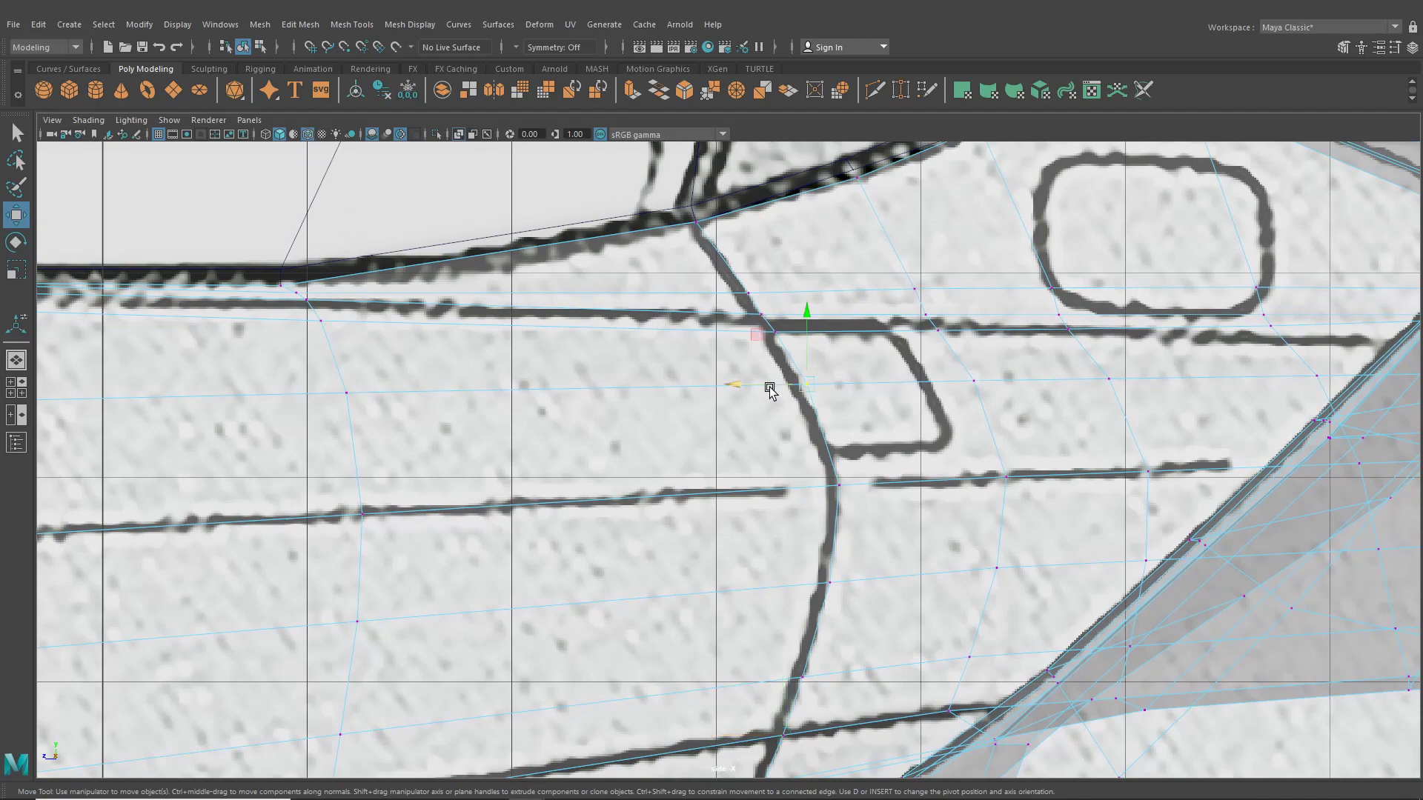
pyautogui.moveTo(771, 392); pyautogui.dragTo(765, 391)
pyautogui.moveTo(773, 349)
pyautogui.keyDown('alt'); pyautogui.mouseDown(button='middle')
pyautogui.moveTo(775, 403)
pyautogui.moveTo(761, 351)
pyautogui.mouseUp(button='middle'); pyautogui.keyUp('alt')
# - Show all four views and frame the selected door-seam vertex closely in the top view
pyautogui.click(20, 387)
pyautogui.scroll(-8, 307, 281)
pyautogui.keyDown('alt'); pyautogui.moveTo(311, 278); pyautogui.dragTo(289, 349, button='middle'); pyautogui.keyUp('alt')
pyautogui.scroll(-4, 297, 282)
pyautogui.keyDown('alt'); pyautogui.moveTo(345, 163); pyautogui.dragTo(384, 322, button='middle'); pyautogui.keyUp('alt')
pyautogui.scroll(4, 372, 256)
pyautogui.scroll(7, 385, 319)
# - Try shifting the selected door-seam vertex sideways in the top view, check it in perspective and undo the shift
pyautogui.moveTo(449, 274); pyautogui.dragTo(442, 272)
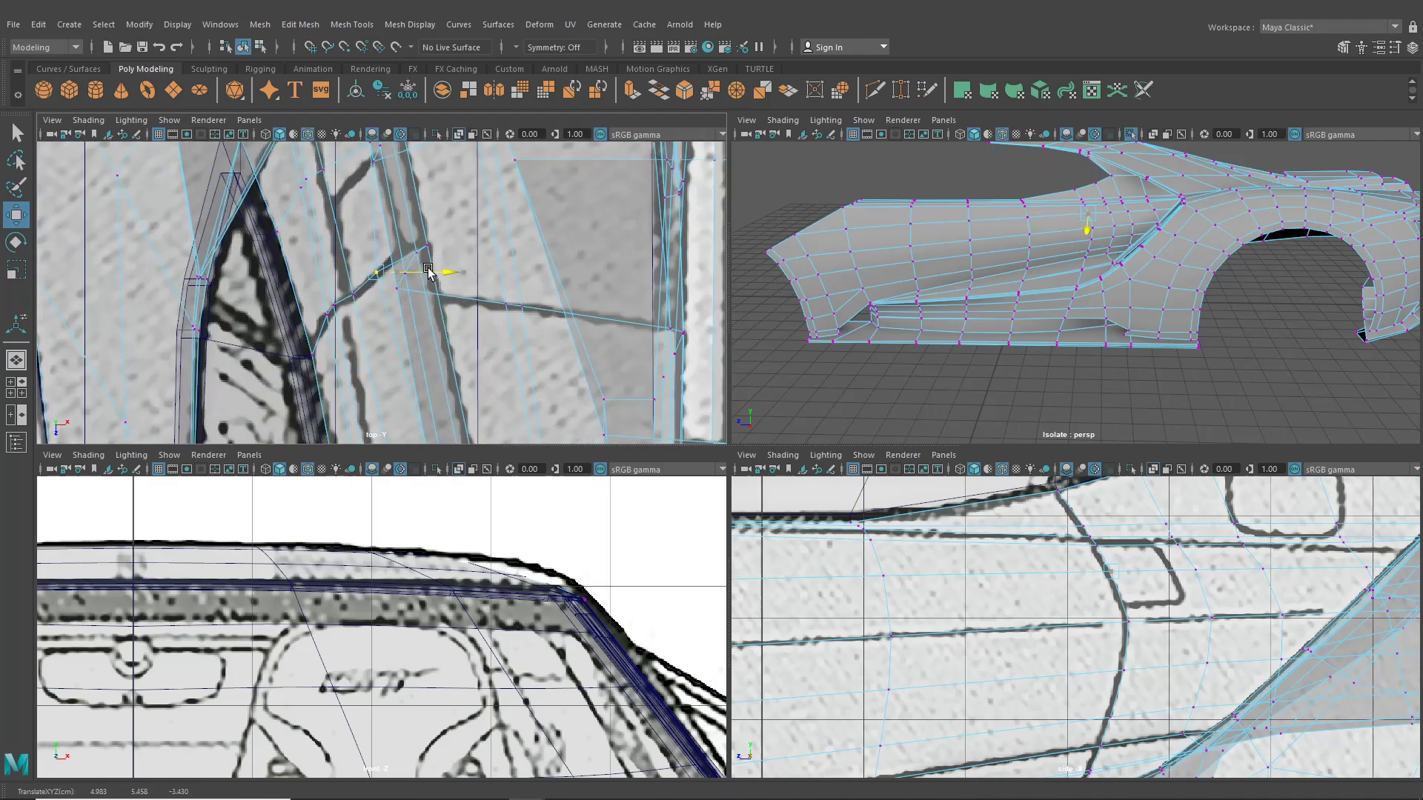
pyautogui.keyDown('alt'); pyautogui.moveTo(1090, 218); pyautogui.dragTo(996, 327, button='middle'); pyautogui.keyUp('alt')
pyautogui.scroll(4, 1016, 345)
pyautogui.keyDown('alt'); pyautogui.moveTo(1019, 347); pyautogui.dragTo(1011, 415); pyautogui.keyUp('alt')
pyautogui.keyDown('alt'); pyautogui.moveTo(981, 343); pyautogui.dragTo(1026, 319, button='middle'); pyautogui.keyUp('alt')
pyautogui.scroll(3, 1027, 319)
pyautogui.hotkey('ctrl', 'z')
# - Nudge the selected door-seam vertex slightly lengthwise in the top view toward the blueprint's door line
pyautogui.keyDown('alt'); pyautogui.moveTo(412, 288); pyautogui.dragTo(434, 311, button='middle'); pyautogui.keyUp('alt')
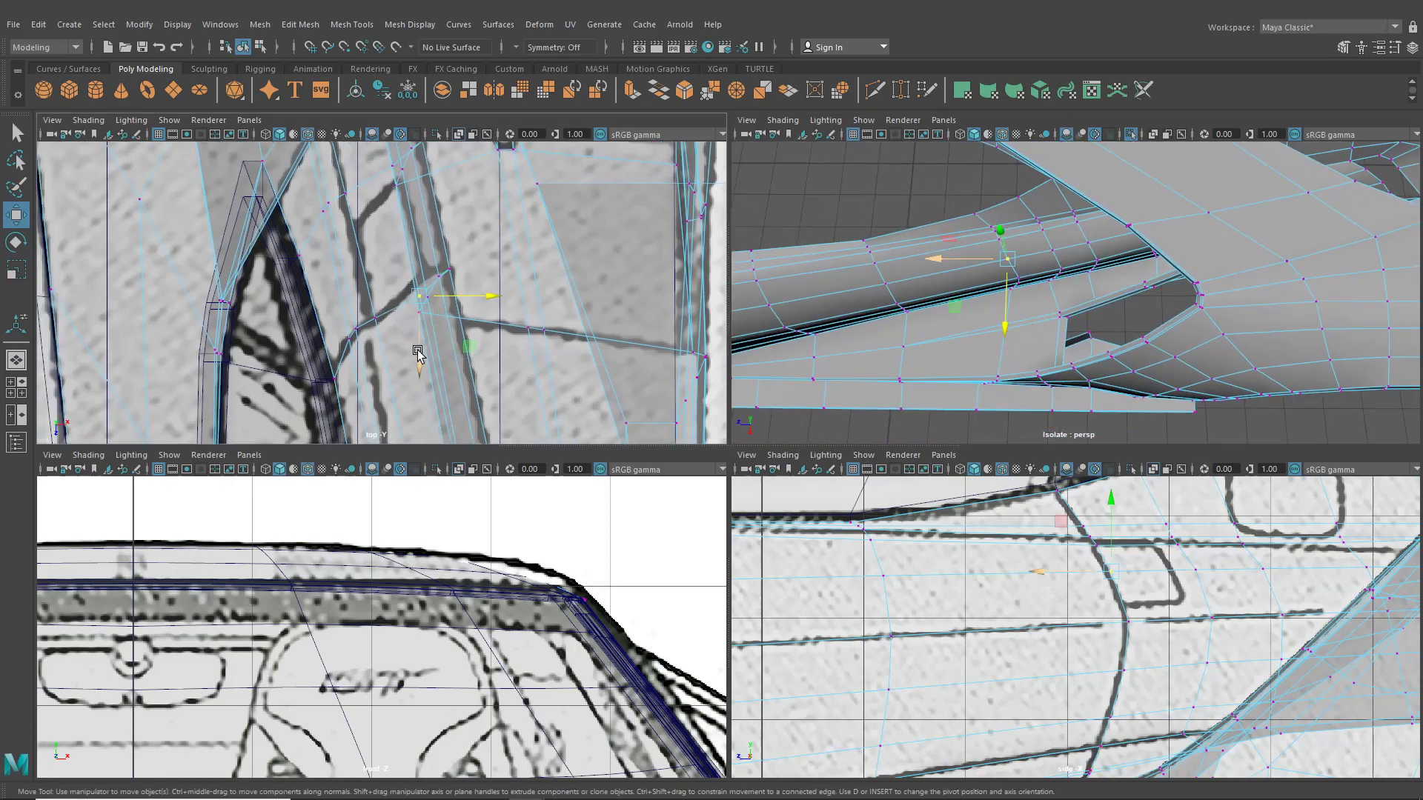
pyautogui.moveTo(418, 351); pyautogui.dragTo(418, 348)
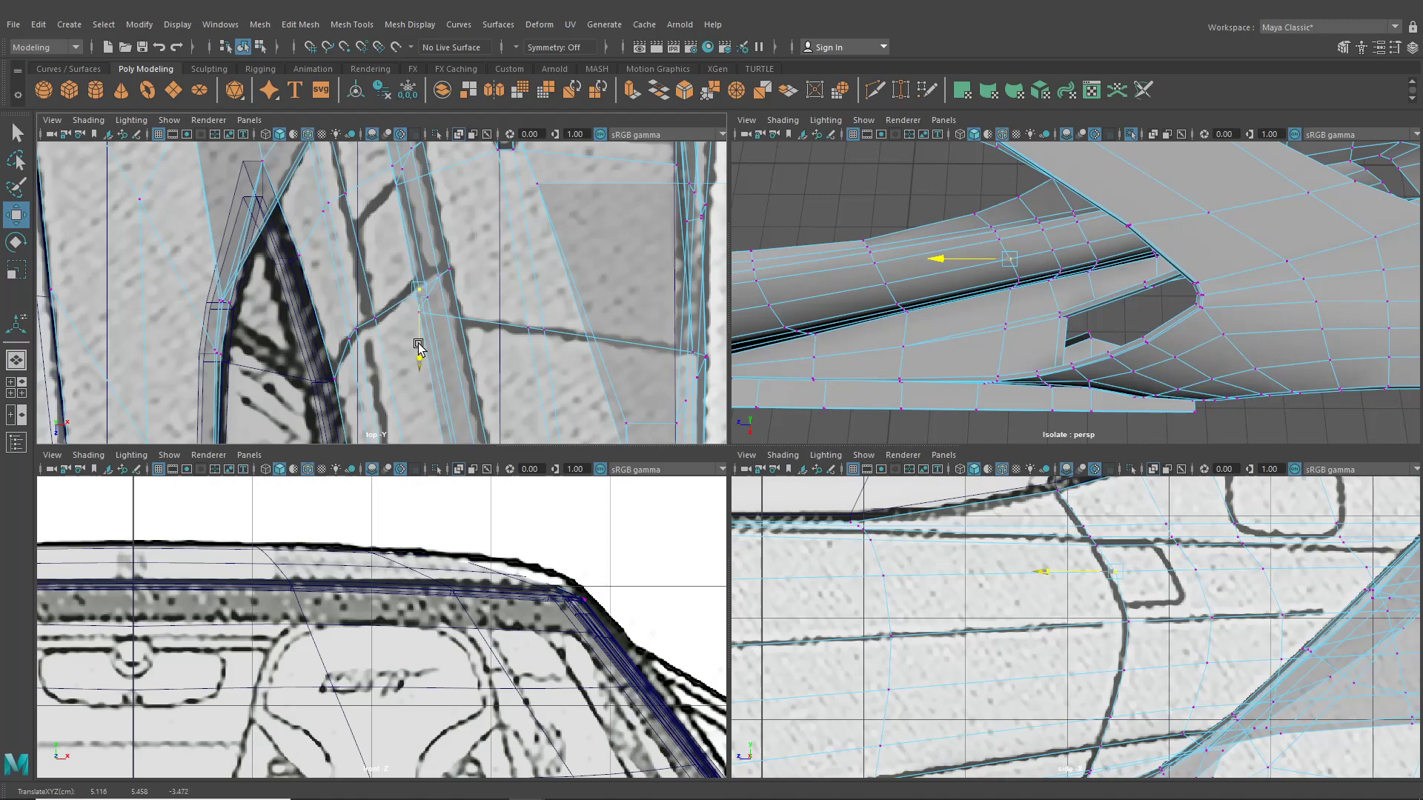
pyautogui.keyDown('alt'); pyautogui.moveTo(474, 317); pyautogui.dragTo(412, 283, button='middle'); pyautogui.keyUp('alt')
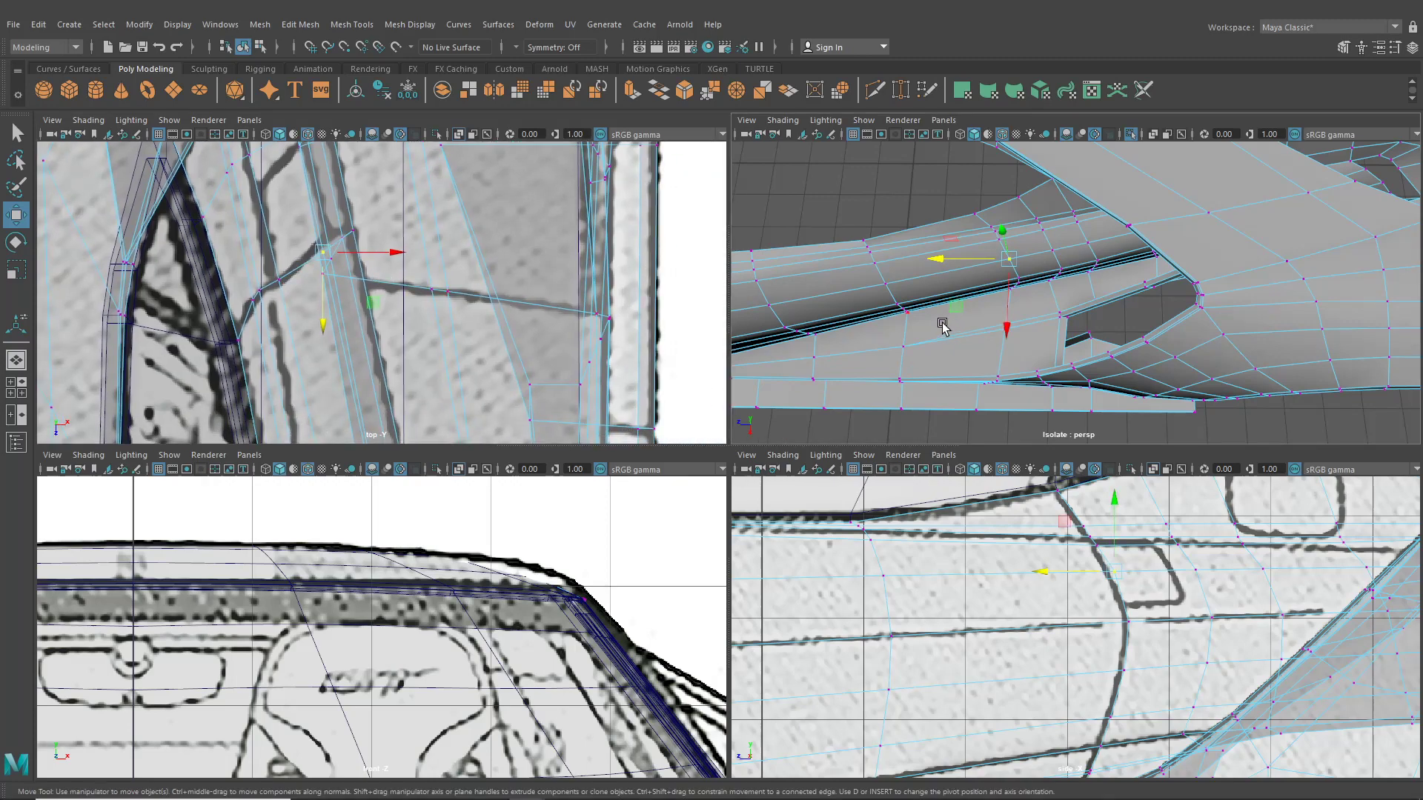
# - Maximize the perspective view and insert an edge loop directly in front of the door seam on the upper side panel
pyautogui.press('space')
pyautogui.keyDown('alt'); pyautogui.moveTo(835, 349); pyautogui.dragTo(754, 489); pyautogui.keyUp('alt')
pyautogui.click(351, 25)
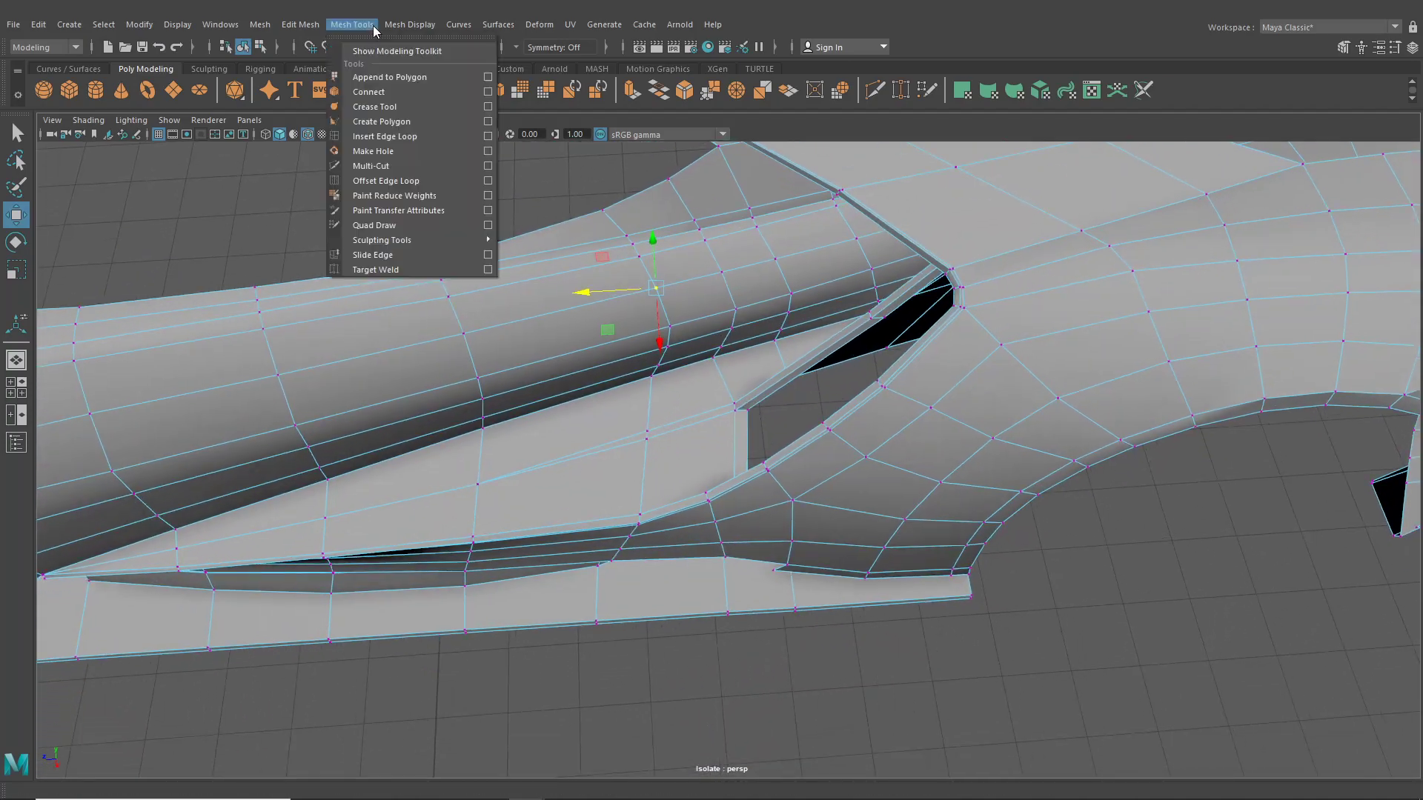
pyautogui.click(385, 132)
pyautogui.scroll(5, 629, 290)
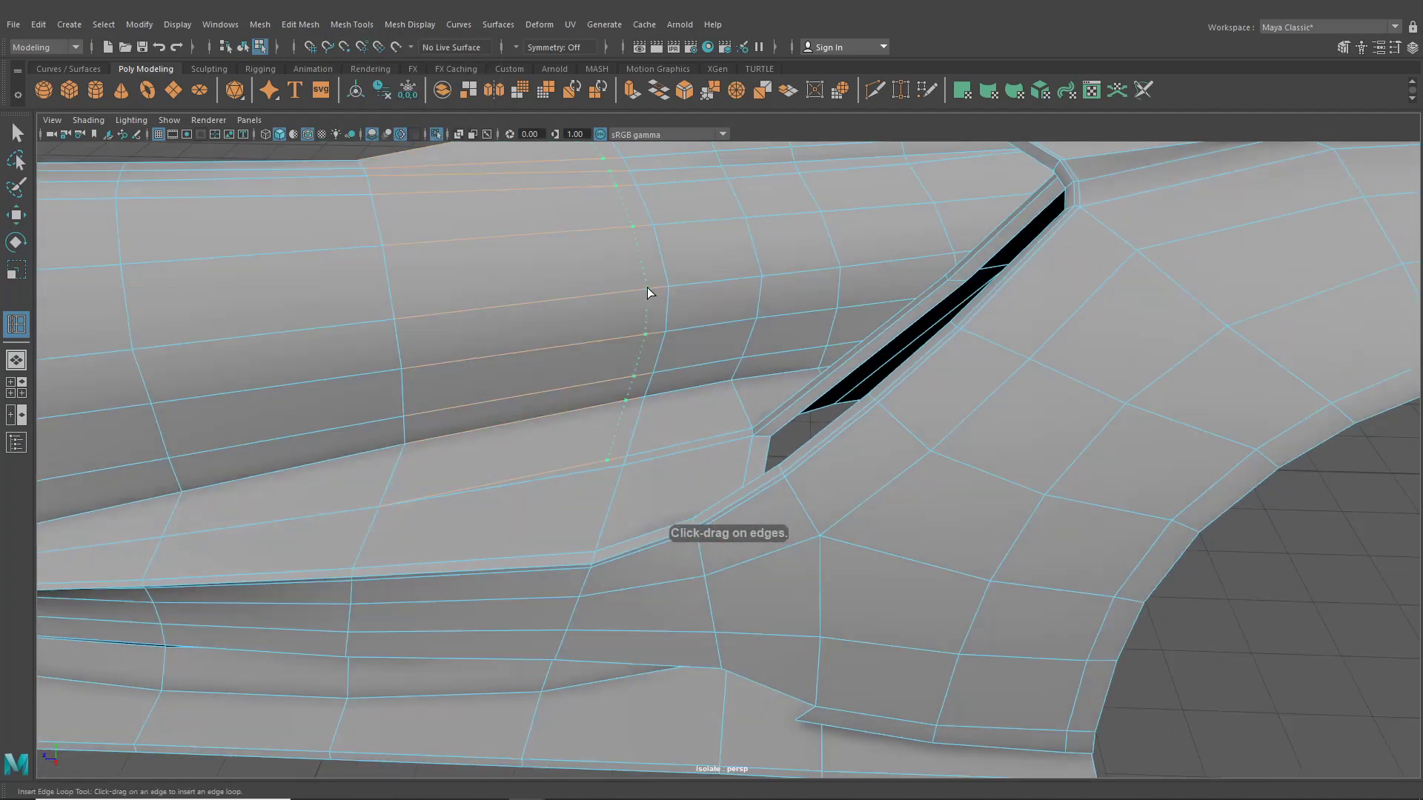
pyautogui.click(665, 290)
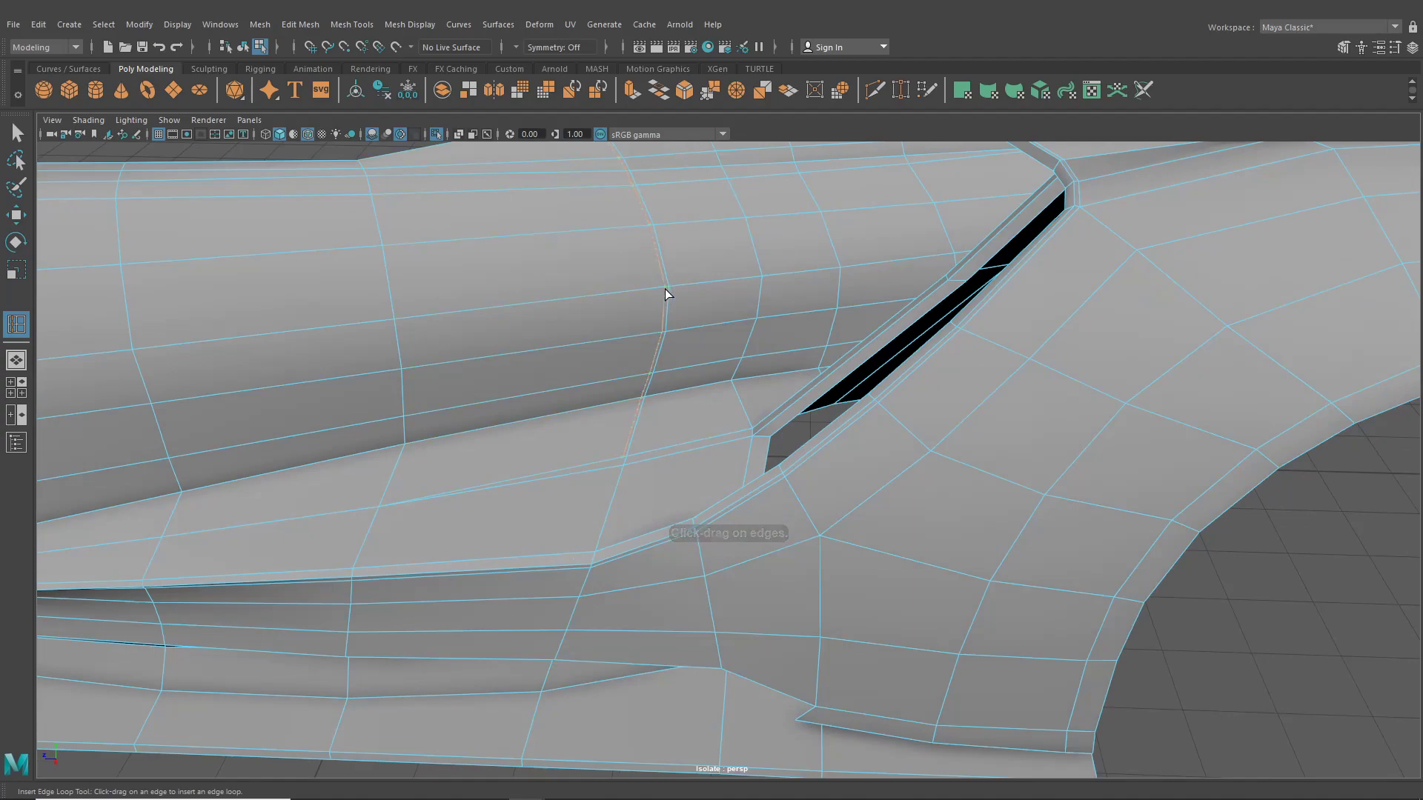
# - Extend the new loop with Multi-Cut across the narrow strip at the top of the flat recessed panel
pyautogui.keyDown('alt'); pyautogui.moveTo(658, 289); pyautogui.dragTo(655, 212); pyautogui.keyUp('alt')
pyautogui.scroll(6, 681, 404)
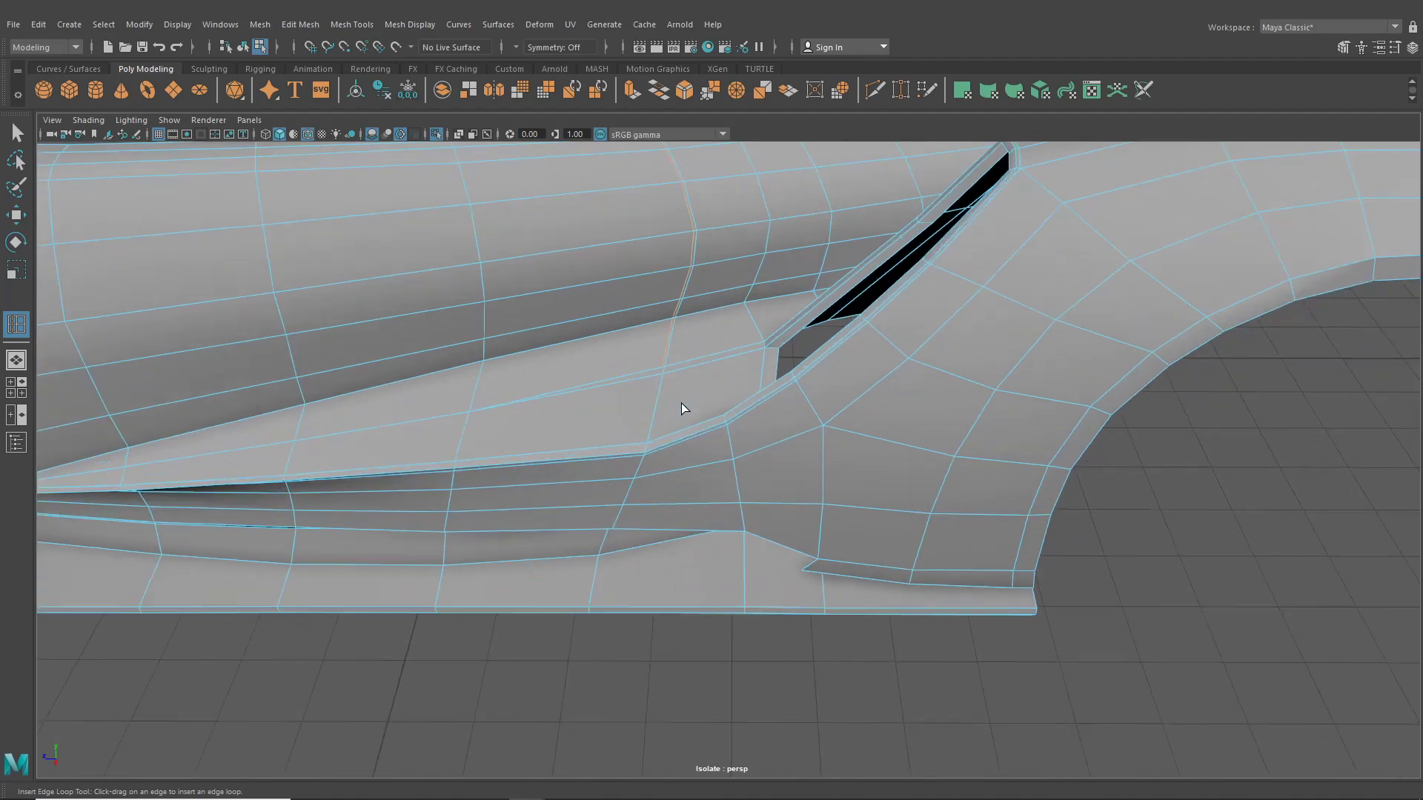
pyautogui.keyDown('alt'); pyautogui.moveTo(668, 275); pyautogui.dragTo(717, 367, button='middle'); pyautogui.keyUp('alt')
pyautogui.click(871, 93)
pyautogui.scroll(5, 667, 268)
pyautogui.click(708, 308)
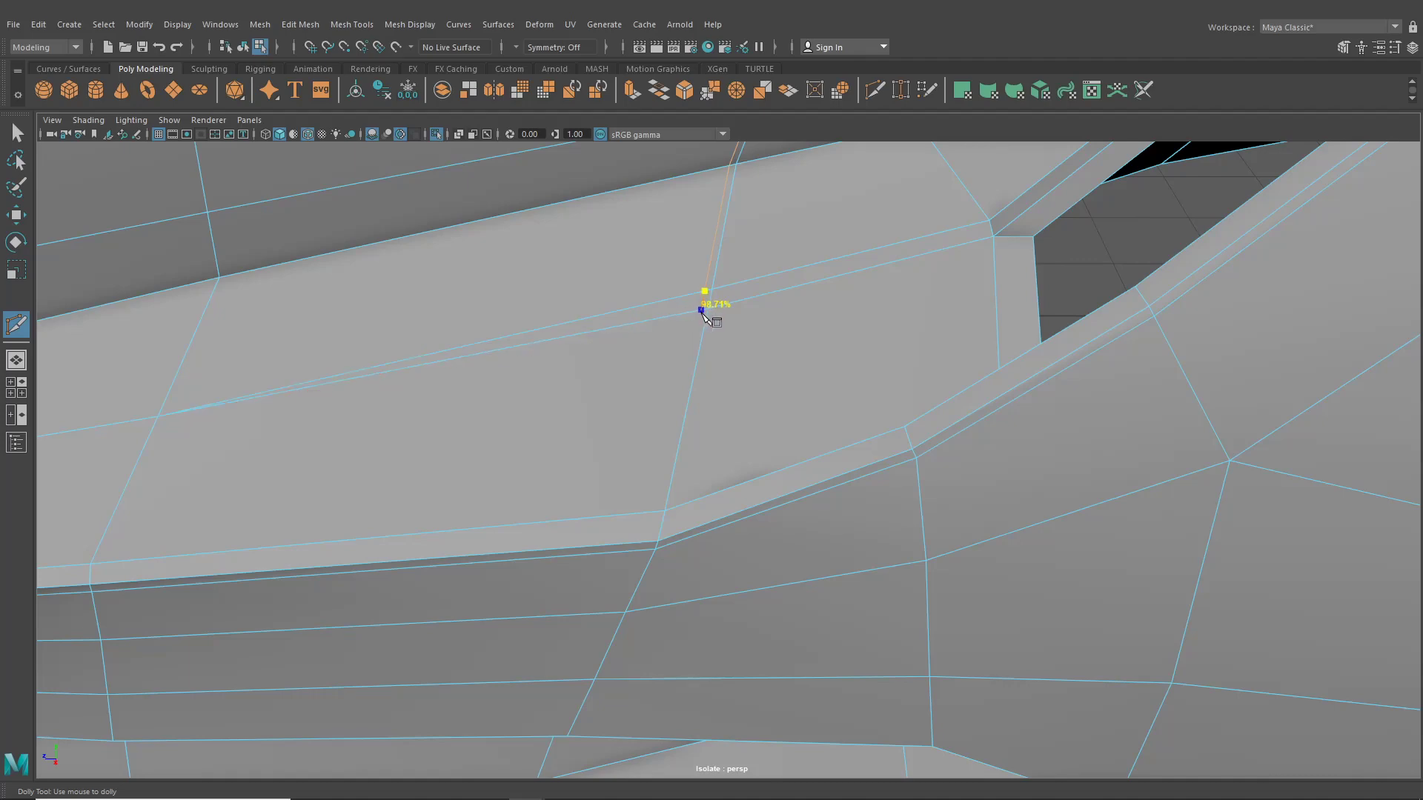
# - Insert an edge loop directly in front of the door seam through the lower side panel and sill
pyautogui.scroll(-8, 707, 317)
pyautogui.click(353, 27)
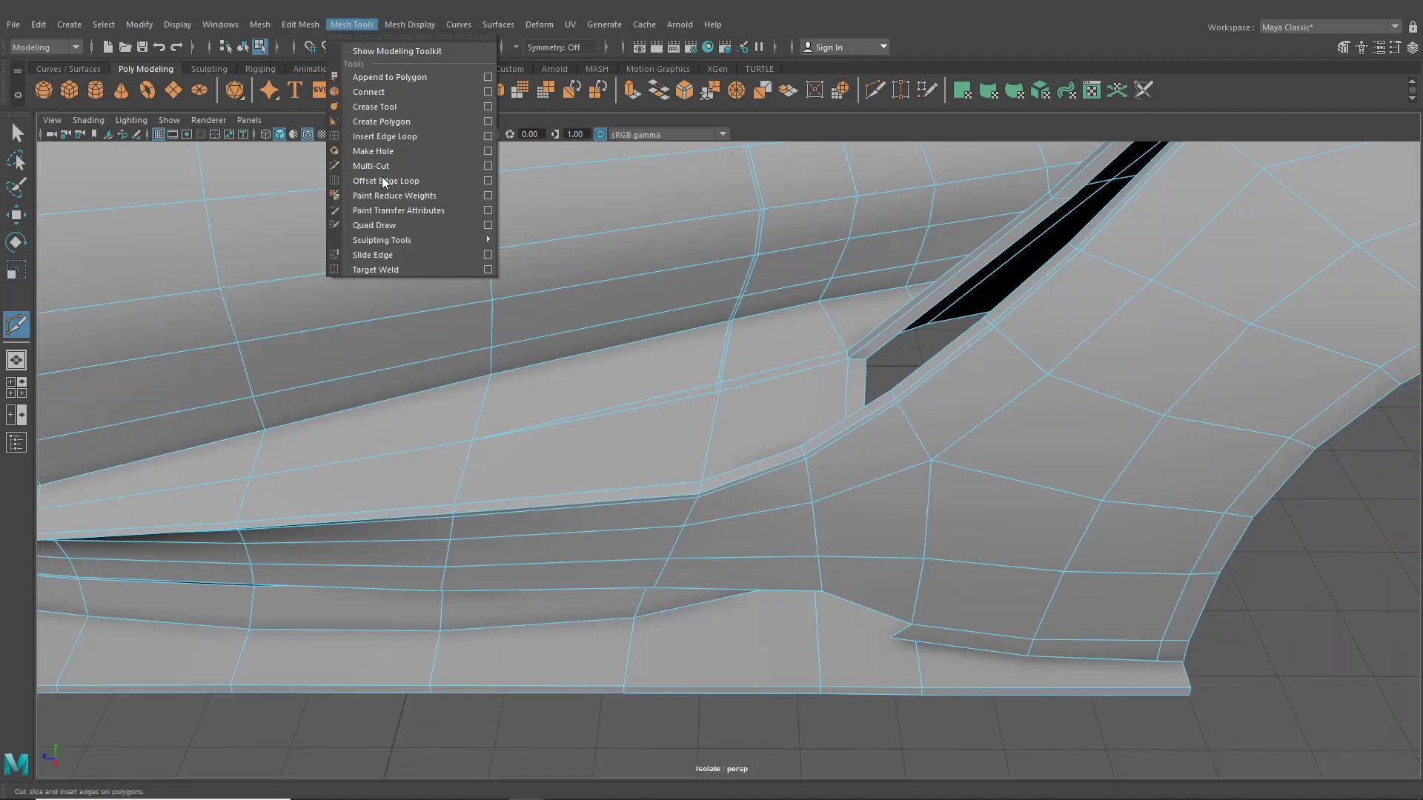
pyautogui.click(385, 136)
pyautogui.keyDown('alt'); pyautogui.moveTo(682, 453); pyautogui.dragTo(667, 336, button='middle'); pyautogui.keyUp('alt')
pyautogui.scroll(1, 666, 337)
pyautogui.moveTo(667, 337); pyautogui.dragTo(683, 344)
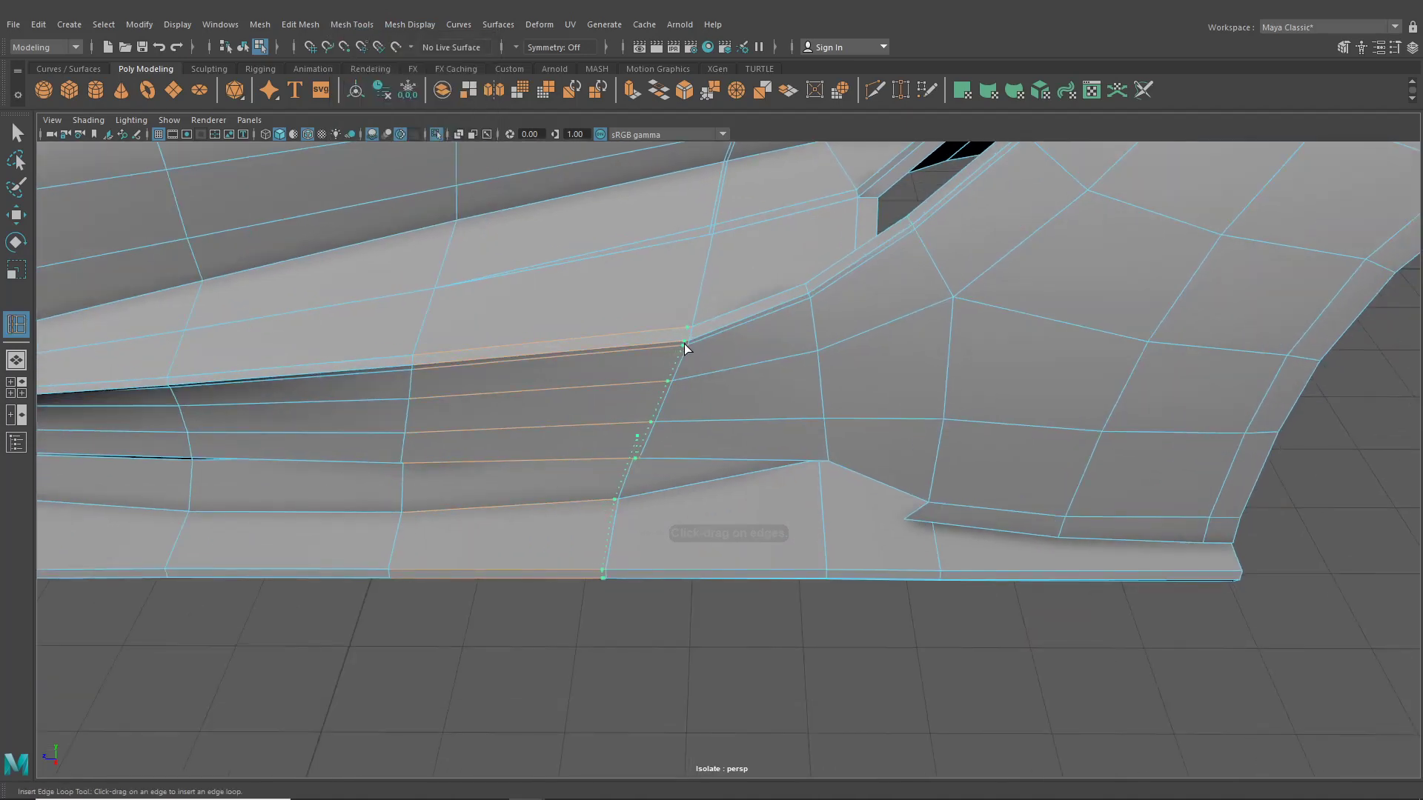
pyautogui.keyDown('alt'); pyautogui.moveTo(718, 413); pyautogui.dragTo(714, 421); pyautogui.keyUp('alt')
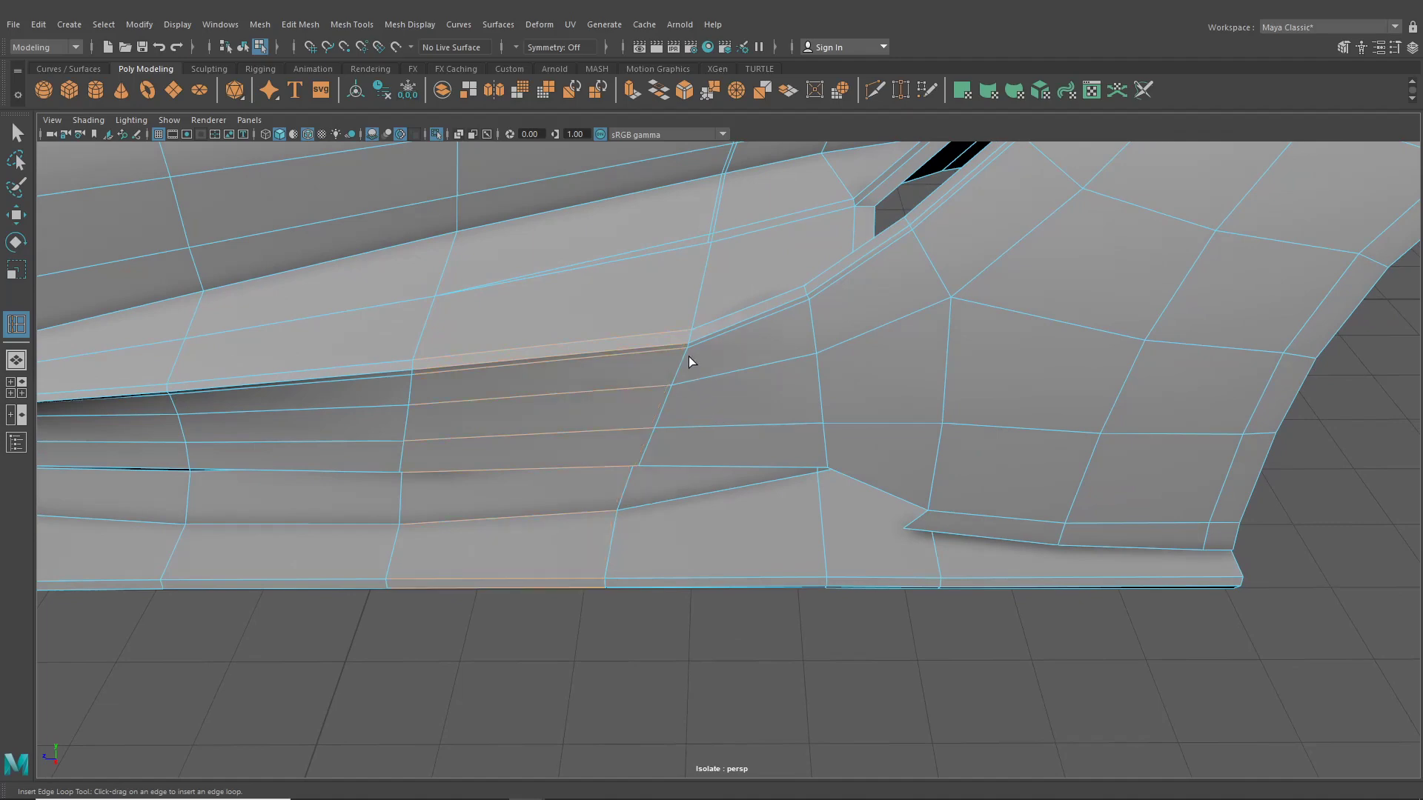
pyautogui.keyDown('alt'); pyautogui.moveTo(688, 362); pyautogui.dragTo(682, 419, button='right'); pyautogui.keyUp('alt')
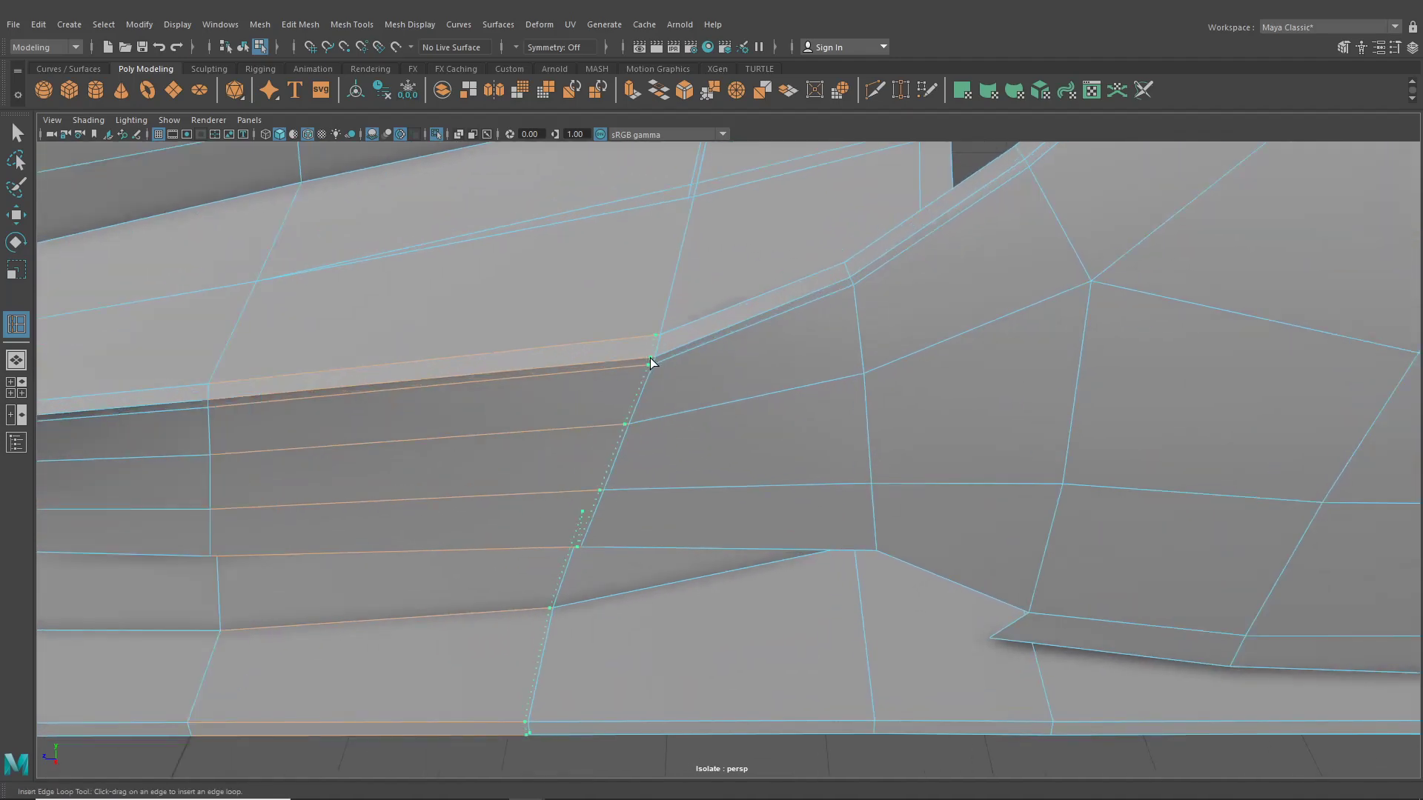
pyautogui.moveTo(649, 359); pyautogui.dragTo(649, 359)
# - Connect the upper and lower new loops with a Multi-Cut edge across the flat recessed panel and return to object selection
pyautogui.keyDown('alt'); pyautogui.moveTo(651, 360); pyautogui.dragTo(667, 420, button='right'); pyautogui.keyUp('alt')
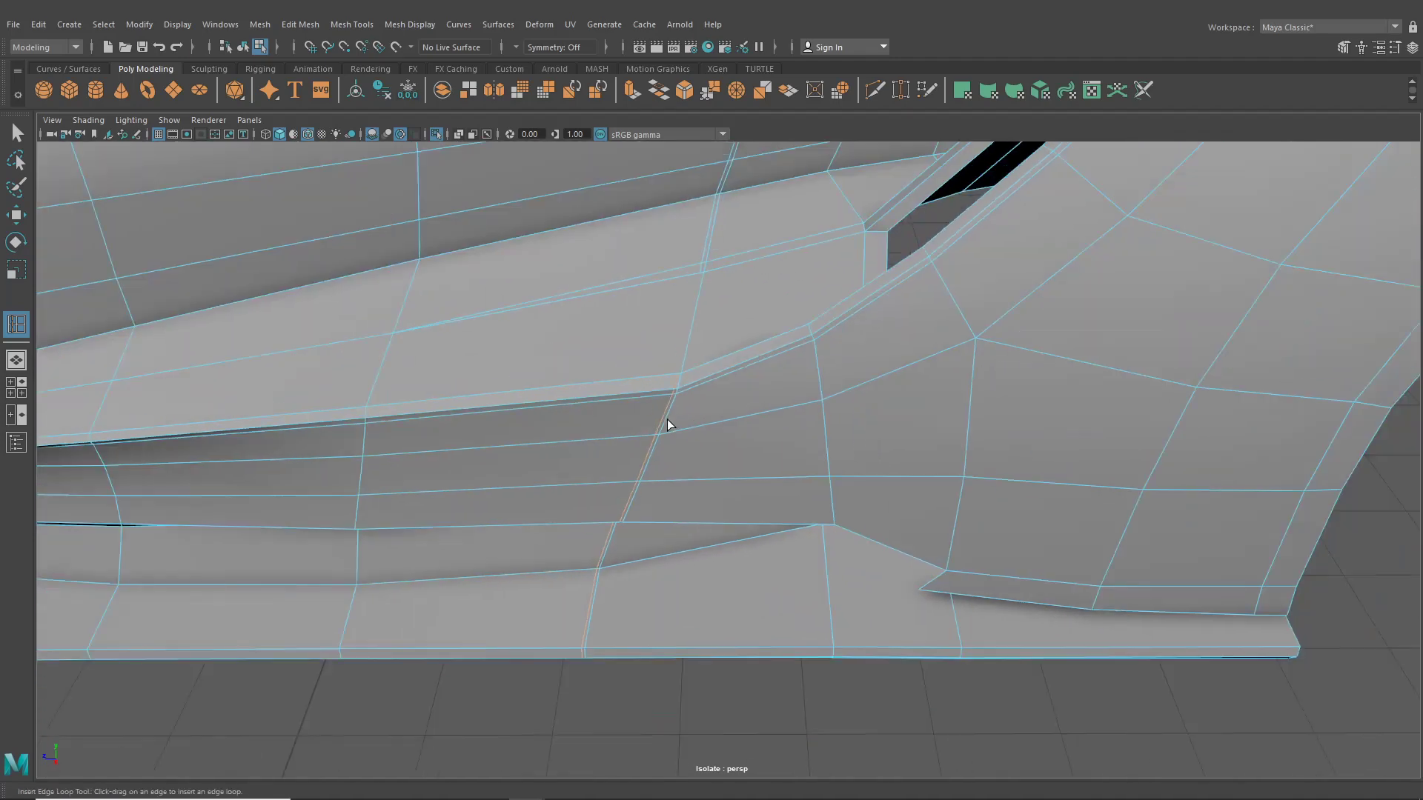
pyautogui.keyDown('alt'); pyautogui.moveTo(666, 421); pyautogui.dragTo(668, 396); pyautogui.keyUp('alt')
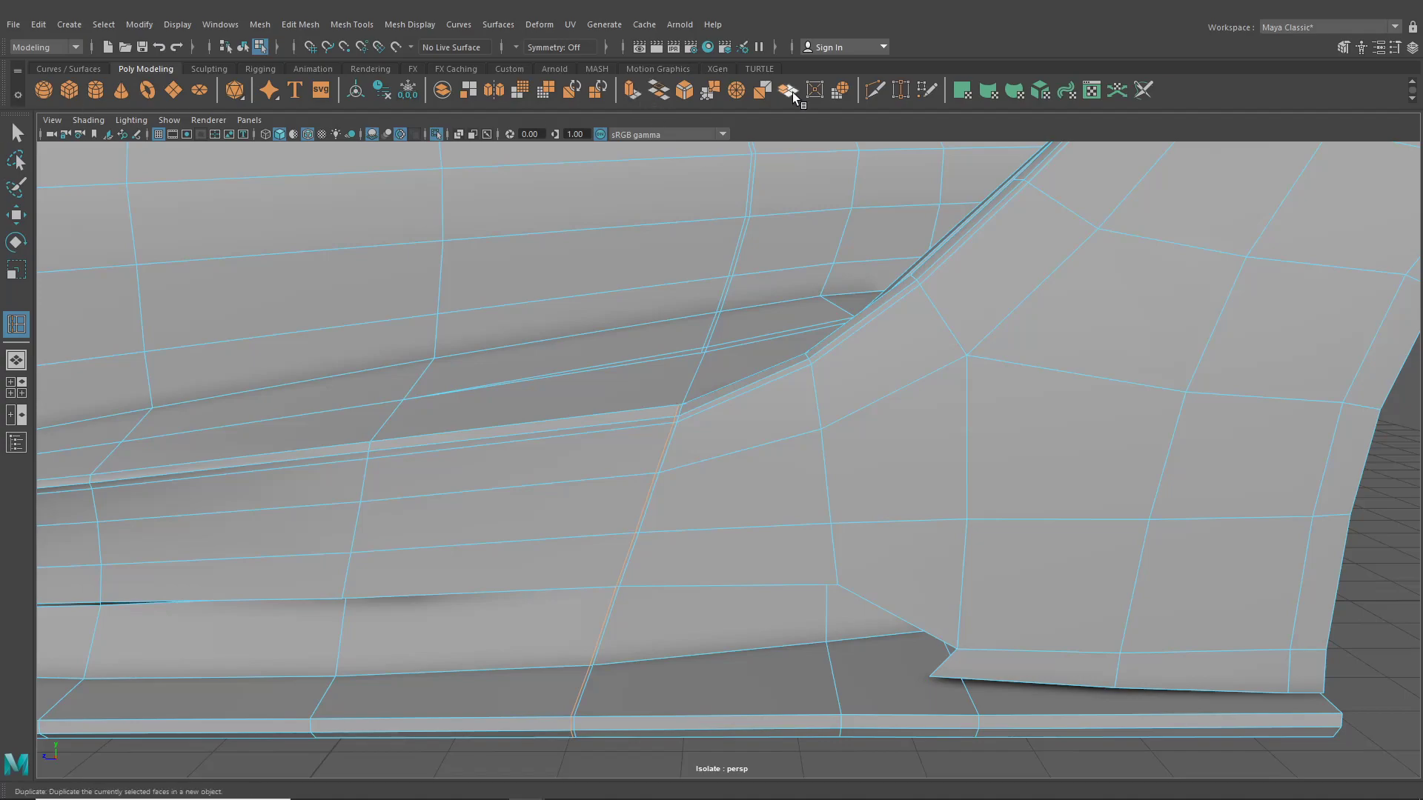
pyautogui.click(874, 91)
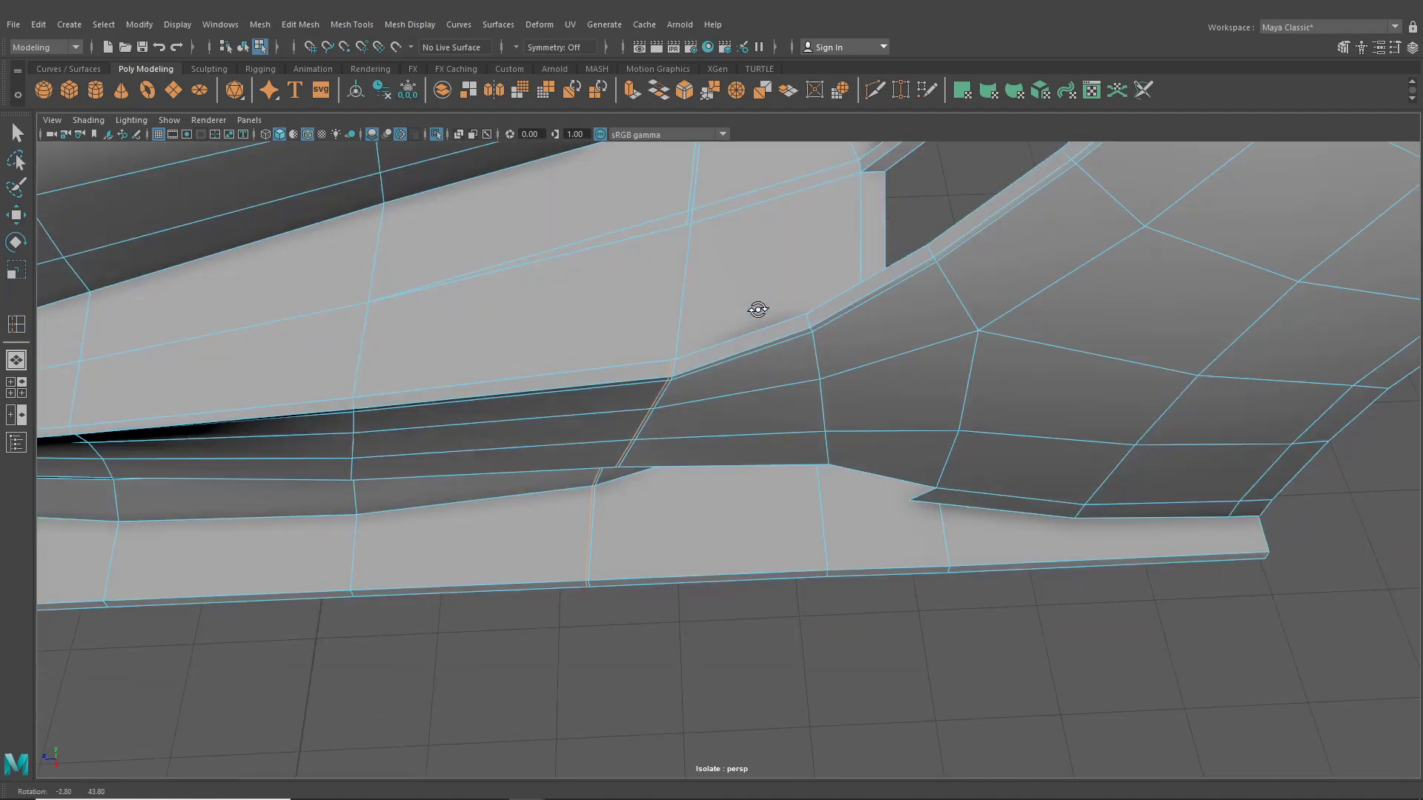
pyautogui.keyDown('alt'); pyautogui.moveTo(756, 309); pyautogui.dragTo(743, 406, button='right'); pyautogui.keyUp('alt')
pyautogui.keyDown('alt'); pyautogui.moveTo(738, 402); pyautogui.dragTo(613, 340); pyautogui.keyUp('alt')
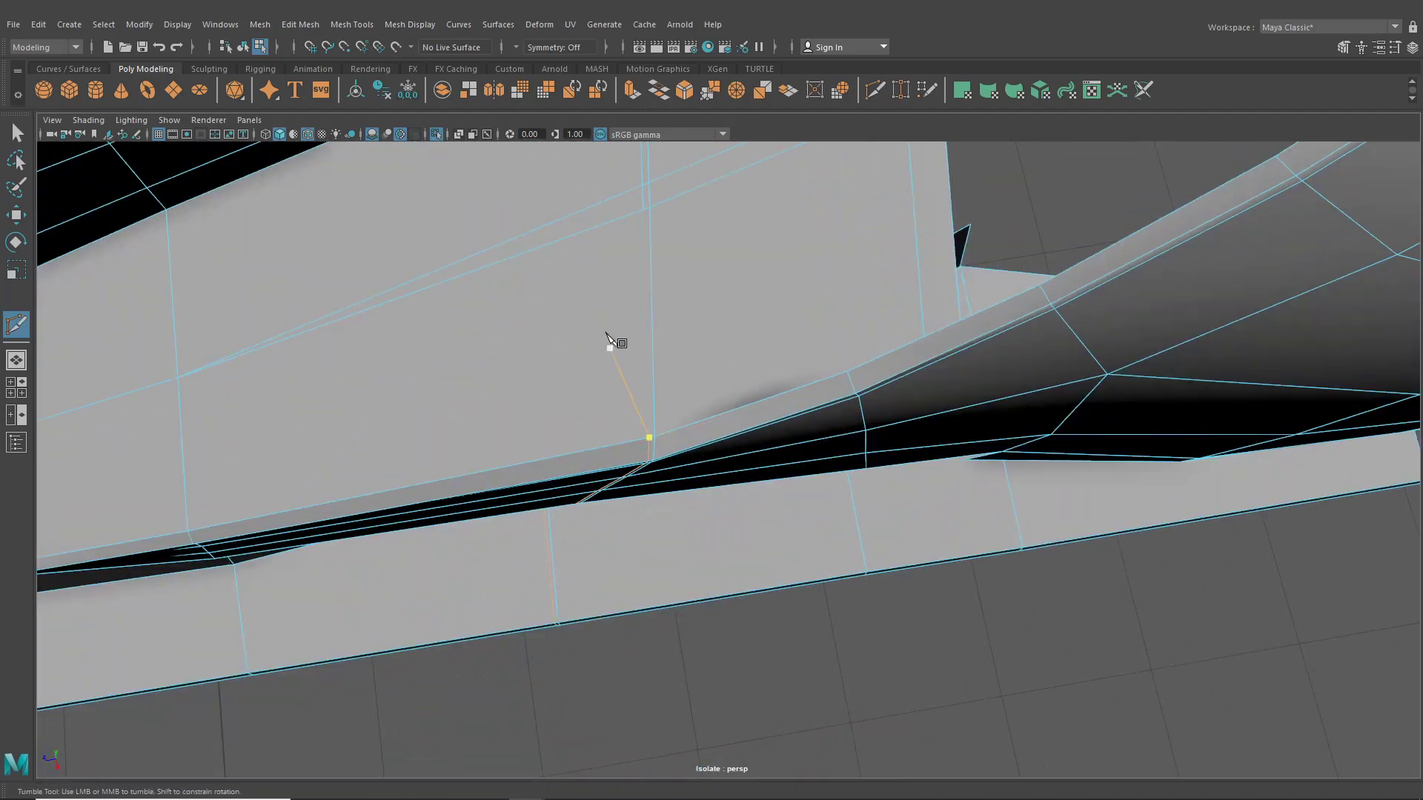
pyautogui.click(643, 210)
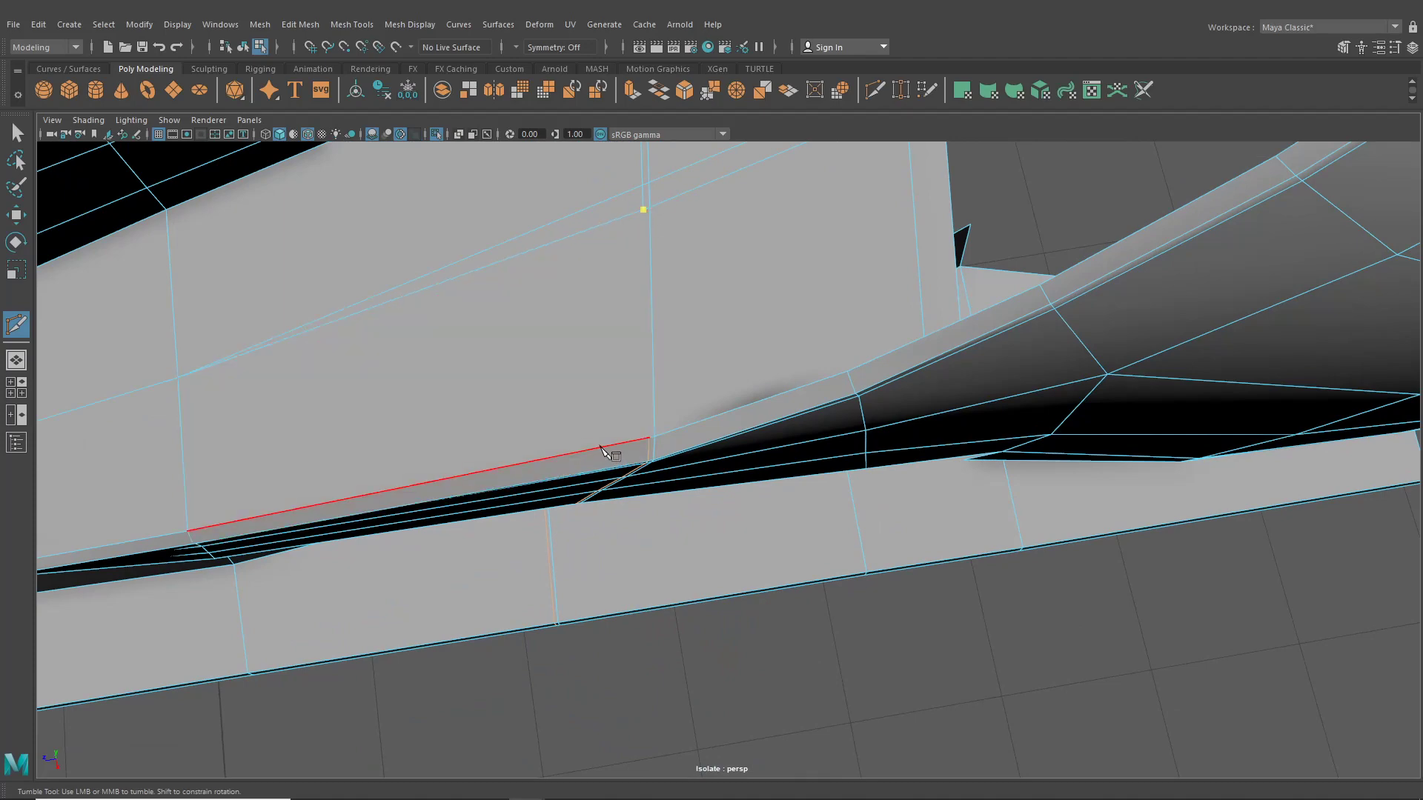
pyautogui.click(649, 438)
pyautogui.keyDown('alt'); pyautogui.moveTo(659, 447); pyautogui.dragTo(419, 275, button='right'); pyautogui.keyUp('alt')
pyautogui.click(16, 131)
pyautogui.click(241, 48)
pyautogui.click(323, 182)
# - Delete the narrow loop of faces along the door seam to split the door from the rear body, then leave component mode
pyautogui.keyDown('alt'); pyautogui.moveTo(418, 274); pyautogui.dragTo(403, 226); pyautogui.keyUp('alt')
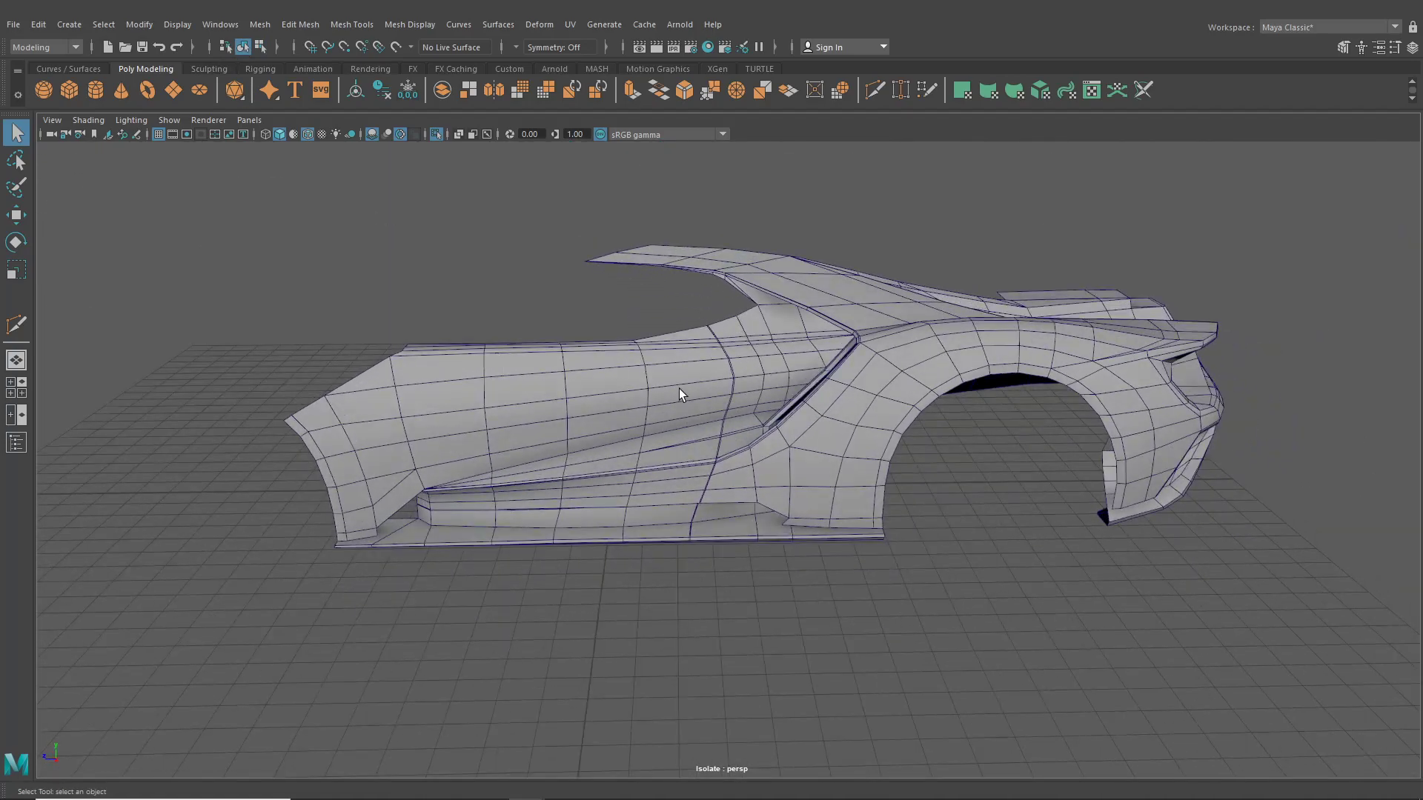
pyautogui.scroll(3, 679, 388)
pyautogui.moveTo(689, 321); pyautogui.dragTo(649, 366, button='right')
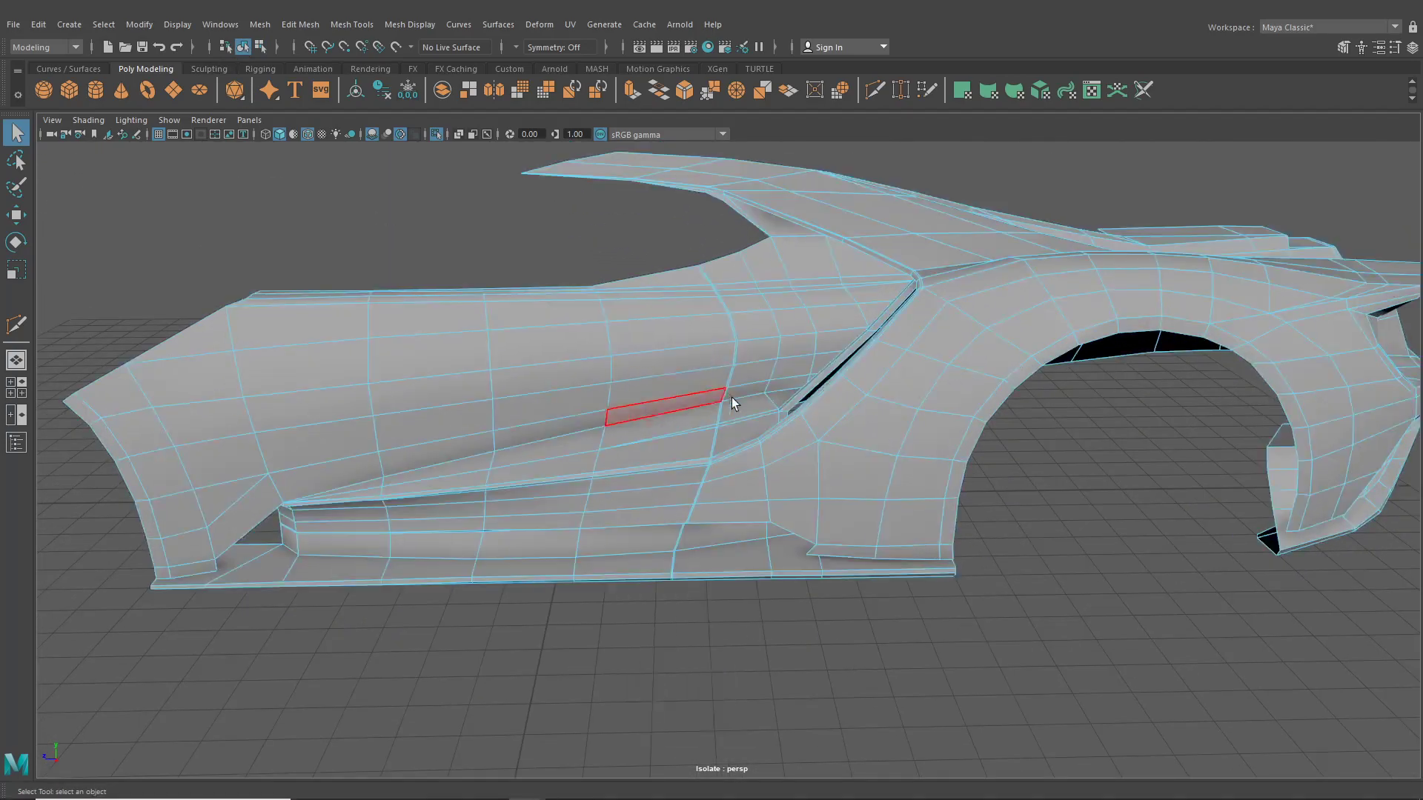
pyautogui.scroll(4, 660, 432)
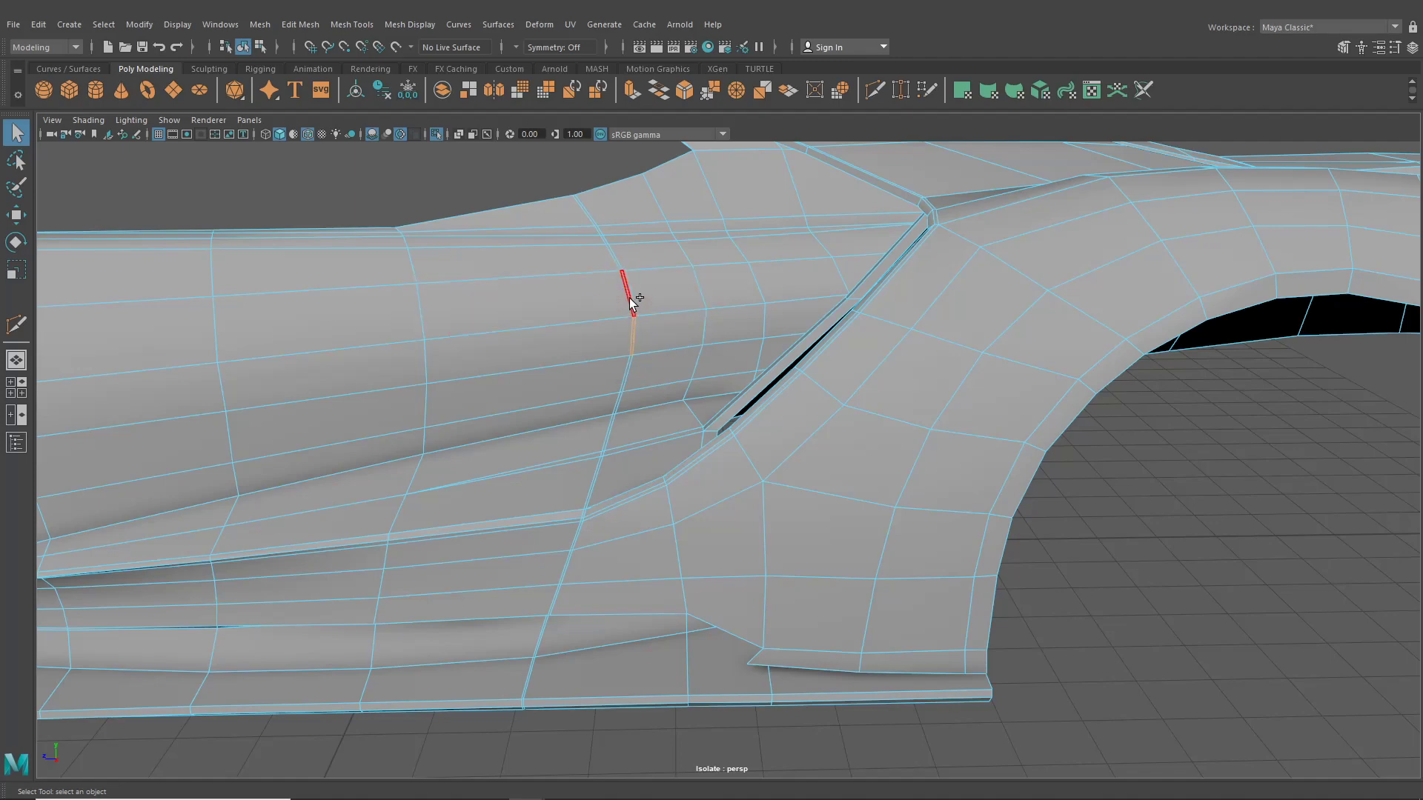
pyautogui.keyDown('shift'); pyautogui.doubleClick(630, 299); pyautogui.keyUp('shift')
pyautogui.scroll(-5, 635, 455)
pyautogui.press('Delete')
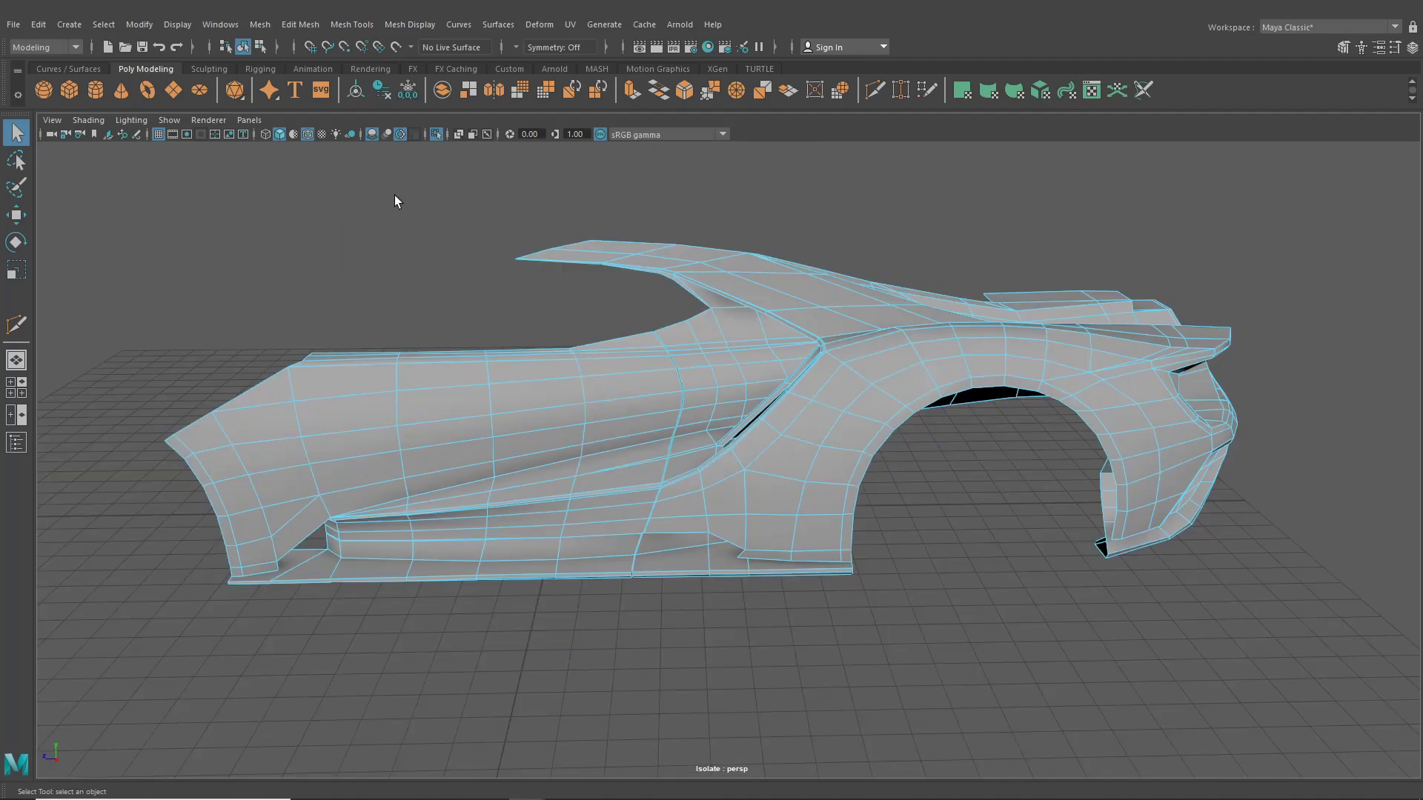
pyautogui.click(260, 47)
pyautogui.click(241, 47)
pyautogui.click(604, 682)
# - Inspect the open door gap, select the side body mesh and turn off isolation to show the whole car
pyautogui.scroll(5, 617, 527)
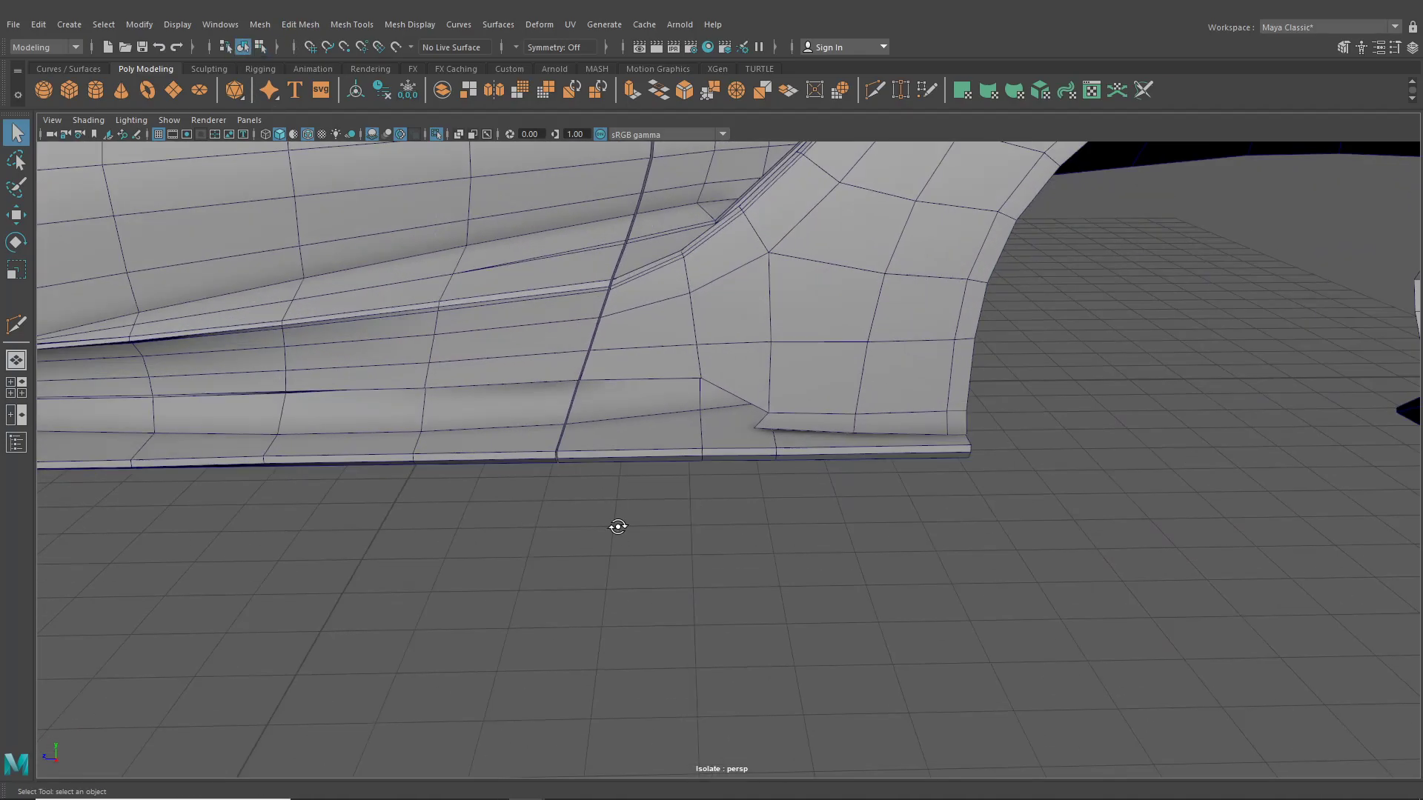
pyautogui.keyDown('alt'); pyautogui.moveTo(618, 526); pyautogui.dragTo(660, 505); pyautogui.keyUp('alt')
pyautogui.scroll(-3, 660, 507)
pyautogui.keyDown('alt'); pyautogui.moveTo(639, 541); pyautogui.dragTo(635, 604, button='middle'); pyautogui.keyUp('alt')
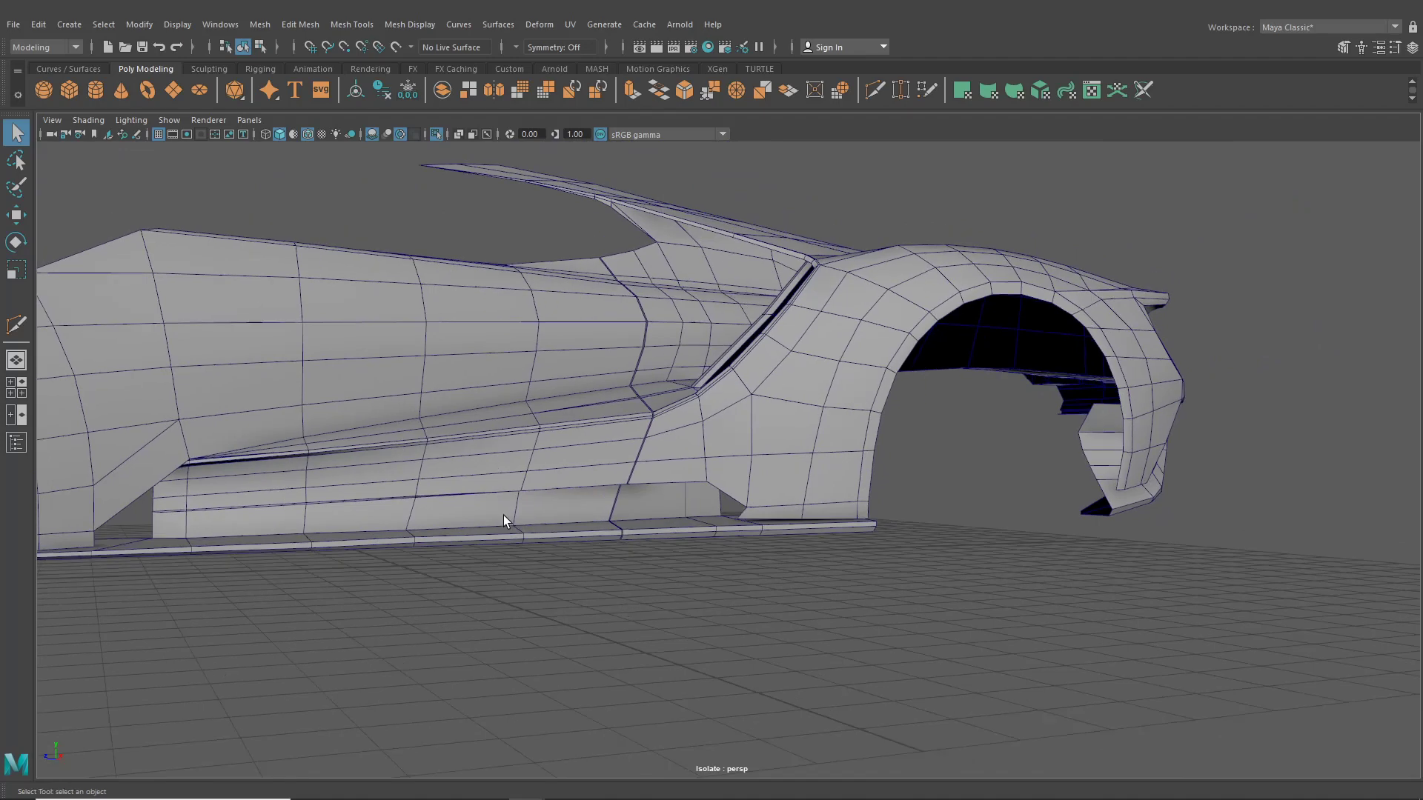
pyautogui.click(372, 265)
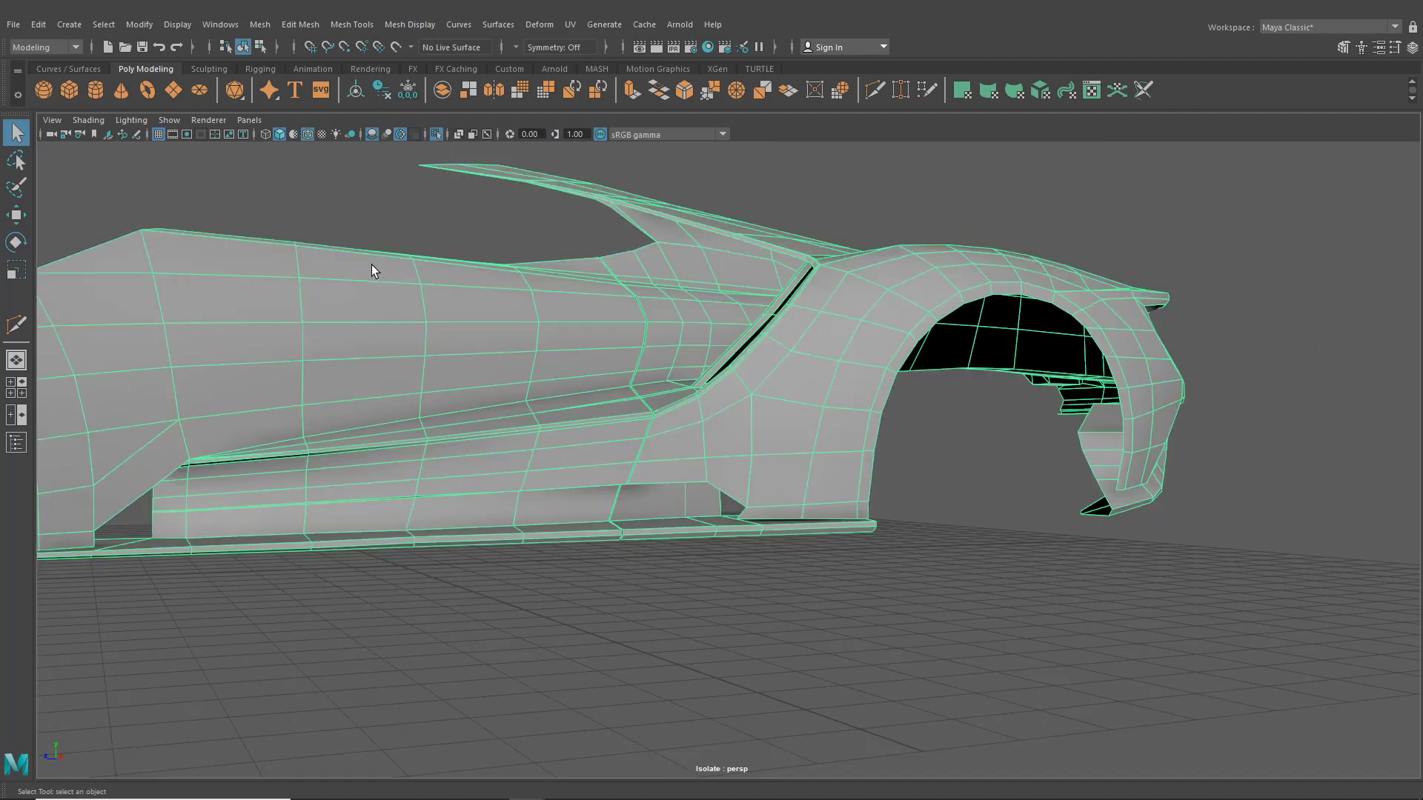
pyautogui.scroll(-4, 468, 371)
pyautogui.keyDown('alt'); pyautogui.moveTo(469, 373); pyautogui.dragTo(571, 423); pyautogui.keyUp('alt')
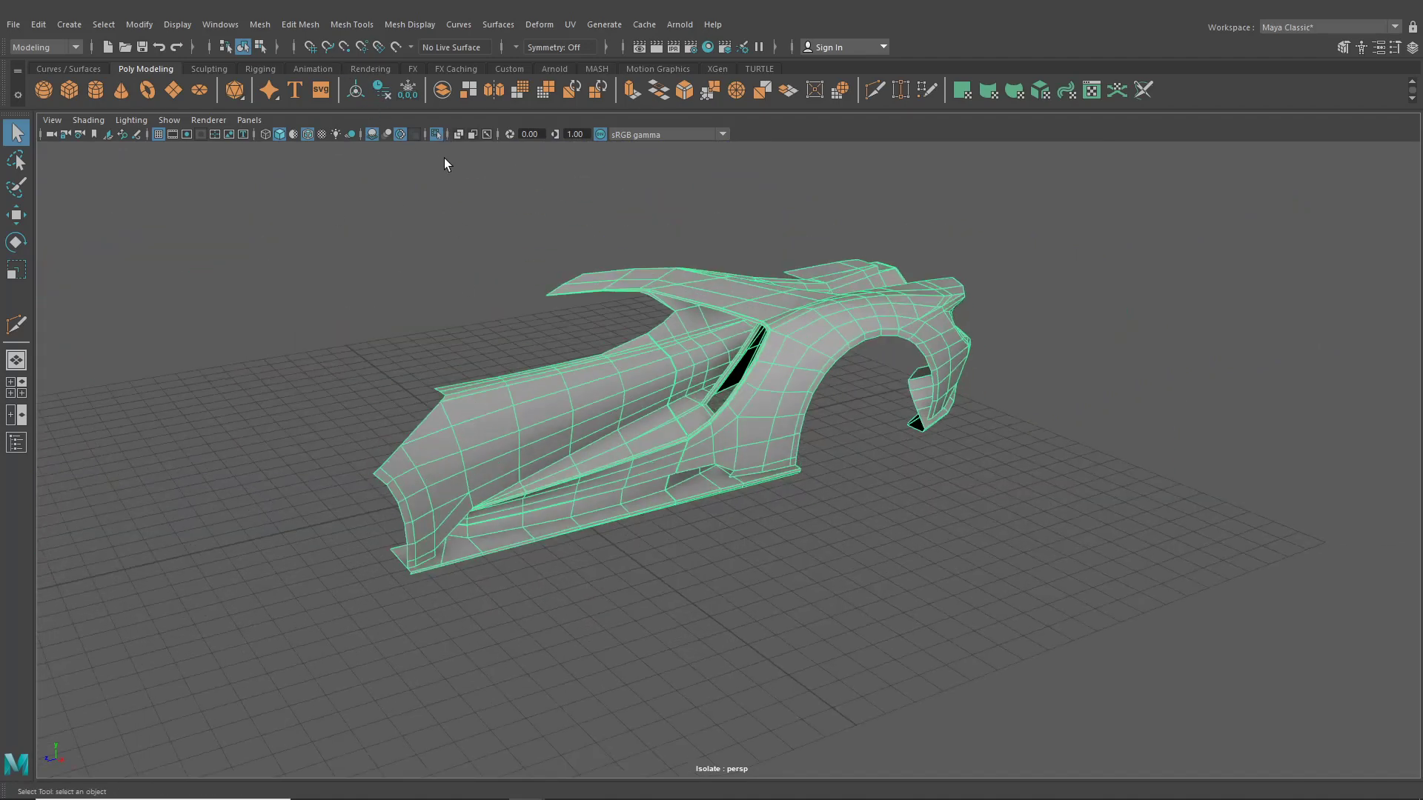
pyautogui.click(438, 135)
pyautogui.keyDown('alt'); pyautogui.moveTo(589, 478); pyautogui.dragTo(624, 509); pyautogui.keyUp('alt')
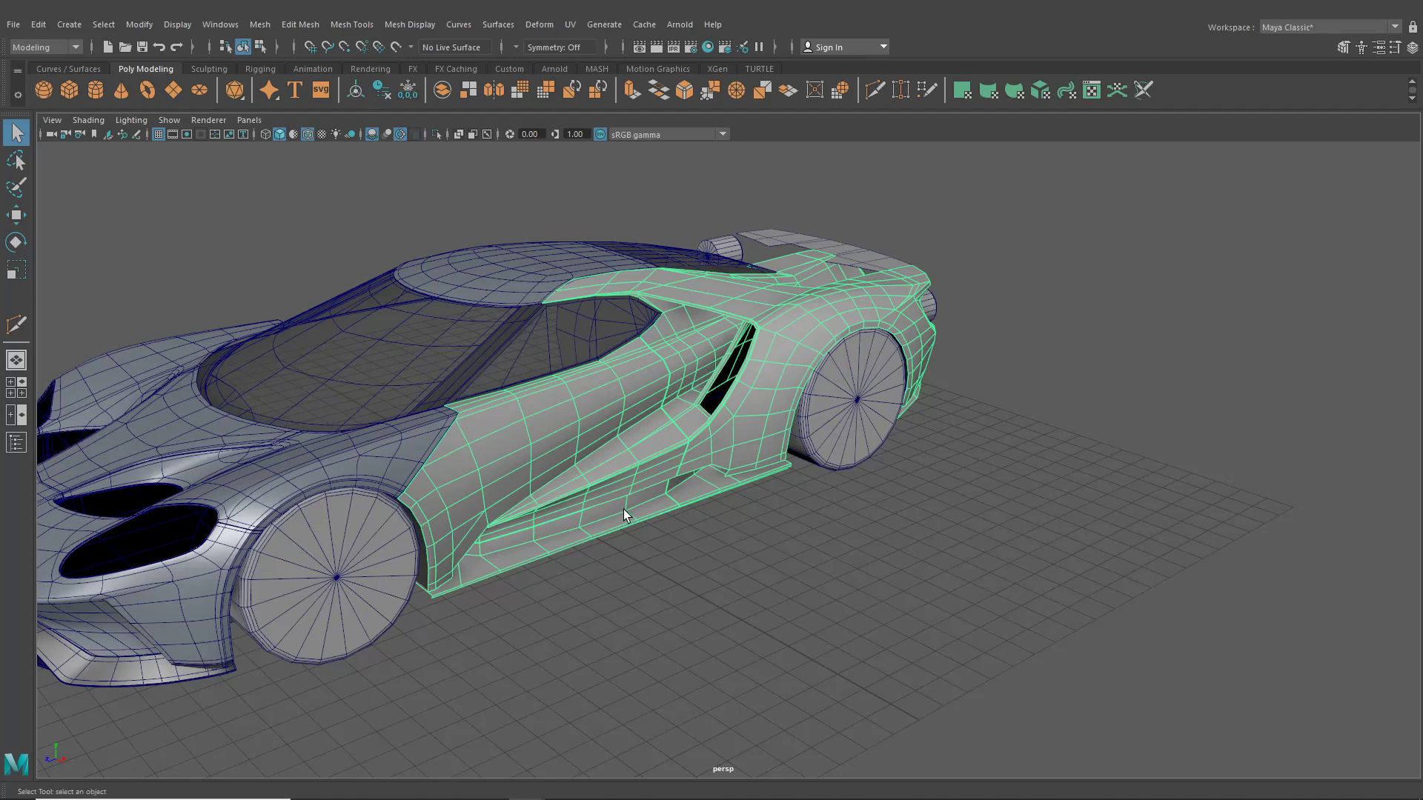
# - Separate the side body mesh into individual objects and clear the selection
pyautogui.click(254, 22)
pyautogui.click(288, 93)
pyautogui.click(639, 560)
pyautogui.scroll(-3, 636, 562)
pyautogui.keyDown('alt'); pyautogui.moveTo(636, 561); pyautogui.dragTo(671, 561); pyautogui.keyUp('alt')
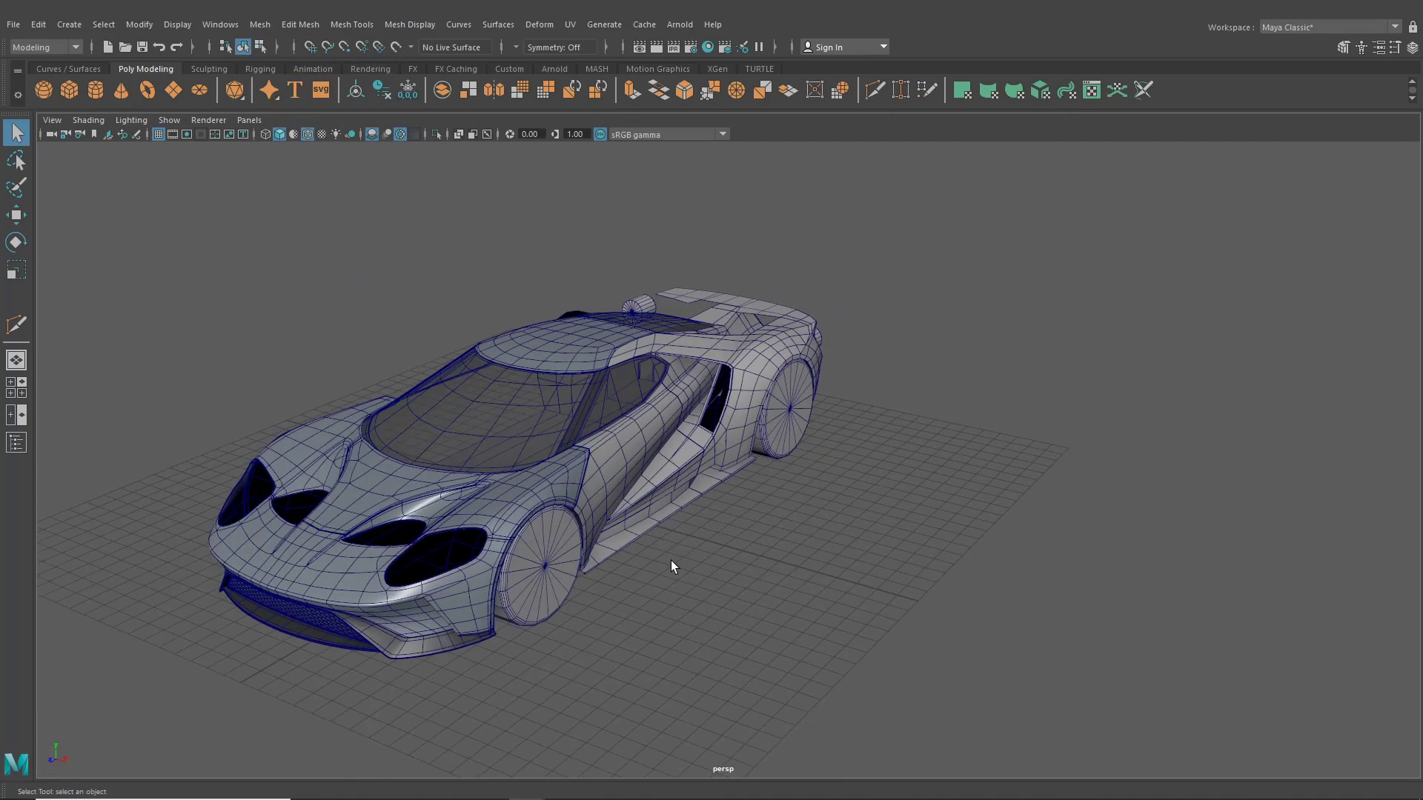
# - Select the separated door panel, apply Duplicate Special to it and deselect
pyautogui.click(626, 525)
pyautogui.click(69, 24)
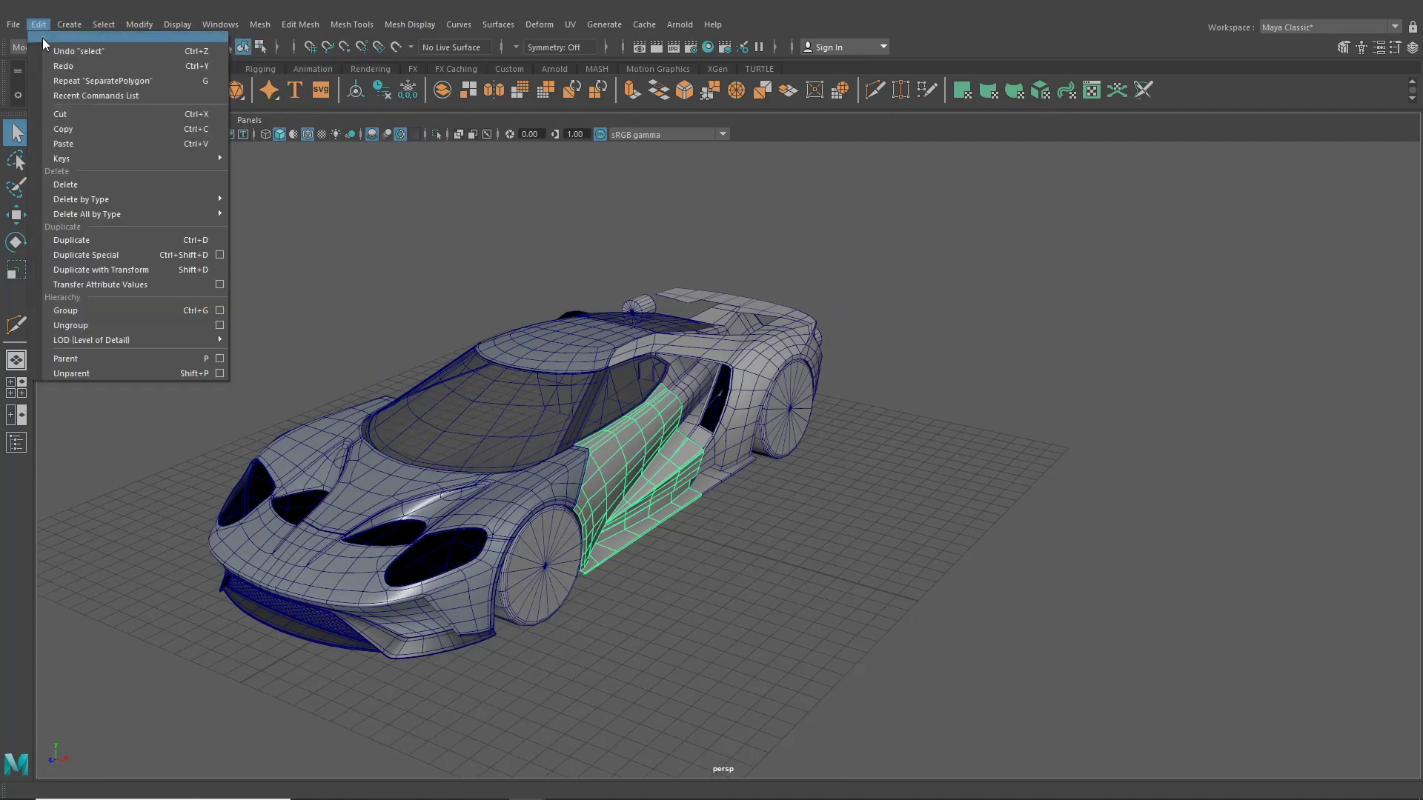
pyautogui.click(101, 258)
pyautogui.click(754, 618)
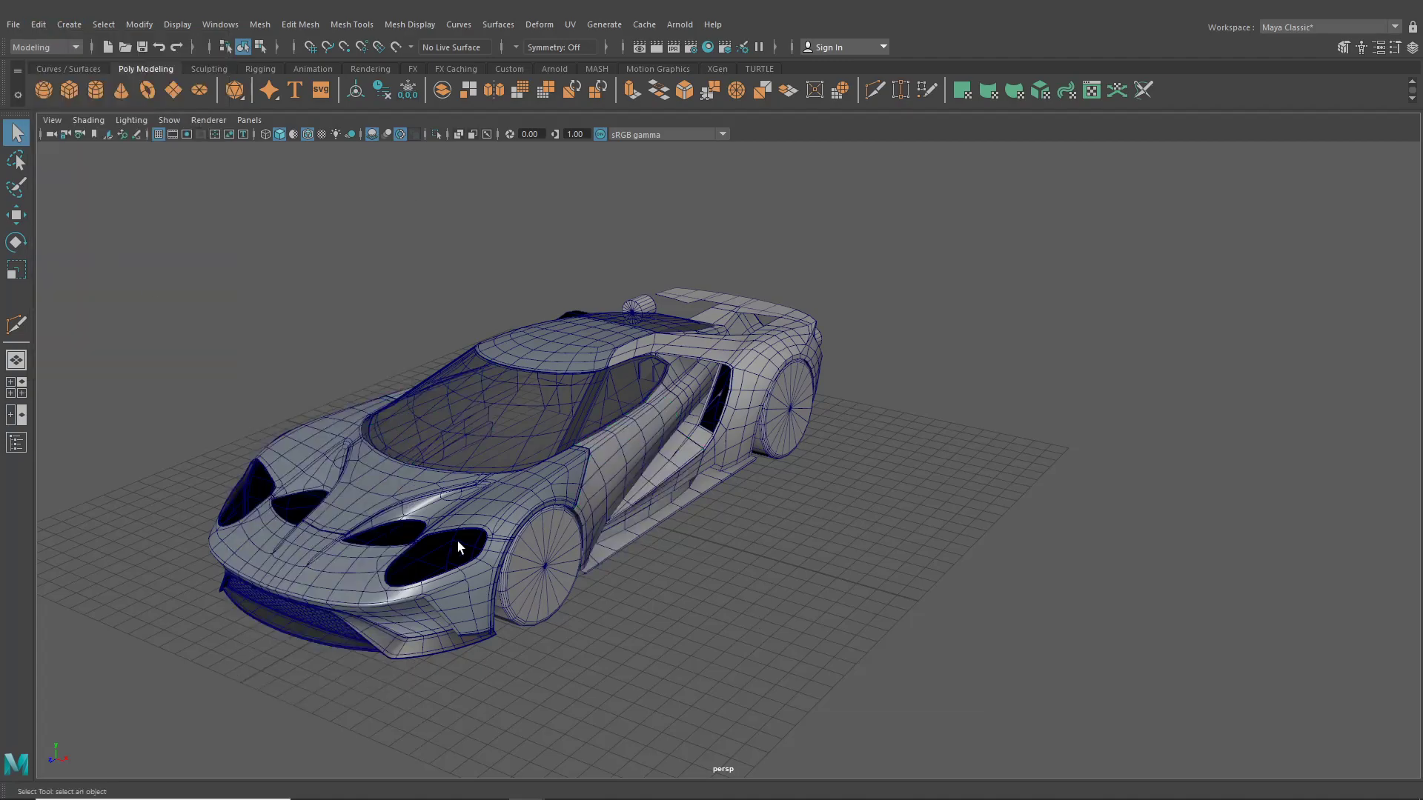
pyautogui.keyDown('alt'); pyautogui.moveTo(458, 546); pyautogui.dragTo(445, 519); pyautogui.keyUp('alt')
pyautogui.click(705, 541)
pyautogui.press('Delete')
# - Select the door panel and insert an edge loop just below the lengthwise crease above the sill
pyautogui.keyDown('alt'); pyautogui.moveTo(444, 518); pyautogui.dragTo(574, 544, button='right'); pyautogui.keyUp('alt')
pyautogui.click(492, 474)
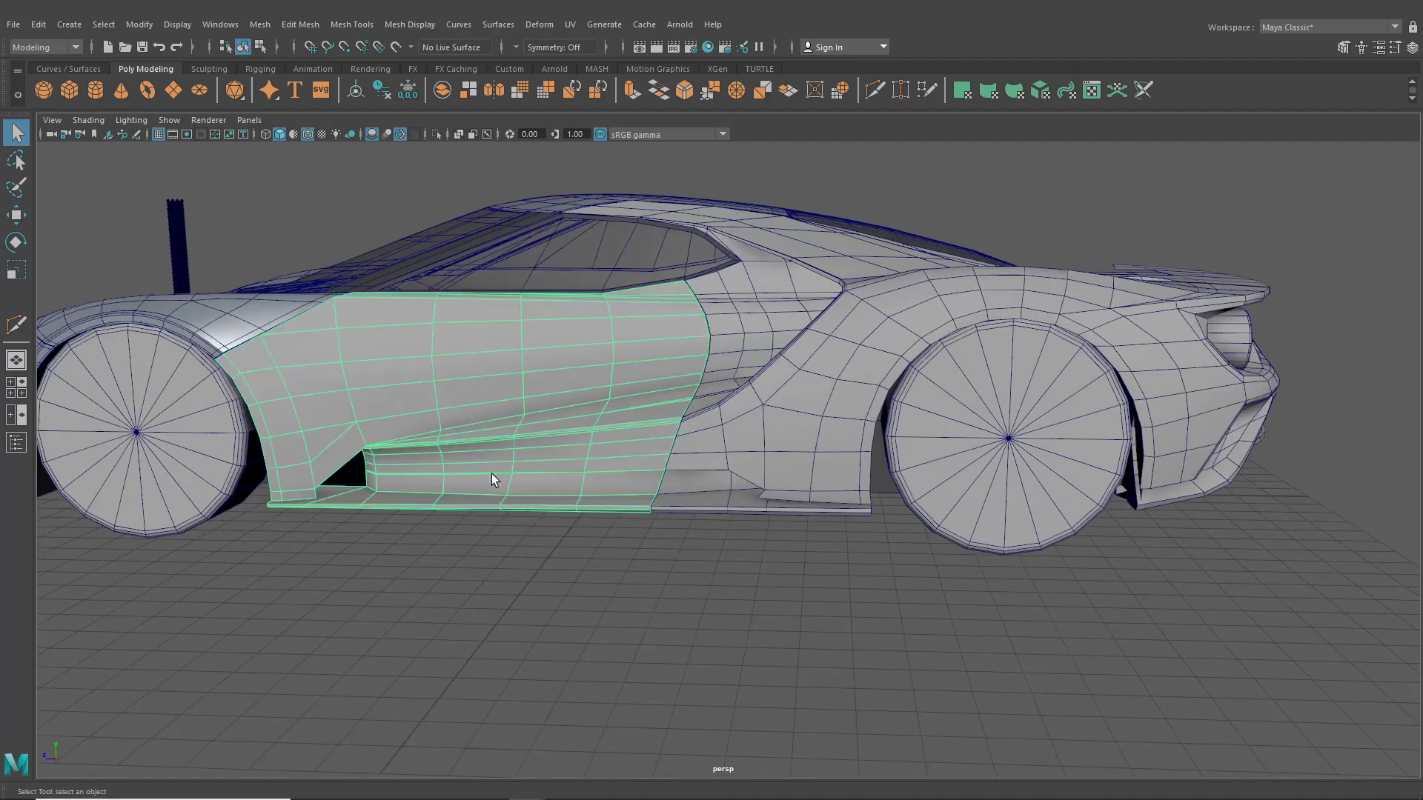
pyautogui.keyDown('alt'); pyautogui.moveTo(491, 473); pyautogui.dragTo(656, 445, button='middle'); pyautogui.keyUp('alt')
pyautogui.keyDown('alt'); pyautogui.moveTo(655, 445); pyautogui.dragTo(683, 478, button='right'); pyautogui.keyUp('alt')
pyautogui.keyDown('alt'); pyautogui.moveTo(683, 478); pyautogui.dragTo(658, 463); pyautogui.keyUp('alt')
pyautogui.keyDown('alt'); pyautogui.moveTo(658, 463); pyautogui.dragTo(722, 474, button='right'); pyautogui.keyUp('alt')
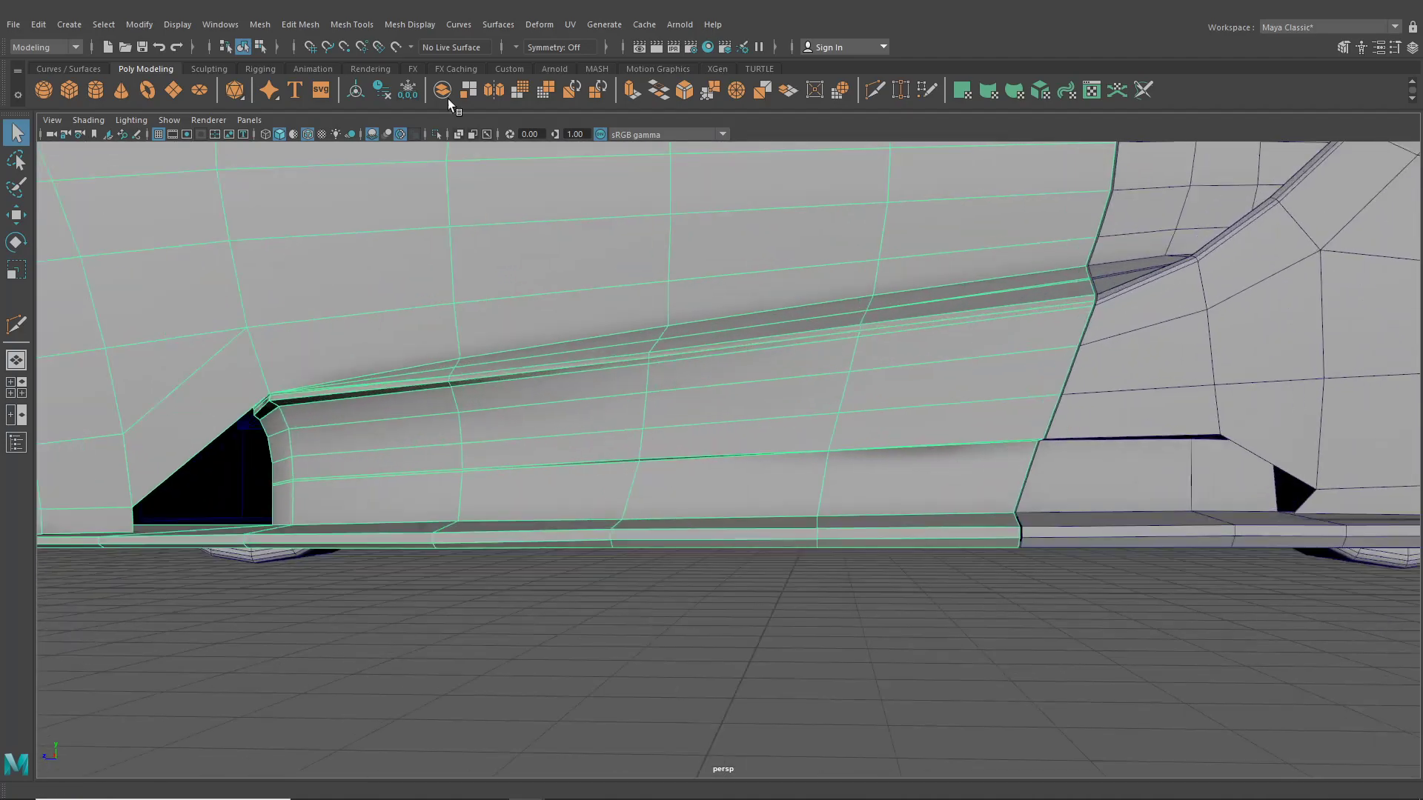
pyautogui.click(352, 25)
pyautogui.click(371, 140)
pyautogui.keyDown('alt'); pyautogui.moveTo(534, 326); pyautogui.dragTo(686, 440, button='right'); pyautogui.keyUp('alt')
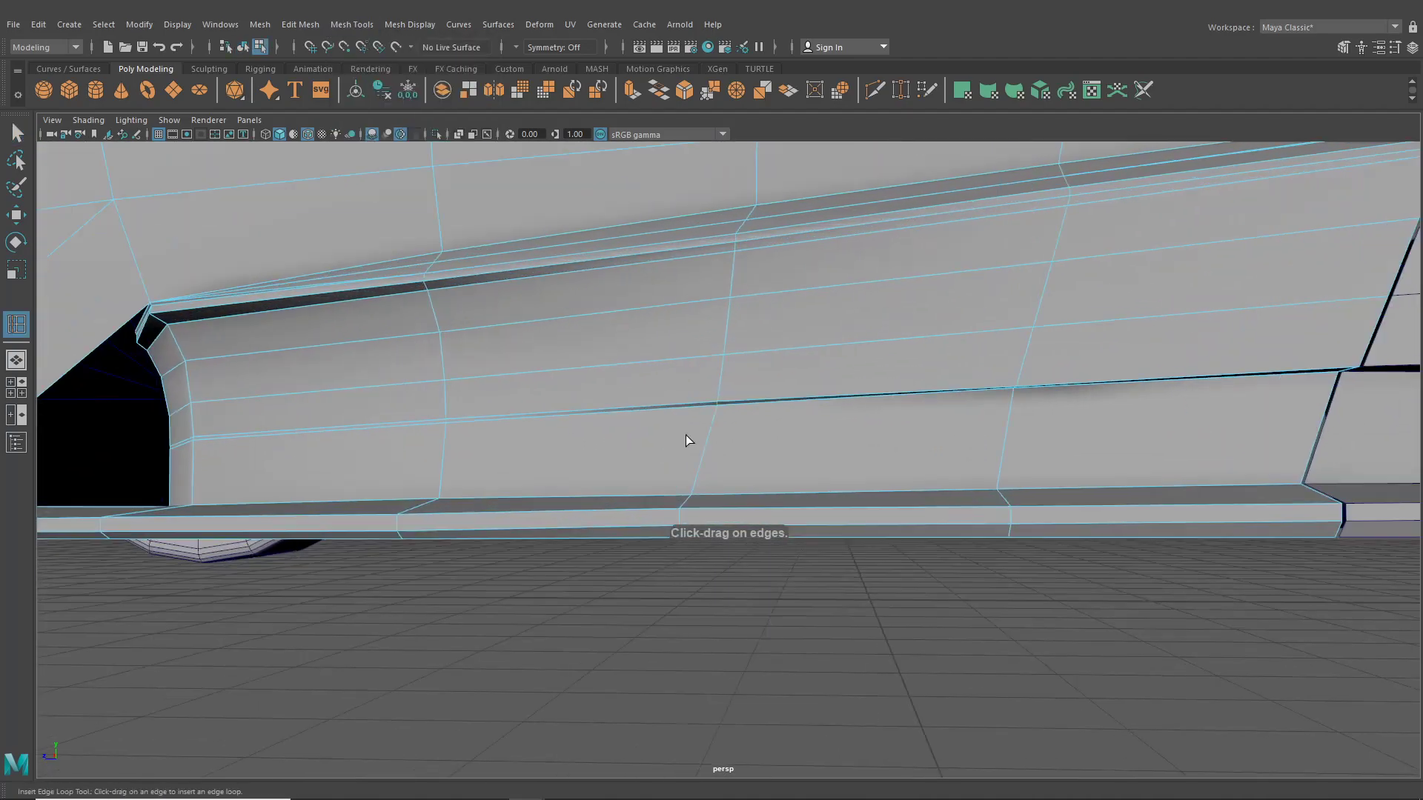
pyautogui.moveTo(717, 408); pyautogui.dragTo(717, 408)
# - Insert a matching edge loop just below the crease above the sill on the rear body piece and exit the tool
pyautogui.keyDown('alt'); pyautogui.moveTo(844, 506); pyautogui.dragTo(208, 507, button='middle'); pyautogui.keyUp('alt')
pyautogui.scroll(2, 607, 505)
pyautogui.click(856, 425)
pyautogui.keyDown('alt'); pyautogui.moveTo(985, 381); pyautogui.dragTo(985, 540, button='right'); pyautogui.keyUp('alt')
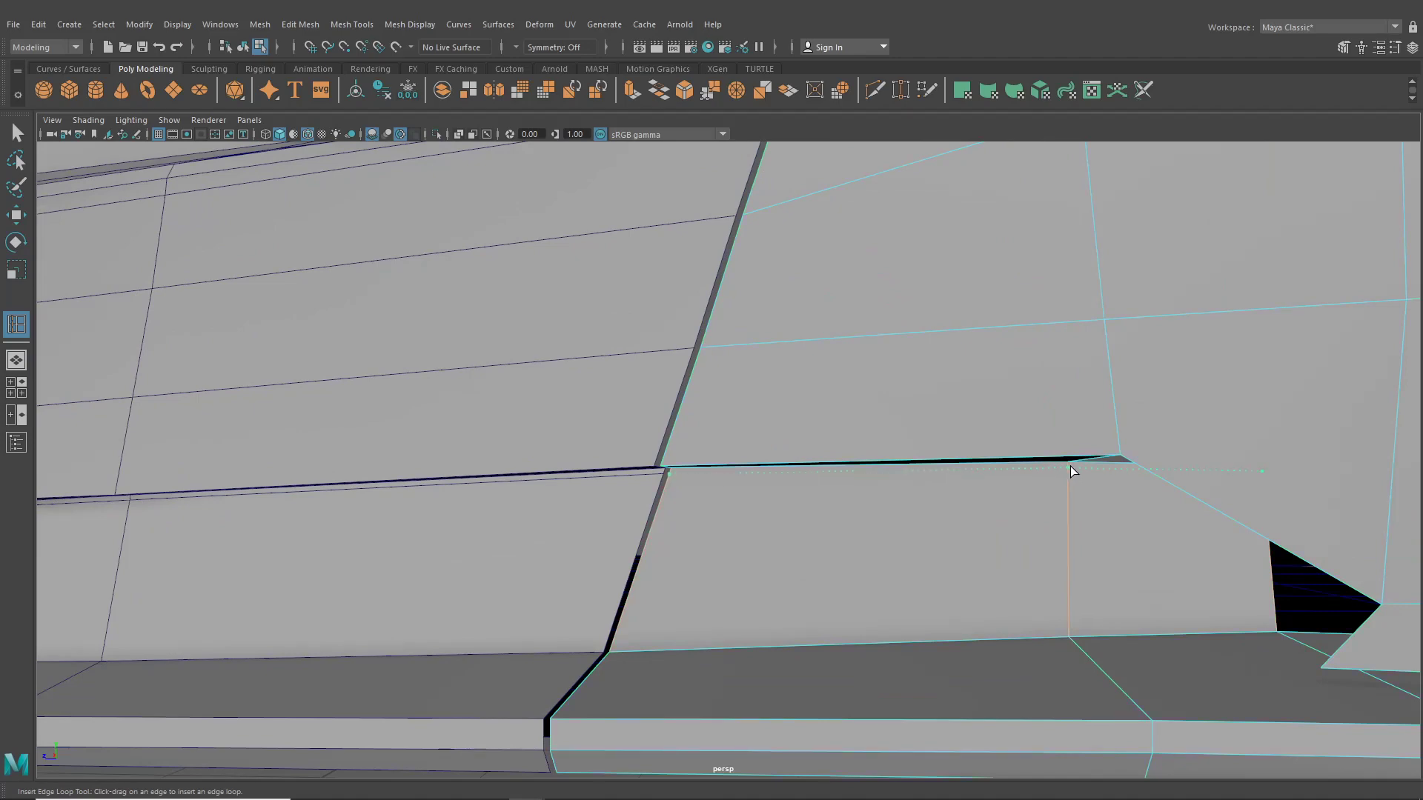
pyautogui.keyDown('alt'); pyautogui.moveTo(1069, 466); pyautogui.dragTo(764, 513, button='right'); pyautogui.keyUp('alt')
pyautogui.press('q')
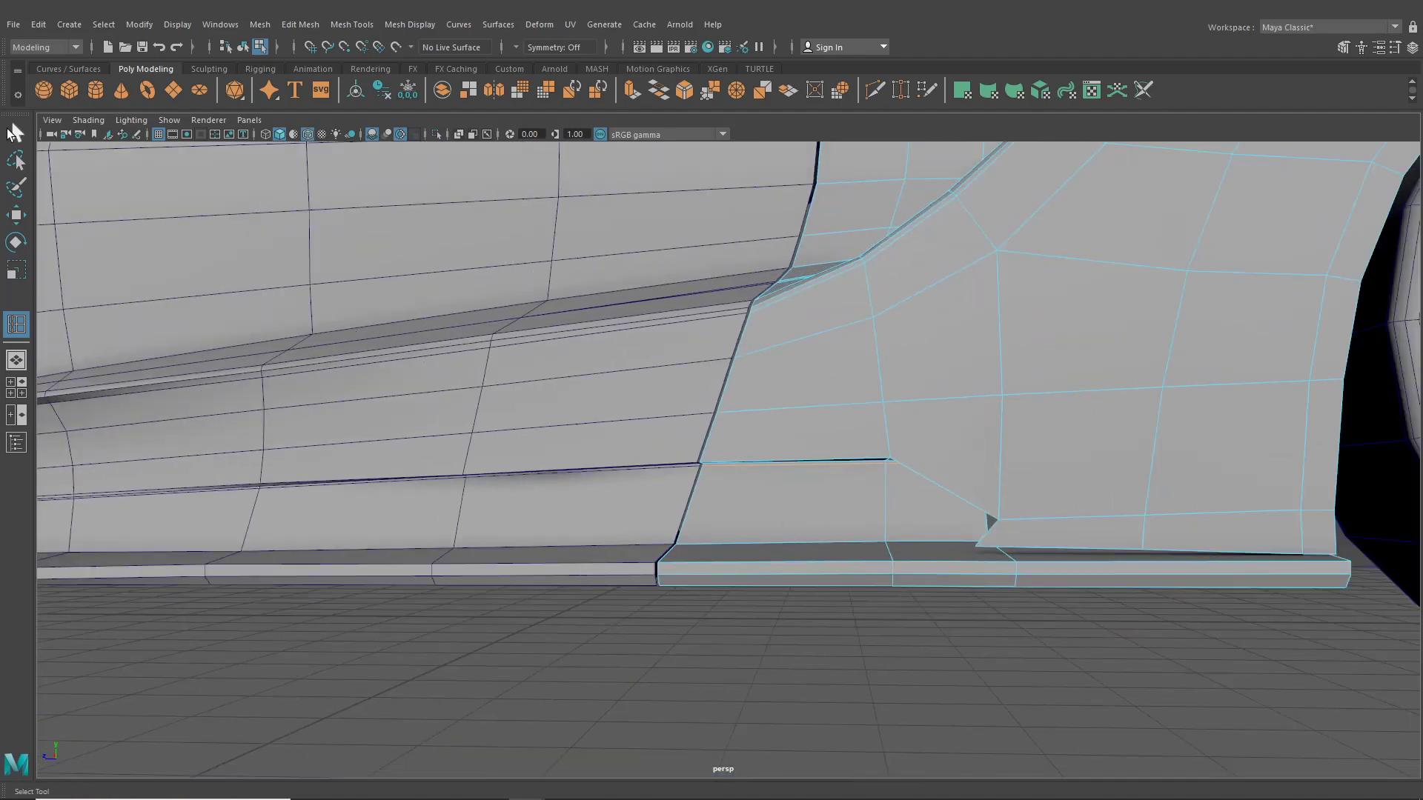
pyautogui.keyDown('alt'); pyautogui.moveTo(882, 408); pyautogui.dragTo(741, 429, button='right'); pyautogui.keyUp('alt')
pyautogui.keyDown('alt'); pyautogui.moveTo(747, 421); pyautogui.dragTo(756, 433); pyautogui.keyUp('alt')
pyautogui.keyDown('alt'); pyautogui.moveTo(815, 454); pyautogui.dragTo(636, 372, button='middle'); pyautogui.keyUp('alt')
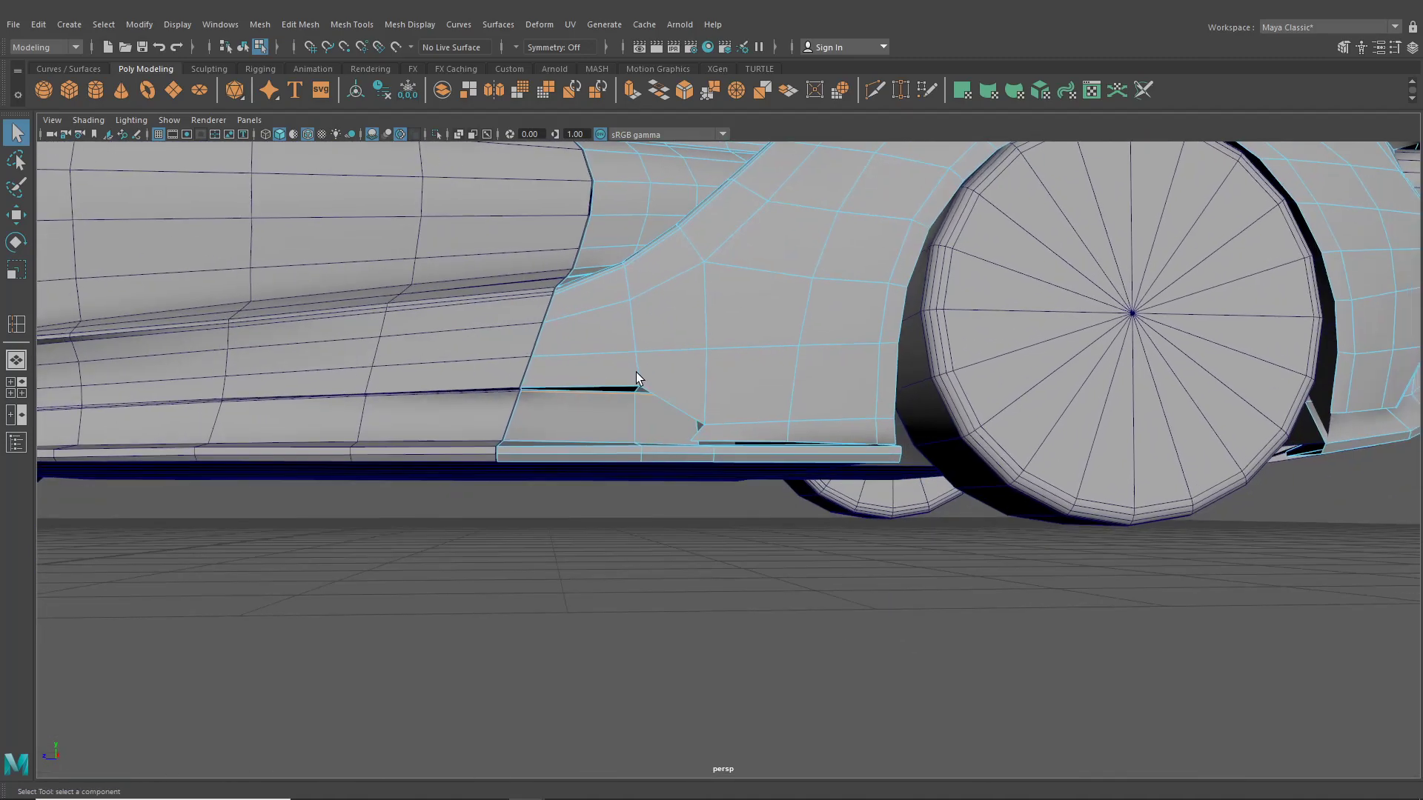
# - Insert an edge loop on the rear body piece just below the lower crease ahead of the rear wheel
pyautogui.scroll(3, 636, 372)
pyautogui.click(351, 23)
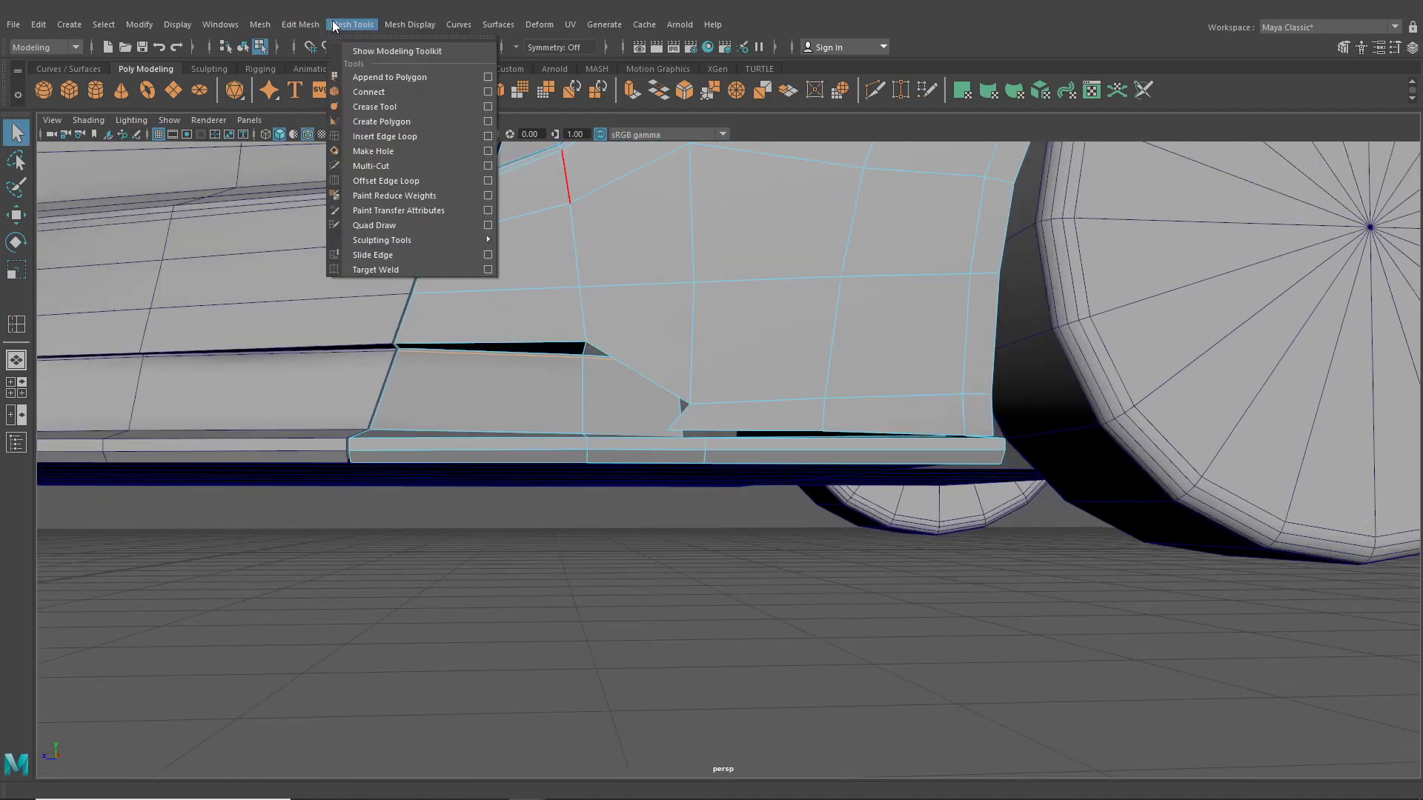
pyautogui.click(367, 134)
pyautogui.scroll(3, 735, 369)
pyautogui.scroll(2, 735, 364)
pyautogui.keyDown('alt'); pyautogui.moveTo(735, 371); pyautogui.dragTo(727, 465, button='middle'); pyautogui.keyUp('alt')
pyautogui.scroll(1, 726, 465)
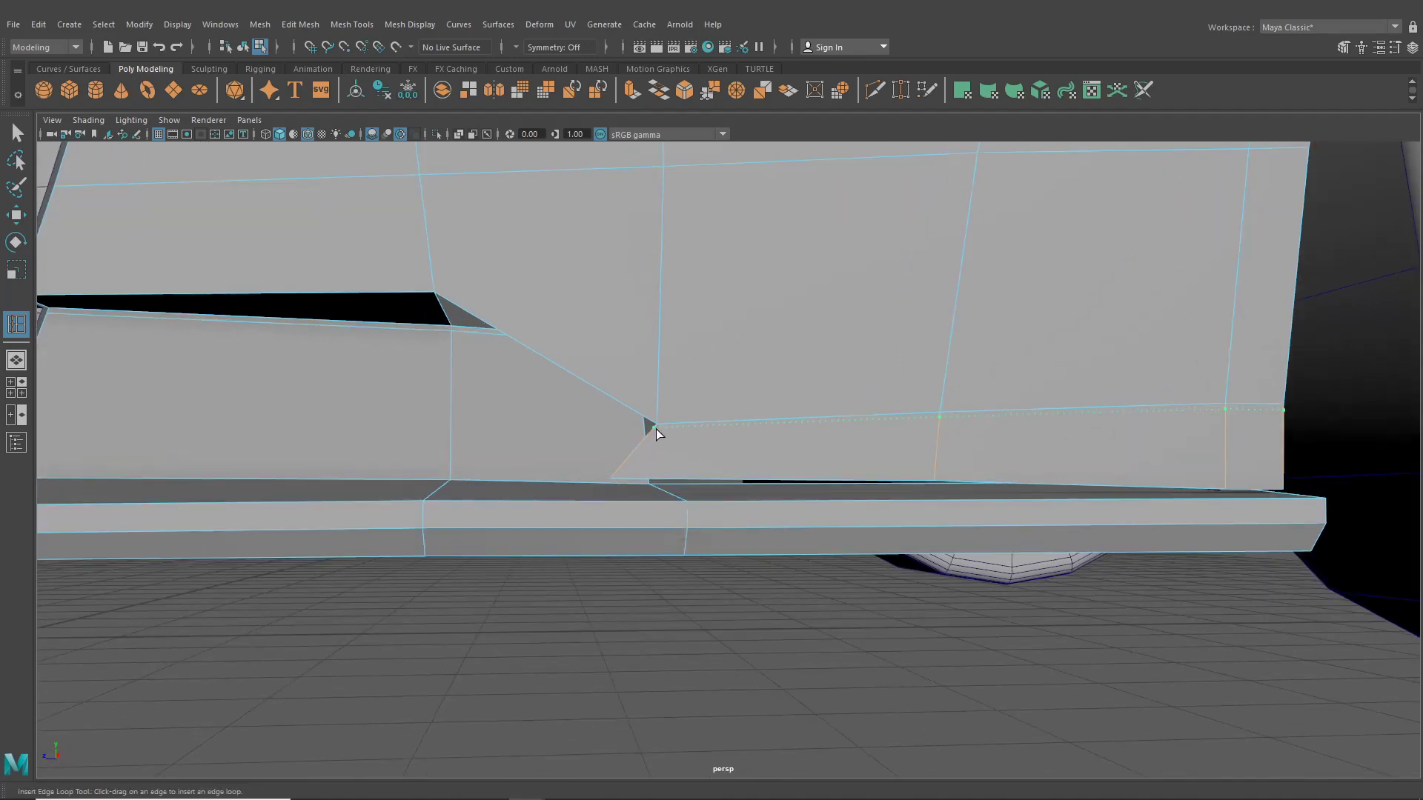
pyautogui.click(657, 429)
# - Insert a matching edge loop along the door panel's short lower crease behind the front wheel and exit the tool
pyautogui.scroll(-3, 658, 429)
pyautogui.keyDown('alt'); pyautogui.moveTo(561, 447); pyautogui.dragTo(1184, 470, button='middle'); pyautogui.keyUp('alt')
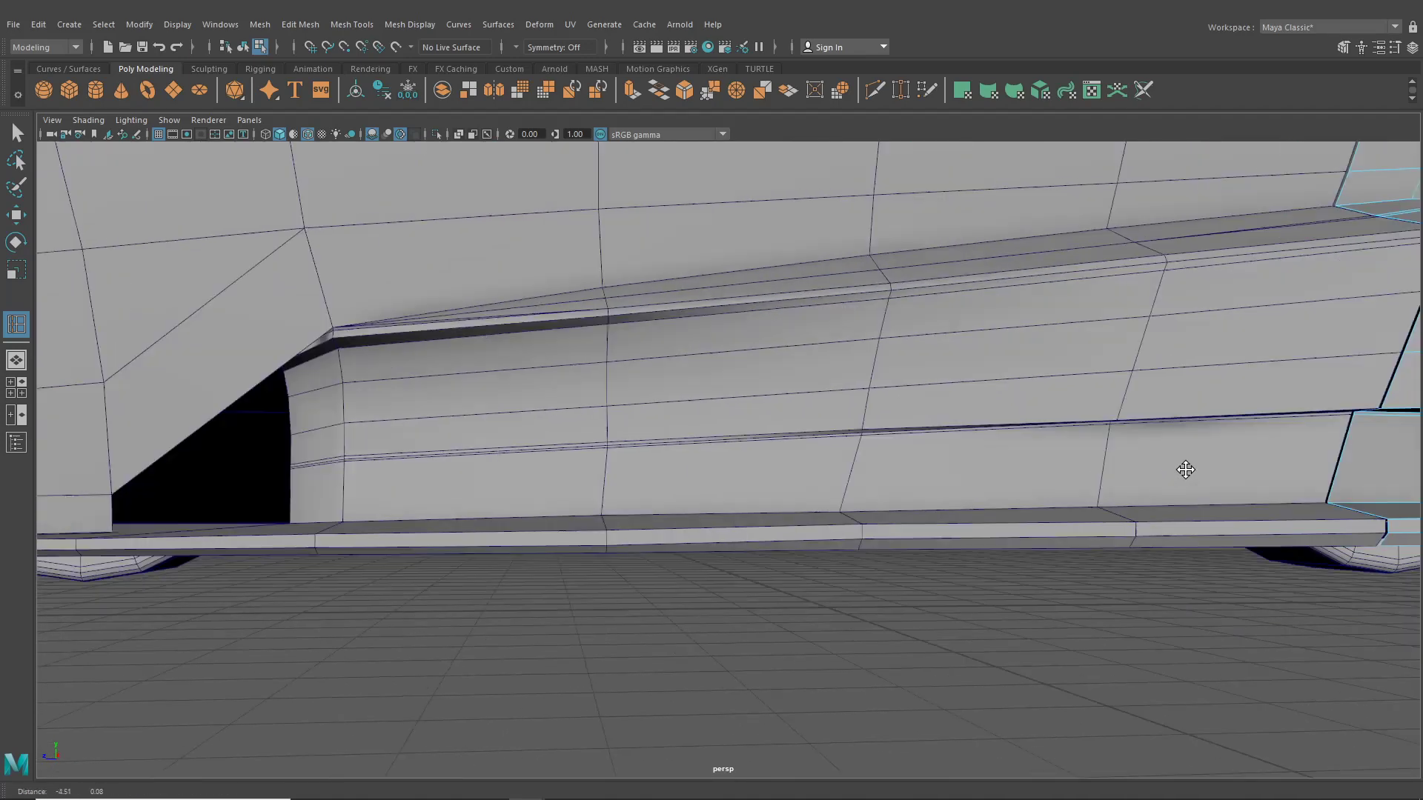
pyautogui.keyDown('alt'); pyautogui.moveTo(519, 467); pyautogui.dragTo(925, 472, button='middle'); pyautogui.keyUp('alt')
pyautogui.scroll(3, 919, 474)
pyautogui.click(766, 500)
pyautogui.keyDown('alt'); pyautogui.moveTo(768, 534); pyautogui.dragTo(803, 549); pyautogui.keyUp('alt')
pyautogui.scroll(4, 803, 549)
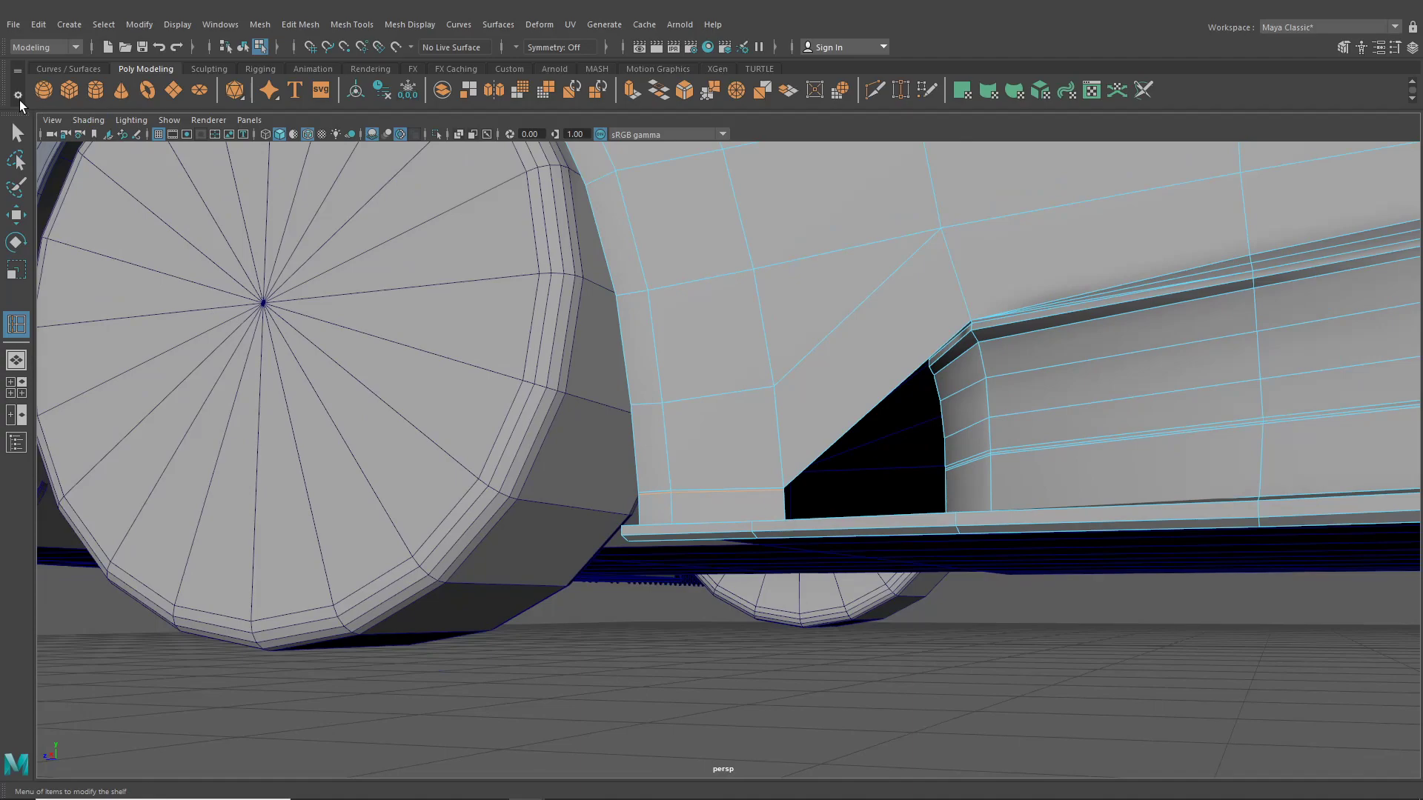
pyautogui.press('q')
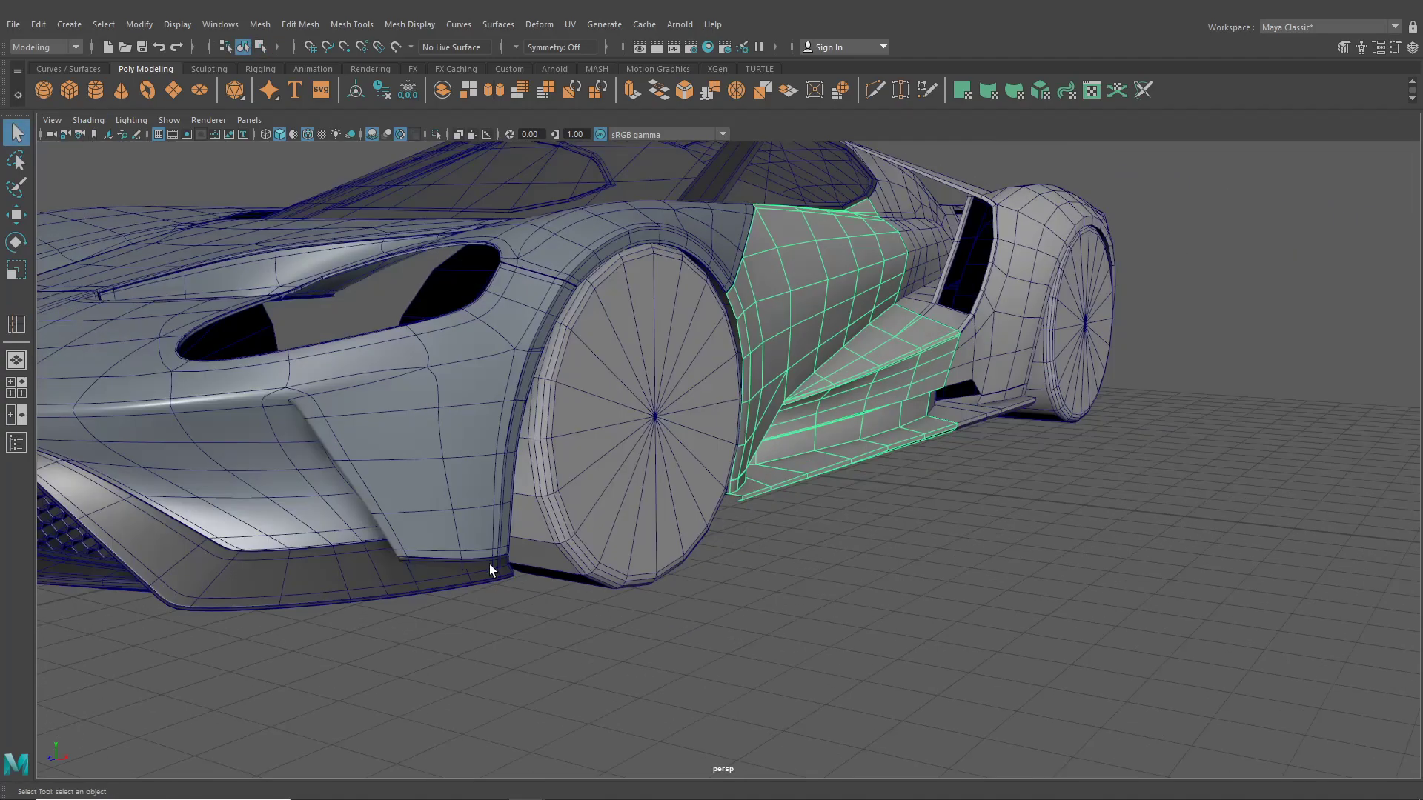
# - Select the door panel and delete its narrow face strip along the lower crease behind the front wheel
pyautogui.click(467, 568)
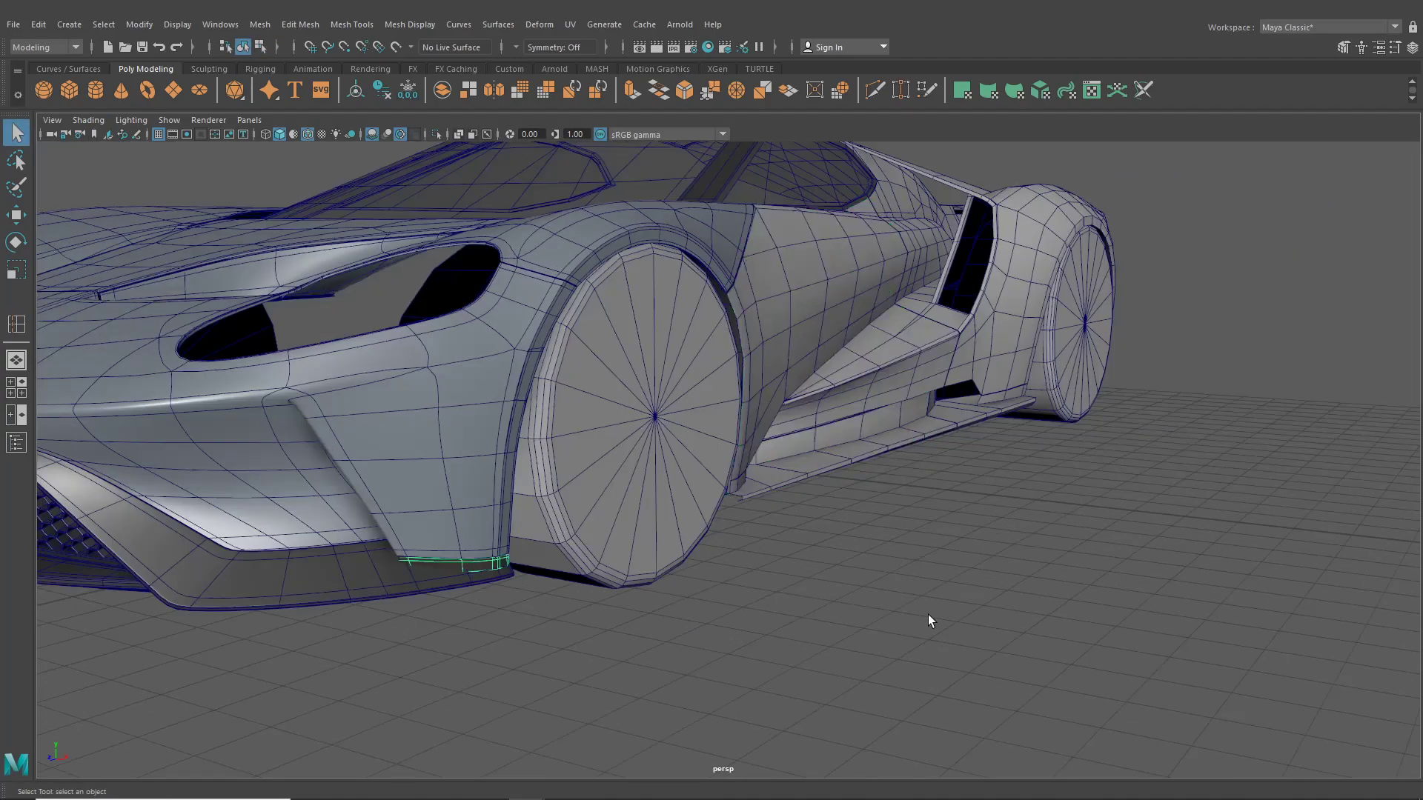
pyautogui.keyDown('alt'); pyautogui.moveTo(928, 615); pyautogui.dragTo(849, 611); pyautogui.keyUp('alt')
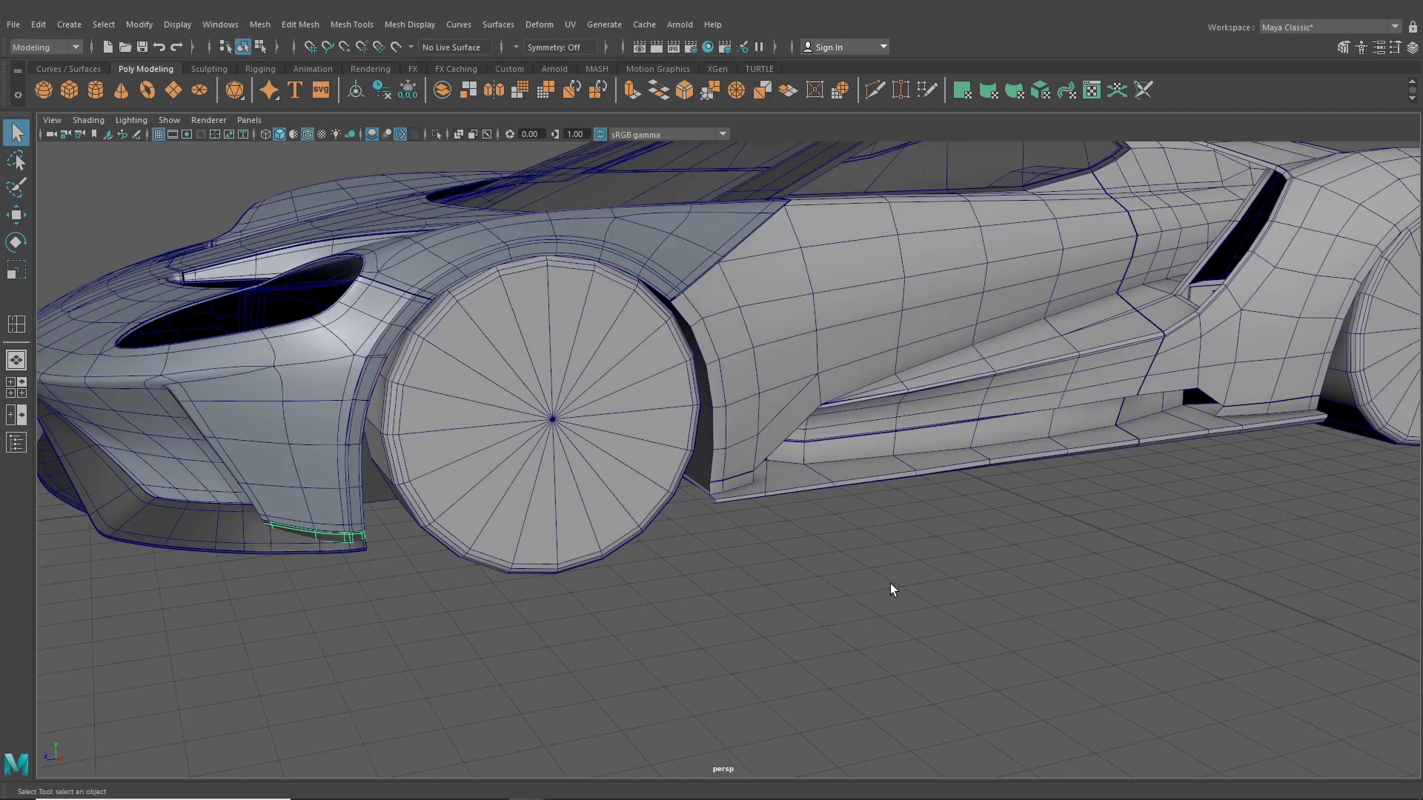
pyautogui.keyDown('alt'); pyautogui.moveTo(978, 540); pyautogui.dragTo(828, 539, button='middle'); pyautogui.keyUp('alt')
pyautogui.scroll(3, 828, 539)
pyautogui.keyDown('alt'); pyautogui.moveTo(828, 539); pyautogui.dragTo(771, 515); pyautogui.keyUp('alt')
pyautogui.click(806, 441)
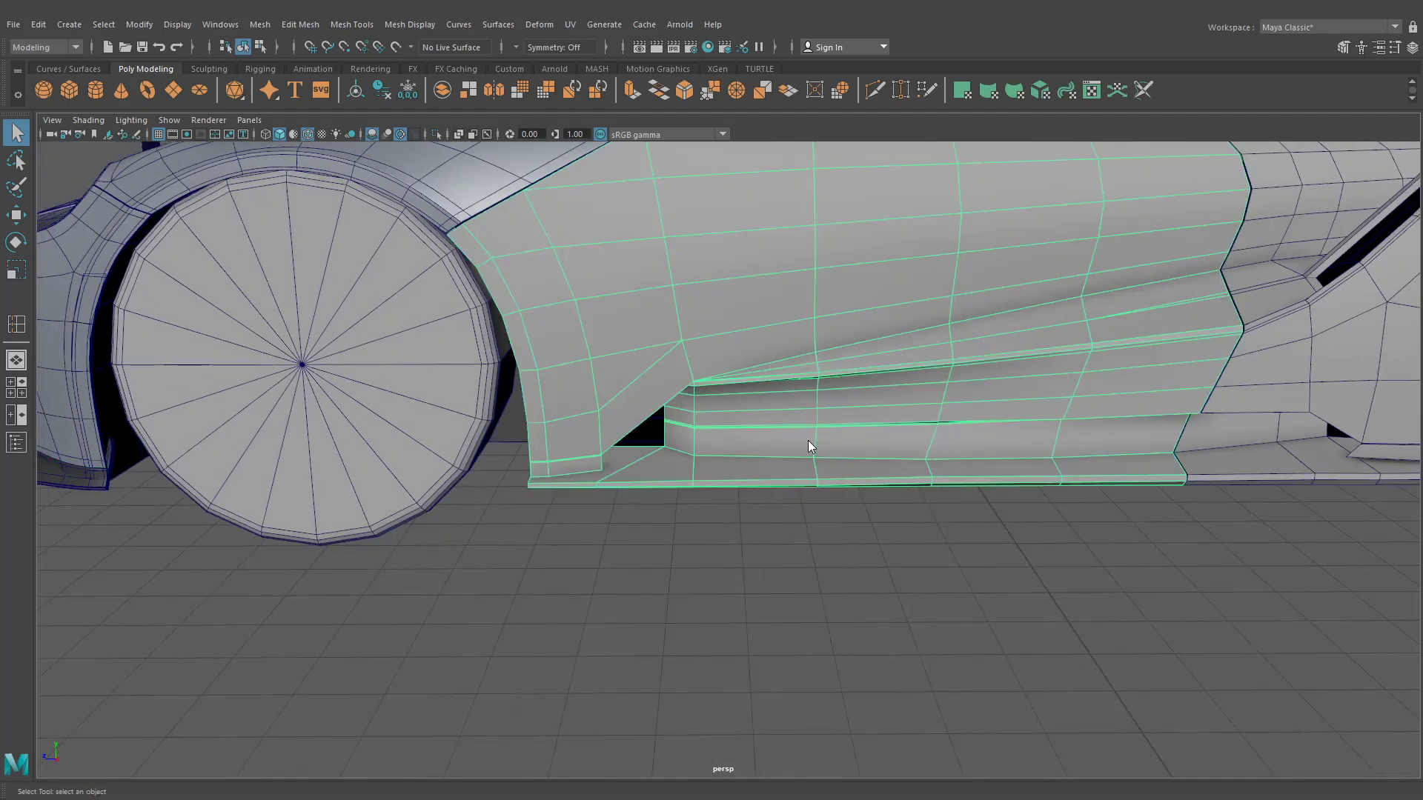
pyautogui.moveTo(807, 440); pyautogui.dragTo(806, 389, button='right')
pyautogui.scroll(4, 660, 540)
pyautogui.keyDown('alt'); pyautogui.moveTo(556, 531); pyautogui.dragTo(746, 559, button='middle'); pyautogui.keyUp('alt')
pyautogui.scroll(6, 746, 558)
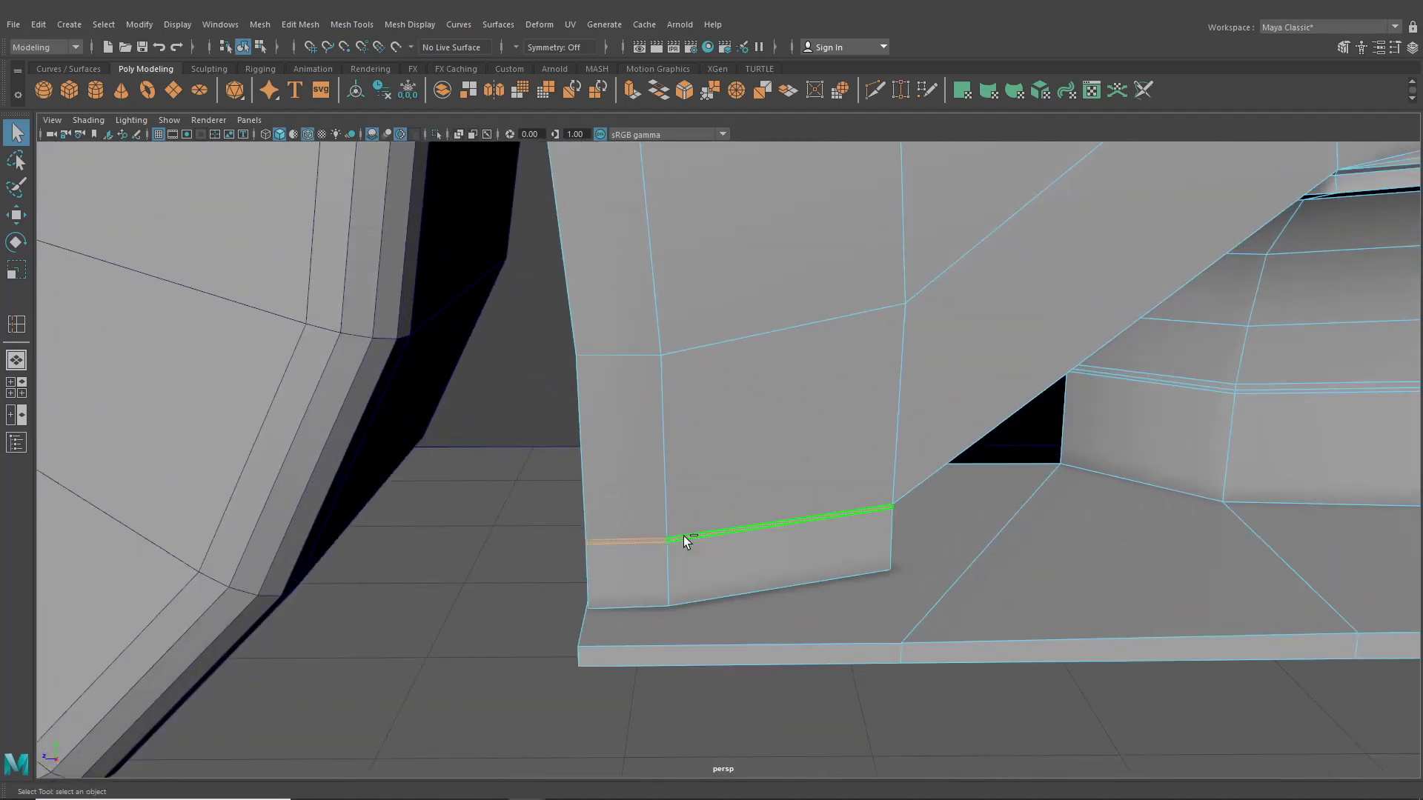
pyautogui.press('Delete')
# - Delete the narrow strip of faces running along the door panel's crease above the sill
pyautogui.keyDown('alt'); pyautogui.moveTo(1126, 433); pyautogui.dragTo(641, 448, button='middle'); pyautogui.keyUp('alt')
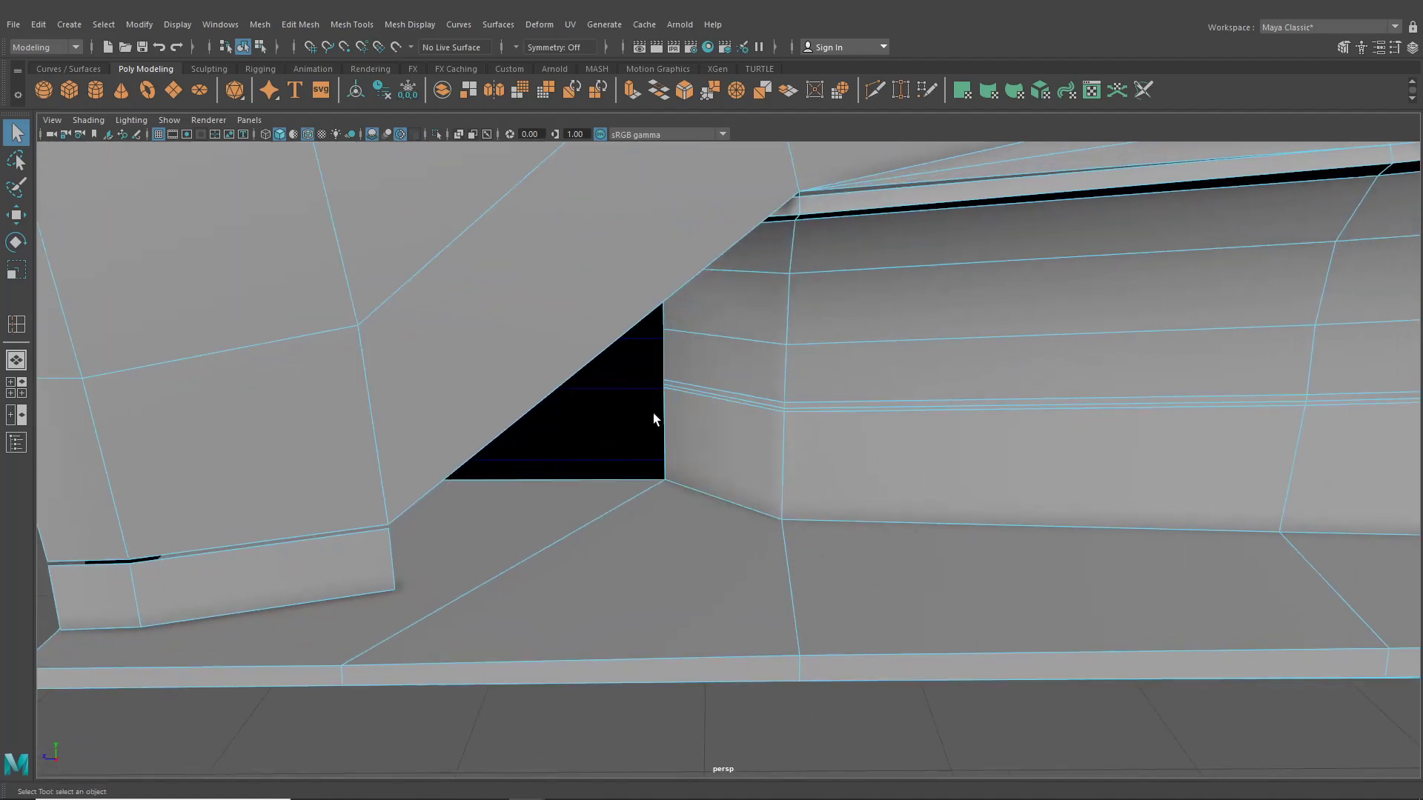
pyautogui.click(766, 403)
pyautogui.keyDown('shift'); pyautogui.click(793, 408); pyautogui.keyUp('shift')
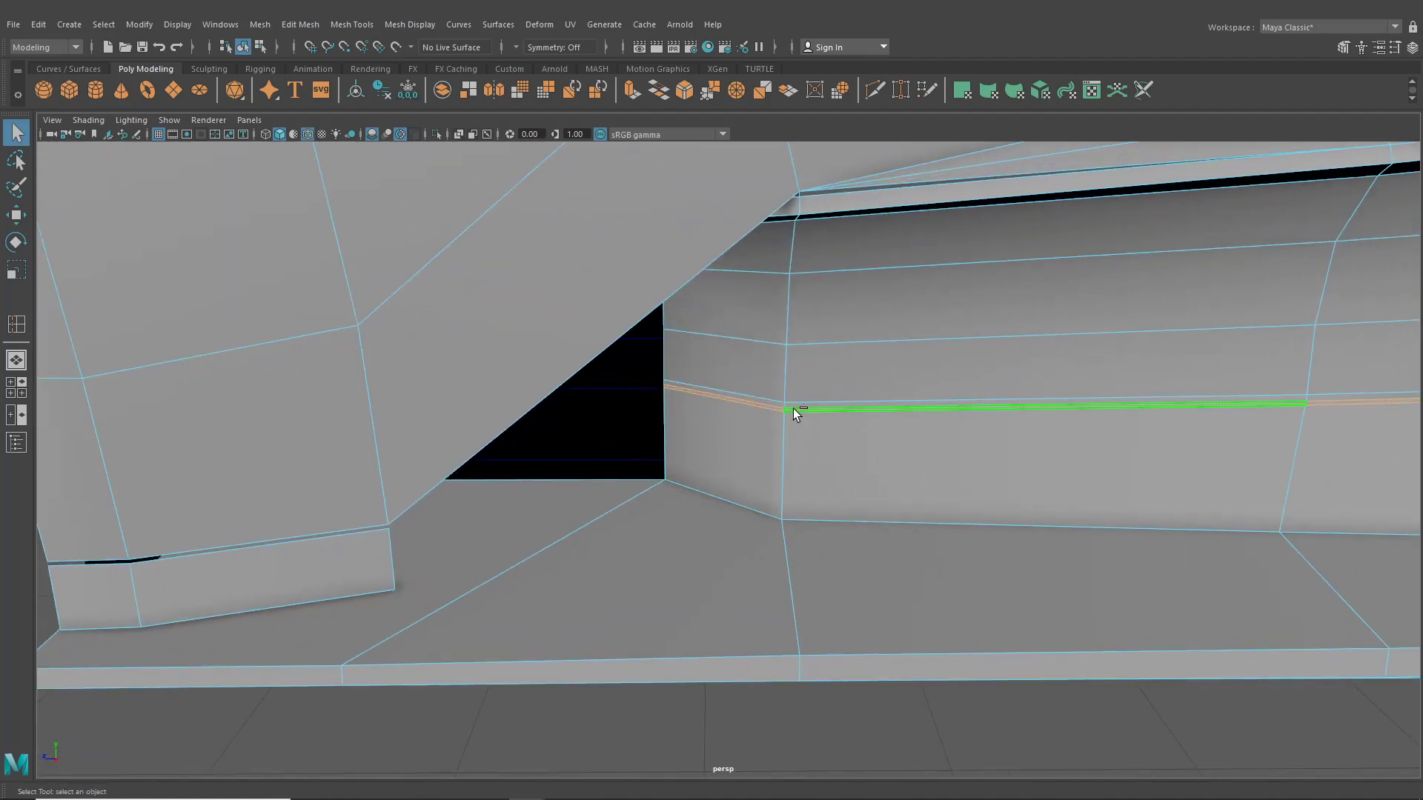
pyautogui.keyDown('alt'); pyautogui.moveTo(793, 408); pyautogui.dragTo(867, 518, button='middle'); pyautogui.keyUp('alt')
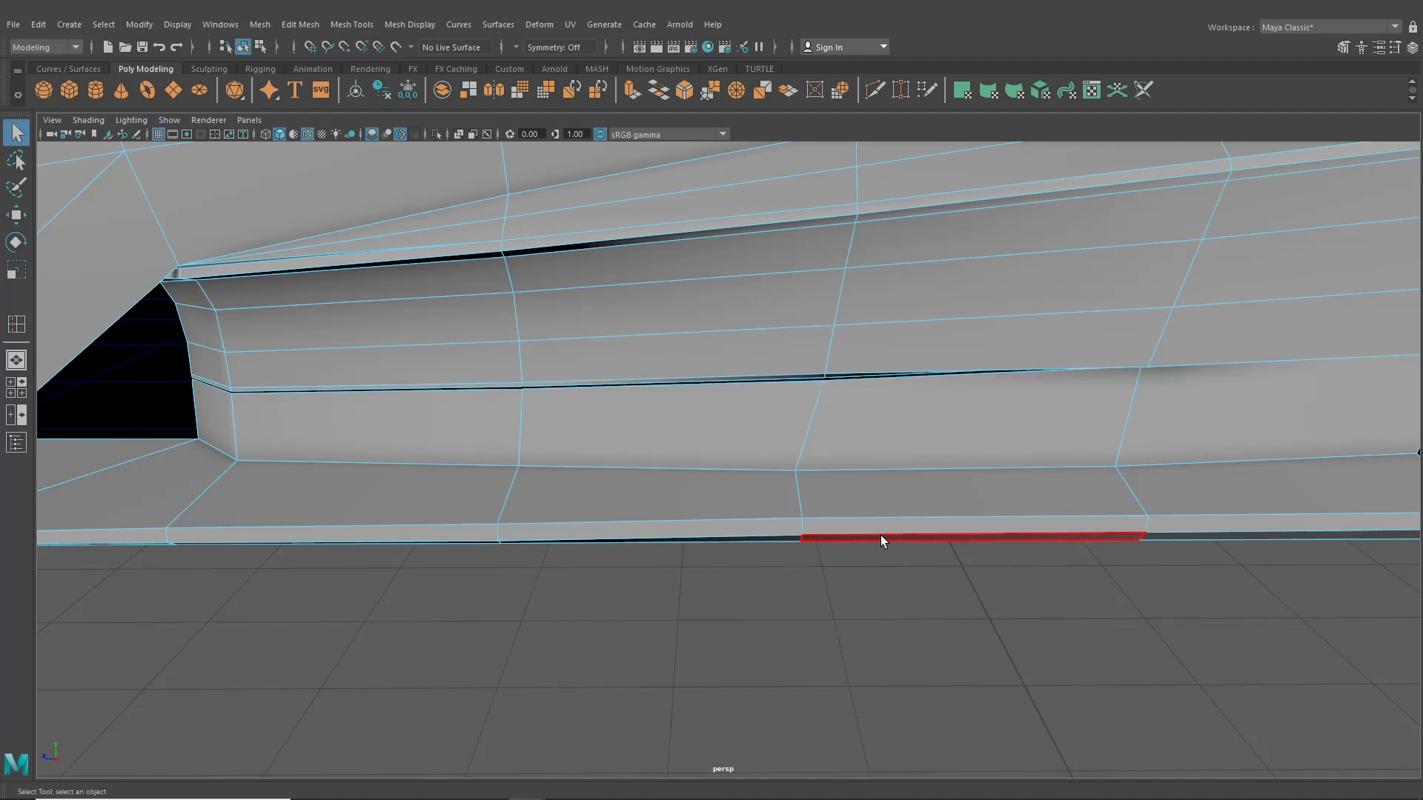
pyautogui.keyDown('alt'); pyautogui.moveTo(873, 529); pyautogui.dragTo(863, 495); pyautogui.keyUp('alt')
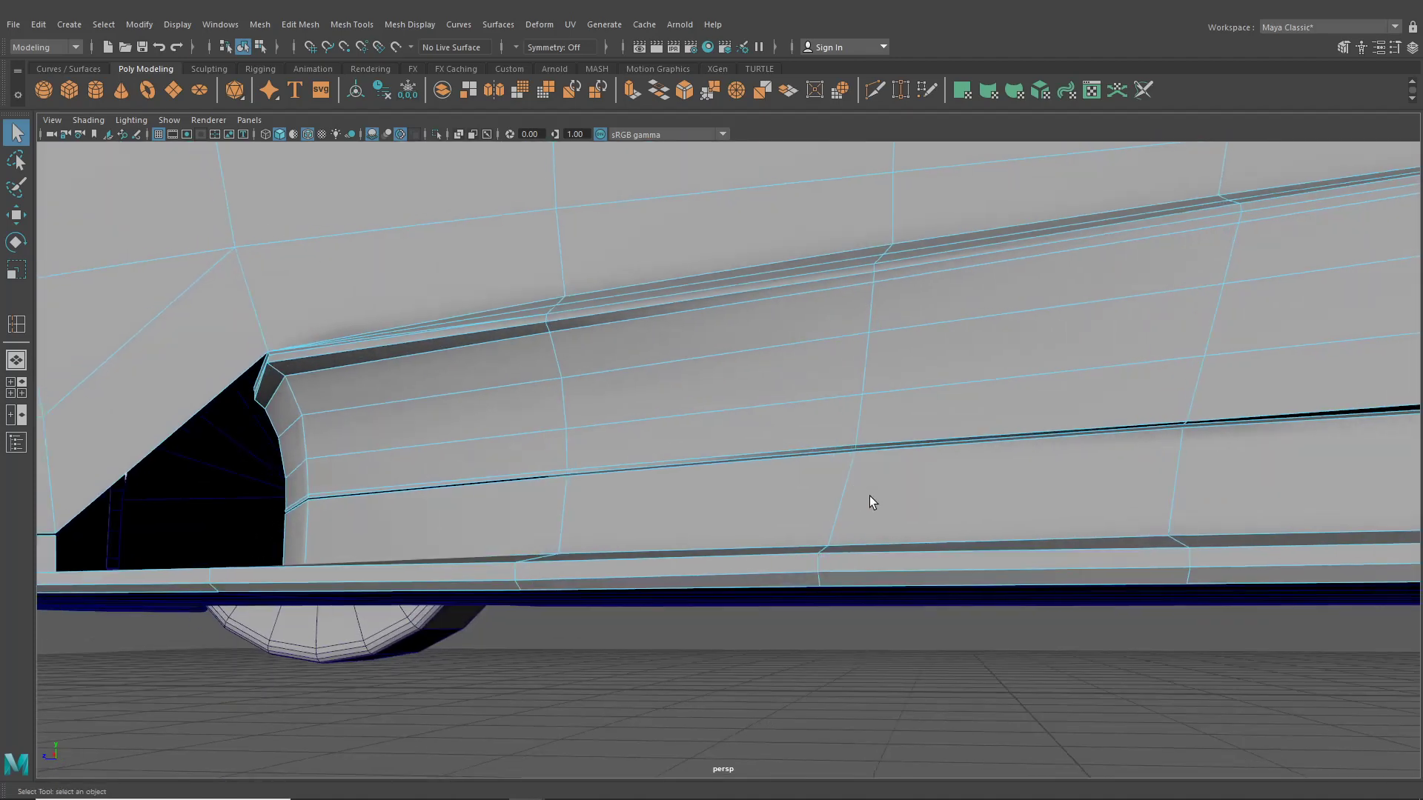
# - Nudge the door panel's vertex vertically at the slit above the sill, one edge column ahead of the rear seam
pyautogui.keyDown('alt'); pyautogui.moveTo(869, 496); pyautogui.dragTo(780, 507, button='middle'); pyautogui.keyUp('alt')
pyautogui.moveTo(775, 393); pyautogui.dragTo(718, 399, button='right')
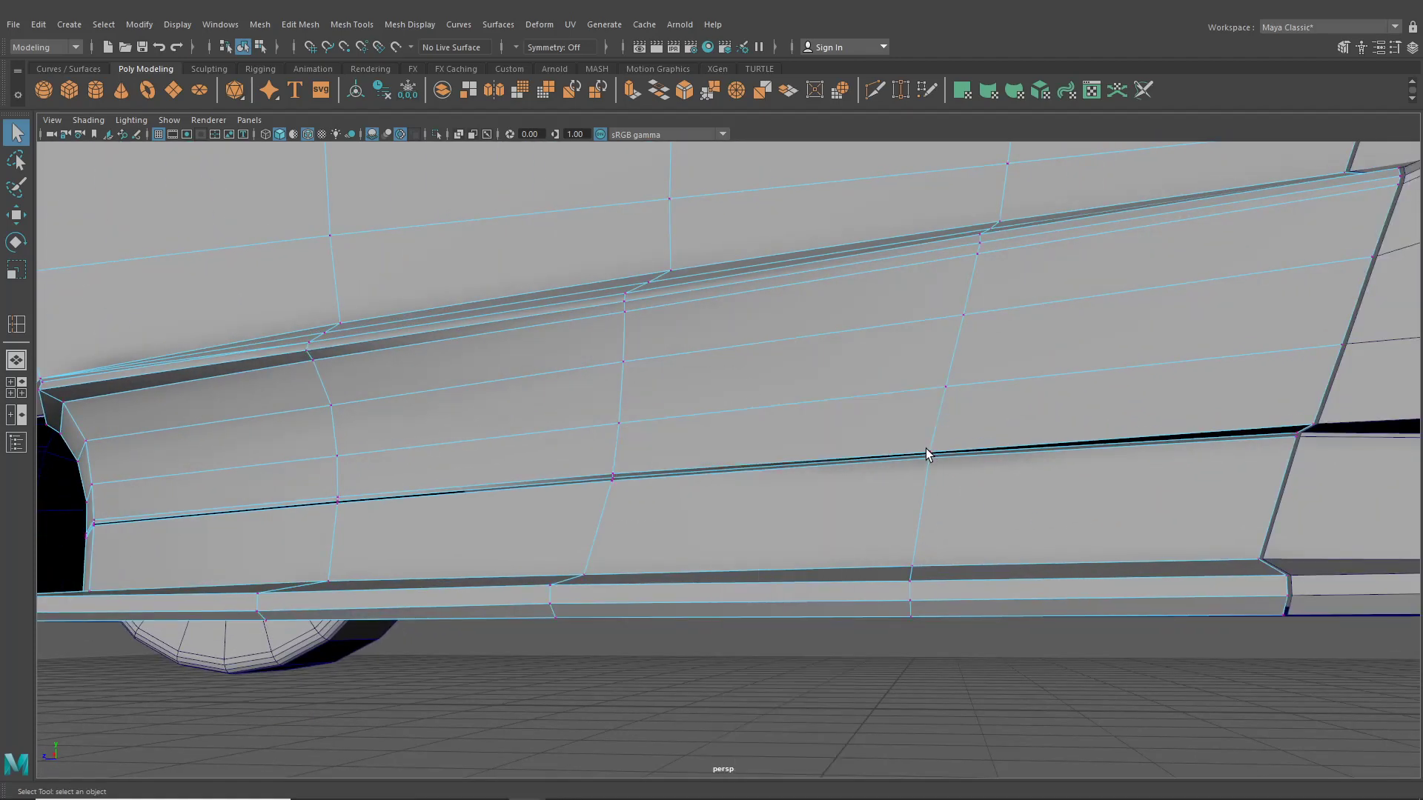
pyautogui.click(17, 216)
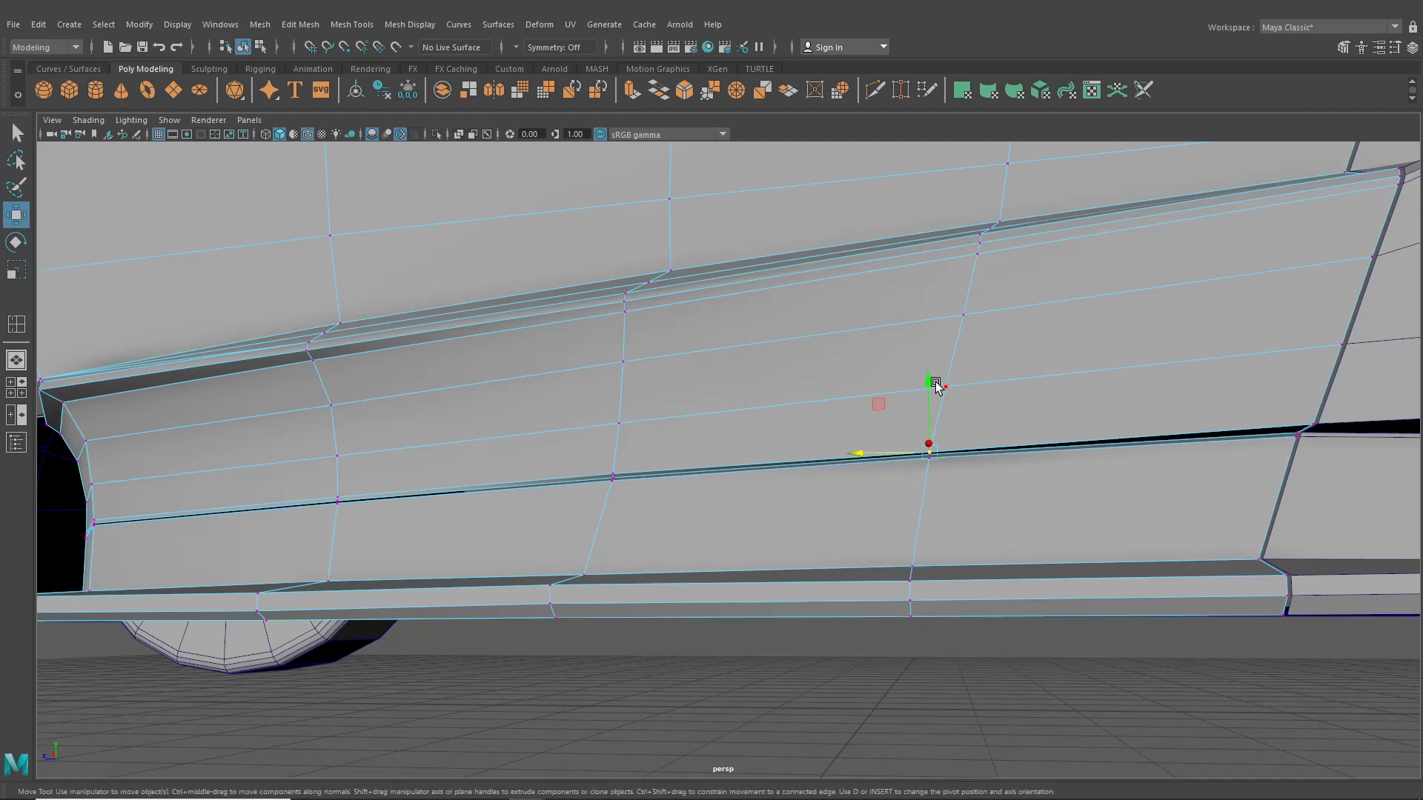
pyautogui.moveTo(931, 386); pyautogui.dragTo(929, 388)
pyautogui.scroll(4, 889, 493)
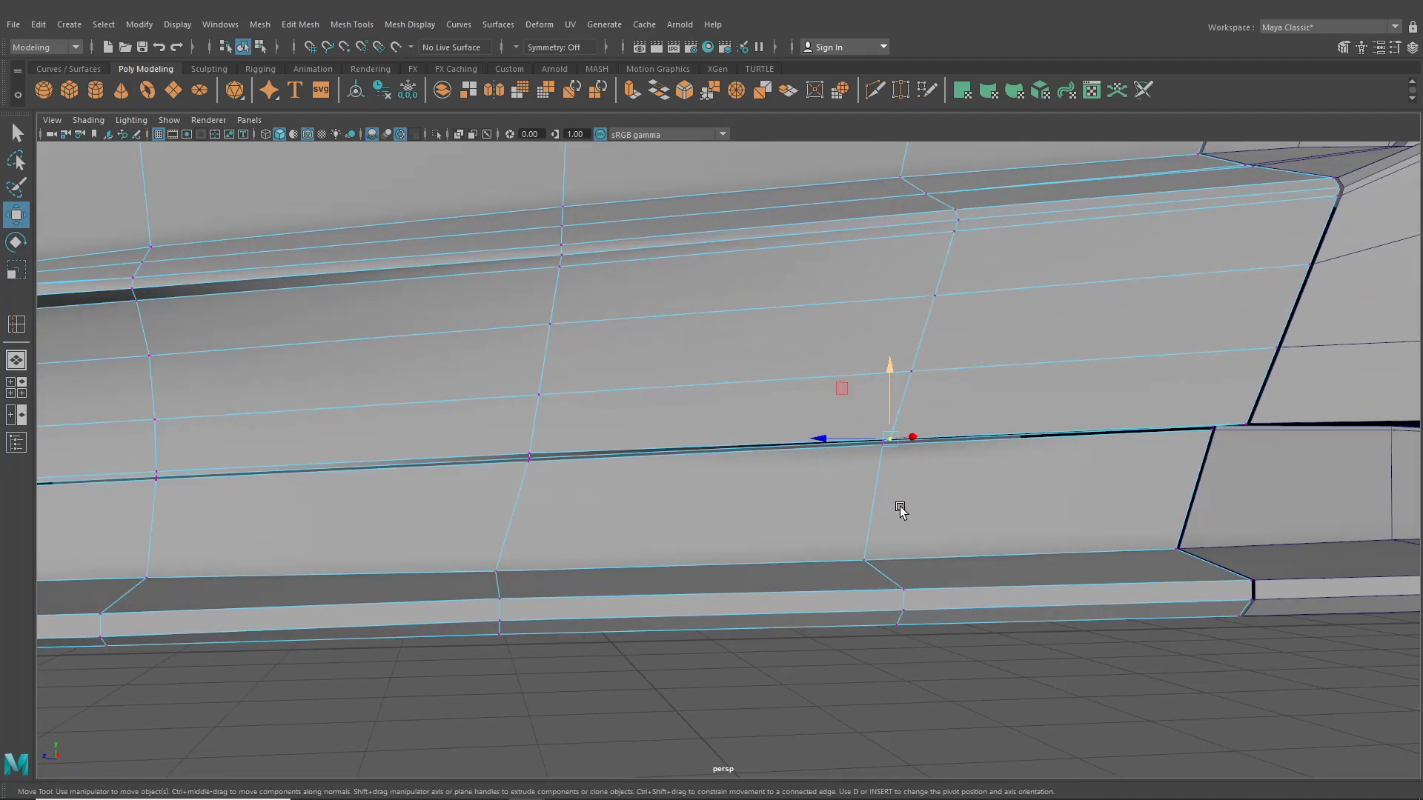
# - Select the rear body piece and delete its narrow face strip along the crease above the sill
pyautogui.keyDown('alt'); pyautogui.moveTo(900, 511); pyautogui.dragTo(837, 506); pyautogui.keyUp('alt')
pyautogui.keyDown('alt'); pyautogui.moveTo(837, 506); pyautogui.dragTo(357, 508, button='middle'); pyautogui.keyUp('alt')
pyautogui.click(862, 425)
pyautogui.moveTo(809, 378); pyautogui.dragTo(868, 398, button='right')
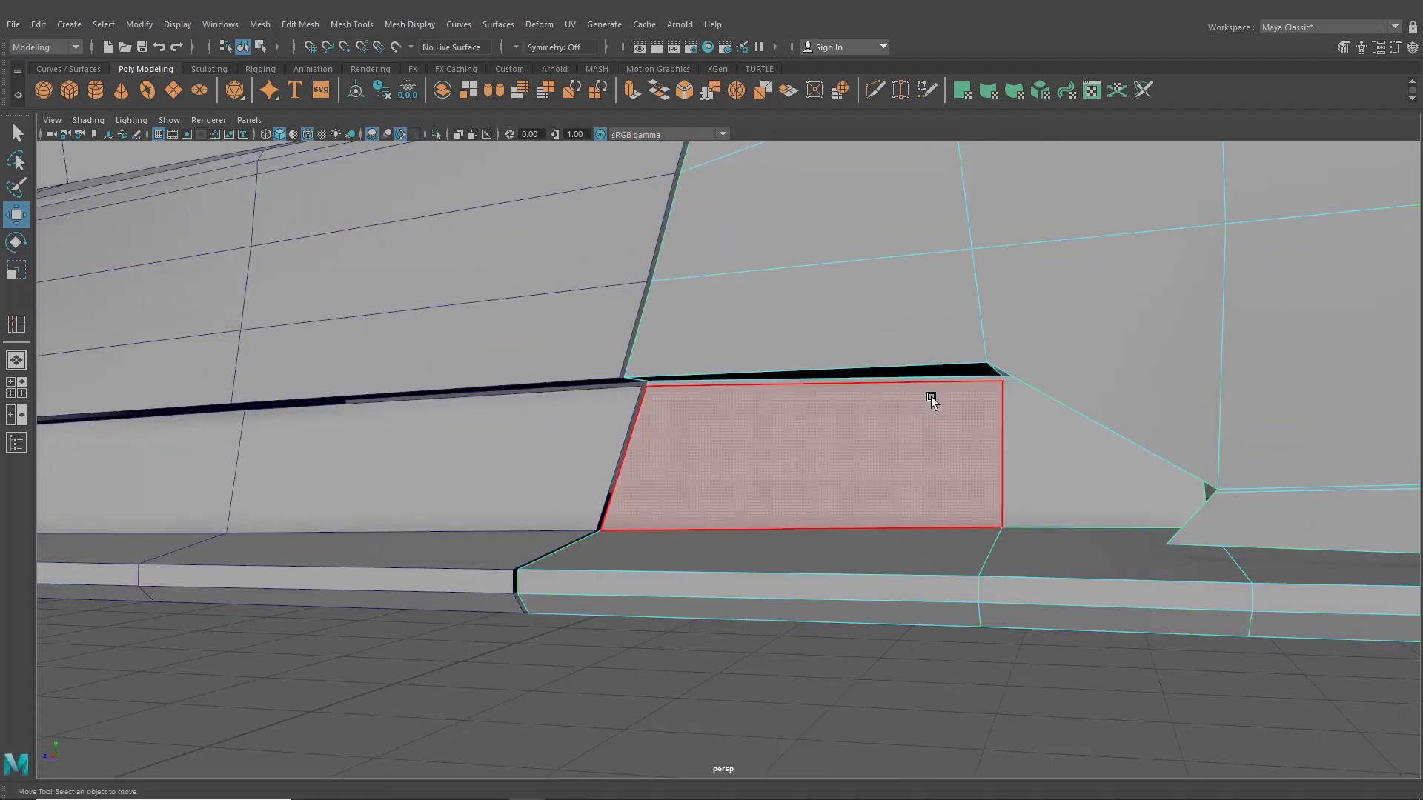
pyautogui.click(982, 381)
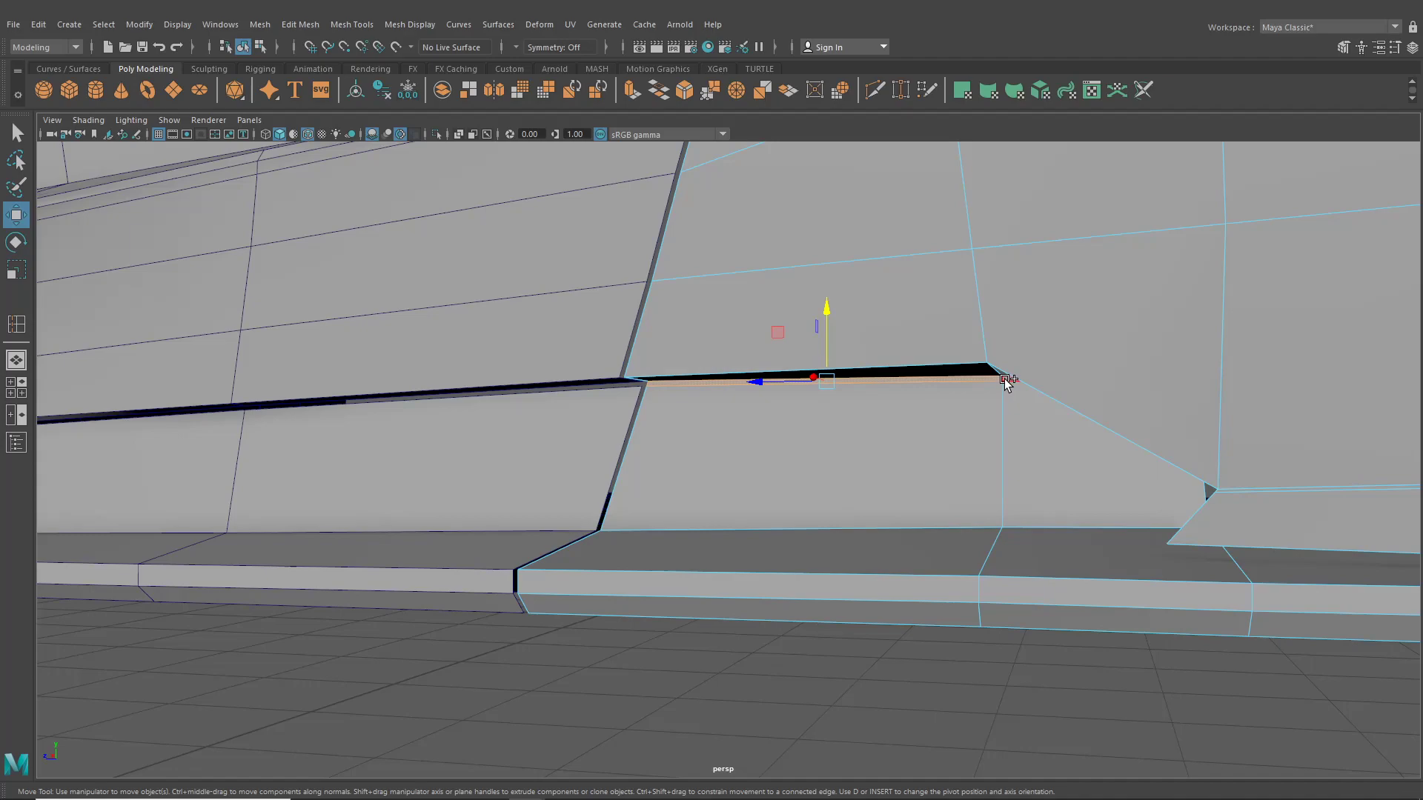
pyautogui.keyDown('shift'); pyautogui.click(1004, 379); pyautogui.keyUp('shift')
pyautogui.press('Delete')
# - Delete the rear body's narrow face strip along the lower crease ahead of the rear wheel, return to object selection and deselect
pyautogui.keyDown('alt'); pyautogui.moveTo(918, 465); pyautogui.dragTo(810, 462, button='right'); pyautogui.keyUp('alt')
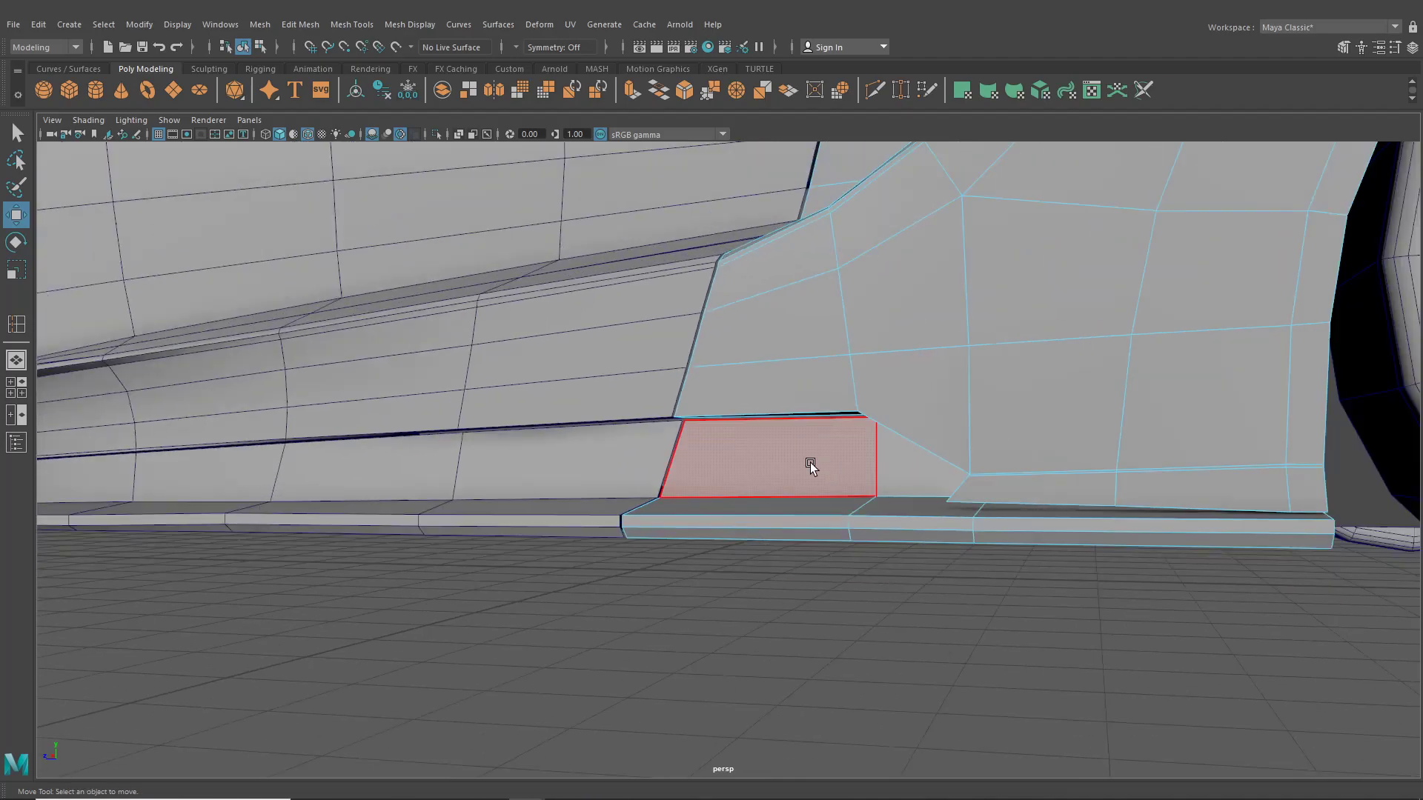
pyautogui.keyDown('alt'); pyautogui.moveTo(810, 462); pyautogui.dragTo(924, 503); pyautogui.keyUp('alt')
pyautogui.keyDown('alt'); pyautogui.moveTo(924, 503); pyautogui.dragTo(989, 489, button='right'); pyautogui.keyUp('alt')
pyautogui.keyDown('alt'); pyautogui.moveTo(989, 489); pyautogui.dragTo(766, 485, button='middle'); pyautogui.keyUp('alt')
pyautogui.keyDown('alt'); pyautogui.moveTo(766, 486); pyautogui.dragTo(733, 474); pyautogui.keyUp('alt')
pyautogui.keyDown('alt'); pyautogui.moveTo(733, 474); pyautogui.dragTo(575, 473, button='middle'); pyautogui.keyUp('alt')
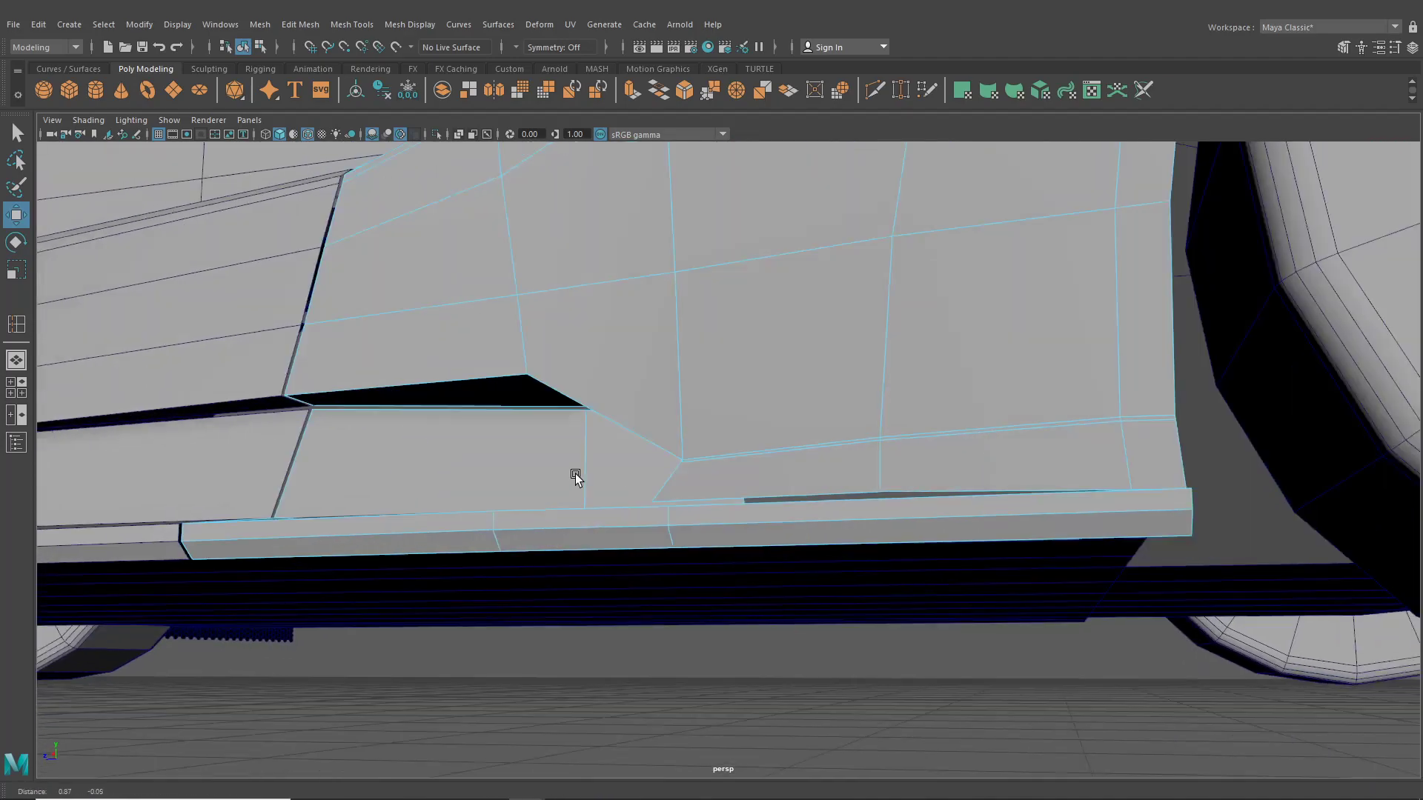
pyautogui.keyDown('alt'); pyautogui.moveTo(575, 473); pyautogui.dragTo(905, 447, button='right'); pyautogui.keyUp('alt')
pyautogui.rightClick(904, 448)
pyautogui.click(943, 448)
pyautogui.keyDown('shift'); pyautogui.click(1018, 447); pyautogui.keyUp('shift')
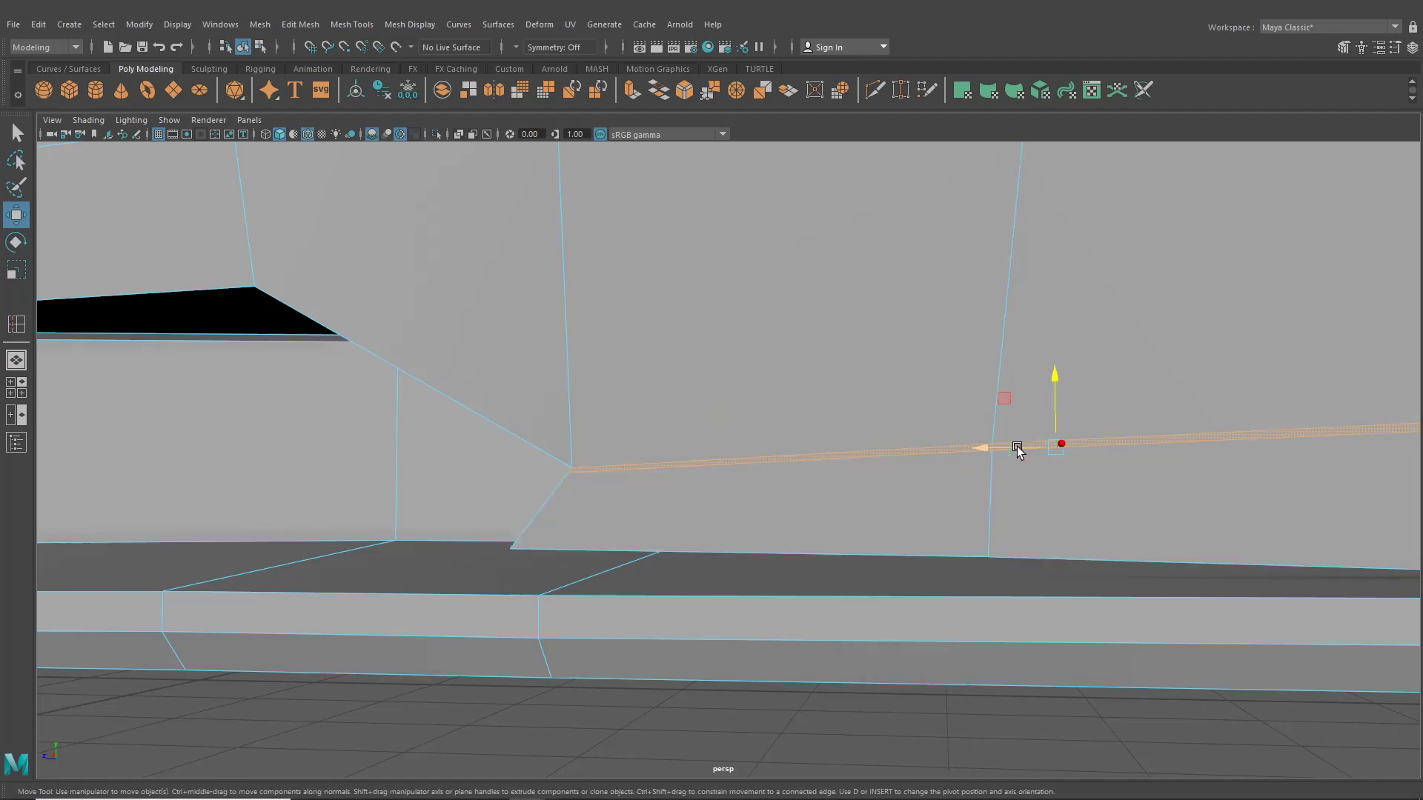
pyautogui.press('Delete')
pyautogui.keyDown('alt'); pyautogui.moveTo(1038, 480); pyautogui.dragTo(908, 483, button='right'); pyautogui.keyUp('alt')
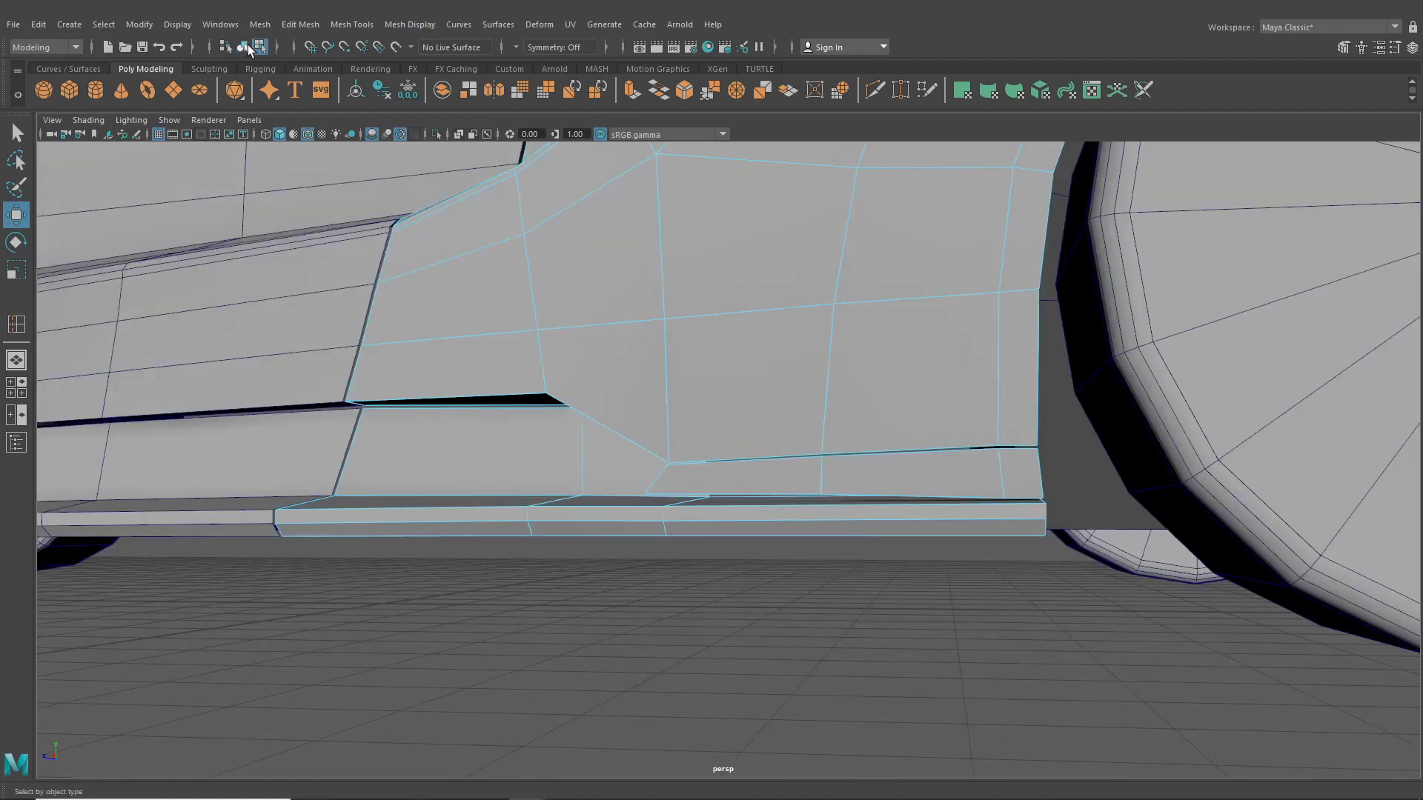
pyautogui.click(245, 47)
pyautogui.click(611, 625)
# - Select the door panel and rear body piece, apply Separate to split off the sills, check the resulting pieces and deselect
pyautogui.scroll(-5, 612, 626)
pyautogui.keyDown('alt'); pyautogui.moveTo(613, 625); pyautogui.dragTo(722, 636); pyautogui.keyUp('alt')
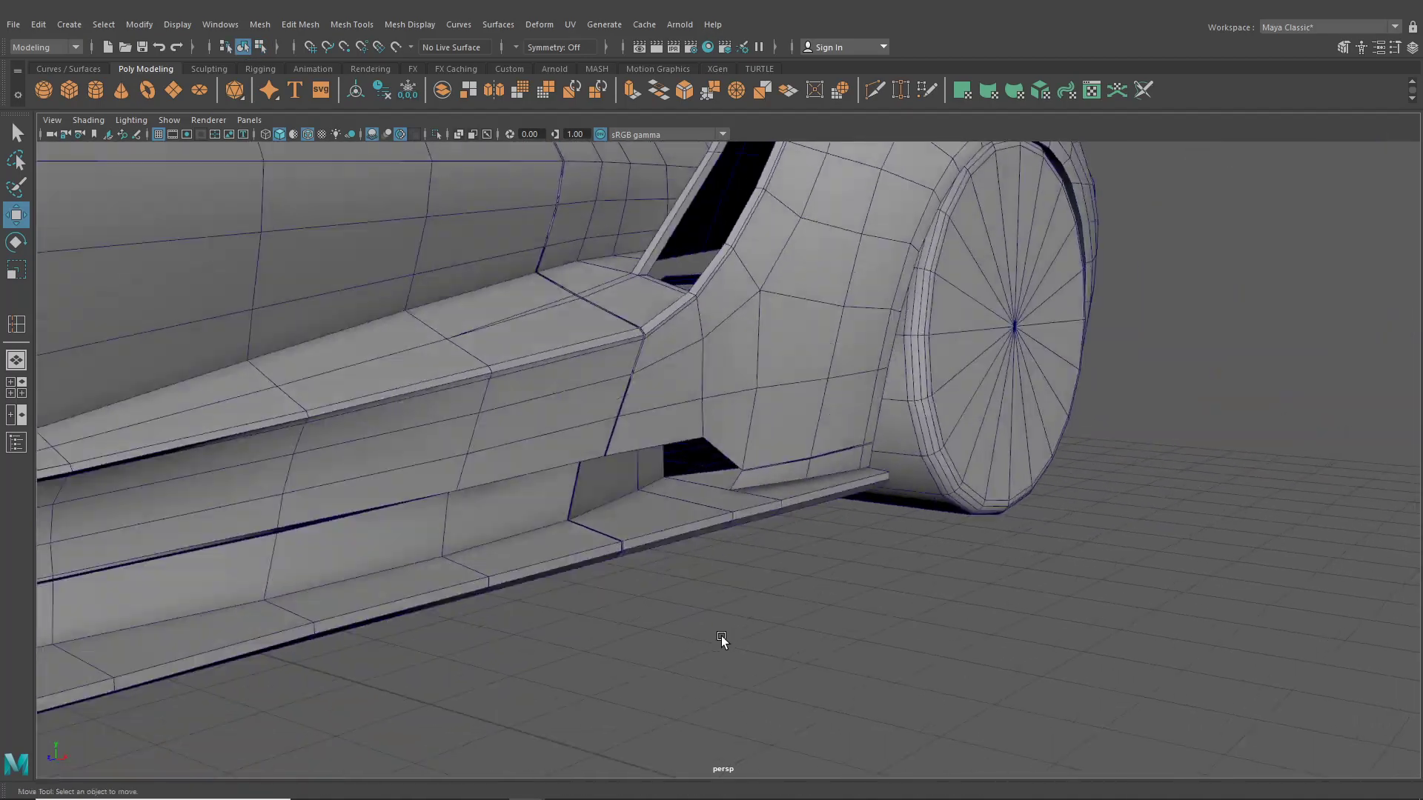
pyautogui.scroll(-4, 722, 636)
pyautogui.keyDown('alt'); pyautogui.moveTo(722, 636); pyautogui.dragTo(809, 580, button='middle'); pyautogui.keyUp('alt')
pyautogui.keyDown('alt'); pyautogui.moveTo(809, 581); pyautogui.dragTo(704, 555); pyautogui.keyUp('alt')
pyautogui.click(609, 386)
pyautogui.scroll(-5, 615, 423)
pyautogui.keyDown('alt'); pyautogui.moveTo(620, 438); pyautogui.dragTo(631, 444, button='middle'); pyautogui.keyUp('alt')
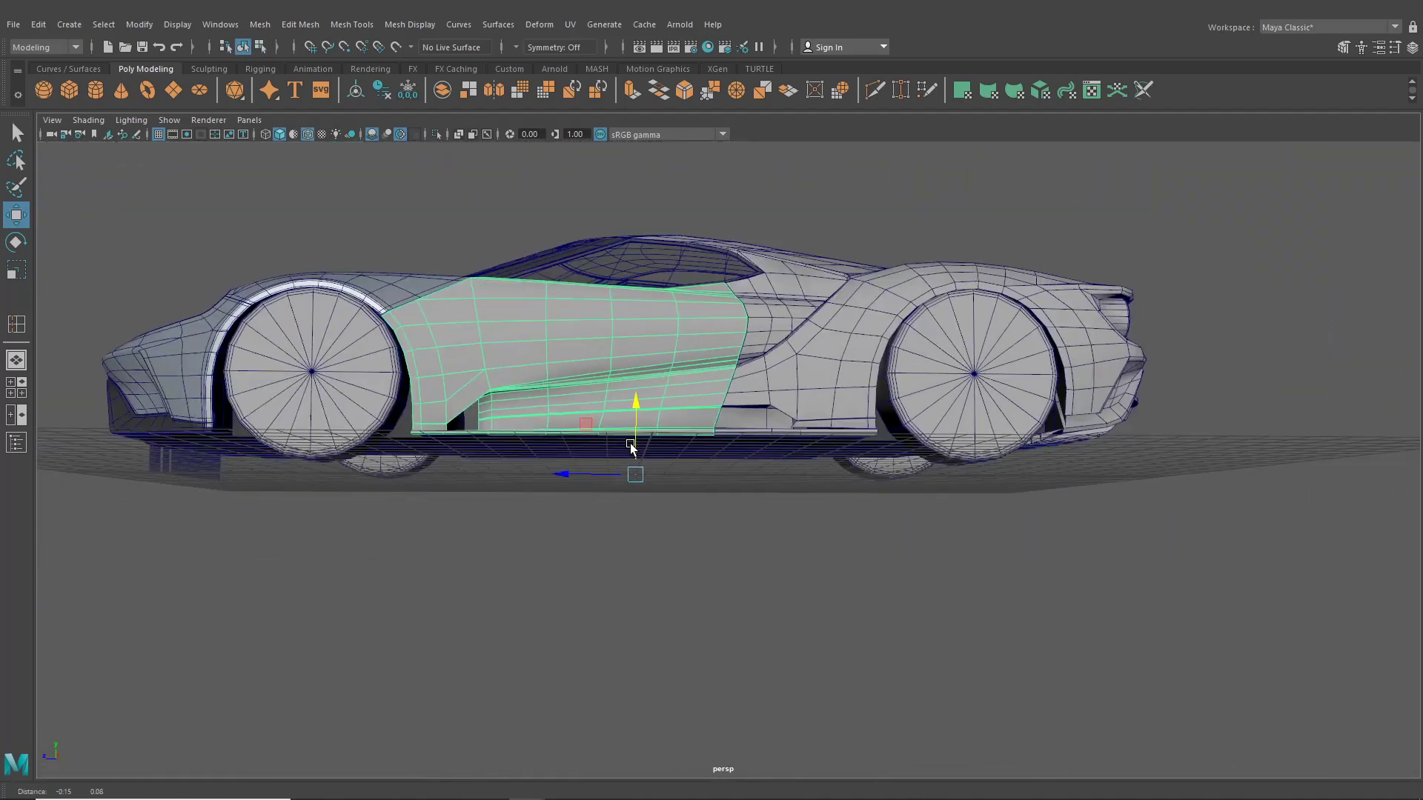
pyautogui.keyDown('alt'); pyautogui.moveTo(630, 447); pyautogui.dragTo(749, 563); pyautogui.keyUp('alt')
pyautogui.keyDown('shift'); pyautogui.click(792, 483); pyautogui.keyUp('shift')
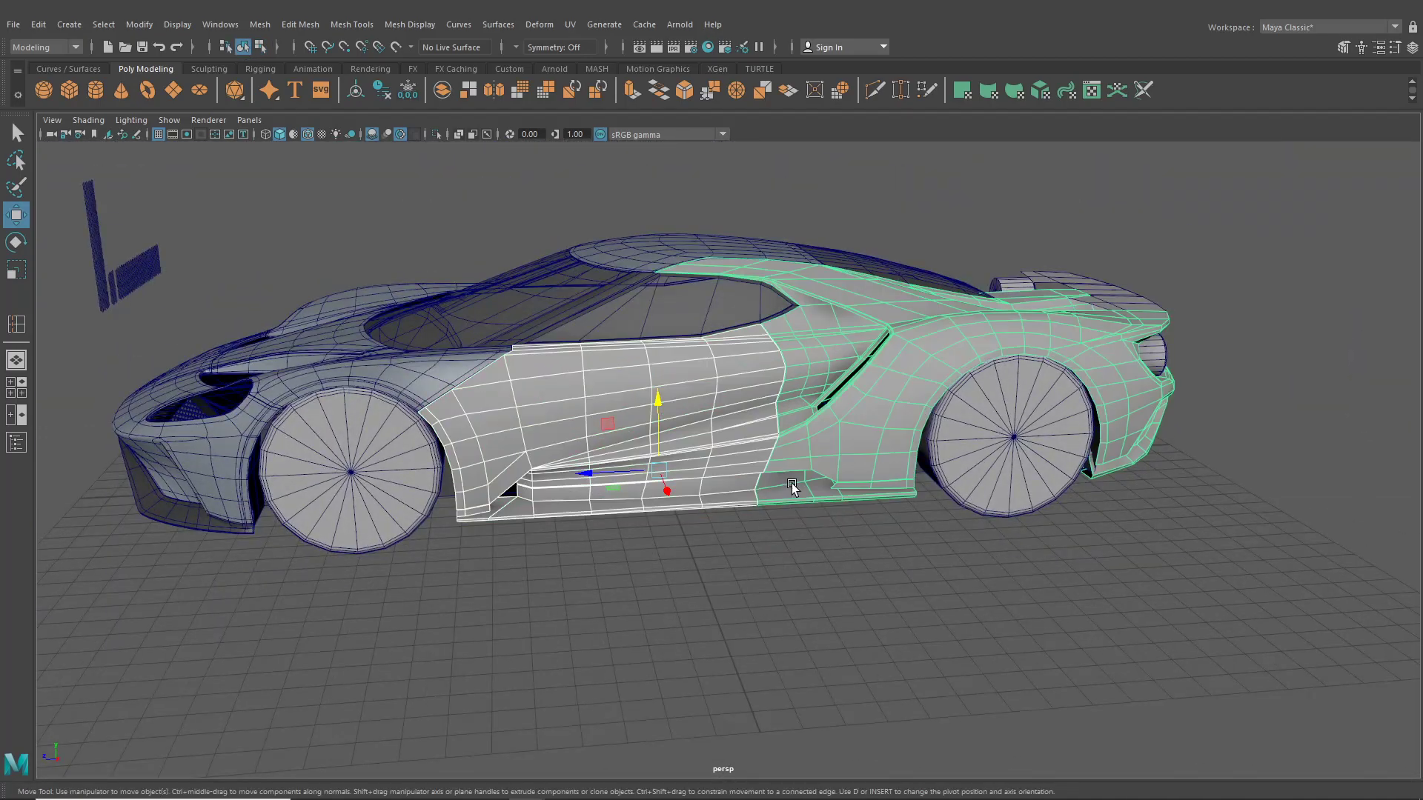
pyautogui.click(259, 25)
pyautogui.click(295, 90)
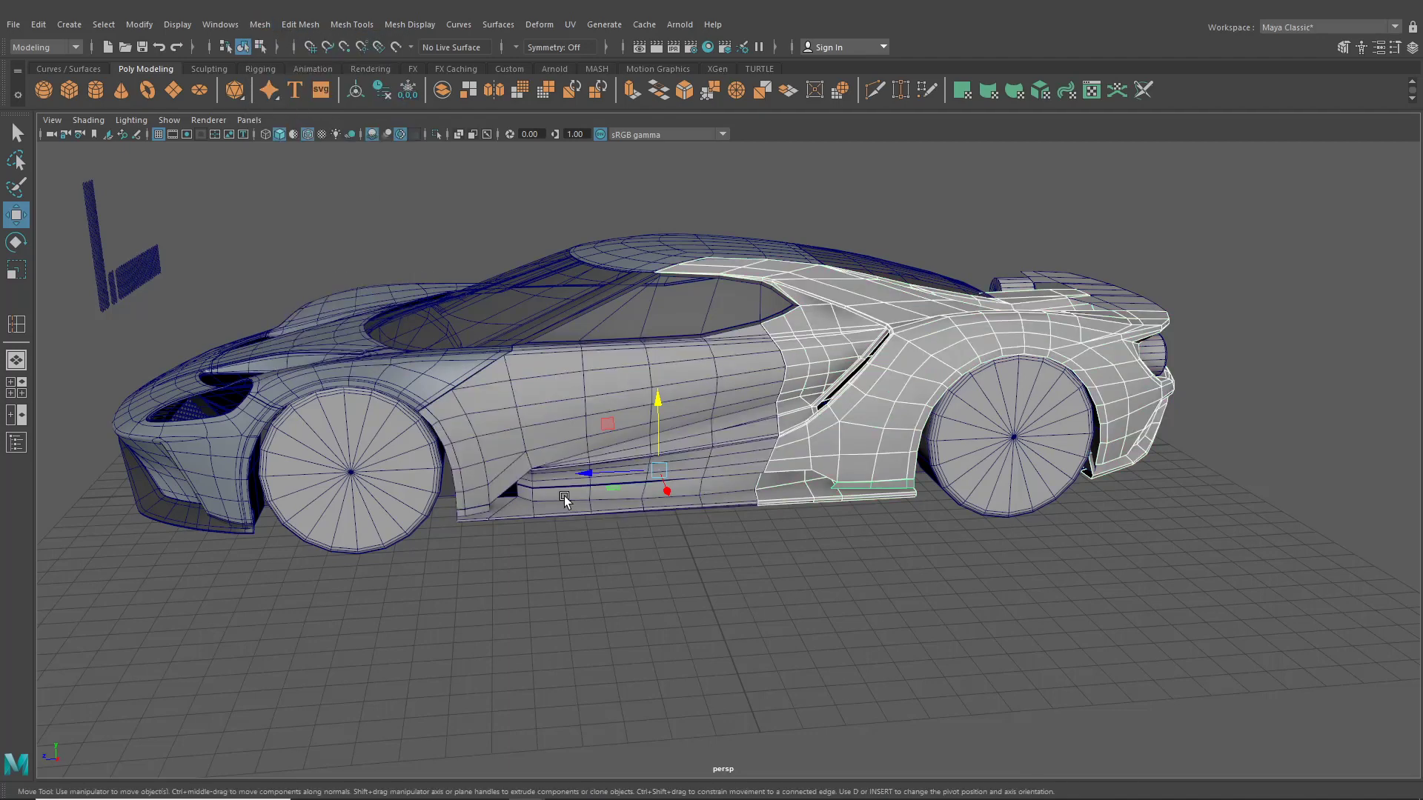
pyautogui.click(806, 483)
pyautogui.click(822, 435)
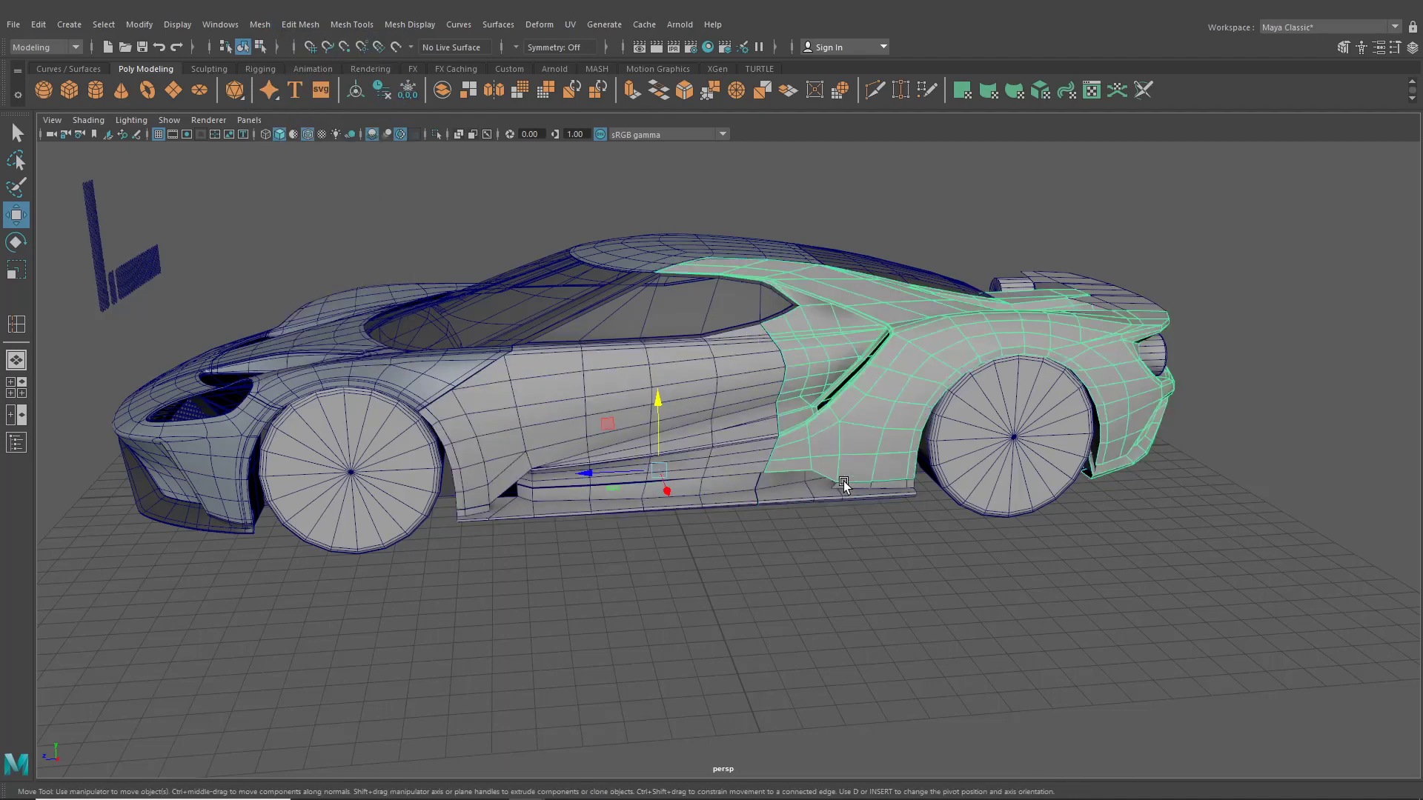
pyautogui.click(852, 489)
pyautogui.click(529, 562)
# - Select the separated sill below the door, apply Duplicate Special to it and deselect
pyautogui.scroll(-3, 529, 561)
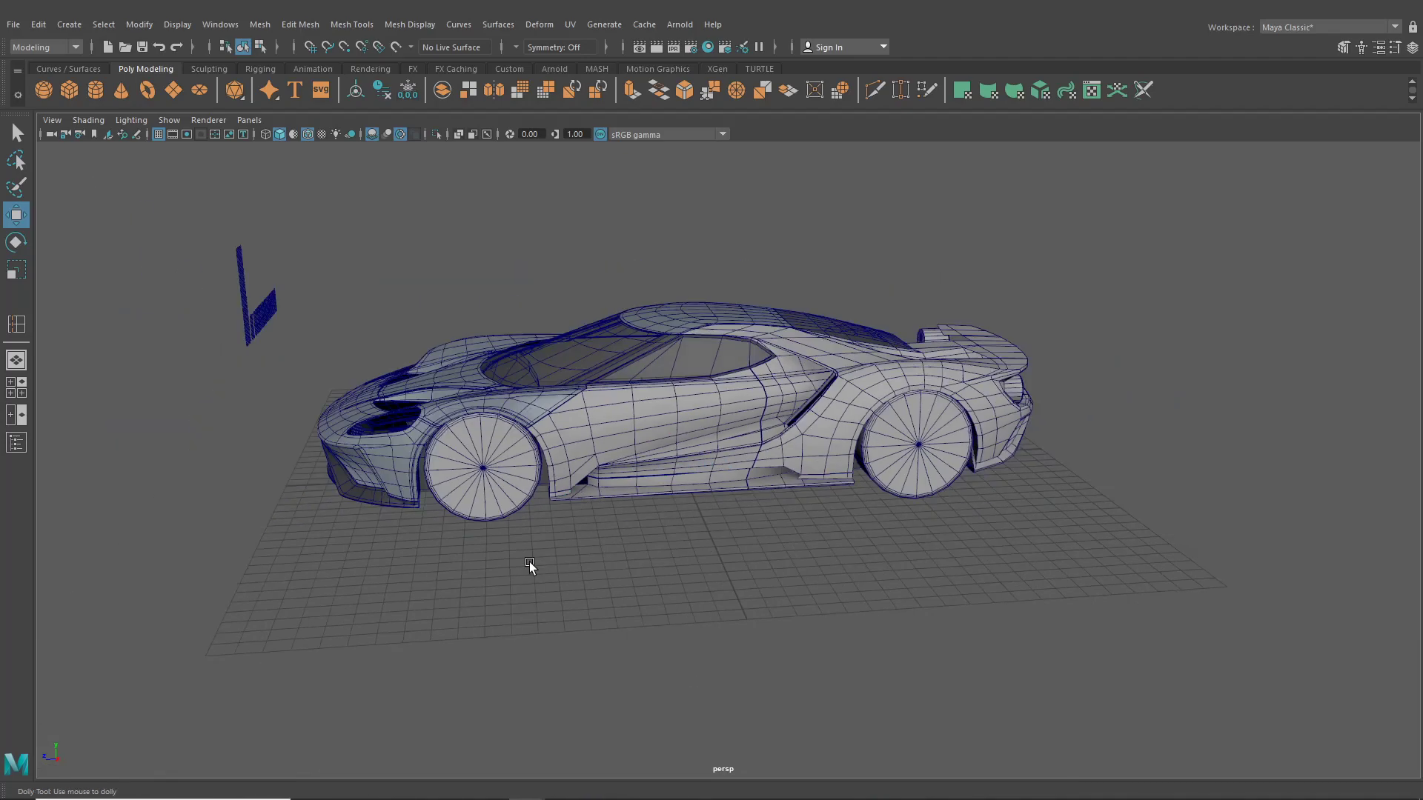
pyautogui.keyDown('alt'); pyautogui.moveTo(529, 562); pyautogui.dragTo(564, 552); pyautogui.keyUp('alt')
pyautogui.scroll(2, 563, 552)
pyautogui.scroll(5, 563, 553)
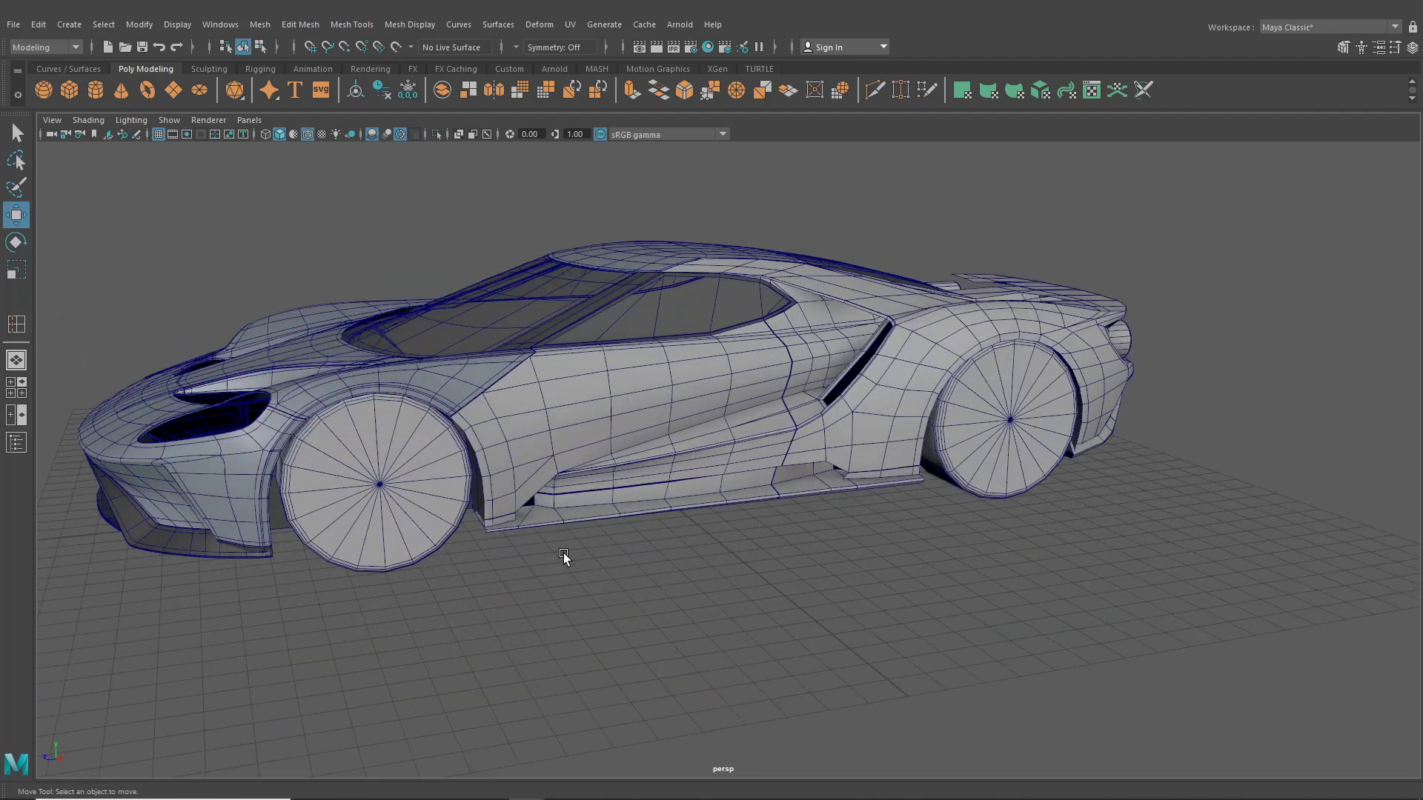
pyautogui.click(590, 523)
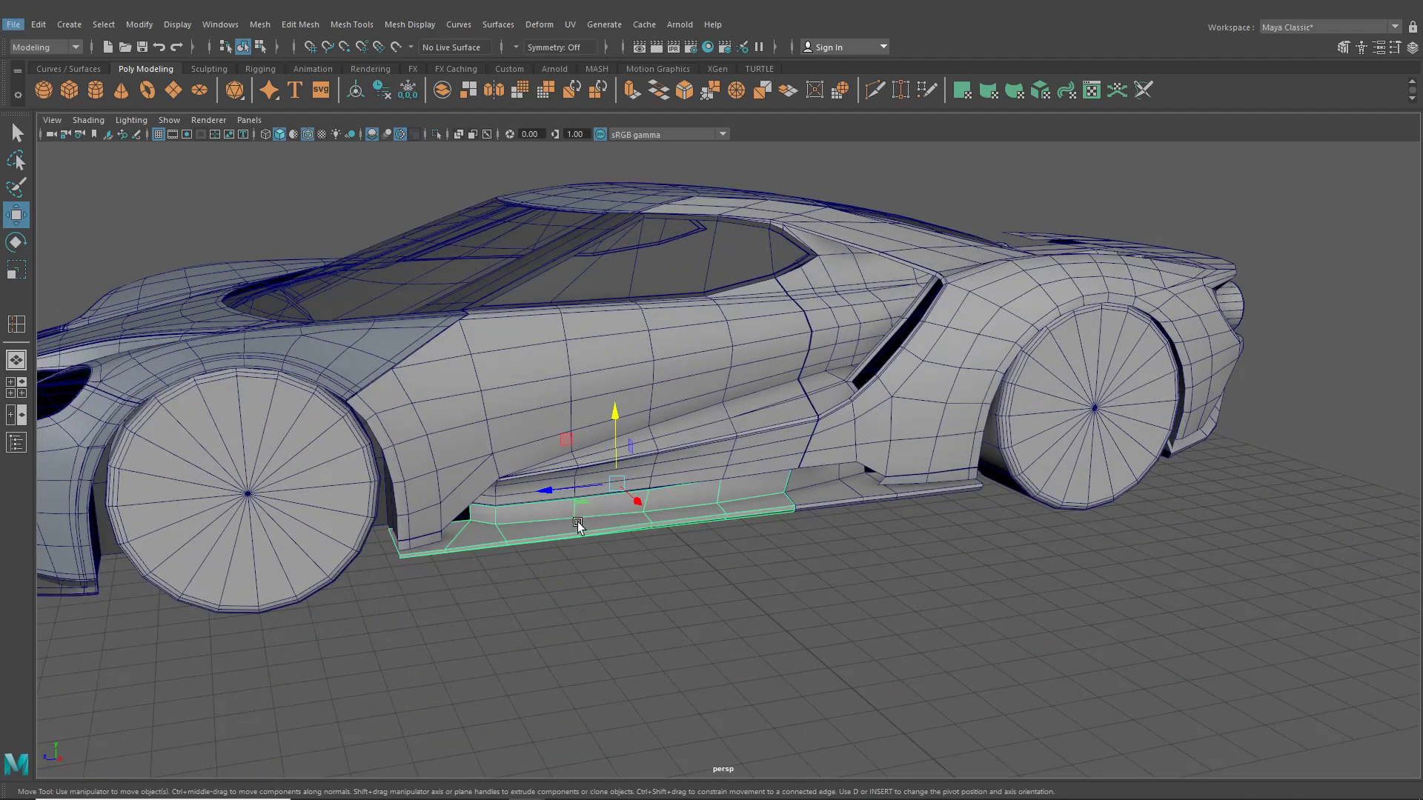
pyautogui.keyDown('alt'); pyautogui.moveTo(564, 486); pyautogui.dragTo(662, 458, button='middle'); pyautogui.keyUp('alt')
pyautogui.scroll(2, 662, 458)
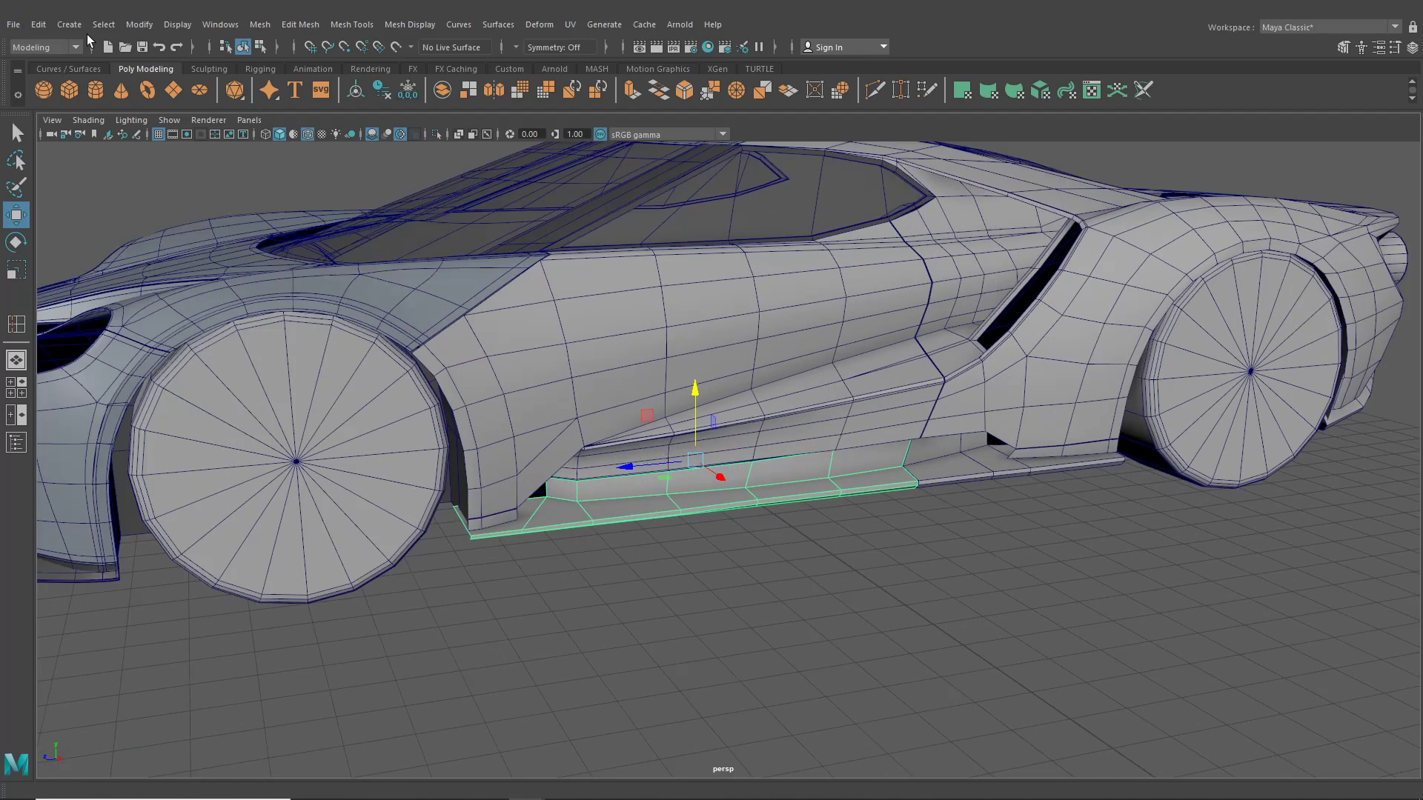
pyautogui.click(39, 24)
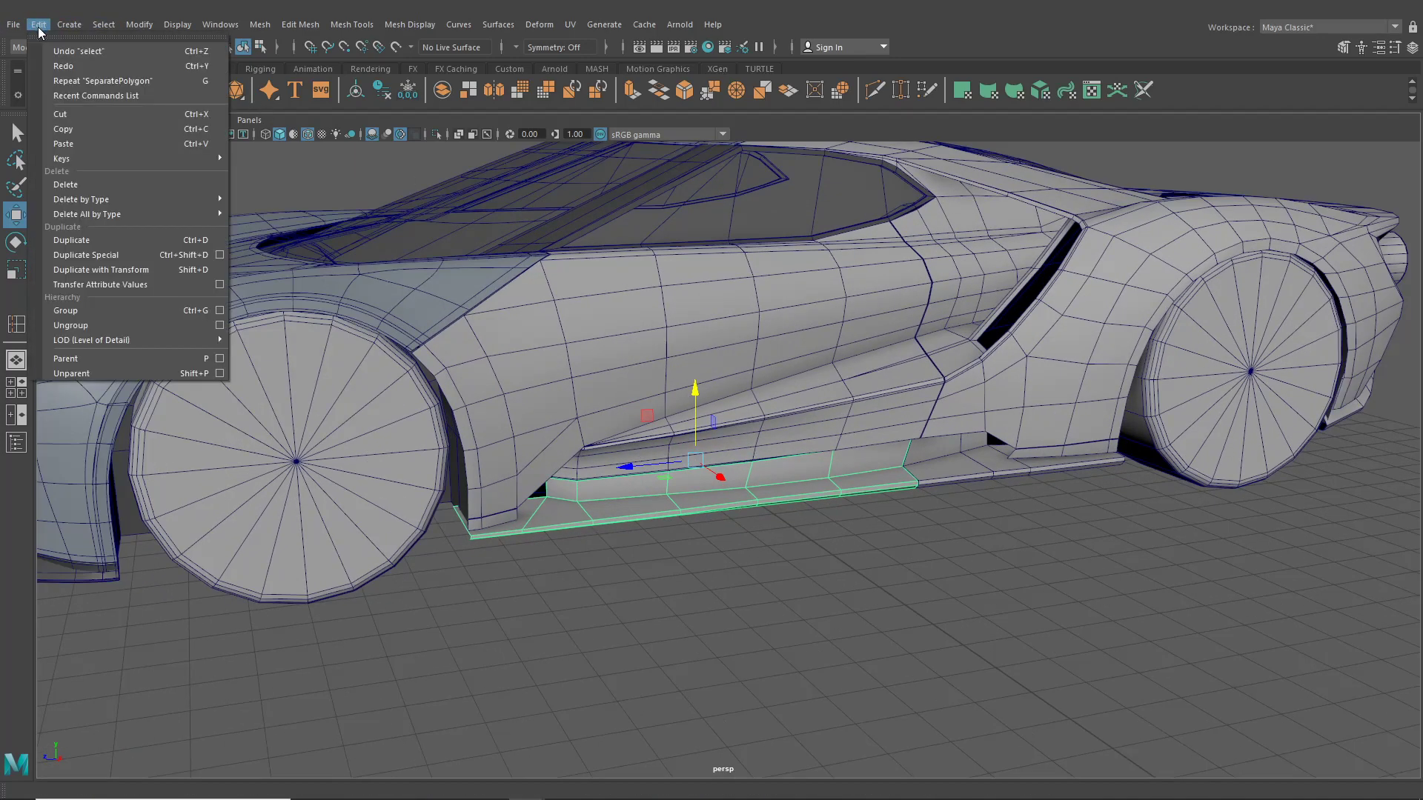
pyautogui.click(132, 255)
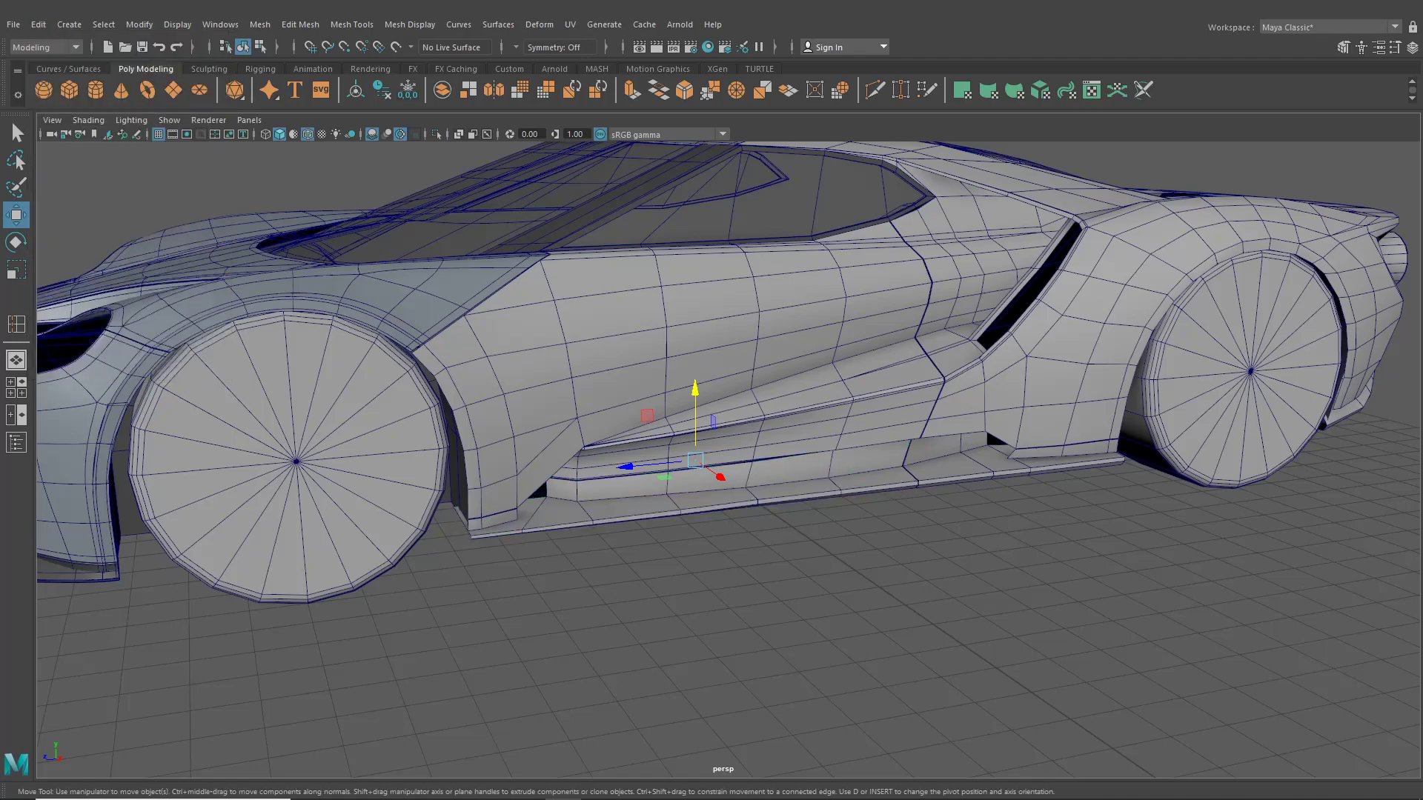
# - Select the outer lower border edges of the sill below the door and extrude them inward beneath the car
pyautogui.keyDown('alt'); pyautogui.moveTo(650, 338); pyautogui.dragTo(743, 363); pyautogui.keyUp('alt')
pyautogui.scroll(3, 711, 393)
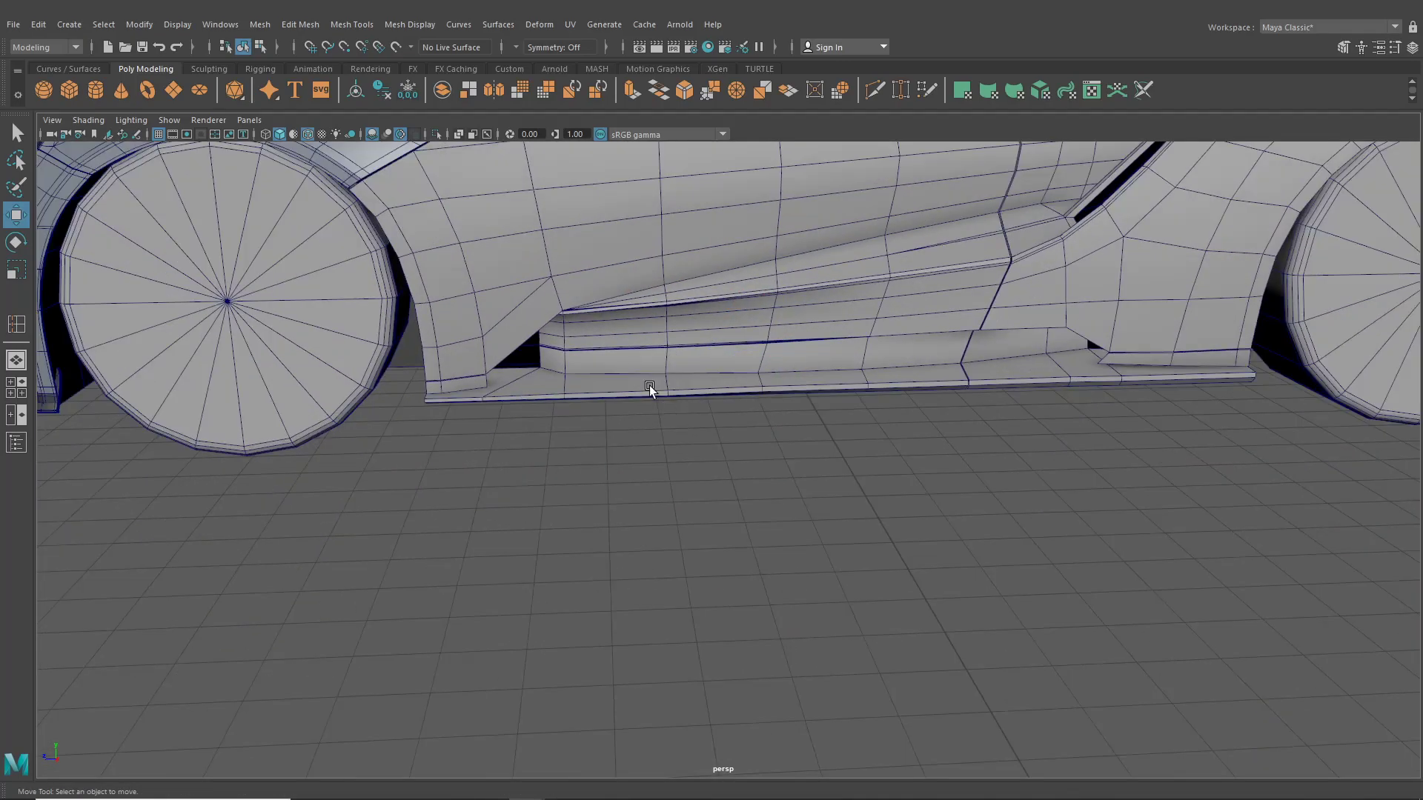
pyautogui.click(672, 395)
pyautogui.keyDown('alt'); pyautogui.moveTo(672, 395); pyautogui.dragTo(724, 317); pyautogui.keyUp('alt')
pyautogui.moveTo(726, 300); pyautogui.dragTo(584, 289, button='right')
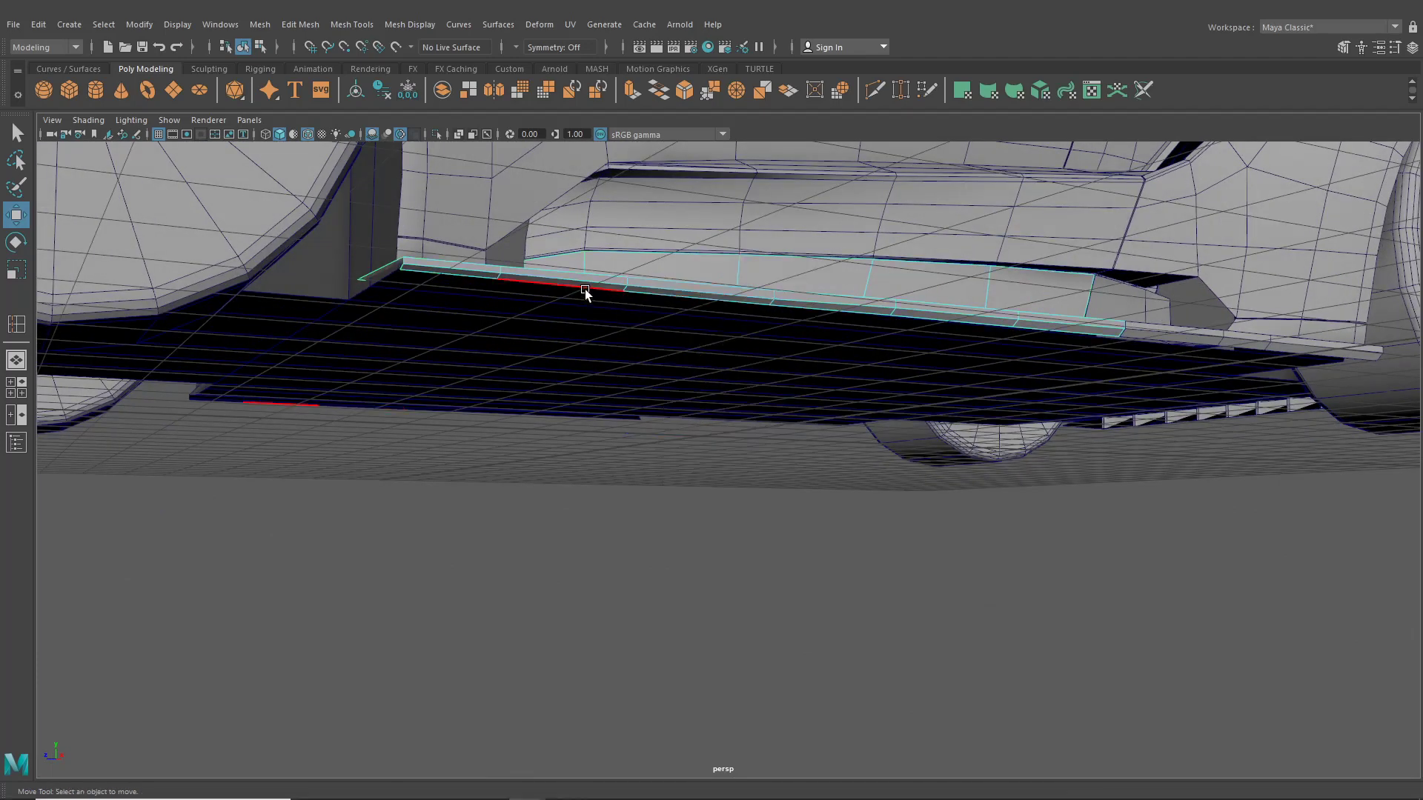
pyautogui.click(486, 281)
pyautogui.keyDown('shift'); pyautogui.click(540, 283); pyautogui.keyUp('shift')
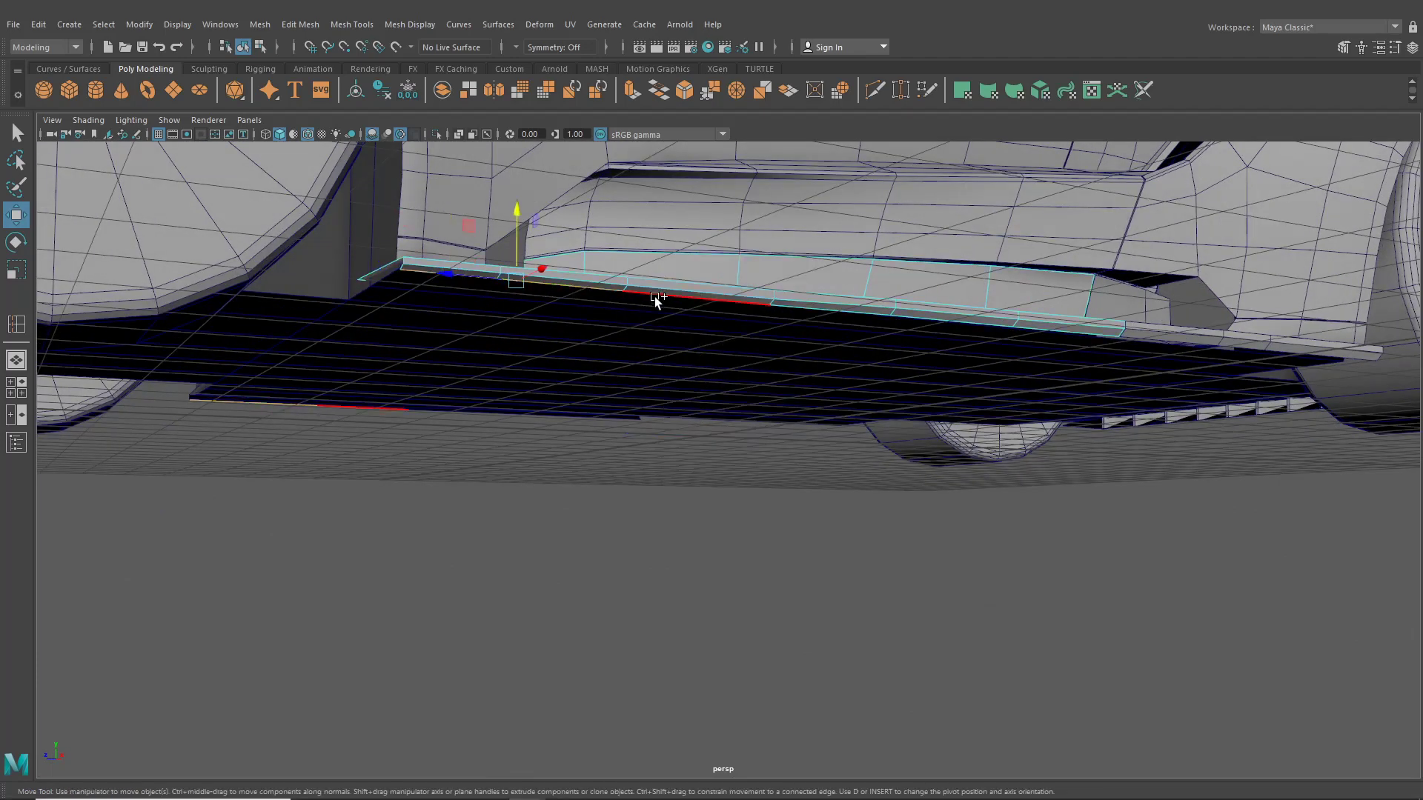
pyautogui.keyDown('shift'); pyautogui.click(652, 298); pyautogui.keyUp('shift')
pyautogui.keyDown('shift'); pyautogui.click(776, 304); pyautogui.keyUp('shift')
pyautogui.keyDown('shift'); pyautogui.click(926, 315); pyautogui.keyUp('shift')
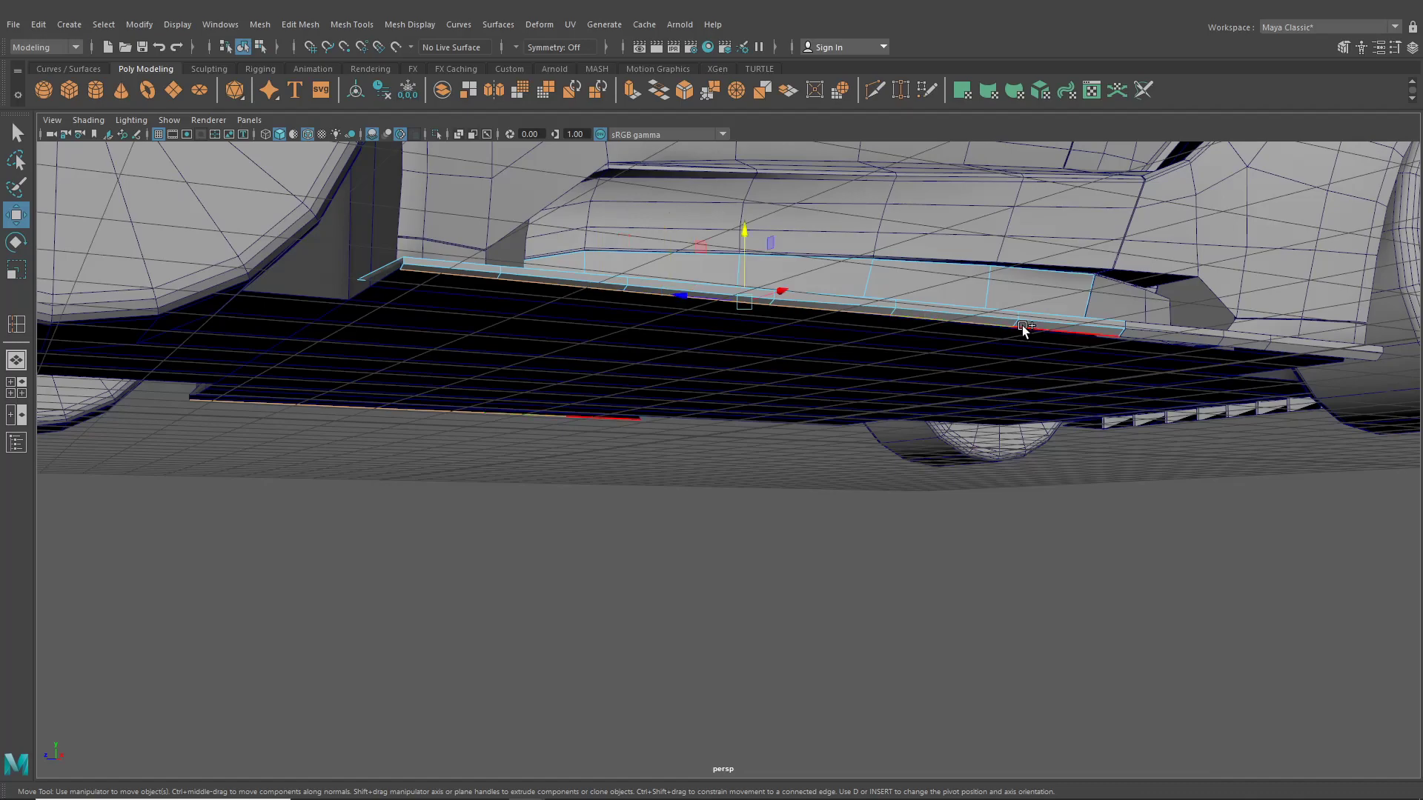
pyautogui.keyDown('shift'); pyautogui.click(1021, 326); pyautogui.keyUp('shift')
pyautogui.hotkey('ctrl', 'e')
pyautogui.keyDown('alt'); pyautogui.moveTo(1184, 262); pyautogui.dragTo(683, 470); pyautogui.keyUp('alt')
# - Insert an edge loop along the sill's top surface close to its outer edge
pyautogui.click(346, 26)
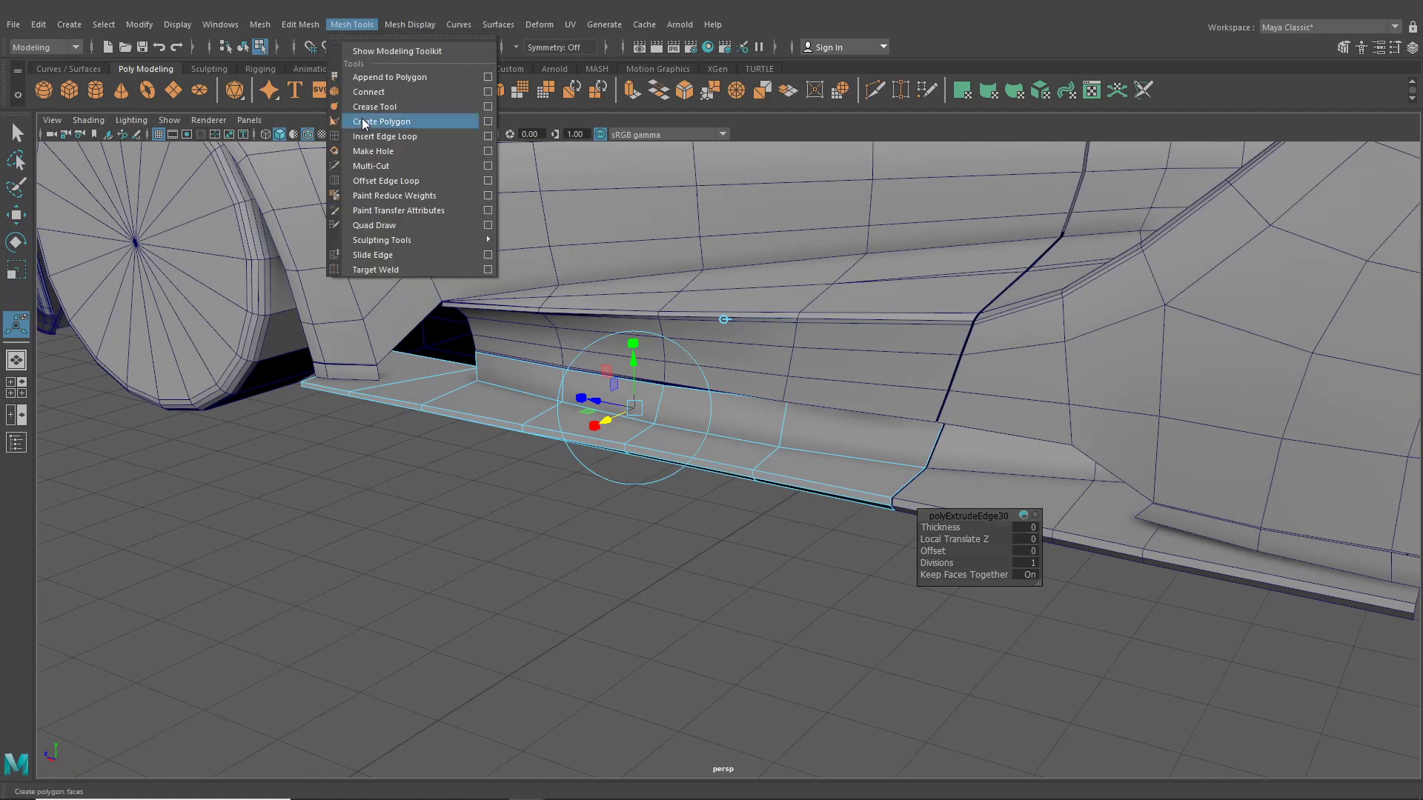
pyautogui.click(379, 136)
pyautogui.keyDown('alt'); pyautogui.moveTo(778, 386); pyautogui.dragTo(743, 308); pyautogui.keyUp('alt')
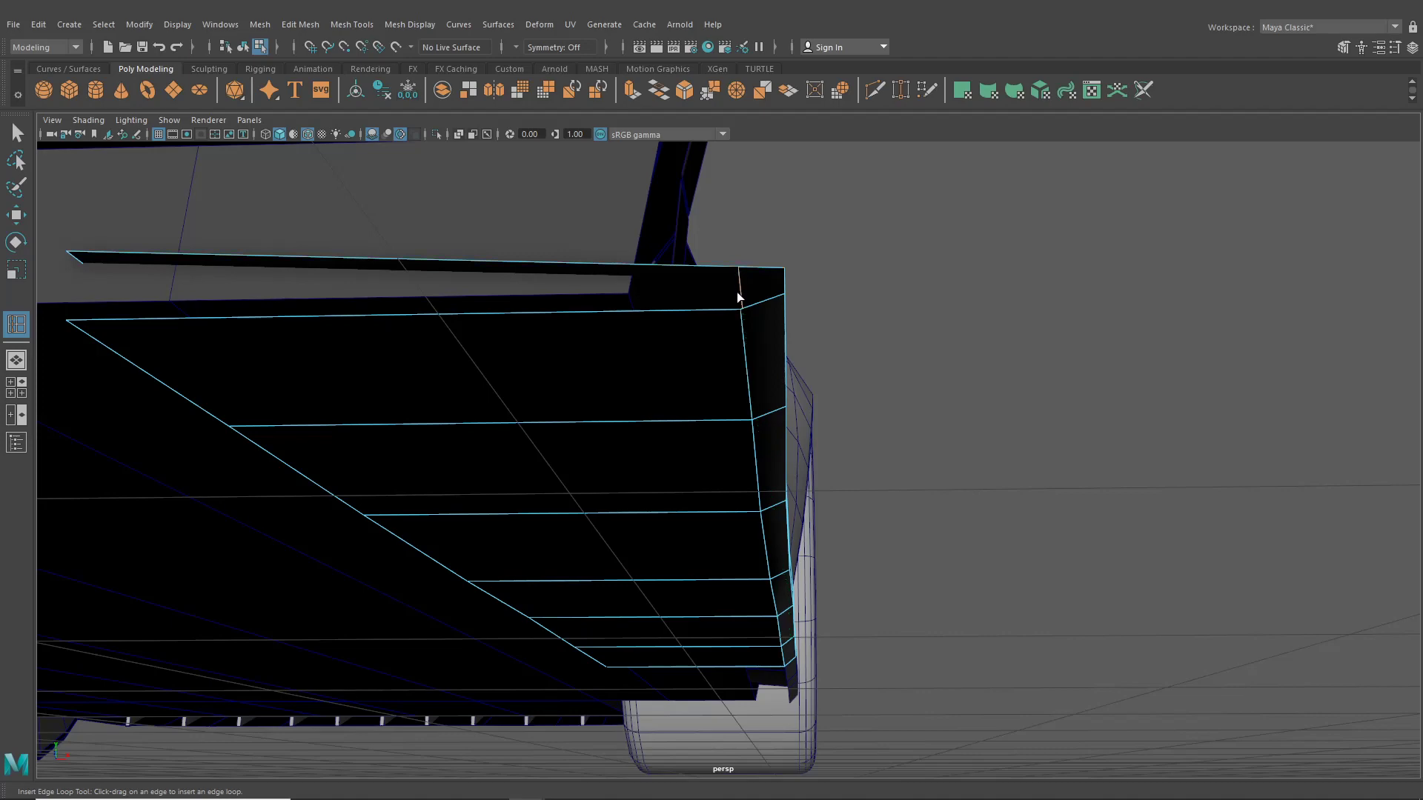
pyautogui.keyDown('alt'); pyautogui.moveTo(746, 273); pyautogui.dragTo(578, 407); pyautogui.keyUp('alt')
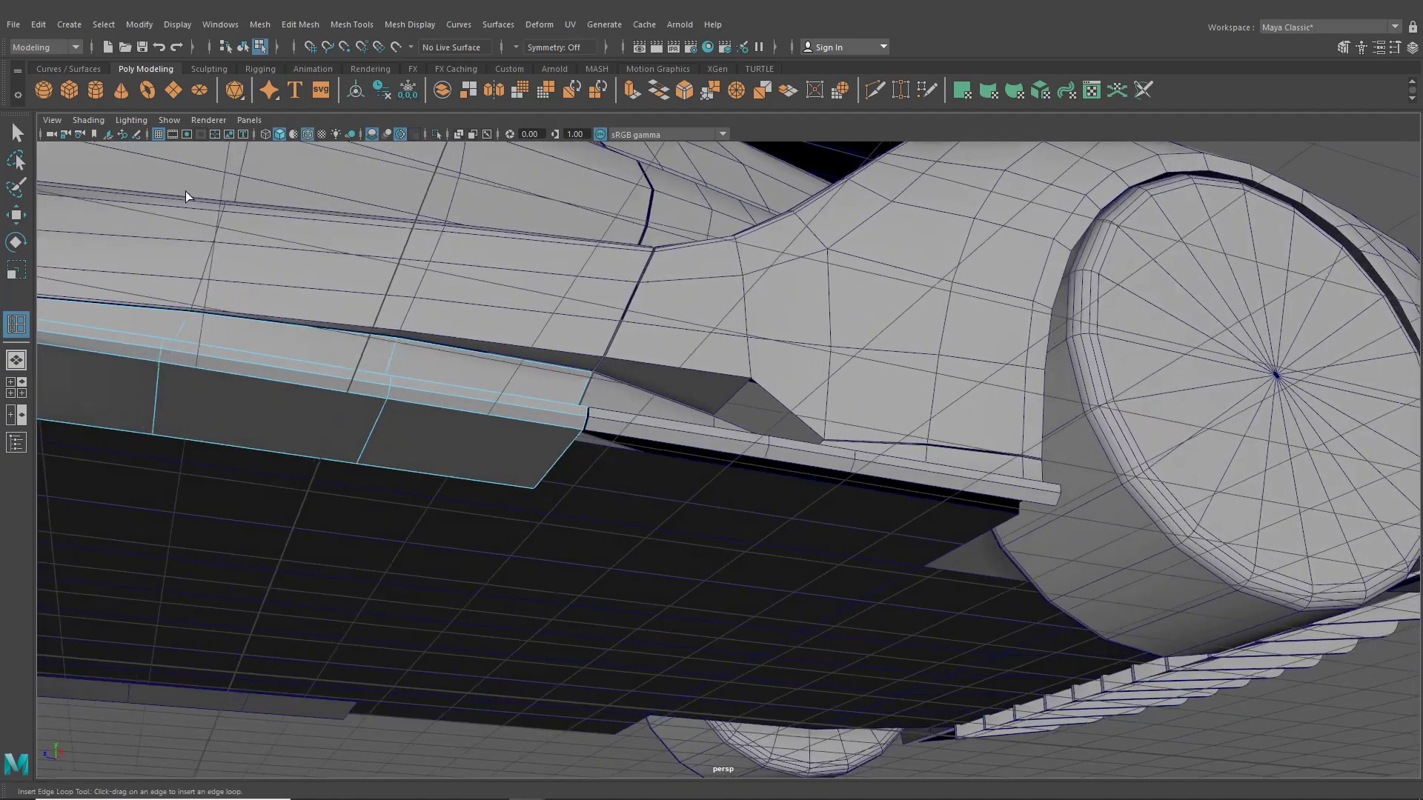
# - Bridge the short open edges at the sill's front outer corner behind the front wheel
pyautogui.click(17, 133)
pyautogui.keyDown('alt'); pyautogui.moveTo(393, 306); pyautogui.dragTo(510, 461); pyautogui.keyUp('alt')
pyautogui.rightClick(499, 376)
pyautogui.moveTo(507, 381); pyautogui.dragTo(499, 338, button='right')
pyautogui.keyDown('alt'); pyautogui.moveTo(508, 409); pyautogui.dragTo(632, 555); pyautogui.keyUp('alt')
pyautogui.moveTo(643, 503)
pyautogui.keyDown('alt'); pyautogui.mouseDown(button='middle')
pyautogui.moveTo(647, 487)
pyautogui.moveTo(631, 504)
pyautogui.mouseUp(button='middle'); pyautogui.keyUp('alt')
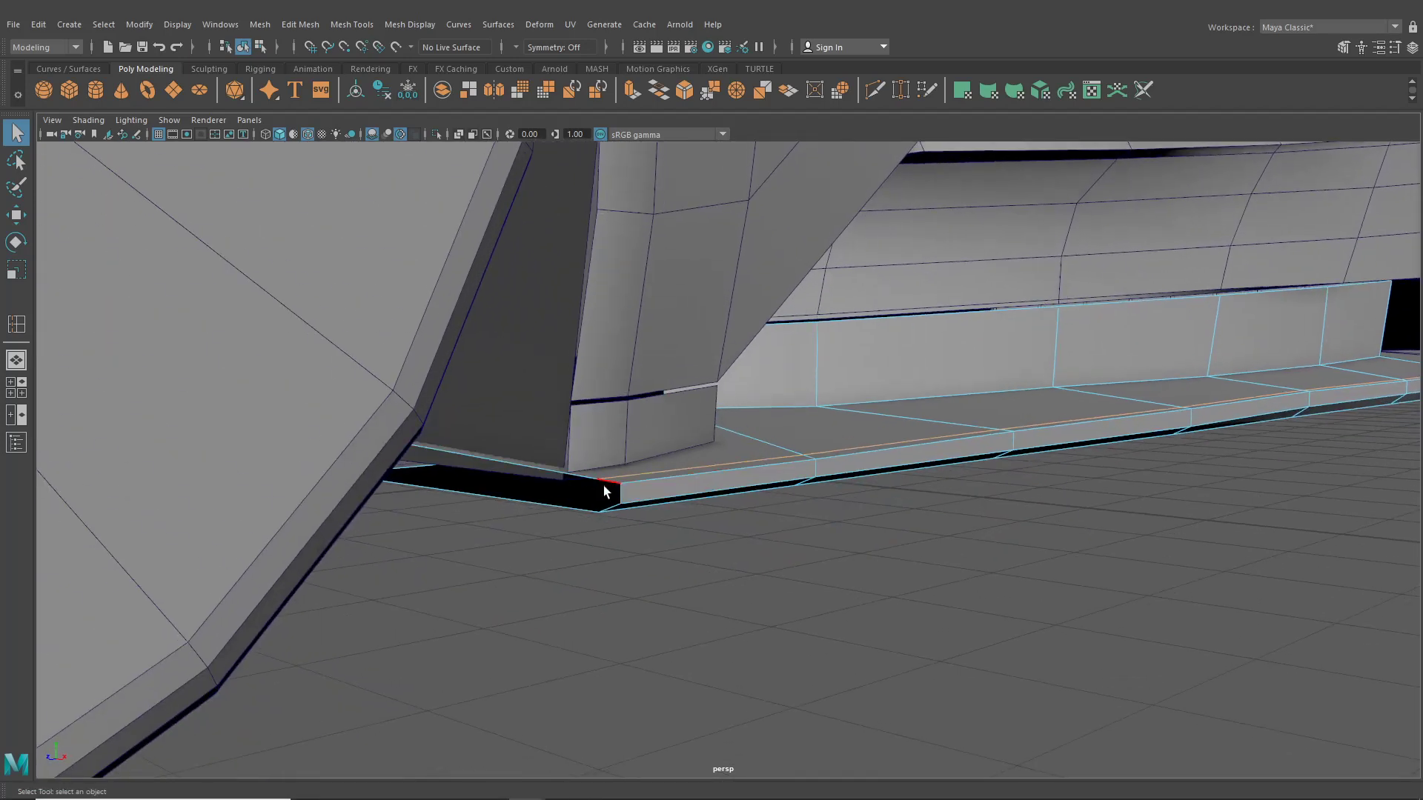
pyautogui.click(300, 21)
pyautogui.click(329, 92)
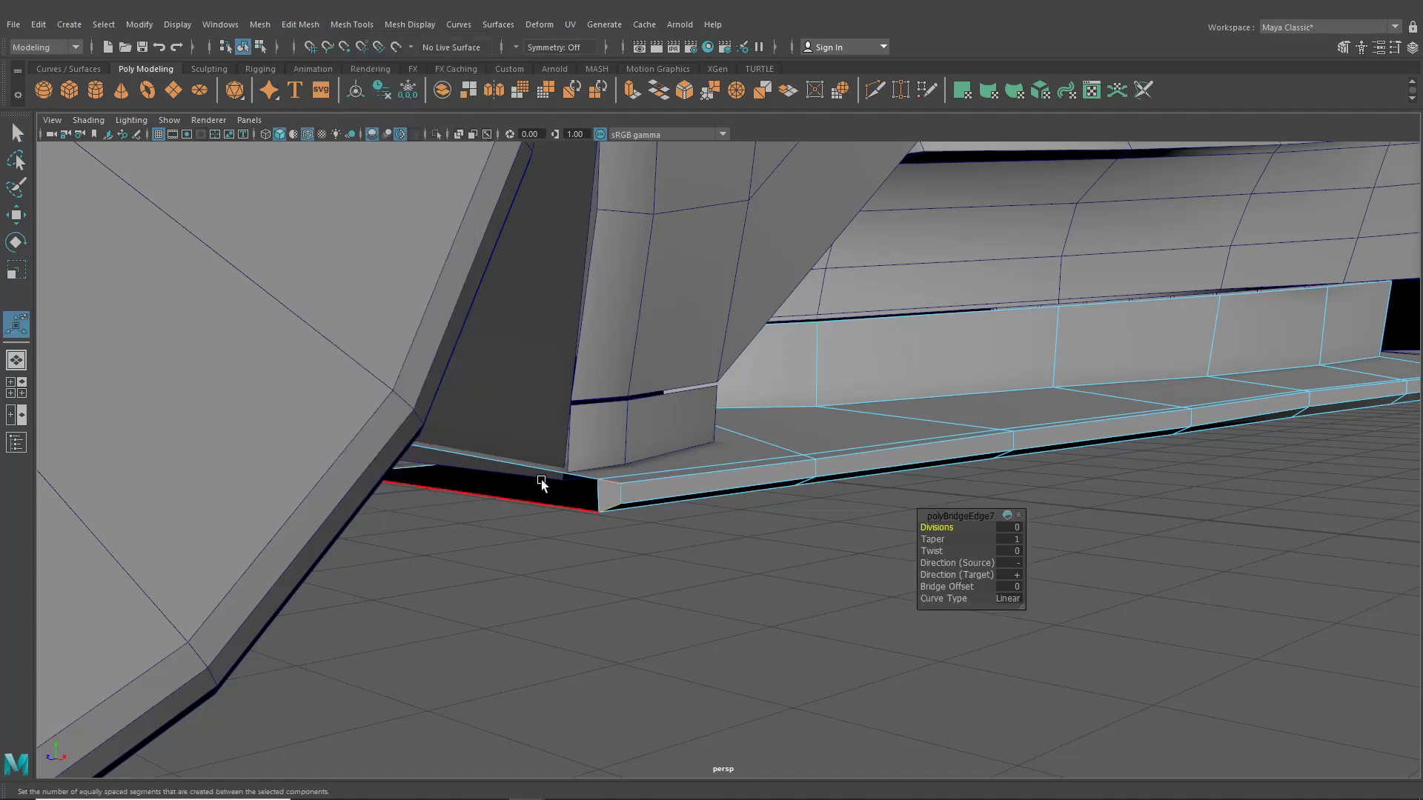
# - Bridge the long upper and lower edges across the sill's open front end
pyautogui.click(541, 476)
pyautogui.keyDown('shift'); pyautogui.click(541, 497); pyautogui.keyUp('shift')
pyautogui.press('g')
pyautogui.scroll(-4, 616, 505)
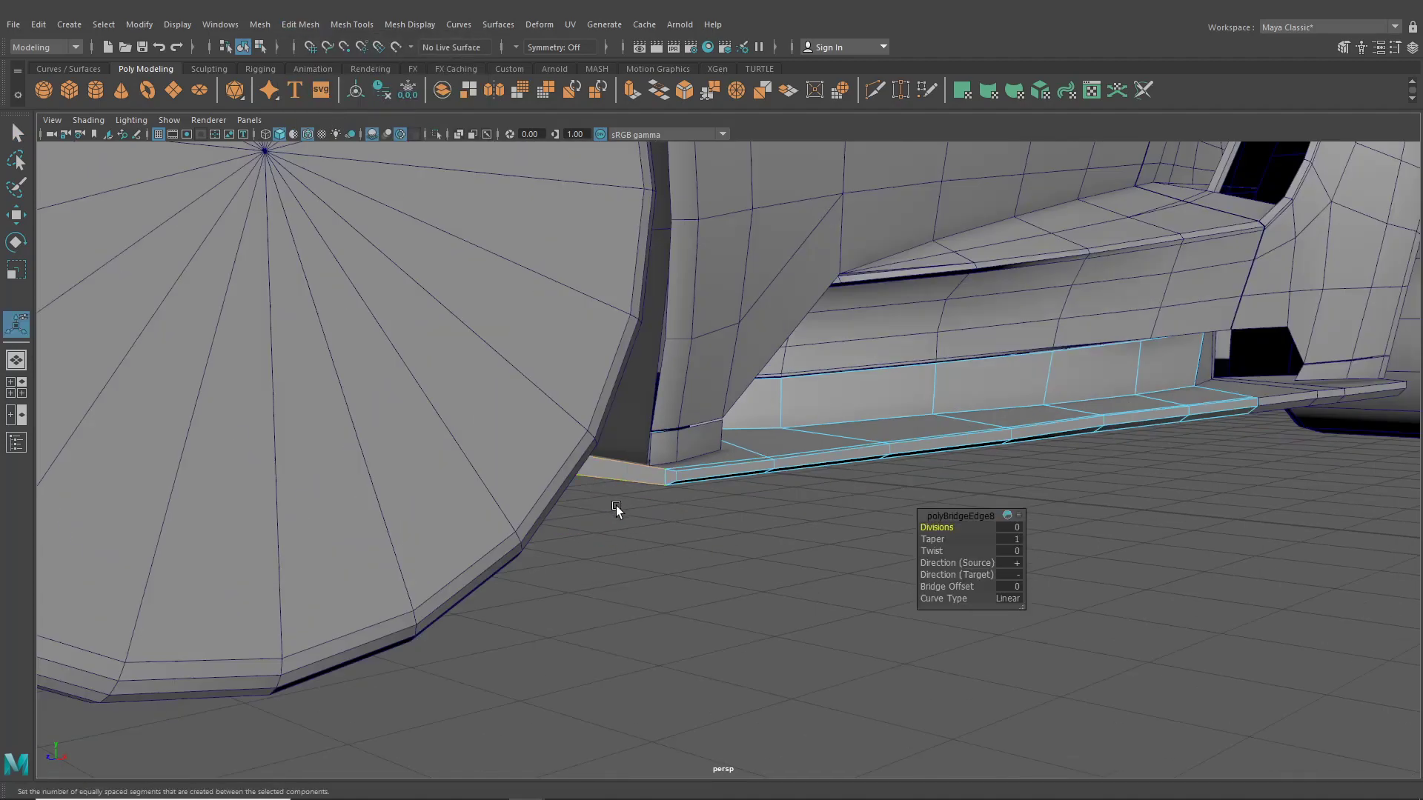
# - Isolate the sill, bridge the corner and long edges of its open rear end, and return to object selection
pyautogui.keyDown('alt'); pyautogui.moveTo(616, 505); pyautogui.dragTo(418, 501); pyautogui.keyUp('alt')
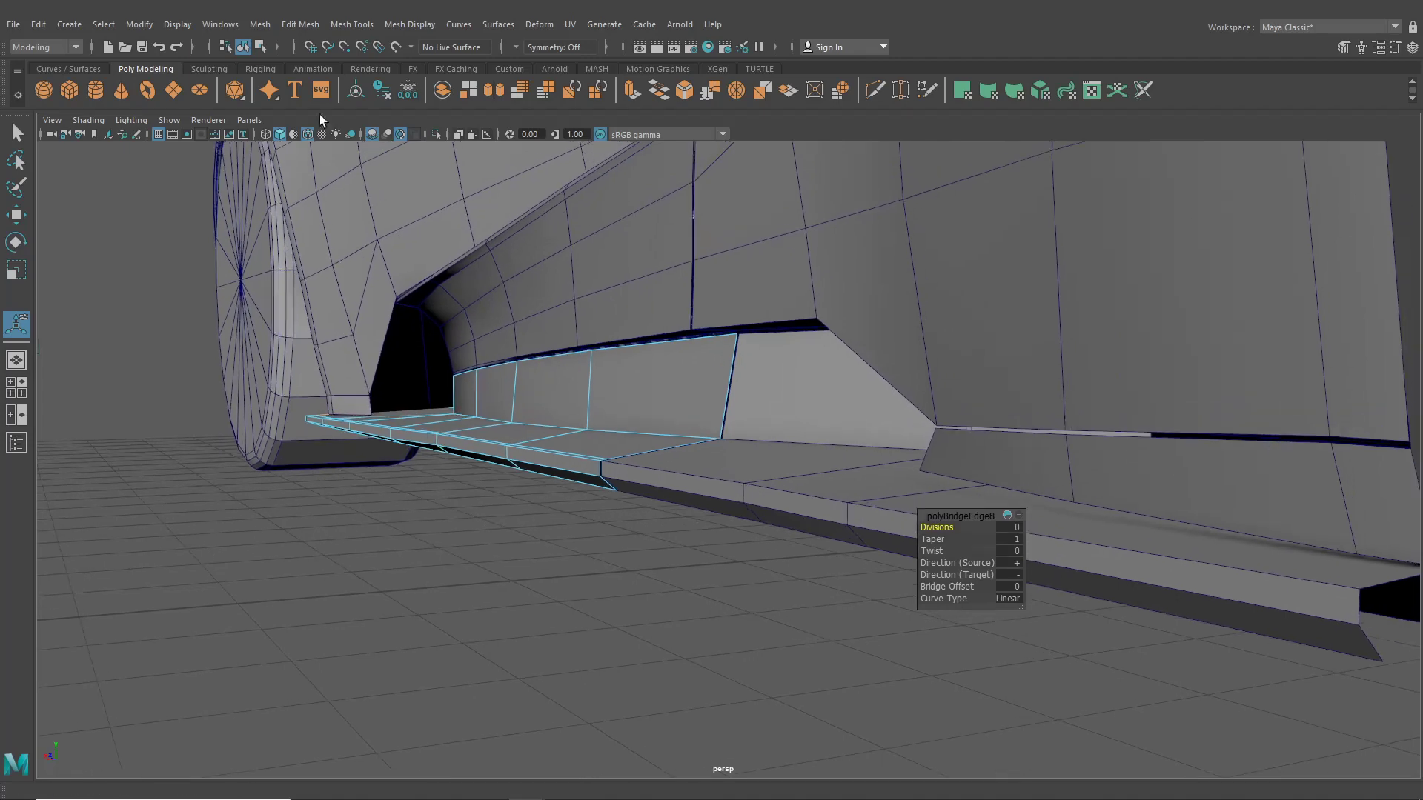
pyautogui.click(438, 135)
pyautogui.scroll(3, 501, 294)
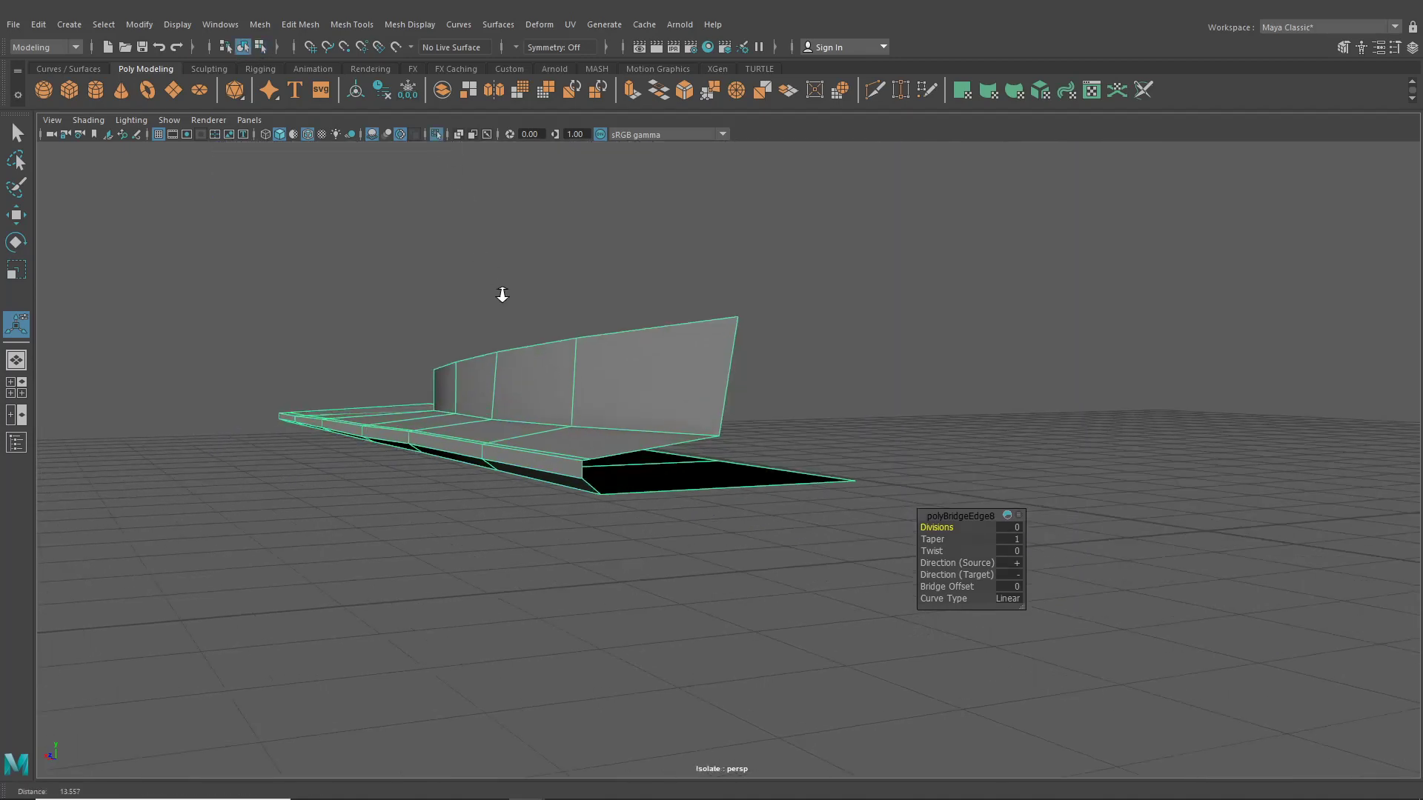
pyautogui.moveTo(549, 375); pyautogui.dragTo(549, 362, button='right')
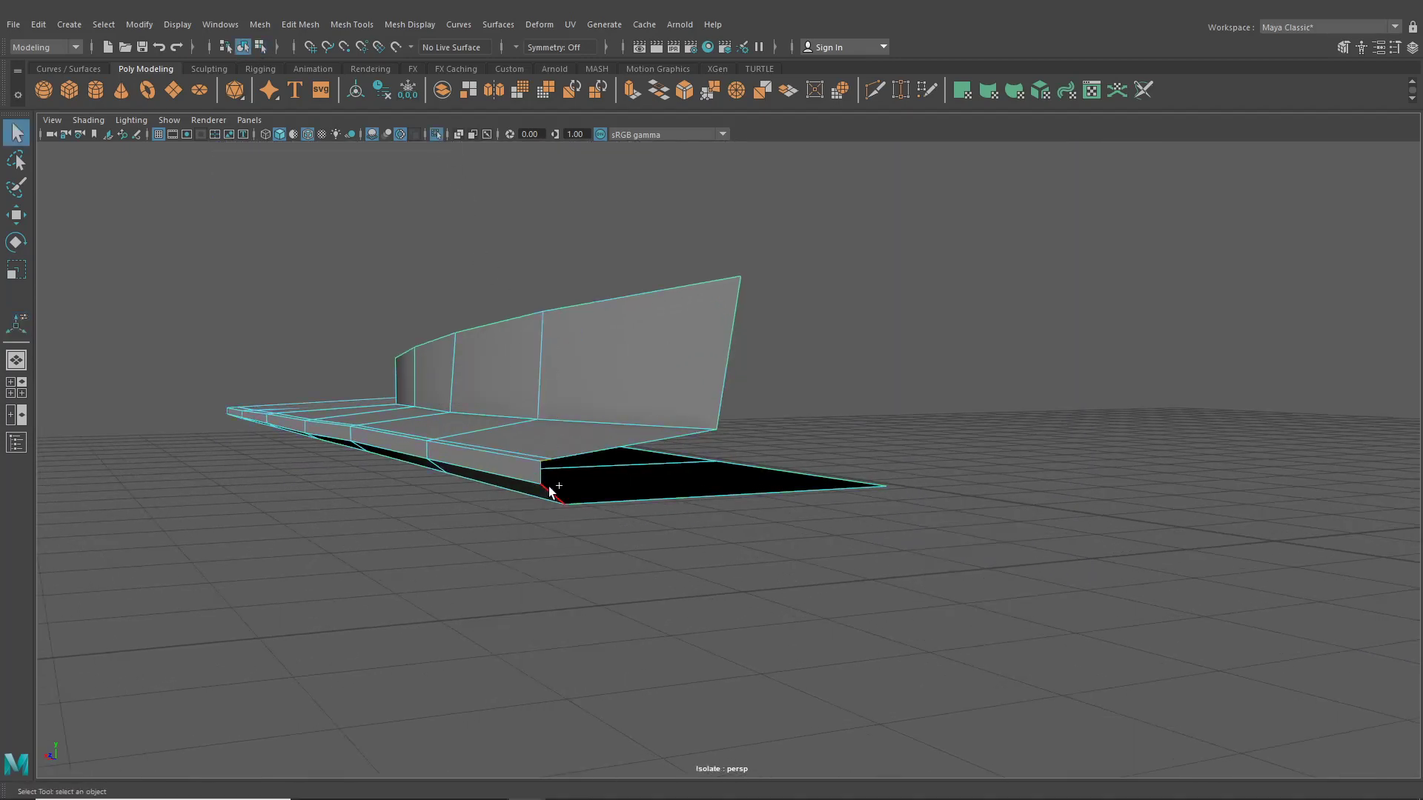
pyautogui.press('g')
pyautogui.click(585, 455)
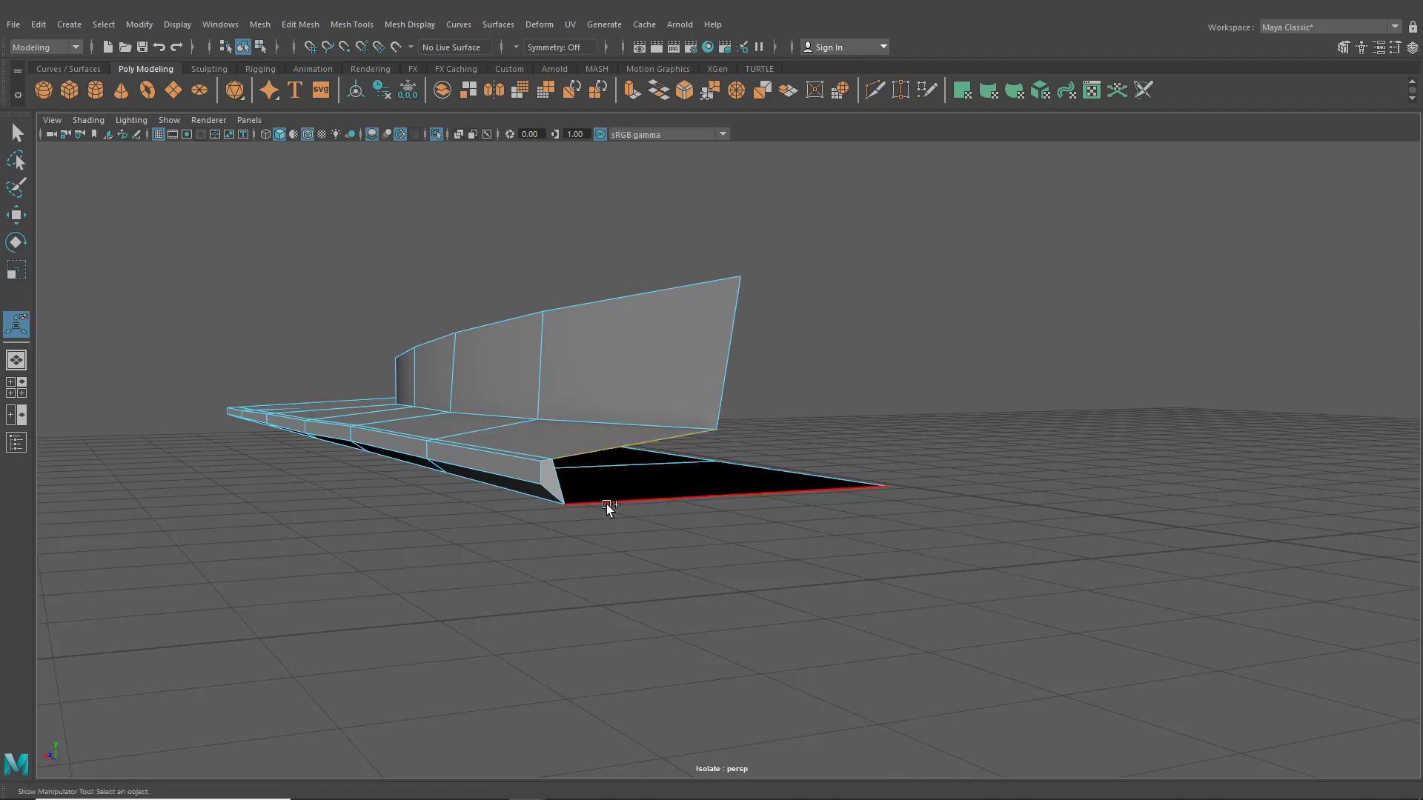
pyautogui.keyDown('shift'); pyautogui.click(606, 504); pyautogui.keyUp('shift')
pyautogui.press('g')
pyautogui.keyDown('alt'); pyautogui.moveTo(603, 455); pyautogui.dragTo(804, 493); pyautogui.keyUp('alt')
pyautogui.click(244, 47)
# - Select the sill's open inner border edges, including the upright wall's rim, and extrude them slightly inward as a narrow lip
pyautogui.keyDown('alt'); pyautogui.moveTo(607, 378); pyautogui.dragTo(788, 544); pyautogui.keyUp('alt')
pyautogui.moveTo(788, 545); pyautogui.dragTo(770, 372, button='right')
pyautogui.keyDown('alt'); pyautogui.moveTo(771, 372); pyautogui.dragTo(732, 493); pyautogui.keyUp('alt')
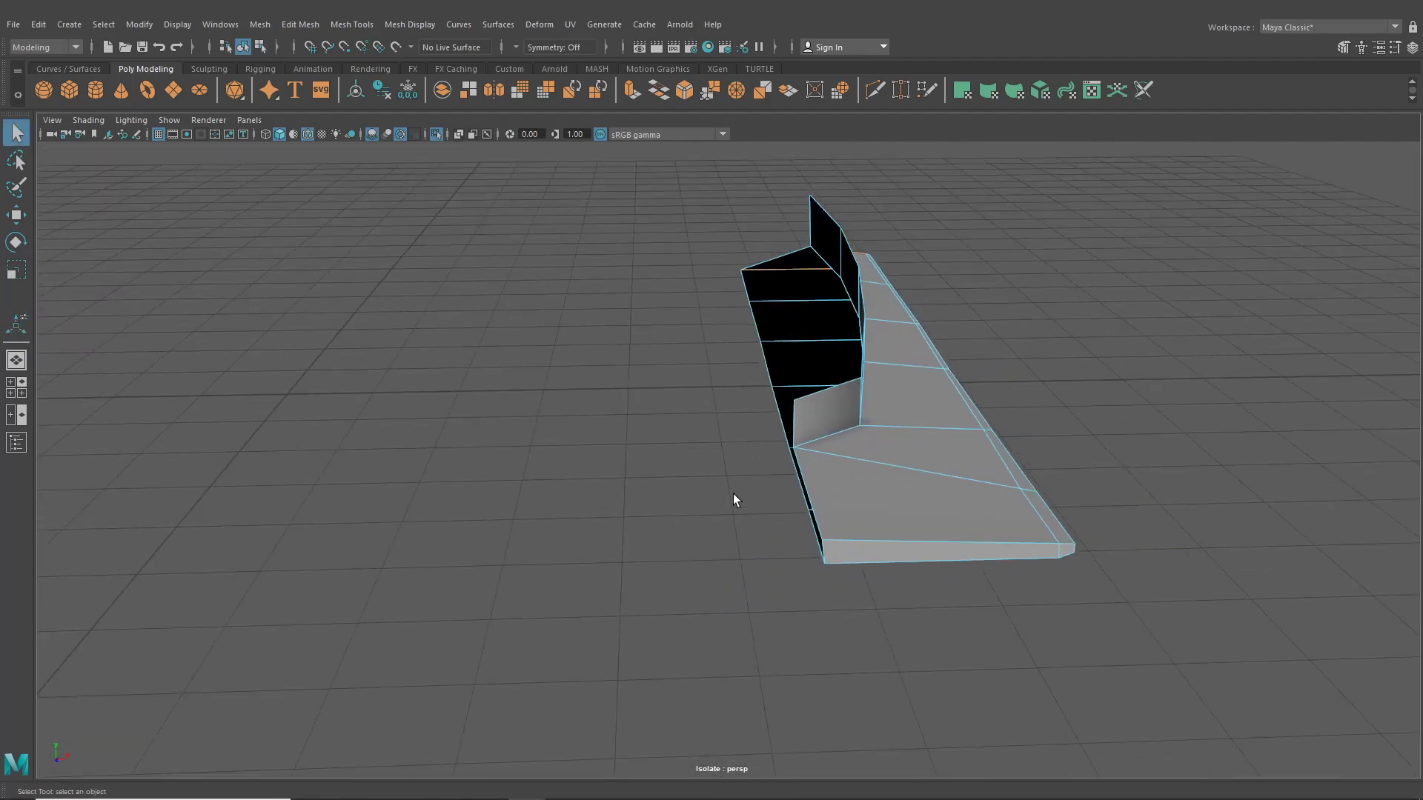
pyautogui.click(824, 481)
pyautogui.keyDown('shift'); pyautogui.click(826, 552); pyautogui.keyUp('shift')
pyautogui.keyDown('shift'); pyautogui.click(806, 516); pyautogui.keyUp('shift')
pyautogui.keyDown('alt'); pyautogui.moveTo(744, 291); pyautogui.dragTo(645, 420); pyautogui.keyUp('alt')
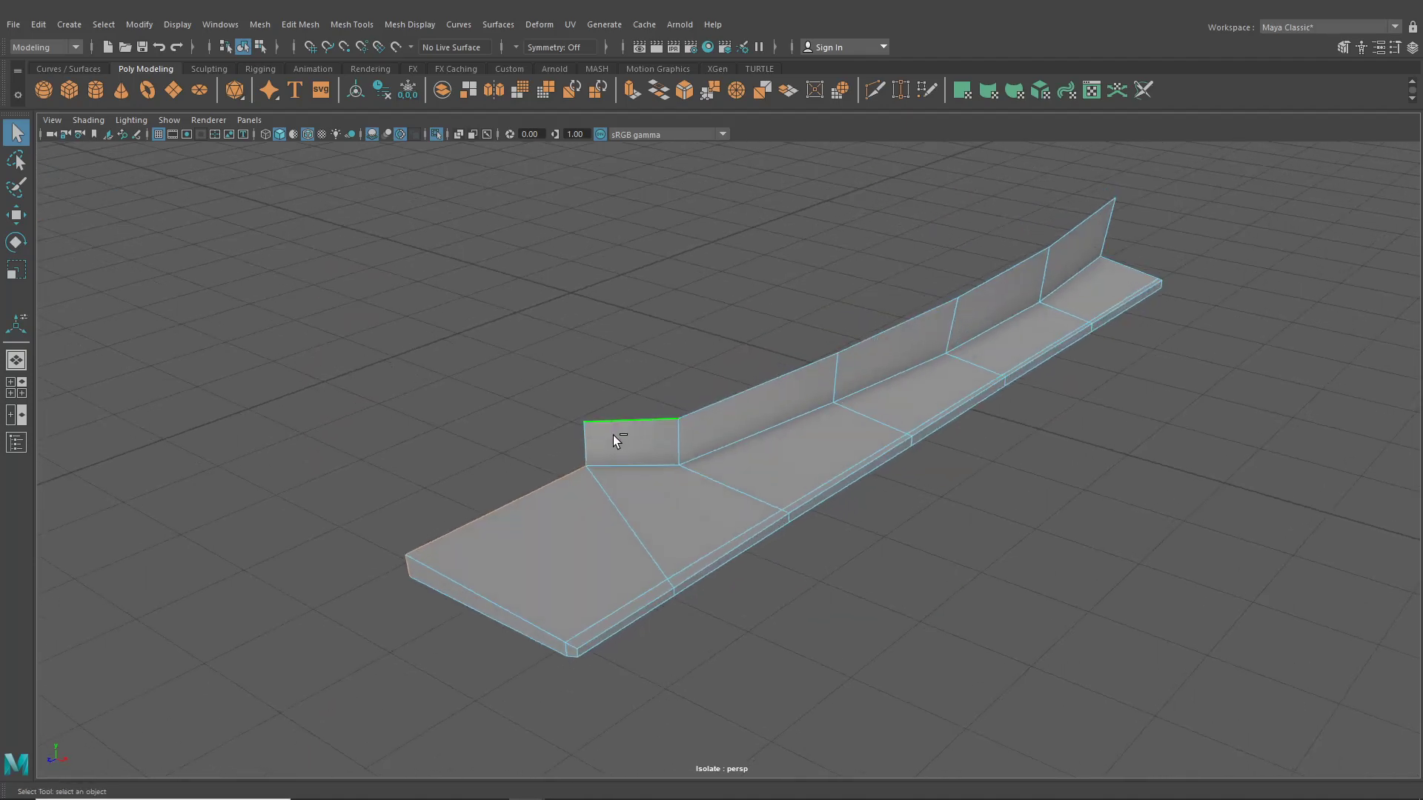
pyautogui.keyDown('alt'); pyautogui.moveTo(848, 343); pyautogui.dragTo(794, 391); pyautogui.keyUp('alt')
pyautogui.keyDown('shift'); pyautogui.click(976, 386); pyautogui.keyUp('shift')
pyautogui.keyDown('shift'); pyautogui.click(1197, 405); pyautogui.keyUp('shift')
pyautogui.keyDown('alt'); pyautogui.moveTo(1199, 406); pyautogui.dragTo(970, 409); pyautogui.keyUp('alt')
pyautogui.keyDown('alt'); pyautogui.moveTo(971, 409); pyautogui.dragTo(892, 335, button='middle'); pyautogui.keyUp('alt')
pyautogui.keyDown('alt'); pyautogui.moveTo(775, 482); pyautogui.dragTo(741, 491); pyautogui.keyUp('alt')
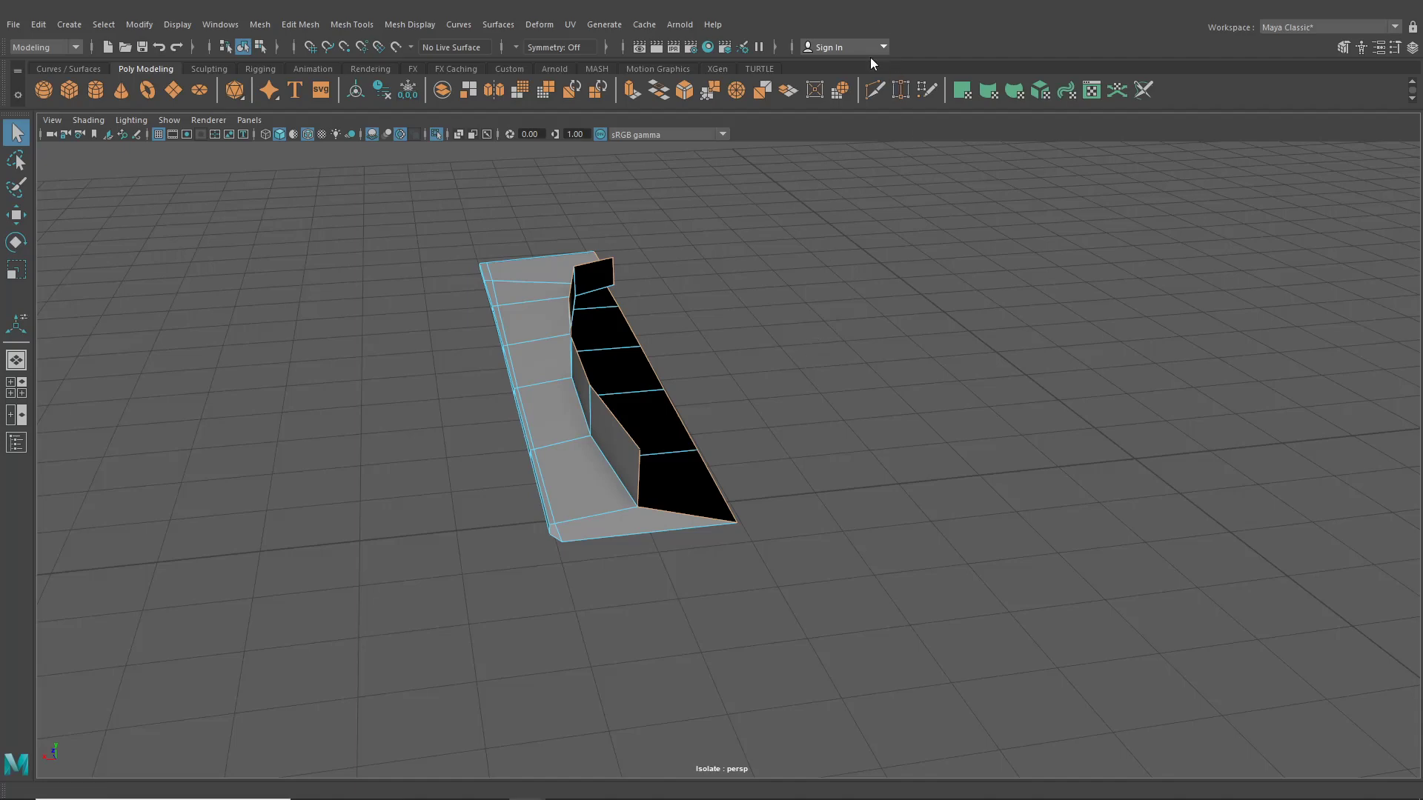
pyautogui.hotkey('ctrl', 'e')
pyautogui.click(694, 173)
pyautogui.keyDown('alt'); pyautogui.moveTo(686, 280); pyautogui.dragTo(726, 358, button='middle'); pyautogui.keyUp('alt')
pyautogui.scroll(3, 726, 358)
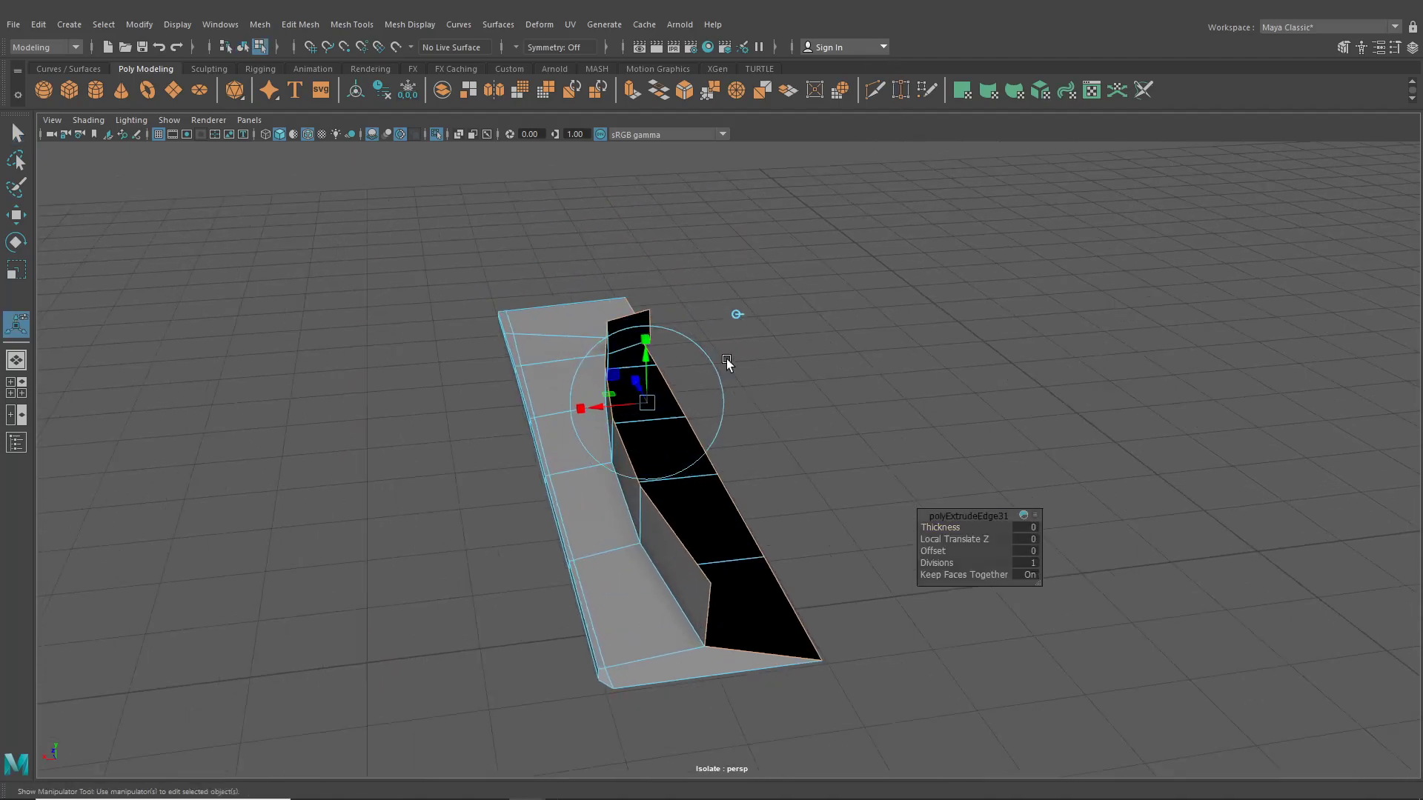
pyautogui.moveTo(588, 400); pyautogui.dragTo(591, 402)
pyautogui.keyDown('alt'); pyautogui.moveTo(590, 401); pyautogui.dragTo(734, 456); pyautogui.keyUp('alt')
pyautogui.scroll(5, 837, 387)
pyautogui.keyDown('alt'); pyautogui.moveTo(734, 457); pyautogui.dragTo(615, 399, button='middle'); pyautogui.keyUp('alt')
pyautogui.moveTo(1267, 522); pyautogui.dragTo(1268, 514)
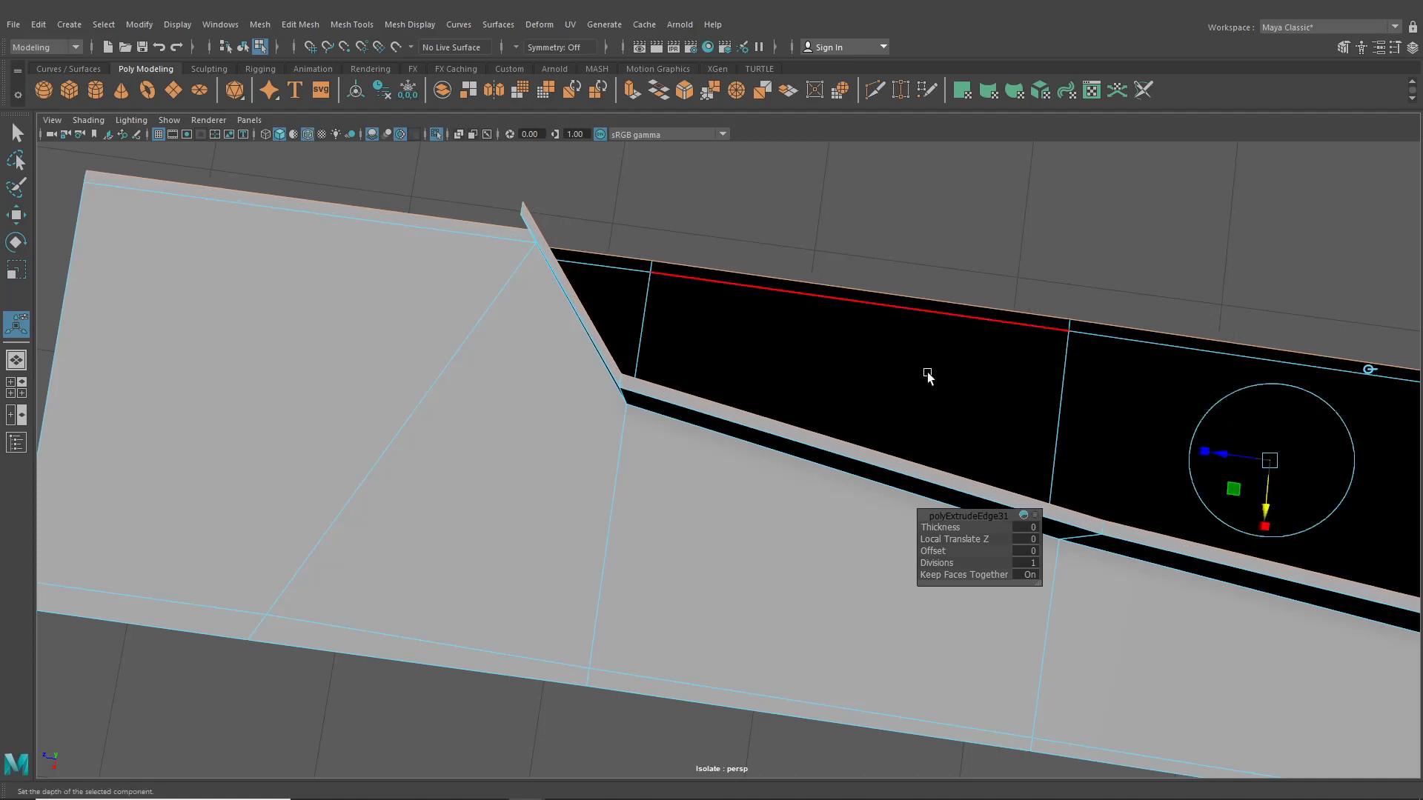
# - Move the two lip vertices on the upright wall's short front segment slightly toward the rear to widen the lip
pyautogui.moveTo(919, 369); pyautogui.dragTo(838, 335, button='right')
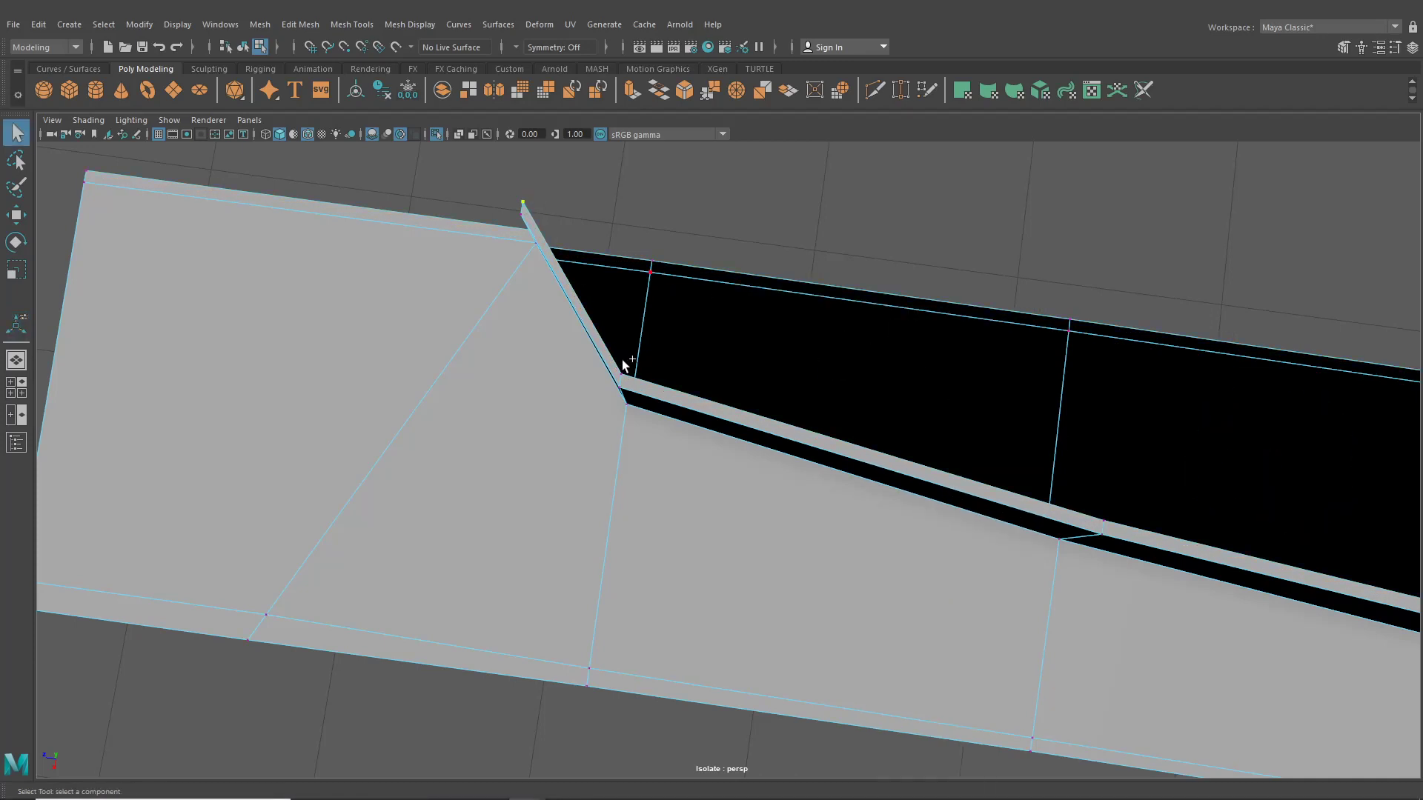
pyautogui.click(16, 214)
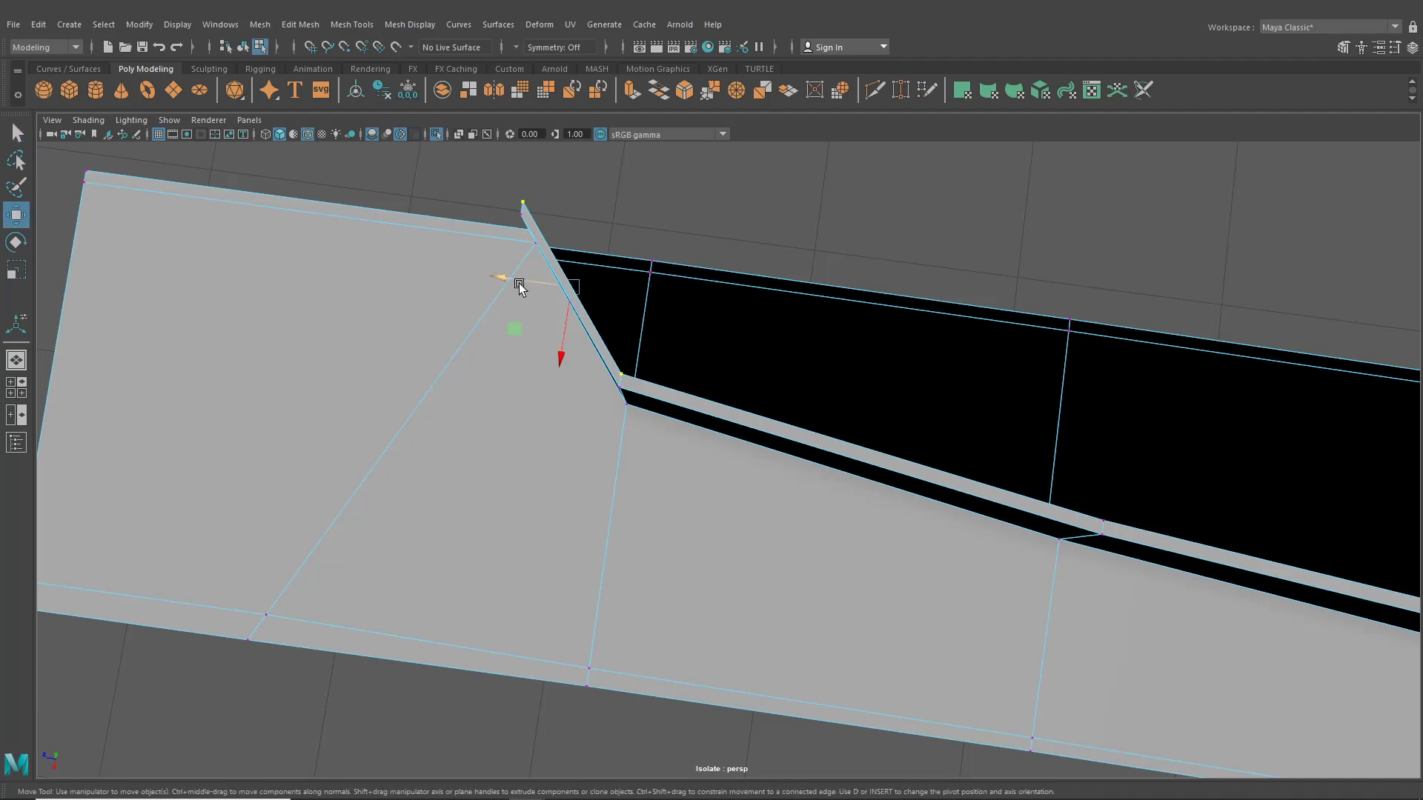
pyautogui.moveTo(519, 286); pyautogui.dragTo(527, 287)
pyautogui.moveTo(529, 287); pyautogui.dragTo(532, 288)
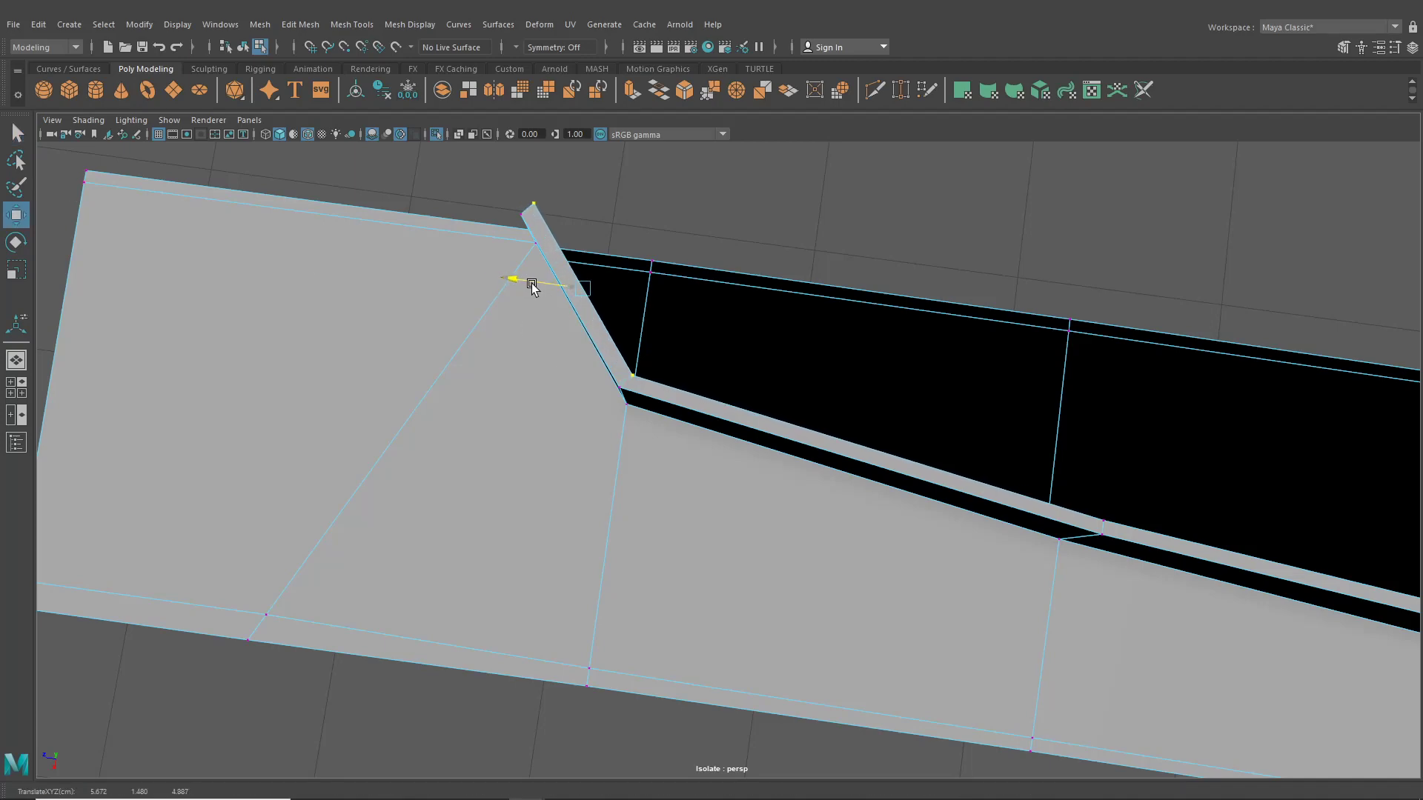
pyautogui.scroll(-5, 813, 299)
pyautogui.keyDown('alt'); pyautogui.moveTo(948, 404); pyautogui.dragTo(642, 324, button='middle'); pyautogui.keyUp('alt')
pyautogui.keyDown('alt'); pyautogui.moveTo(643, 356); pyautogui.dragTo(737, 250); pyautogui.keyUp('alt')
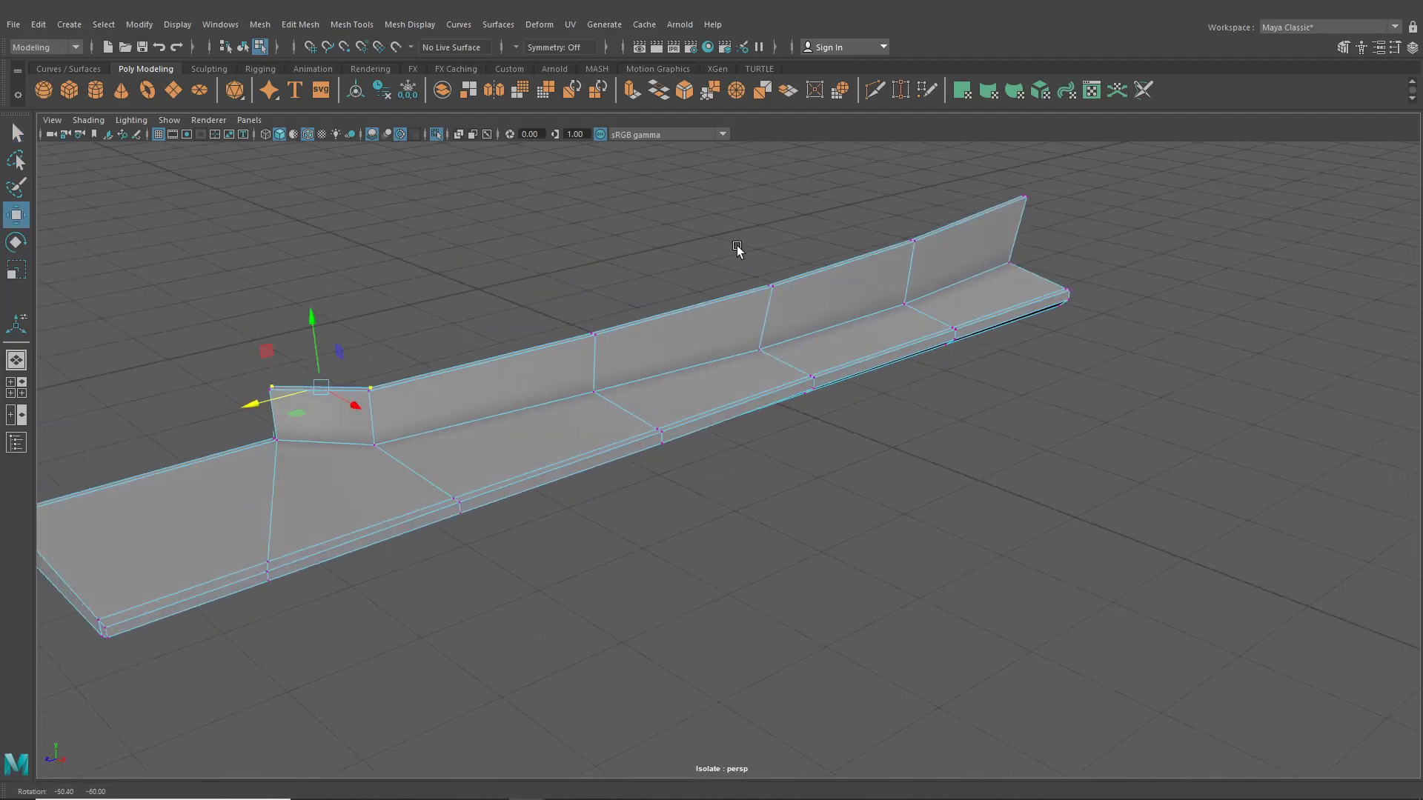
# - Preview the isolated sill smoothed, examine its shape from several sides, and return it to the unsmoothed display
pyautogui.click(243, 47)
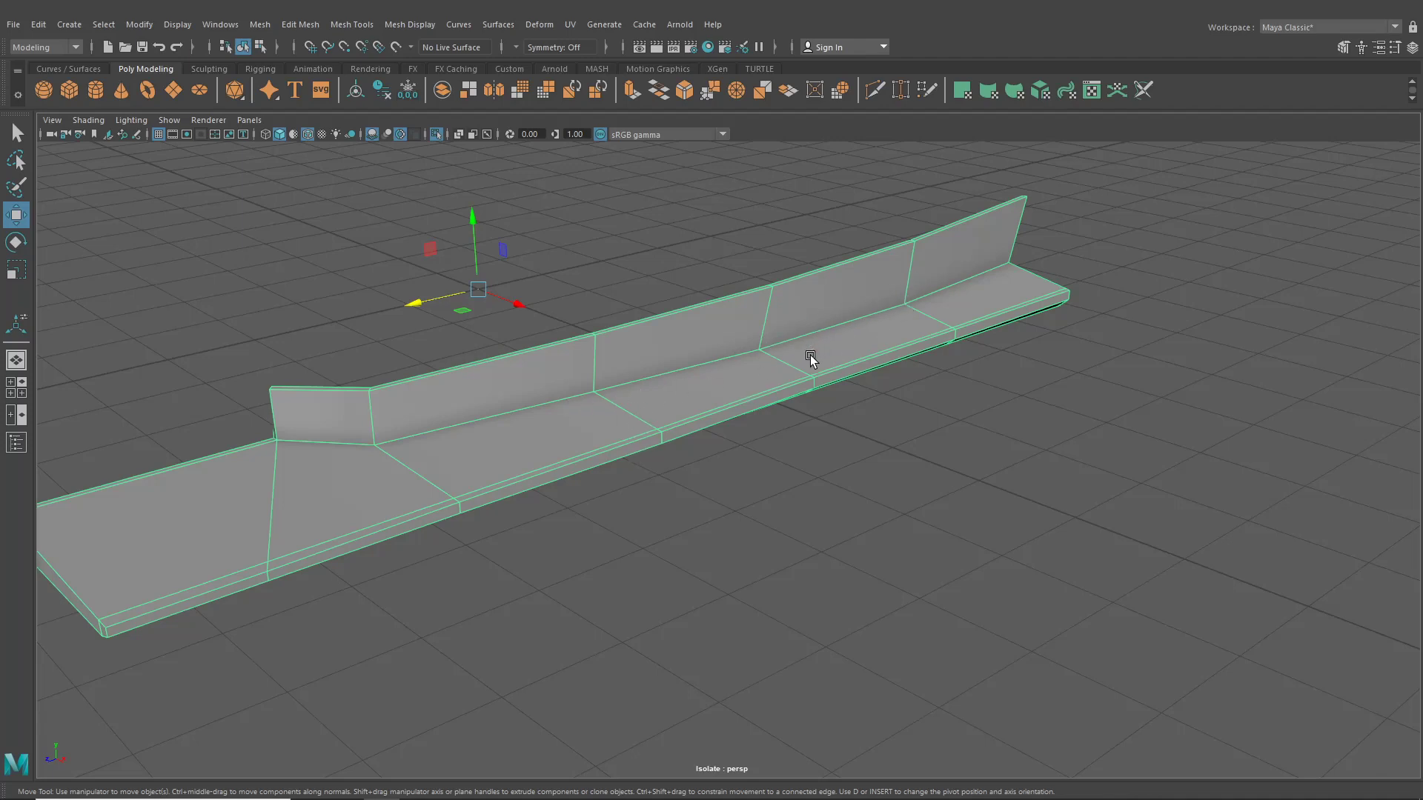
pyautogui.keyDown('alt'); pyautogui.moveTo(809, 355); pyautogui.dragTo(852, 362); pyautogui.keyUp('alt')
pyautogui.keyDown('alt'); pyautogui.moveTo(836, 481); pyautogui.dragTo(746, 395); pyautogui.keyUp('alt')
pyautogui.press('3')
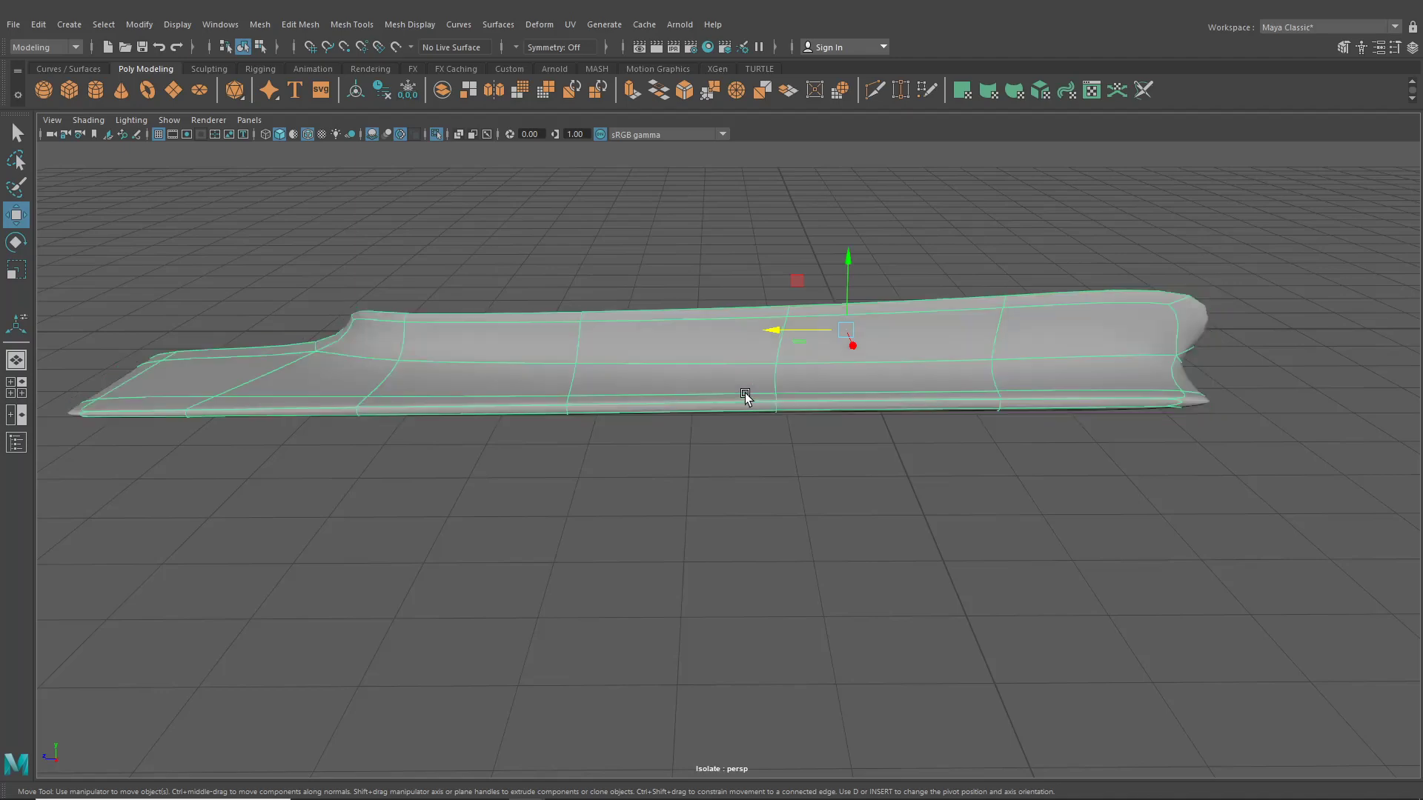
pyautogui.click(702, 476)
pyautogui.keyDown('alt'); pyautogui.moveTo(702, 476); pyautogui.dragTo(776, 355); pyautogui.keyUp('alt')
pyautogui.click(781, 343)
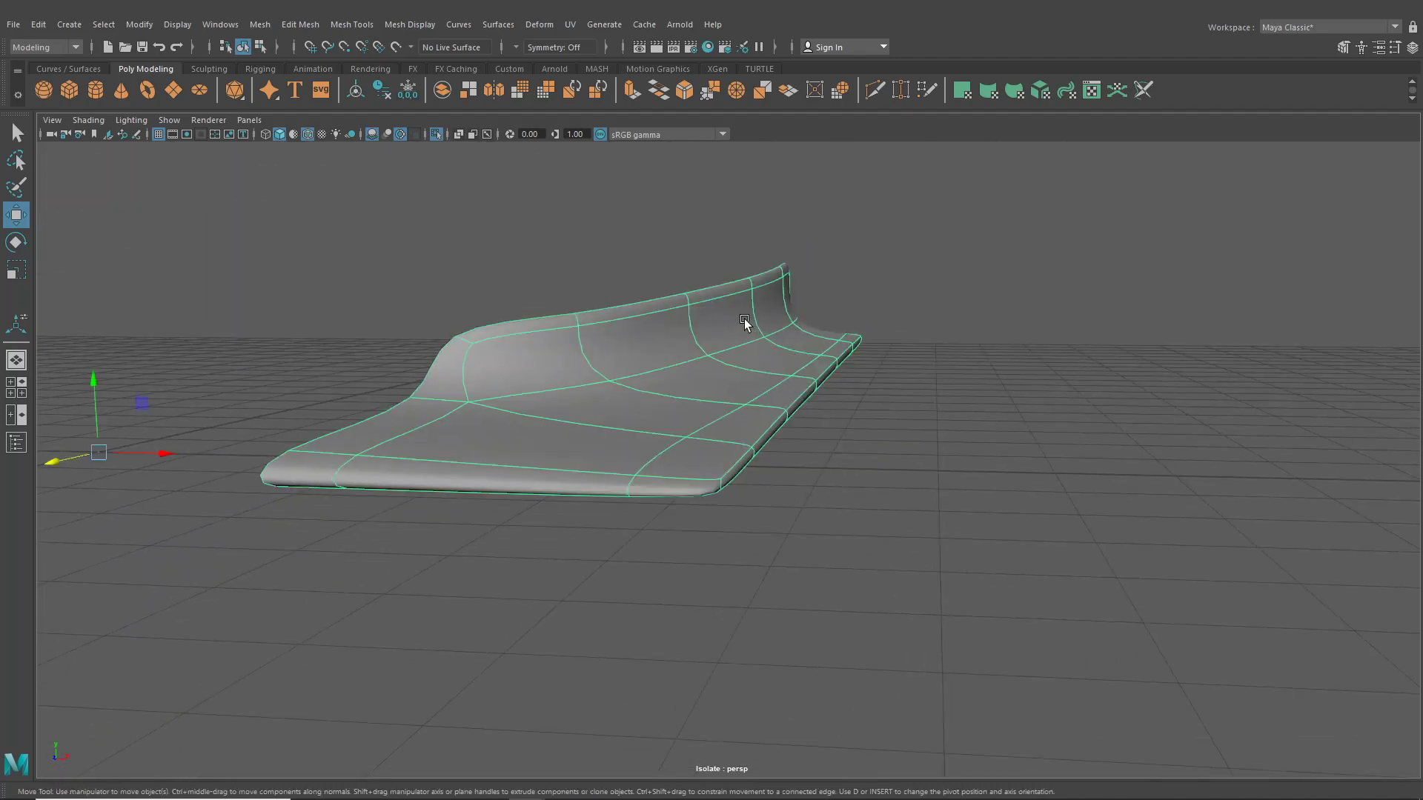
pyautogui.press('1')
# - Switch the sill to vertex editing, select the vertex at the upright wall's front base, and show the whole car again
pyautogui.keyDown('alt'); pyautogui.moveTo(778, 365); pyautogui.dragTo(714, 390); pyautogui.keyUp('alt')
pyautogui.keyDown('alt'); pyautogui.moveTo(714, 391); pyautogui.dragTo(742, 409, button='right'); pyautogui.keyUp('alt')
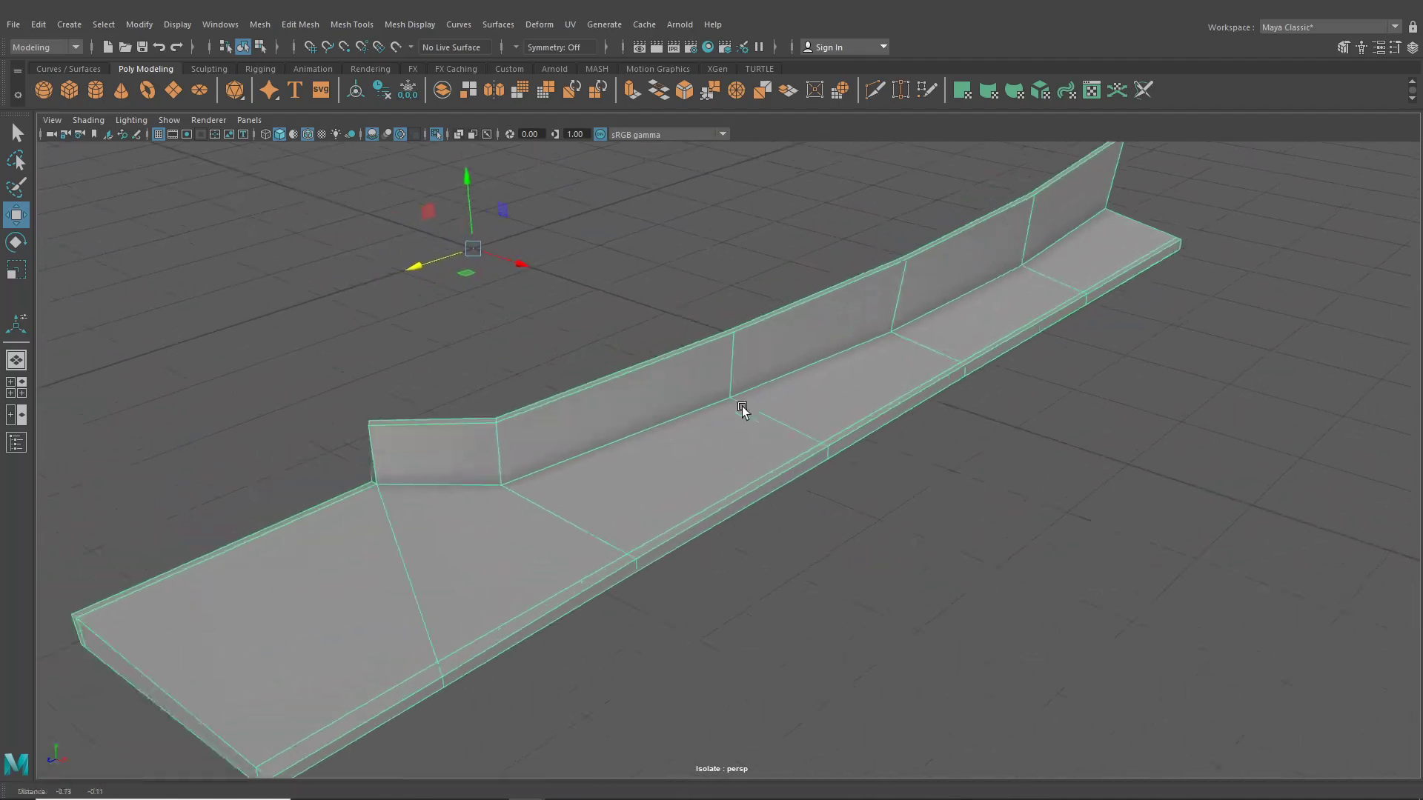
pyautogui.keyDown('alt'); pyautogui.moveTo(742, 409); pyautogui.dragTo(791, 400, button='middle'); pyautogui.keyUp('alt')
pyautogui.keyDown('alt'); pyautogui.moveTo(432, 331); pyautogui.dragTo(468, 357); pyautogui.keyUp('alt')
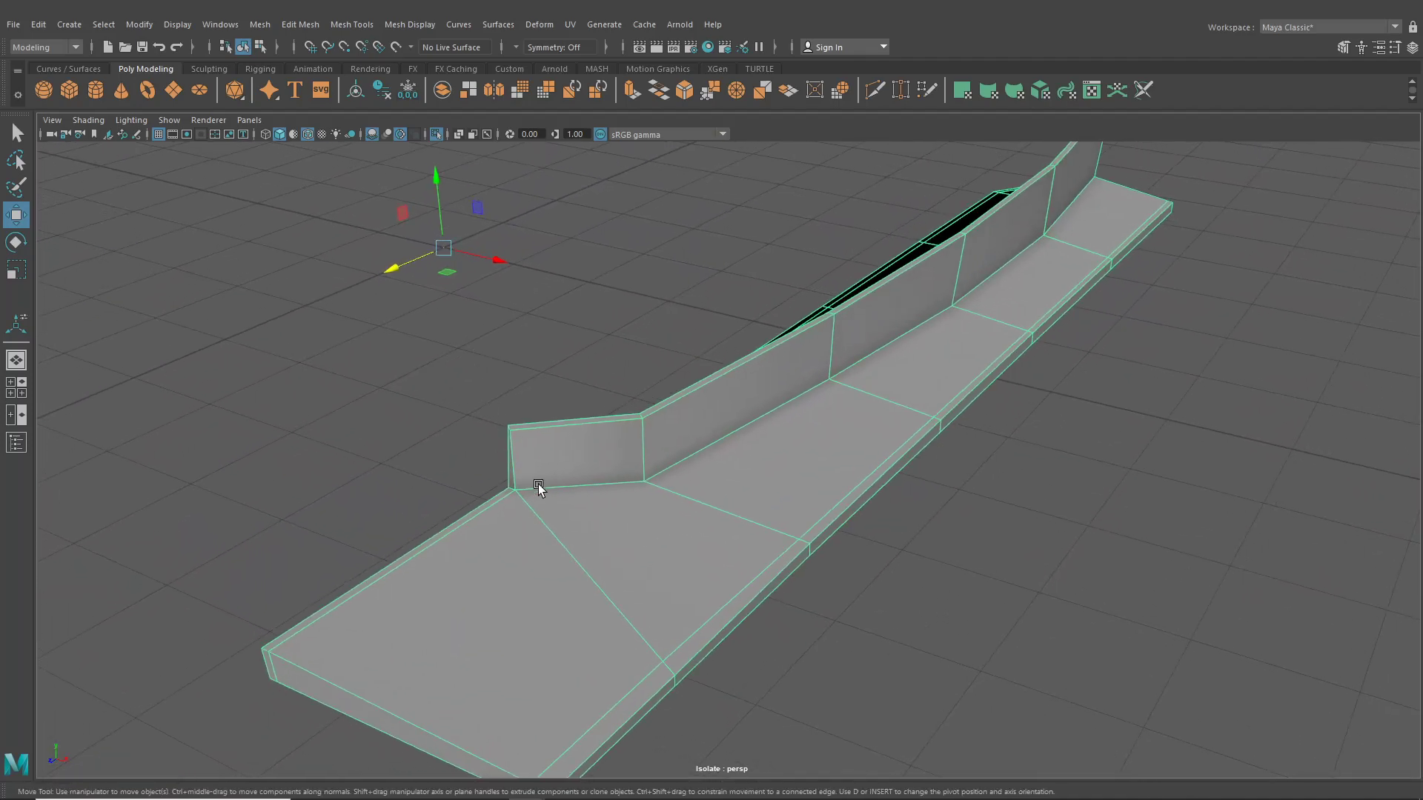
pyautogui.moveTo(537, 378); pyautogui.dragTo(478, 381, button='right')
pyautogui.keyDown('alt'); pyautogui.moveTo(499, 426); pyautogui.dragTo(483, 514); pyautogui.keyUp('alt')
pyautogui.keyDown('alt'); pyautogui.moveTo(482, 514); pyautogui.dragTo(620, 450, button='middle'); pyautogui.keyUp('alt')
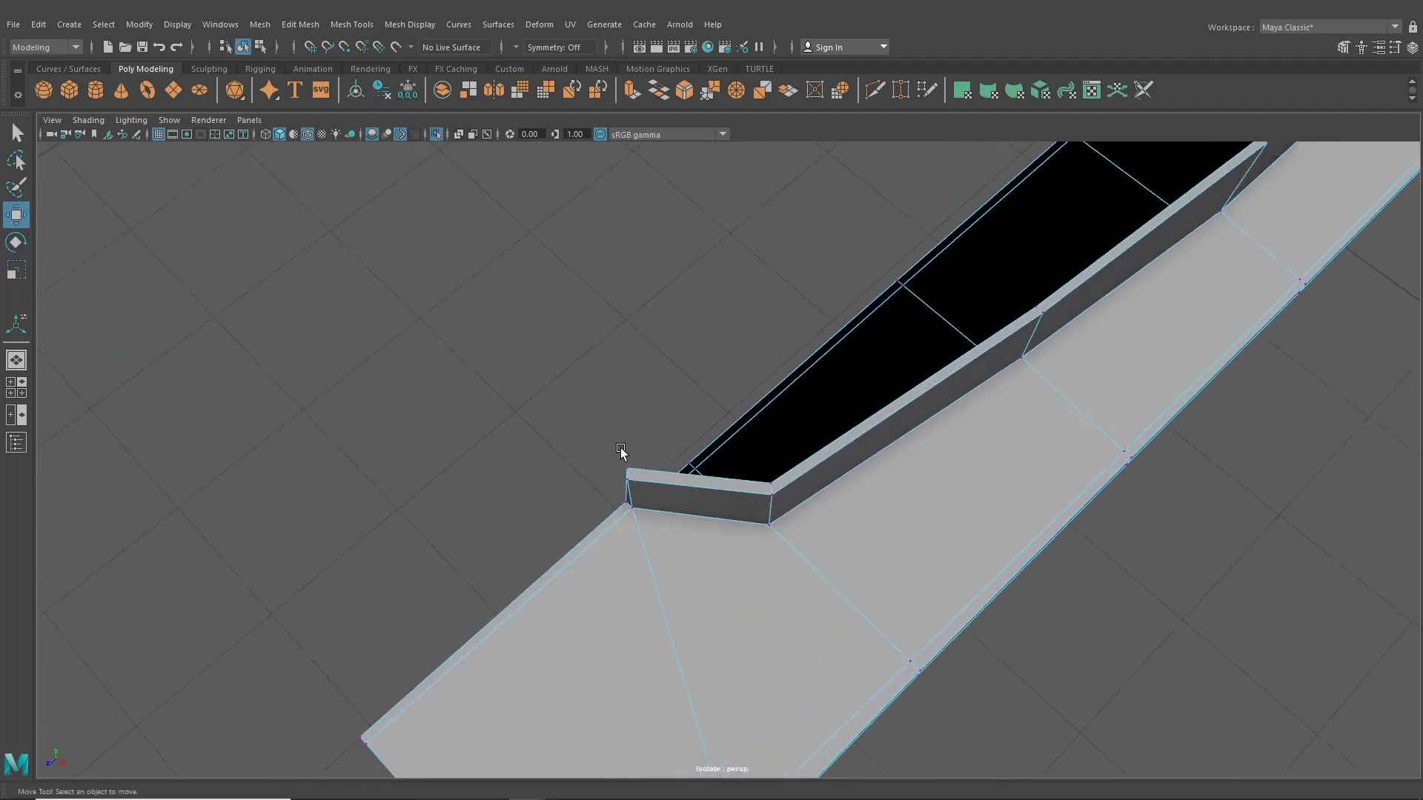
pyautogui.click(618, 499)
pyautogui.keyDown('alt'); pyautogui.moveTo(589, 535); pyautogui.dragTo(582, 445); pyautogui.keyUp('alt')
pyautogui.click(438, 136)
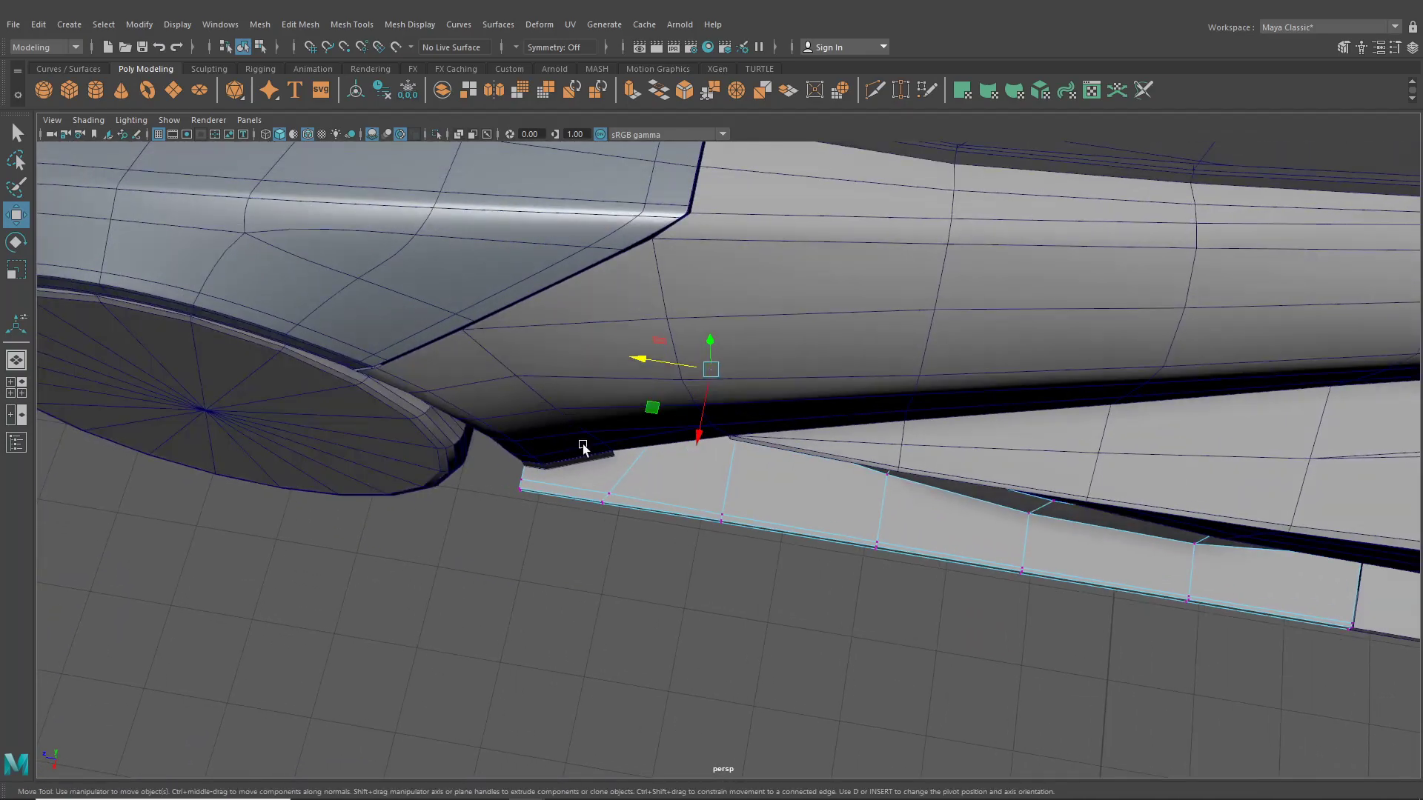
# - Target-weld the sill's nearby outer-edge vertices onto its front outer corner, check the underside, and return to object selection
pyautogui.keyDown('alt'); pyautogui.moveTo(611, 508); pyautogui.dragTo(815, 393); pyautogui.keyUp('alt')
pyautogui.click(905, 90)
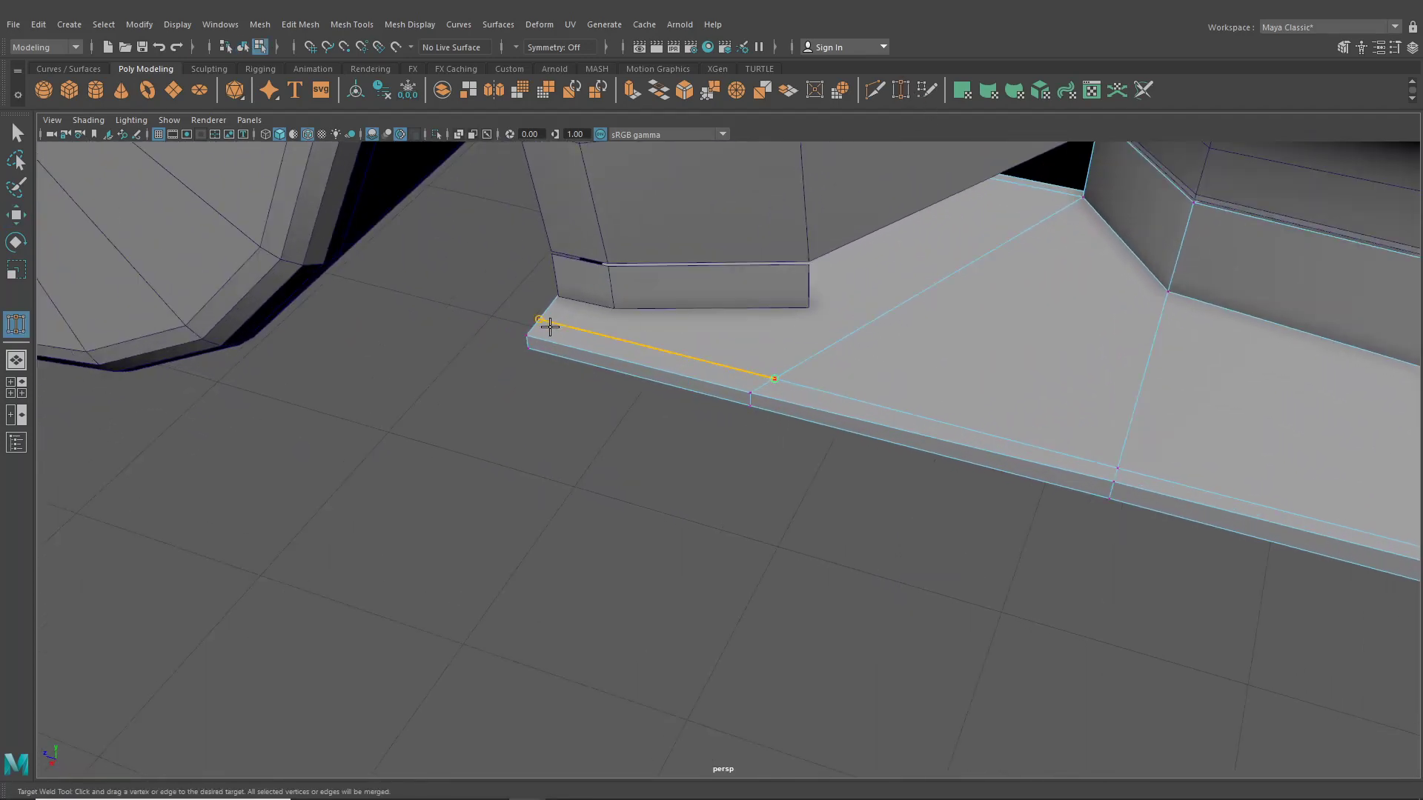
pyautogui.moveTo(549, 326); pyautogui.dragTo(542, 322)
pyautogui.hotkey('ctrl', 'z')
pyautogui.moveTo(567, 348); pyautogui.dragTo(566, 347)
pyautogui.moveTo(747, 406); pyautogui.dragTo(526, 337)
pyautogui.keyDown('alt'); pyautogui.moveTo(625, 371); pyautogui.dragTo(693, 361); pyautogui.keyUp('alt')
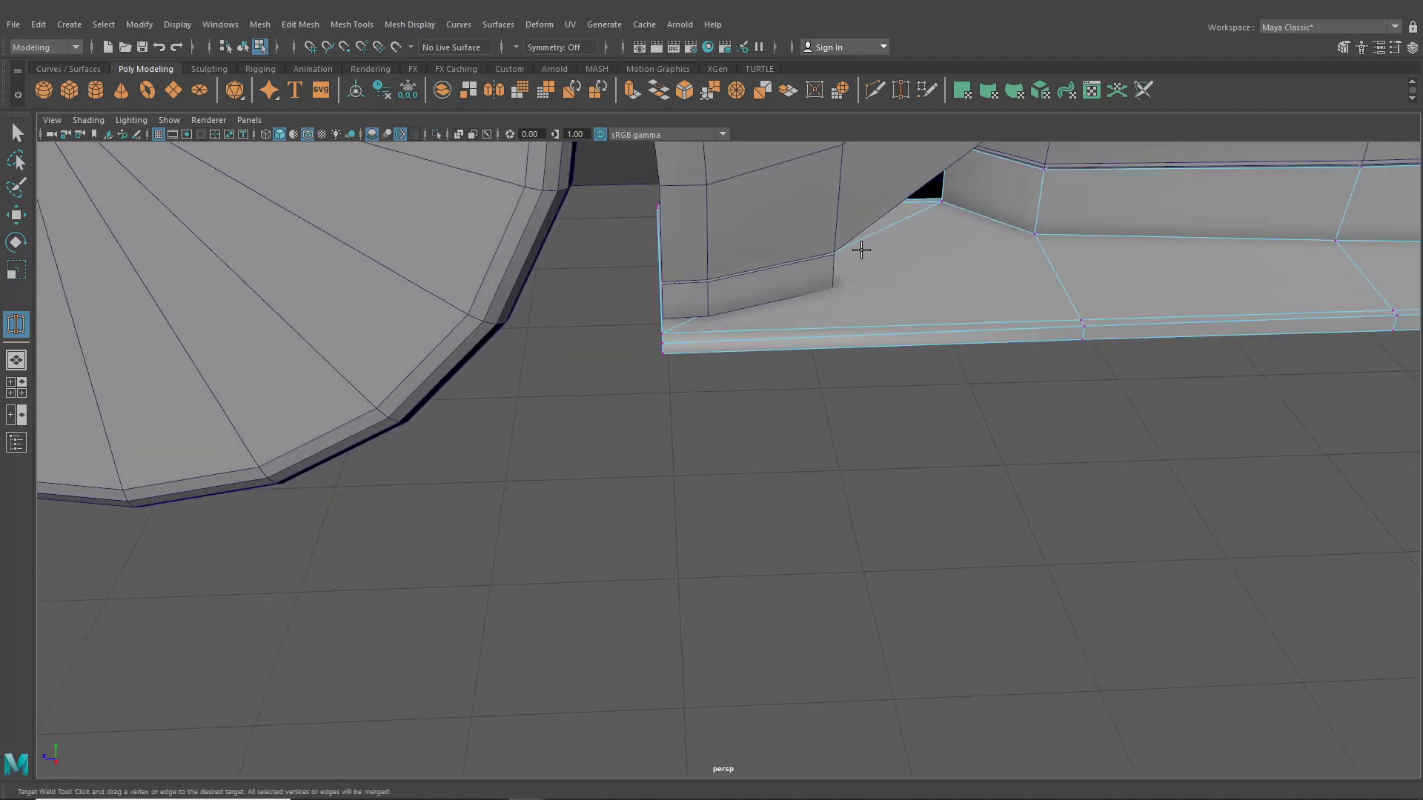
pyautogui.keyDown('alt'); pyautogui.moveTo(834, 249); pyautogui.dragTo(783, 318); pyautogui.keyUp('alt')
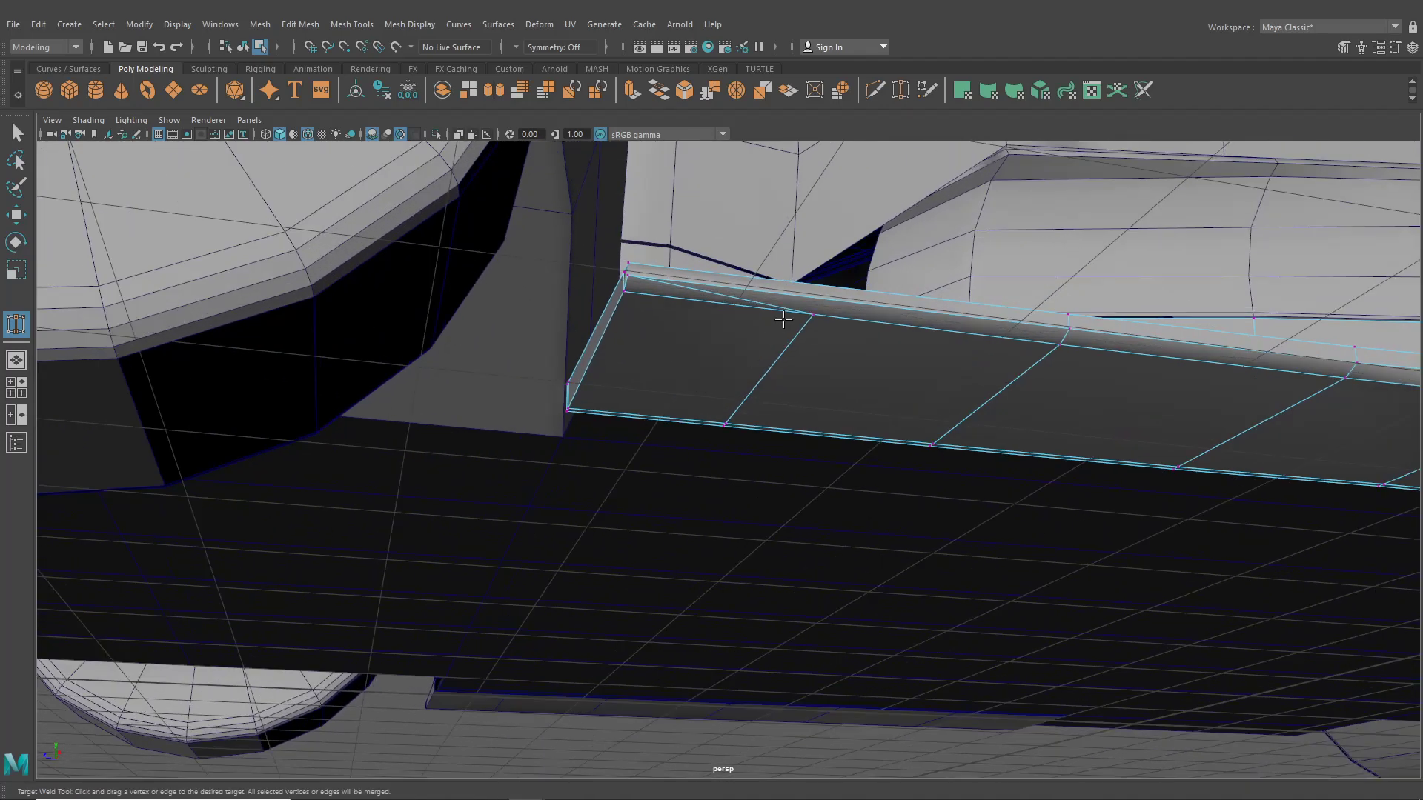
pyautogui.keyDown('alt'); pyautogui.moveTo(636, 304); pyautogui.dragTo(321, 185); pyautogui.keyUp('alt')
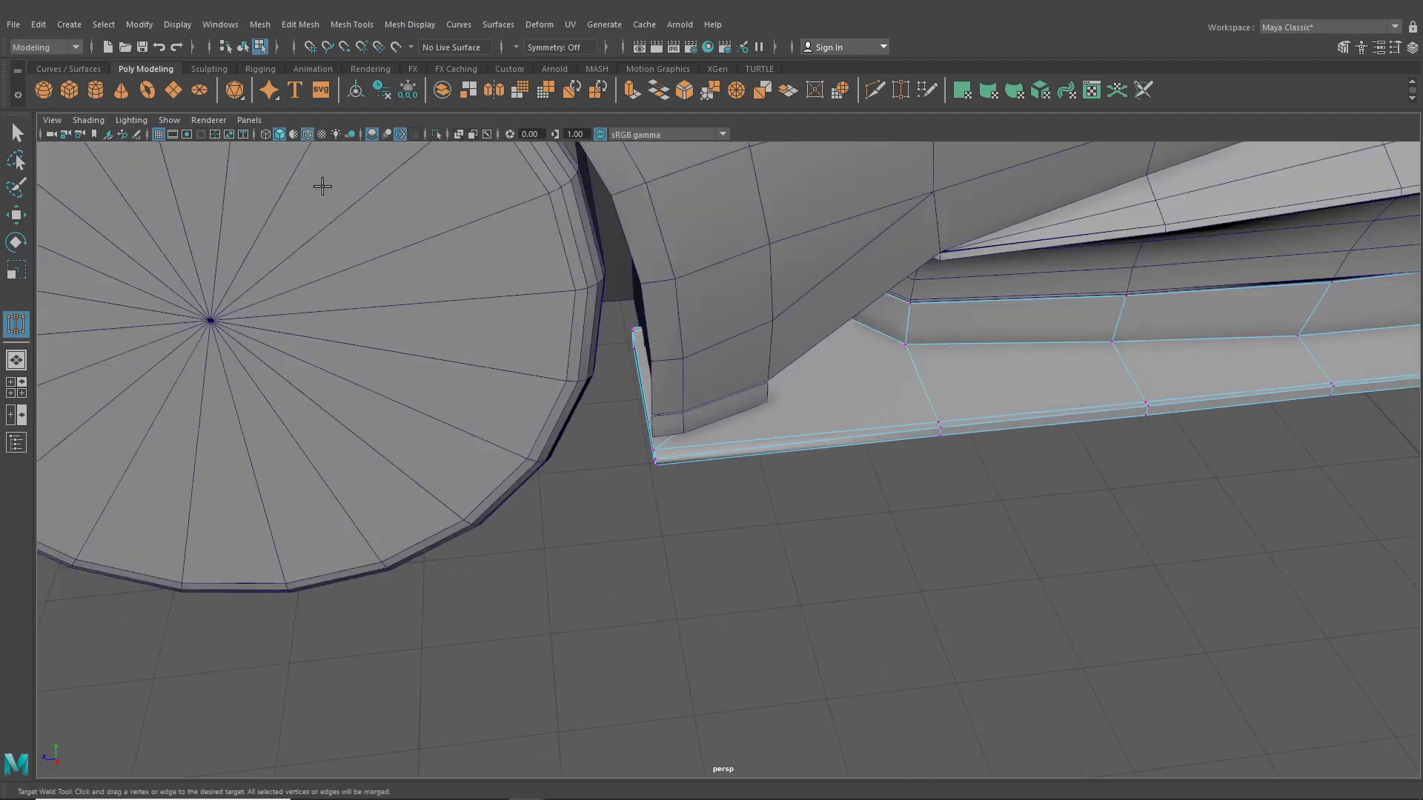
pyautogui.press('q')
pyautogui.scroll(-1, 941, 449)
pyautogui.keyDown('alt'); pyautogui.moveTo(941, 449); pyautogui.dragTo(657, 459, button='middle'); pyautogui.keyUp('alt')
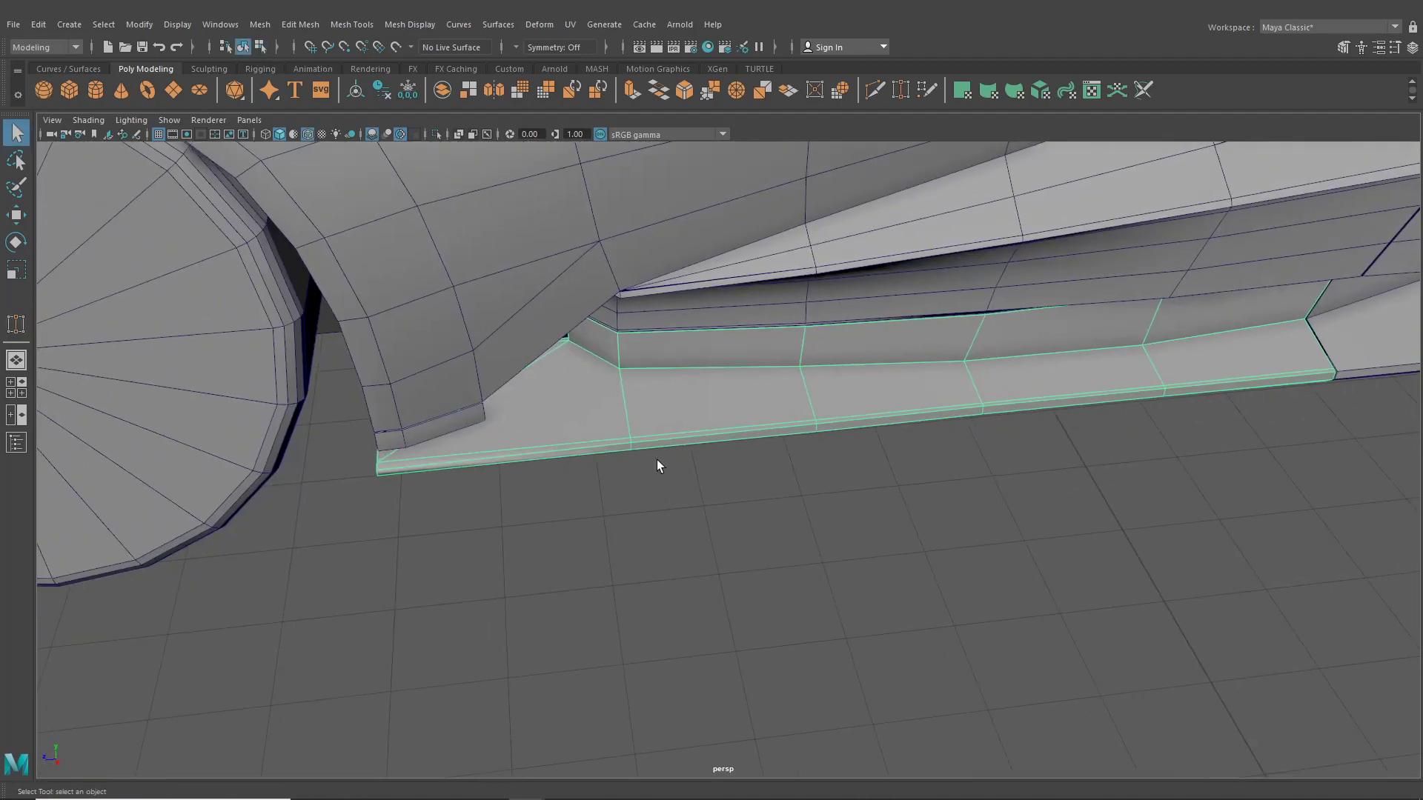
# - Preview the sill smoothed, examine its front corner and outer lip, and return it to the unsmoothed display
pyautogui.keyDown('alt'); pyautogui.moveTo(657, 459); pyautogui.dragTo(714, 454); pyautogui.keyUp('alt')
pyautogui.click(653, 473)
pyautogui.click(633, 388)
pyautogui.press('3')
pyautogui.click(740, 468)
pyautogui.scroll(-2, 739, 468)
pyautogui.click(781, 420)
pyautogui.press('1')
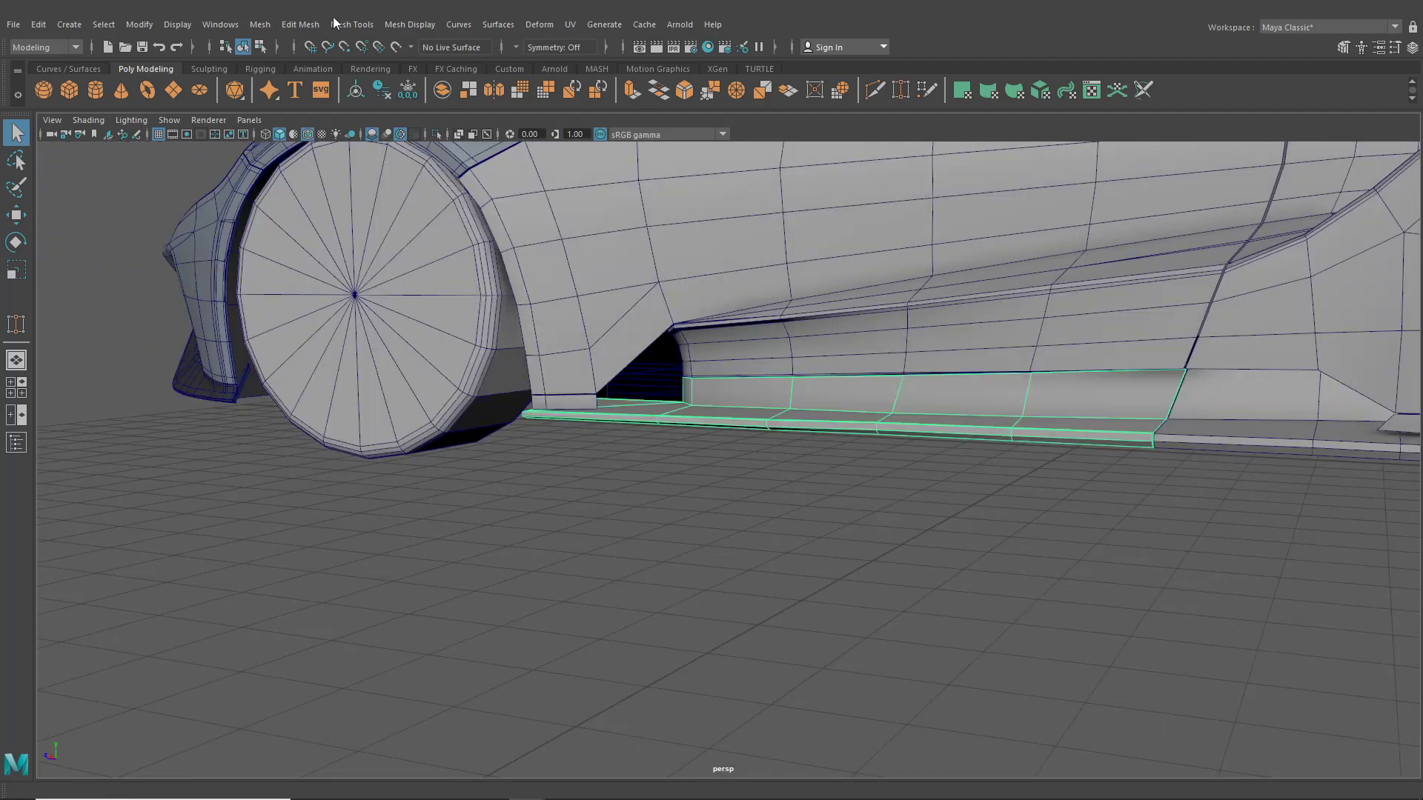
# - Insert an edge loop along the sill's upright wall, close to its upper edge
pyautogui.click(399, 26)
pyautogui.moveTo(352, 24)
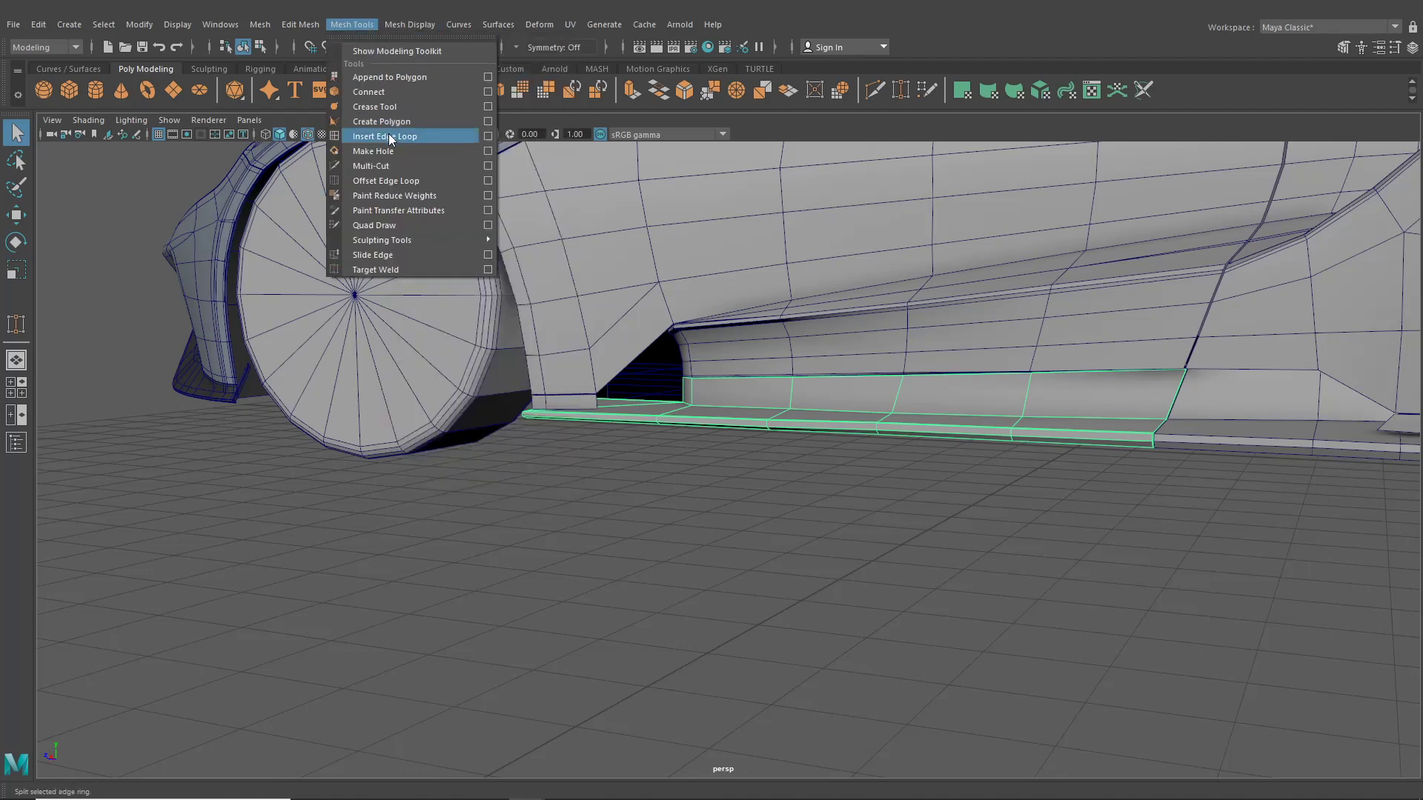
pyautogui.click(415, 133)
pyautogui.scroll(5, 677, 314)
pyautogui.scroll(6, 625, 453)
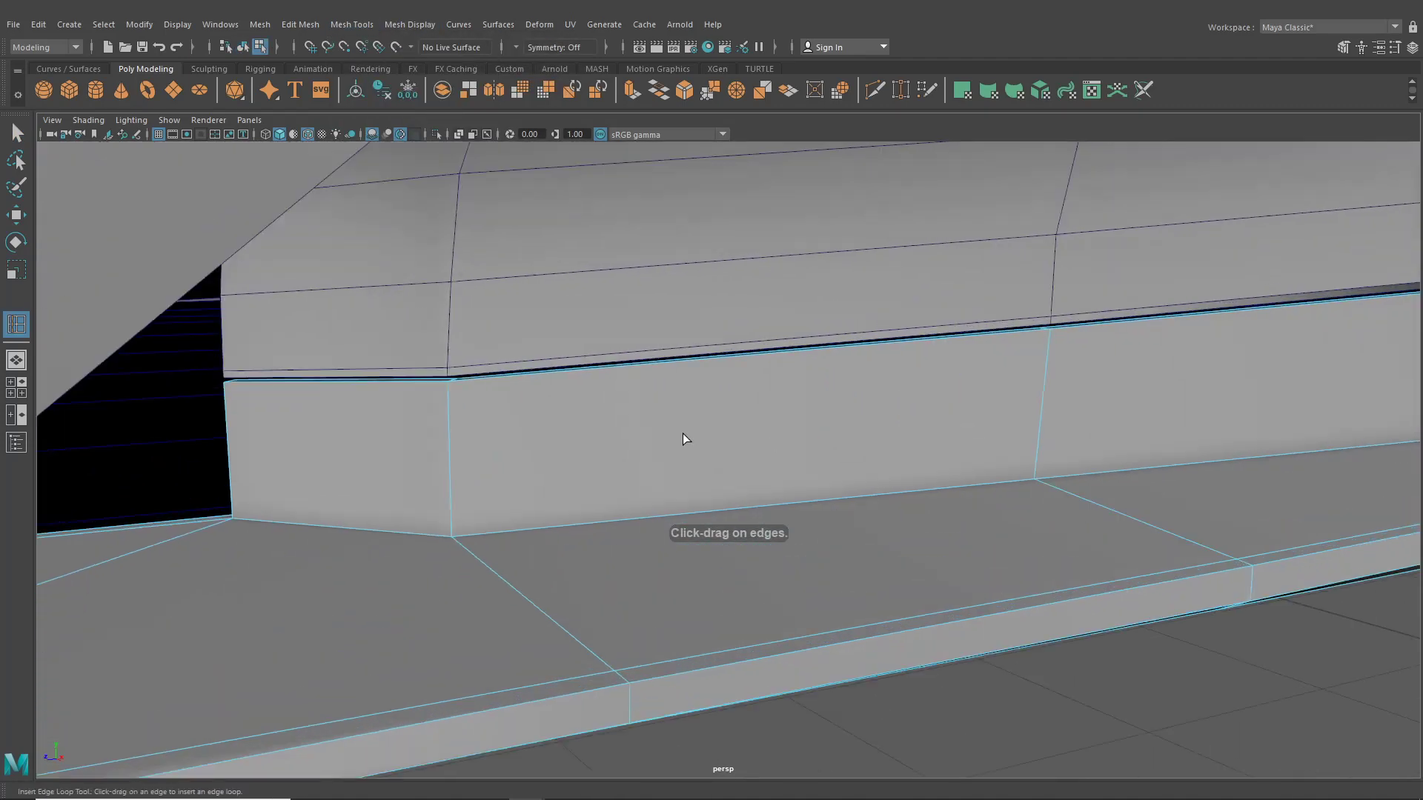
pyautogui.click(440, 365)
pyautogui.scroll(-5, 567, 440)
pyautogui.keyDown('alt'); pyautogui.moveTo(567, 440); pyautogui.dragTo(482, 462); pyautogui.keyUp('alt')
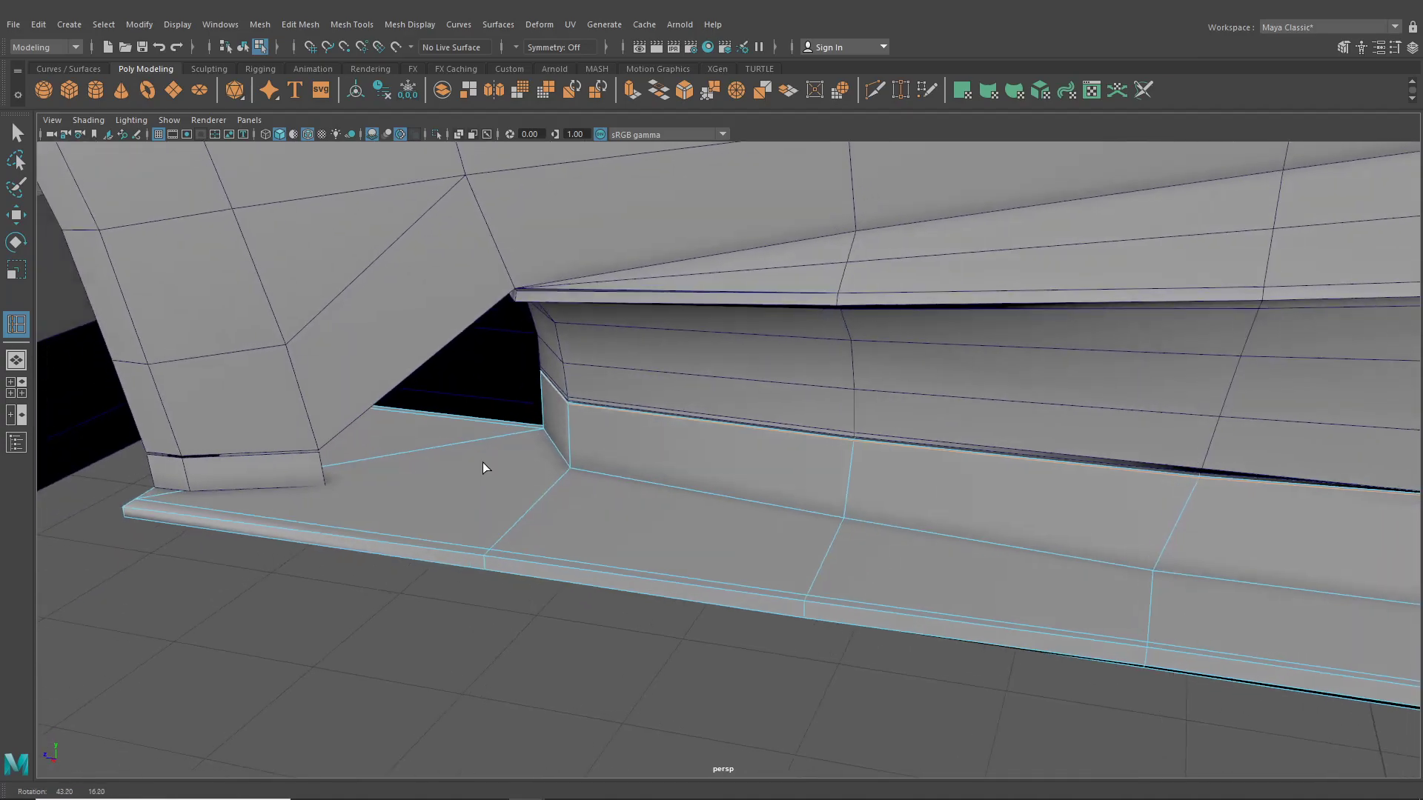
# - Insert an edge loop across the sill, close to its rear end beside the neighbouring rear sill
pyautogui.scroll(-3, 482, 463)
pyautogui.moveTo(485, 458)
pyautogui.keyDown('alt'); pyautogui.mouseDown(button='middle')
pyautogui.moveTo(619, 499)
pyautogui.moveTo(482, 474)
pyautogui.mouseUp(button='middle'); pyautogui.keyUp('alt')
pyautogui.keyDown('alt'); pyautogui.moveTo(482, 473); pyautogui.dragTo(707, 515); pyautogui.keyUp('alt')
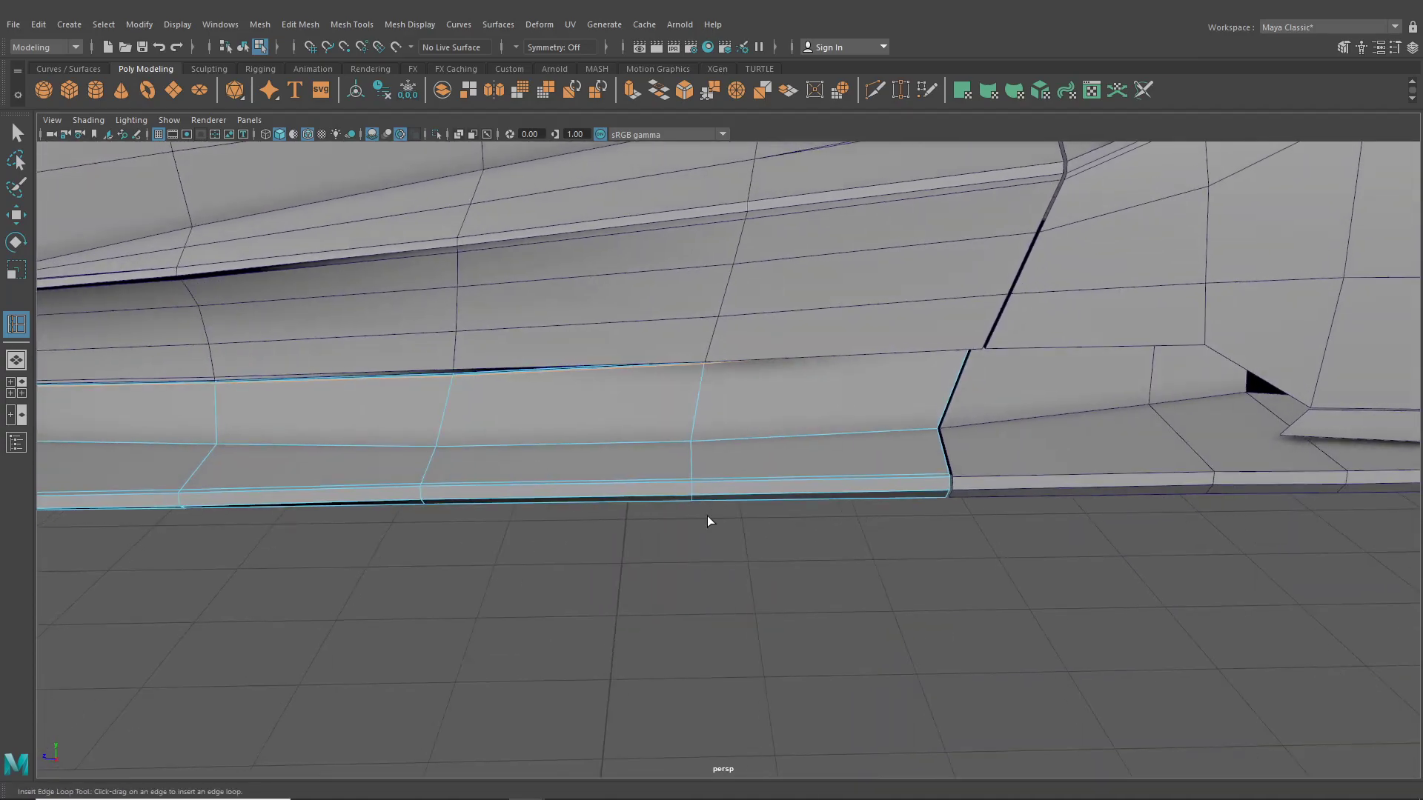
pyautogui.keyDown('alt'); pyautogui.moveTo(707, 516); pyautogui.dragTo(695, 543, button='middle'); pyautogui.keyUp('alt')
pyautogui.scroll(5, 695, 547)
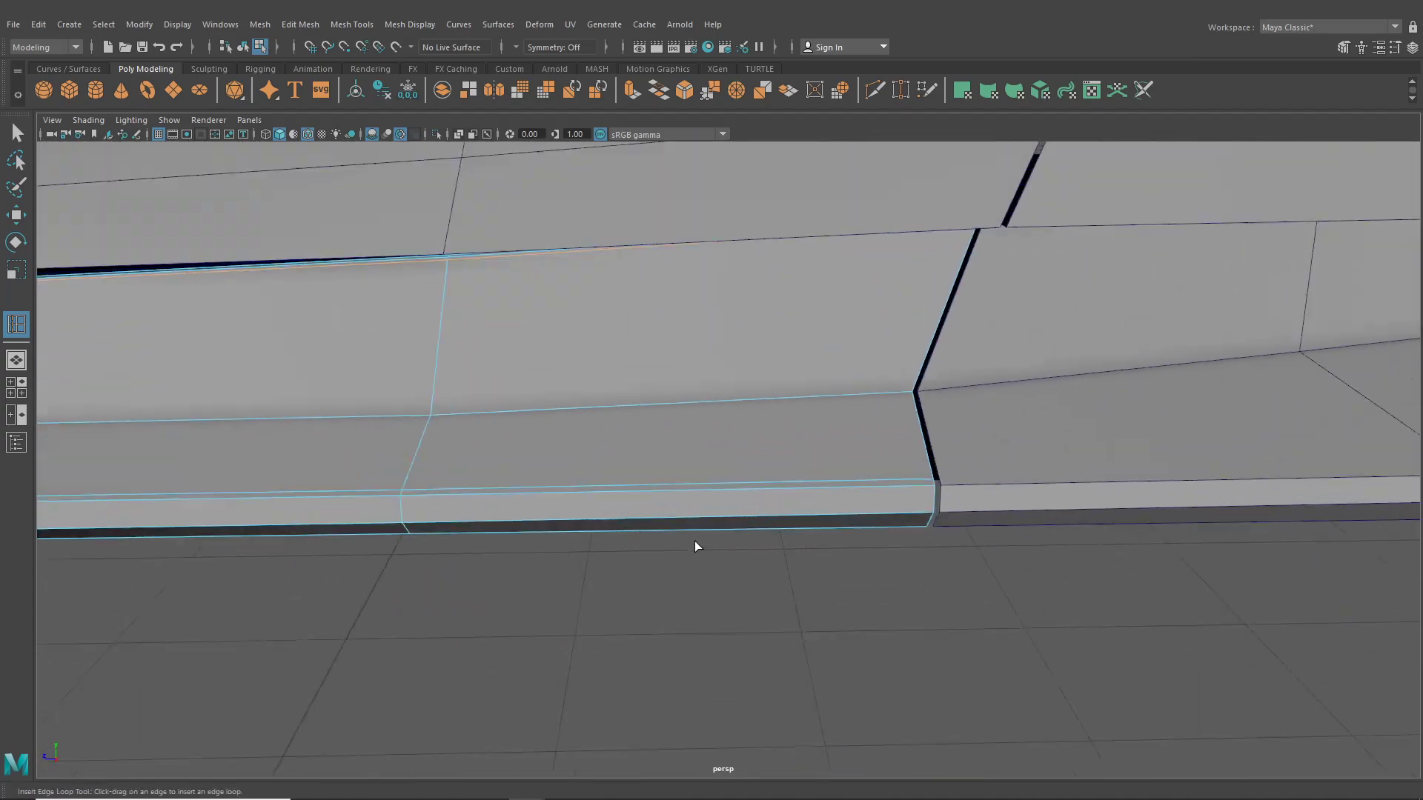
pyautogui.click(932, 487)
pyautogui.scroll(-4, 946, 529)
pyautogui.keyDown('alt'); pyautogui.moveTo(946, 529); pyautogui.dragTo(845, 520); pyautogui.keyUp('alt')
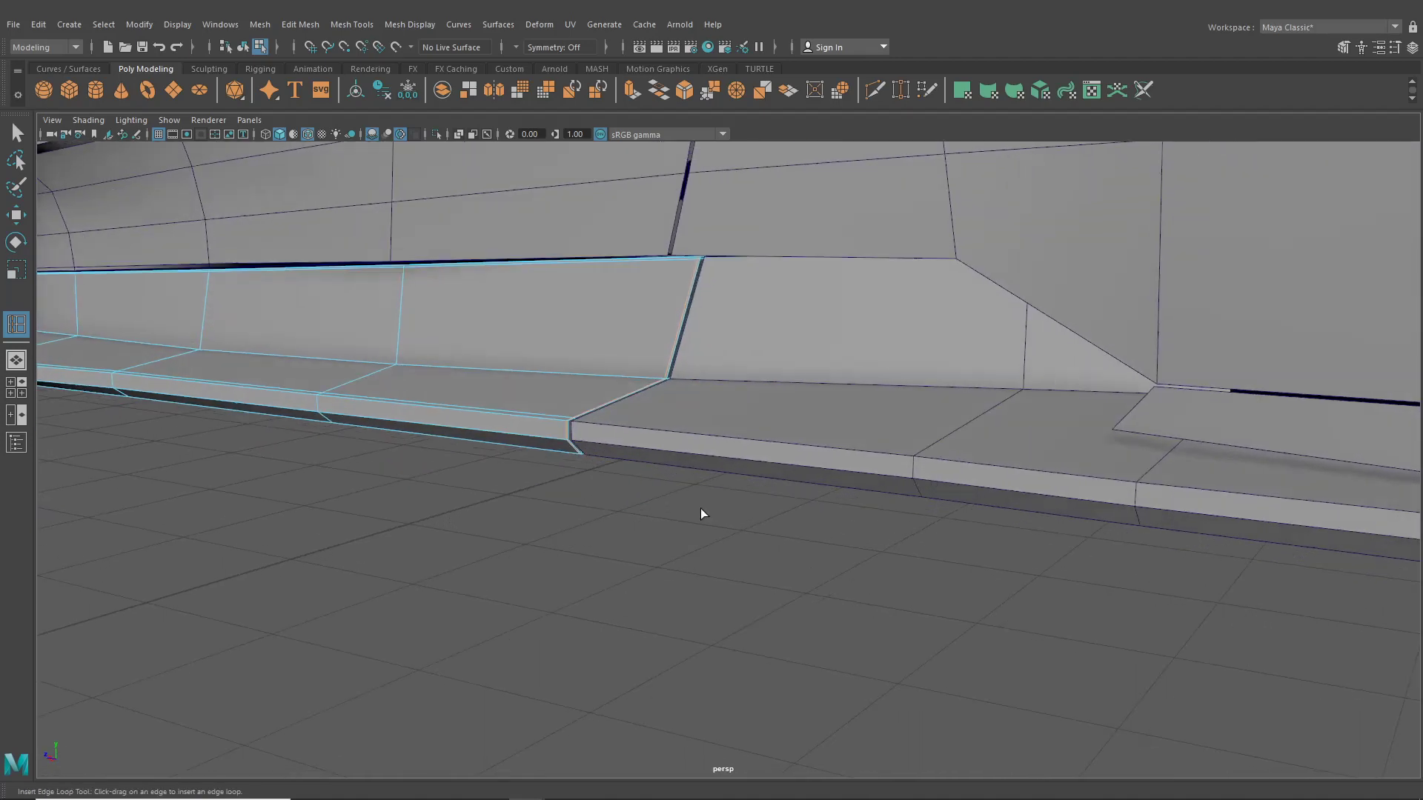
# - Multi-cut a supporting edge around the sill's front end and across its underside, running close and parallel to the front edge
pyautogui.scroll(-3, 700, 510)
pyautogui.keyDown('alt'); pyautogui.moveTo(700, 510); pyautogui.dragTo(964, 537, button='middle'); pyautogui.keyUp('alt')
pyautogui.keyDown('alt'); pyautogui.moveTo(474, 528); pyautogui.dragTo(664, 535); pyautogui.keyUp('alt')
pyautogui.keyDown('alt'); pyautogui.moveTo(534, 535); pyautogui.dragTo(793, 538, button='middle'); pyautogui.keyUp('alt')
pyautogui.keyDown('alt'); pyautogui.moveTo(794, 537); pyautogui.dragTo(654, 568); pyautogui.keyUp('alt')
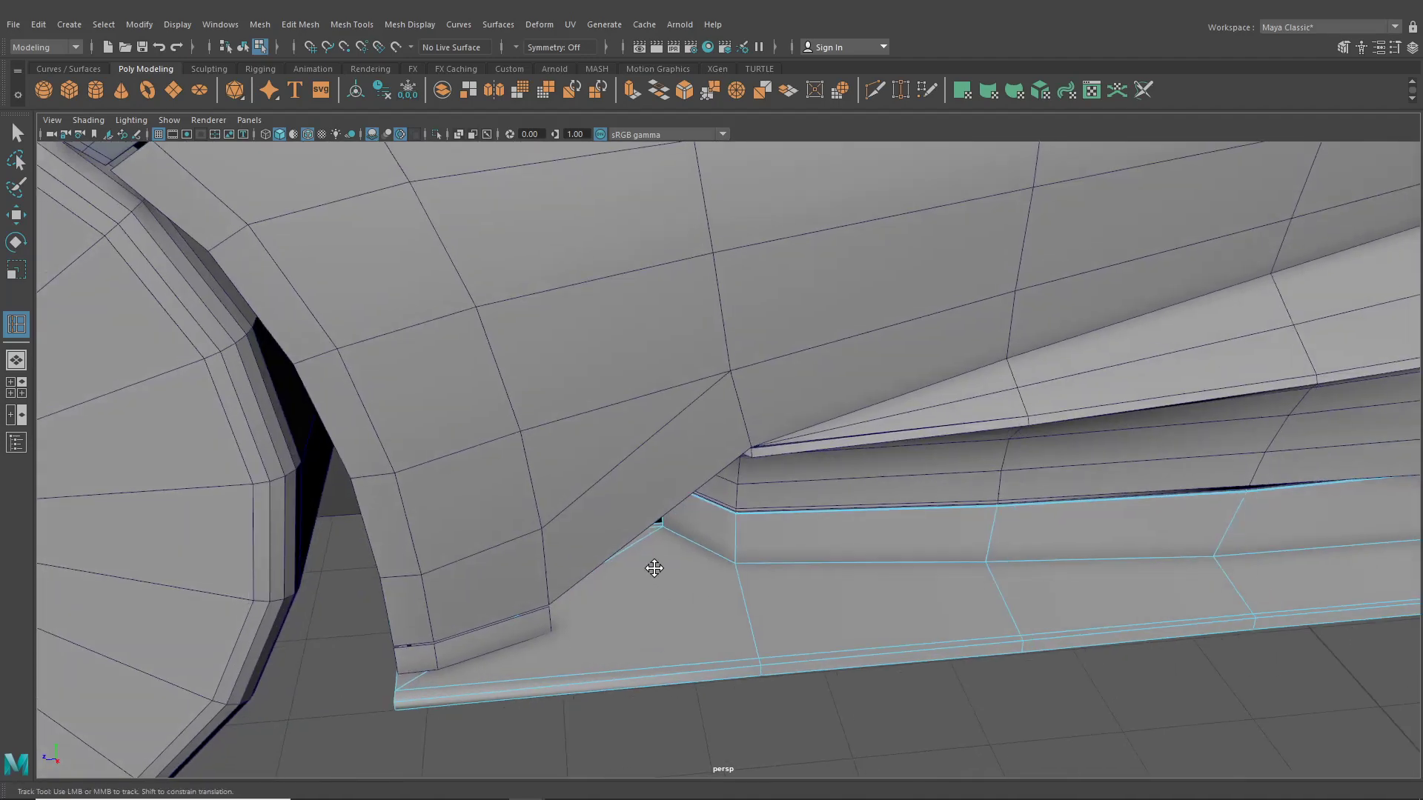
pyautogui.scroll(4, 825, 415)
pyautogui.keyDown('alt'); pyautogui.moveTo(654, 568); pyautogui.dragTo(794, 456, button='middle'); pyautogui.keyUp('alt')
pyautogui.scroll(2, 825, 415)
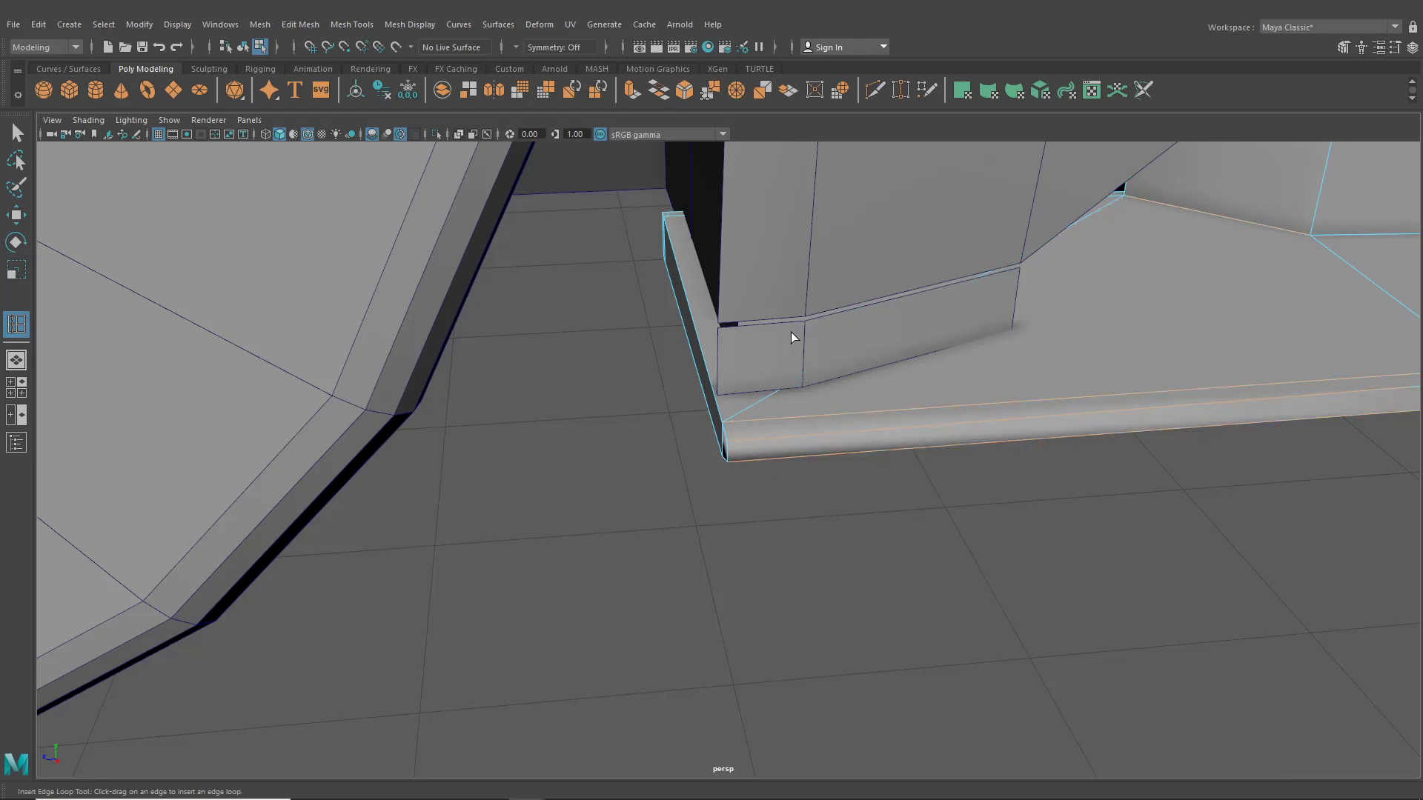
pyautogui.click(901, 93)
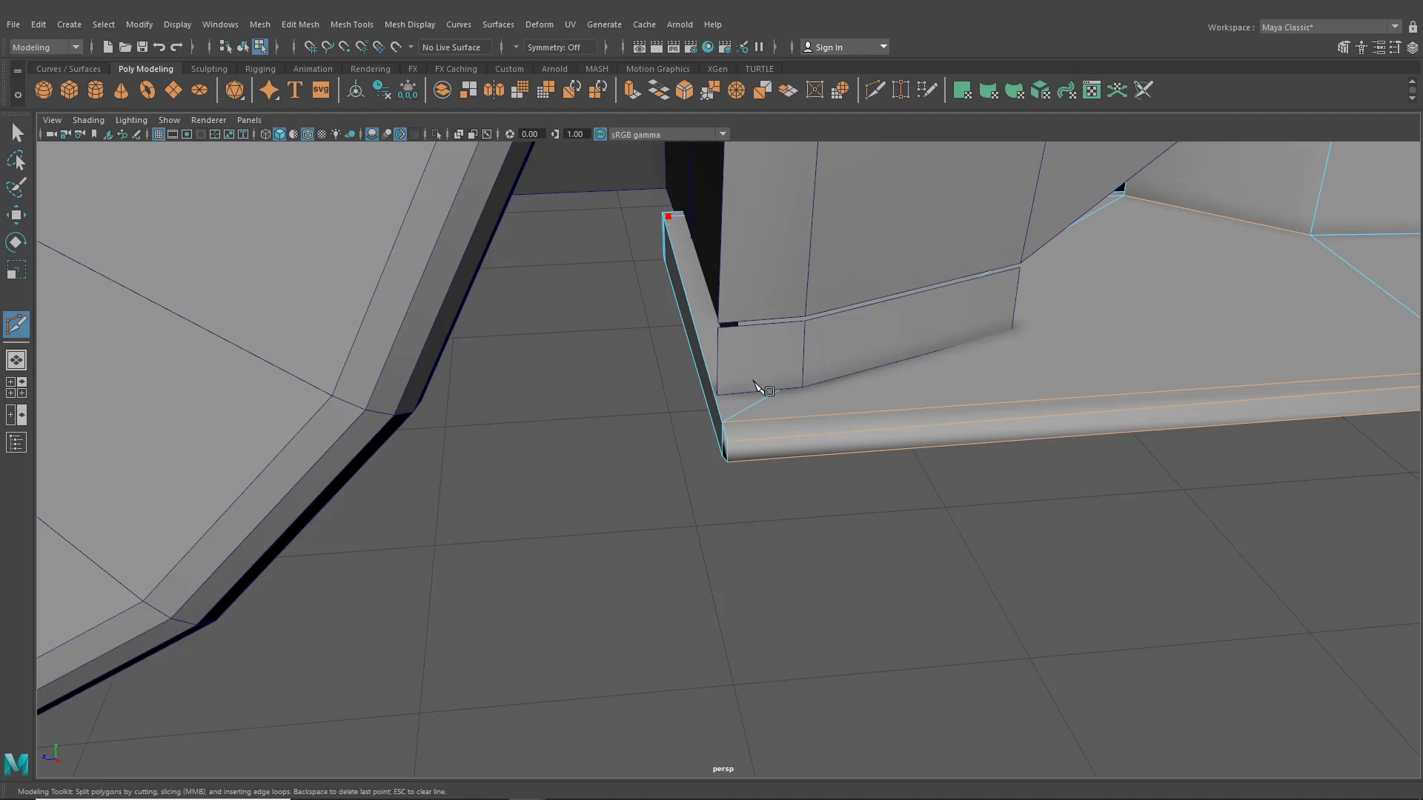
pyautogui.click(729, 423)
pyautogui.click(734, 442)
pyautogui.keyDown('alt'); pyautogui.moveTo(738, 474); pyautogui.dragTo(752, 333); pyautogui.keyUp('alt')
pyautogui.keyDown('alt'); pyautogui.moveTo(748, 385); pyautogui.dragTo(737, 652, button='middle'); pyautogui.keyUp('alt')
pyautogui.keyDown('alt'); pyautogui.moveTo(725, 415); pyautogui.dragTo(715, 613, button='middle'); pyautogui.keyUp('alt')
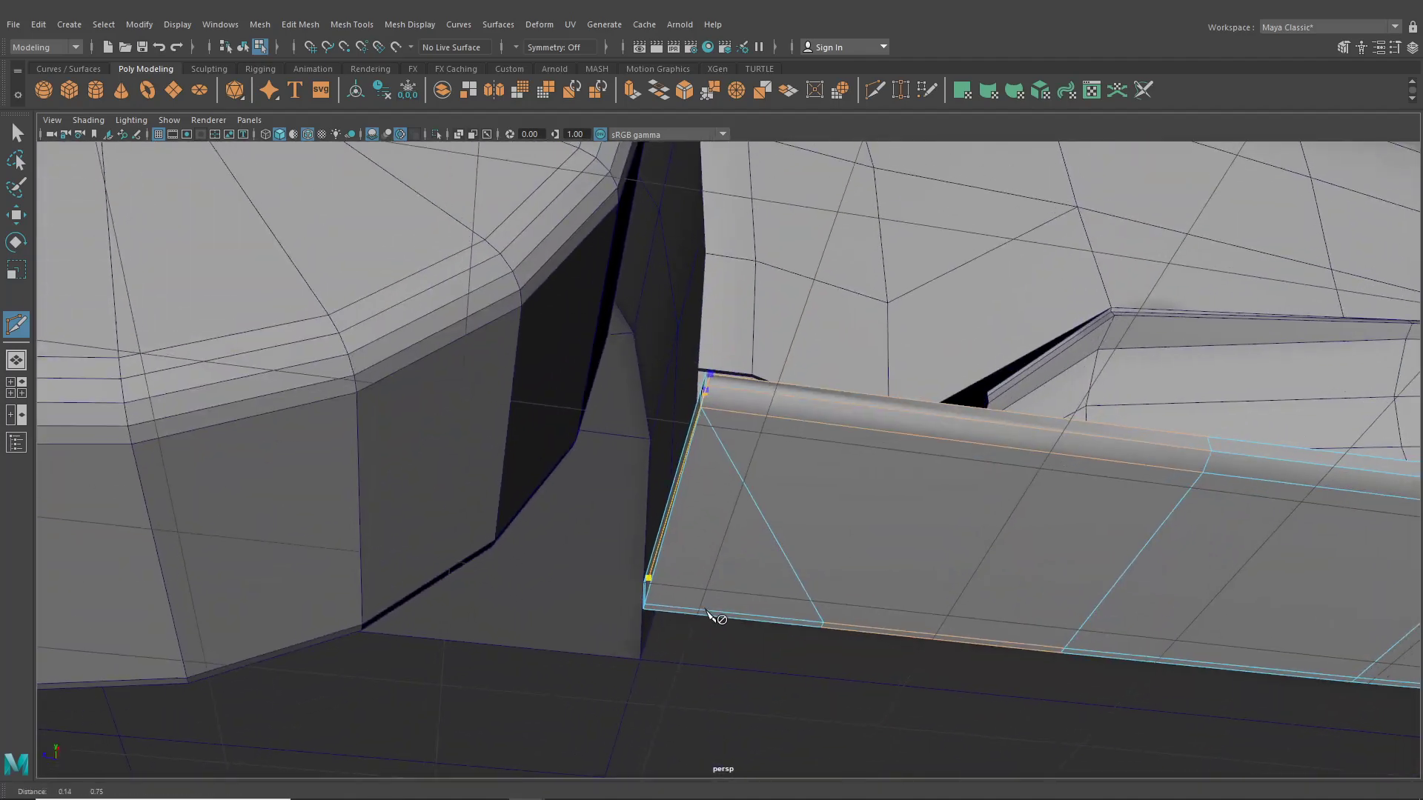
pyautogui.scroll(4, 711, 519)
pyautogui.keyDown('alt'); pyautogui.moveTo(708, 388); pyautogui.dragTo(729, 441, button='middle'); pyautogui.keyUp('alt')
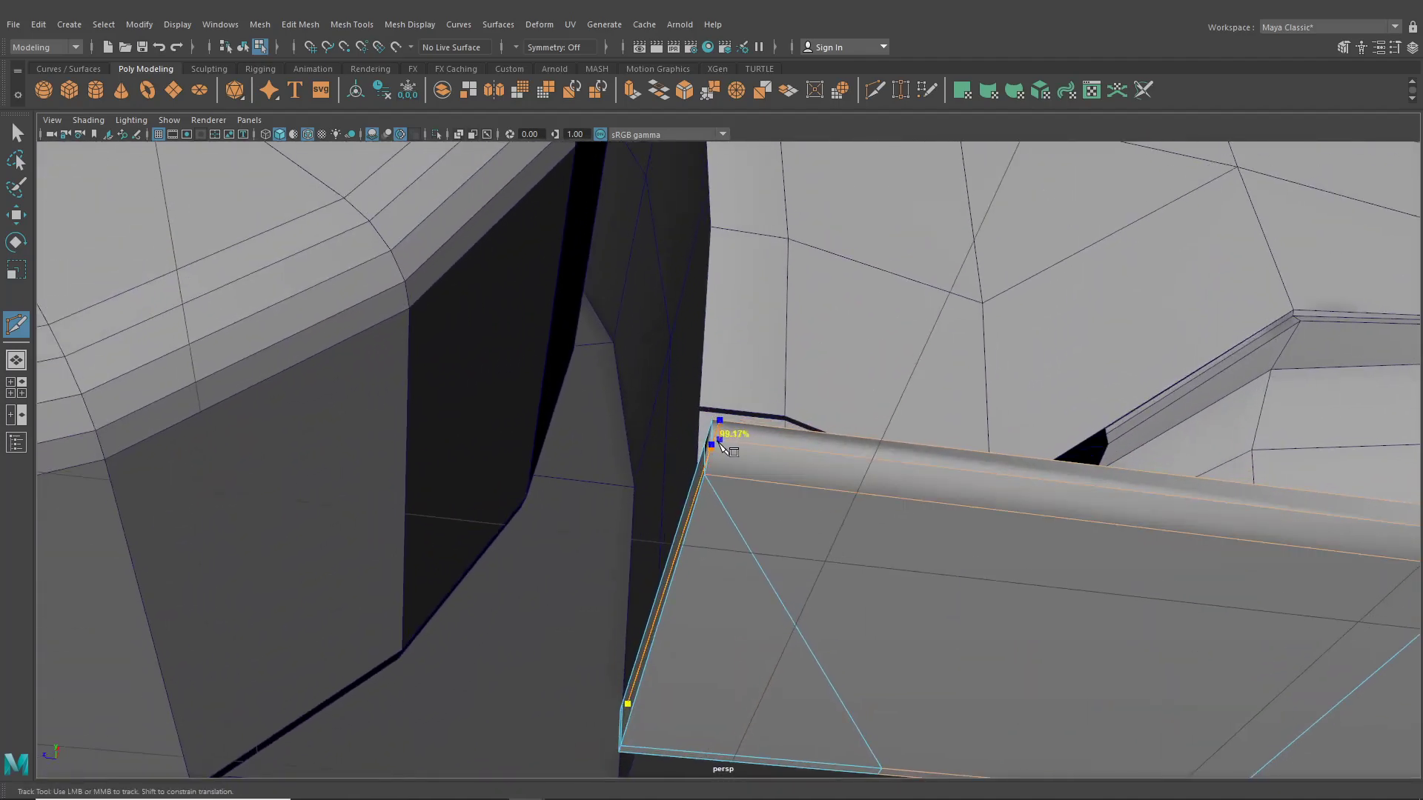
pyautogui.click(722, 441)
pyautogui.click(713, 478)
pyautogui.keyDown('alt'); pyautogui.moveTo(712, 482); pyautogui.dragTo(759, 394, button='middle'); pyautogui.keyUp('alt')
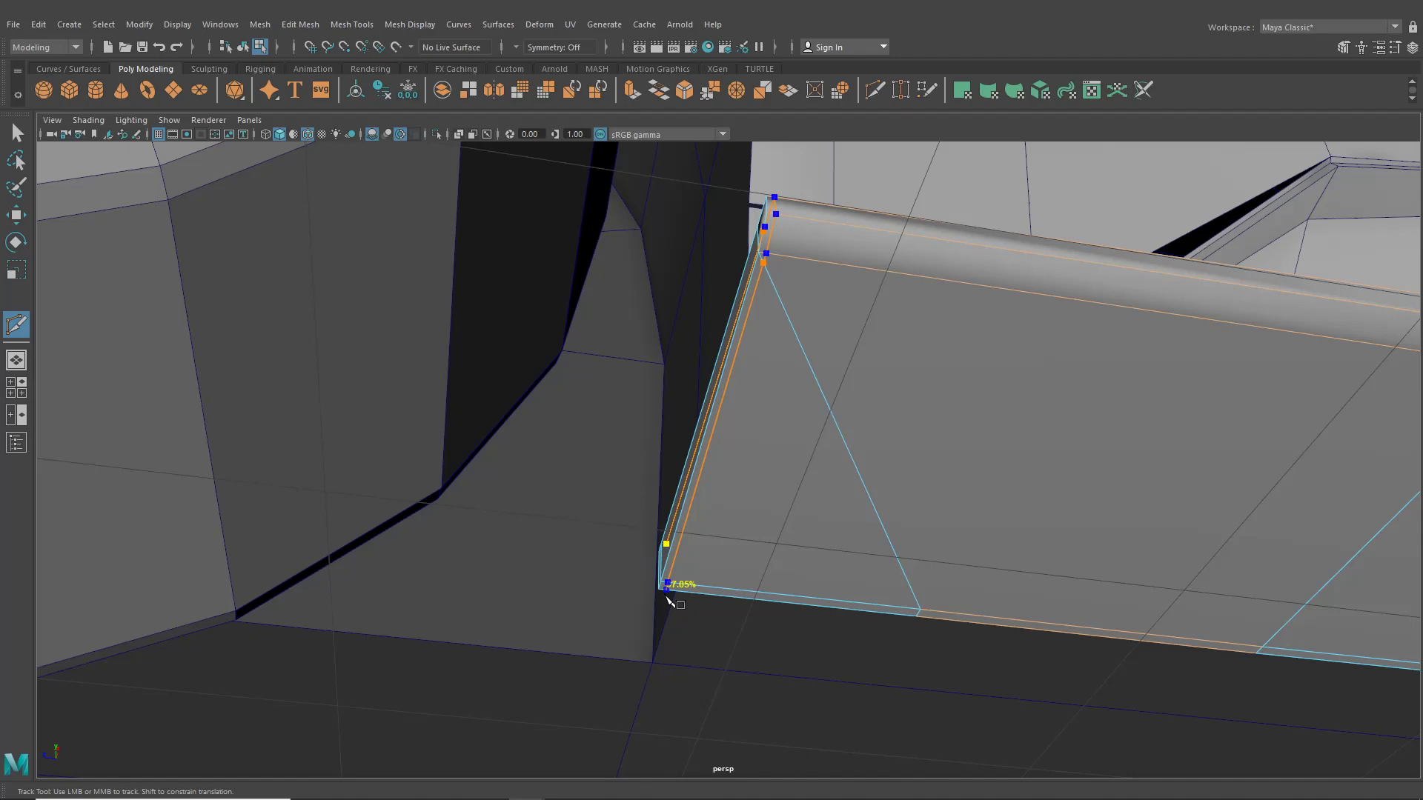
pyautogui.press('Return')
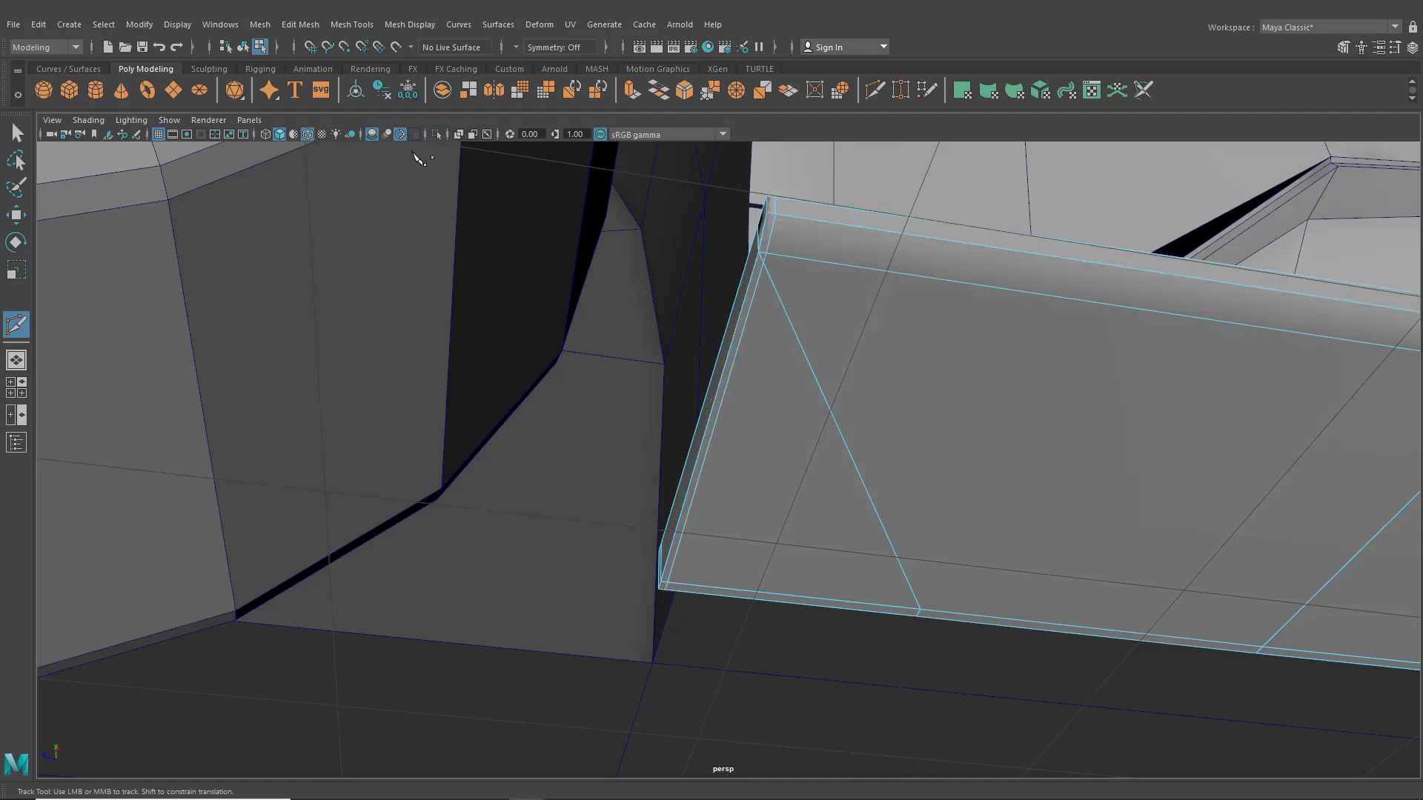
# - Isolate the sill, target-weld the stray vertex at its front outer corner on the underside, and show the whole car again
pyautogui.click(16, 133)
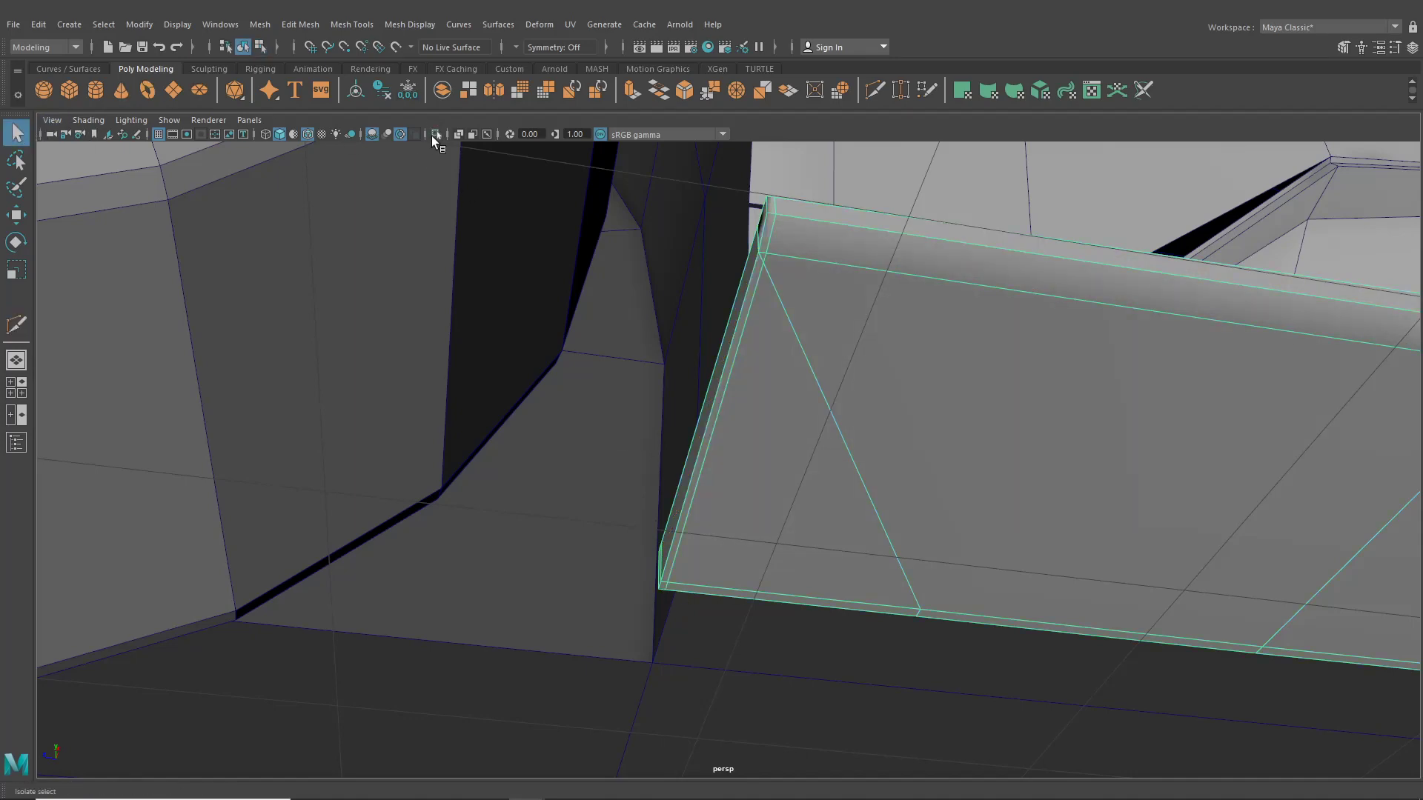
pyautogui.click(437, 135)
pyautogui.keyDown('alt'); pyautogui.moveTo(645, 429); pyautogui.dragTo(793, 256); pyautogui.keyUp('alt')
pyautogui.click(901, 91)
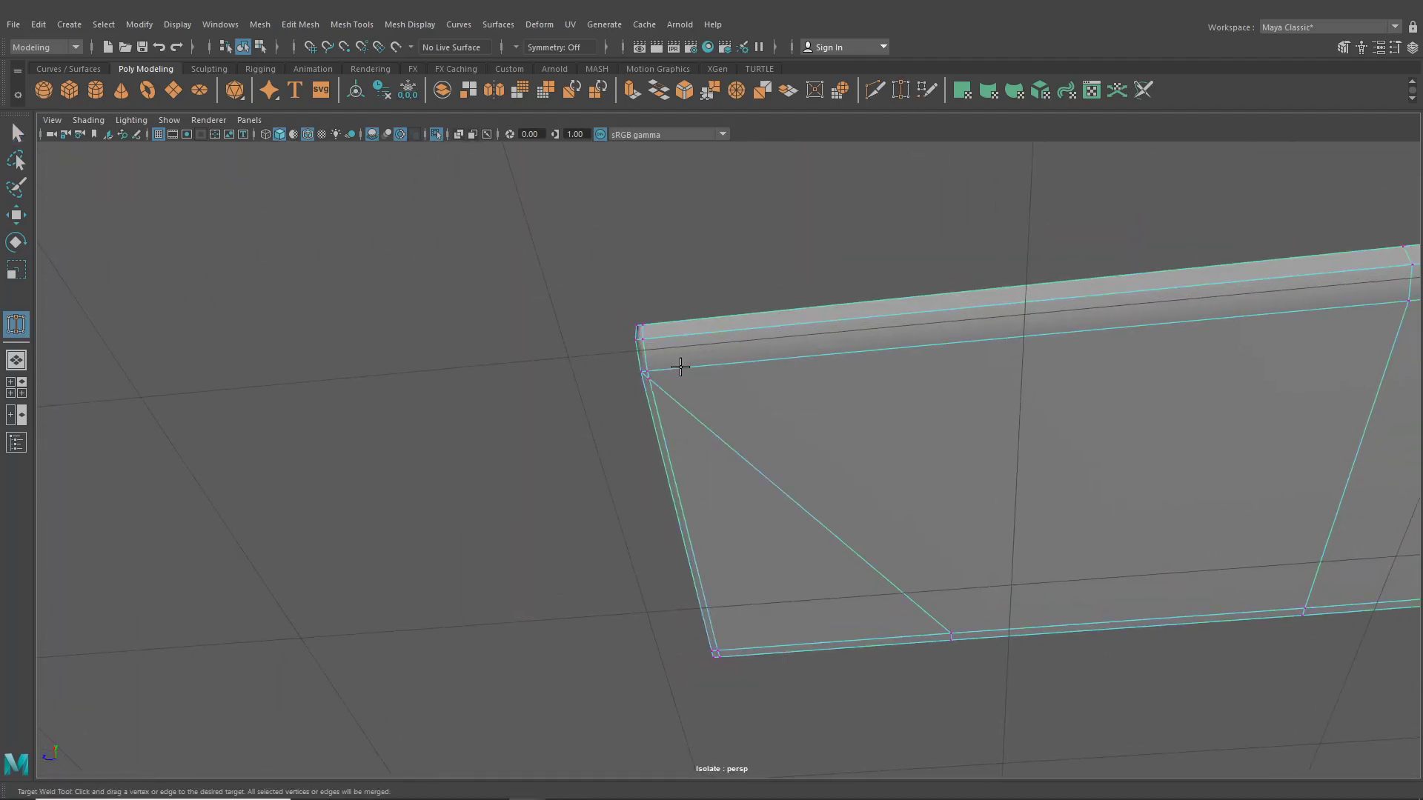
pyautogui.moveTo(649, 378); pyautogui.dragTo(647, 369)
pyautogui.keyDown('alt'); pyautogui.moveTo(689, 422); pyautogui.dragTo(717, 555); pyautogui.keyUp('alt')
pyautogui.keyDown('alt'); pyautogui.moveTo(717, 556); pyautogui.dragTo(691, 355, button='middle'); pyautogui.keyUp('alt')
pyautogui.scroll(3, 710, 423)
pyautogui.scroll(2, 707, 496)
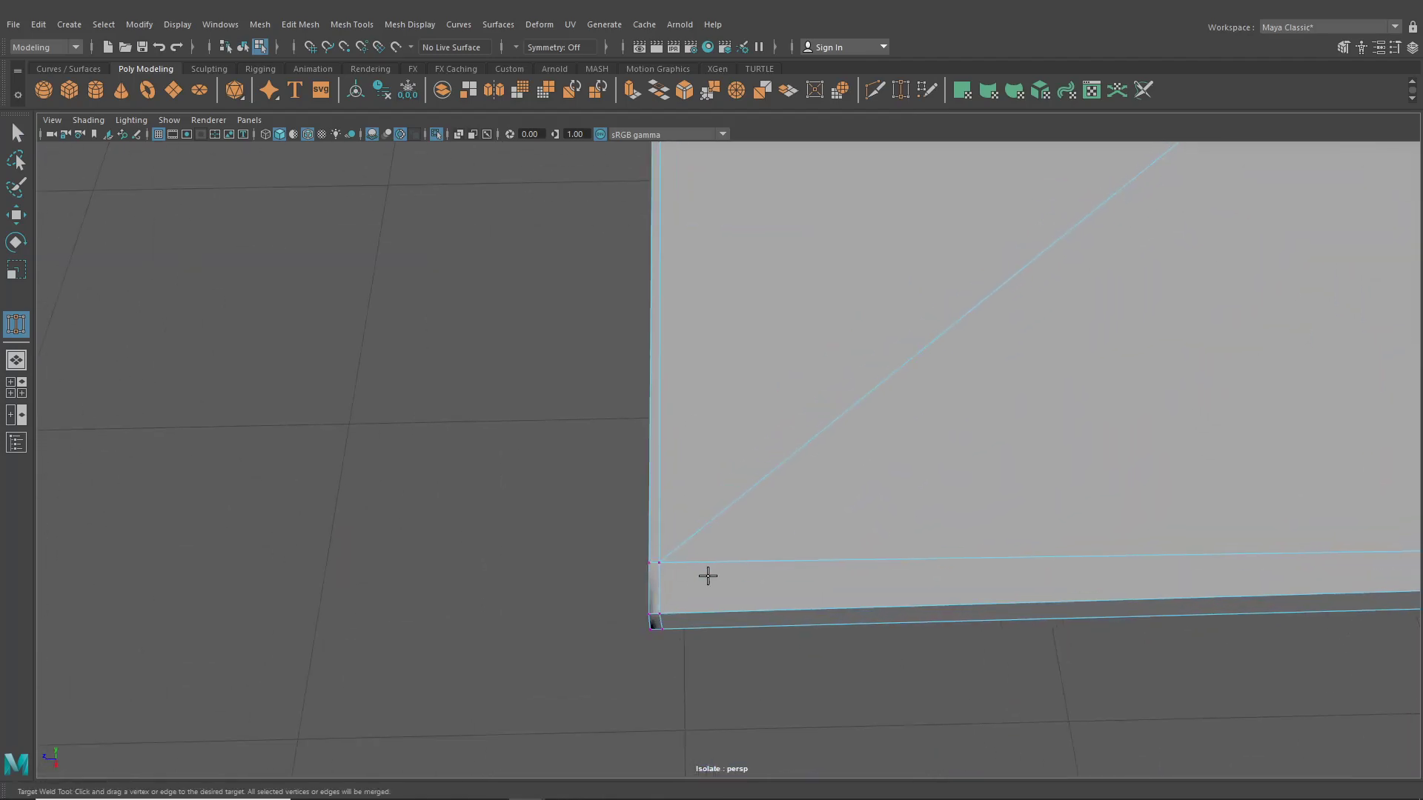
pyautogui.scroll(-4, 722, 576)
pyautogui.keyDown('alt'); pyautogui.moveTo(737, 561); pyautogui.dragTo(812, 493); pyautogui.keyUp('alt')
pyautogui.click(17, 134)
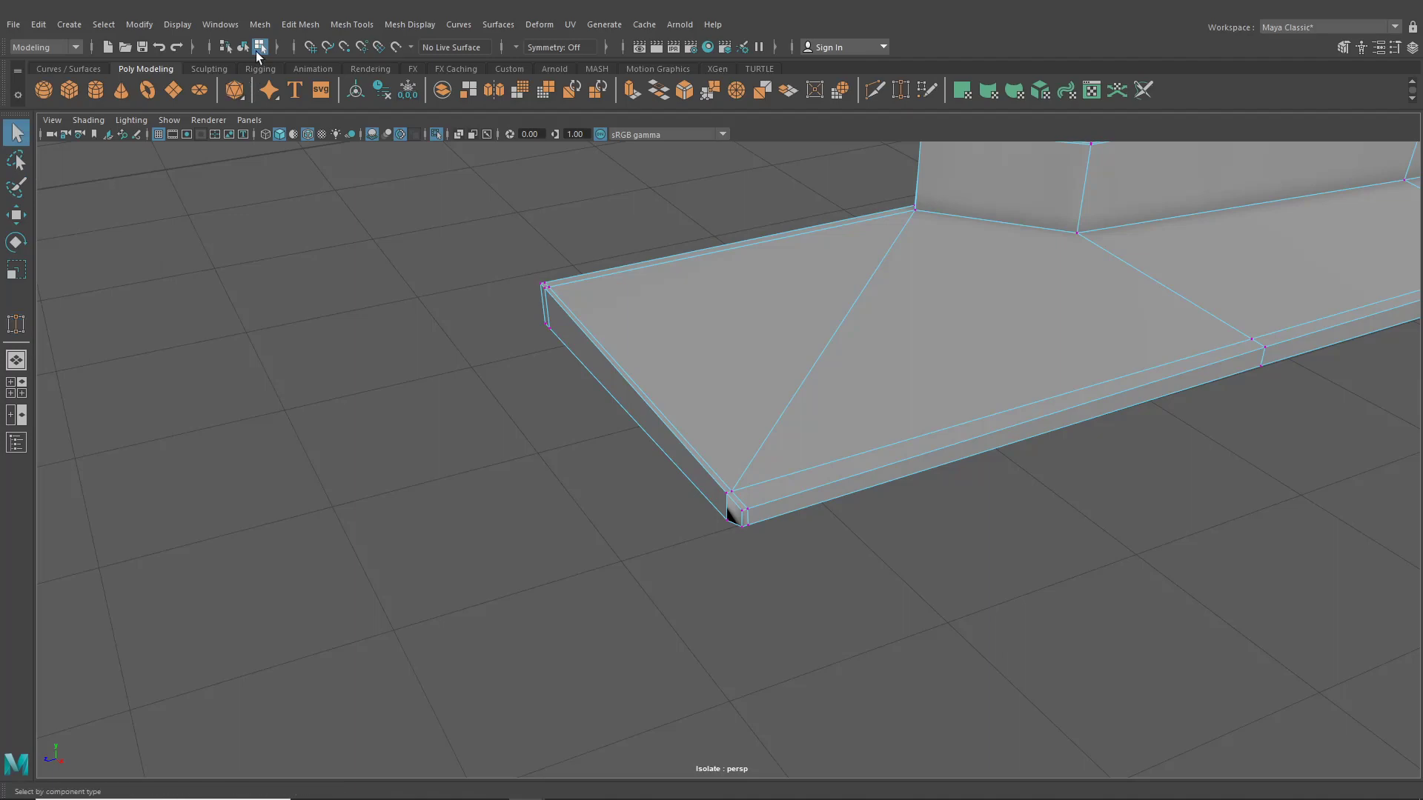
pyautogui.scroll(-3, 823, 405)
pyautogui.keyDown('alt'); pyautogui.moveTo(826, 405); pyautogui.dragTo(620, 443, button='middle'); pyautogui.keyUp('alt')
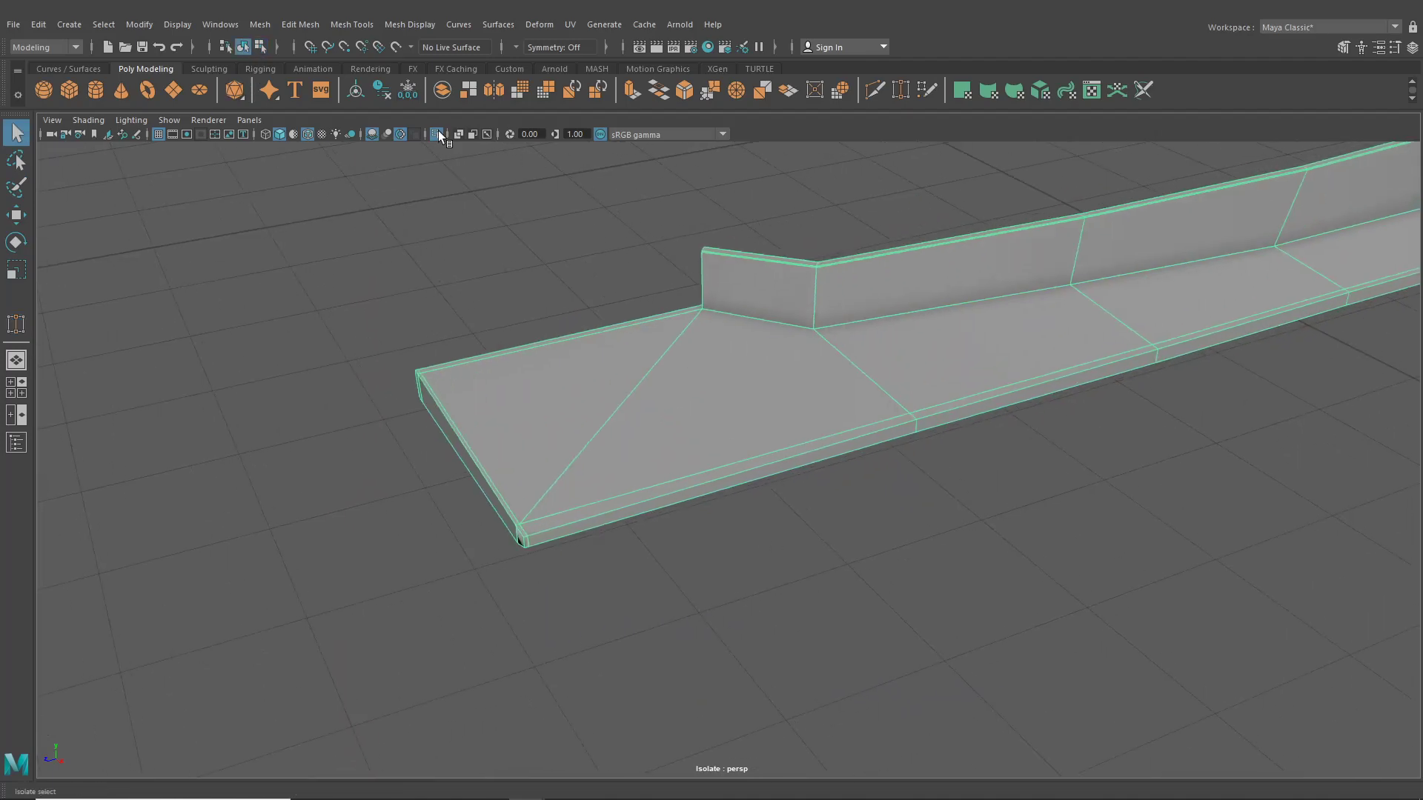
pyautogui.click(438, 132)
# - Smooth the sill's display, turn off the wireframe overlay on the shaded car, and examine the sill from several sides
pyautogui.scroll(-3, 854, 451)
pyautogui.keyDown('alt'); pyautogui.moveTo(853, 450); pyautogui.dragTo(730, 439, button='middle'); pyautogui.keyUp('alt')
pyautogui.click(735, 507)
pyautogui.click(624, 424)
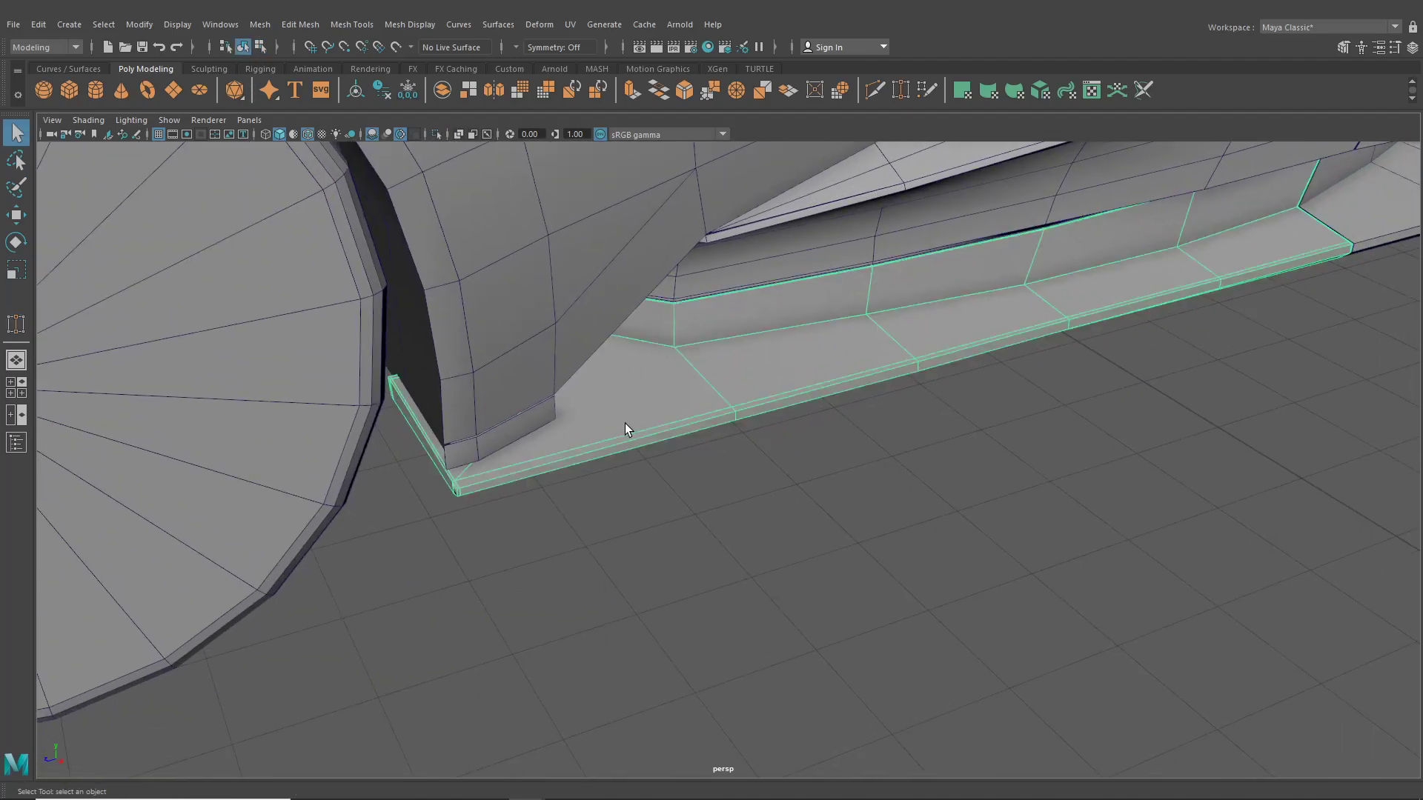
pyautogui.press('3')
pyautogui.click(659, 498)
pyautogui.keyDown('alt'); pyautogui.moveTo(658, 511); pyautogui.dragTo(471, 462); pyautogui.keyUp('alt')
pyautogui.click(309, 136)
pyautogui.keyDown('alt'); pyautogui.moveTo(471, 462); pyautogui.dragTo(208, 516, button='middle'); pyautogui.keyUp('alt')
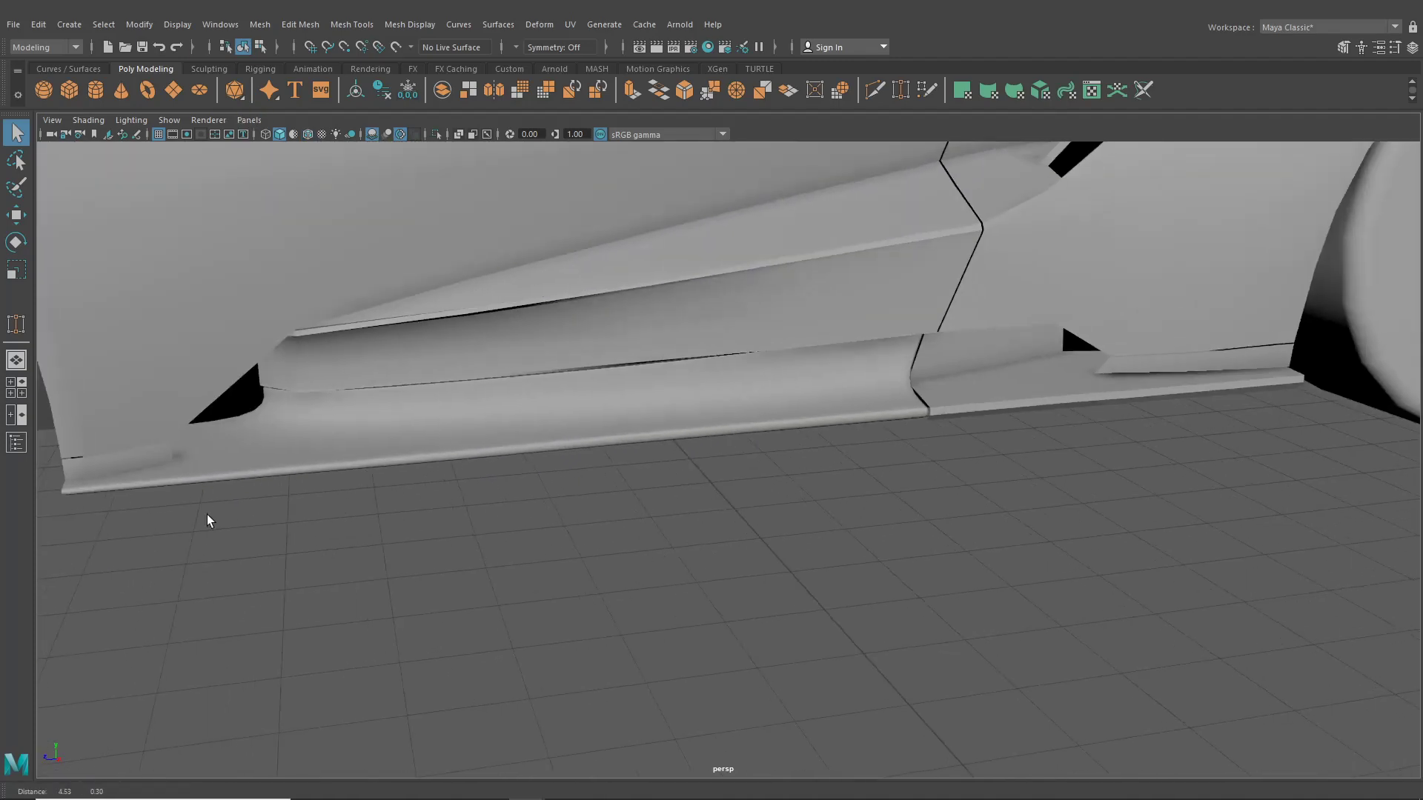
pyautogui.keyDown('alt'); pyautogui.moveTo(741, 489); pyautogui.dragTo(962, 500); pyautogui.keyUp('alt')
pyautogui.keyDown('alt'); pyautogui.moveTo(961, 499); pyautogui.dragTo(814, 447, button='middle'); pyautogui.keyUp('alt')
pyautogui.keyDown('alt'); pyautogui.moveTo(813, 443); pyautogui.dragTo(893, 461); pyautogui.keyUp('alt')
pyautogui.keyDown('alt'); pyautogui.moveTo(893, 461); pyautogui.dragTo(904, 507, button='middle'); pyautogui.keyUp('alt')
pyautogui.keyDown('alt'); pyautogui.moveTo(904, 507); pyautogui.dragTo(1003, 505); pyautogui.keyUp('alt')
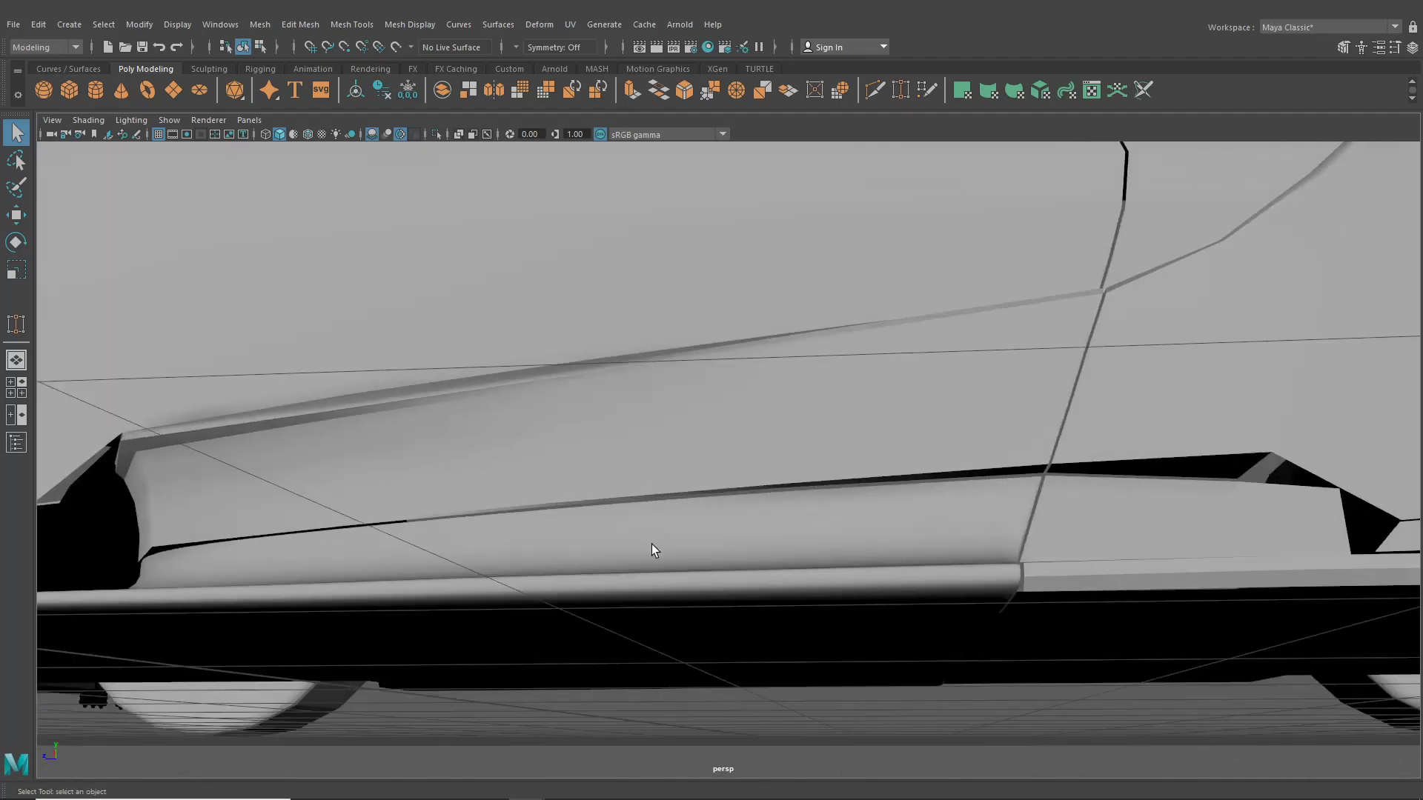
pyautogui.keyDown('alt'); pyautogui.moveTo(651, 550); pyautogui.dragTo(921, 561); pyautogui.keyUp('alt')
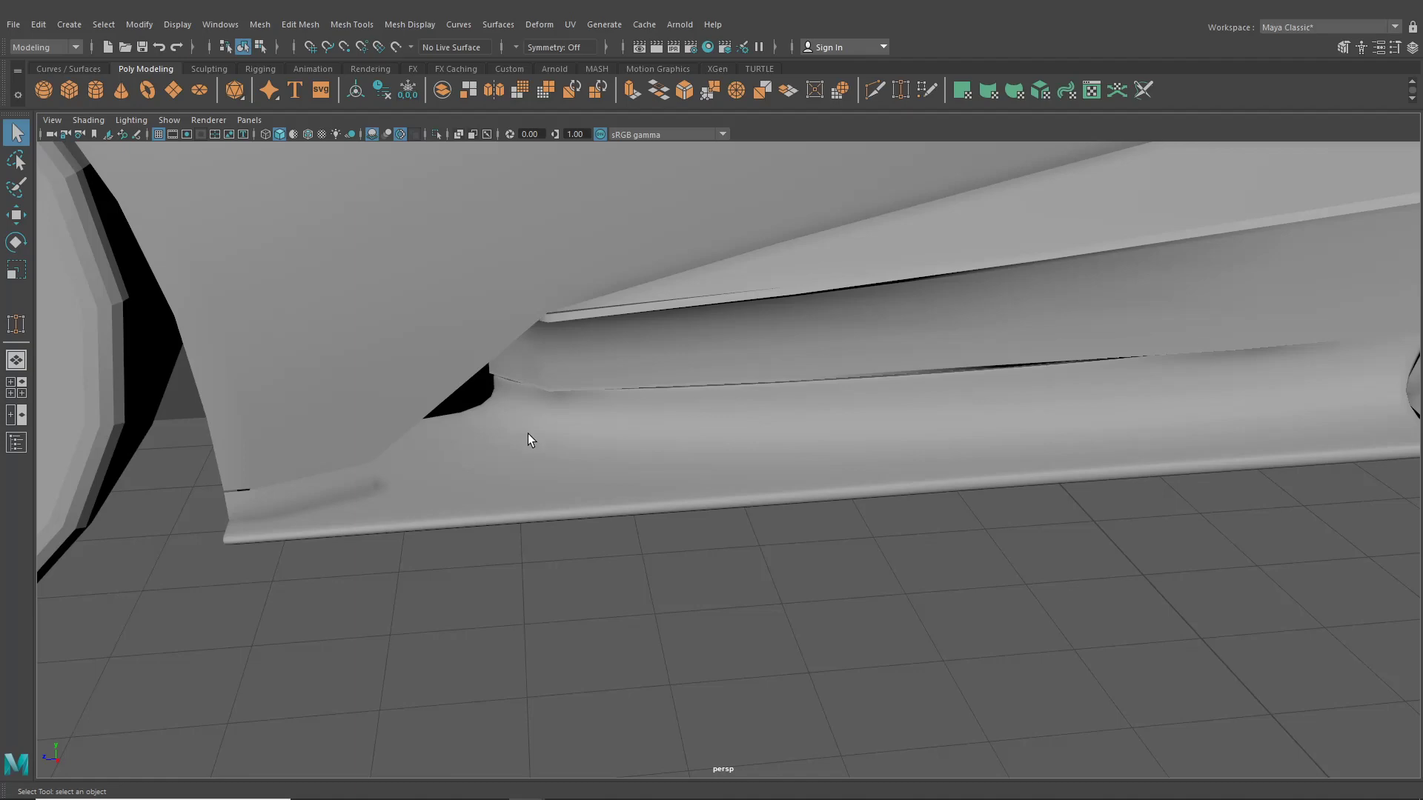
# - Insert edge loops along the sill's outer lip and around its front end to sharpen the lip edges
pyautogui.click(535, 455)
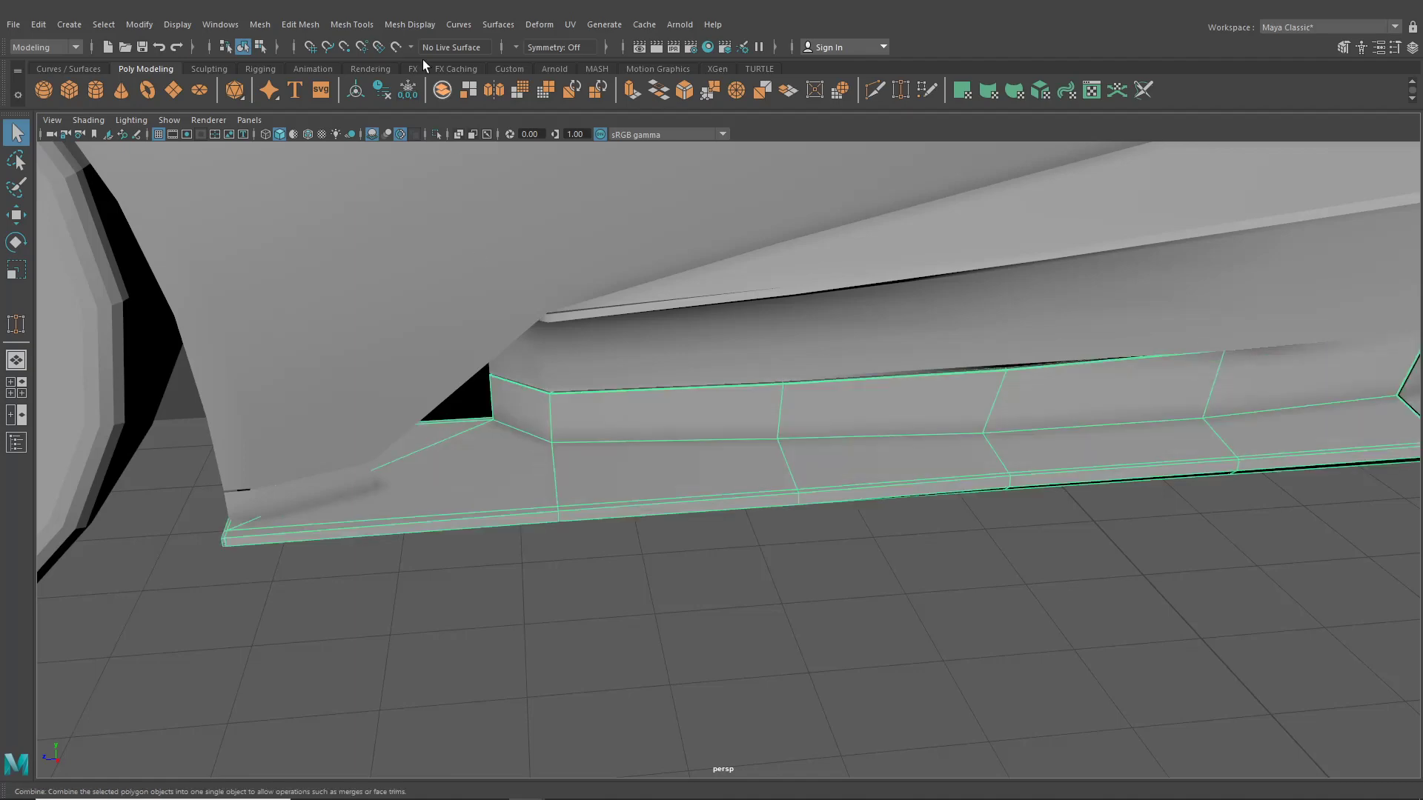
pyautogui.click(352, 25)
pyautogui.click(378, 137)
pyautogui.keyDown('alt'); pyautogui.moveTo(540, 420); pyautogui.dragTo(714, 597); pyautogui.keyUp('alt')
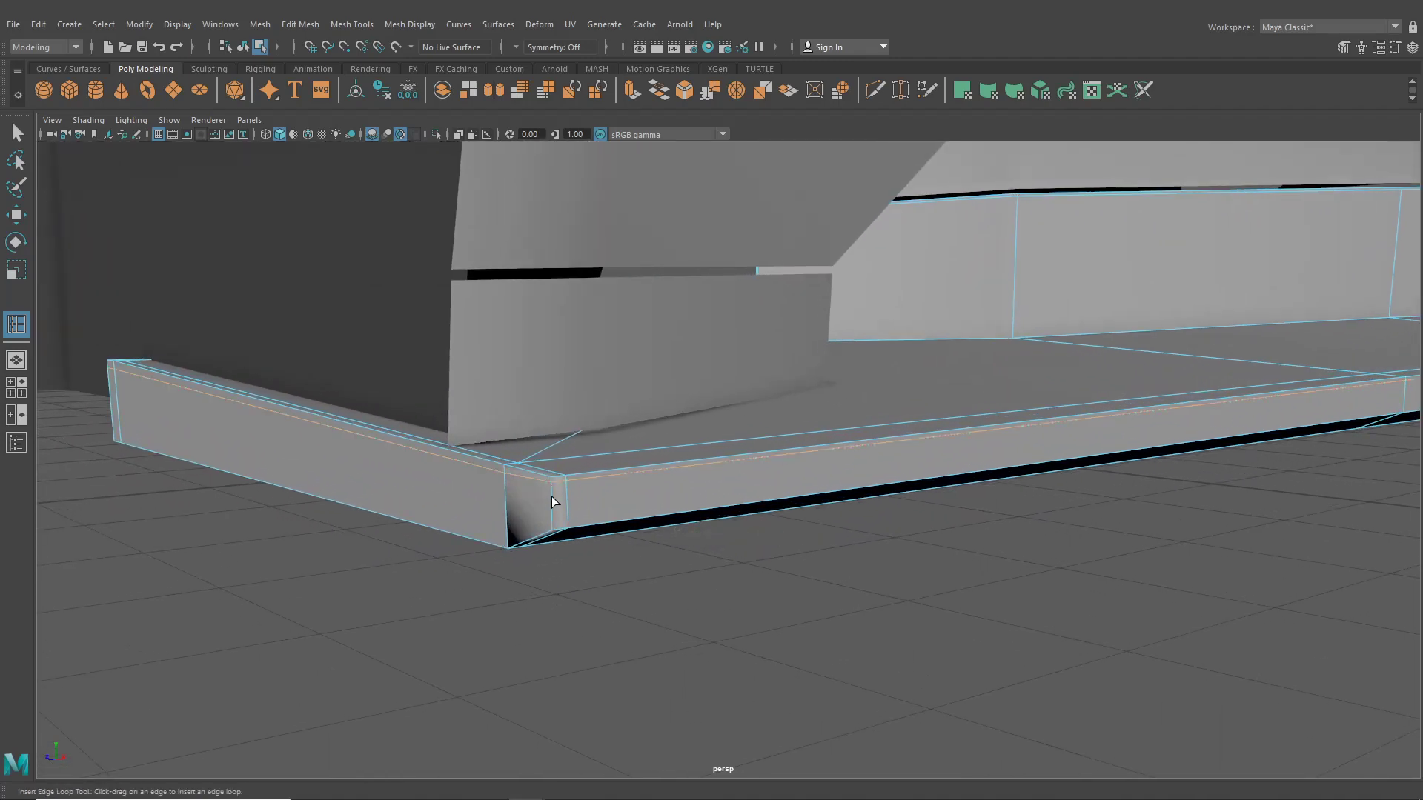
pyautogui.moveTo(553, 525)
pyautogui.keyDown('alt'); pyautogui.mouseDown()
pyautogui.moveTo(612, 511)
pyautogui.moveTo(575, 524)
pyautogui.mouseUp(); pyautogui.keyUp('alt')
pyautogui.press('q')
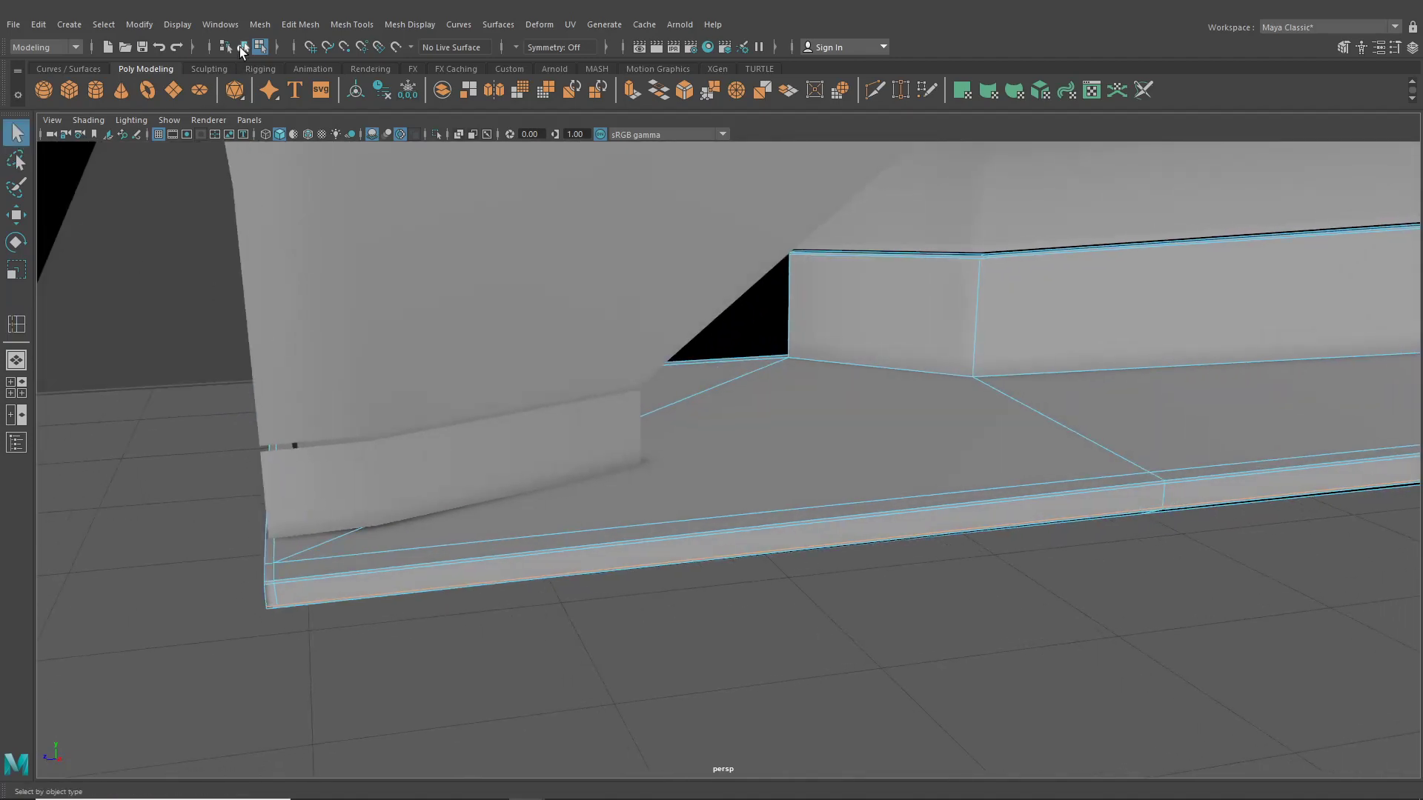
# - Preview the sharpened lip smoothed, return the sill to the unsmoothed display, and examine it from the front and below
pyautogui.press('3')
pyautogui.click(731, 609)
pyautogui.keyDown('alt'); pyautogui.moveTo(730, 609); pyautogui.dragTo(733, 554); pyautogui.keyUp('alt')
pyautogui.keyDown('alt'); pyautogui.moveTo(790, 434); pyautogui.dragTo(994, 554); pyautogui.keyUp('alt')
pyautogui.keyDown('alt'); pyautogui.moveTo(994, 554); pyautogui.dragTo(576, 472, button='middle'); pyautogui.keyUp('alt')
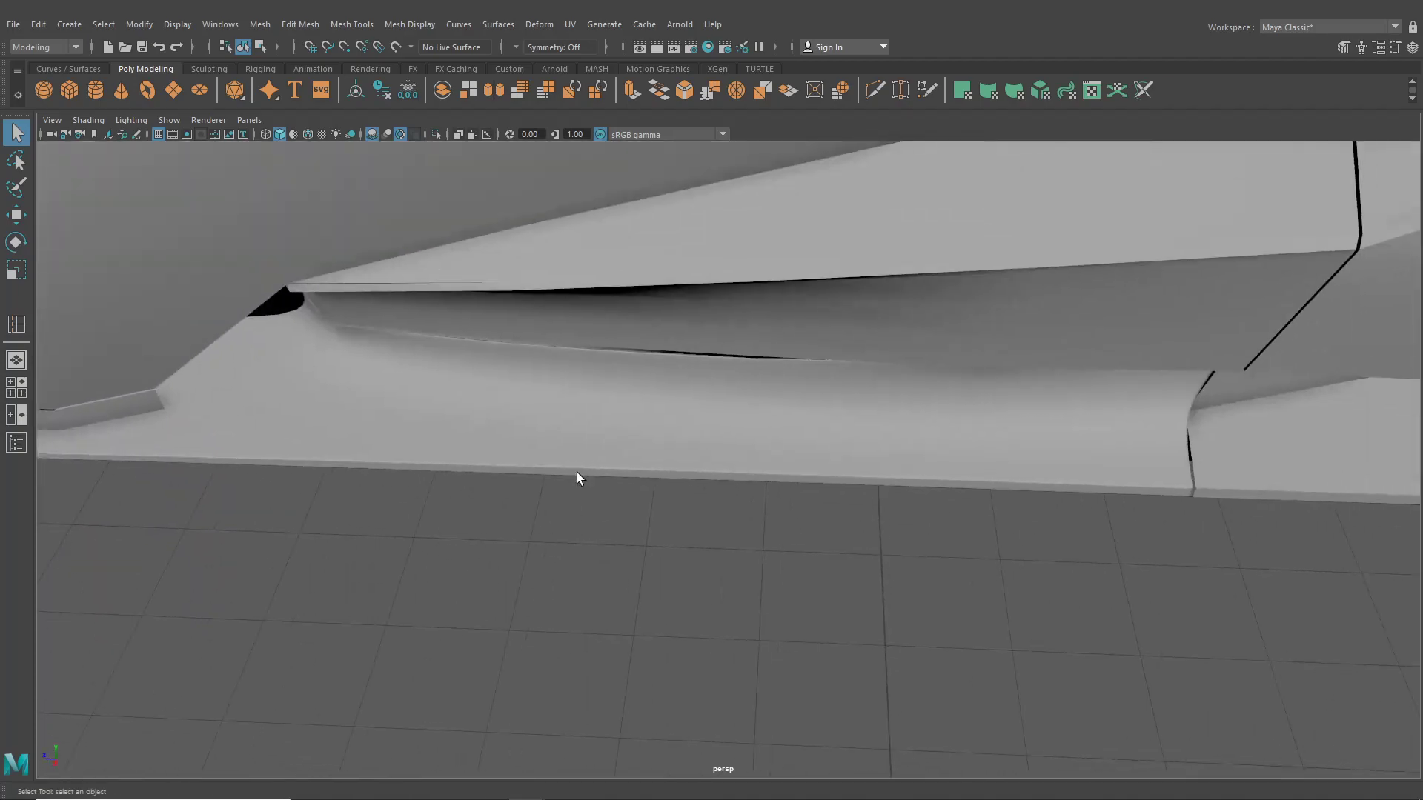
pyautogui.click(767, 449)
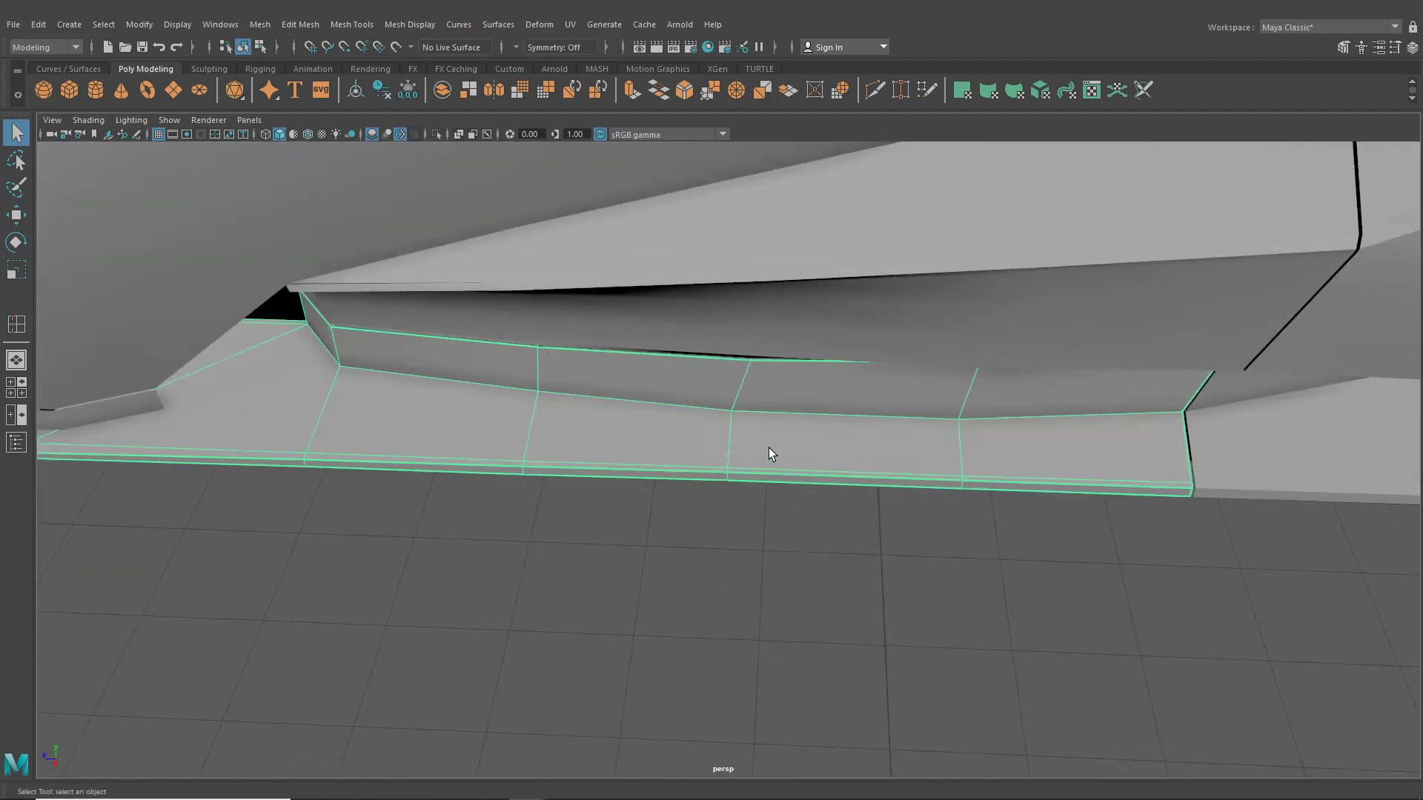
pyautogui.keyDown('alt'); pyautogui.moveTo(768, 450); pyautogui.dragTo(874, 385); pyautogui.keyUp('alt')
pyautogui.click(353, 25)
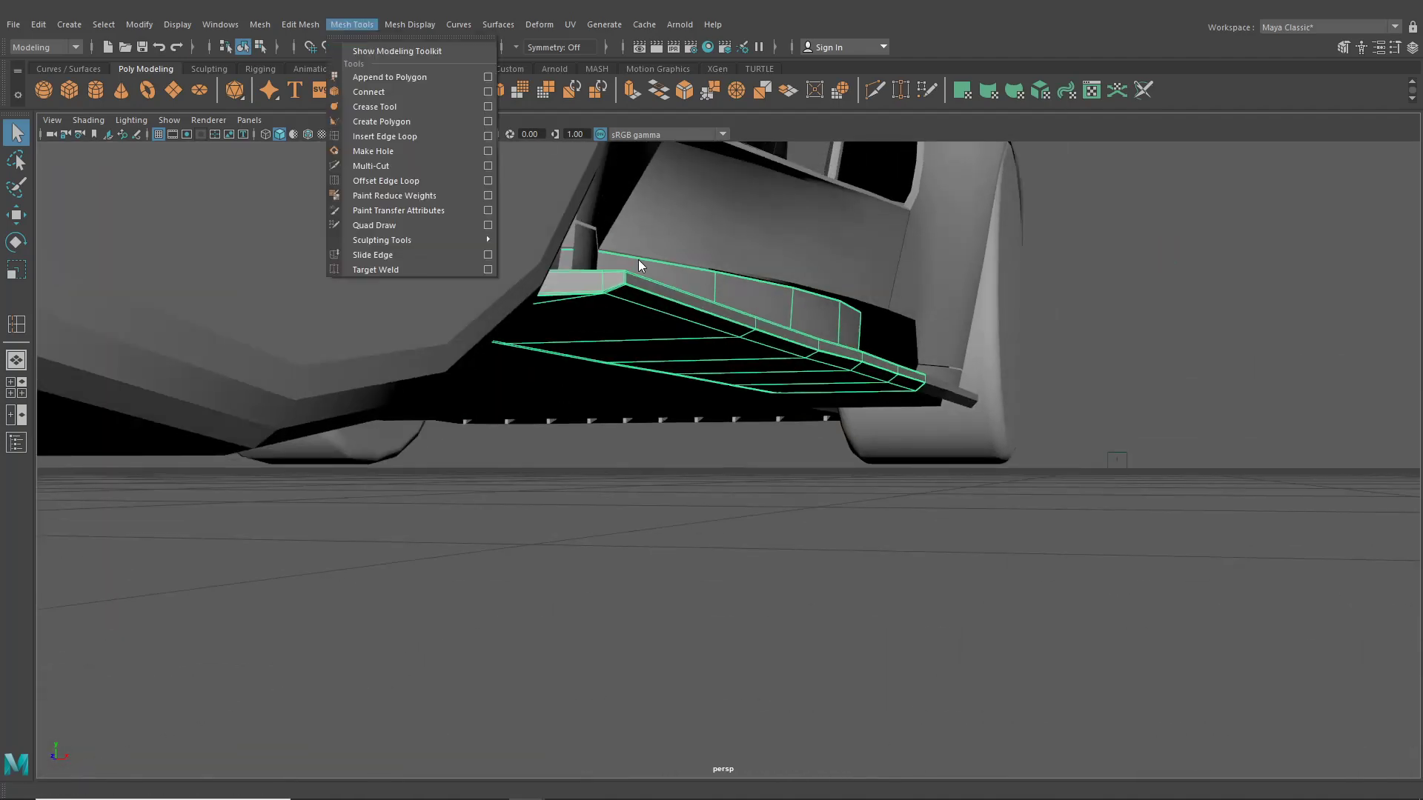
pyautogui.keyDown('alt'); pyautogui.moveTo(828, 386); pyautogui.dragTo(672, 423); pyautogui.keyUp('alt')
pyautogui.keyDown('alt'); pyautogui.moveTo(546, 366); pyautogui.dragTo(829, 386); pyautogui.keyUp('alt')
pyautogui.press('f')
# - Insert an edge loop along the upright wall just above its base, and display the sill smoothed
pyautogui.click(351, 25)
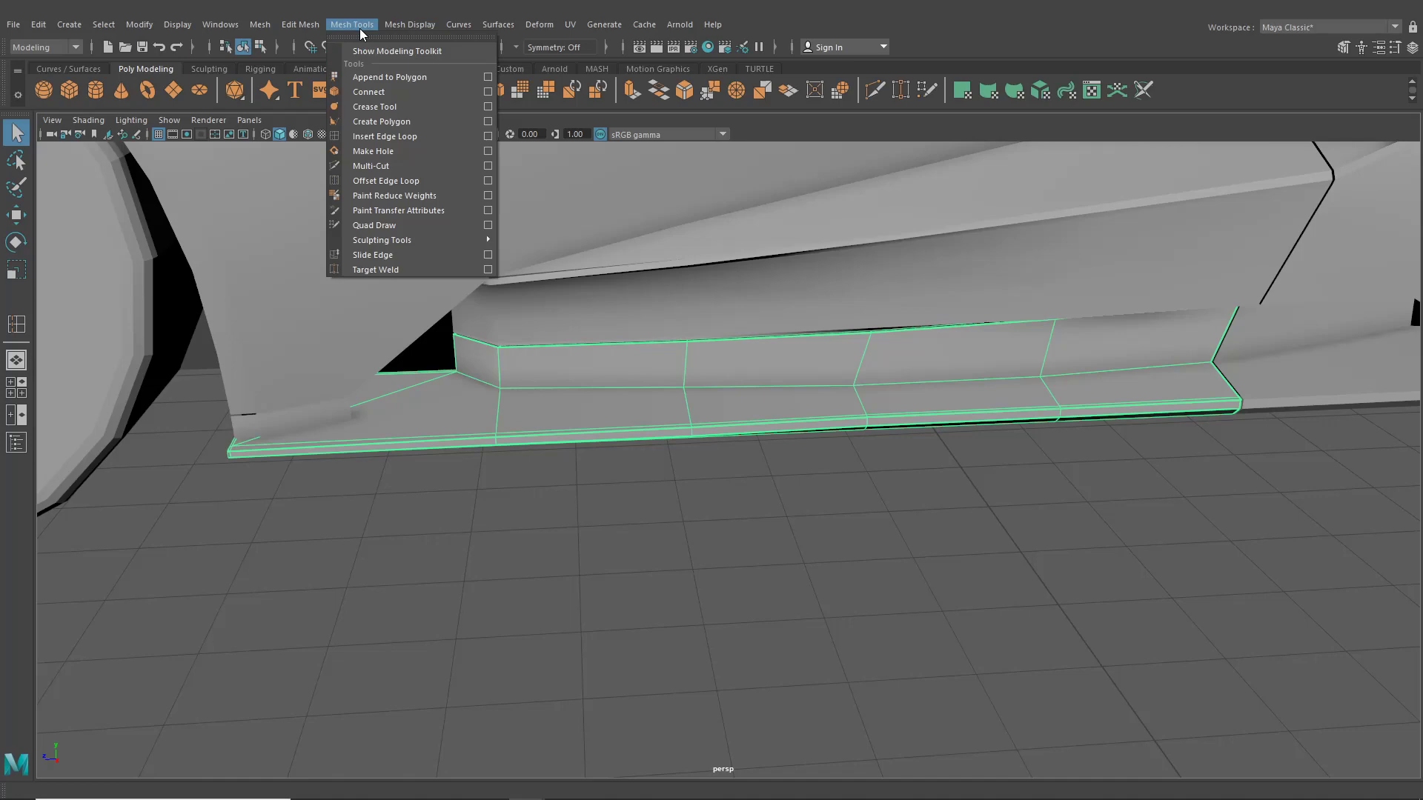
pyautogui.click(389, 132)
pyautogui.keyDown('alt'); pyautogui.moveTo(662, 402); pyautogui.dragTo(703, 349); pyautogui.keyUp('alt')
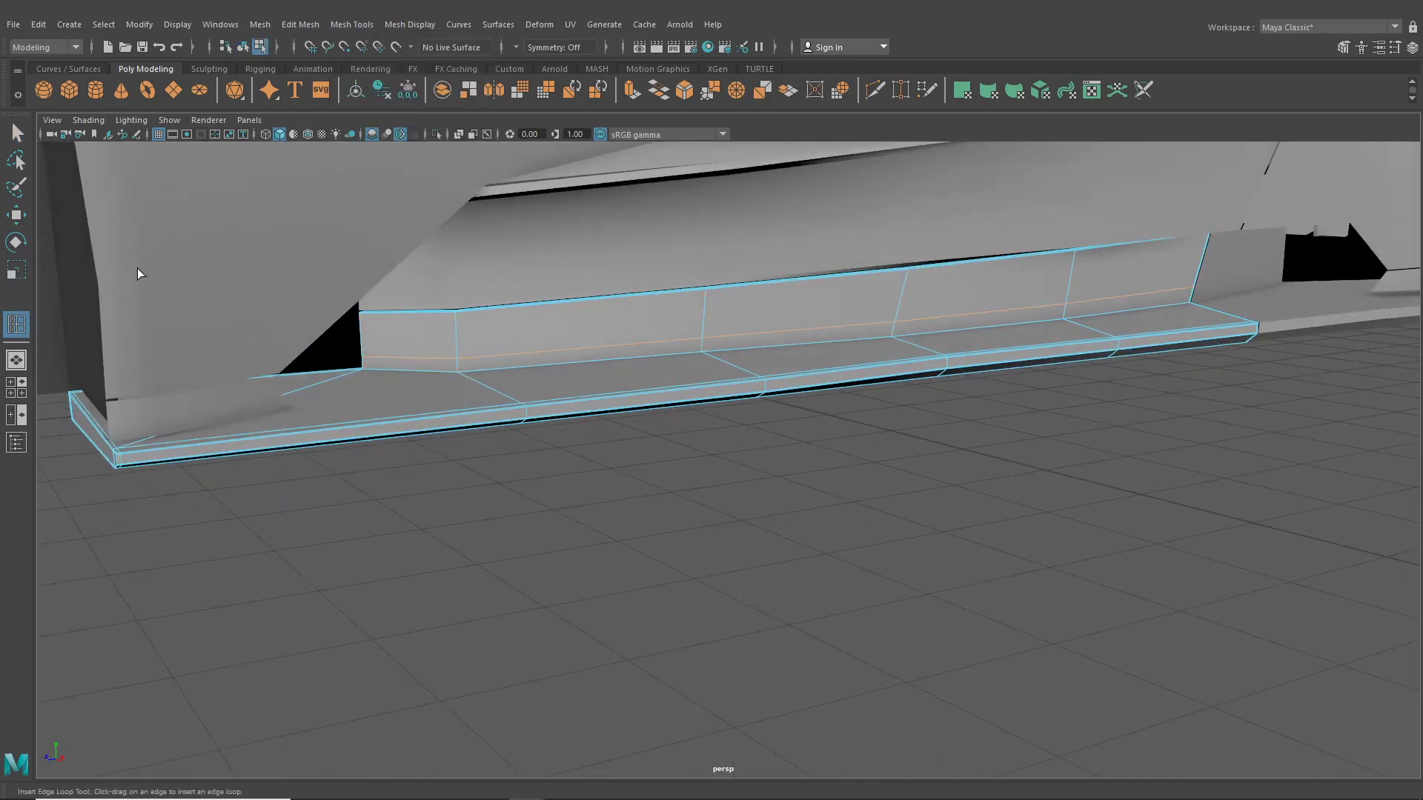
pyautogui.click(15, 215)
pyautogui.keyDown('alt'); pyautogui.moveTo(613, 334); pyautogui.dragTo(622, 335); pyautogui.keyUp('alt')
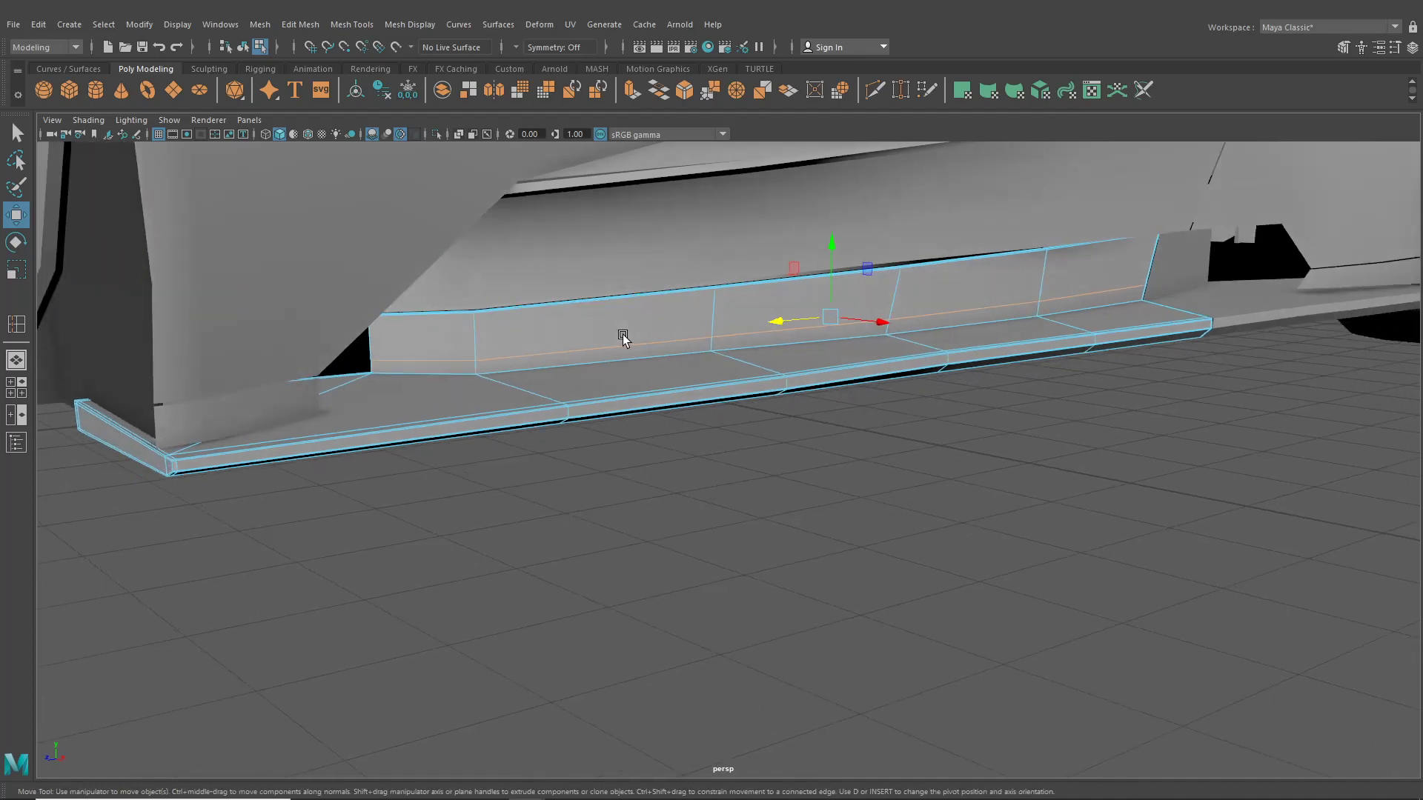
pyautogui.press('3')
pyautogui.keyDown('alt'); pyautogui.moveTo(858, 496); pyautogui.dragTo(724, 517); pyautogui.keyUp('alt')
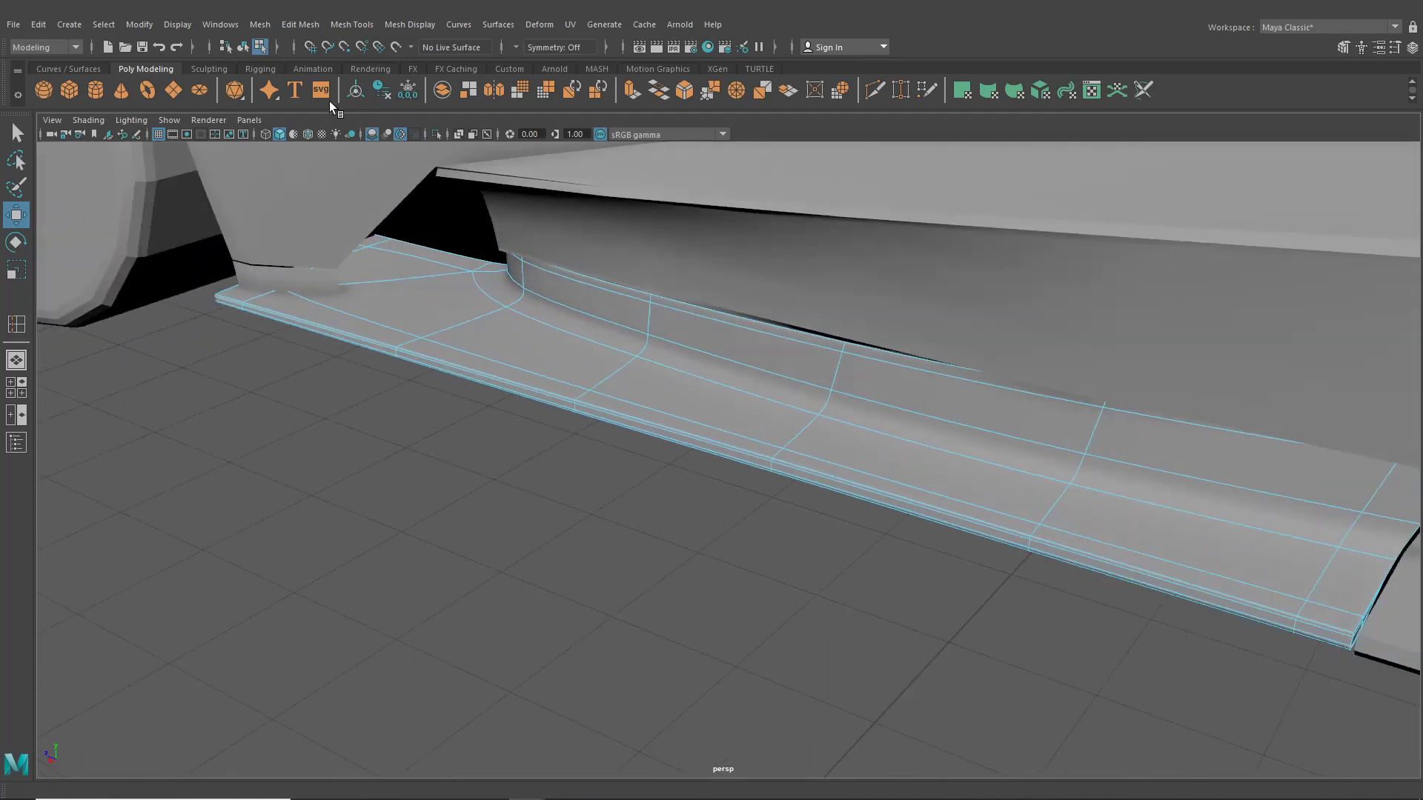
# - Return to object selection, open Hypershade, and assign the GlossBlack material to the side sill
pyautogui.click(243, 46)
pyautogui.keyDown('alt'); pyautogui.moveTo(521, 480); pyautogui.dragTo(614, 529); pyautogui.keyUp('alt')
pyautogui.keyDown('alt'); pyautogui.moveTo(691, 540); pyautogui.dragTo(763, 523); pyautogui.keyUp('alt')
pyautogui.scroll(-5, 800, 519)
pyautogui.click(709, 48)
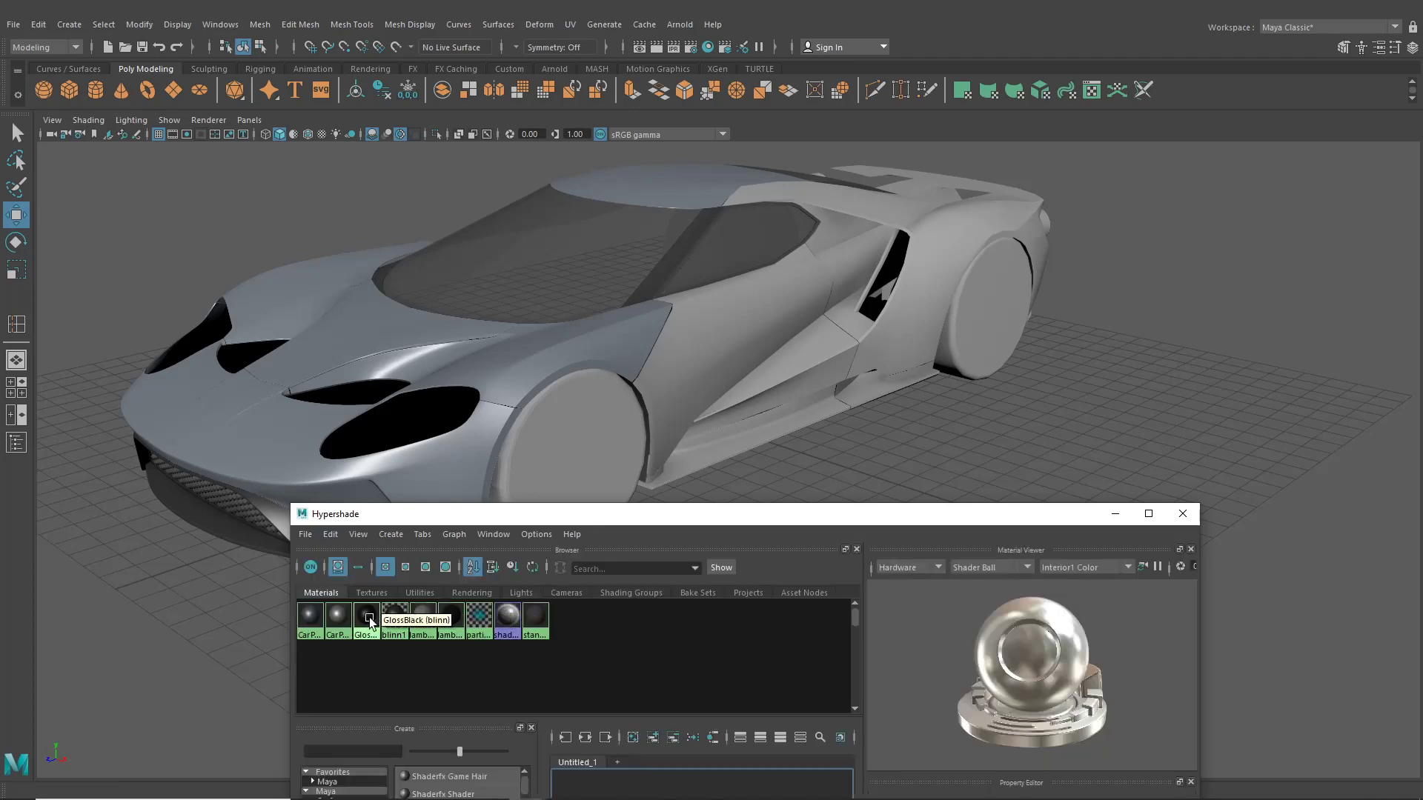
pyautogui.moveTo(439, 610); pyautogui.dragTo(737, 447, button='middle')
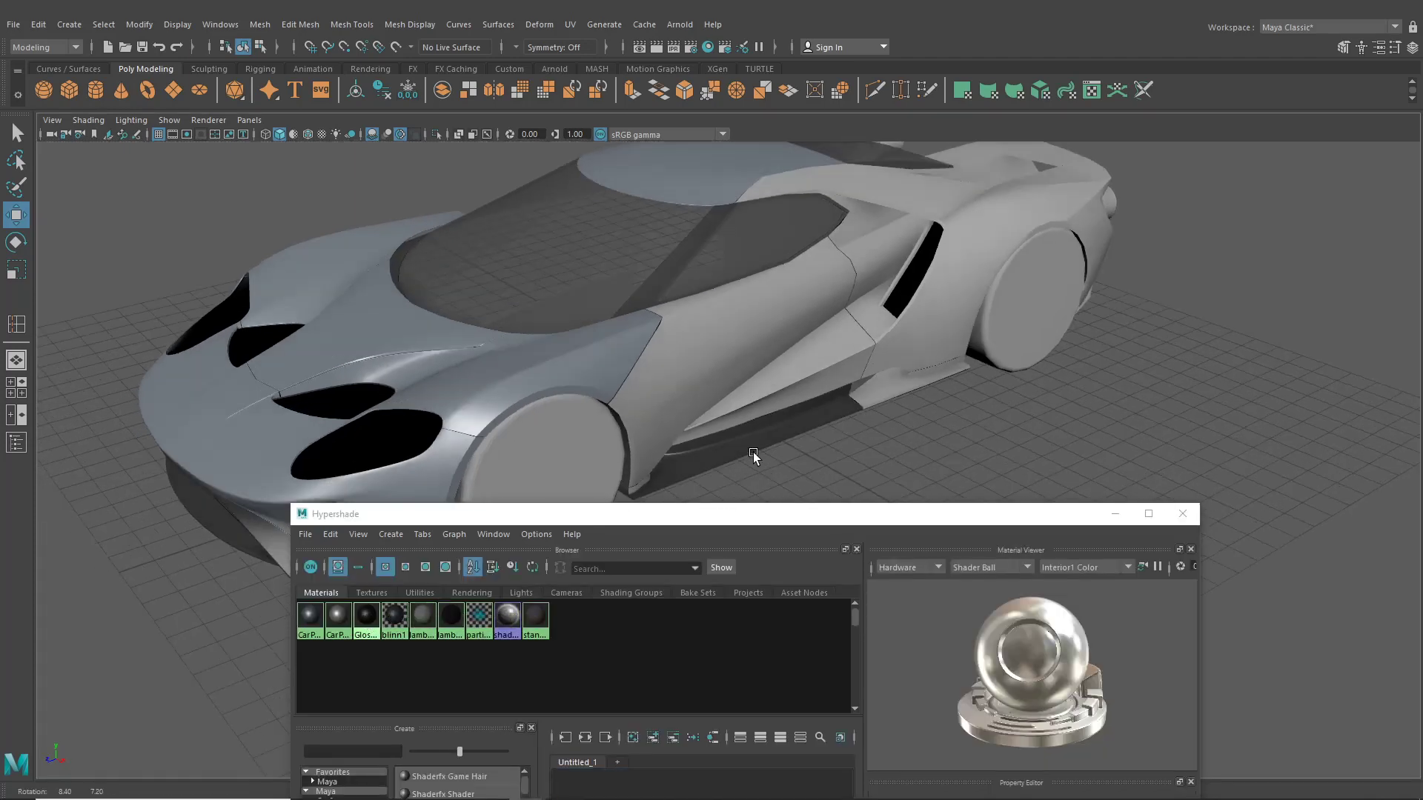
# - Close Hypershade and examine the side sill's front end from below and the car's opposite side
pyautogui.click(1182, 514)
pyautogui.scroll(5, 1003, 500)
pyautogui.keyDown('alt'); pyautogui.moveTo(1003, 500); pyautogui.dragTo(772, 487); pyautogui.keyUp('alt')
pyautogui.scroll(5, 852, 478)
pyautogui.keyDown('alt'); pyautogui.moveTo(772, 486); pyautogui.dragTo(807, 544, button='middle'); pyautogui.keyUp('alt')
pyautogui.scroll(5, 808, 585)
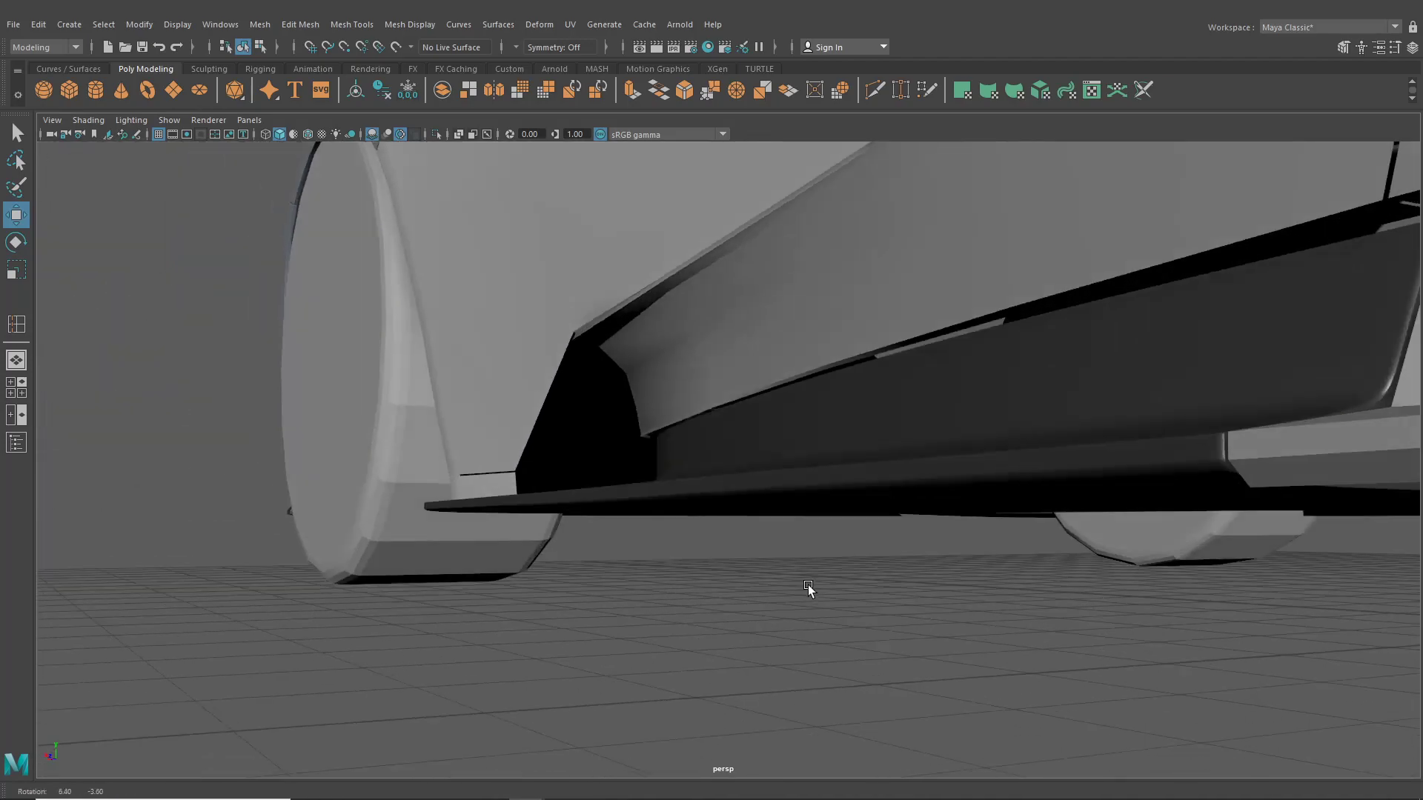
pyautogui.click(777, 345)
pyautogui.scroll(-3, 821, 340)
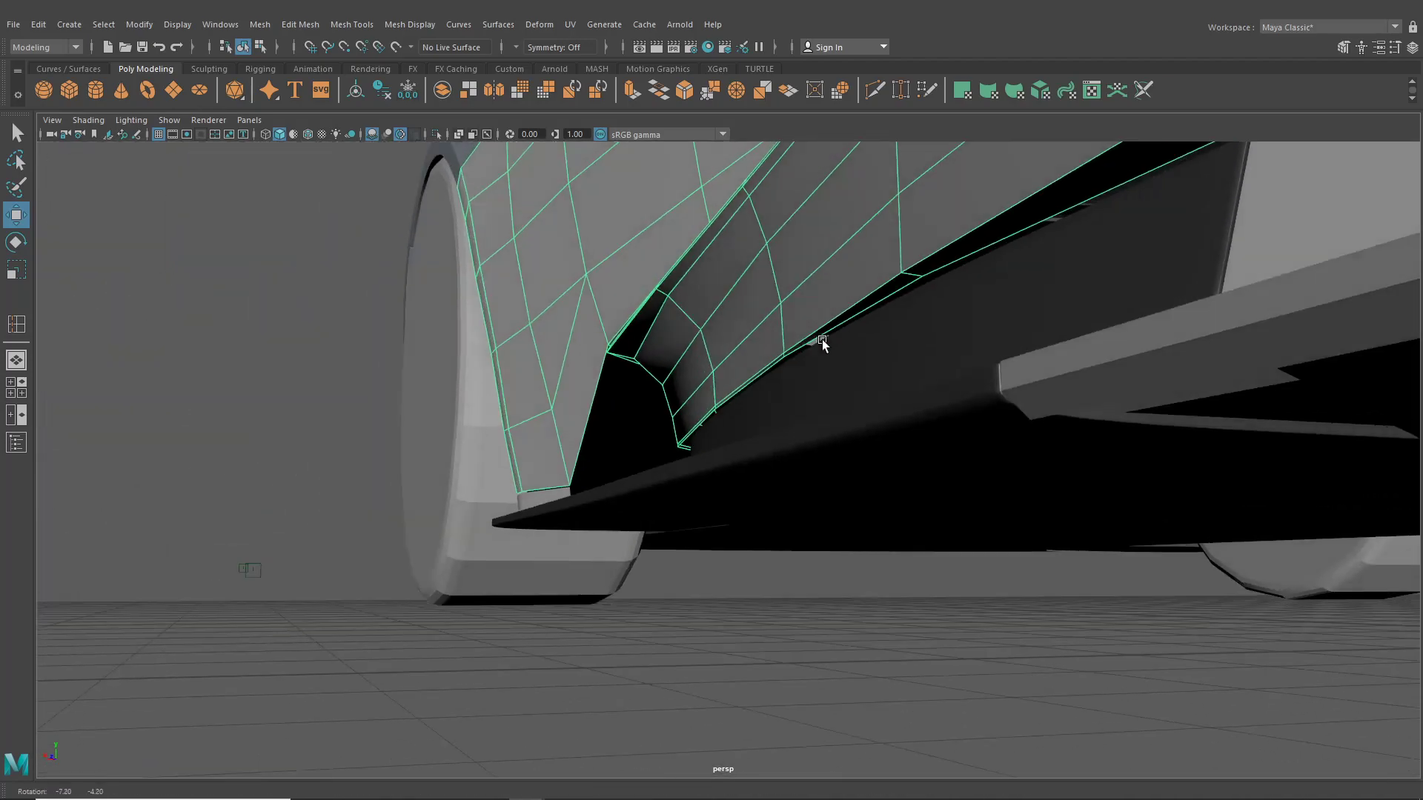
pyautogui.click(787, 578)
pyautogui.keyDown('alt'); pyautogui.moveTo(787, 578); pyautogui.dragTo(963, 613); pyautogui.keyUp('alt')
pyautogui.scroll(-5, 908, 590)
pyautogui.scroll(-4, 895, 579)
pyautogui.keyDown('alt'); pyautogui.moveTo(895, 579); pyautogui.dragTo(1134, 590); pyautogui.keyUp('alt')
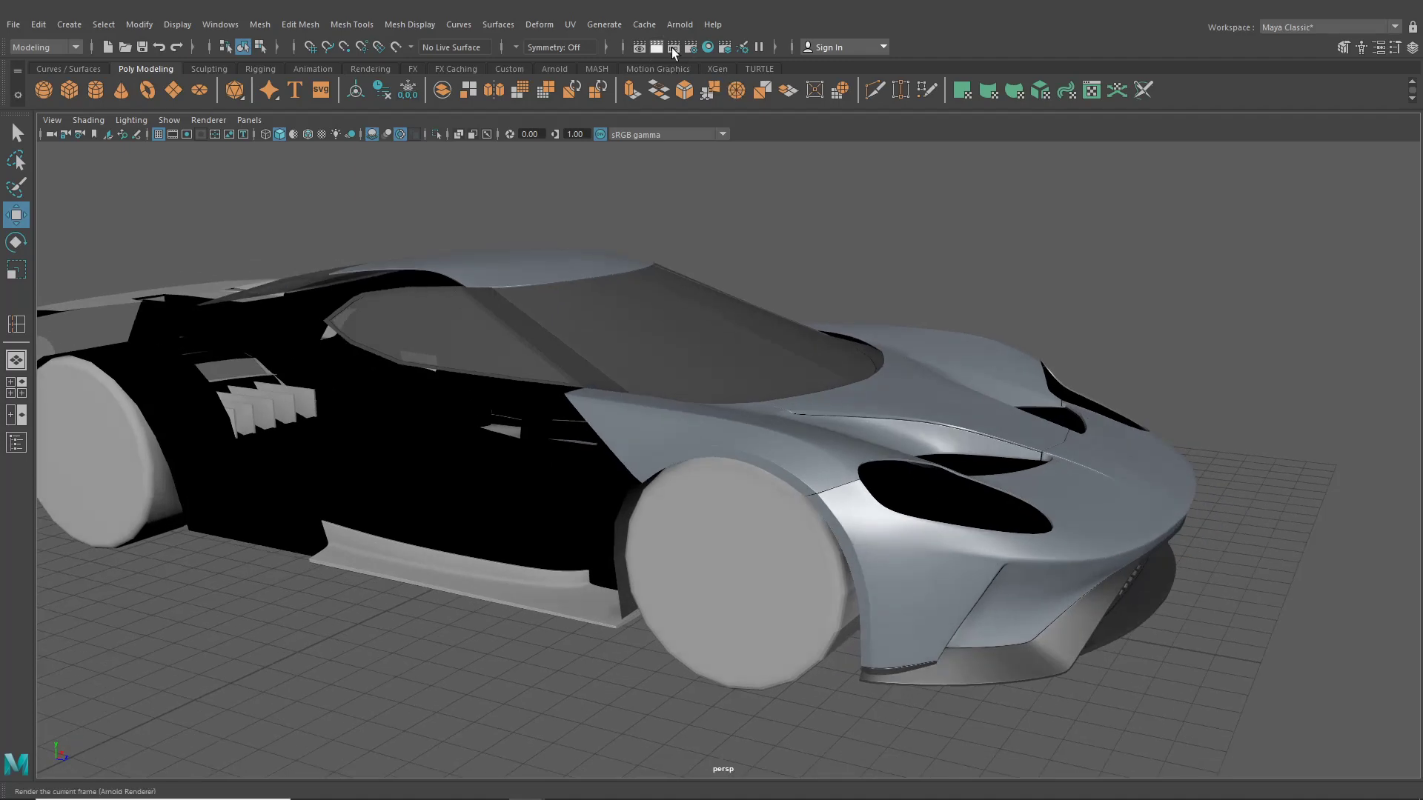
# - Open Hypershade, assign the GlossBlack material to the opposite side's sill, and close Hypershade
pyautogui.click(707, 47)
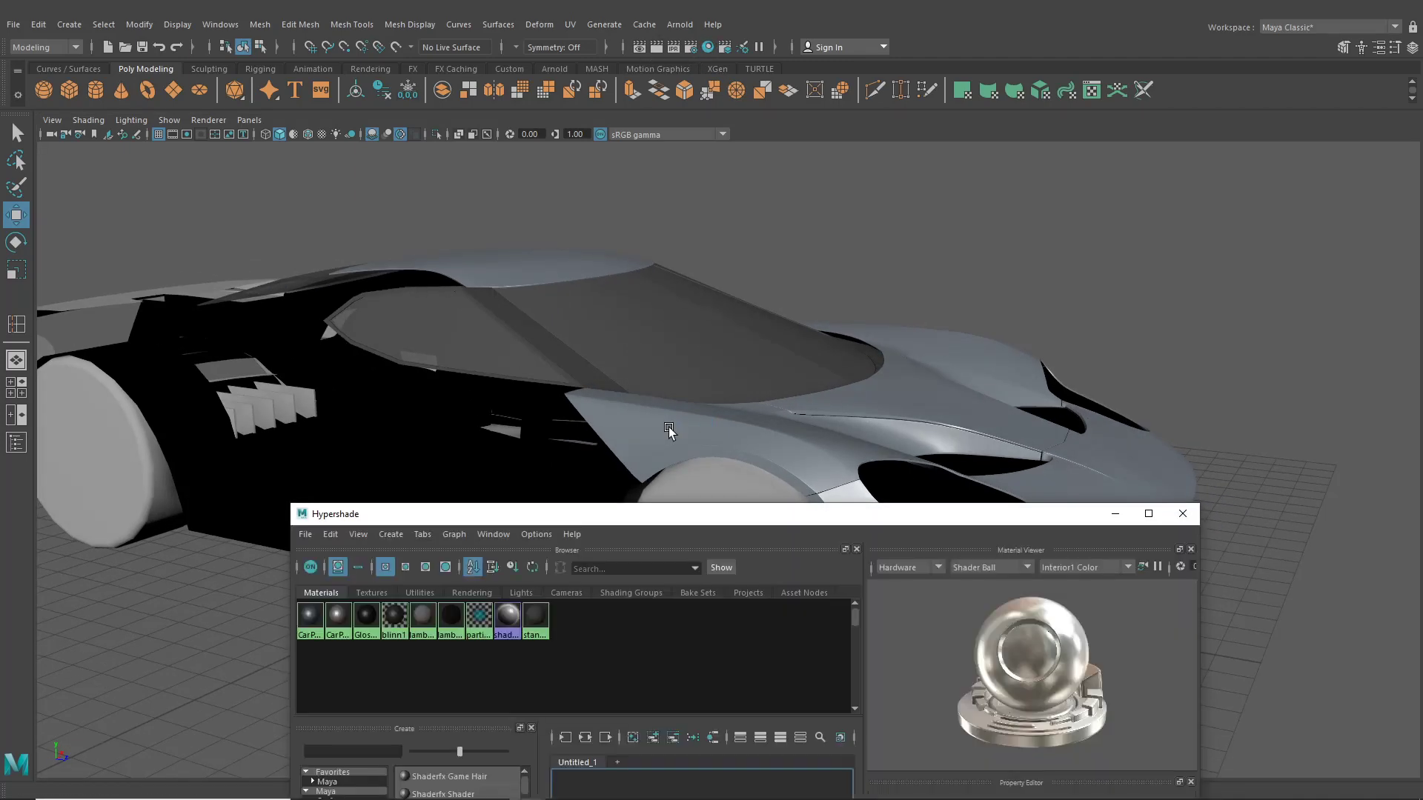
pyautogui.keyDown('alt'); pyautogui.moveTo(668, 427); pyautogui.dragTo(818, 296); pyautogui.keyUp('alt')
pyautogui.moveTo(366, 616); pyautogui.dragTo(671, 398, button='middle')
pyautogui.keyDown('alt'); pyautogui.moveTo(671, 398); pyautogui.dragTo(676, 440); pyautogui.keyUp('alt')
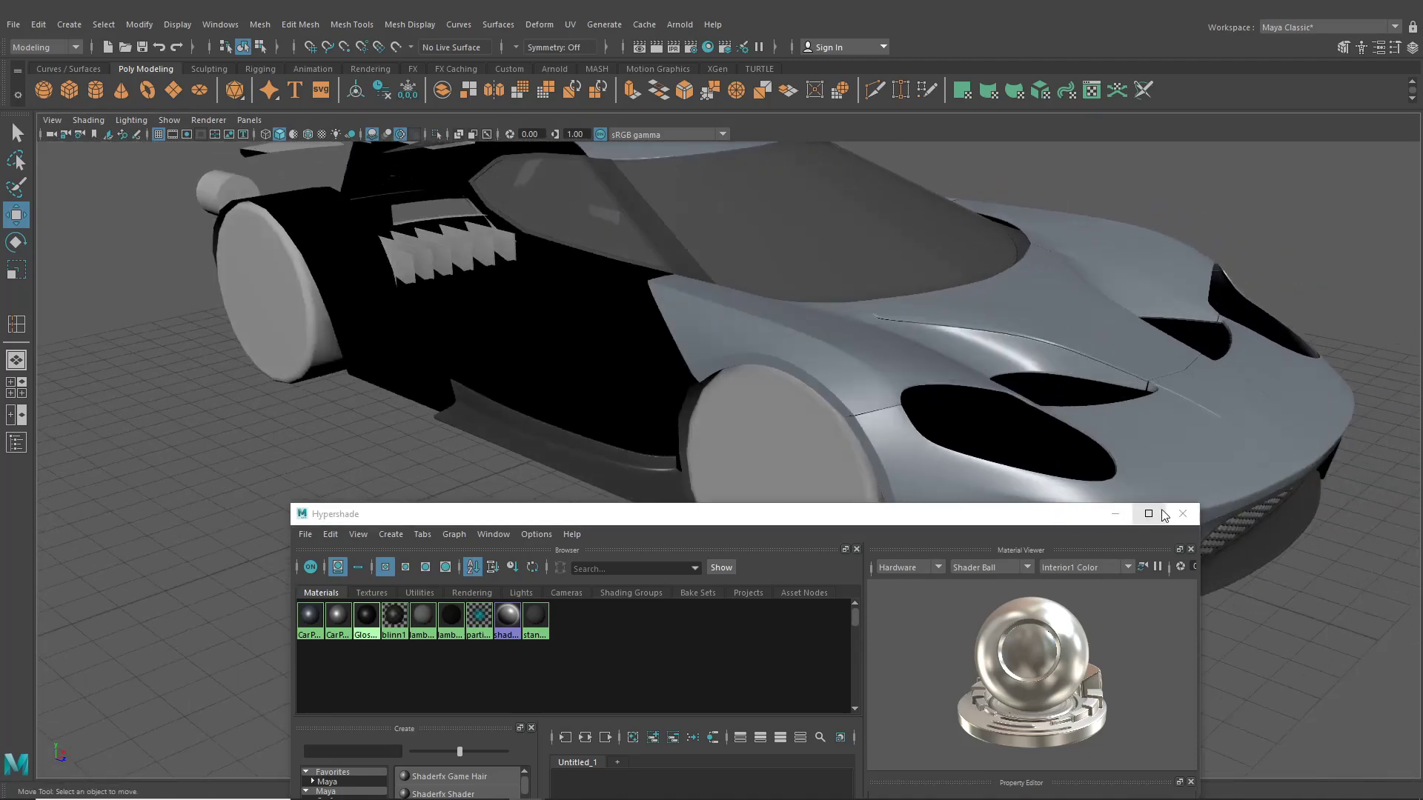
pyautogui.click(1183, 513)
# - Select the rear sill section just ahead of the rear wheel and turn on wireframe over the shaded display
pyautogui.keyDown('alt'); pyautogui.moveTo(1067, 415); pyautogui.dragTo(875, 456); pyautogui.keyUp('alt')
pyautogui.scroll(5, 873, 448)
pyautogui.click(857, 412)
pyautogui.keyDown('alt'); pyautogui.moveTo(840, 456); pyautogui.dragTo(680, 539, button='middle'); pyautogui.keyUp('alt')
pyautogui.scroll(4, 680, 540)
pyautogui.keyDown('alt'); pyautogui.moveTo(680, 544); pyautogui.dragTo(732, 537); pyautogui.keyUp('alt')
pyautogui.click(352, 525)
pyautogui.click(496, 521)
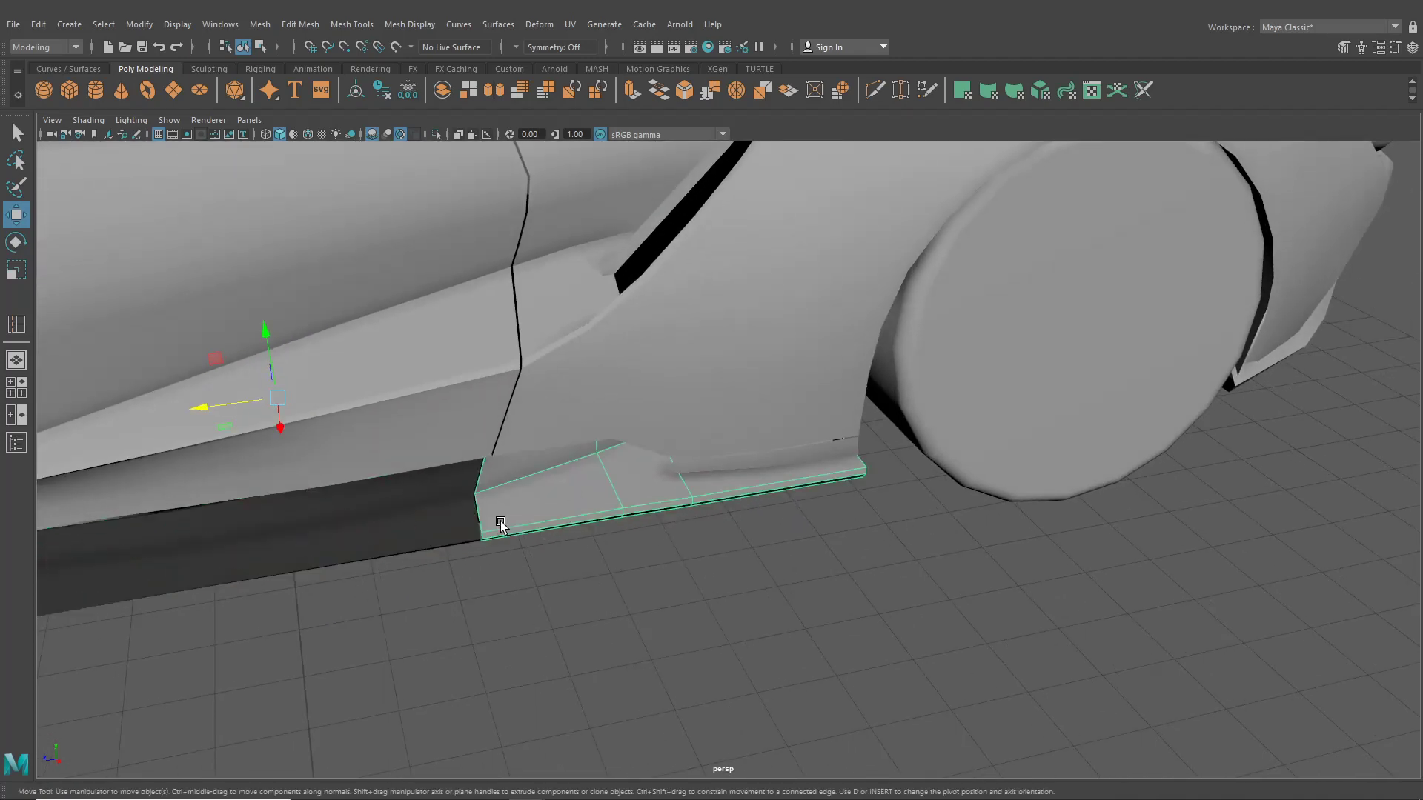
pyautogui.keyDown('alt'); pyautogui.moveTo(492, 553); pyautogui.dragTo(664, 479, button='middle'); pyautogui.keyUp('alt')
pyautogui.scroll(3, 594, 510)
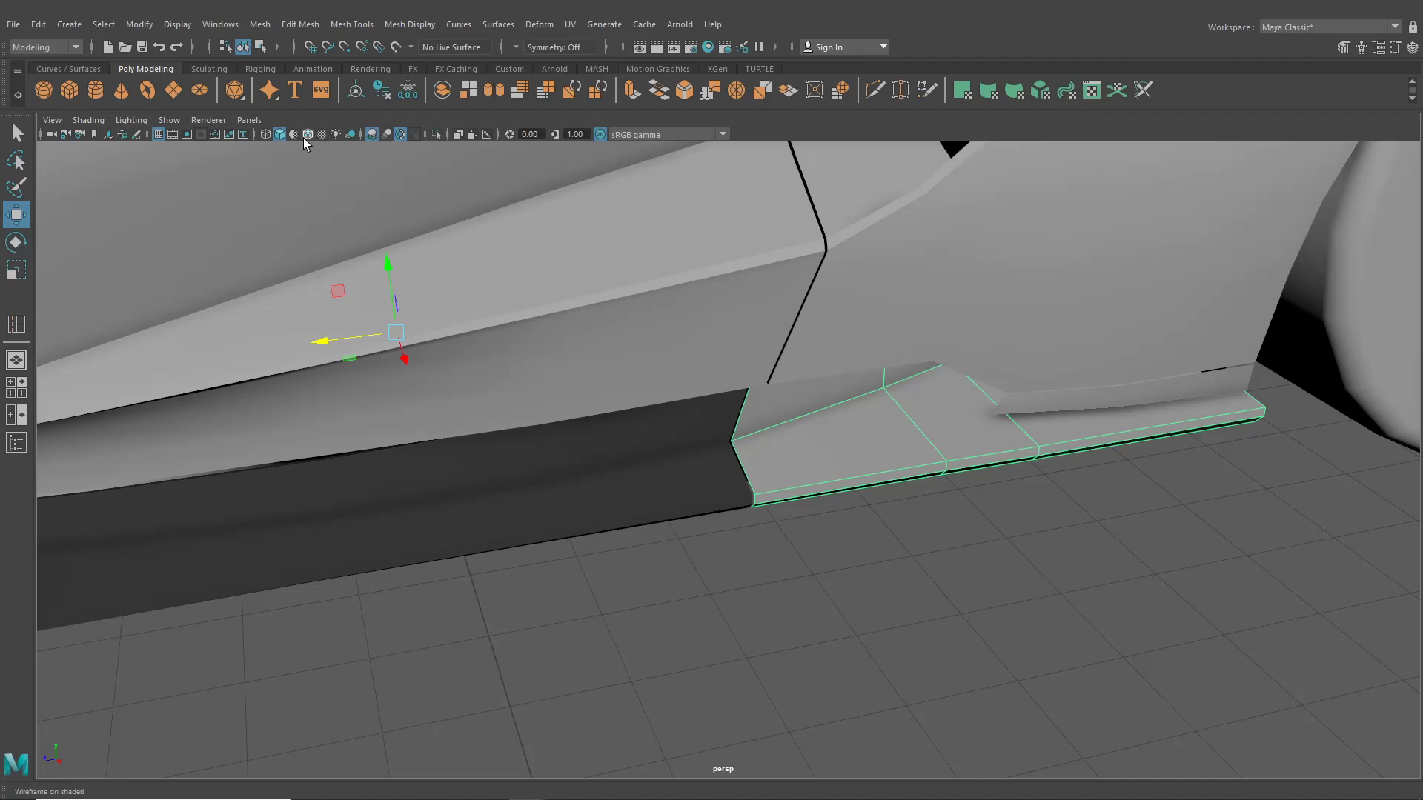
pyautogui.click(308, 134)
# - Insert an edge loop on the rear sill section's top surface, close to its outer edge
pyautogui.scroll(3, 762, 435)
pyautogui.scroll(3, 811, 549)
pyautogui.keyDown('alt'); pyautogui.moveTo(811, 549); pyautogui.dragTo(943, 568); pyautogui.keyUp('alt')
pyautogui.keyDown('alt'); pyautogui.moveTo(942, 568); pyautogui.dragTo(617, 518, button='middle'); pyautogui.keyUp('alt')
pyautogui.keyDown('alt'); pyautogui.moveTo(617, 518); pyautogui.dragTo(793, 581, button='right'); pyautogui.keyUp('alt')
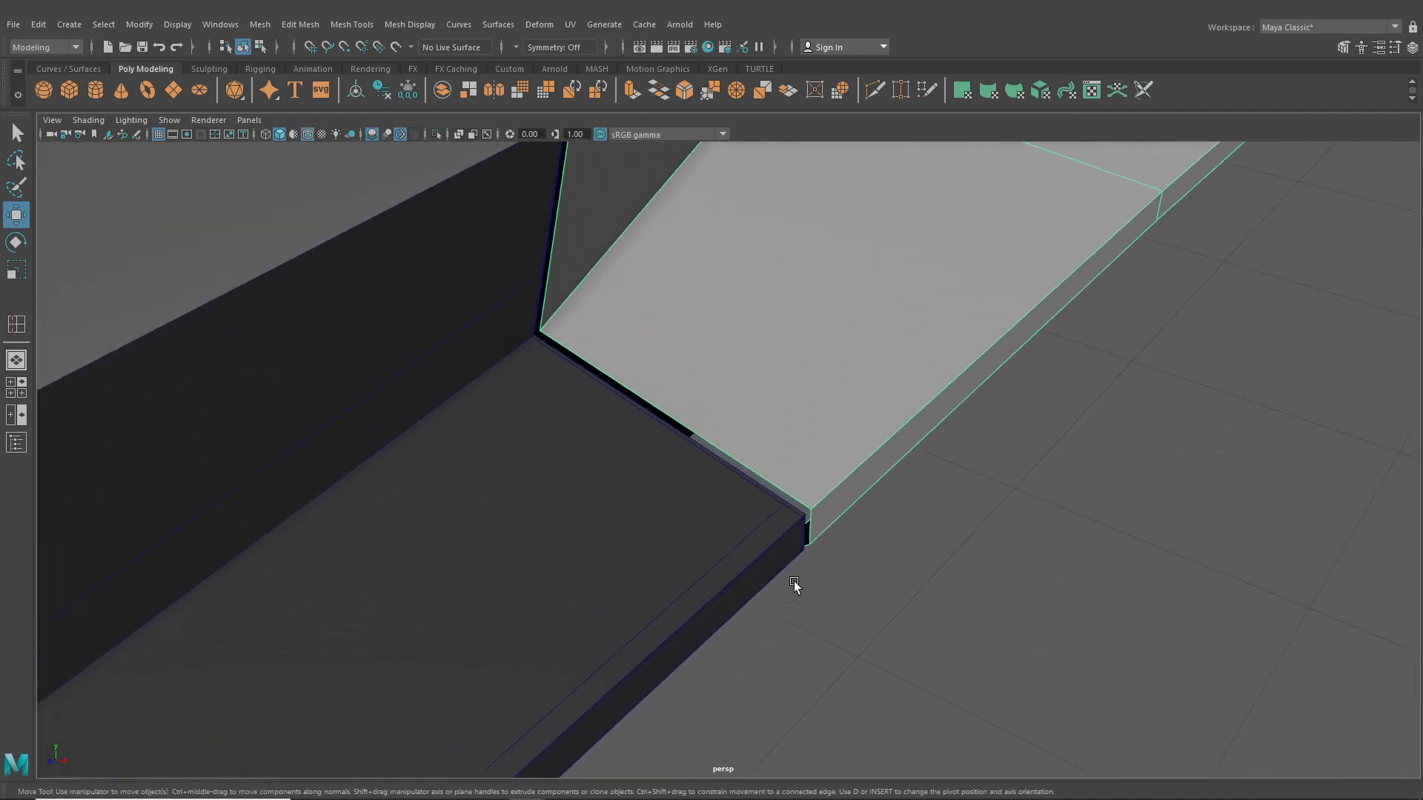
pyautogui.click(352, 25)
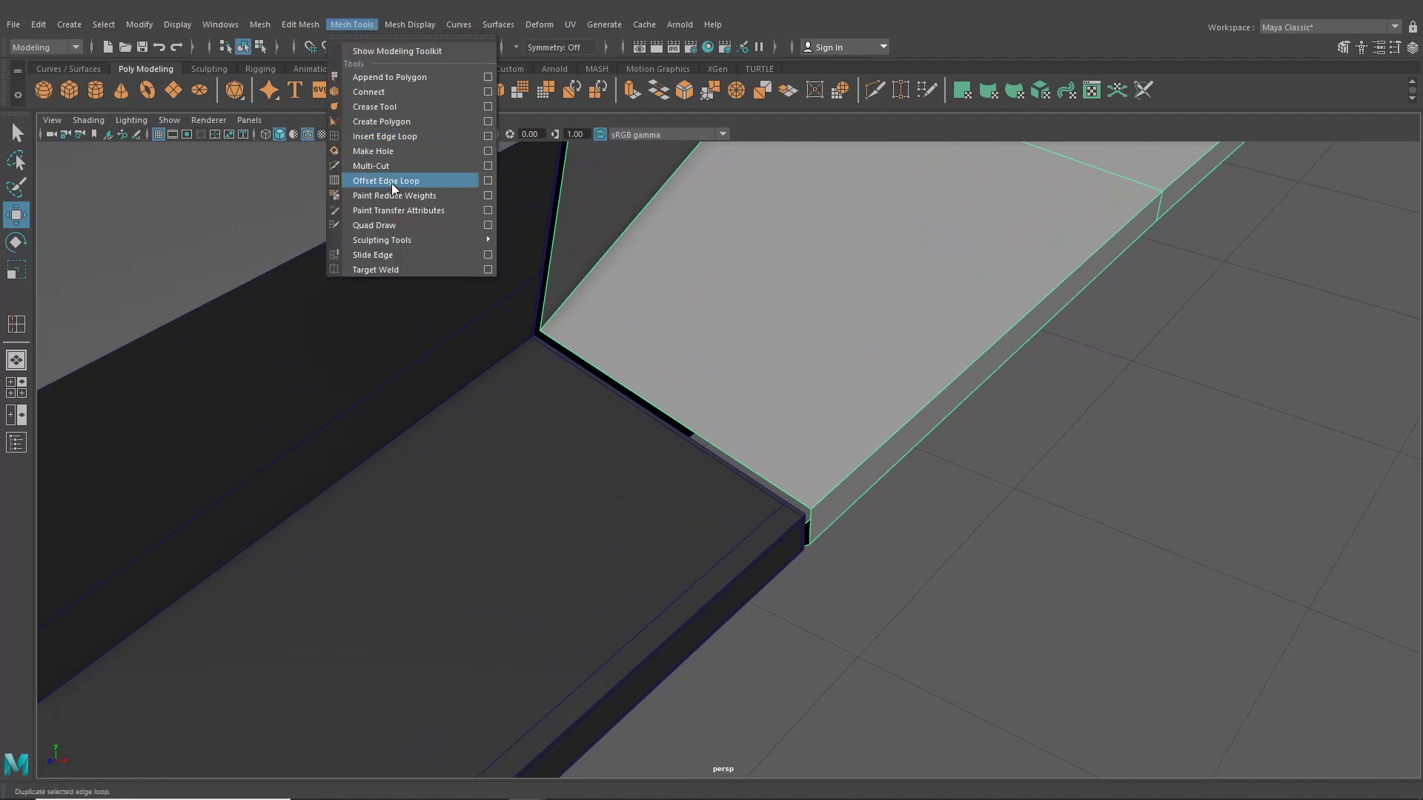
pyautogui.click(383, 137)
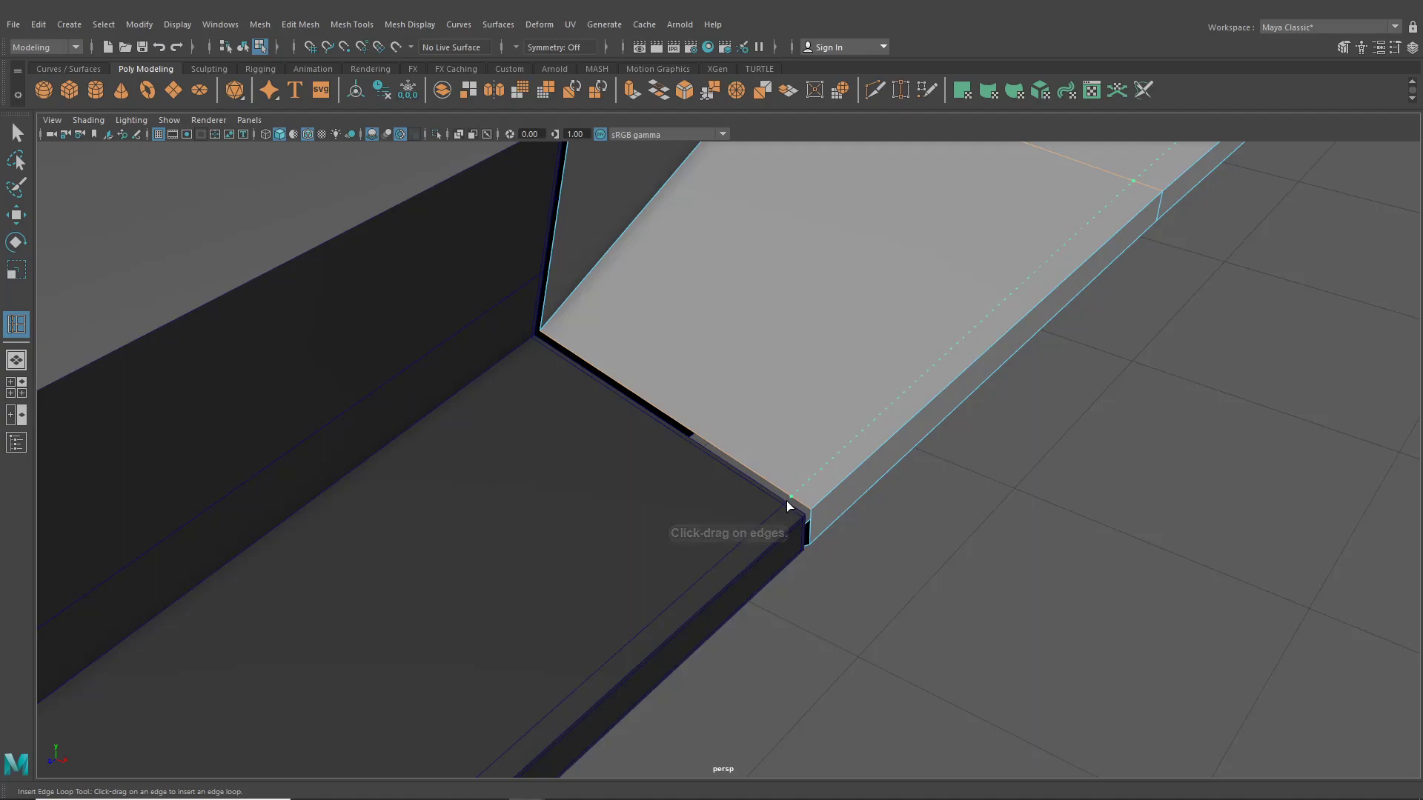
pyautogui.click(788, 502)
pyautogui.press('q')
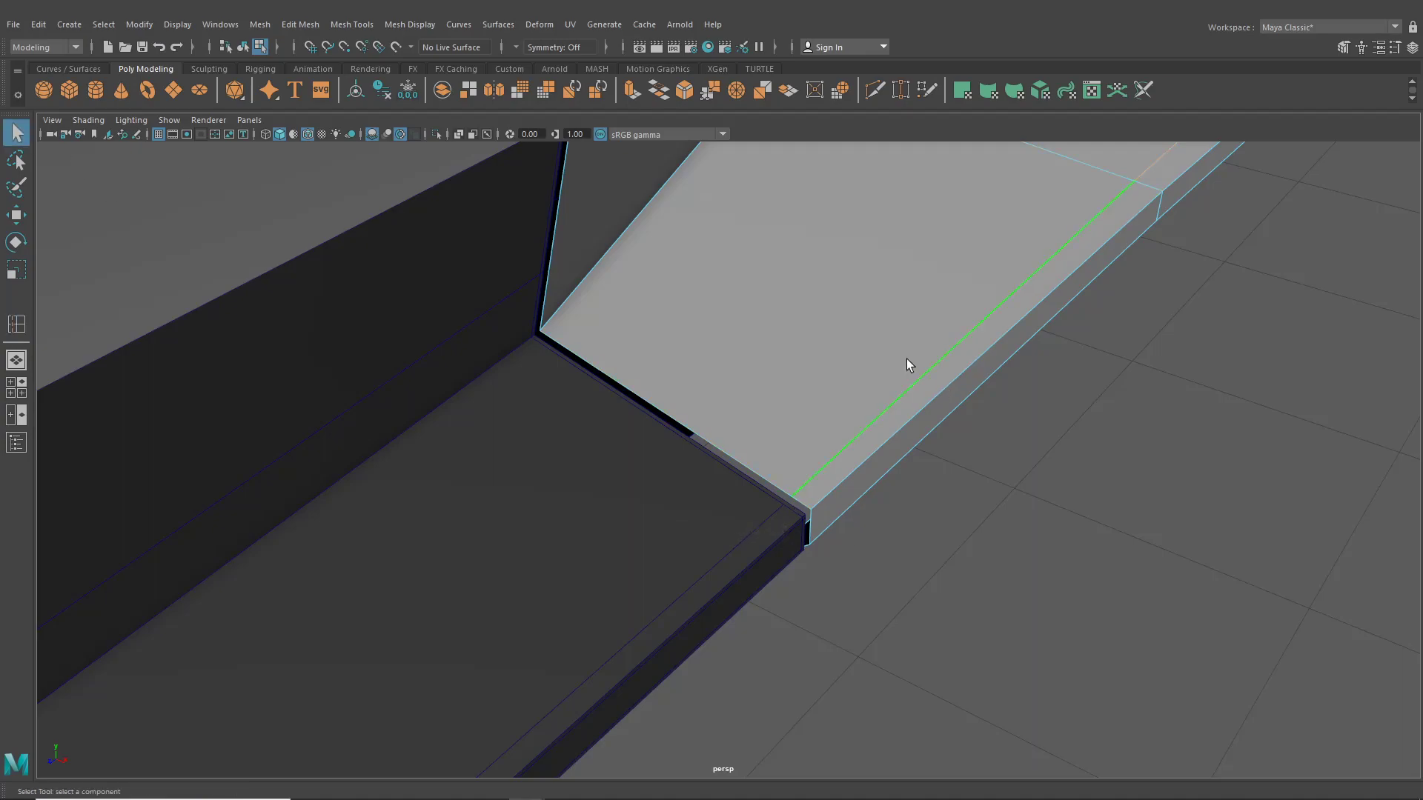
# - Select the lower edges of the rear sill section's outer lip and extrude them inward to form an underside
pyautogui.rightClick(906, 359)
pyautogui.keyDown('alt'); pyautogui.moveTo(905, 359); pyautogui.dragTo(560, 296); pyautogui.keyUp('alt')
pyautogui.doubleClick(560, 296)
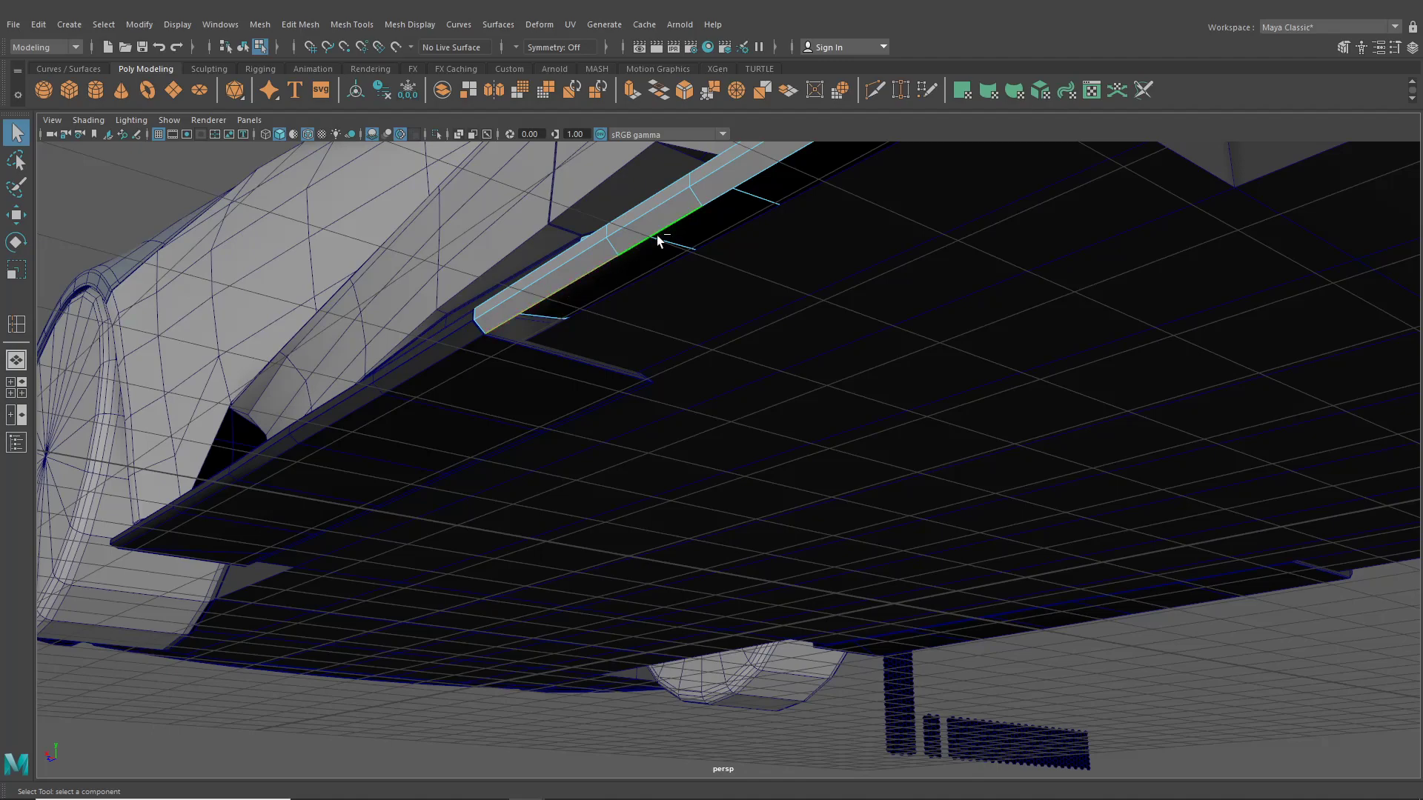
pyautogui.keyDown('alt'); pyautogui.moveTo(722, 198); pyautogui.dragTo(703, 375, button='middle'); pyautogui.keyUp('alt')
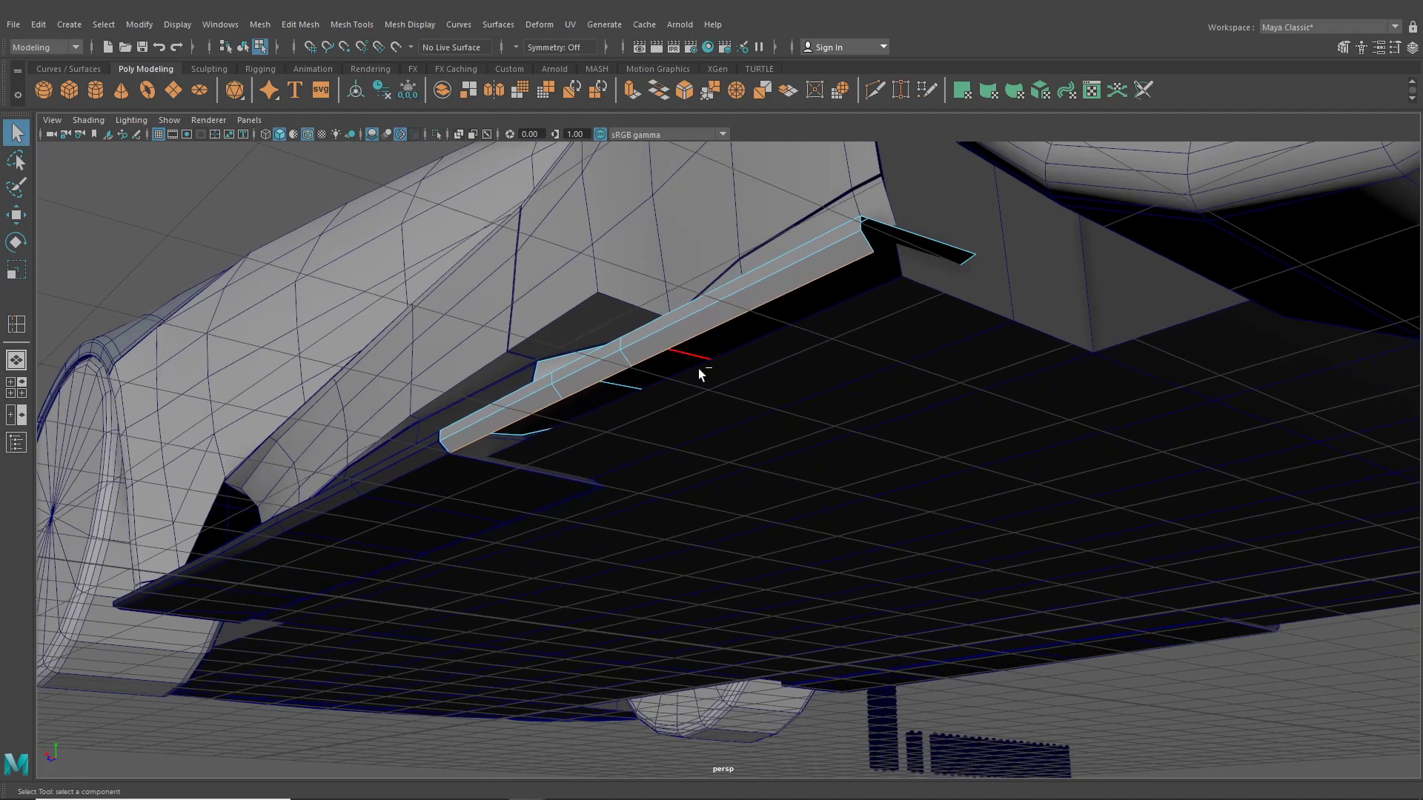
pyautogui.hotkey('ctrl', 'e')
pyautogui.keyDown('alt'); pyautogui.moveTo(684, 292); pyautogui.dragTo(730, 489); pyautogui.keyUp('alt')
# - Bridge the upper and lower edges at the section's rear end, beside the wheel, to close the opening
pyautogui.scroll(-3, 729, 489)
pyautogui.keyDown('alt'); pyautogui.moveTo(711, 415); pyautogui.dragTo(646, 511); pyautogui.keyUp('alt')
pyautogui.scroll(-1, 604, 426)
pyautogui.keyDown('alt'); pyautogui.moveTo(592, 434); pyautogui.dragTo(501, 420, button='middle'); pyautogui.keyUp('alt')
pyautogui.scroll(3, 593, 424)
pyautogui.moveTo(708, 389); pyautogui.dragTo(785, 358, button='right')
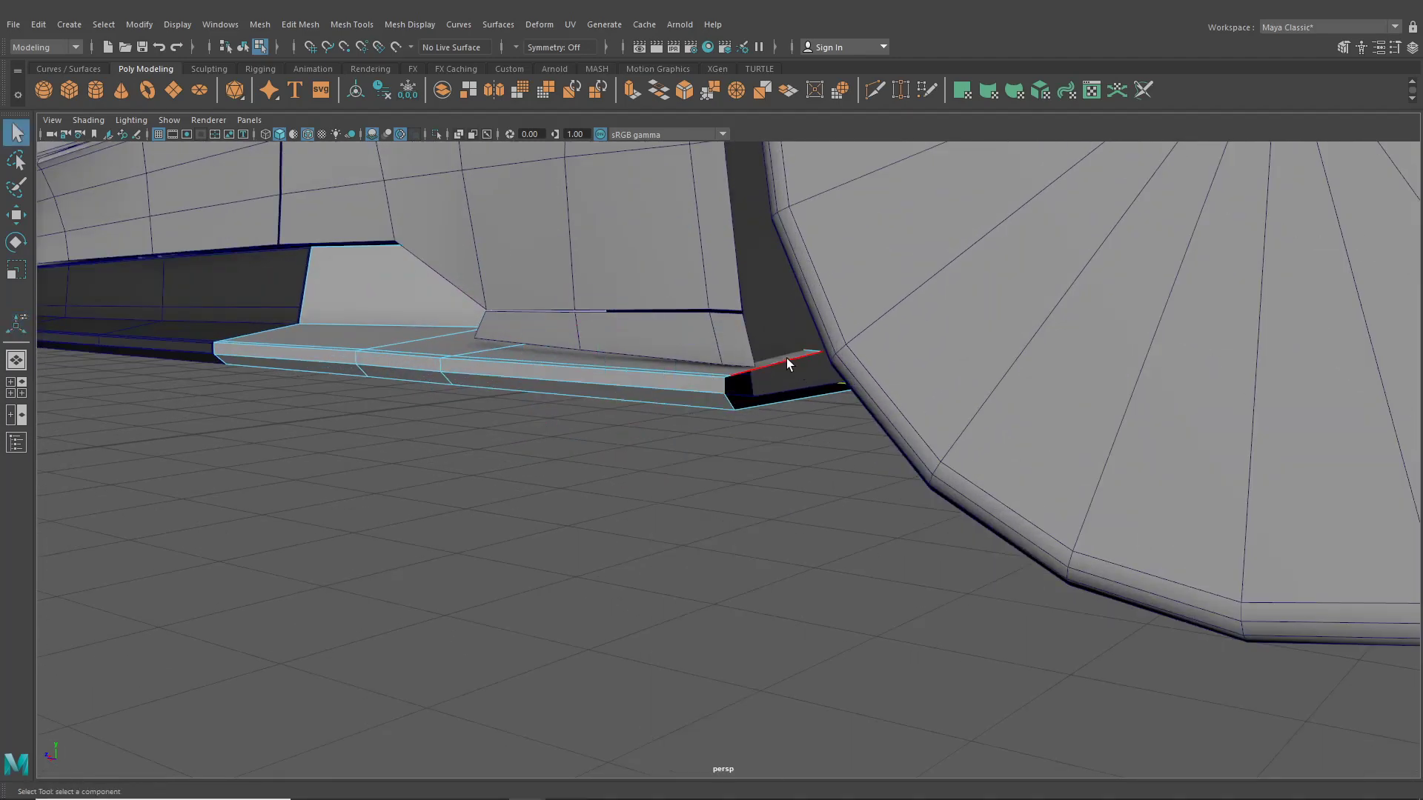
pyautogui.click(787, 404)
pyautogui.keyDown('alt'); pyautogui.moveTo(784, 404); pyautogui.dragTo(779, 419); pyautogui.keyUp('alt')
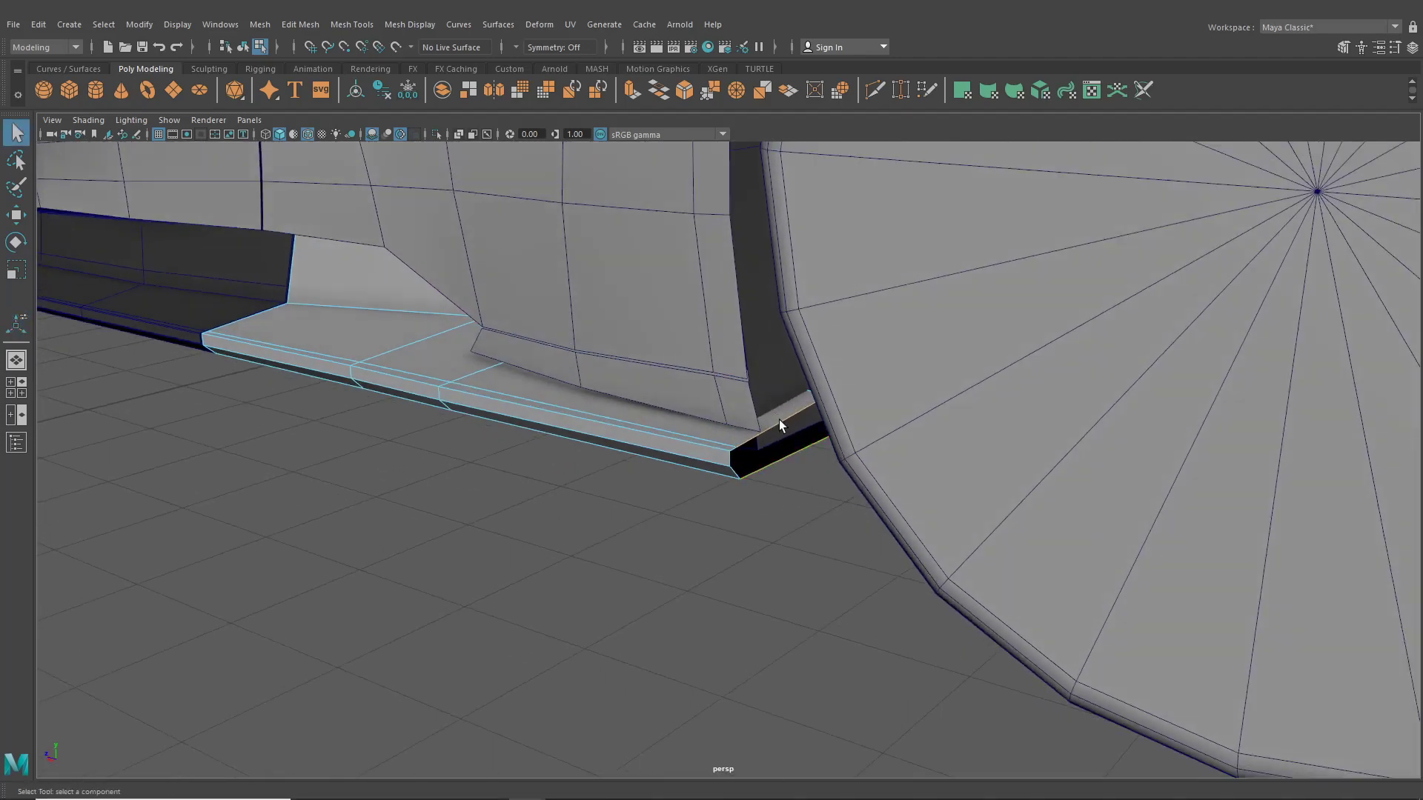
pyautogui.click(320, 26)
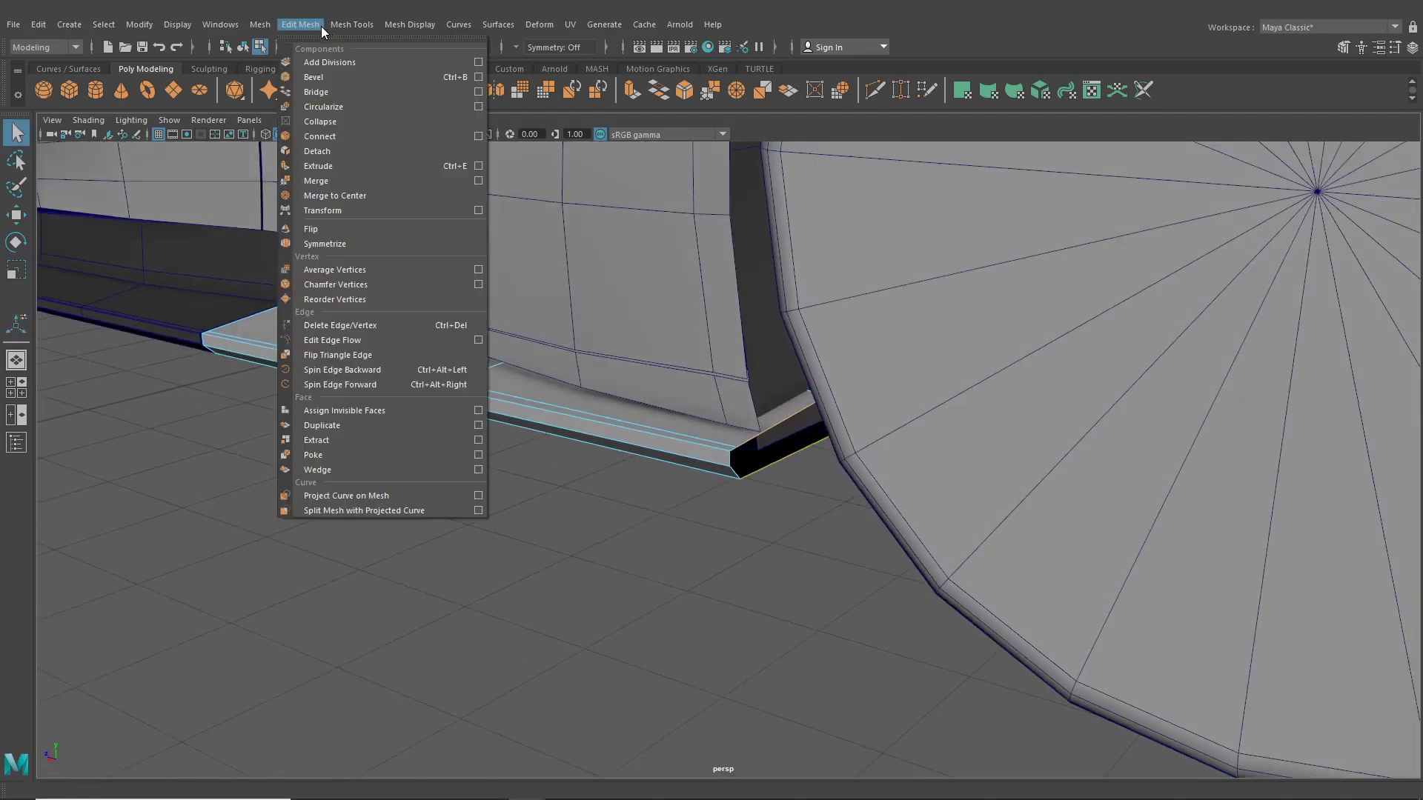
pyautogui.click(319, 90)
# - Bridge the remaining narrow gap at the rear end's outer corner
pyautogui.keyDown('alt'); pyautogui.moveTo(667, 385); pyautogui.dragTo(743, 419); pyautogui.keyUp('alt')
pyautogui.click(738, 438)
pyautogui.keyDown('shift'); pyautogui.click(742, 486); pyautogui.keyUp('shift')
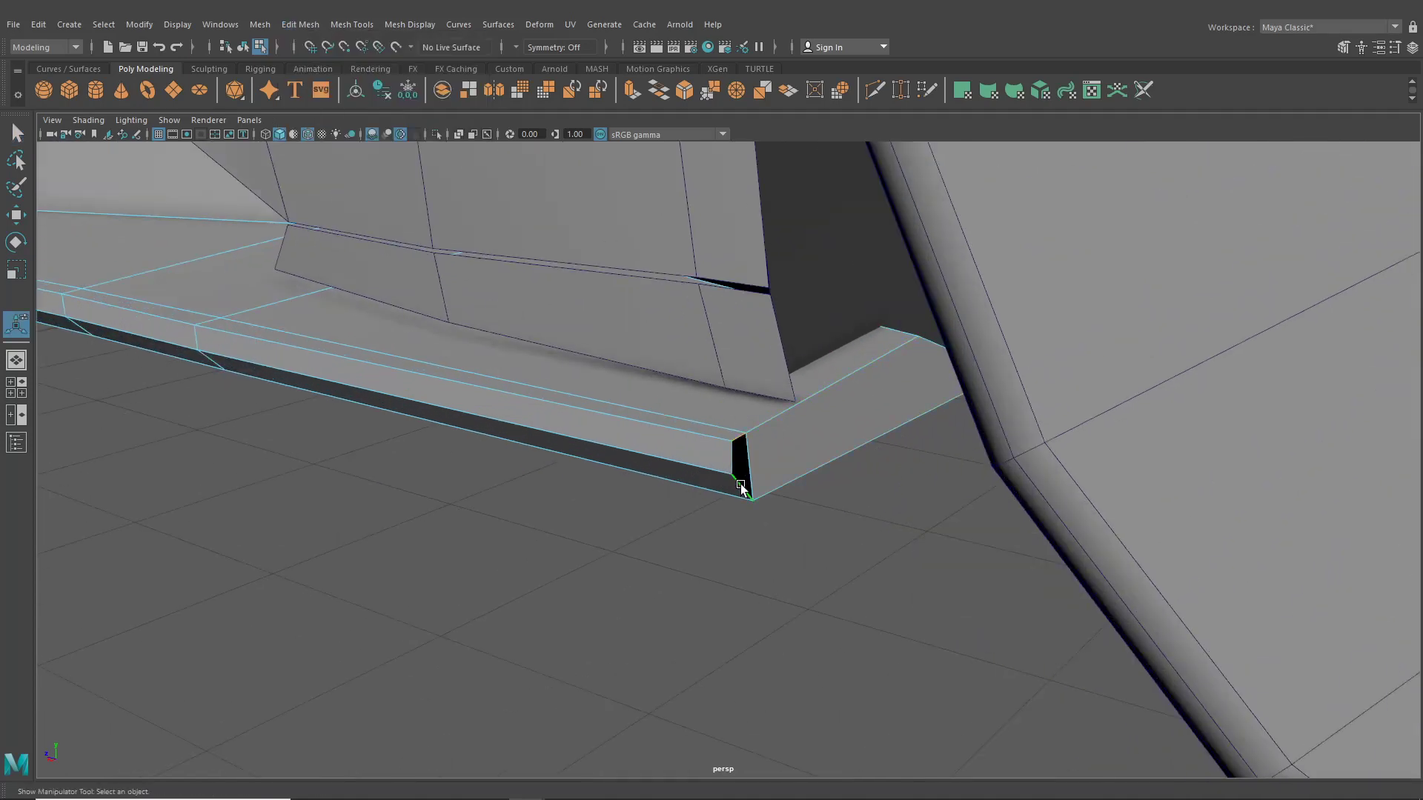
pyautogui.press('g')
# - Bridge the section's front end where it meets the black sill, including the small gap at its outer corner
pyautogui.keyDown('alt'); pyautogui.moveTo(739, 478); pyautogui.dragTo(605, 421); pyautogui.keyUp('alt')
pyautogui.keyDown('alt'); pyautogui.moveTo(624, 368); pyautogui.dragTo(799, 521); pyautogui.keyUp('alt')
pyautogui.keyDown('shift'); pyautogui.click(715, 284); pyautogui.keyUp('shift')
pyautogui.press('g')
pyautogui.click(789, 269)
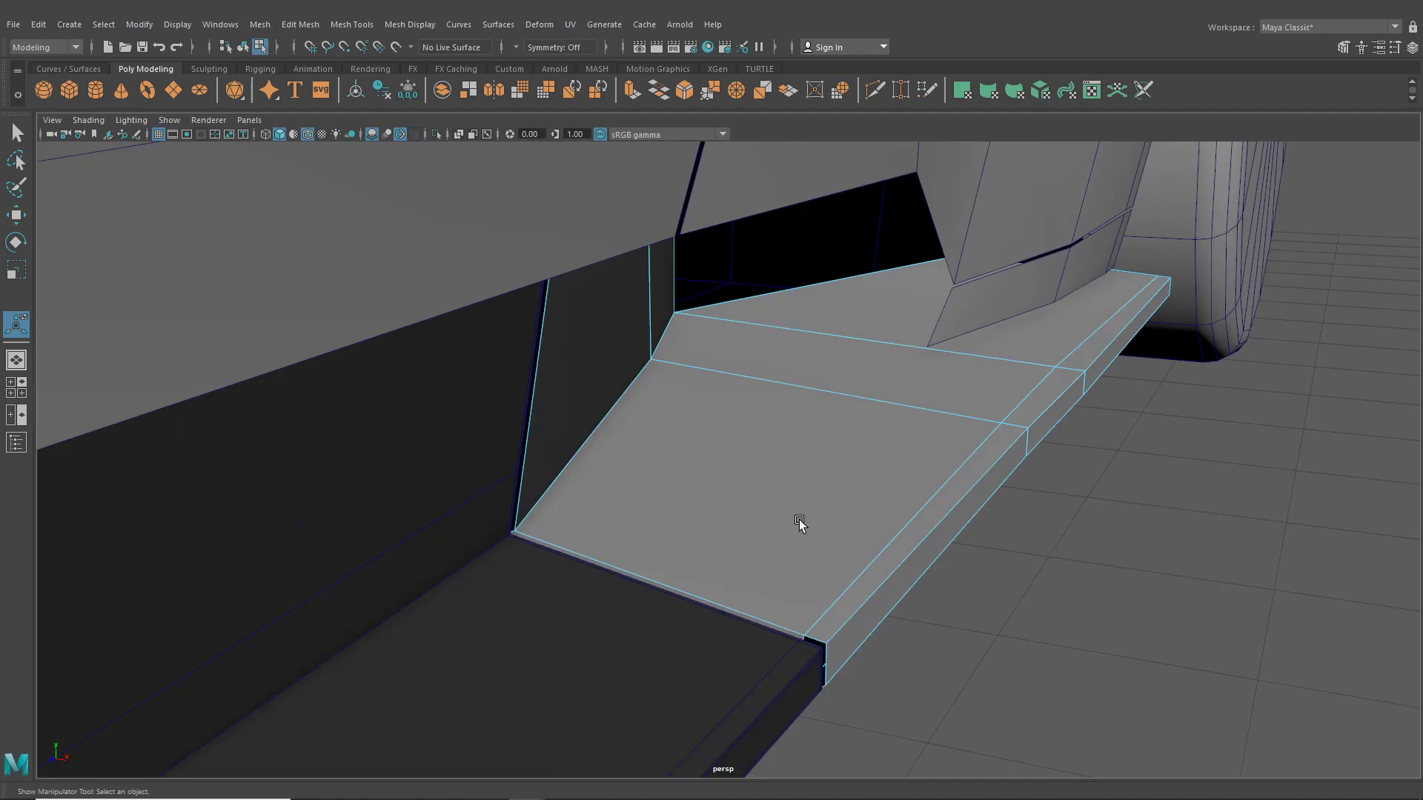
pyautogui.keyDown('shift'); pyautogui.click(820, 635); pyautogui.keyUp('shift')
pyautogui.press('g')
# - Return to object selection and isolate the black sill together with the rear sill section
pyautogui.scroll(-5, 920, 570)
pyautogui.keyDown('alt'); pyautogui.moveTo(920, 570); pyautogui.dragTo(698, 575); pyautogui.keyUp('alt')
pyautogui.click(246, 47)
pyautogui.click(741, 557)
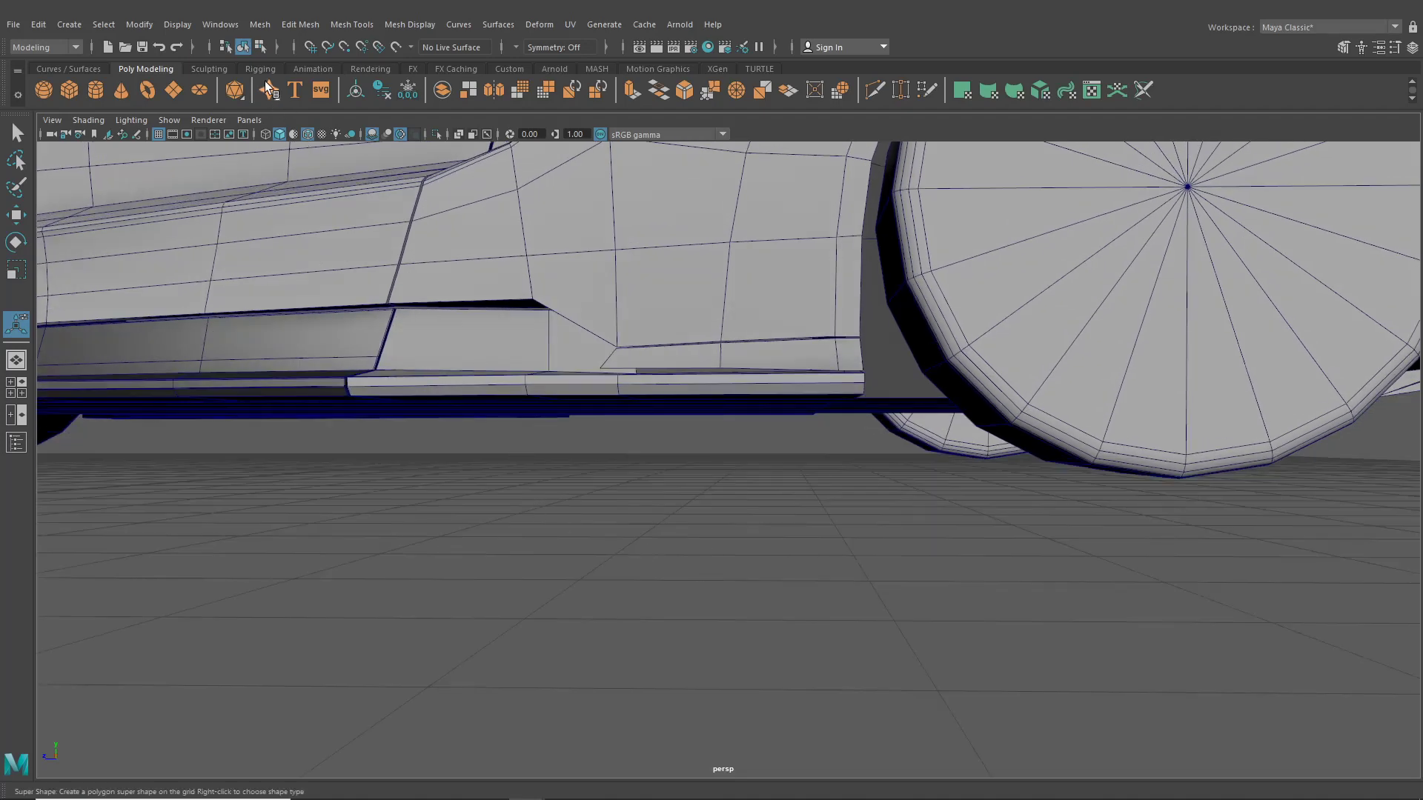
pyautogui.keyDown('alt'); pyautogui.moveTo(454, 296); pyautogui.dragTo(473, 308); pyautogui.keyUp('alt')
pyautogui.scroll(3, 424, 338)
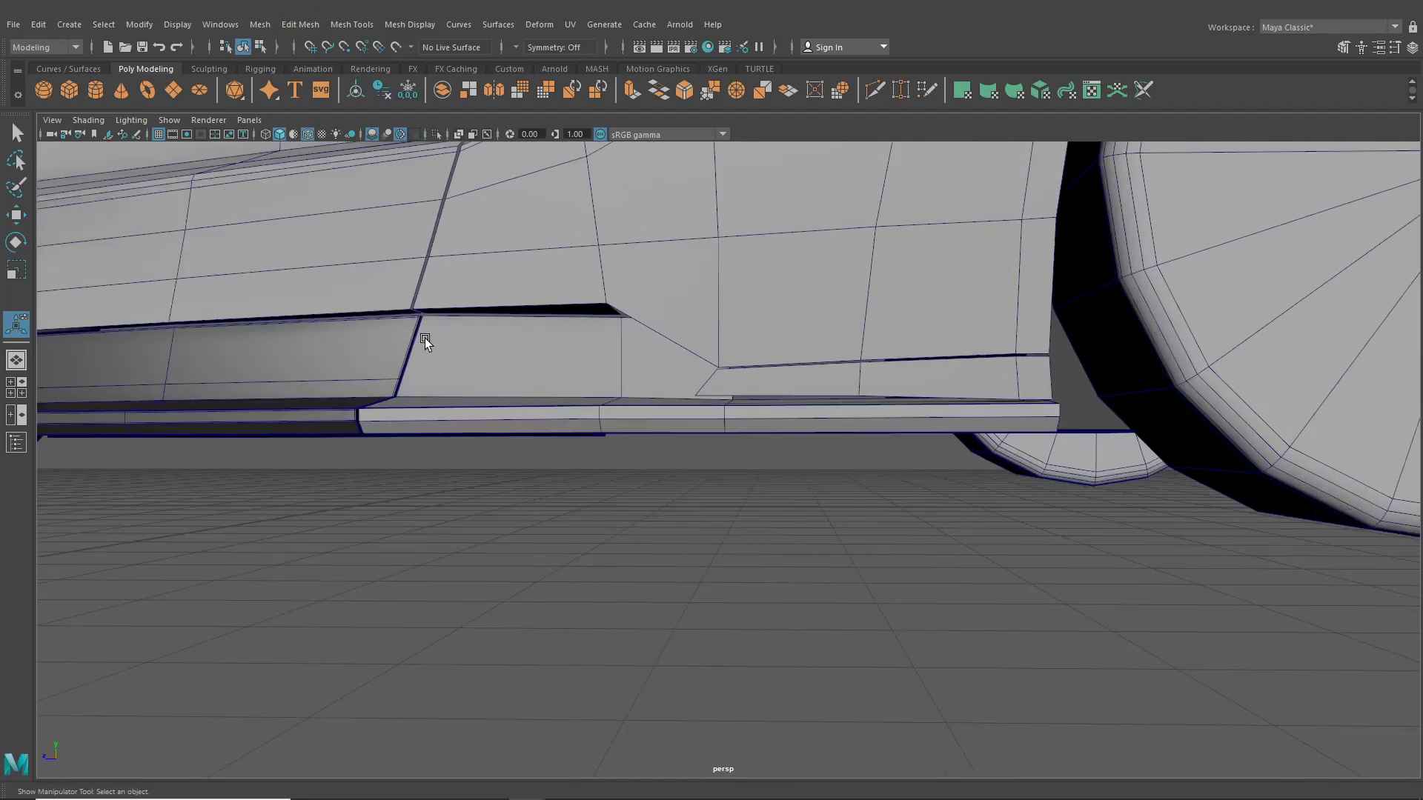
pyautogui.click(369, 346)
pyautogui.keyDown('shift'); pyautogui.click(484, 376); pyautogui.keyUp('shift')
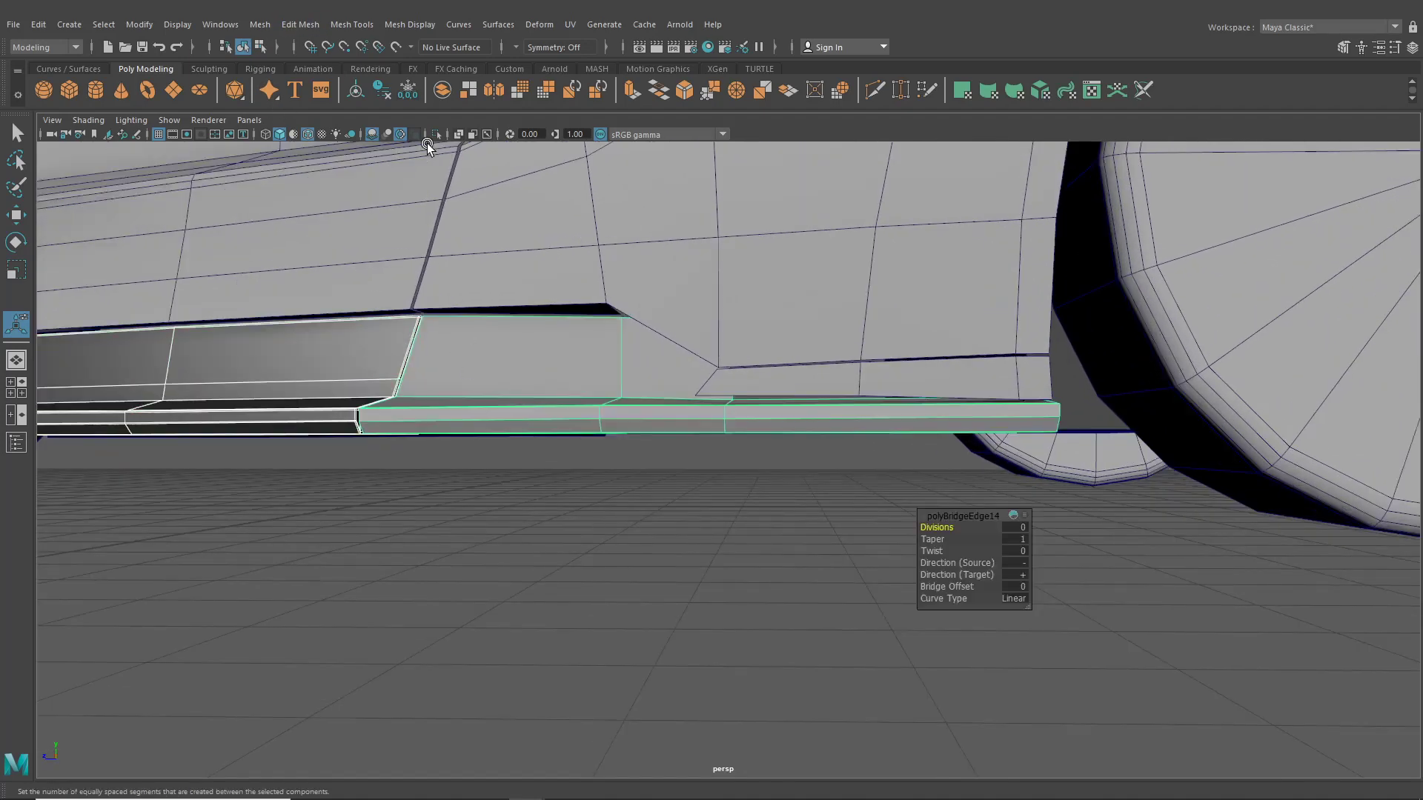
pyautogui.click(436, 134)
pyautogui.moveTo(585, 469)
pyautogui.keyDown('alt'); pyautogui.mouseDown()
pyautogui.moveTo(549, 517)
pyautogui.moveTo(576, 450)
pyautogui.mouseUp(); pyautogui.keyUp('alt')
pyautogui.moveTo(576, 337); pyautogui.dragTo(477, 367, button='right')
pyautogui.click(477, 367)
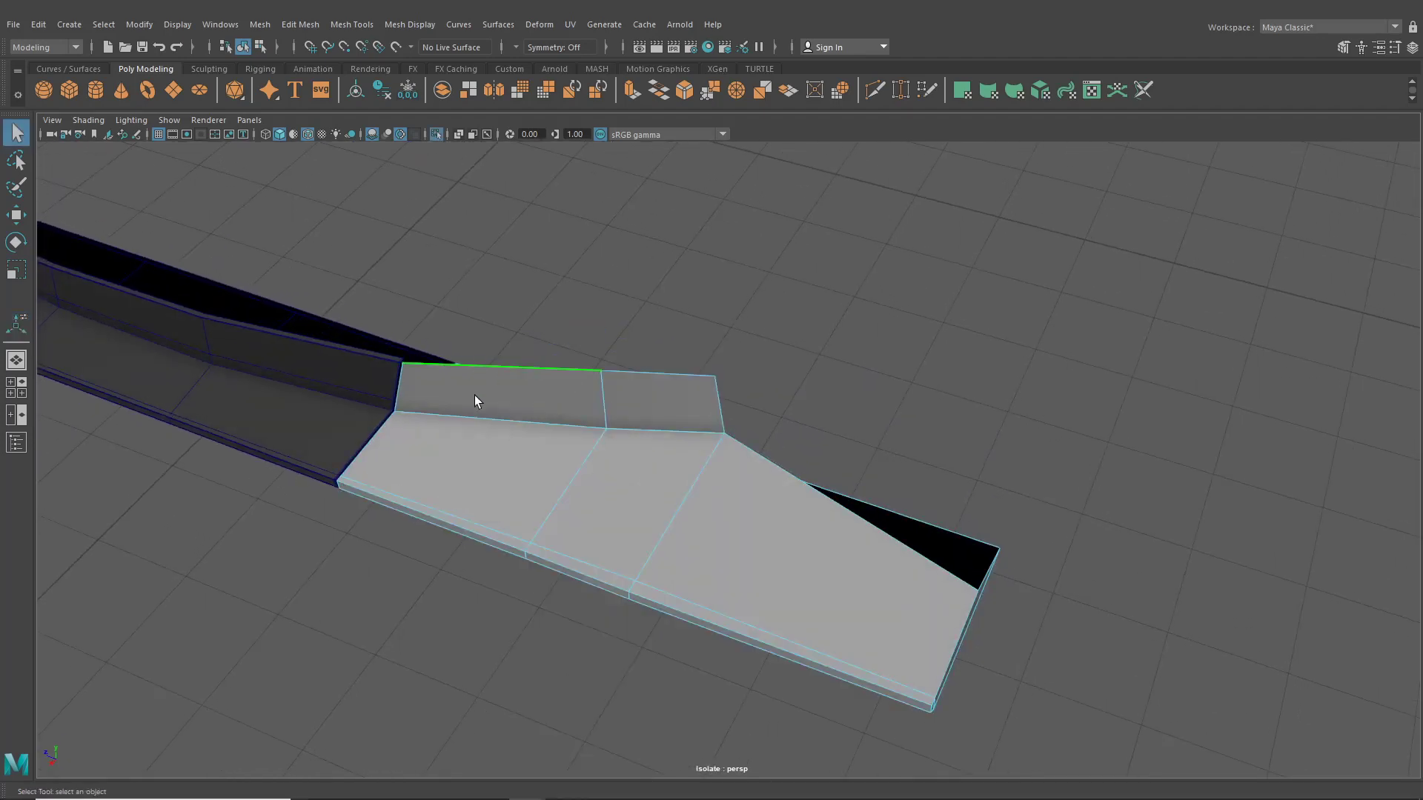
pyautogui.keyDown('alt'); pyautogui.moveTo(474, 398); pyautogui.dragTo(931, 509); pyautogui.keyUp('alt')
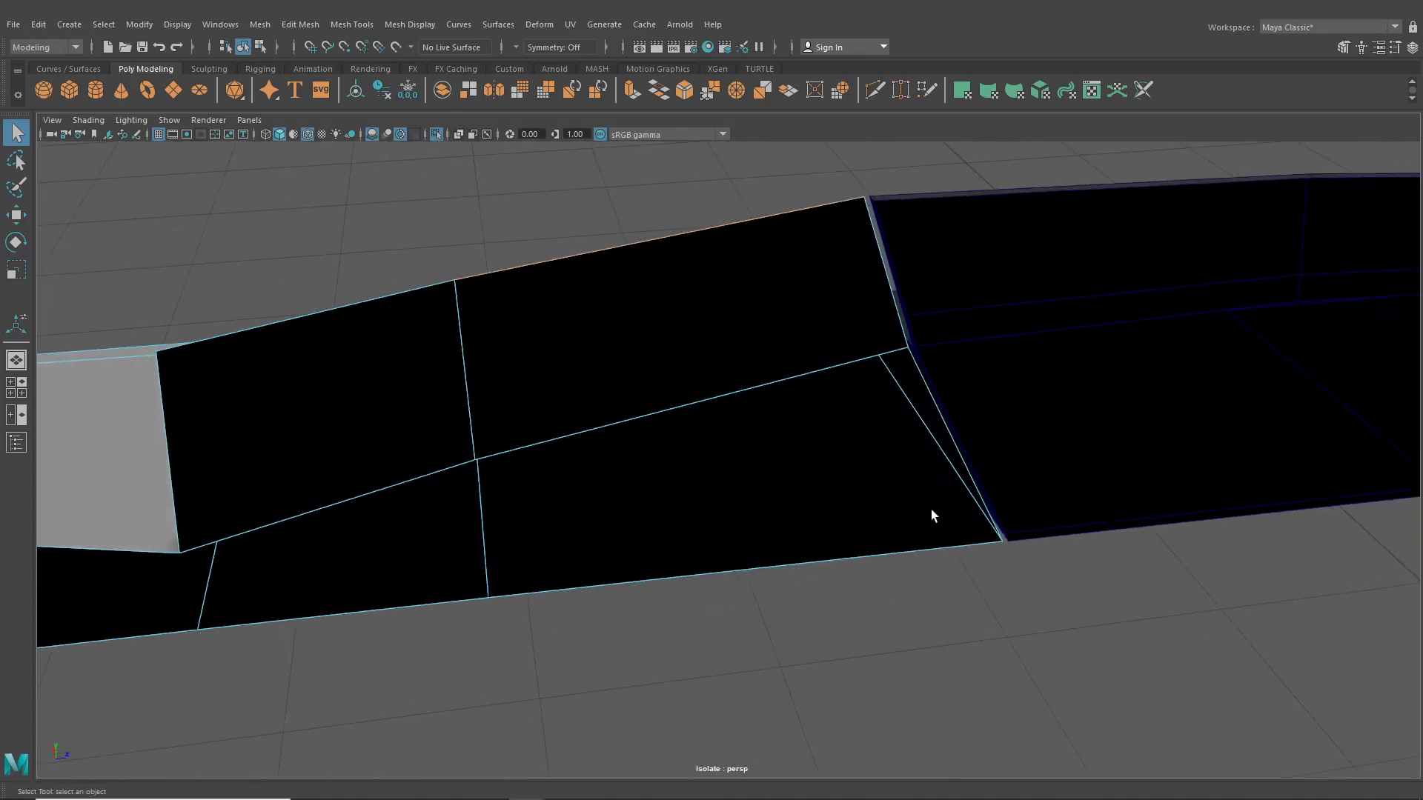
pyautogui.click(882, 280)
pyautogui.keyDown('alt'); pyautogui.moveTo(883, 302); pyautogui.dragTo(898, 381); pyautogui.keyUp('alt')
pyautogui.keyDown('shift'); pyautogui.click(892, 371); pyautogui.keyUp('shift')
pyautogui.keyDown('shift'); pyautogui.click(718, 220); pyautogui.keyUp('shift')
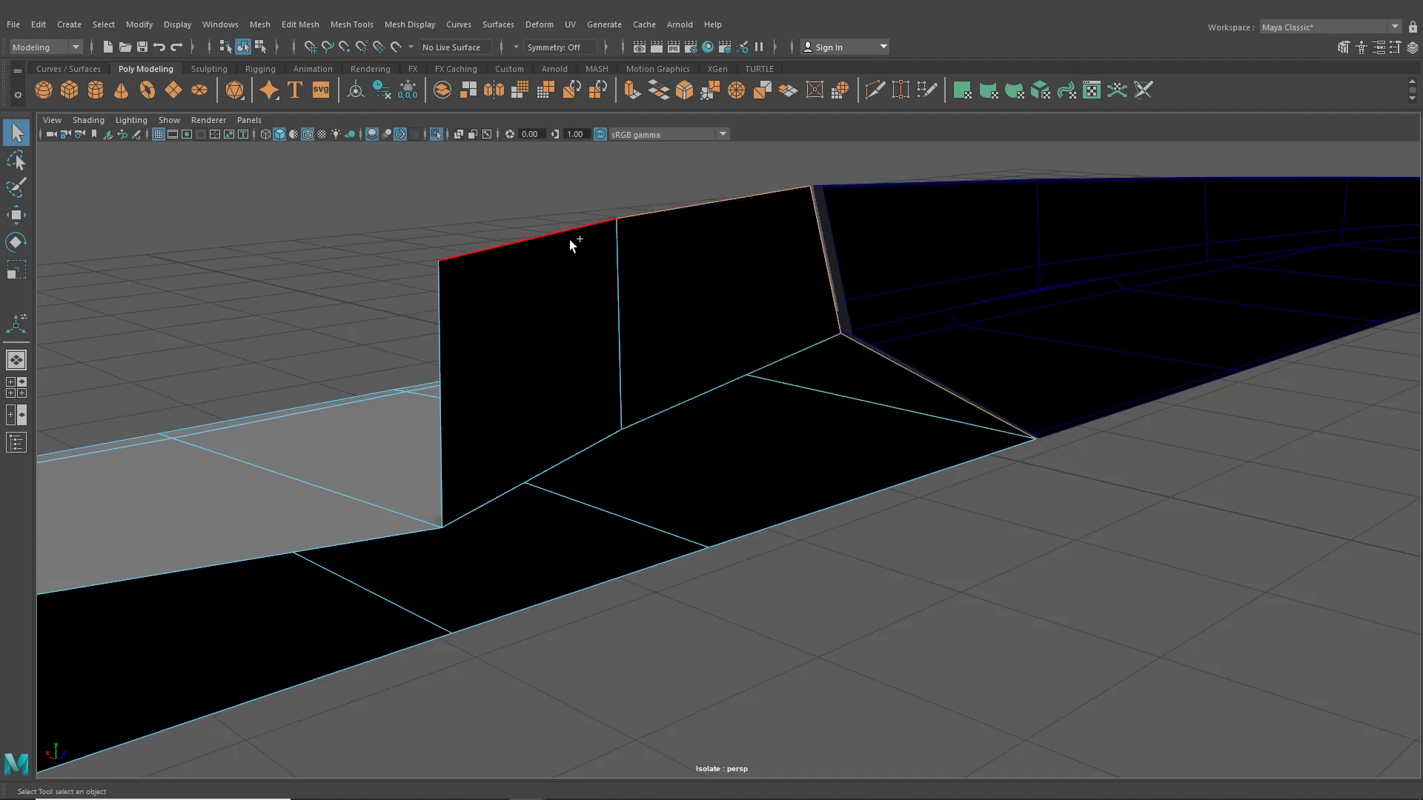
pyautogui.keyDown('shift'); pyautogui.click(569, 238); pyautogui.keyUp('shift')
pyautogui.keyDown('shift'); pyautogui.click(462, 409); pyautogui.keyUp('shift')
pyautogui.keyDown('alt'); pyautogui.moveTo(462, 411); pyautogui.dragTo(646, 443); pyautogui.keyUp('alt')
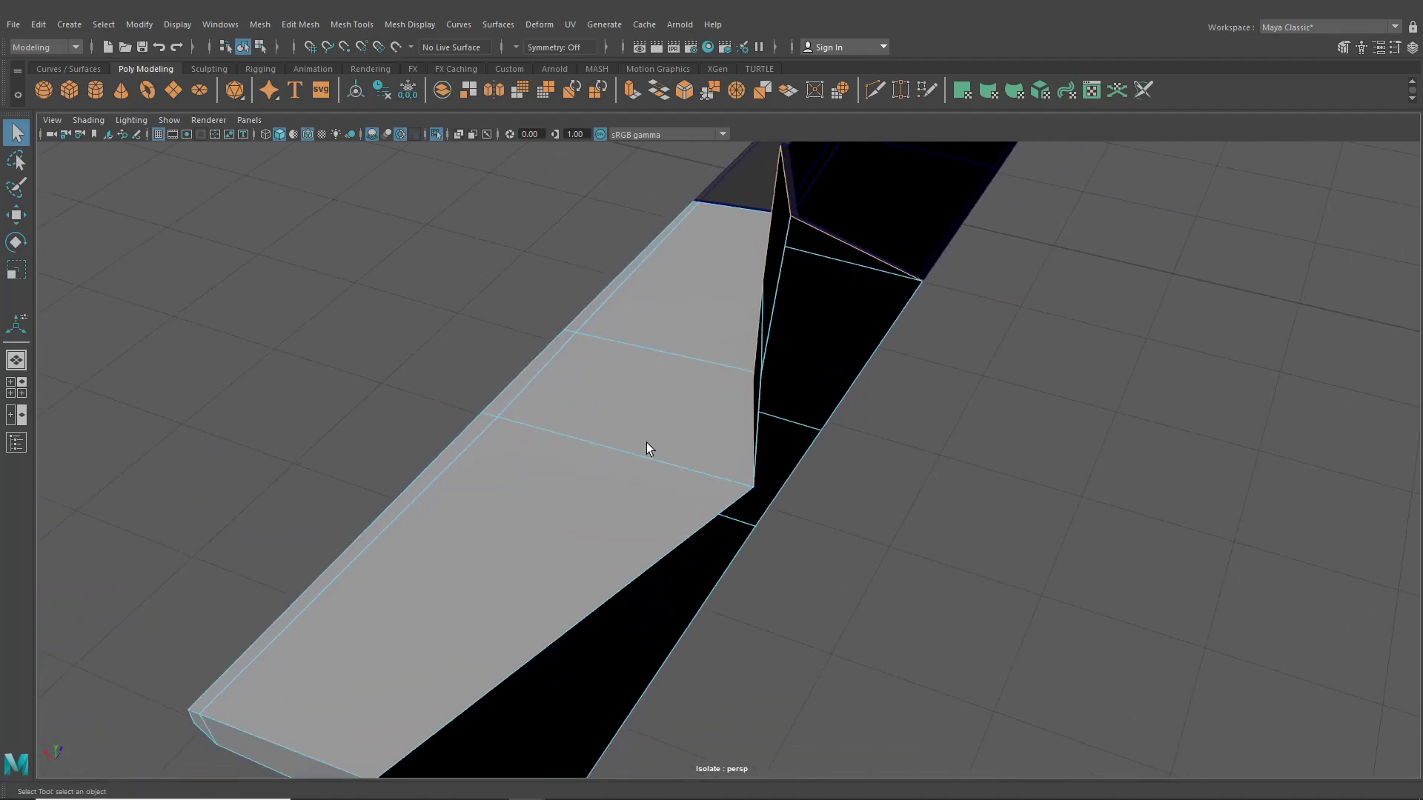
# - Select the inner border edges of the rear sill section's underside and move them sideways toward the outer lip
pyautogui.keyDown('shift'); pyautogui.click(845, 404); pyautogui.keyUp('shift')
pyautogui.keyDown('shift'); pyautogui.click(787, 474); pyautogui.keyUp('shift')
pyautogui.keyDown('alt'); pyautogui.moveTo(695, 573); pyautogui.dragTo(702, 508); pyautogui.keyUp('alt')
pyautogui.keyDown('shift'); pyautogui.click(702, 510); pyautogui.keyUp('shift')
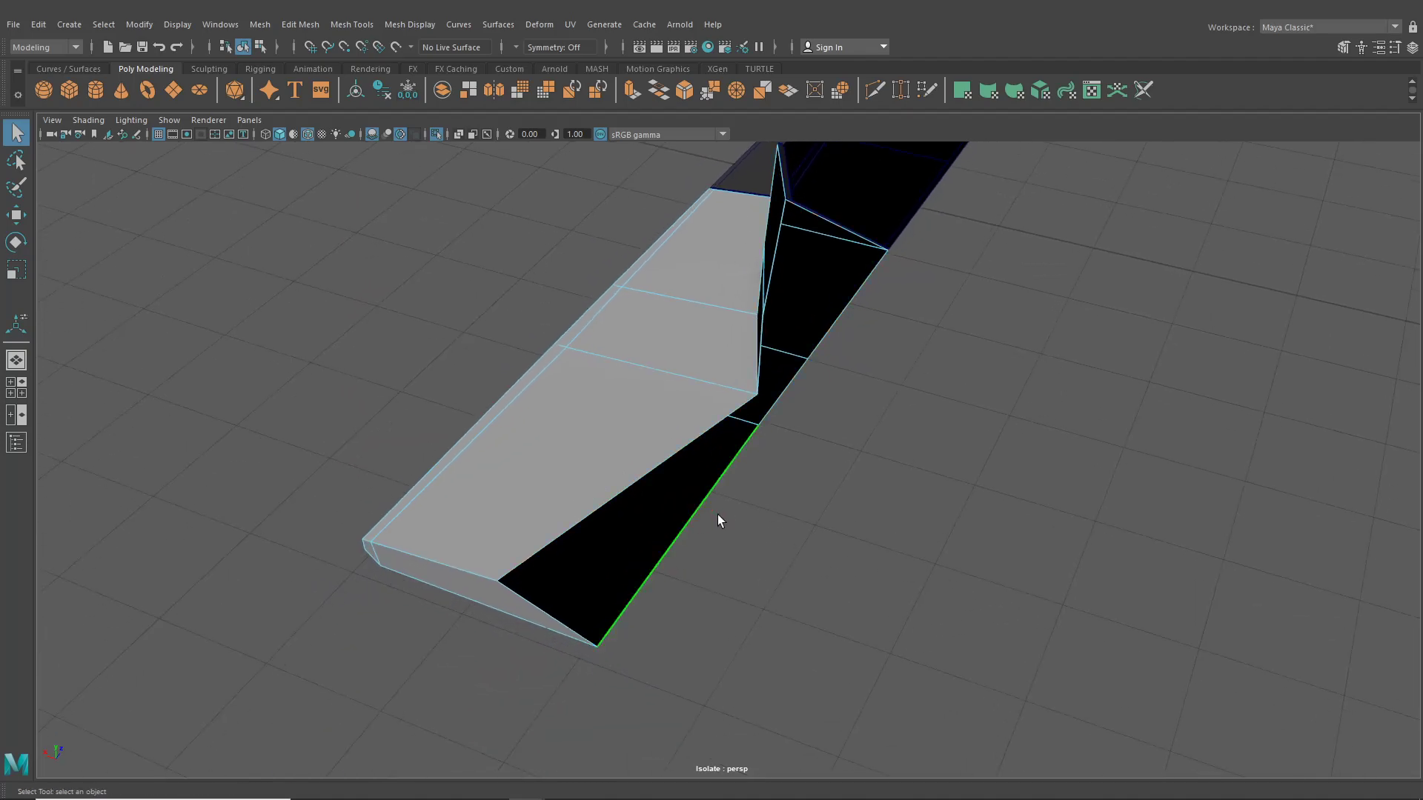
pyautogui.press('w')
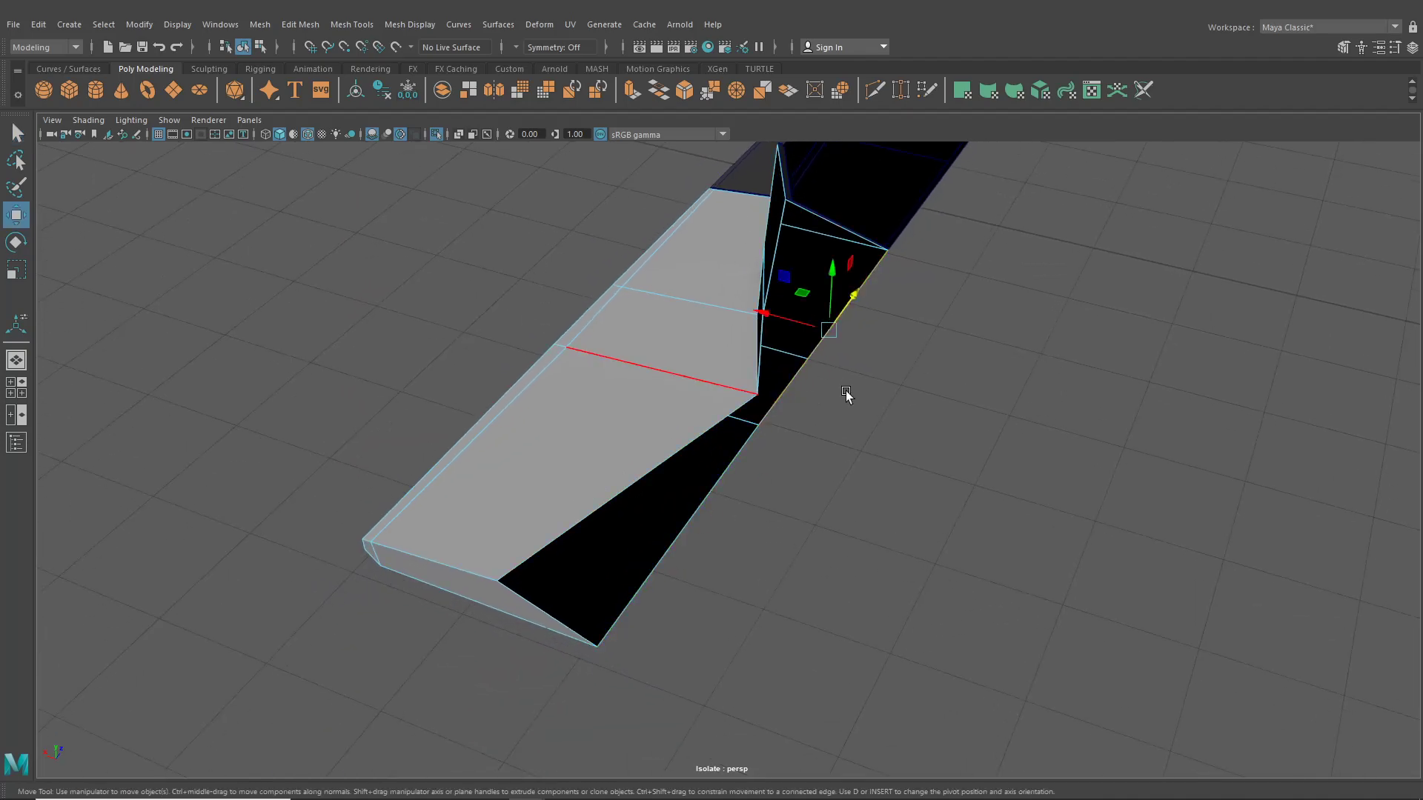
pyautogui.keyDown('alt'); pyautogui.moveTo(846, 390); pyautogui.dragTo(614, 458); pyautogui.keyUp('alt')
pyautogui.scroll(3, 614, 458)
pyautogui.moveTo(357, 523); pyautogui.dragTo(353, 509)
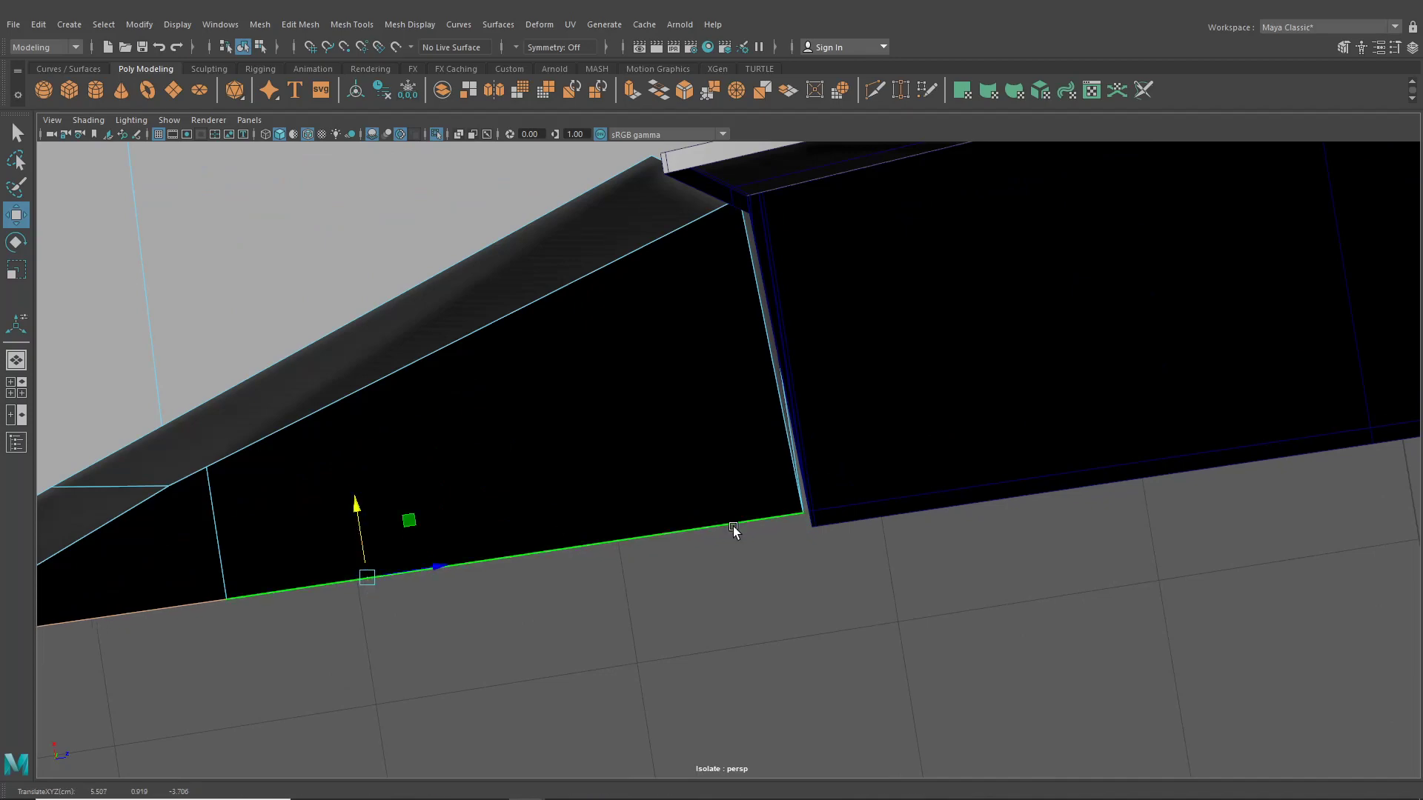
# - Move the upper inner corner vertex at the rear end of the isolated side skirt piece into line with the lower corner
pyautogui.keyDown('alt'); pyautogui.moveTo(736, 530); pyautogui.dragTo(795, 585); pyautogui.keyUp('alt')
pyautogui.scroll(2, 625, 492)
pyautogui.moveTo(518, 546); pyautogui.dragTo(639, 554)
pyautogui.keyDown('shift'); pyautogui.click(448, 637); pyautogui.keyUp('shift')
pyautogui.keyDown('alt'); pyautogui.moveTo(771, 470); pyautogui.dragTo(951, 473); pyautogui.keyUp('alt')
pyautogui.moveTo(807, 376); pyautogui.dragTo(737, 378, button='right')
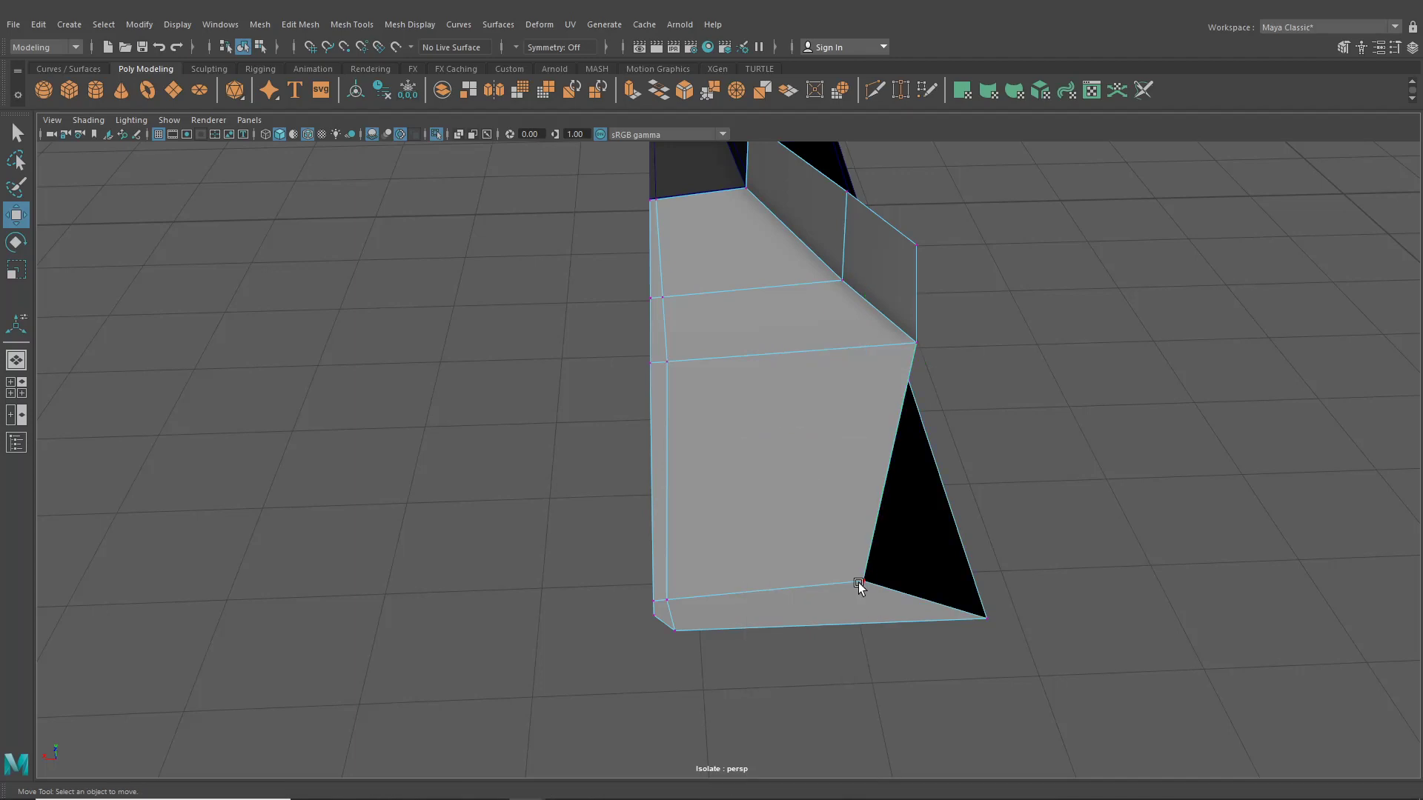
pyautogui.click(861, 581)
pyautogui.moveTo(798, 582); pyautogui.dragTo(765, 572)
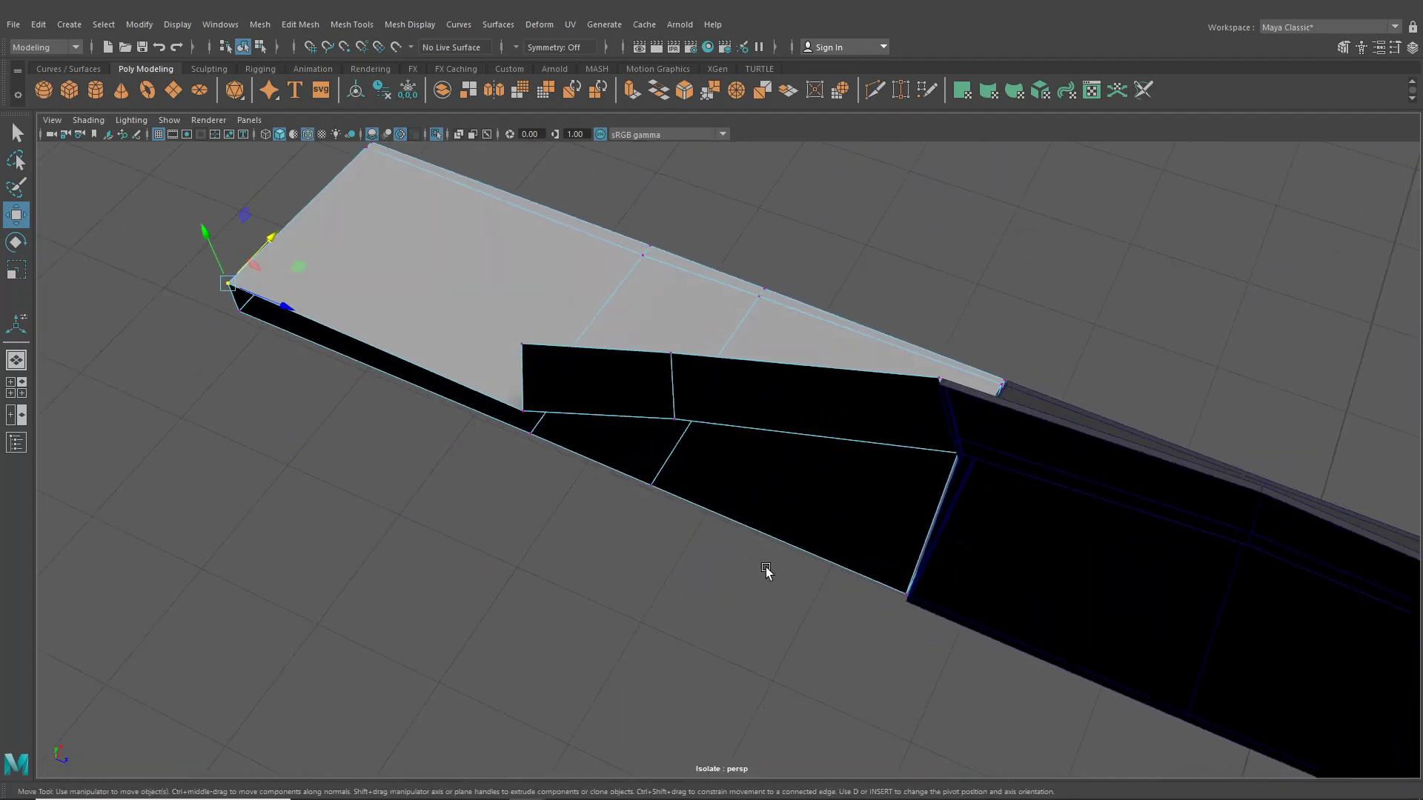
# - Extrude the open border edges along the inner side of the rear skirt piece slightly to form a narrow return strip
pyautogui.moveTo(792, 376); pyautogui.dragTo(786, 345, button='right')
pyautogui.keyDown('alt'); pyautogui.moveTo(508, 422); pyautogui.dragTo(572, 319); pyautogui.keyUp('alt')
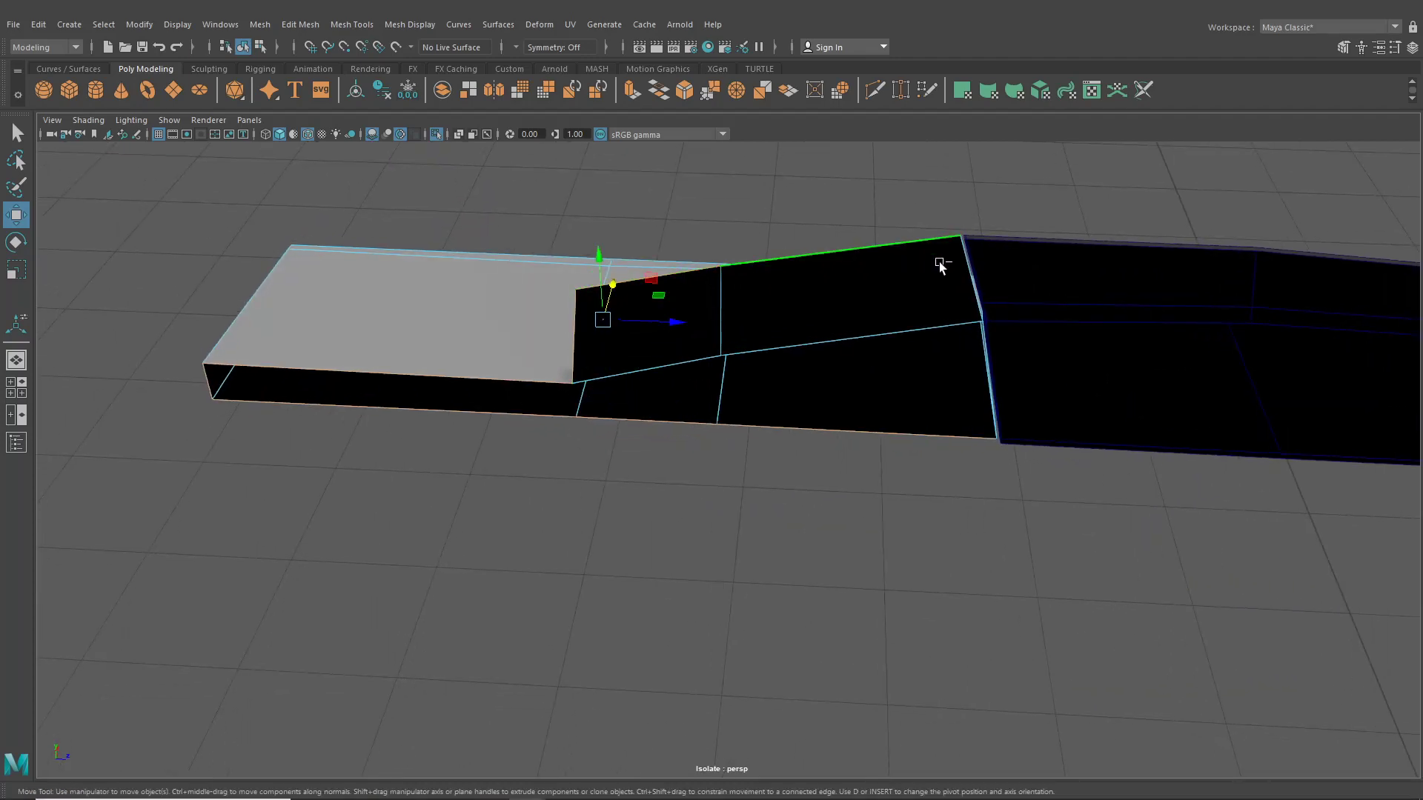
pyautogui.keyDown('alt'); pyautogui.moveTo(959, 260); pyautogui.dragTo(1004, 302); pyautogui.keyUp('alt')
pyautogui.keyDown('alt'); pyautogui.moveTo(903, 341); pyautogui.dragTo(963, 345); pyautogui.keyUp('alt')
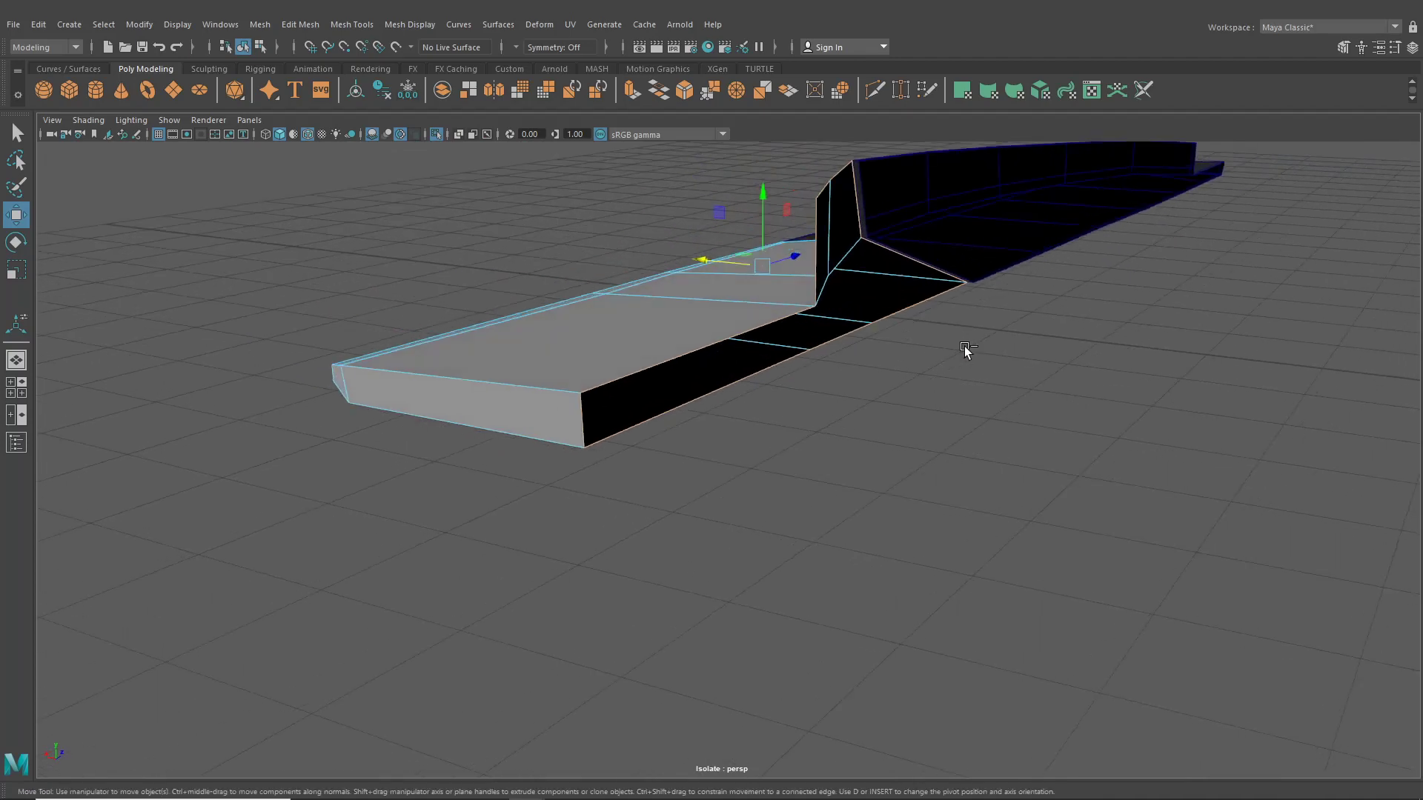
pyautogui.hotkey('ctrl', 'e')
pyautogui.click(803, 254)
pyautogui.keyDown('alt'); pyautogui.moveTo(929, 298); pyautogui.dragTo(805, 459); pyautogui.keyUp('alt')
pyautogui.keyDown('alt'); pyautogui.moveTo(805, 459); pyautogui.dragTo(732, 256, button='middle'); pyautogui.keyUp('alt')
pyautogui.moveTo(558, 332); pyautogui.dragTo(562, 317)
pyautogui.keyDown('alt'); pyautogui.moveTo(575, 411); pyautogui.dragTo(444, 349); pyautogui.keyUp('alt')
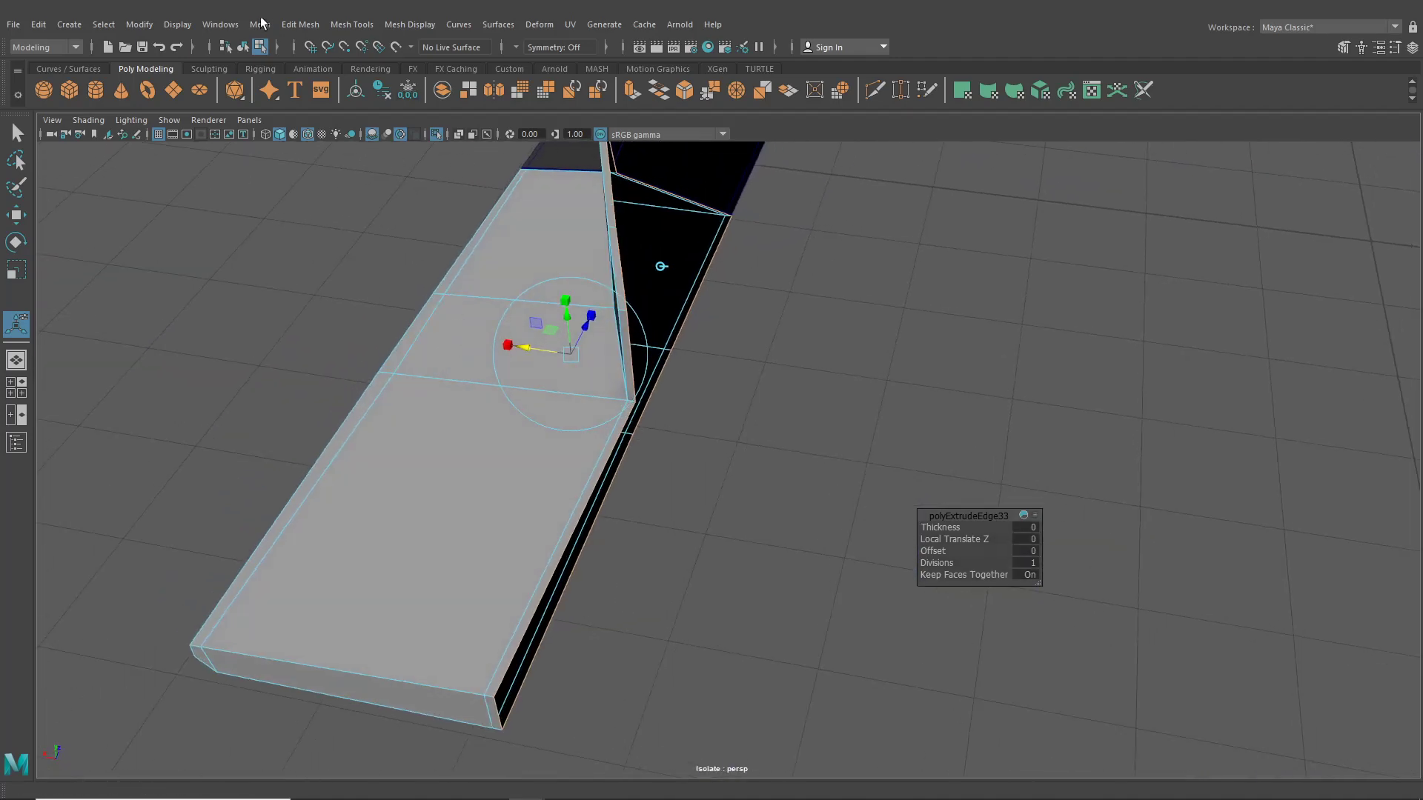
# - Insert support edge loops beside the rear skirt piece's front end and along the upper and lower edges of its outer lip
pyautogui.click(351, 24)
pyautogui.click(380, 136)
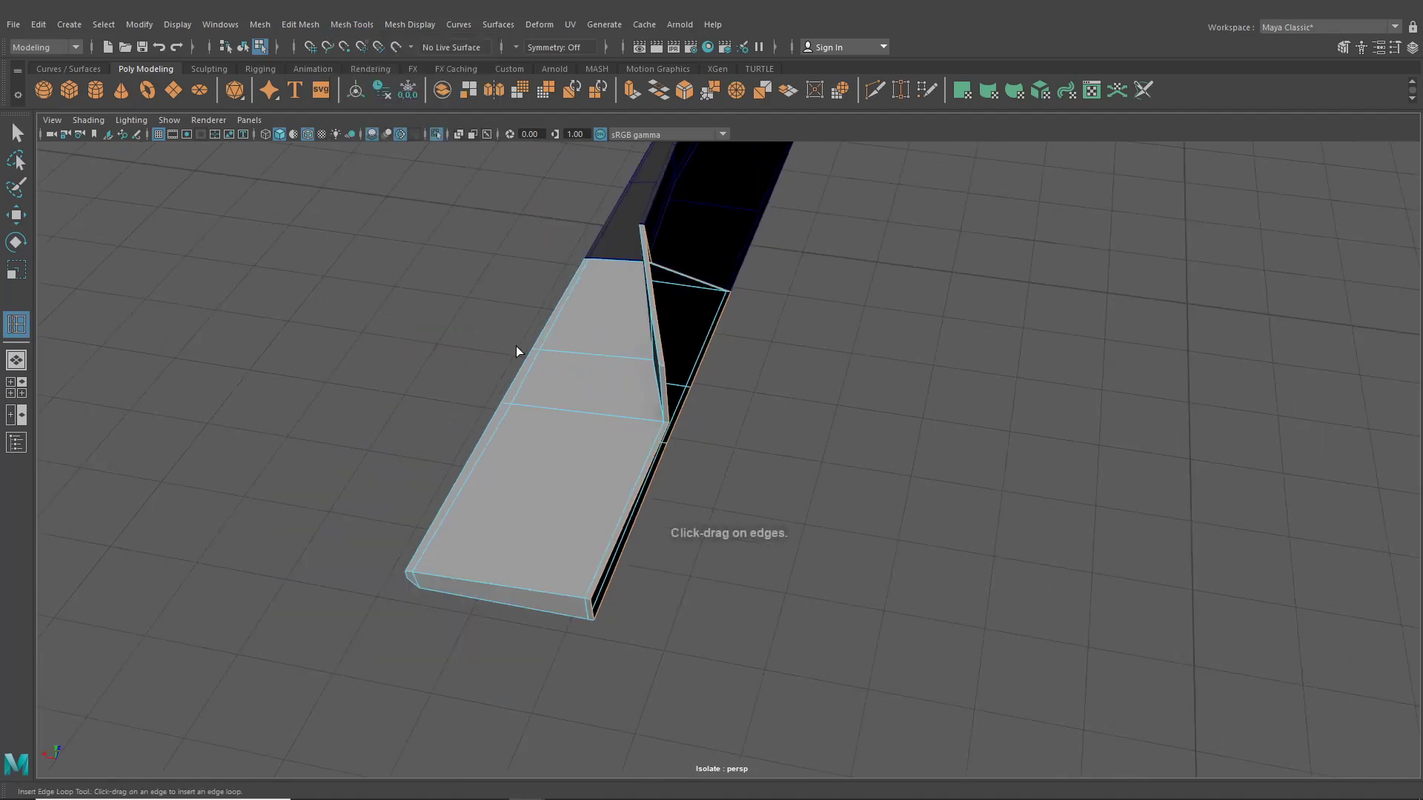
pyautogui.keyDown('alt'); pyautogui.moveTo(515, 346); pyautogui.dragTo(584, 477); pyautogui.keyUp('alt')
pyautogui.keyDown('alt'); pyautogui.moveTo(584, 477); pyautogui.dragTo(657, 368, button='middle'); pyautogui.keyUp('alt')
pyautogui.scroll(3, 657, 368)
pyautogui.keyDown('alt'); pyautogui.moveTo(657, 368); pyautogui.dragTo(679, 444); pyautogui.keyUp('alt')
pyautogui.keyDown('alt'); pyautogui.moveTo(680, 445); pyautogui.dragTo(678, 485, button='middle'); pyautogui.keyUp('alt')
pyautogui.scroll(4, 677, 485)
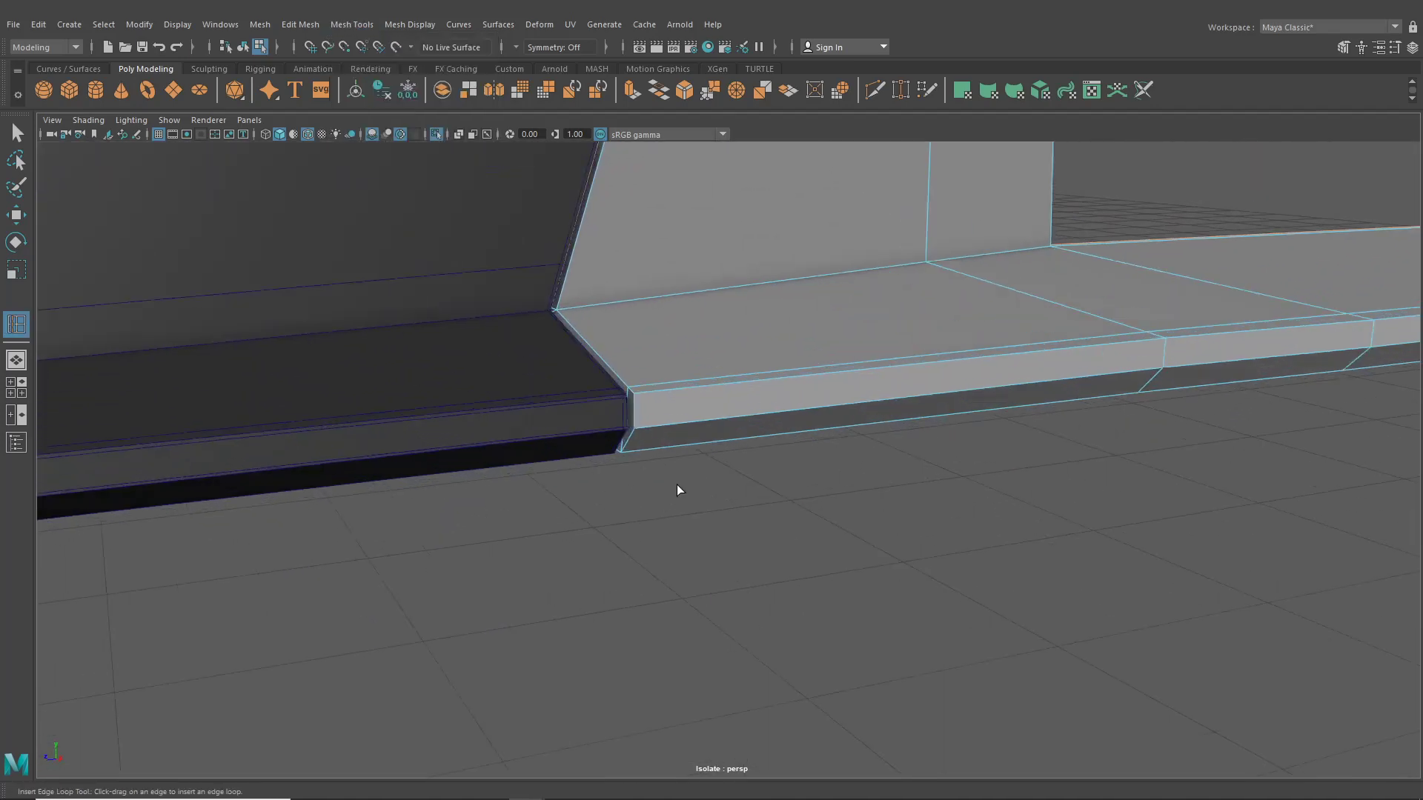
pyautogui.scroll(2, 677, 485)
pyautogui.keyDown('alt'); pyautogui.moveTo(582, 432); pyautogui.dragTo(657, 480, button='middle'); pyautogui.keyUp('alt')
pyautogui.scroll(2, 658, 480)
pyautogui.keyDown('alt'); pyautogui.moveTo(658, 480); pyautogui.dragTo(687, 450); pyautogui.keyUp('alt')
pyautogui.scroll(2, 687, 451)
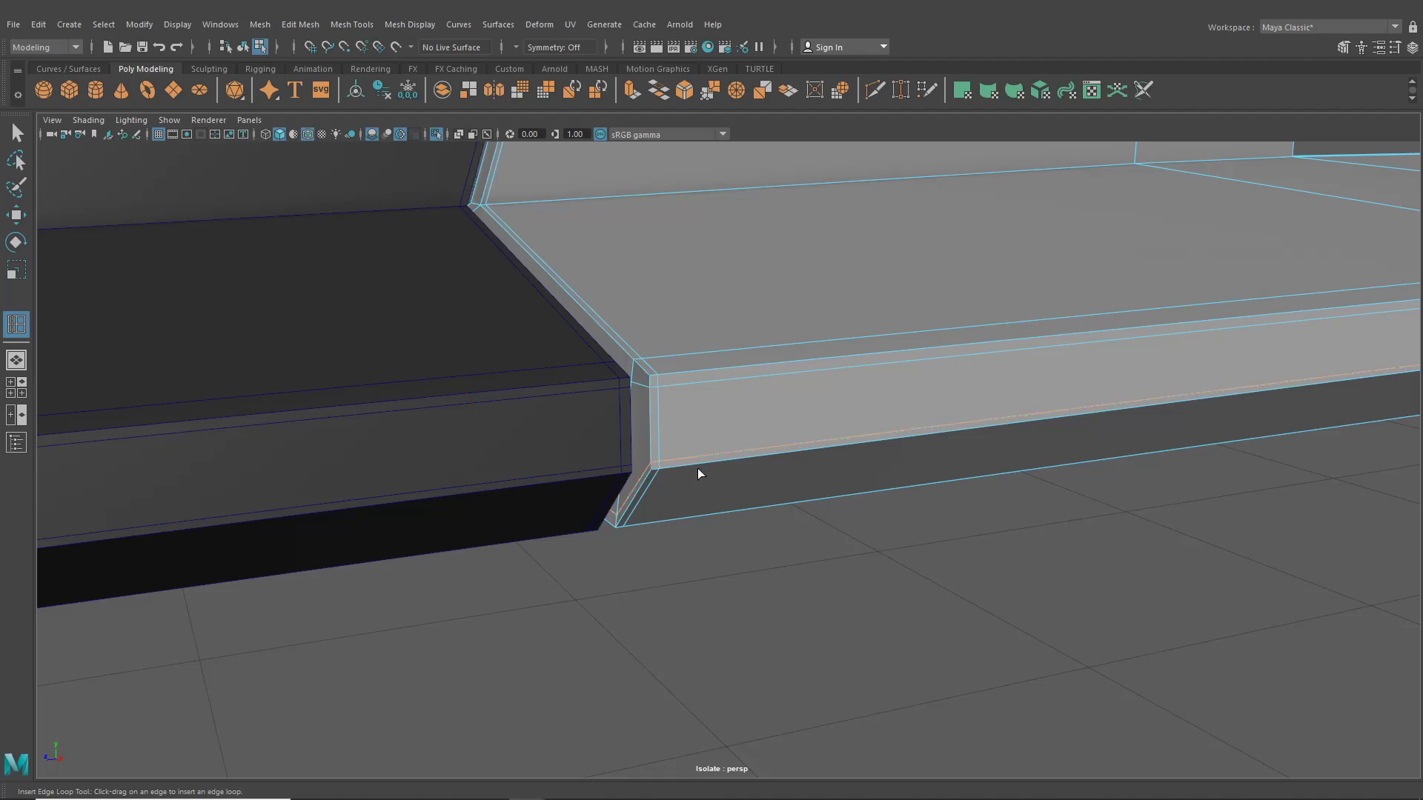
# - Insert support edge loops around the free rear end of the skirt piece, on its top surface and end face
pyautogui.keyDown('alt'); pyautogui.moveTo(696, 468); pyautogui.dragTo(553, 495, button='middle'); pyautogui.keyUp('alt')
pyautogui.scroll(-4, 553, 498)
pyautogui.keyDown('alt'); pyautogui.moveTo(553, 502); pyautogui.dragTo(606, 518); pyautogui.keyUp('alt')
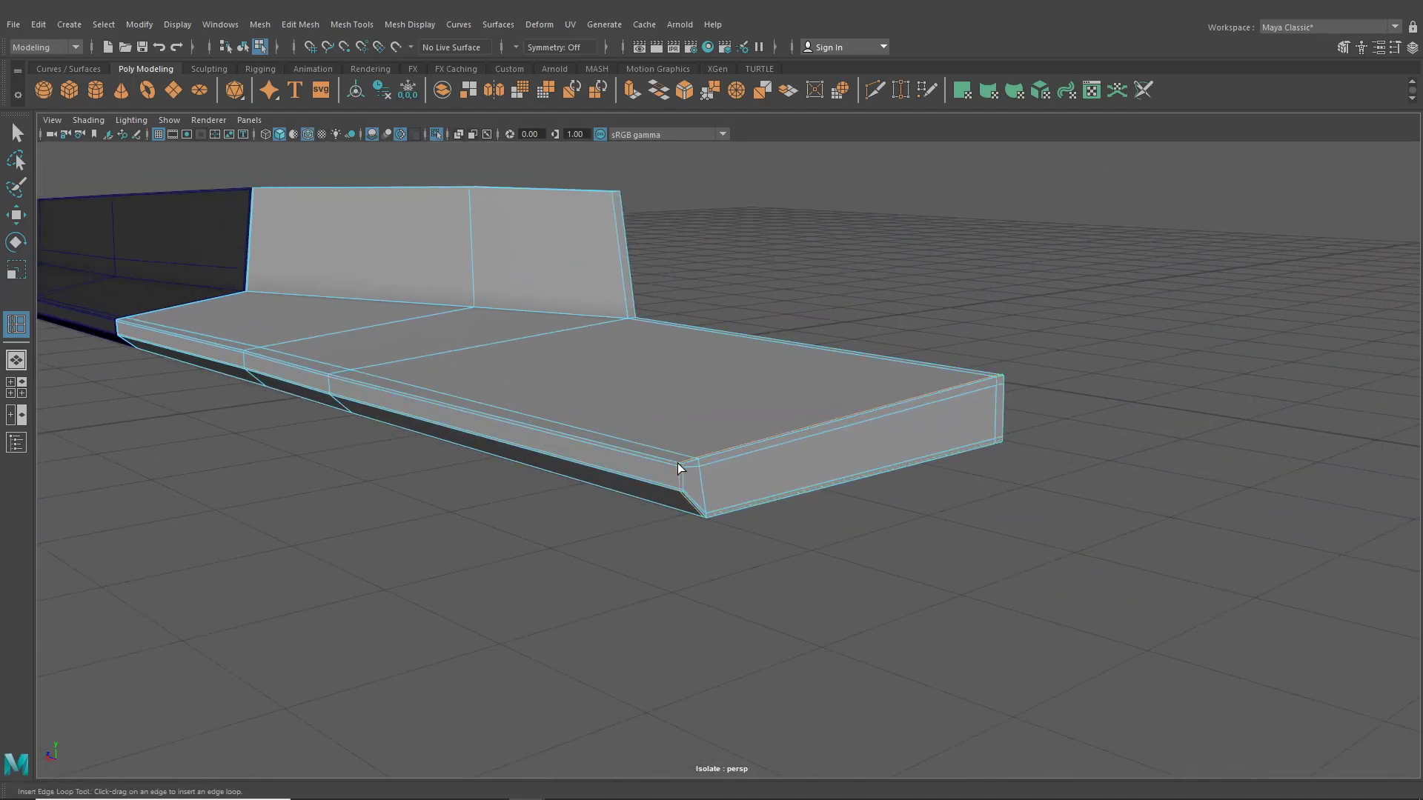
pyautogui.scroll(-3, 676, 453)
# - Insert an edge loop just below the top edge of the rear skirt piece's upright wall
pyautogui.keyDown('alt'); pyautogui.moveTo(673, 444); pyautogui.dragTo(709, 413); pyautogui.keyUp('alt')
pyautogui.scroll(6, 719, 482)
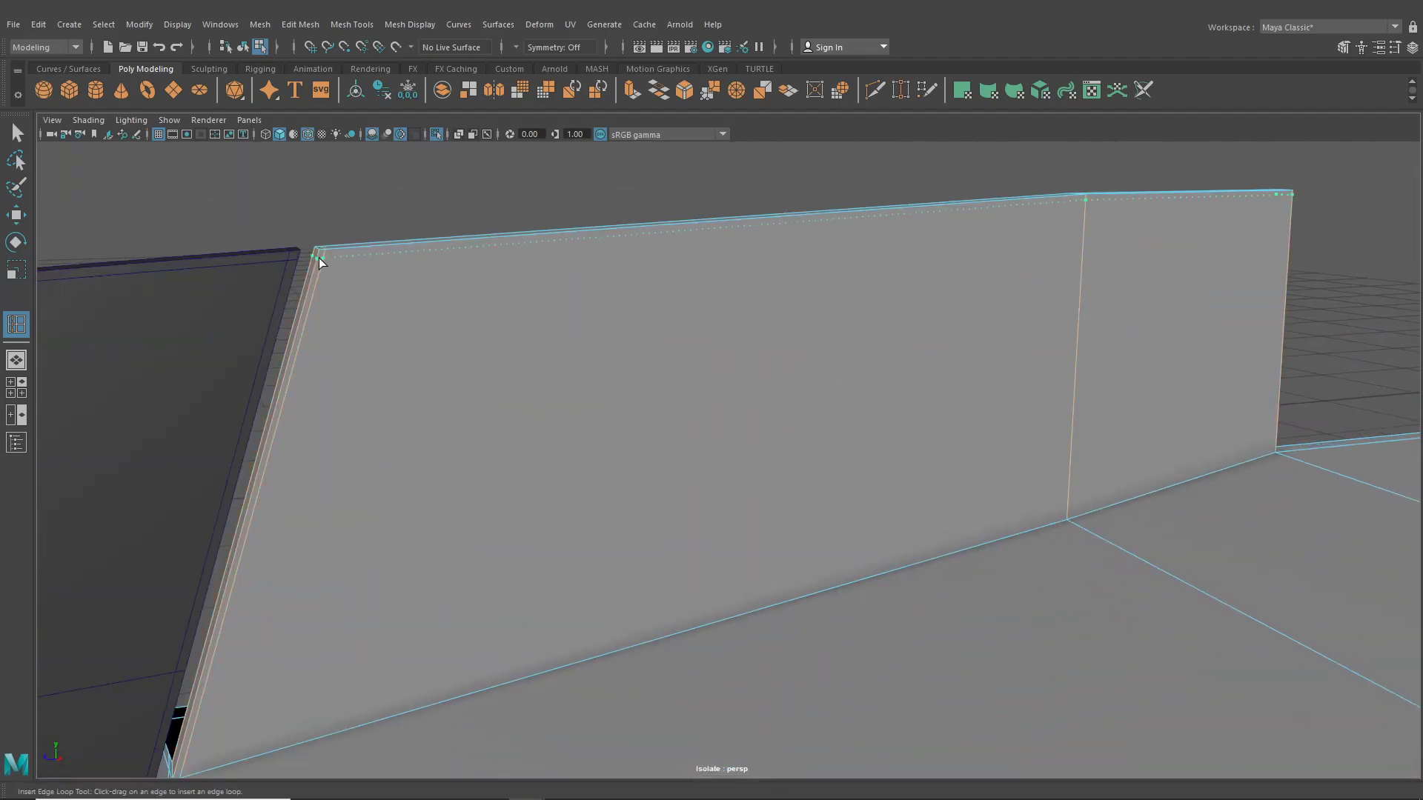
pyautogui.scroll(-3, 670, 365)
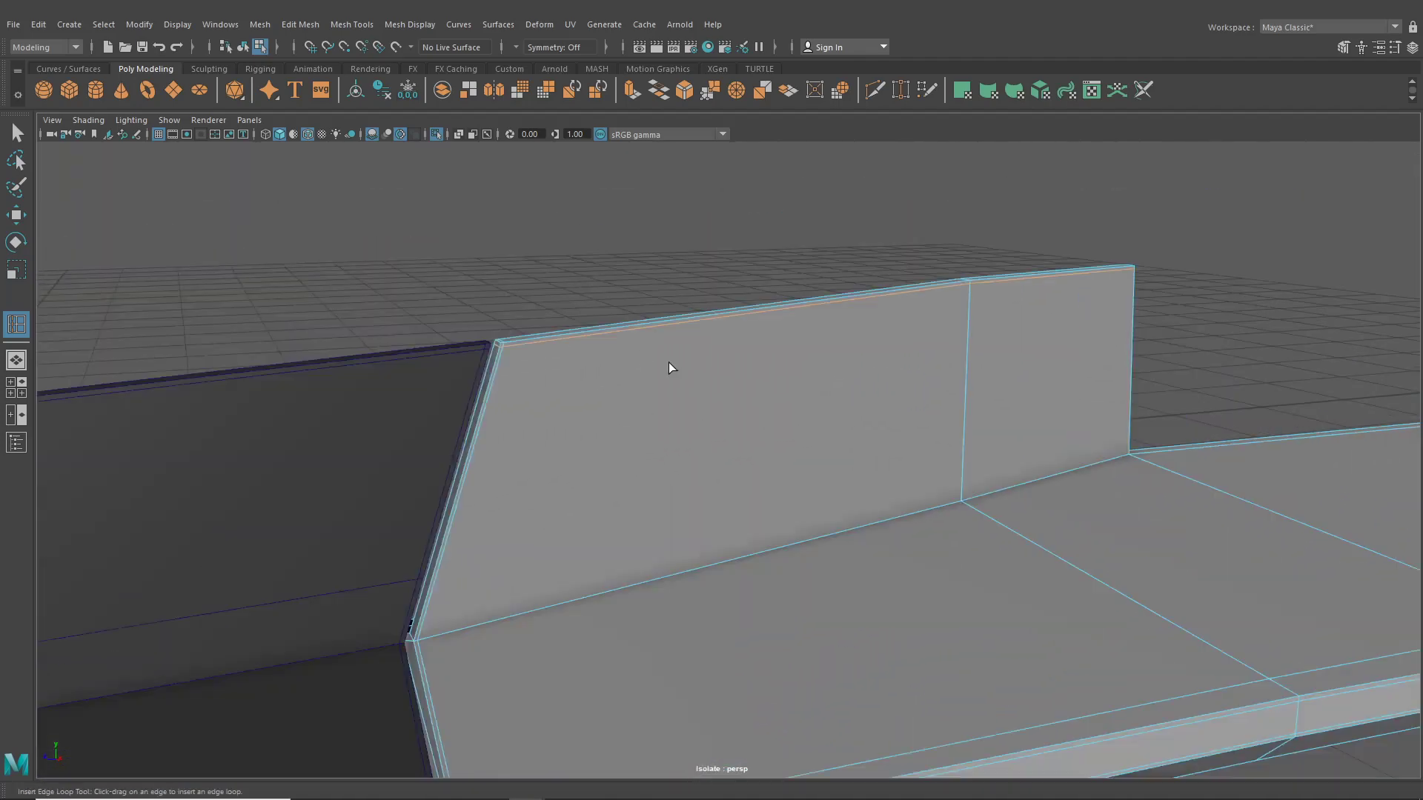
# - Examine the front skirt piece's upright wall and compare its edge loops with those of the rear piece
pyautogui.keyDown('alt'); pyautogui.moveTo(669, 365); pyautogui.dragTo(576, 358); pyautogui.keyUp('alt')
pyautogui.scroll(-4, 586, 358)
pyautogui.keyDown('alt'); pyautogui.moveTo(606, 358); pyautogui.dragTo(998, 378, button='middle'); pyautogui.keyUp('alt')
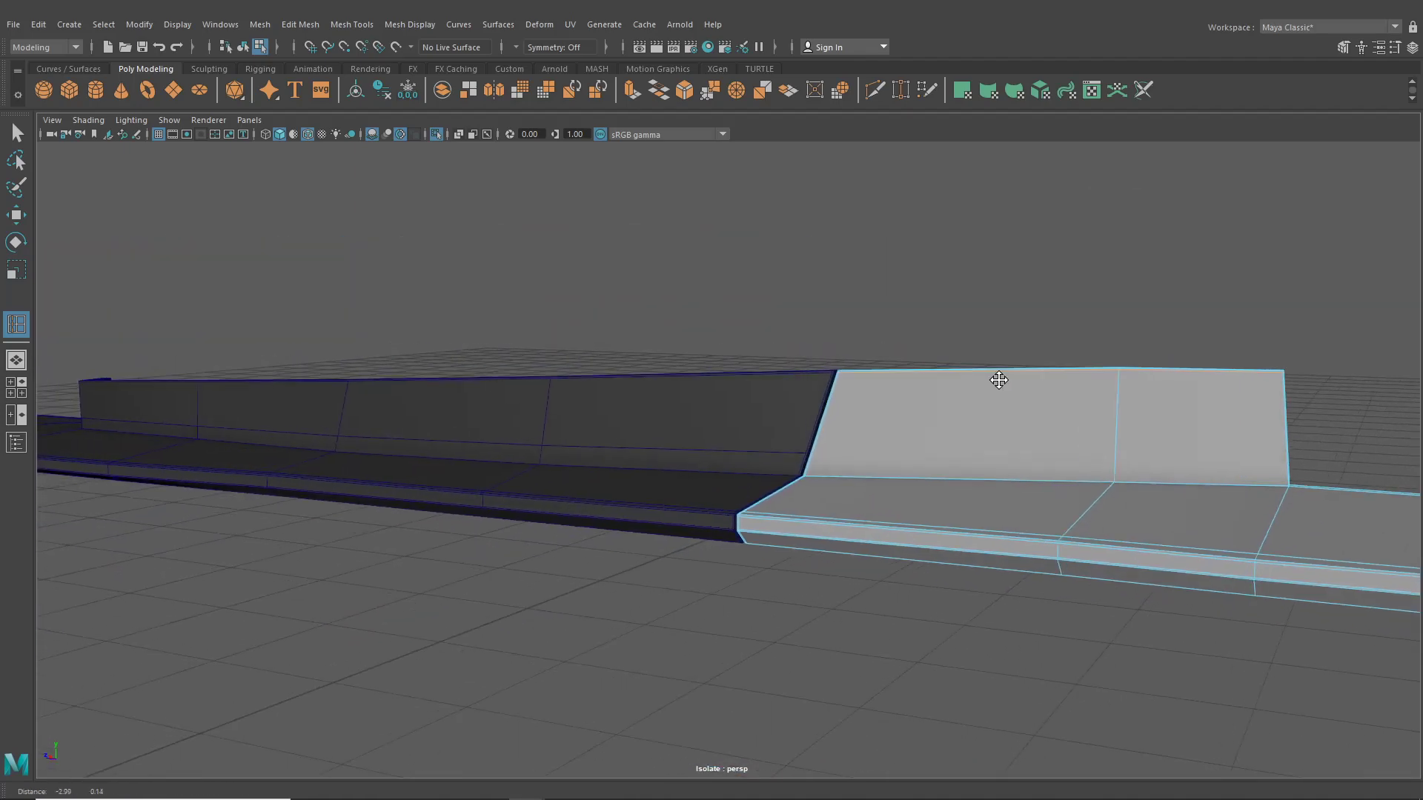
pyautogui.keyDown('alt'); pyautogui.moveTo(442, 389); pyautogui.dragTo(533, 418); pyautogui.keyUp('alt')
pyautogui.keyDown('alt'); pyautogui.moveTo(534, 418); pyautogui.dragTo(1034, 245, button='middle'); pyautogui.keyUp('alt')
pyautogui.keyDown('alt'); pyautogui.moveTo(877, 359); pyautogui.dragTo(749, 356); pyautogui.keyUp('alt')
pyautogui.keyDown('alt'); pyautogui.moveTo(1112, 404); pyautogui.dragTo(517, 385, button='middle'); pyautogui.keyUp('alt')
pyautogui.scroll(6, 525, 384)
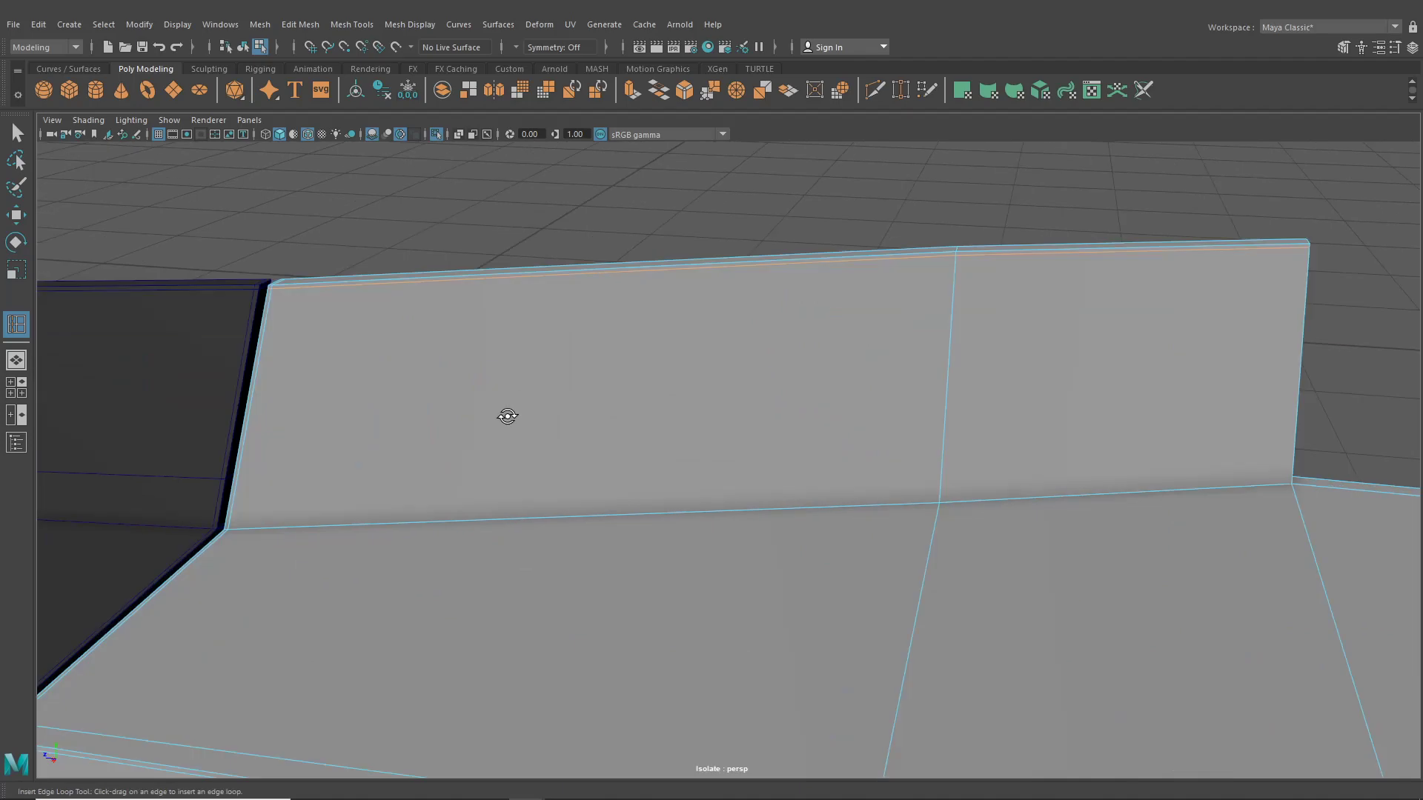
# - Insert an edge loop along the thin top face of the front skirt piece's upright wall, close to its outer edge
pyautogui.keyDown('alt'); pyautogui.moveTo(504, 412); pyautogui.dragTo(317, 468); pyautogui.keyUp('alt')
pyautogui.keyDown('alt'); pyautogui.moveTo(317, 468); pyautogui.dragTo(963, 495, button='middle'); pyautogui.keyUp('alt')
pyautogui.keyDown('alt'); pyautogui.moveTo(830, 491); pyautogui.dragTo(790, 663, button='right'); pyautogui.keyUp('alt')
pyautogui.keyDown('alt'); pyautogui.moveTo(638, 532); pyautogui.dragTo(834, 539, button='middle'); pyautogui.keyUp('alt')
pyautogui.keyDown('alt'); pyautogui.moveTo(717, 472); pyautogui.dragTo(784, 638, button='right'); pyautogui.keyUp('alt')
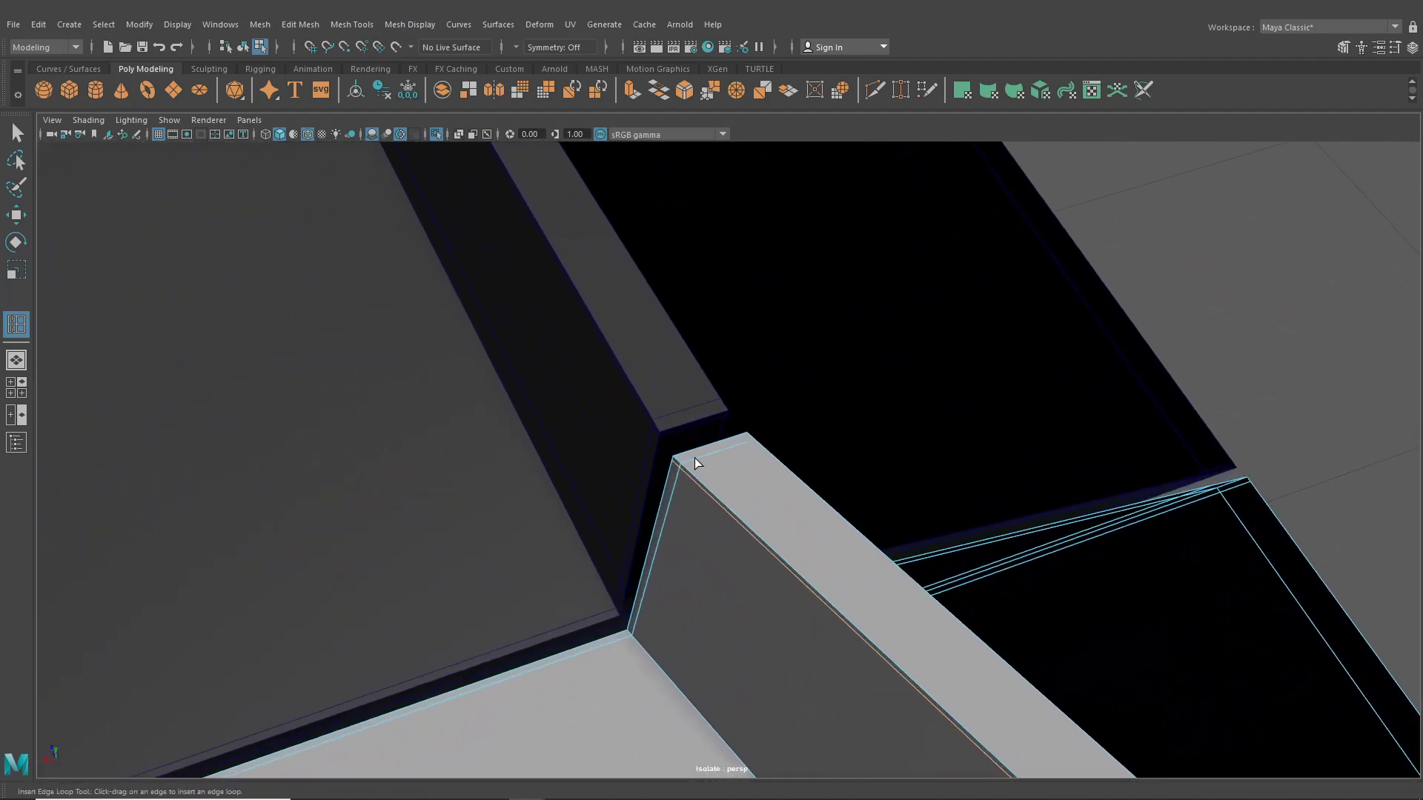
pyautogui.click(671, 428)
pyautogui.moveTo(669, 428); pyautogui.dragTo(819, 489)
pyautogui.scroll(-3, 677, 465)
# - Insert a horizontal edge loop low on the rear skirt's upright wall, aligned with the matching loop on the front piece
pyautogui.keyDown('alt'); pyautogui.moveTo(819, 489); pyautogui.dragTo(543, 660, button='middle'); pyautogui.keyUp('alt')
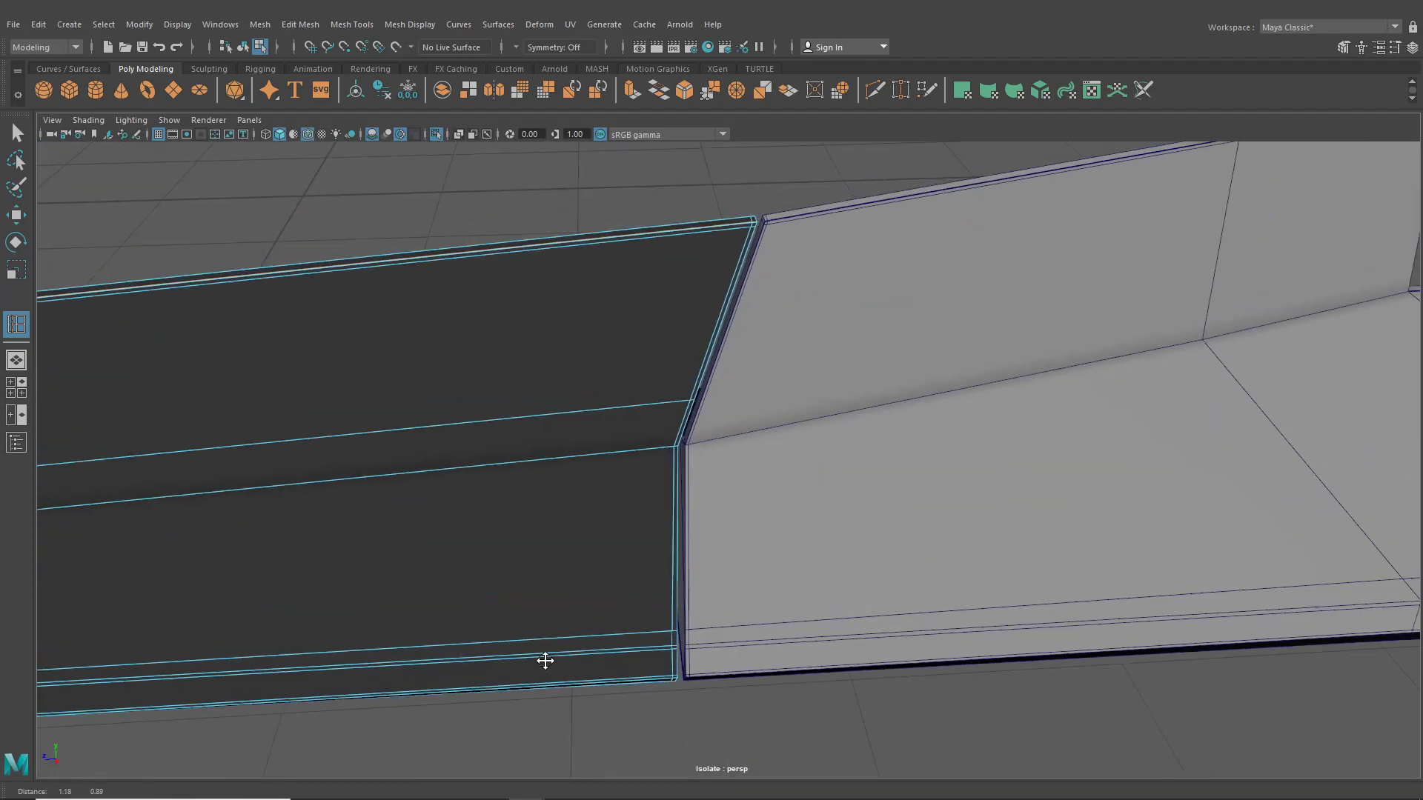
pyautogui.keyDown('alt'); pyautogui.moveTo(543, 660); pyautogui.dragTo(572, 554); pyautogui.keyUp('alt')
pyautogui.keyDown('alt'); pyautogui.moveTo(572, 554); pyautogui.dragTo(569, 683, button='middle'); pyautogui.keyUp('alt')
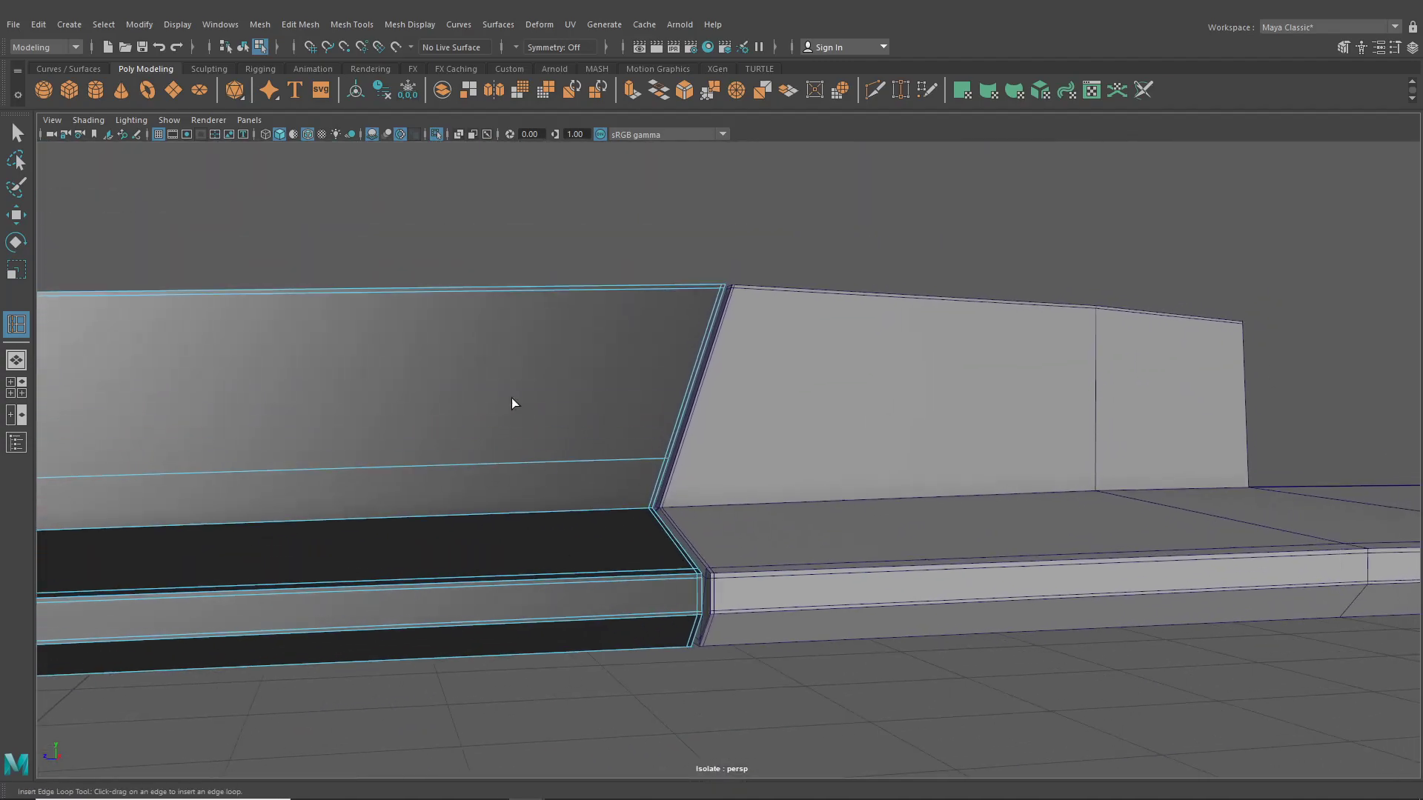
pyautogui.keyDown('alt'); pyautogui.moveTo(512, 400); pyautogui.dragTo(720, 630, button='right'); pyautogui.keyUp('alt')
pyautogui.click(601, 467)
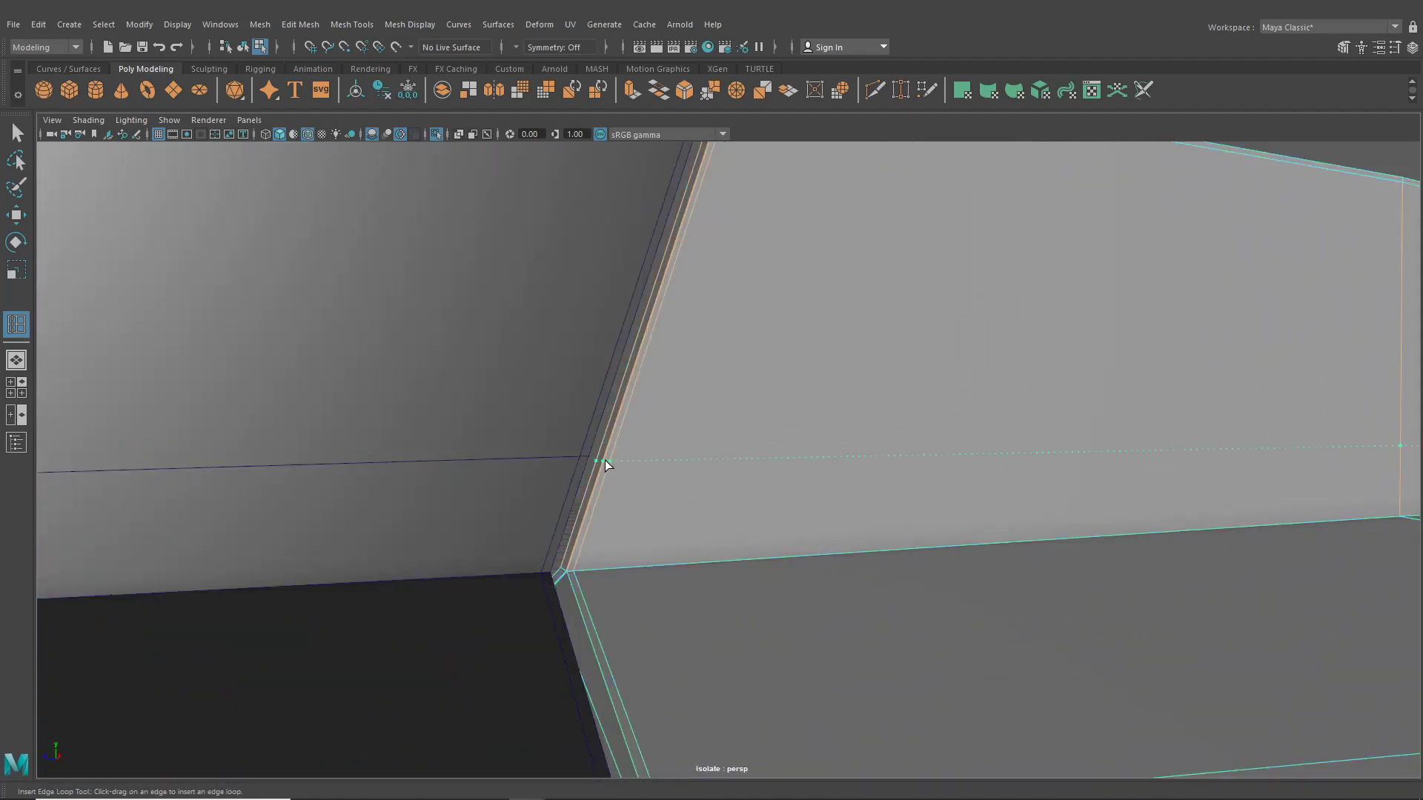
pyautogui.click(611, 457)
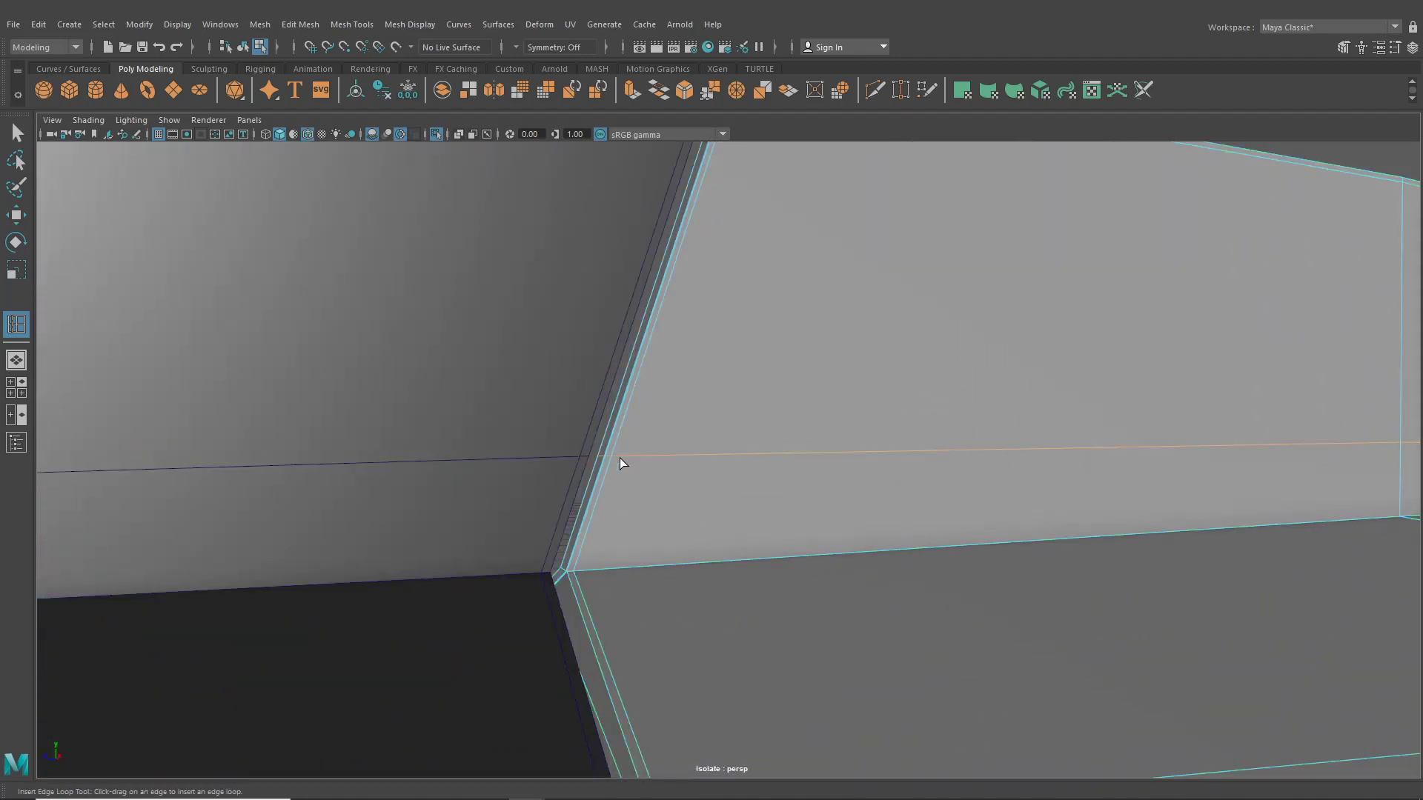
# - Leave the edge loop tool, return to object selection and turn off isolation to show the whole car
pyautogui.scroll(-5, 629, 463)
pyautogui.press('q')
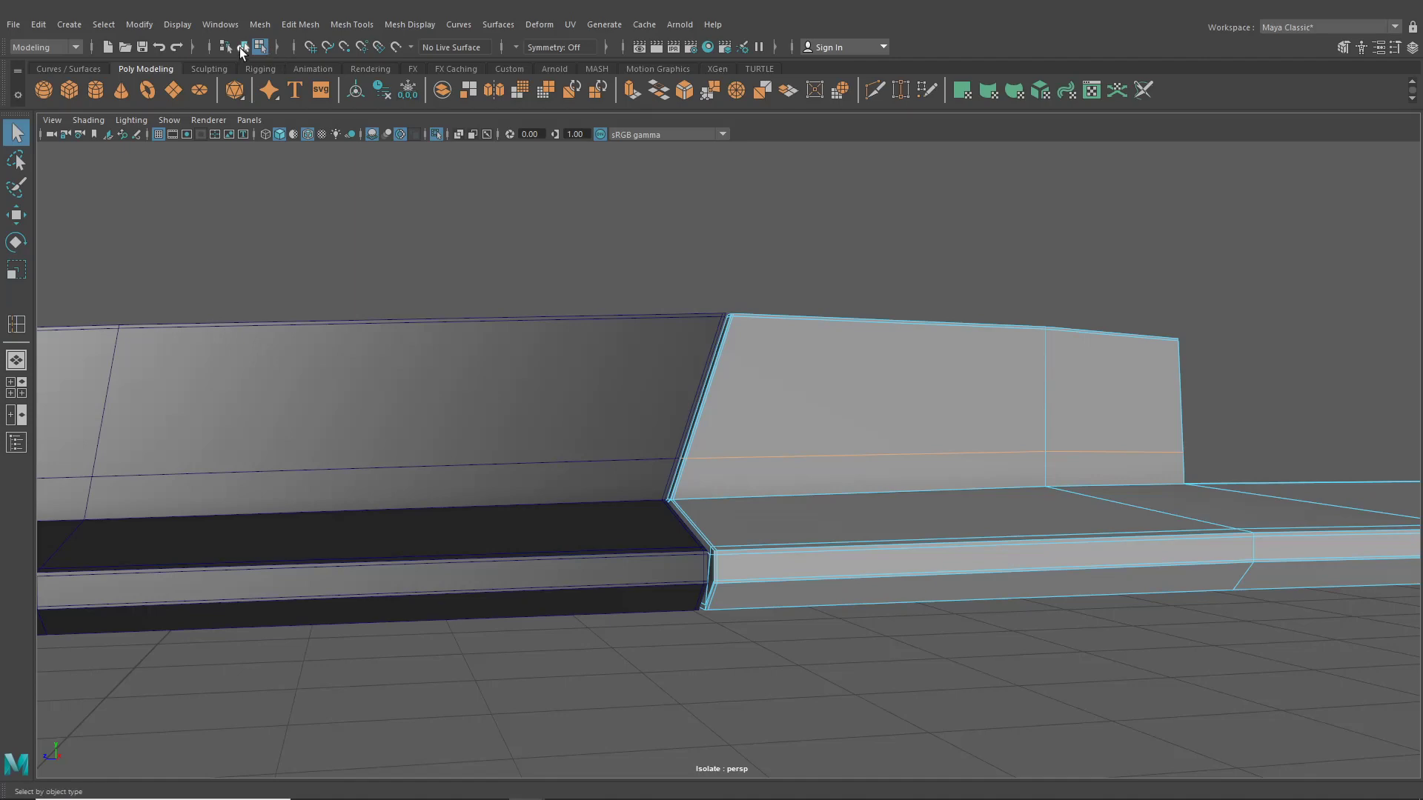
pyautogui.click(242, 46)
pyautogui.click(436, 134)
pyautogui.scroll(-3, 713, 577)
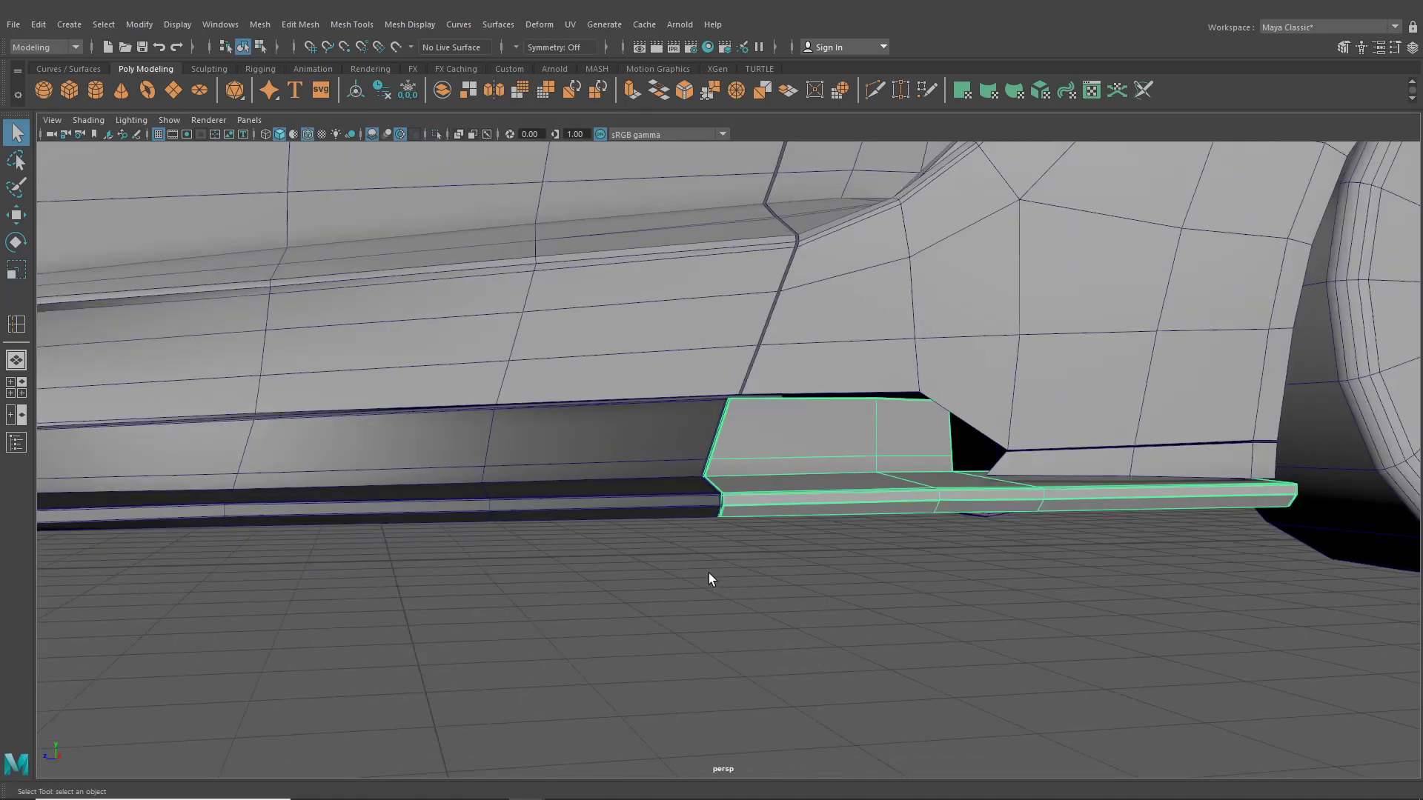
# - Display both skirt pieces with smooth mesh preview and hide the wireframe on shaded surfaces
pyautogui.click(670, 484)
pyautogui.click(748, 572)
pyautogui.keyDown('alt'); pyautogui.moveTo(749, 572); pyautogui.dragTo(727, 605); pyautogui.keyUp('alt')
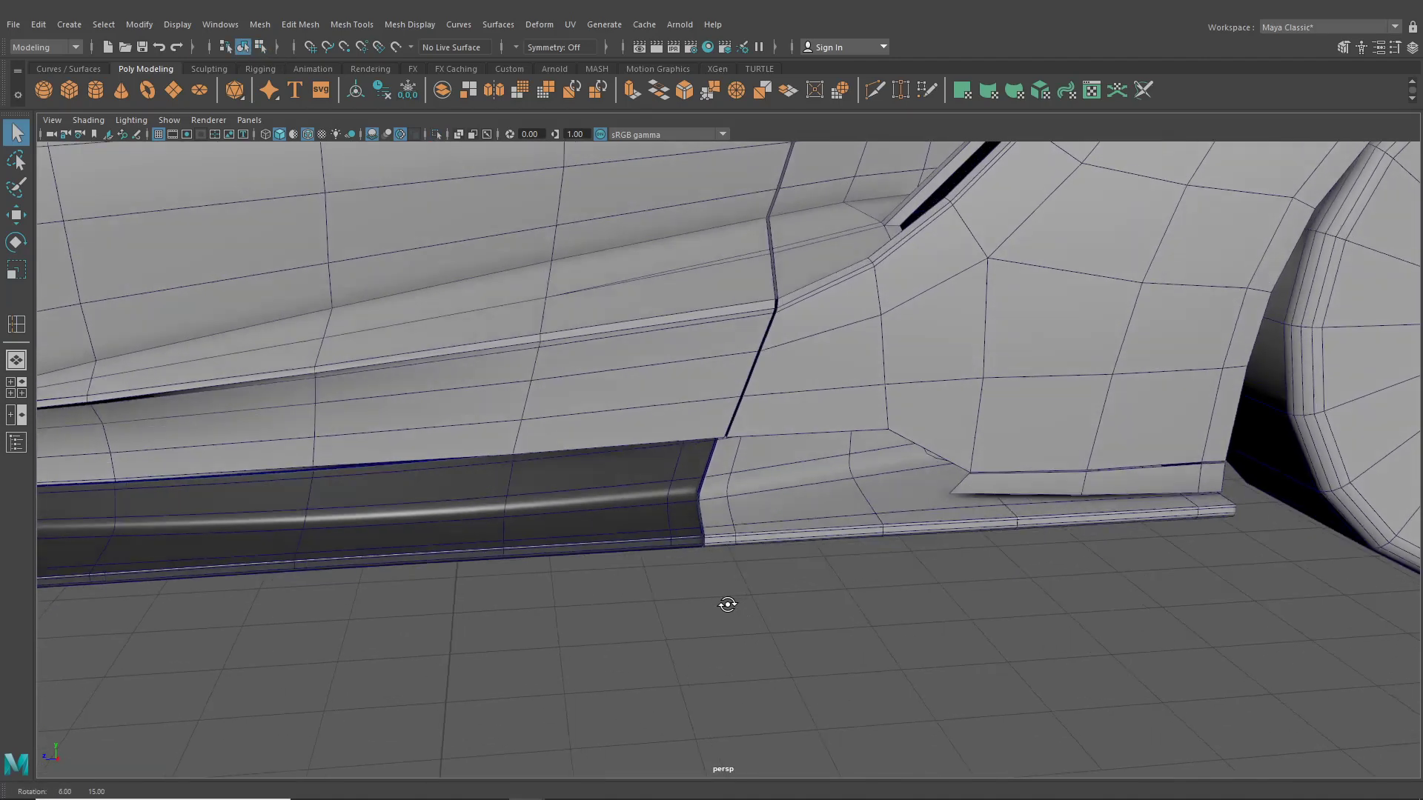
pyautogui.click(306, 135)
pyautogui.moveTo(470, 394)
pyautogui.keyDown('alt'); pyautogui.mouseDown()
pyautogui.moveTo(349, 375)
pyautogui.moveTo(463, 423)
pyautogui.mouseUp(); pyautogui.keyUp('alt')
pyautogui.keyDown('alt'); pyautogui.moveTo(554, 388); pyautogui.dragTo(751, 474); pyautogui.keyUp('alt')
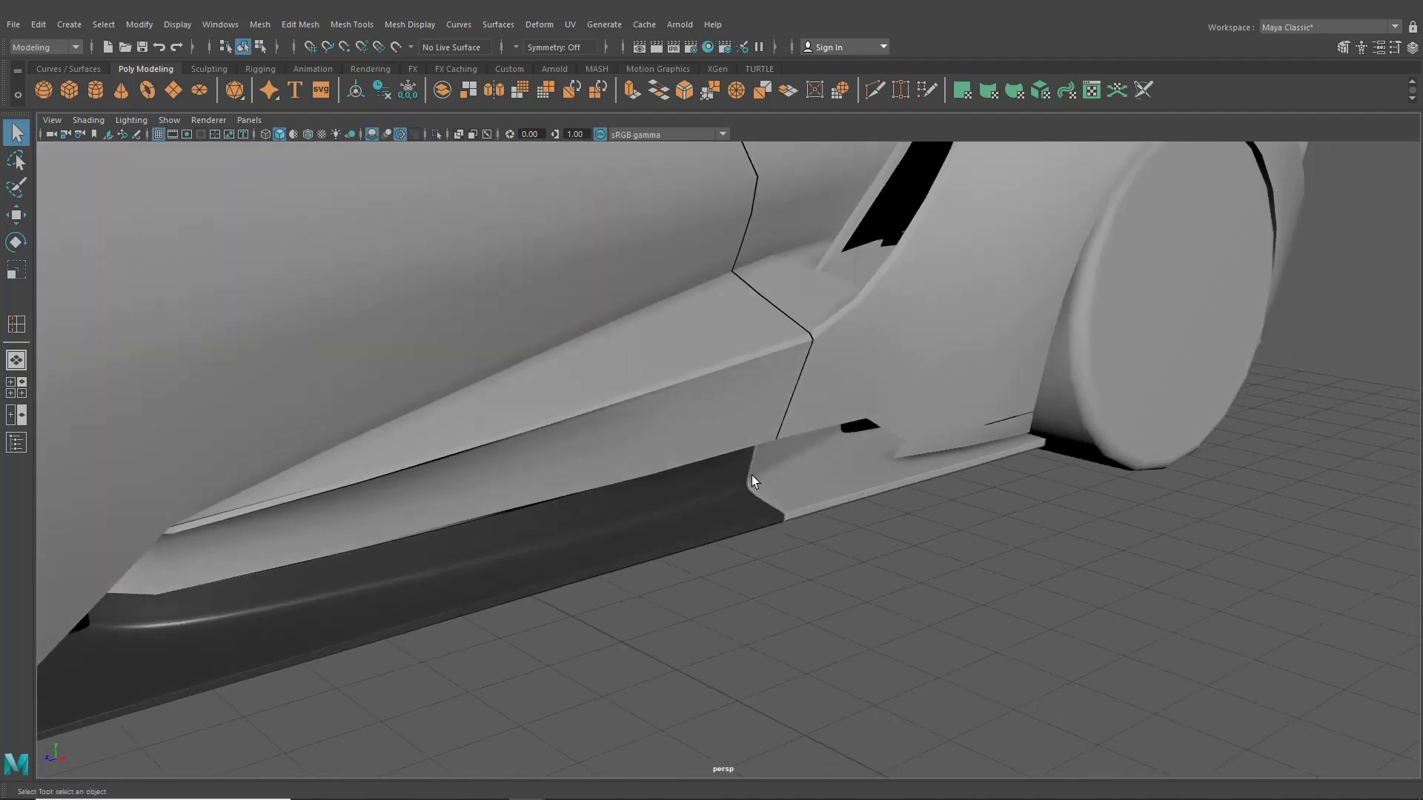
# - Mirror the rear skirt piece to the opposite side of the car with Duplicate Special
pyautogui.click(751, 474)
pyautogui.click(33, 22)
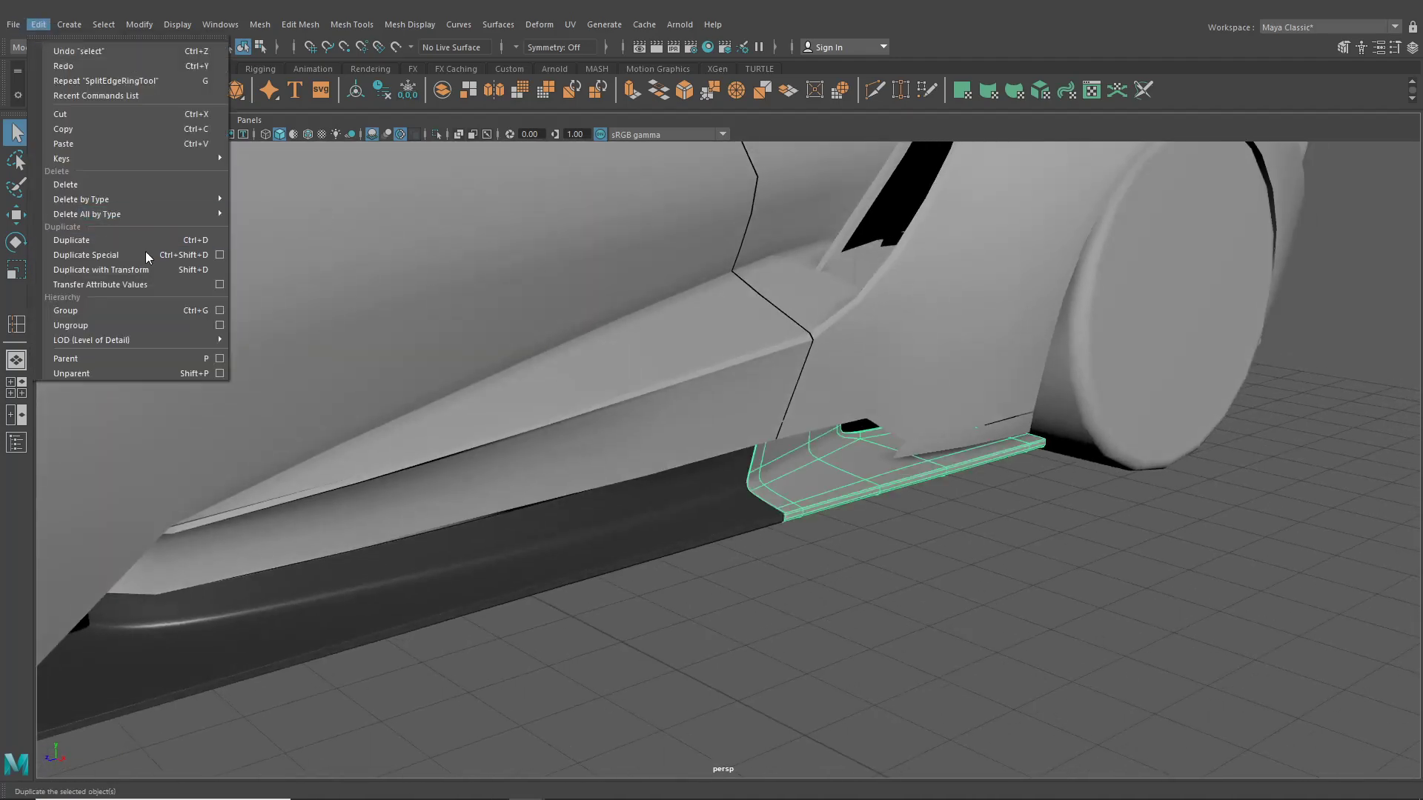
pyautogui.click(135, 256)
pyautogui.scroll(-4, 465, 438)
pyautogui.keyDown('alt'); pyautogui.moveTo(464, 445); pyautogui.dragTo(703, 437); pyautogui.keyUp('alt')
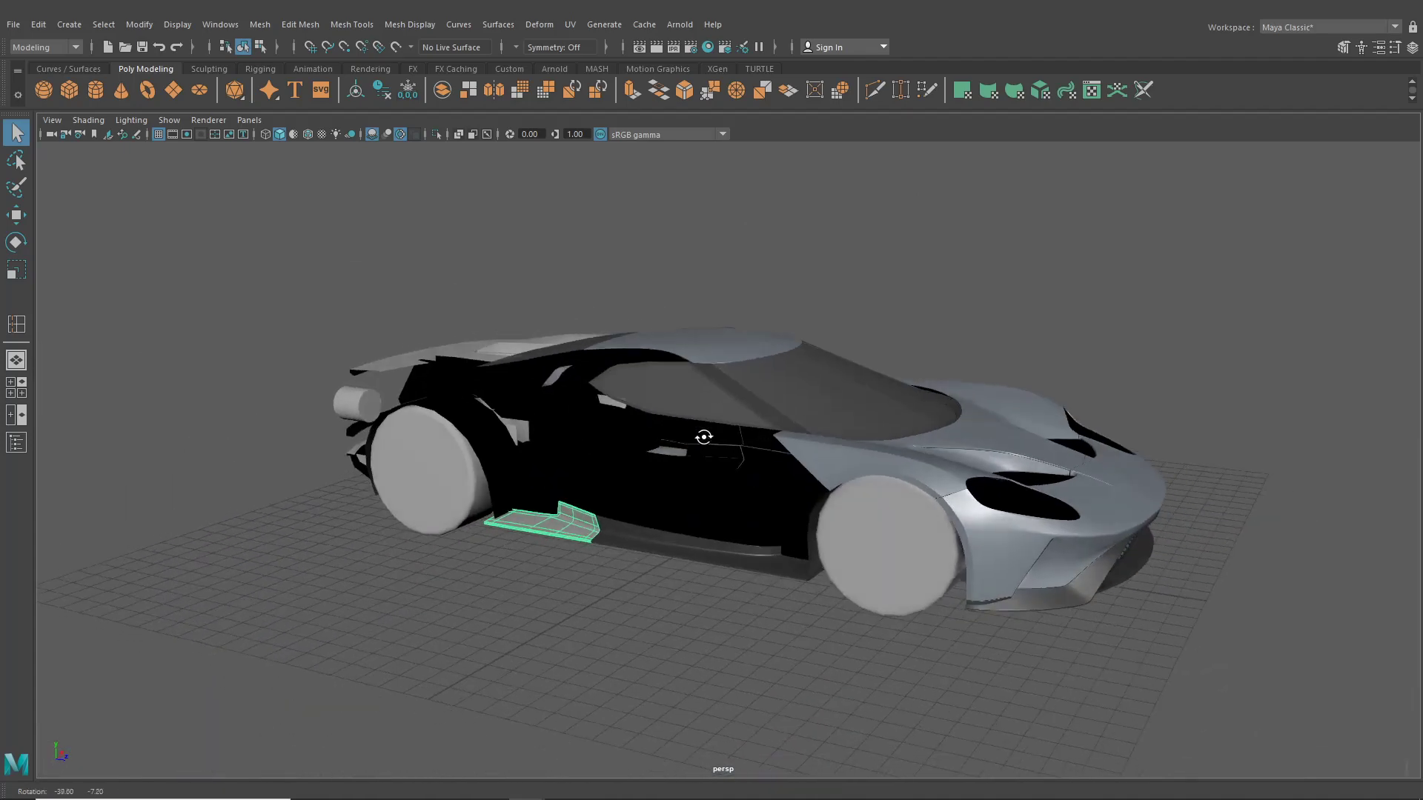
# - Examine the mirrored rear skirt piece and its joint with the front skirt on the opposite side of the car
pyautogui.scroll(4, 583, 594)
pyautogui.keyDown('alt'); pyautogui.moveTo(582, 594); pyautogui.dragTo(667, 578); pyautogui.keyUp('alt')
pyautogui.keyDown('alt'); pyautogui.moveTo(667, 578); pyautogui.dragTo(607, 473, button='middle'); pyautogui.keyUp('alt')
pyautogui.keyDown('alt'); pyautogui.moveTo(552, 456); pyautogui.dragTo(591, 499); pyautogui.keyUp('alt')
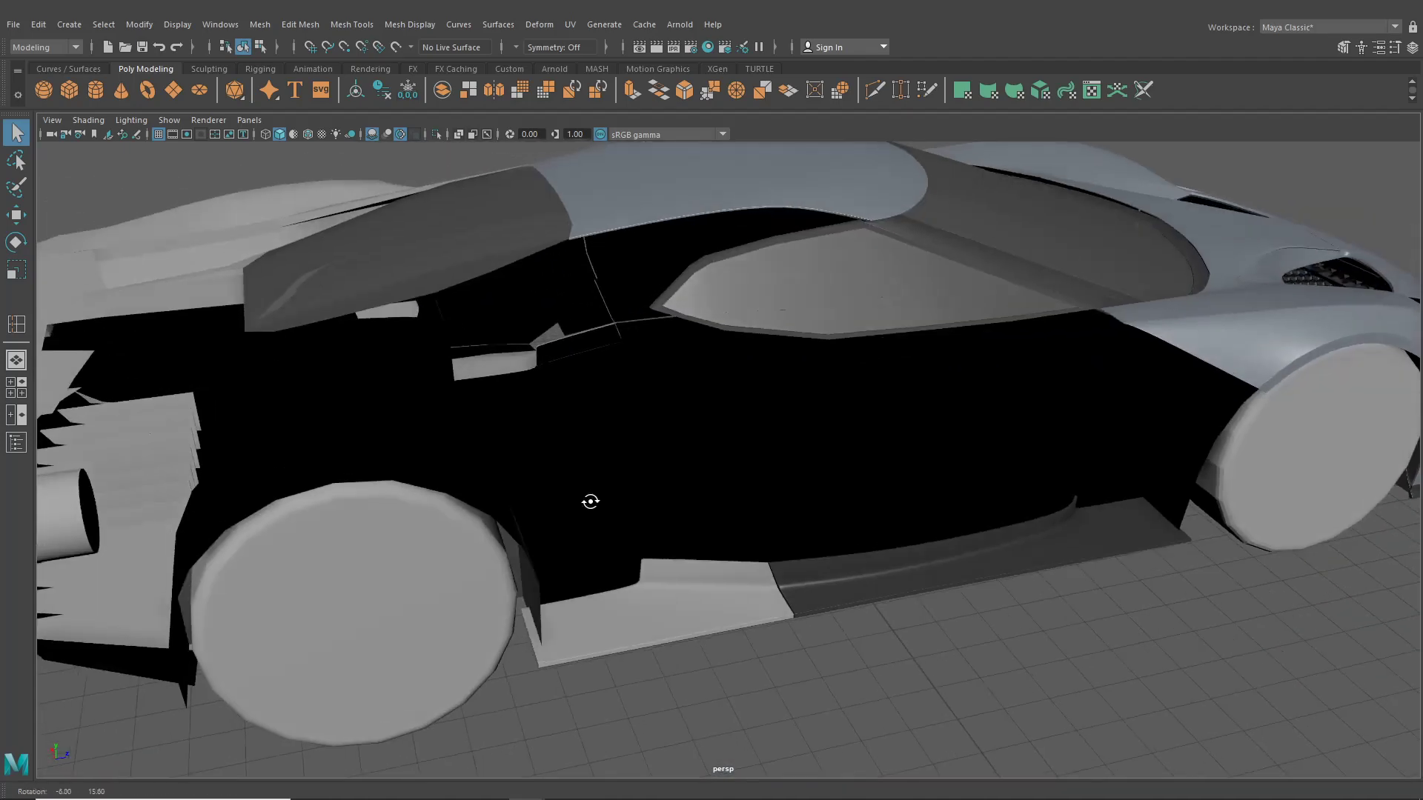
pyautogui.keyDown('alt'); pyautogui.moveTo(591, 498); pyautogui.dragTo(558, 344, button='middle'); pyautogui.keyUp('alt')
pyautogui.scroll(3, 559, 343)
pyautogui.keyDown('alt'); pyautogui.moveTo(559, 344); pyautogui.dragTo(559, 391); pyautogui.keyUp('alt')
pyautogui.keyDown('alt'); pyautogui.moveTo(556, 296); pyautogui.dragTo(553, 402, button='middle'); pyautogui.keyUp('alt')
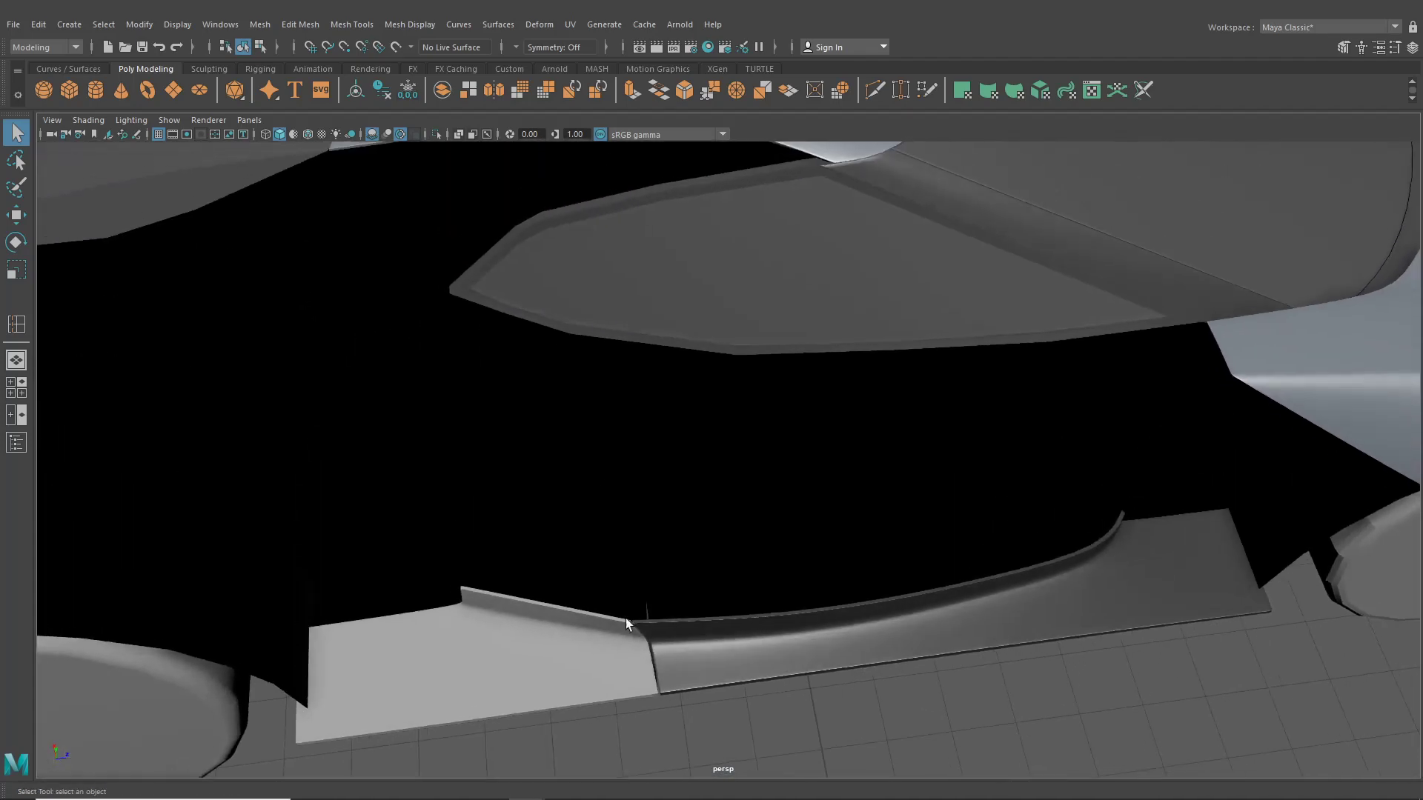
pyautogui.keyDown('alt'); pyautogui.moveTo(568, 509); pyautogui.dragTo(495, 486); pyautogui.keyUp('alt')
pyautogui.keyDown('alt'); pyautogui.moveTo(412, 194); pyautogui.dragTo(636, 370, button='middle'); pyautogui.keyUp('alt')
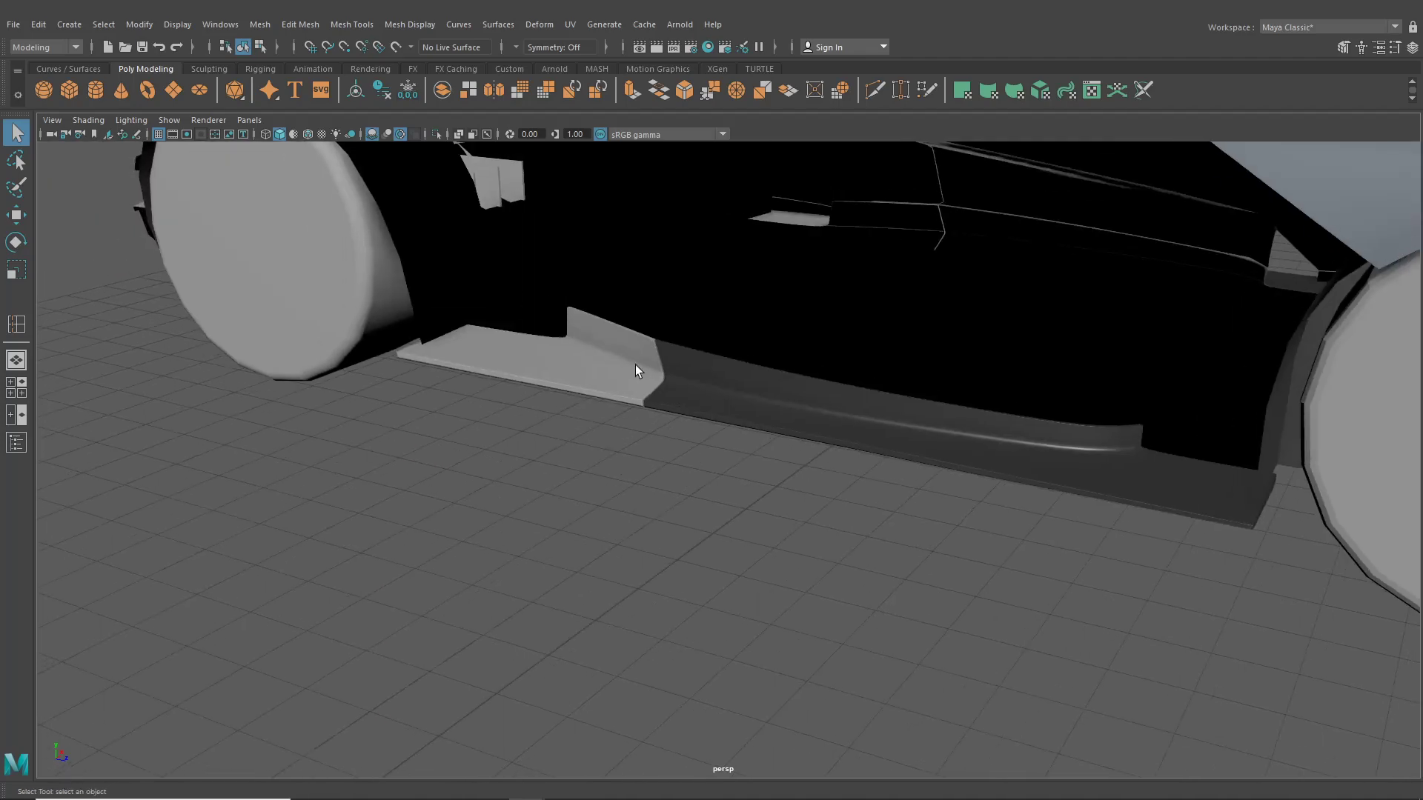
# - Assign the GlossBlack material to the rear skirt pieces on both sides of the car and close Hypershade
pyautogui.click(712, 43)
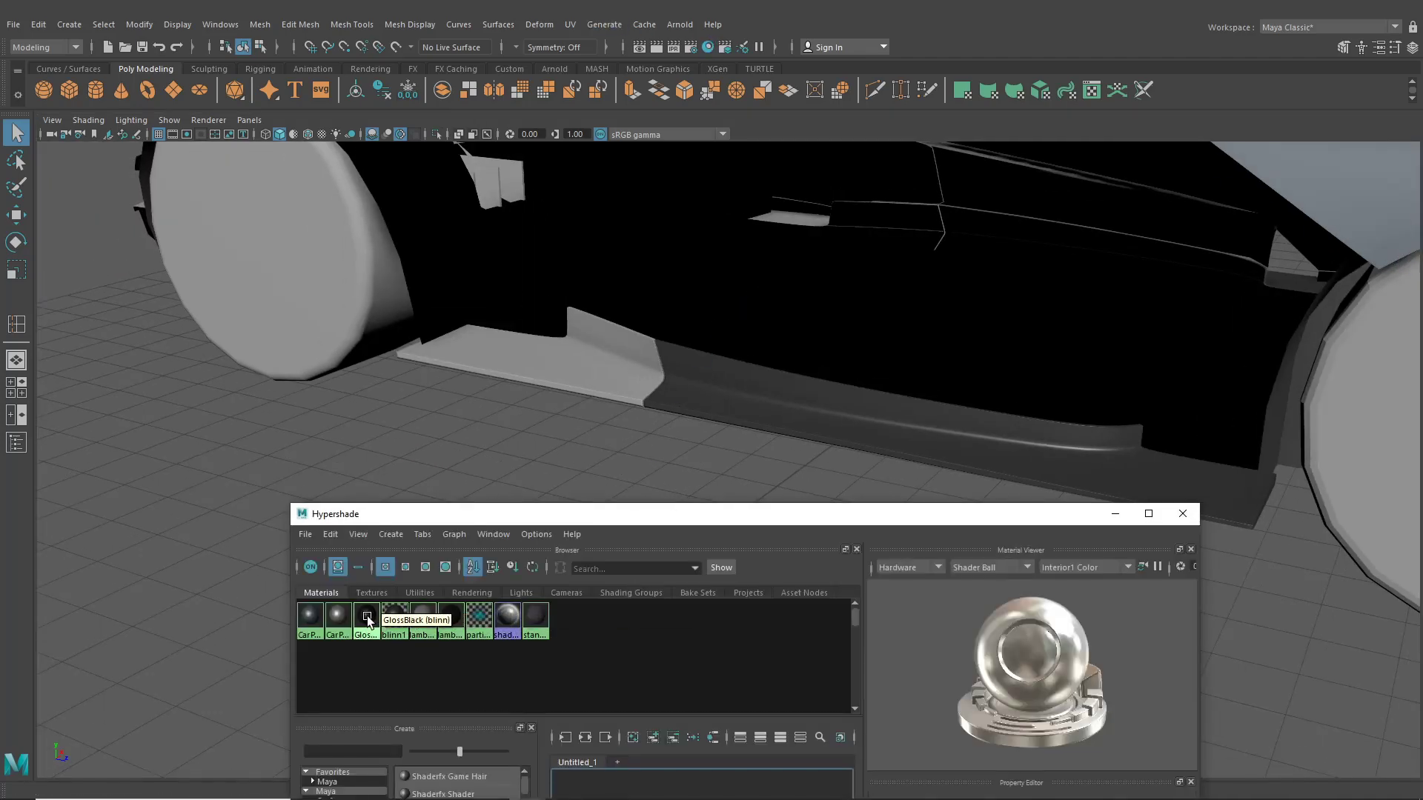
pyautogui.moveTo(368, 618); pyautogui.dragTo(562, 383, button='middle')
pyautogui.keyDown('alt'); pyautogui.moveTo(564, 382); pyautogui.dragTo(512, 415); pyautogui.keyUp('alt')
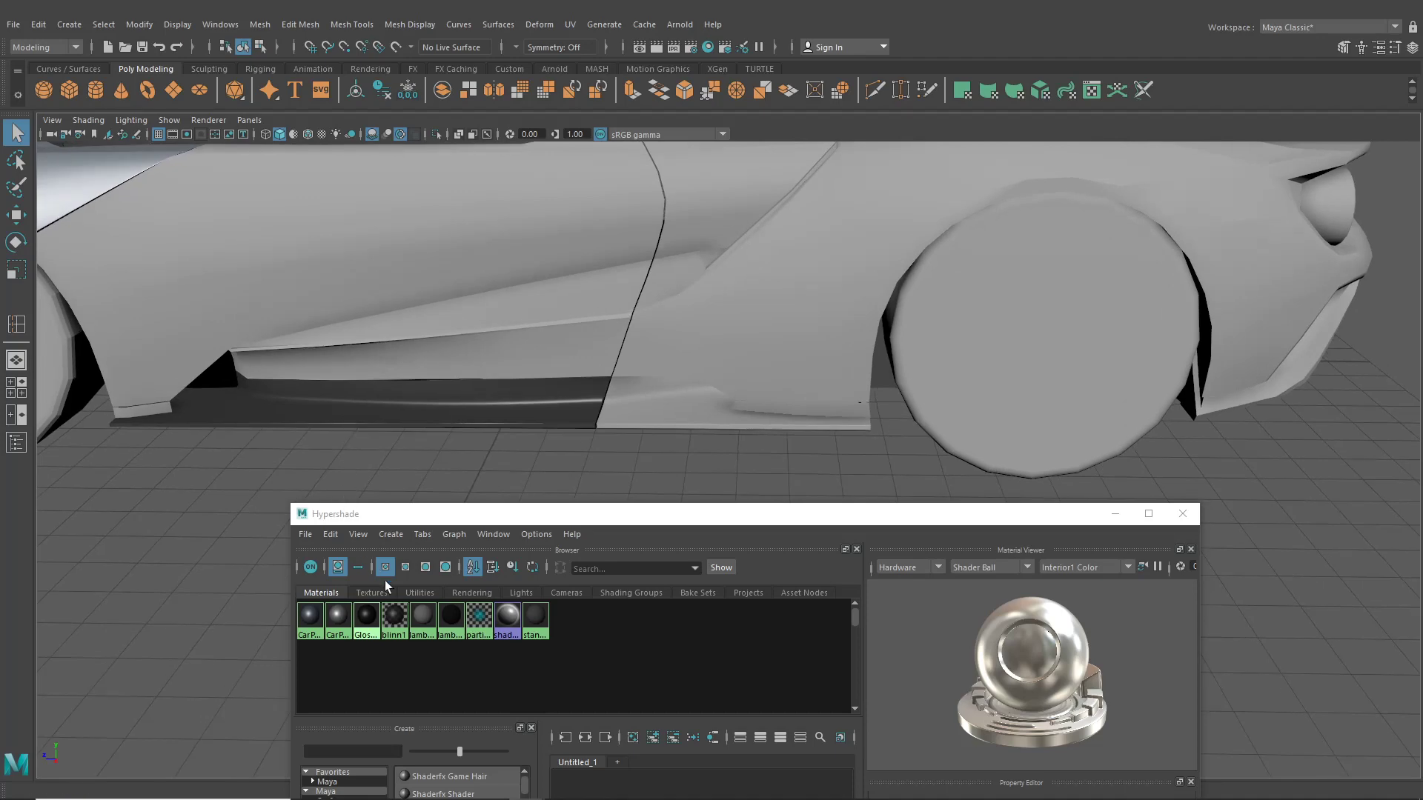
pyautogui.moveTo(365, 616); pyautogui.dragTo(646, 404, button='middle')
pyautogui.scroll(-5, 649, 406)
pyautogui.keyDown('alt'); pyautogui.moveTo(656, 418); pyautogui.dragTo(774, 400); pyautogui.keyUp('alt')
pyautogui.click(1194, 519)
# - Inspect the joint between the two black skirt pieces and how the skirts meet the lower door panel
pyautogui.scroll(10, 927, 460)
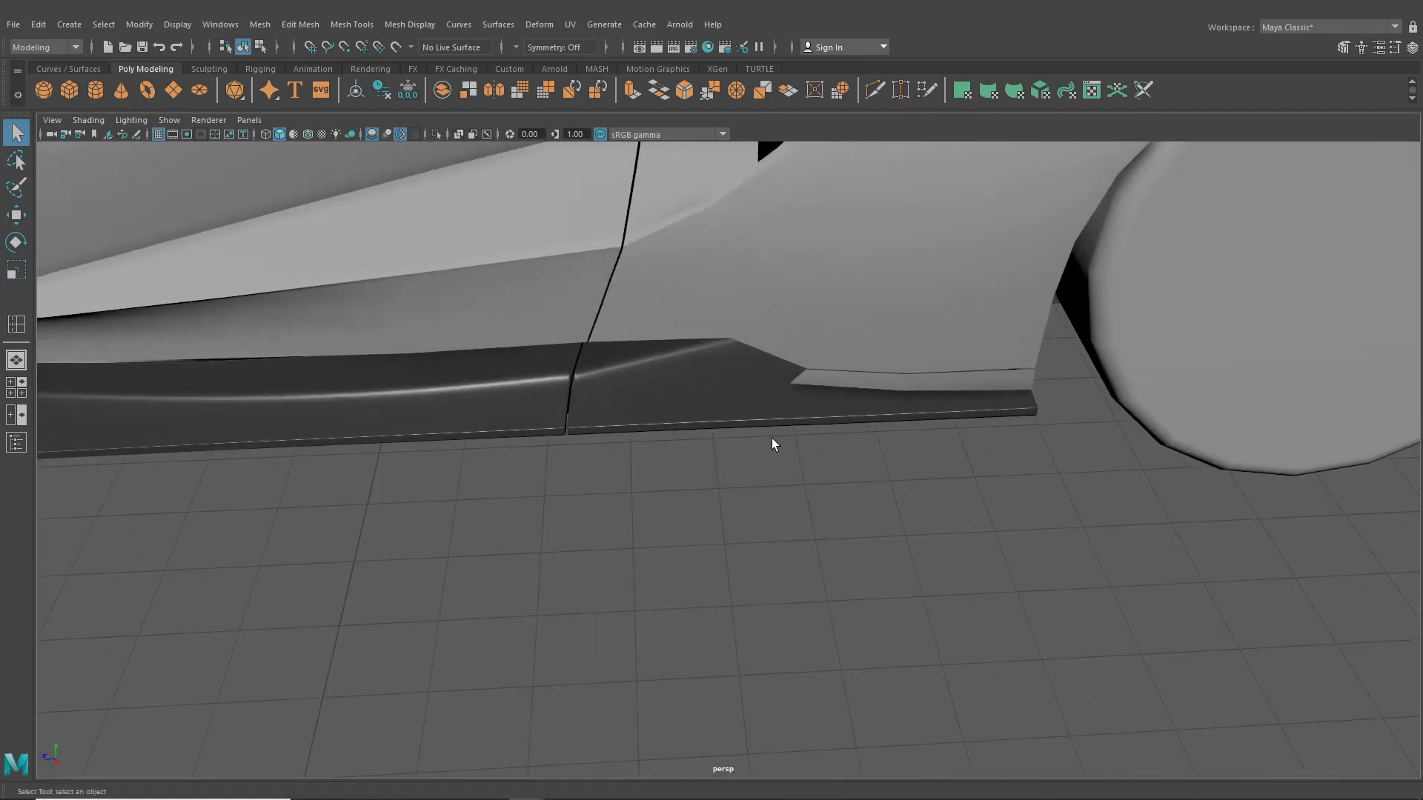
pyautogui.click(725, 404)
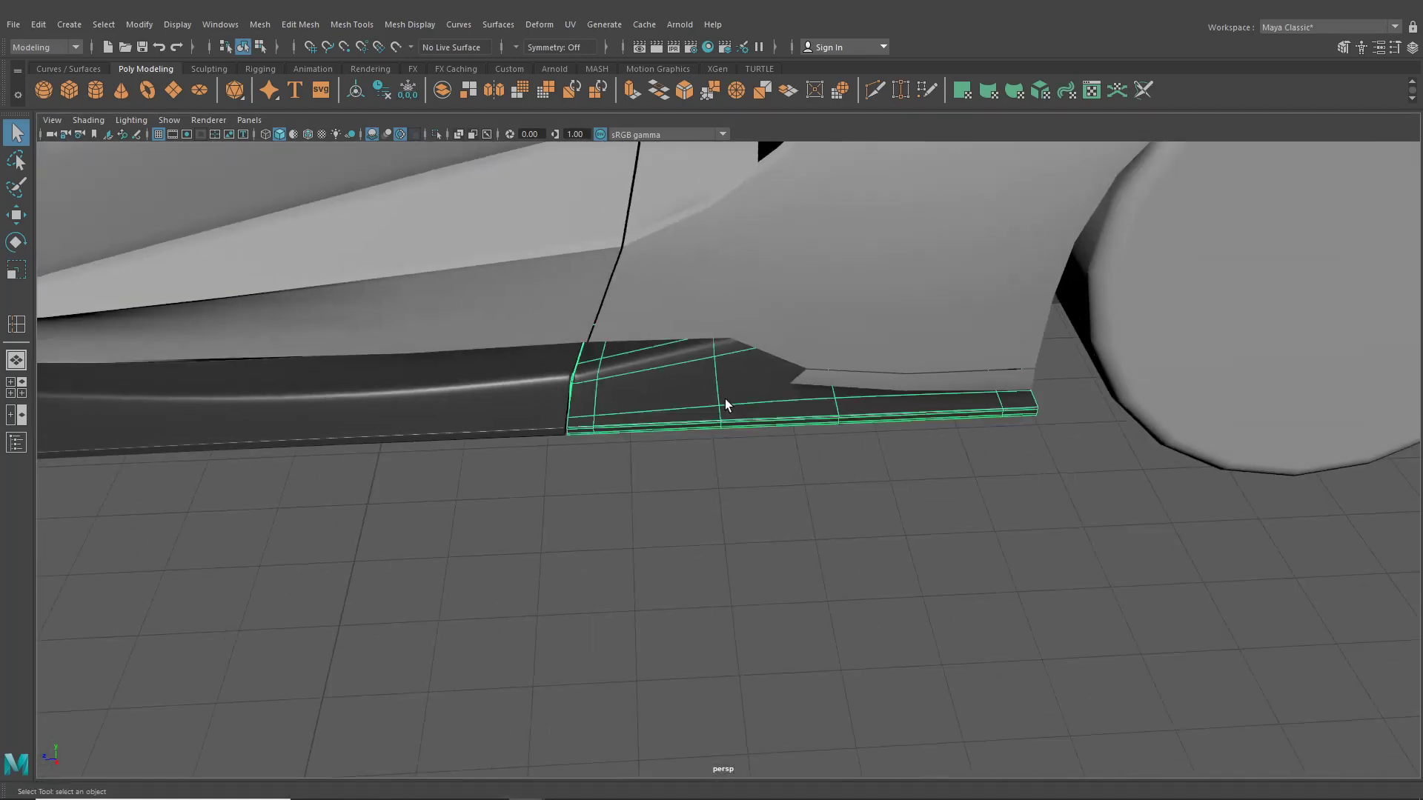
pyautogui.click(540, 400)
pyautogui.keyDown('alt'); pyautogui.moveTo(601, 451); pyautogui.dragTo(643, 490); pyautogui.keyUp('alt')
pyautogui.click(647, 459)
pyautogui.click(577, 478)
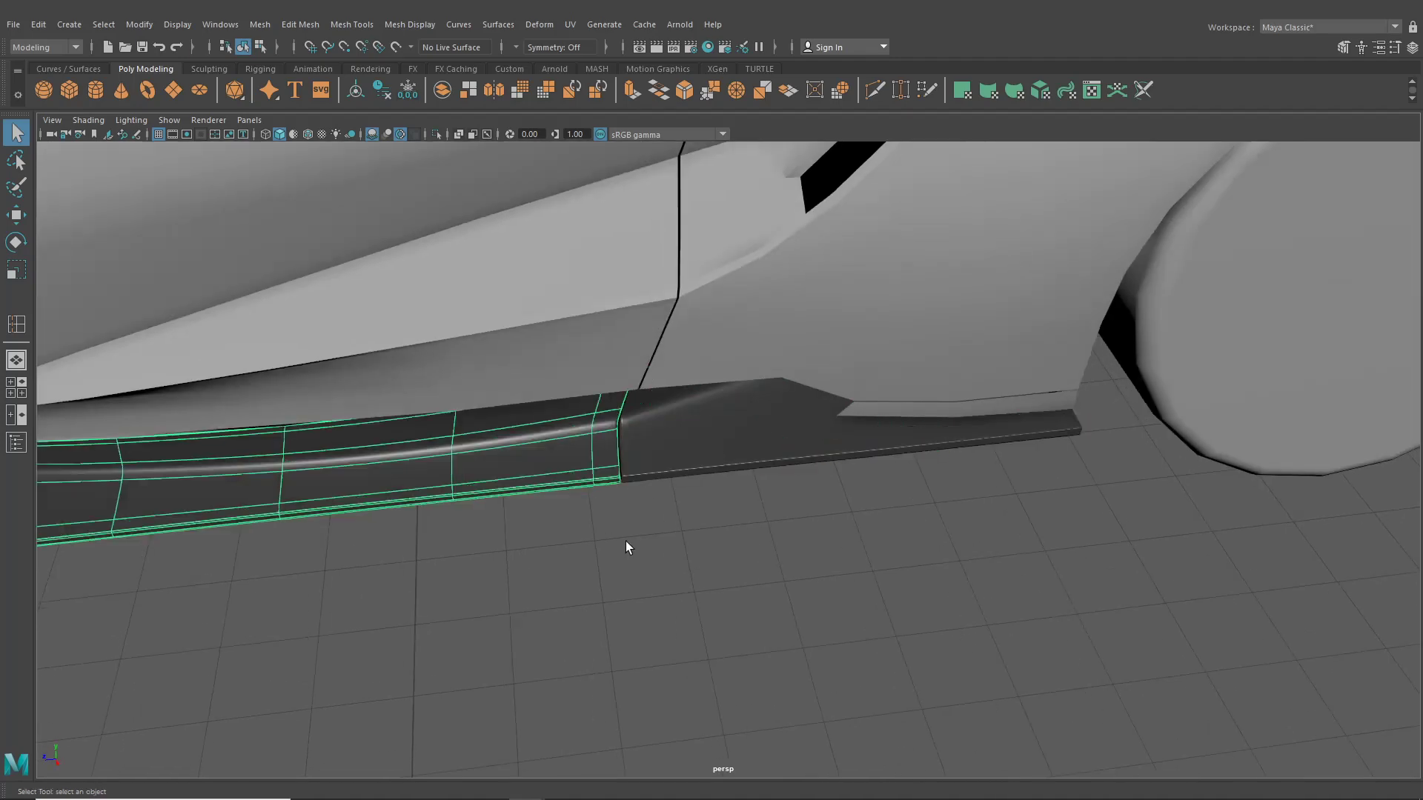
pyautogui.click(625, 541)
pyautogui.keyDown('alt'); pyautogui.moveTo(626, 540); pyautogui.dragTo(663, 507); pyautogui.keyUp('alt')
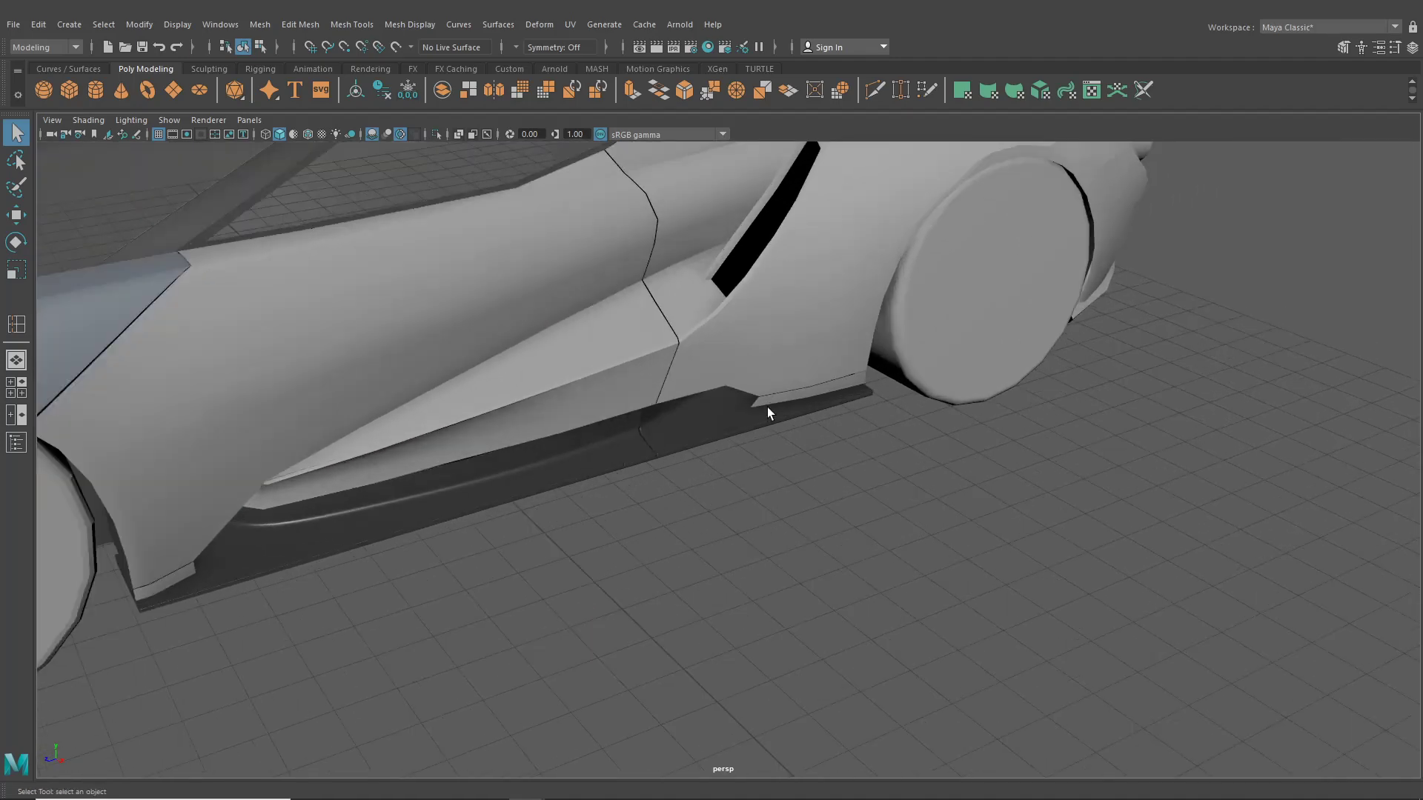
pyautogui.keyDown('alt'); pyautogui.moveTo(586, 512); pyautogui.dragTo(780, 486, button='middle'); pyautogui.keyUp('alt')
pyautogui.click(660, 492)
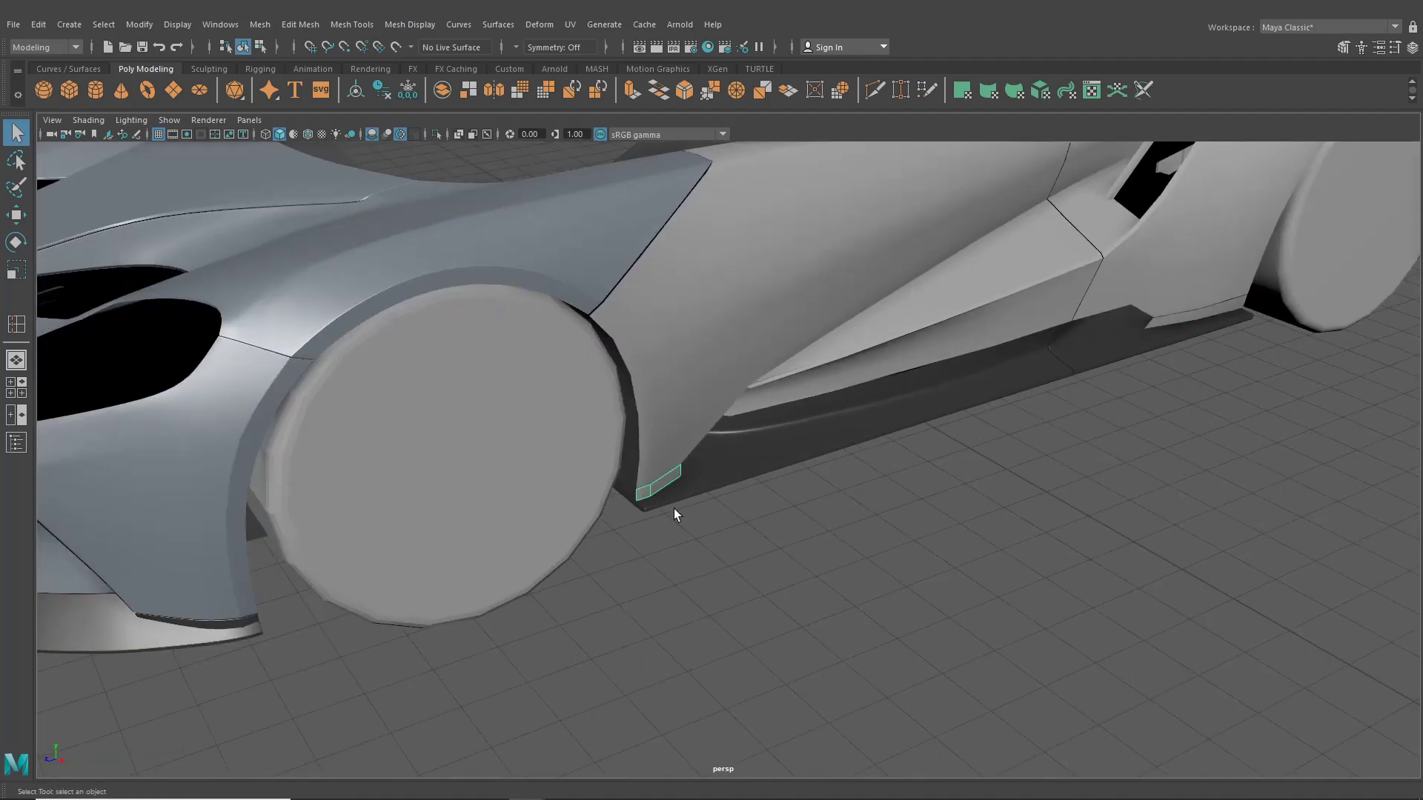
pyautogui.scroll(-5, 670, 511)
pyautogui.keyDown('alt'); pyautogui.moveTo(651, 524); pyautogui.dragTo(563, 375); pyautogui.keyUp('alt')
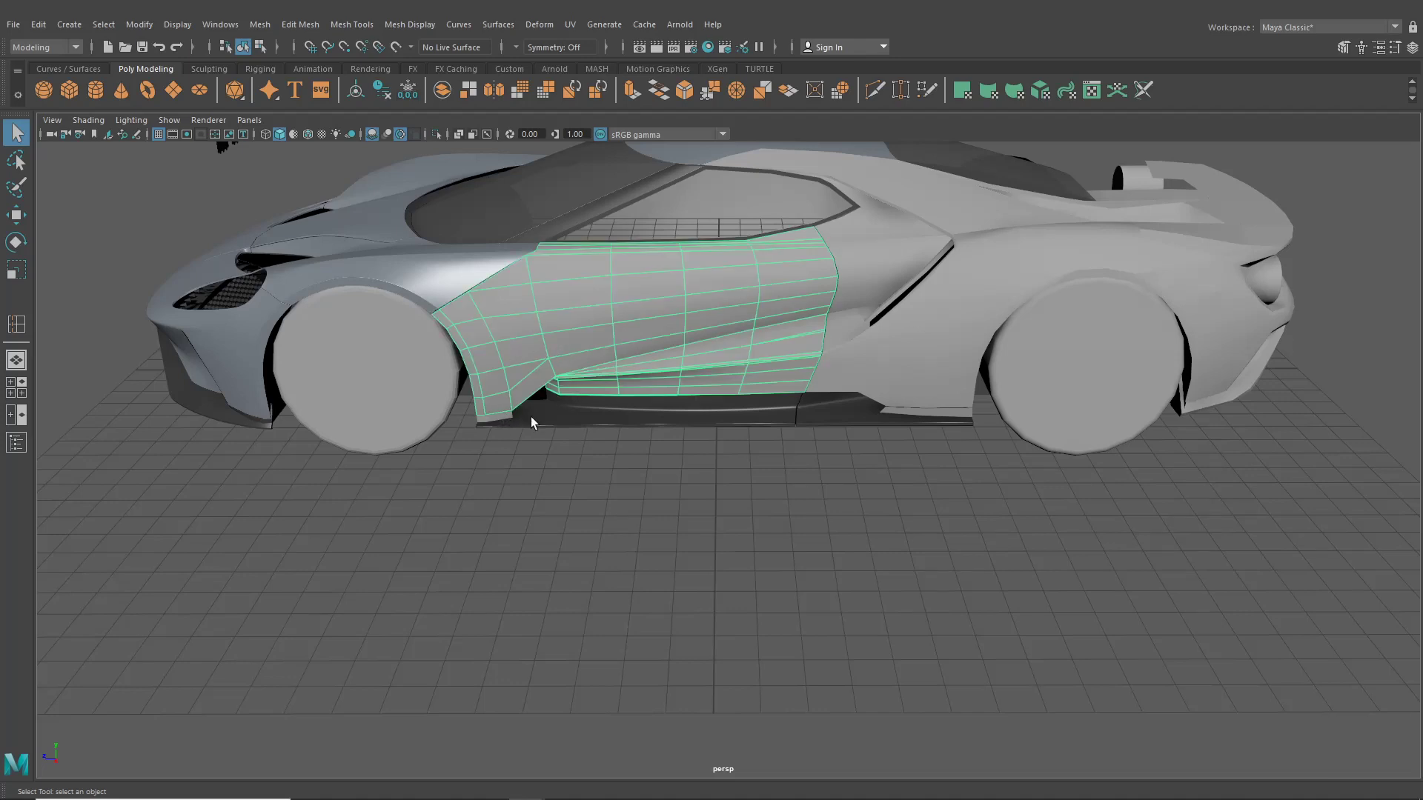
# - Delete the mirrored half of the grille and licence-plate frame beneath the rear bumper
pyautogui.click(918, 381)
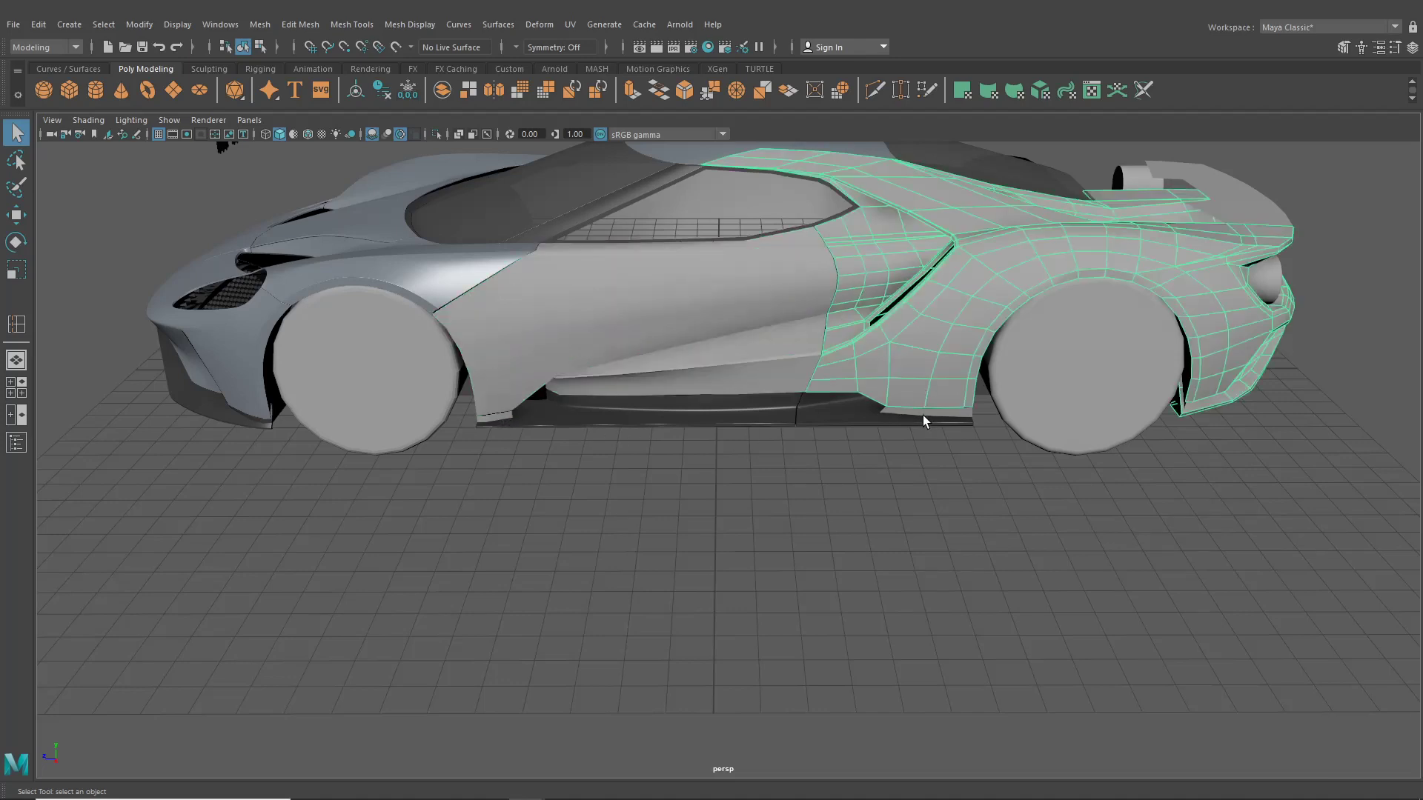
pyautogui.click(923, 415)
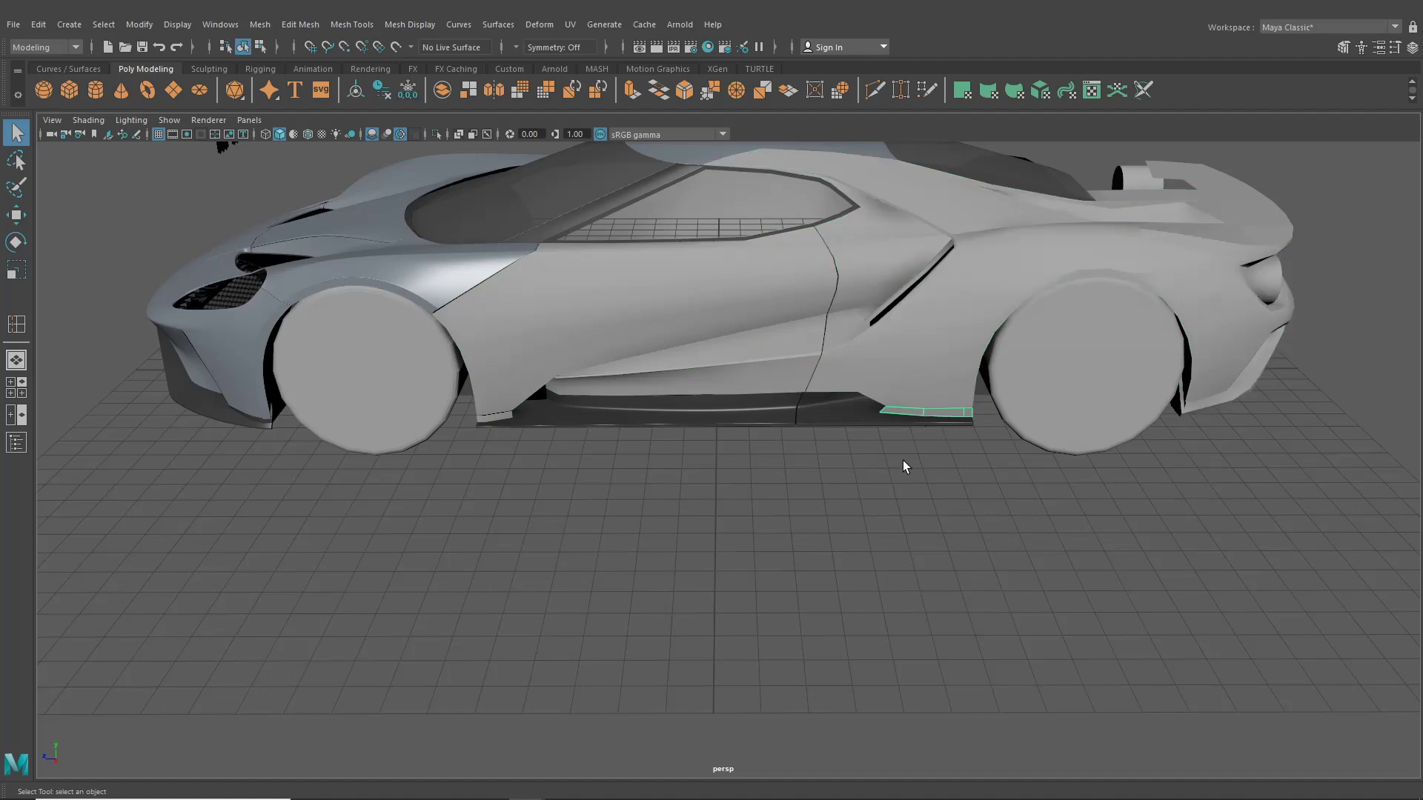
pyautogui.click(869, 442)
pyautogui.keyDown('alt'); pyautogui.moveTo(869, 442); pyautogui.dragTo(695, 475); pyautogui.keyUp('alt')
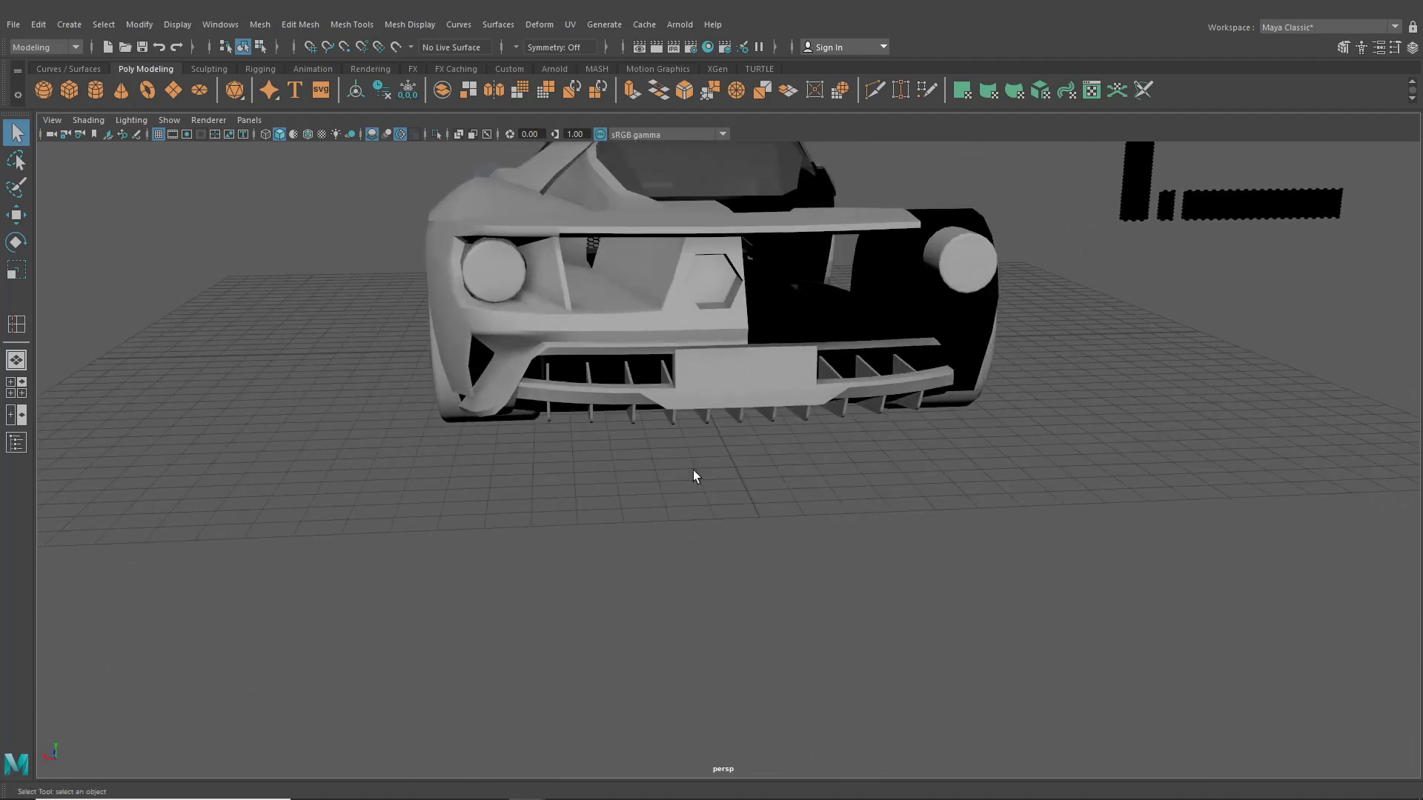
pyautogui.click(855, 400)
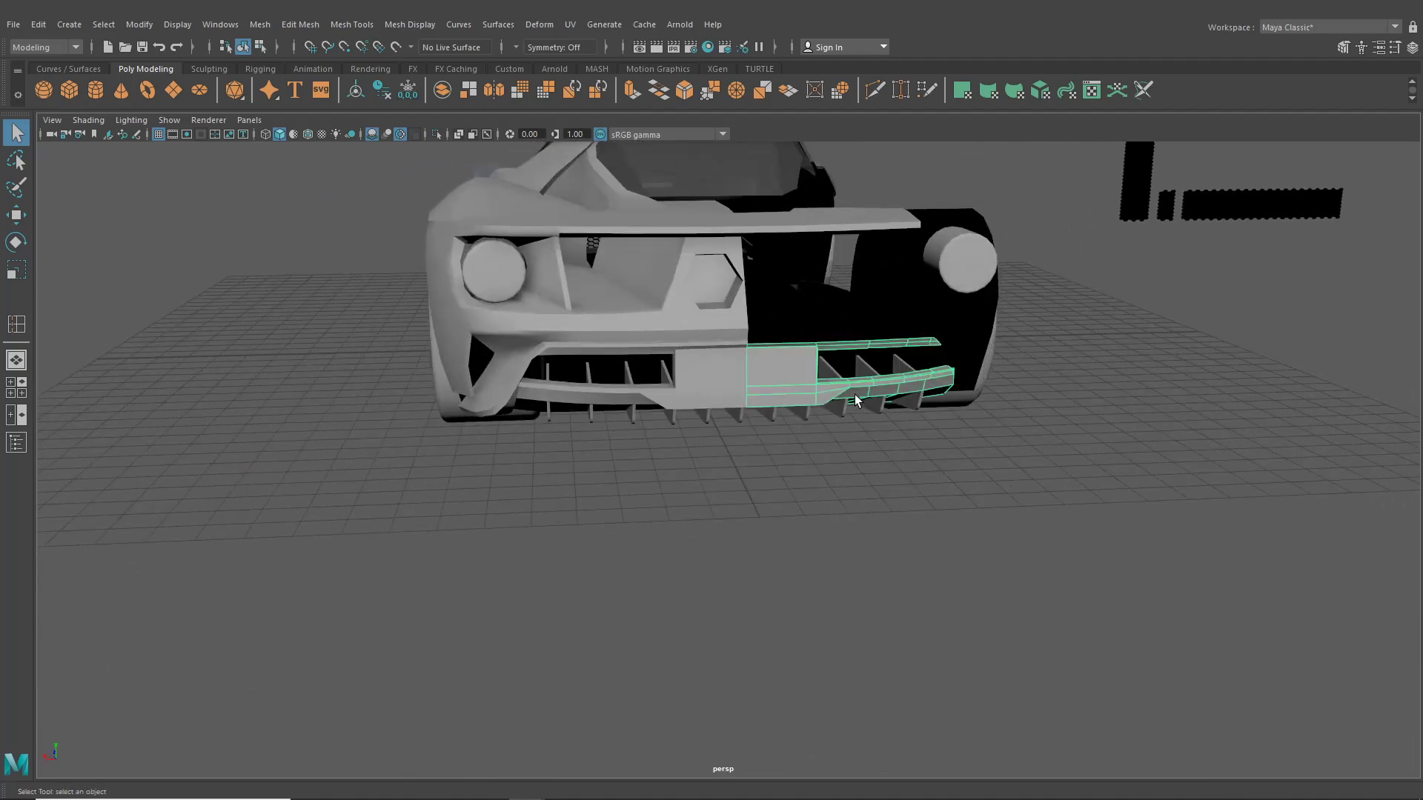
pyautogui.press('Delete')
# - Select the faces of the rear body's lower lip, from the corner behind the wheel along the underside of the bumper
pyautogui.click(594, 321)
pyautogui.keyDown('alt'); pyautogui.moveTo(593, 321); pyautogui.dragTo(695, 363); pyautogui.keyUp('alt')
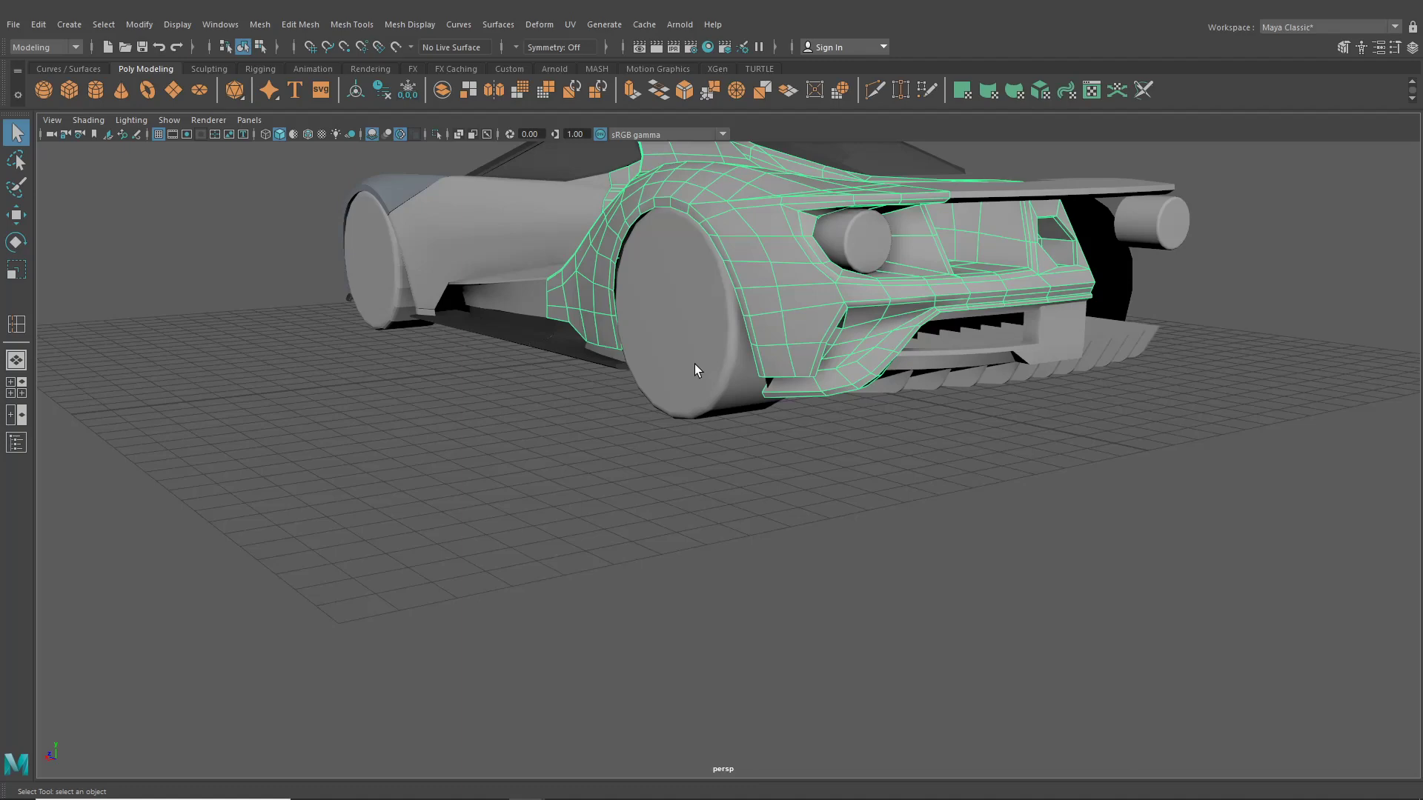
pyautogui.keyDown('alt'); pyautogui.moveTo(780, 345); pyautogui.dragTo(743, 394); pyautogui.keyUp('alt')
pyautogui.keyDown('alt'); pyautogui.moveTo(743, 394); pyautogui.dragTo(772, 494, button='middle'); pyautogui.keyUp('alt')
pyautogui.scroll(5, 727, 473)
pyautogui.keyDown('alt'); pyautogui.moveTo(727, 478); pyautogui.dragTo(659, 268); pyautogui.keyUp('alt')
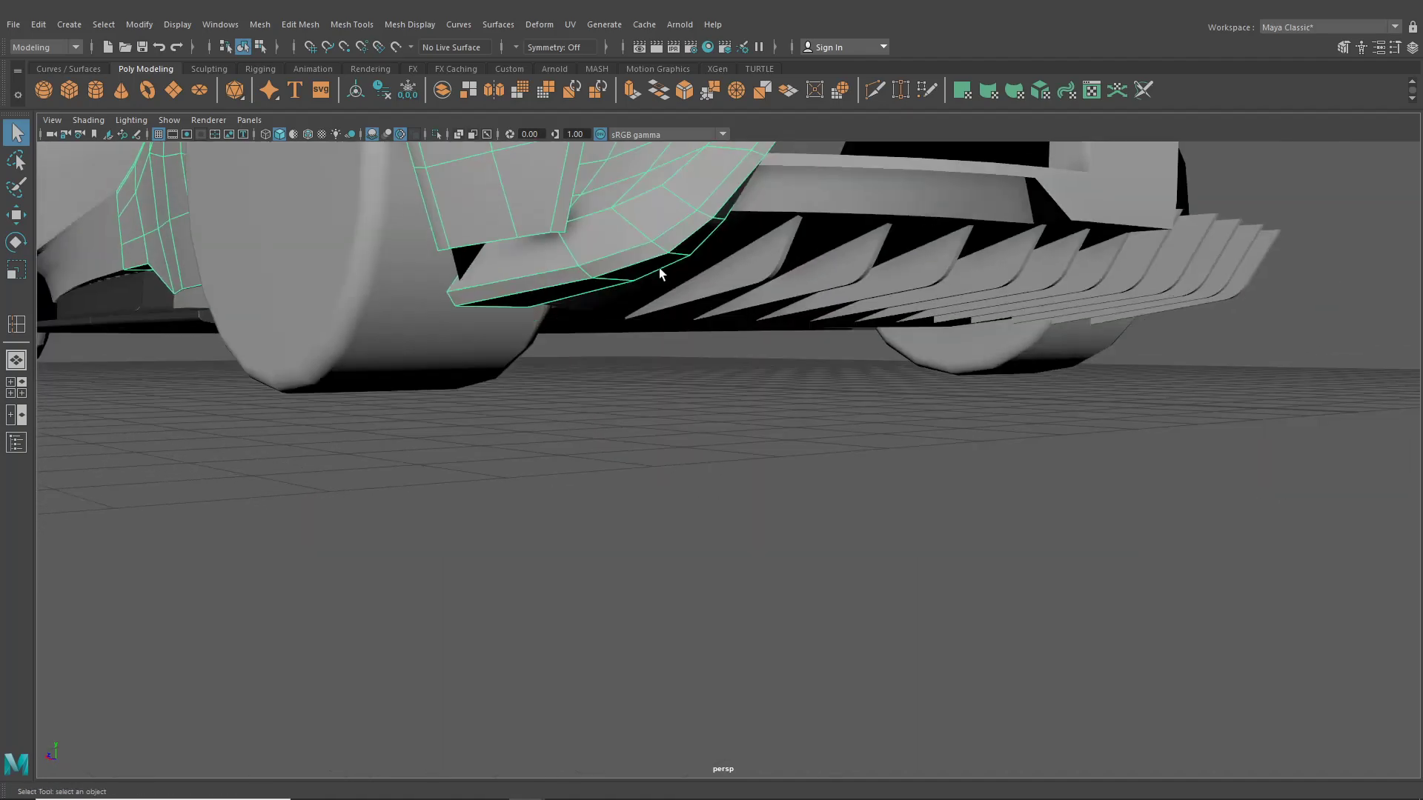
pyautogui.moveTo(619, 252); pyautogui.dragTo(622, 274, button='right')
pyautogui.click(536, 252)
pyautogui.keyDown('shift'); pyautogui.doubleClick(599, 238); pyautogui.keyUp('shift')
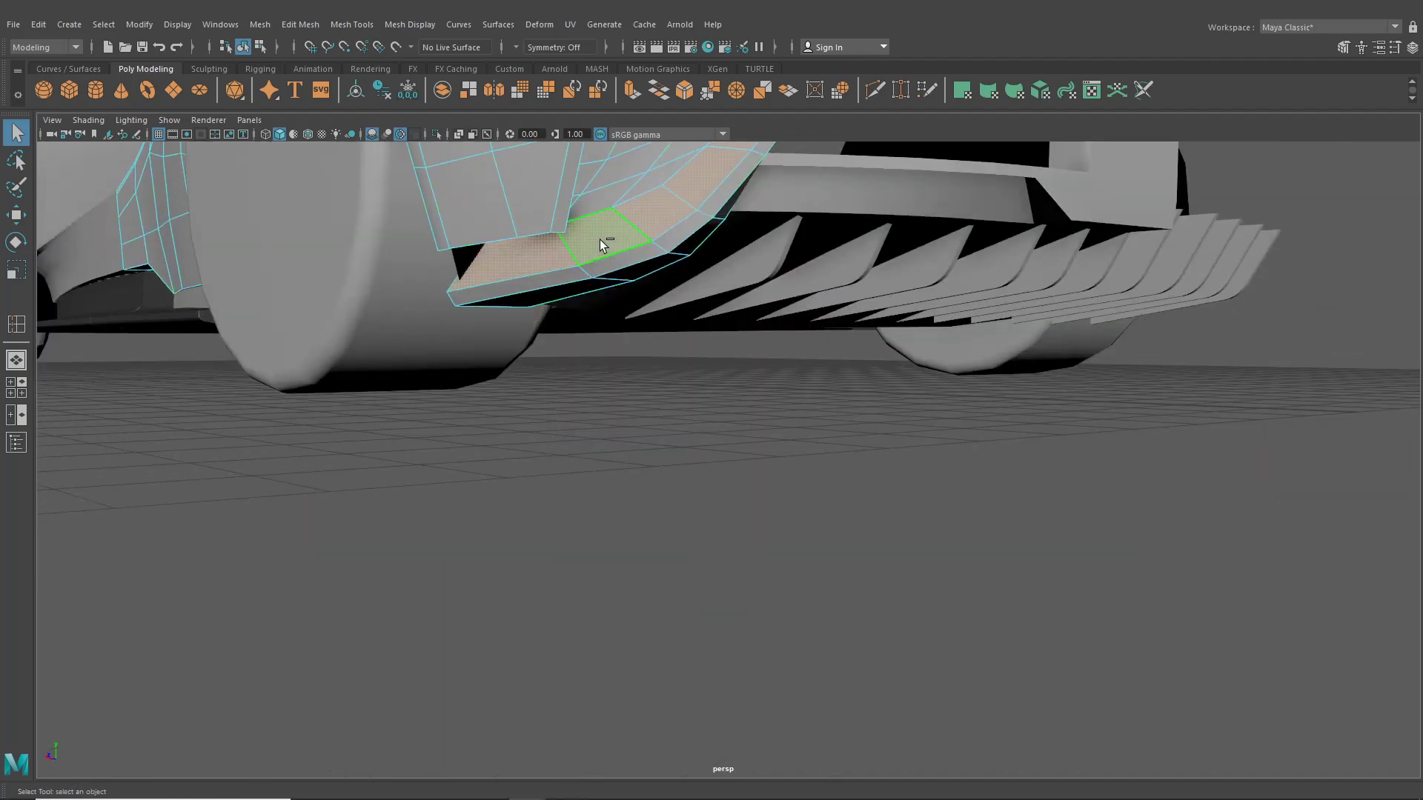
pyautogui.keyDown('shift'); pyautogui.click(581, 269); pyautogui.keyUp('shift')
pyautogui.keyDown('shift'); pyautogui.doubleClick(610, 267); pyautogui.keyUp('shift')
pyautogui.keyDown('shift'); pyautogui.click(595, 282); pyautogui.keyUp('shift')
pyautogui.keyDown('shift'); pyautogui.doubleClick(630, 270); pyautogui.keyUp('shift')
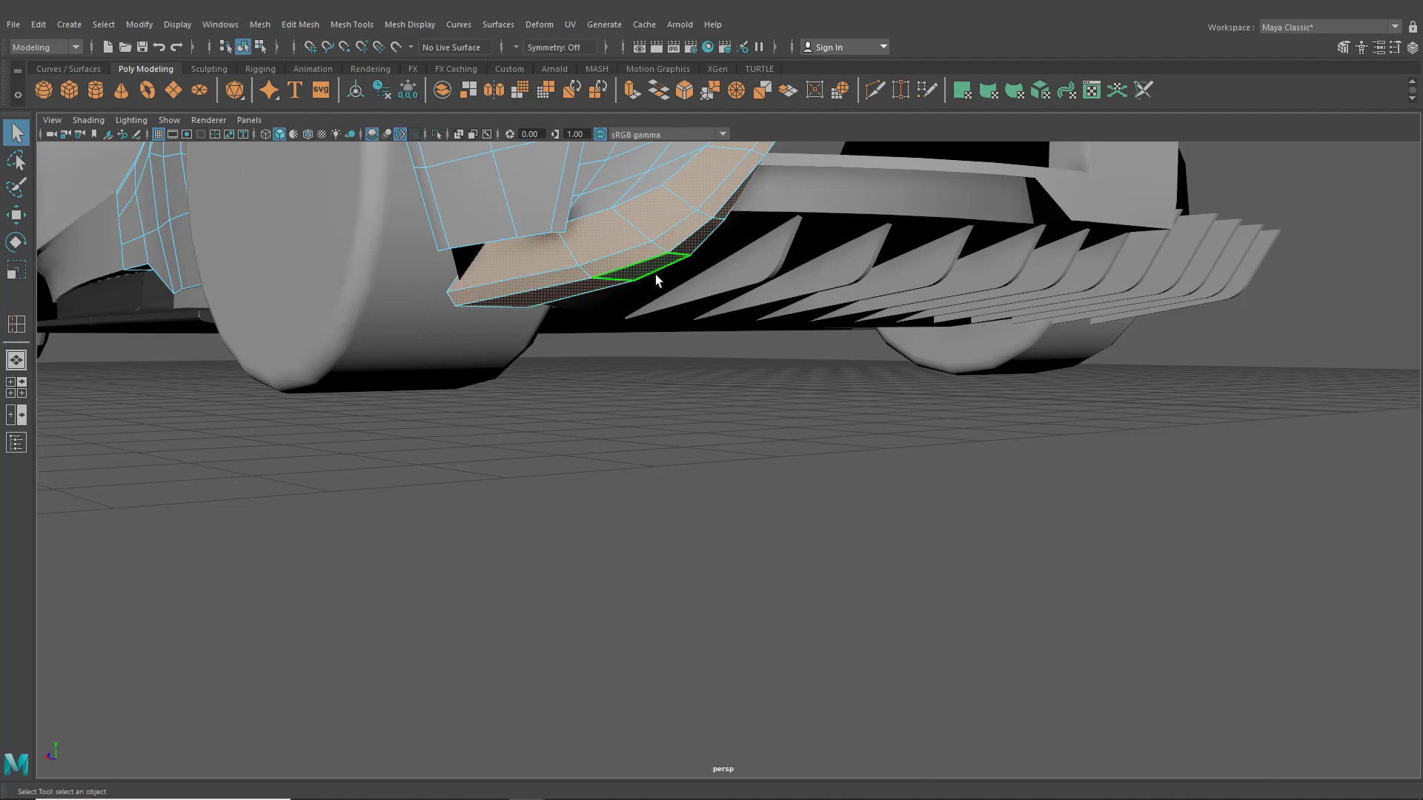
# - Compare the selected rear lip faces with the black lower trim of the front bumper
pyautogui.scroll(-5, 655, 274)
pyautogui.keyDown('alt'); pyautogui.moveTo(655, 274); pyautogui.dragTo(512, 362); pyautogui.keyUp('alt')
pyautogui.scroll(3, 603, 361)
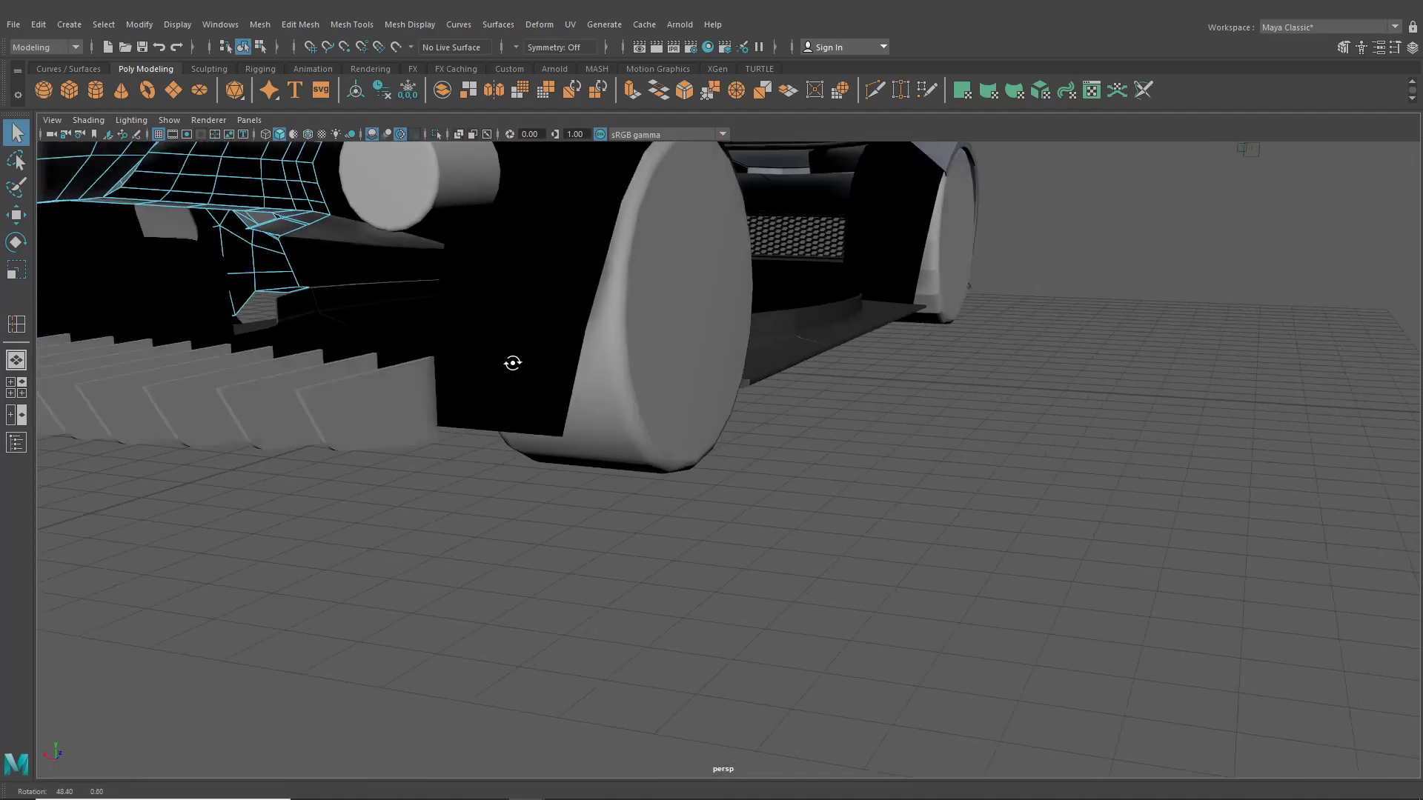
pyautogui.keyDown('alt'); pyautogui.moveTo(511, 362); pyautogui.dragTo(1009, 410, button='middle'); pyautogui.keyUp('alt')
pyautogui.scroll(4, 878, 406)
pyautogui.scroll(-6, 756, 386)
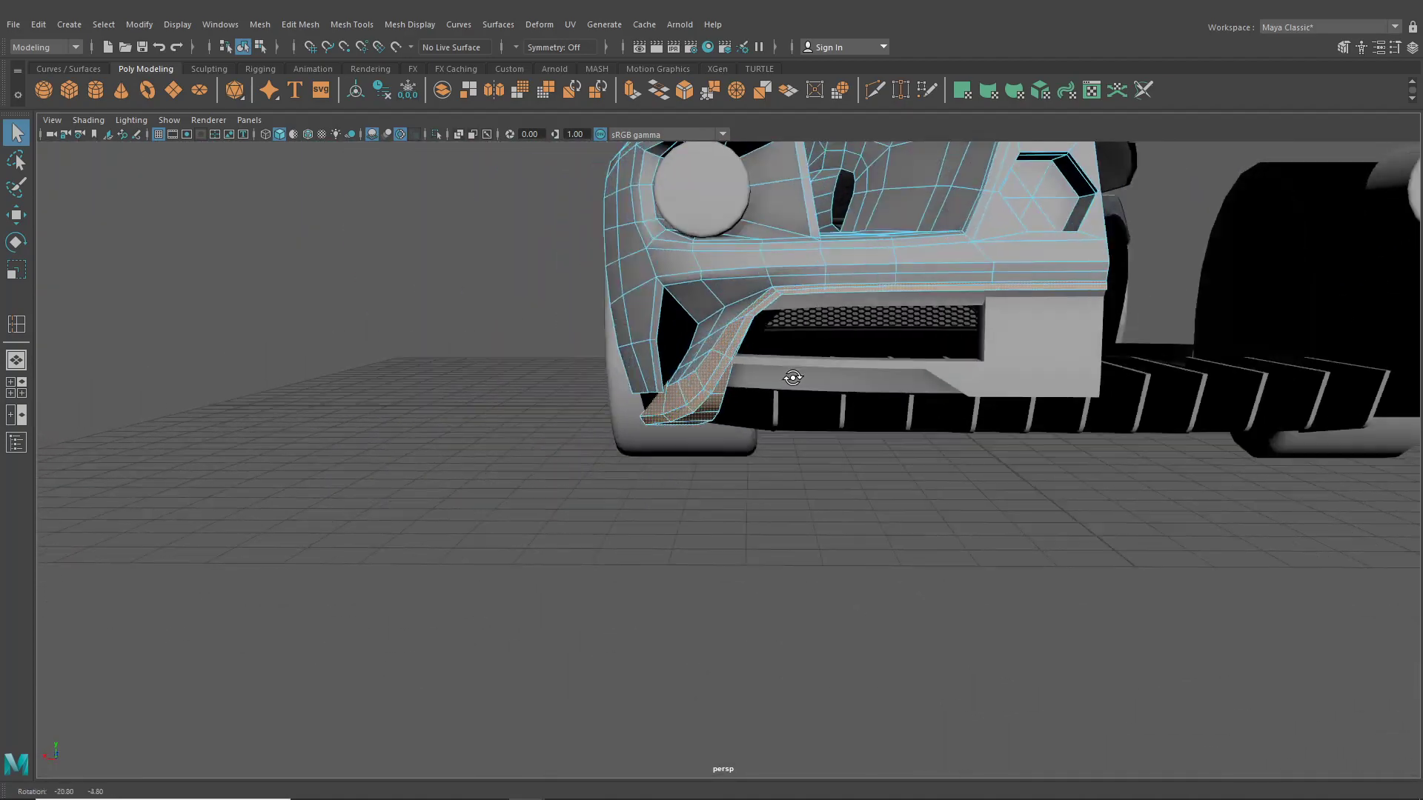
pyautogui.keyDown('alt'); pyautogui.moveTo(756, 386); pyautogui.dragTo(880, 383); pyautogui.keyUp('alt')
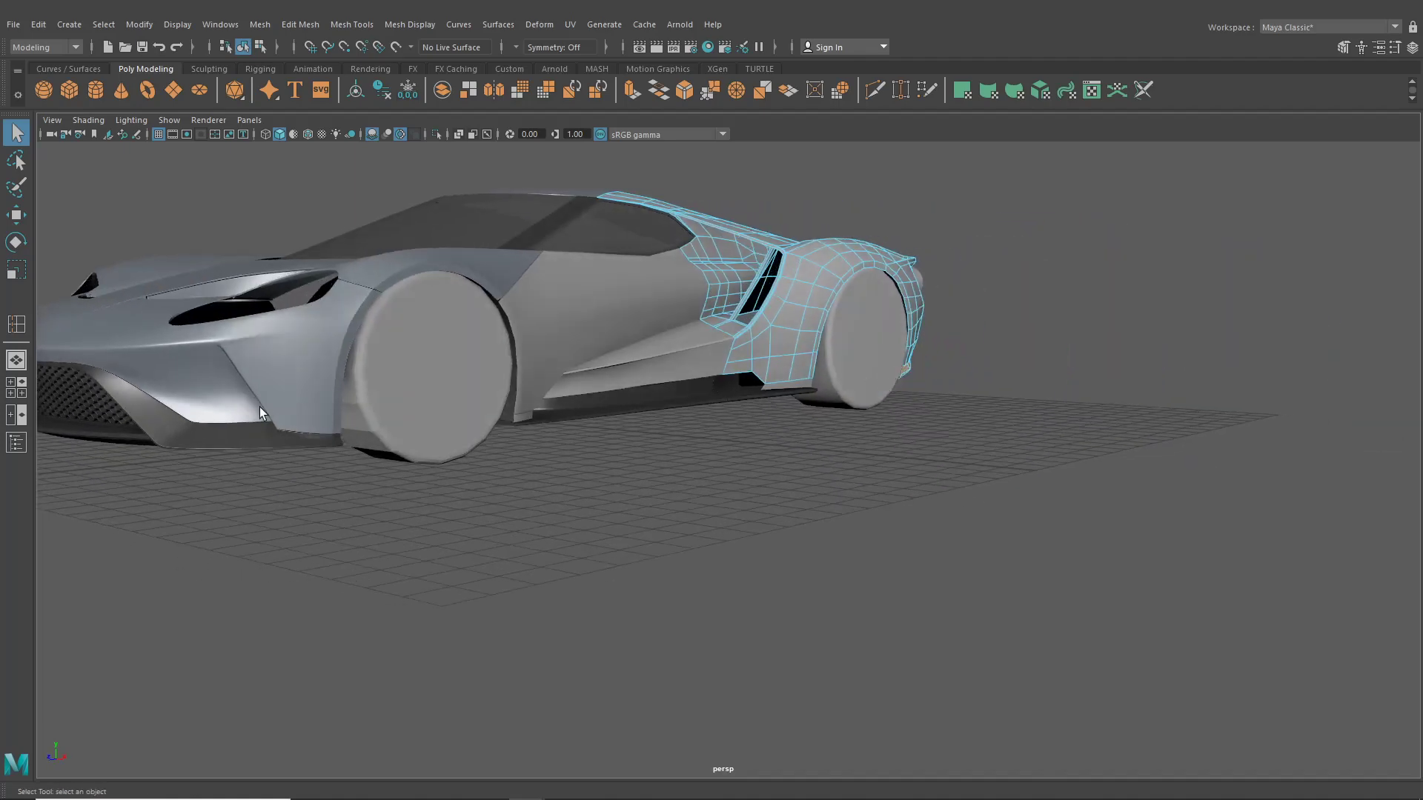
pyautogui.keyDown('alt'); pyautogui.moveTo(207, 423); pyautogui.dragTo(652, 423, button='middle'); pyautogui.keyUp('alt')
pyautogui.keyDown('alt'); pyautogui.moveTo(563, 445); pyautogui.dragTo(736, 486, button='right'); pyautogui.keyUp('alt')
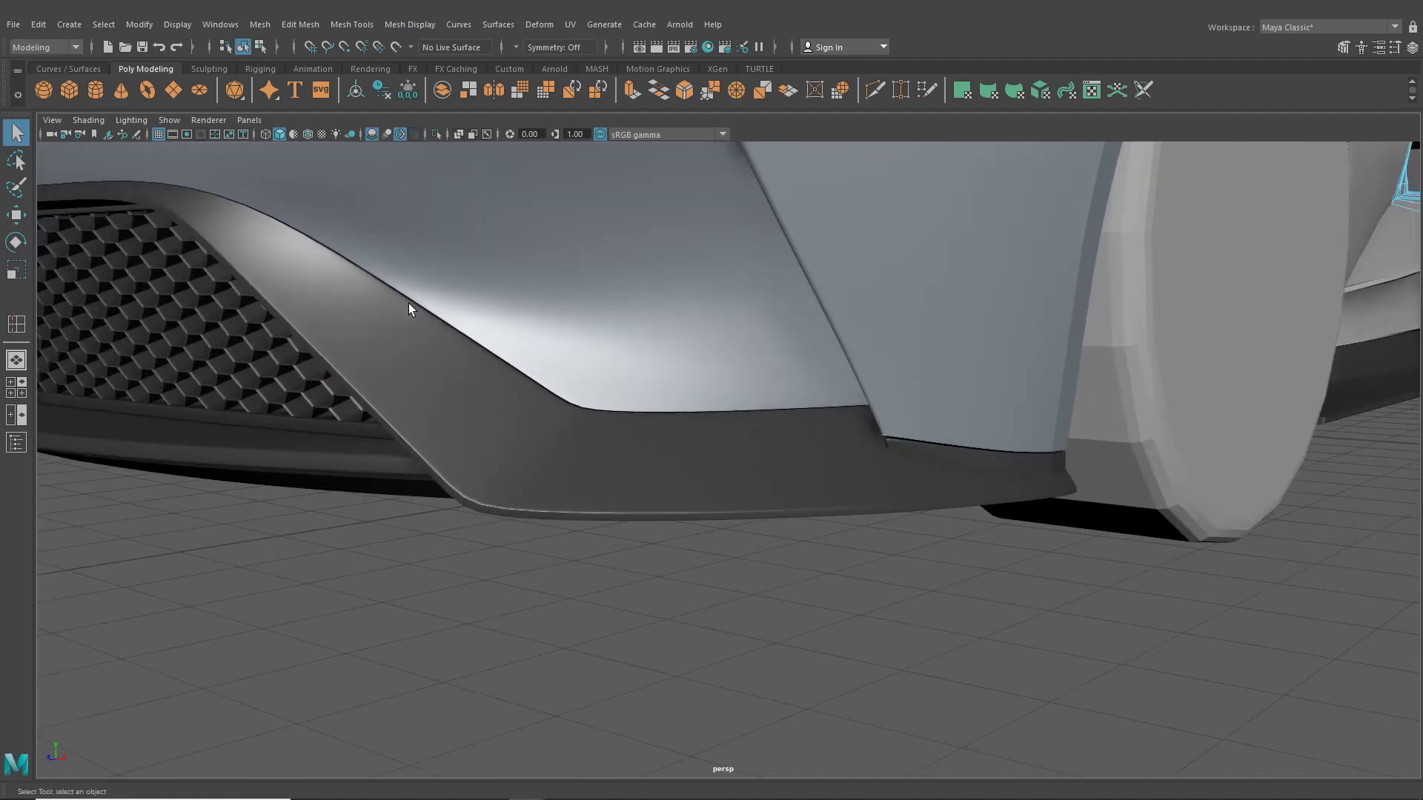
pyautogui.scroll(-5, 407, 304)
pyautogui.keyDown('alt'); pyautogui.moveTo(794, 445); pyautogui.dragTo(520, 433); pyautogui.keyUp('alt')
pyautogui.keyDown('alt'); pyautogui.moveTo(671, 417); pyautogui.dragTo(529, 429); pyautogui.keyUp('alt')
pyautogui.keyDown('alt'); pyautogui.moveTo(546, 437); pyautogui.dragTo(648, 499, button='right'); pyautogui.keyUp('alt')
pyautogui.moveTo(673, 491)
pyautogui.keyDown('alt'); pyautogui.mouseDown()
pyautogui.moveTo(642, 477)
pyautogui.moveTo(666, 481)
pyautogui.mouseUp(); pyautogui.keyUp('alt')
# - Extract the selected lower lip faces from the rear body as a separate piece
pyautogui.click(306, 25)
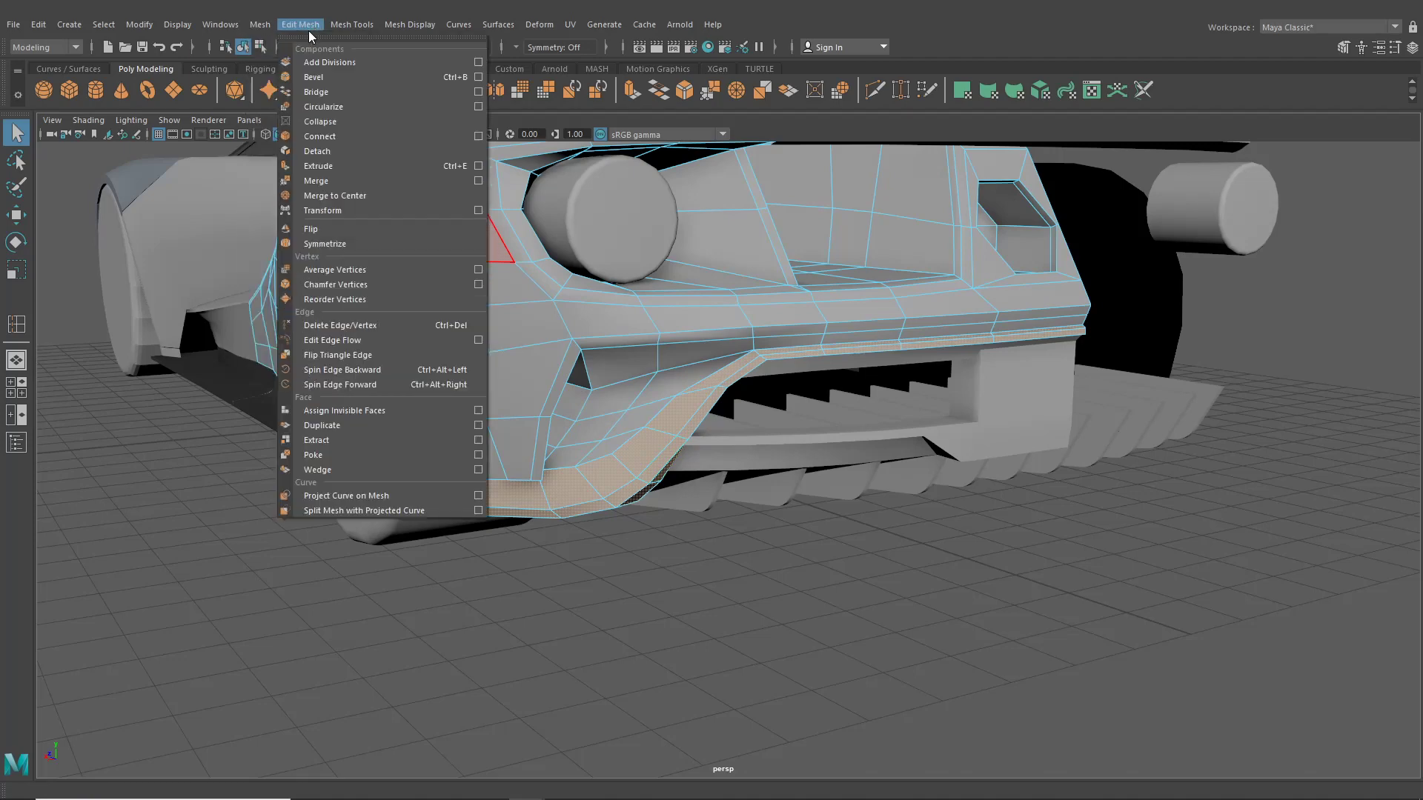
pyautogui.click(309, 31)
pyautogui.click(261, 25)
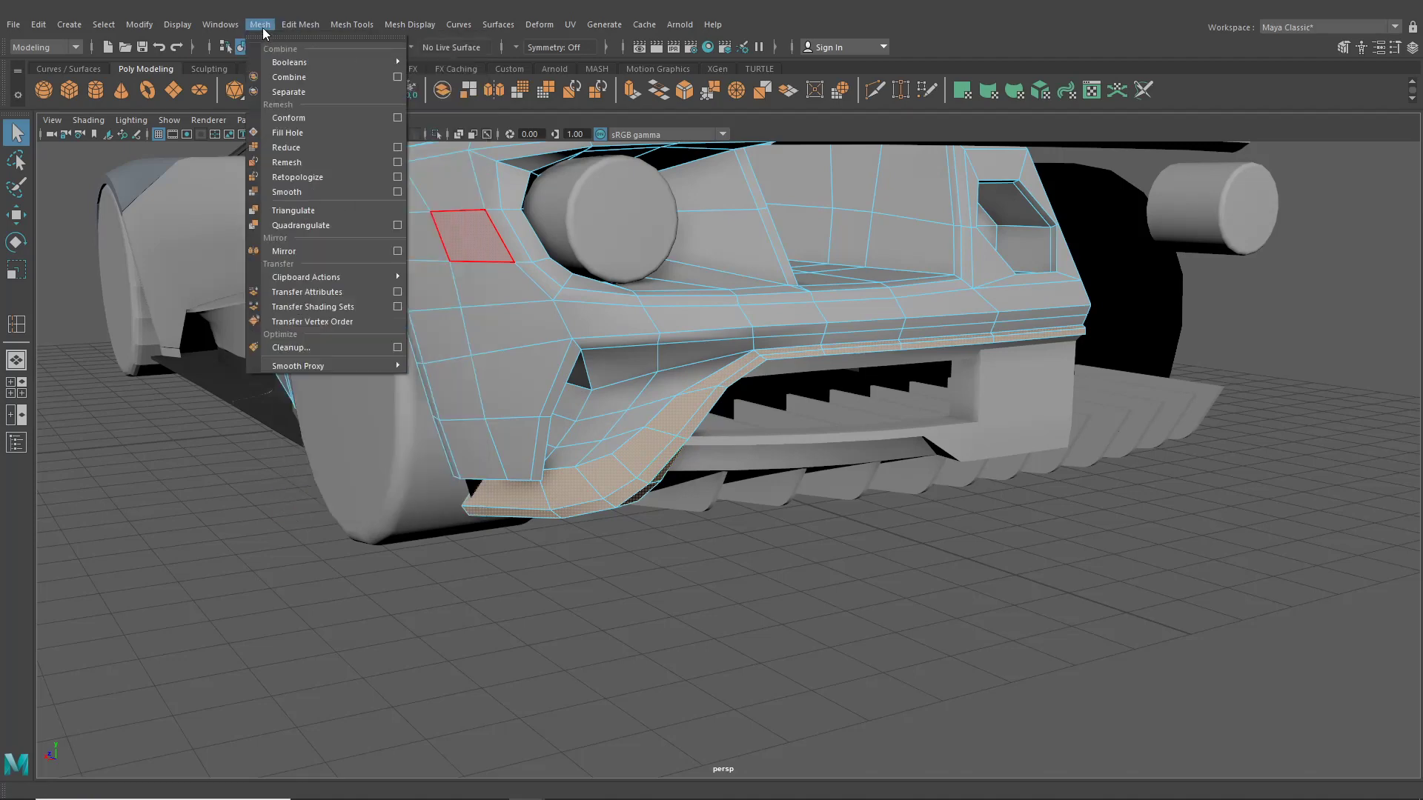
pyautogui.moveTo(286, 34)
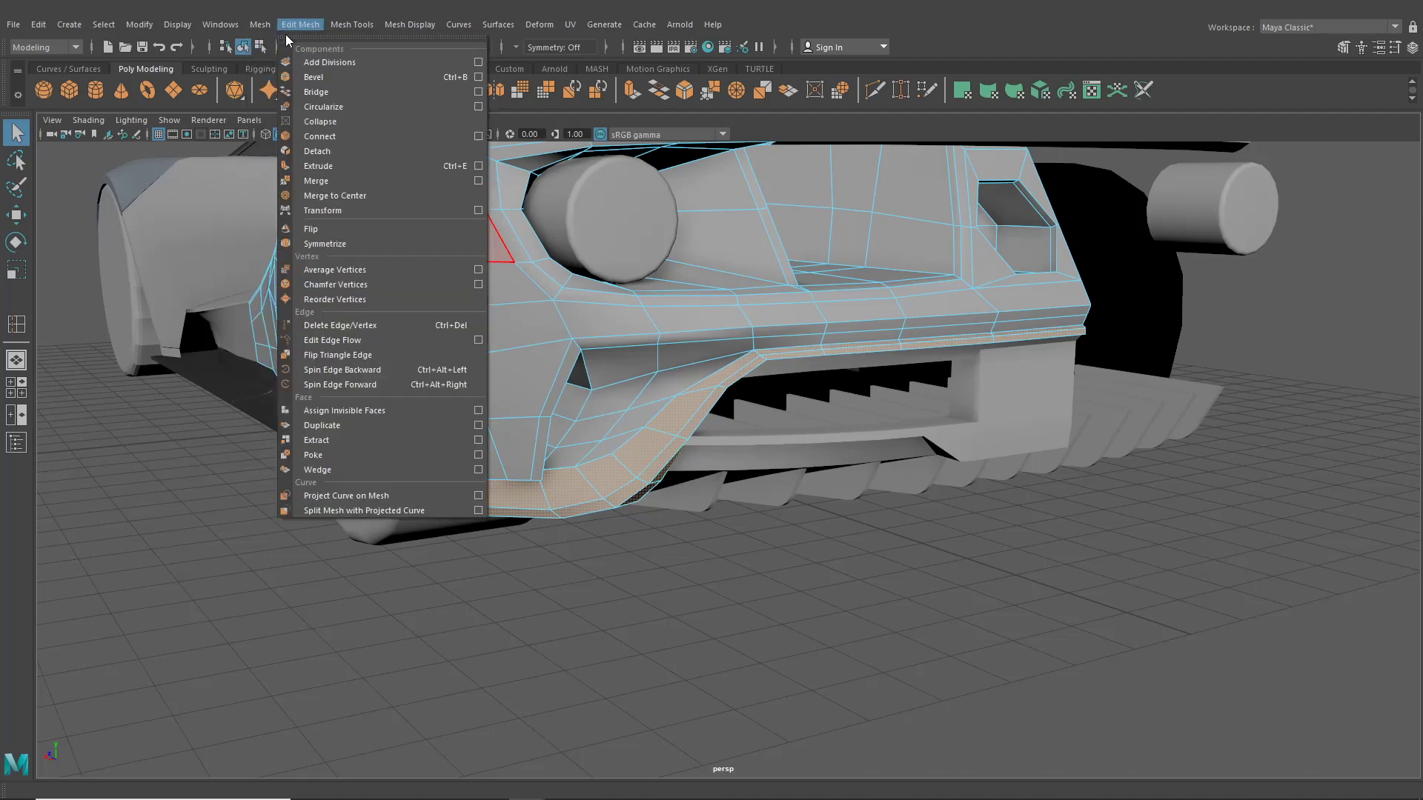
pyautogui.click(335, 439)
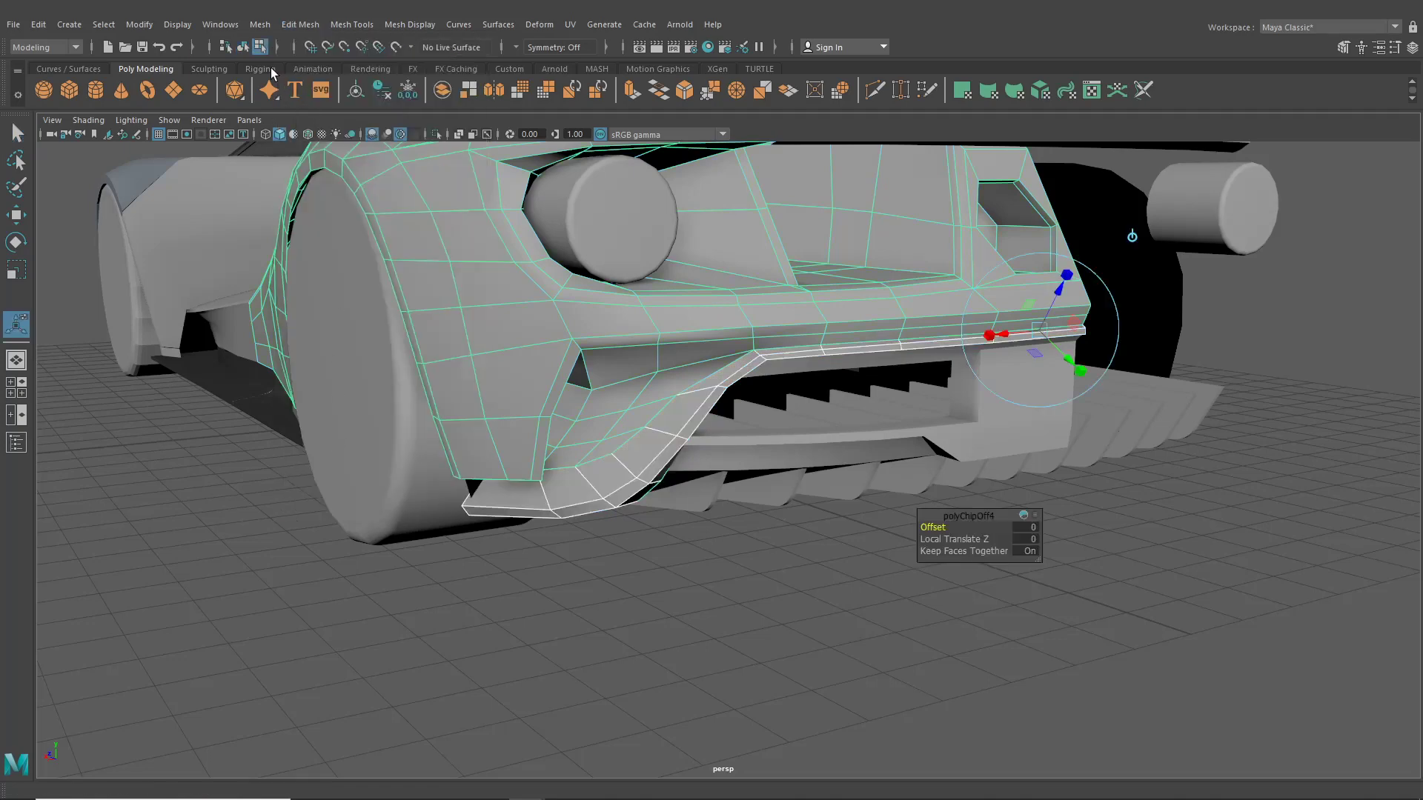
pyautogui.click(425, 573)
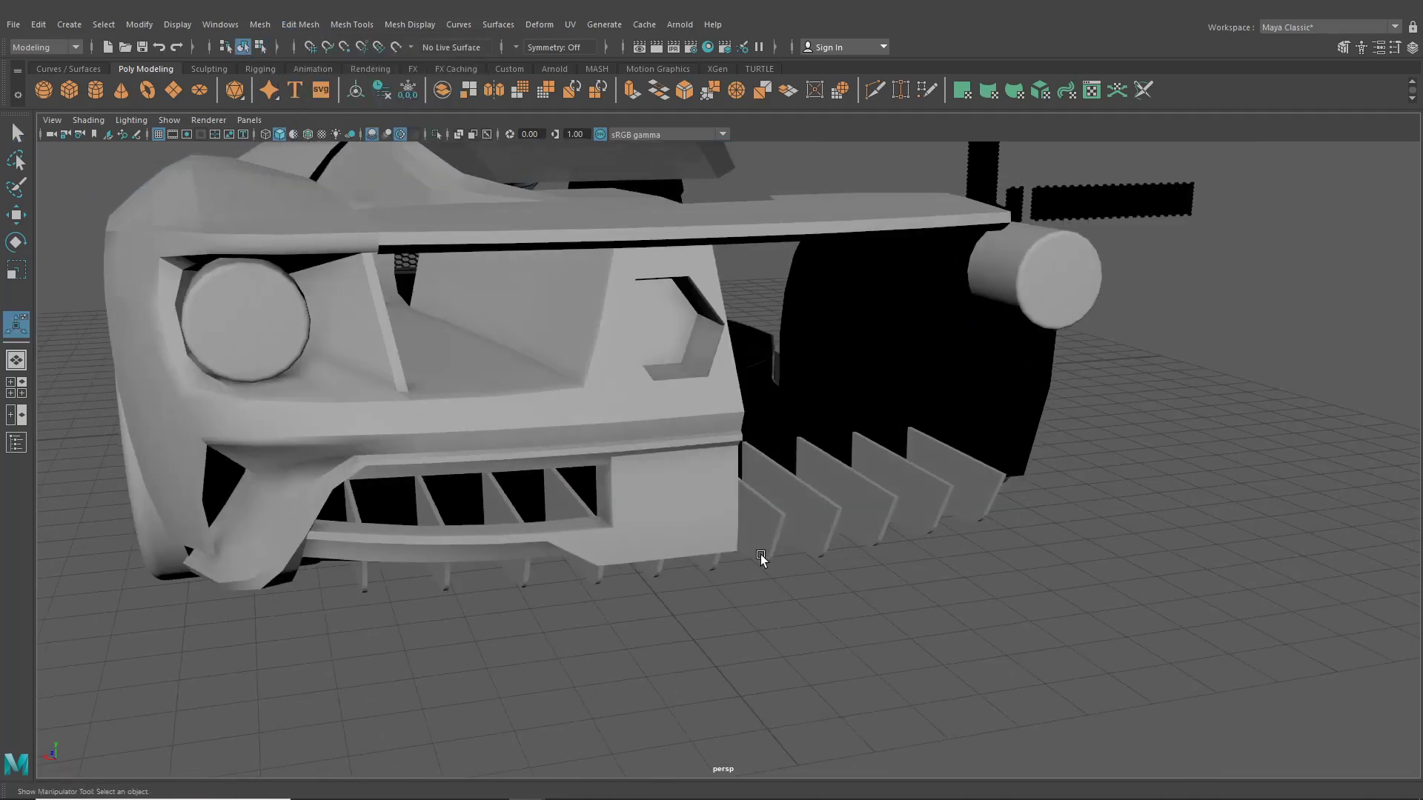
# - Try to mirror the extracted lower lip strip to the opposite side with Duplicate Special
pyautogui.click(661, 538)
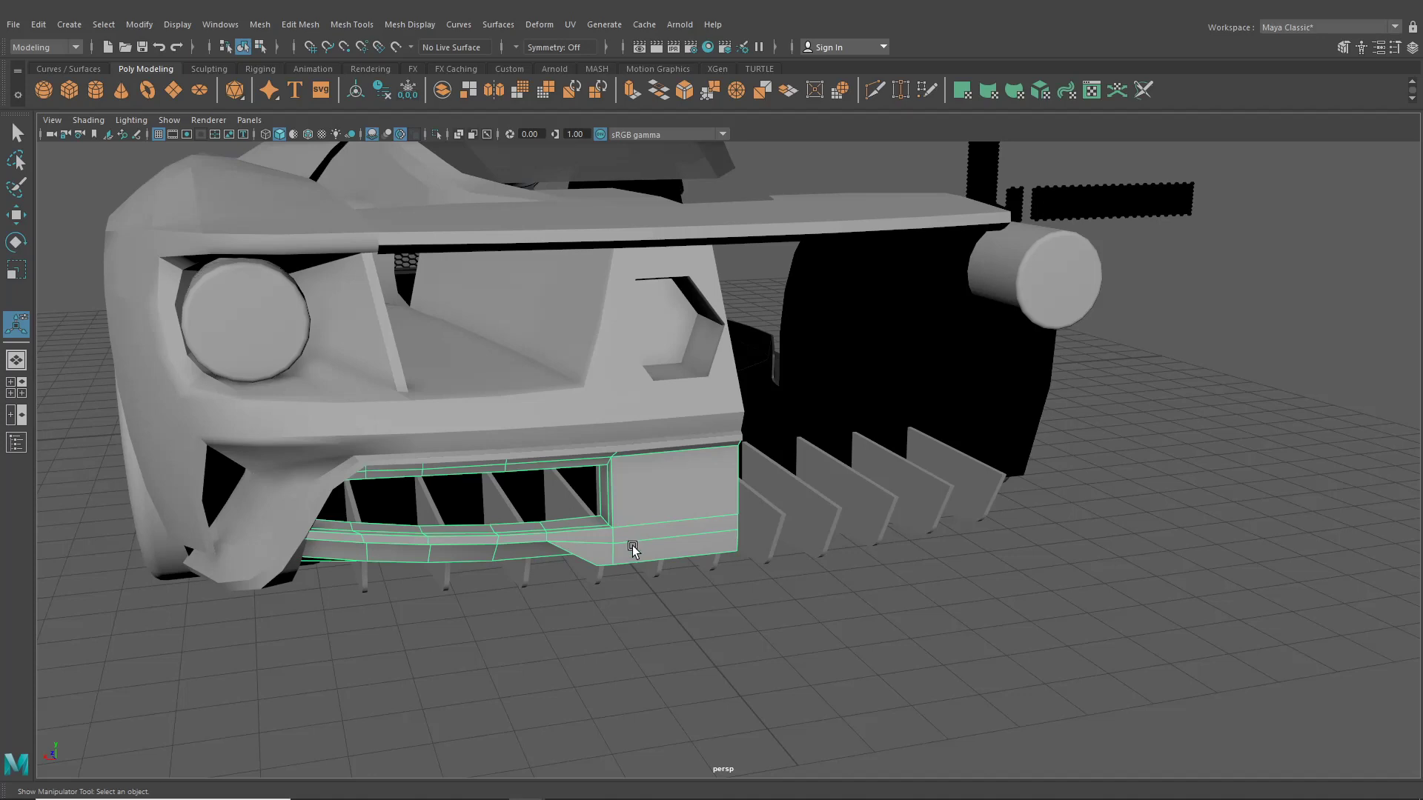
pyautogui.click(293, 504)
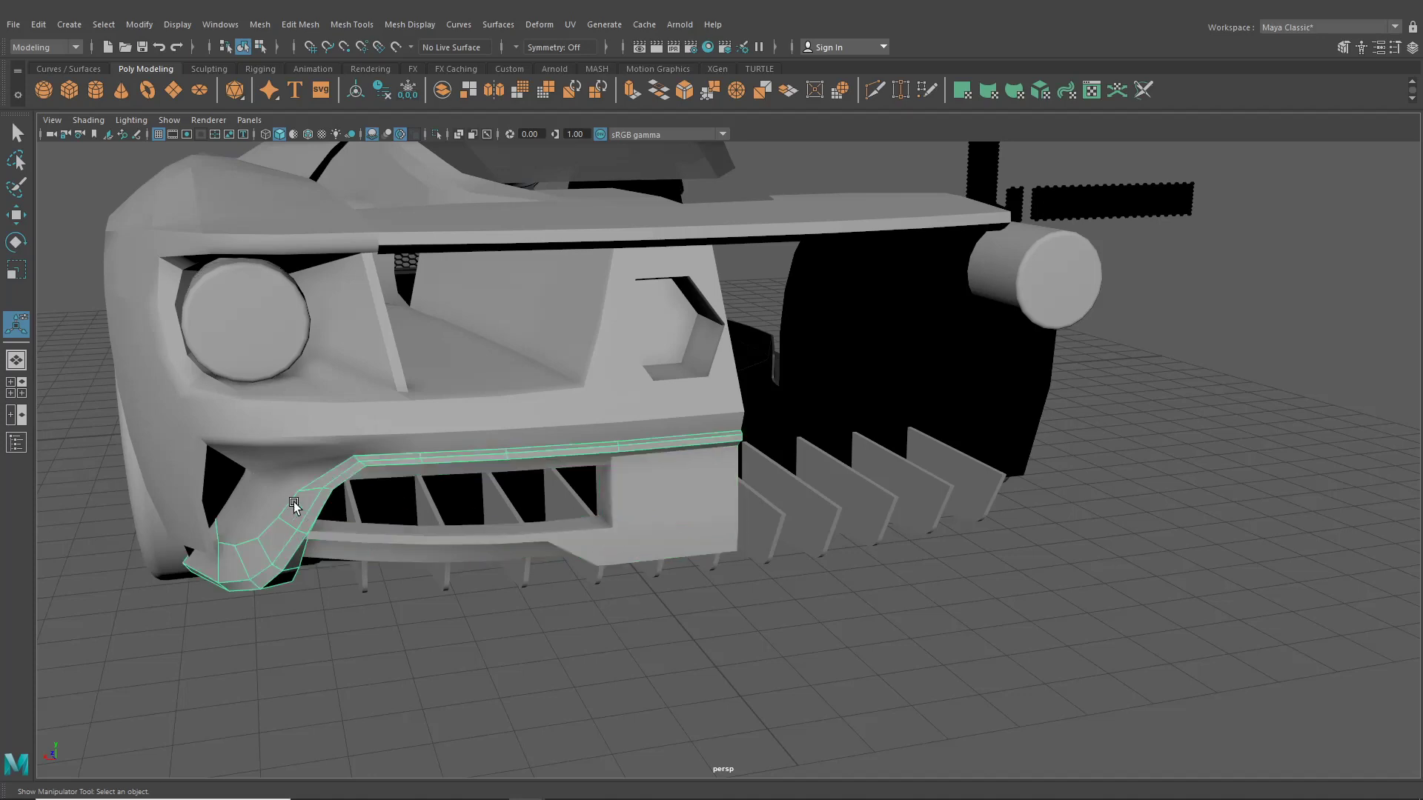
pyautogui.click(39, 24)
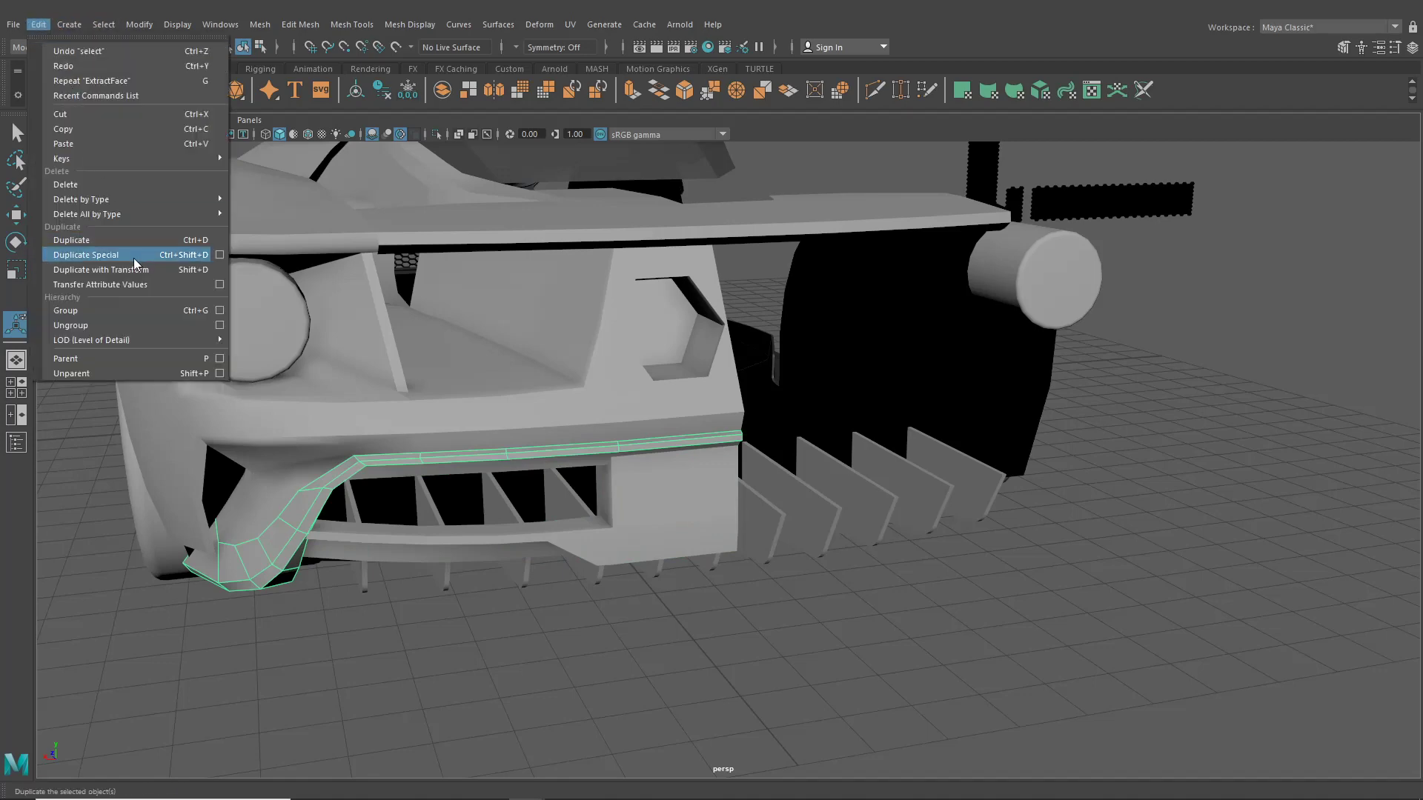
pyautogui.click(134, 258)
pyautogui.keyDown('alt'); pyautogui.moveTo(593, 423); pyautogui.dragTo(905, 619); pyautogui.keyUp('alt')
pyautogui.click(841, 610)
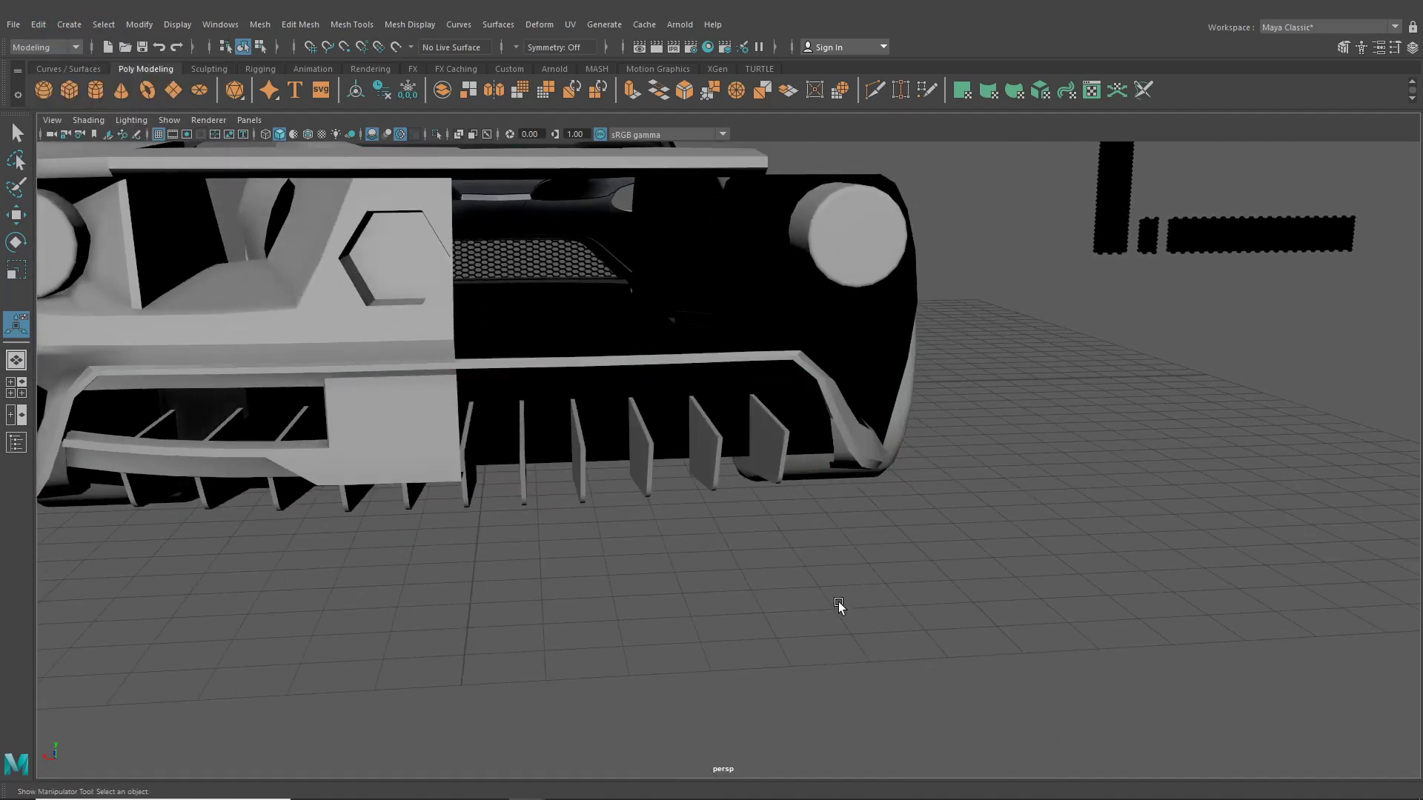
pyautogui.click(842, 439)
pyautogui.press('Delete')
# - Combine the lower lip strip with the grille frame and separate them again into individual pieces
pyautogui.click(284, 374)
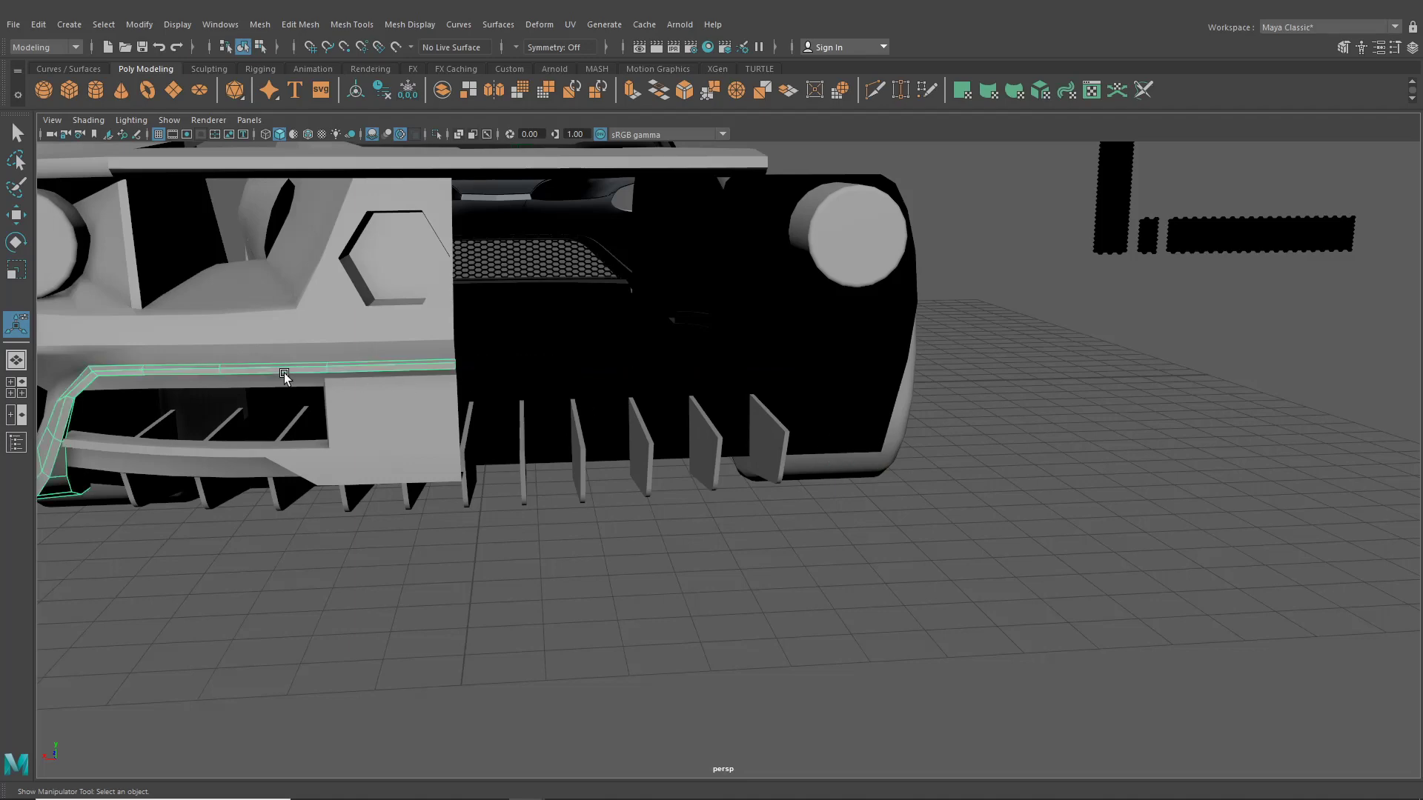
pyautogui.keyDown('alt'); pyautogui.moveTo(285, 456); pyautogui.dragTo(328, 487); pyautogui.keyUp('alt')
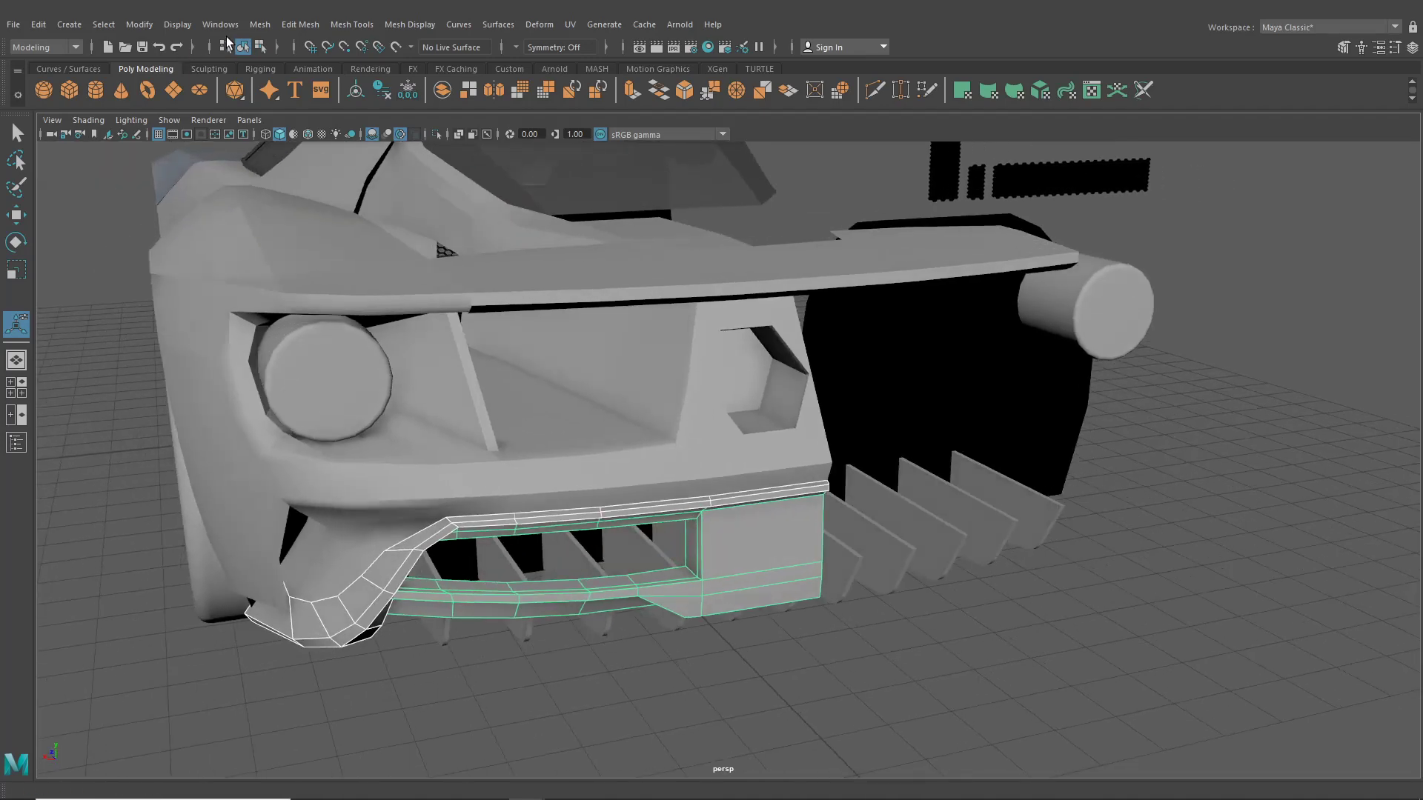
pyautogui.click(251, 26)
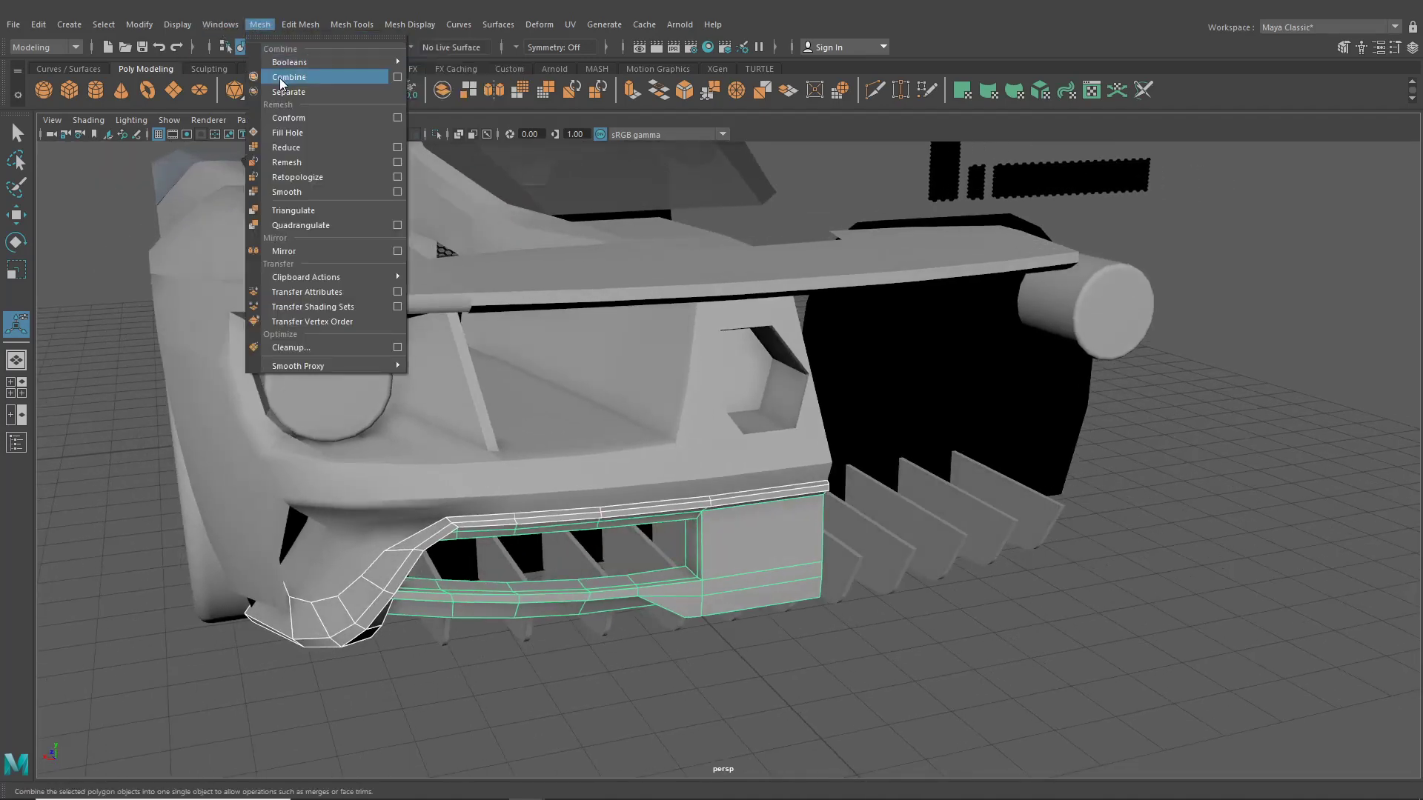
pyautogui.click(274, 74)
pyautogui.click(259, 25)
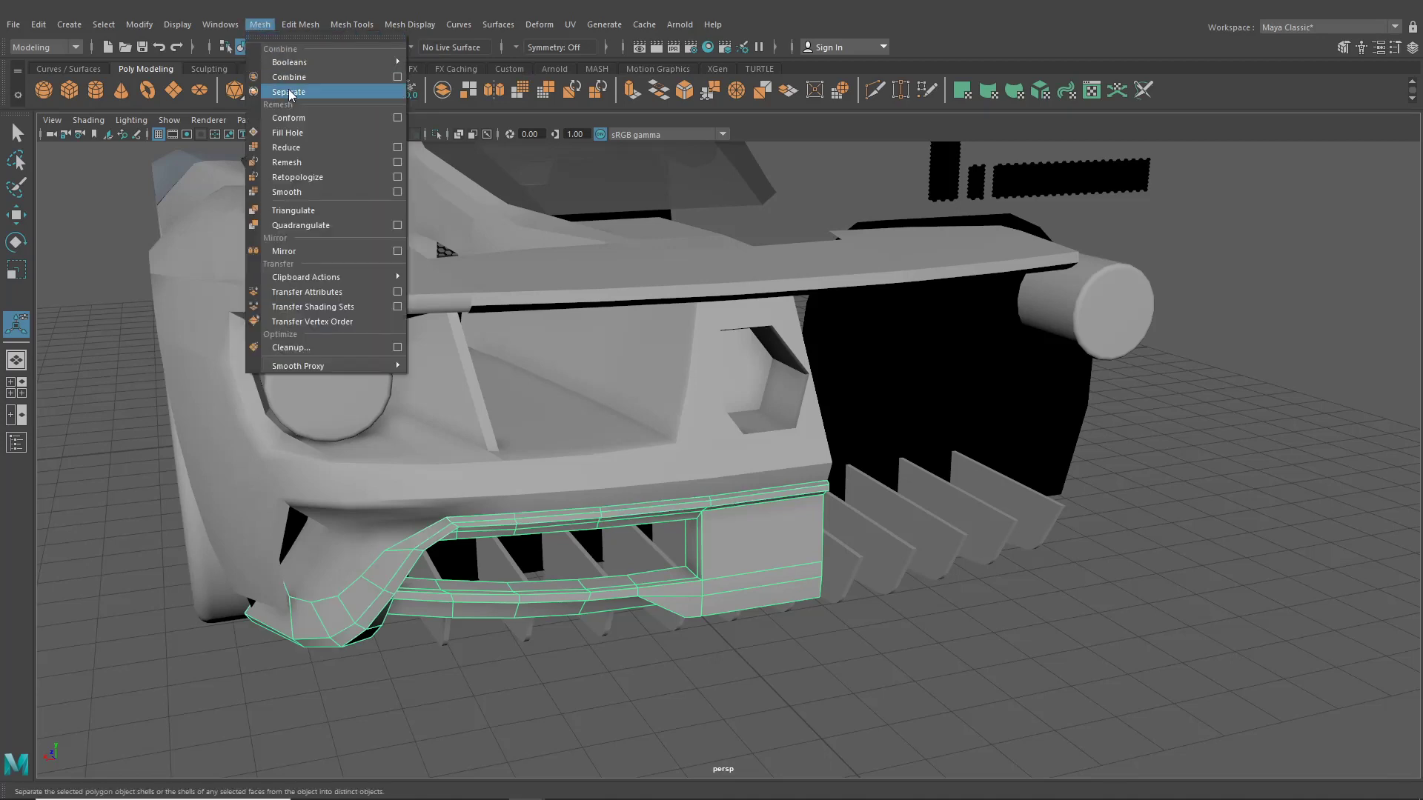
pyautogui.click(291, 92)
pyautogui.click(407, 656)
pyautogui.click(363, 627)
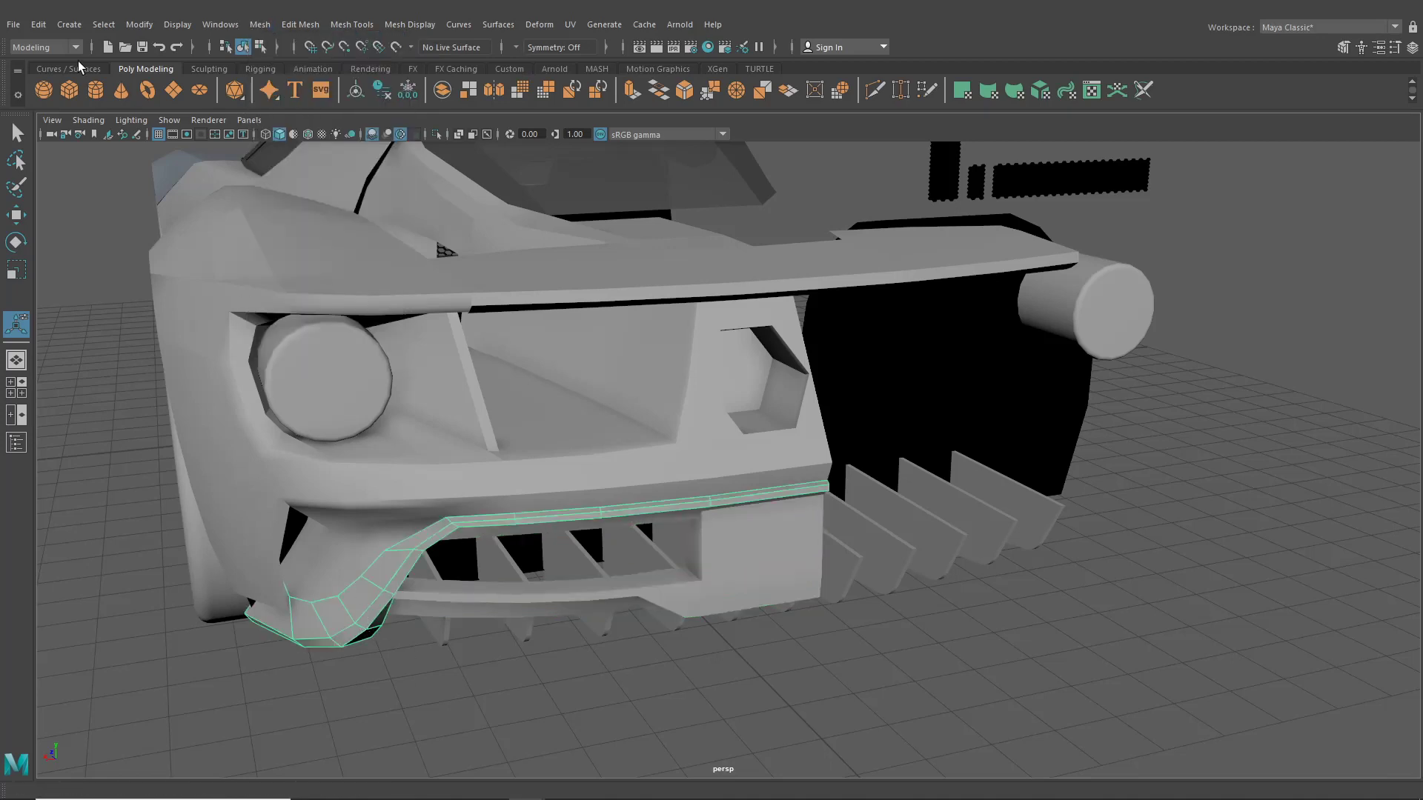
# - Mirror the lower lip strip and the grille frame to the opposite side of the car with Duplicate Special
pyautogui.click(40, 26)
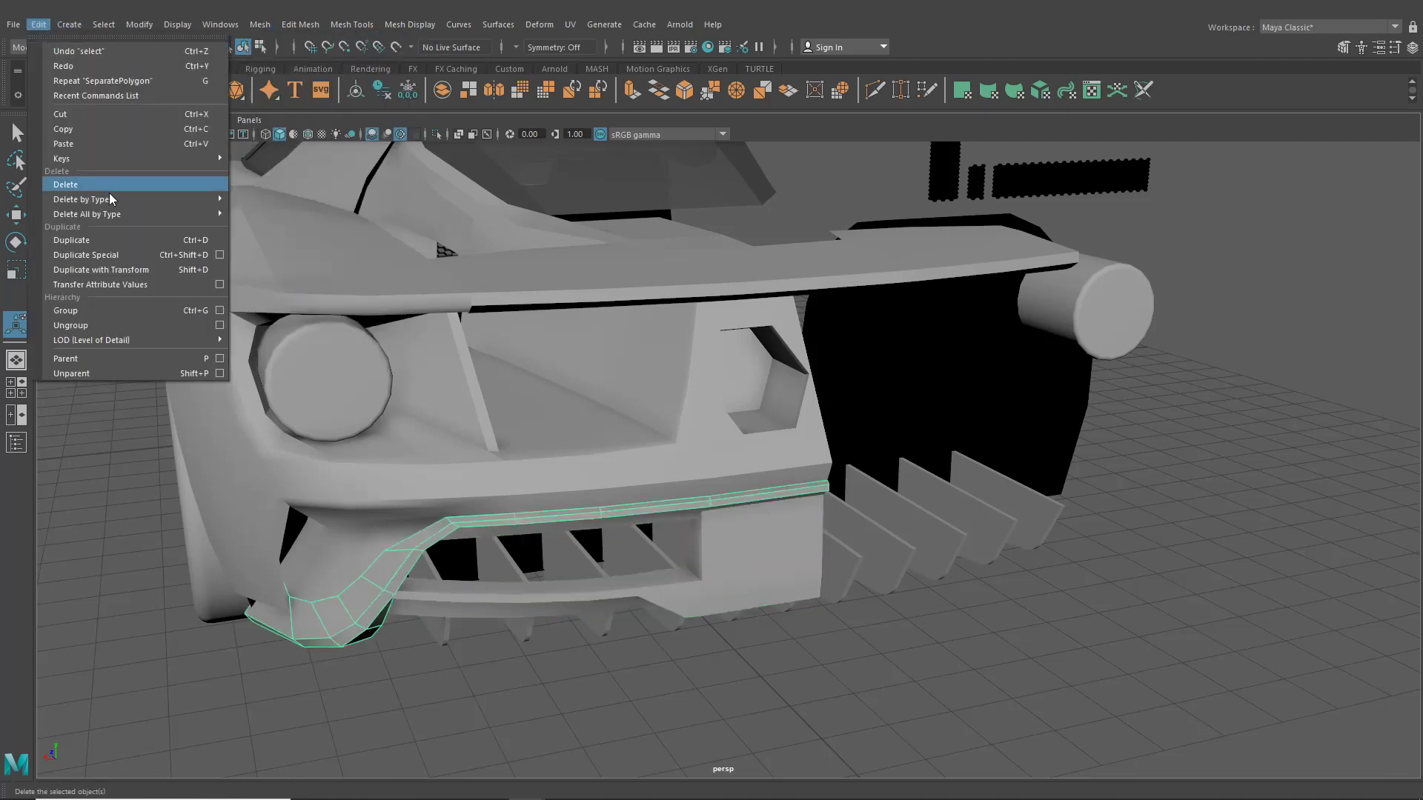
pyautogui.click(119, 254)
pyautogui.click(675, 605)
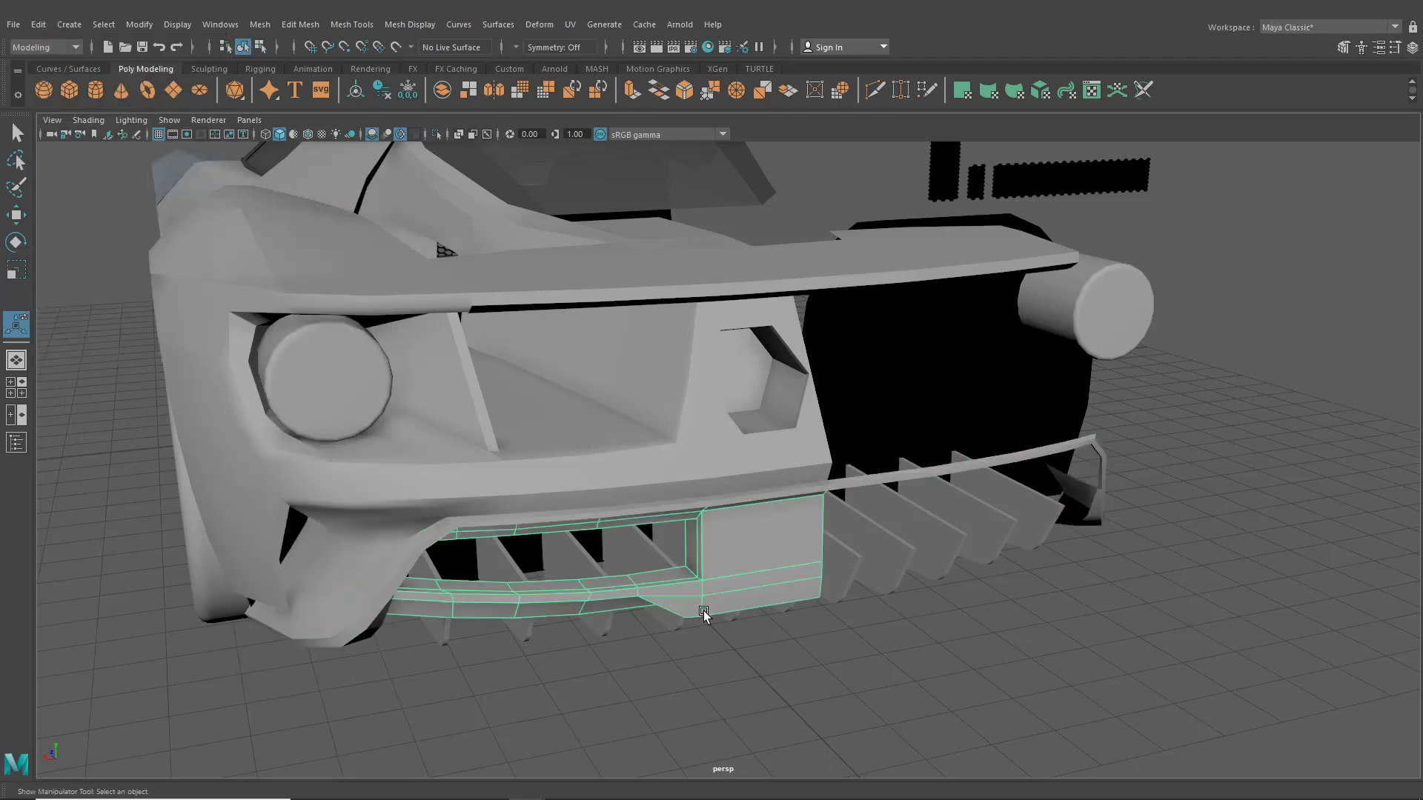
pyautogui.press('g')
pyautogui.click(857, 655)
# - Isolate the original lower lip strip of the rear bumper in the viewport
pyautogui.scroll(-5, 867, 641)
pyautogui.keyDown('alt'); pyautogui.moveTo(877, 630); pyautogui.dragTo(981, 619); pyautogui.keyUp('alt')
pyautogui.keyDown('alt'); pyautogui.moveTo(981, 619); pyautogui.dragTo(822, 644, button='middle'); pyautogui.keyUp('alt')
pyautogui.scroll(3, 823, 644)
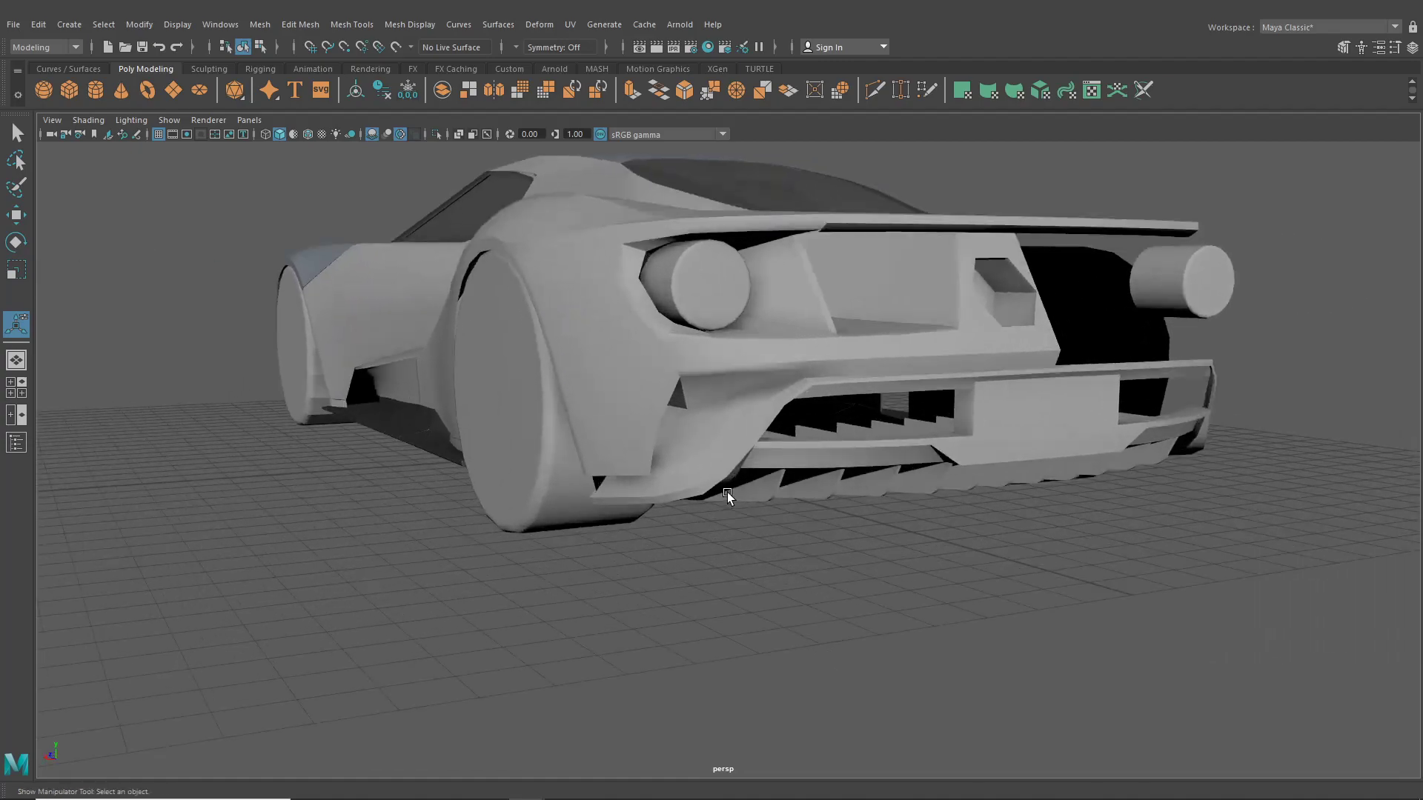
pyautogui.click(722, 480)
pyautogui.scroll(5, 719, 488)
pyautogui.moveTo(718, 489)
pyautogui.keyDown('alt'); pyautogui.mouseDown()
pyautogui.moveTo(820, 486)
pyautogui.moveTo(568, 473)
pyautogui.moveTo(626, 467)
pyautogui.moveTo(615, 452)
pyautogui.mouseUp(); pyautogui.keyUp('alt')
pyautogui.click(308, 133)
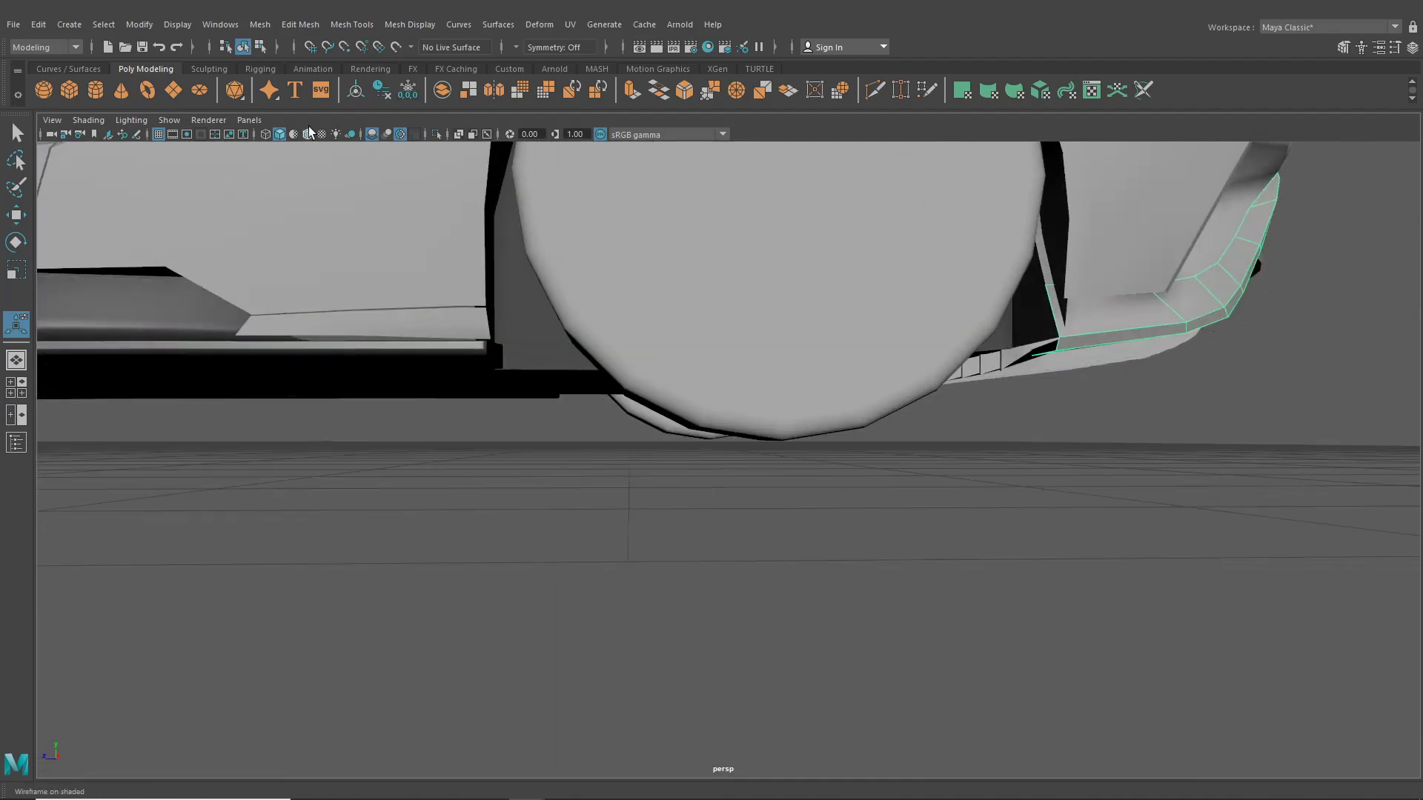
pyautogui.click(436, 136)
pyautogui.keyDown('alt'); pyautogui.moveTo(822, 429); pyautogui.dragTo(713, 399); pyautogui.keyUp('alt')
# - Bridge the border edges at the open wheel-side end of the lip strip
pyautogui.press('q')
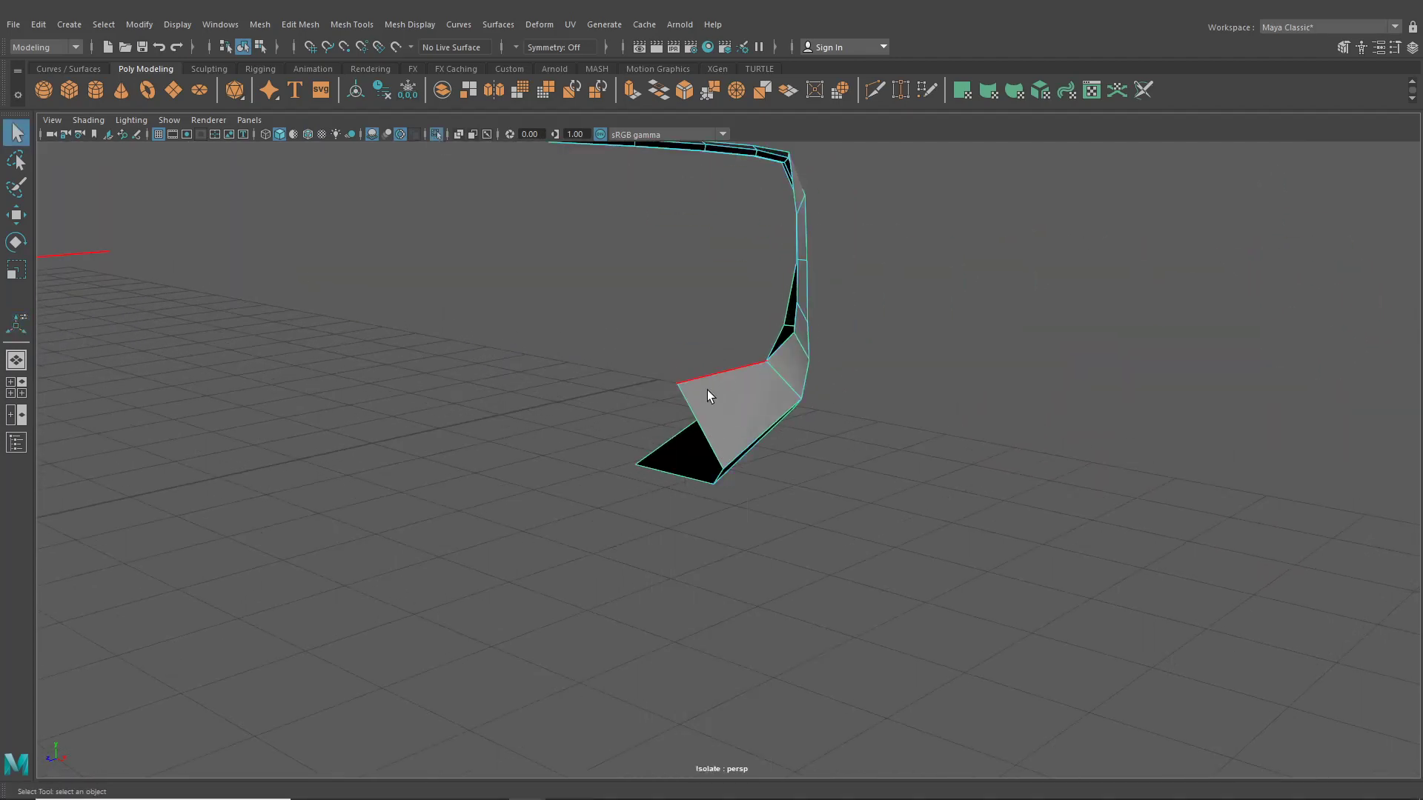
pyautogui.click(296, 28)
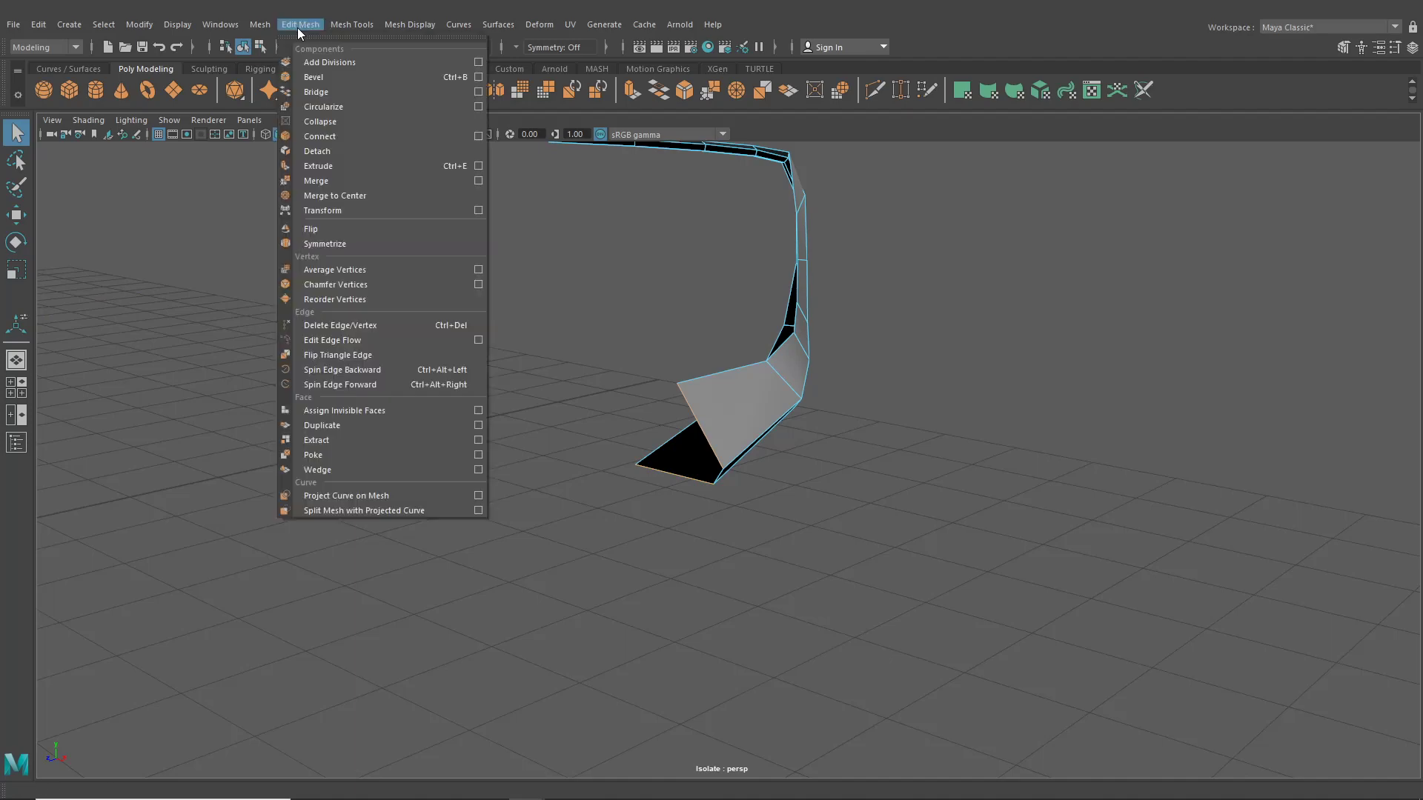
pyautogui.click(323, 93)
# - Extrude the upper border edges of the lip strip inward with a local Z translation of -0.076
pyautogui.keyDown('alt'); pyautogui.moveTo(554, 354); pyautogui.dragTo(571, 416); pyautogui.keyUp('alt')
pyautogui.moveTo(572, 416); pyautogui.dragTo(563, 326, button='right')
pyautogui.keyDown('alt'); pyautogui.moveTo(437, 464); pyautogui.dragTo(650, 540); pyautogui.keyUp('alt')
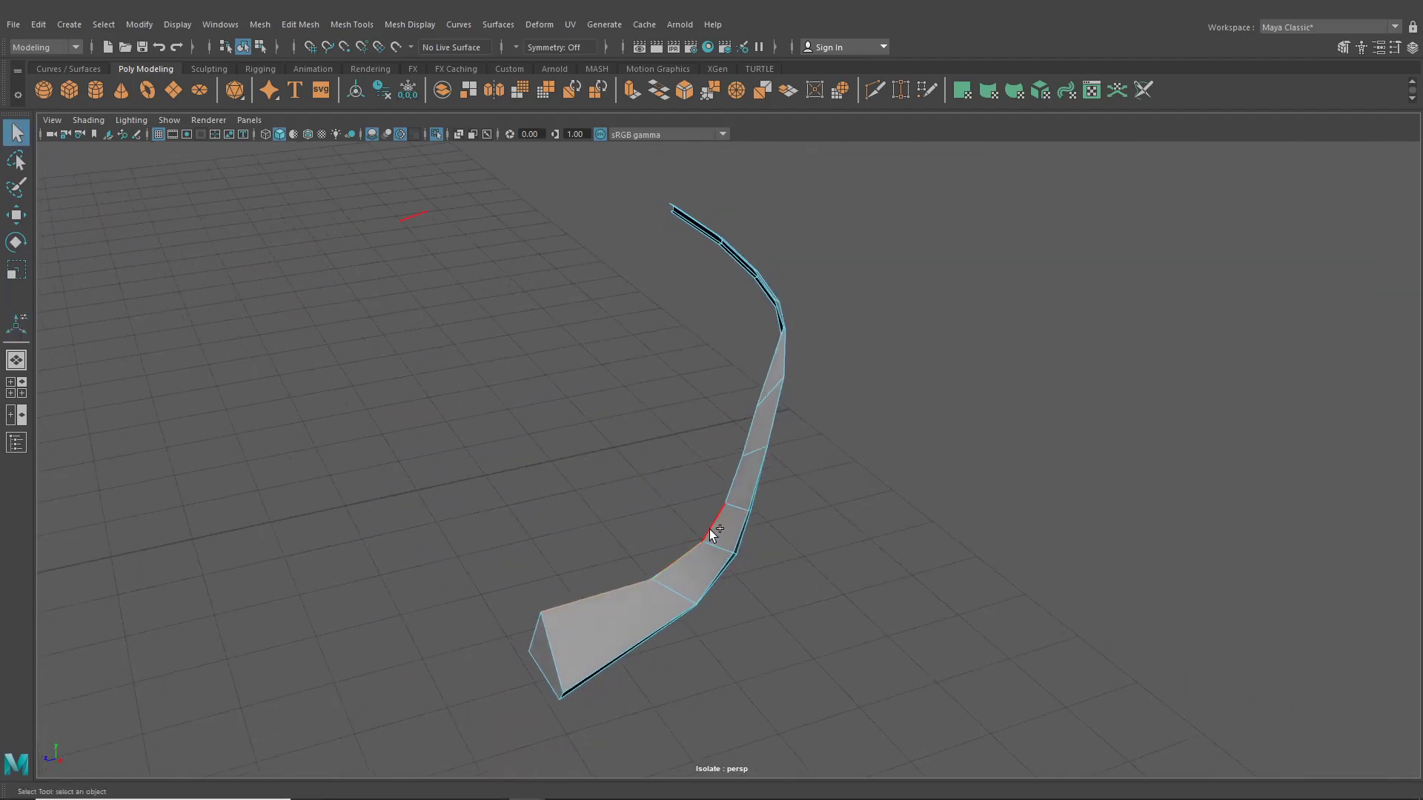
pyautogui.keyDown('alt'); pyautogui.moveTo(763, 389); pyautogui.dragTo(649, 448); pyautogui.keyUp('alt')
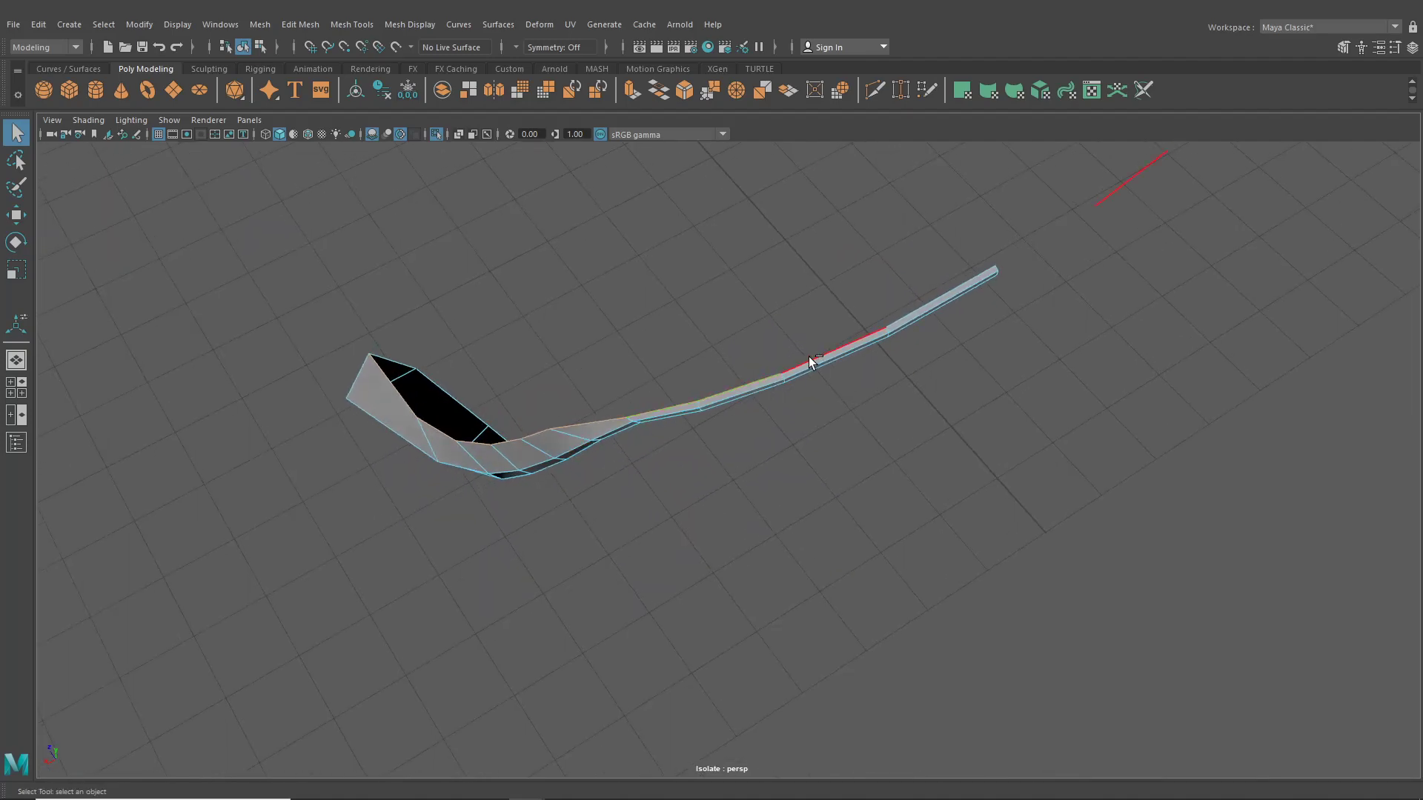
pyautogui.click(889, 320)
pyautogui.hotkey('ctrl', 'e')
pyautogui.keyDown('alt'); pyautogui.moveTo(580, 424); pyautogui.dragTo(704, 299); pyautogui.keyUp('alt')
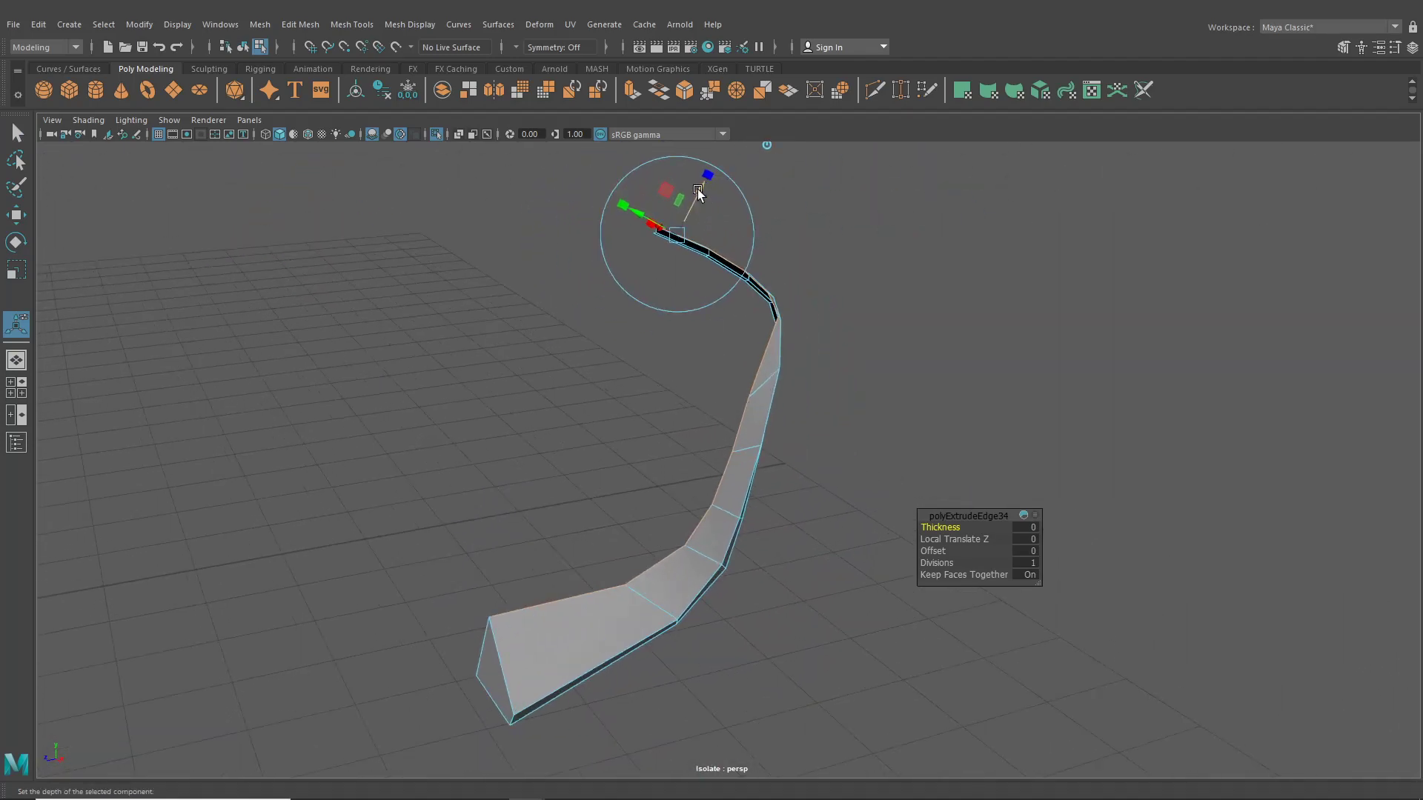
pyautogui.moveTo(697, 194); pyautogui.dragTo(698, 197)
# - Extrude the lower border edges of the lip strip inward with a local Z translation of -0.026
pyautogui.keyDown('alt'); pyautogui.moveTo(654, 318); pyautogui.dragTo(784, 360); pyautogui.keyUp('alt')
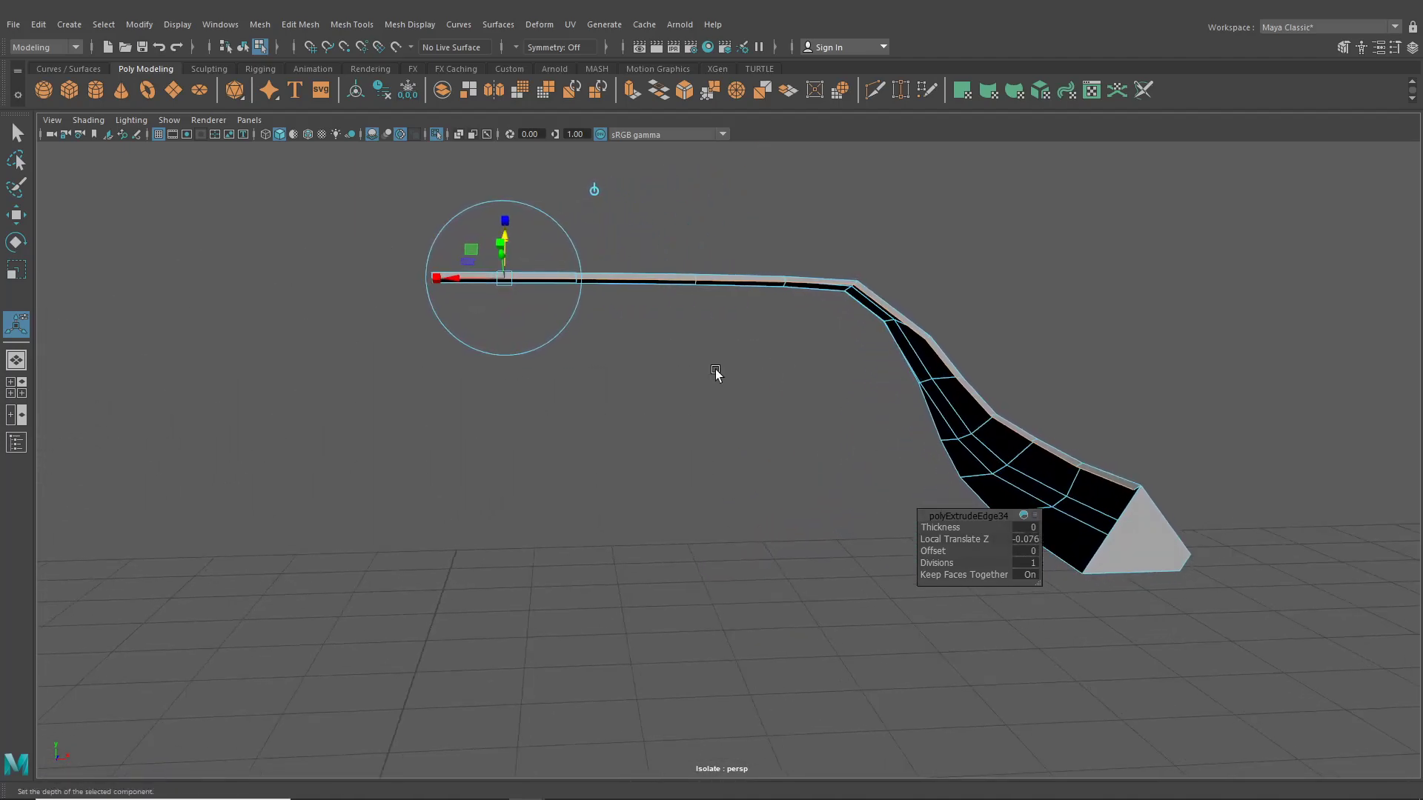
pyautogui.click(560, 293)
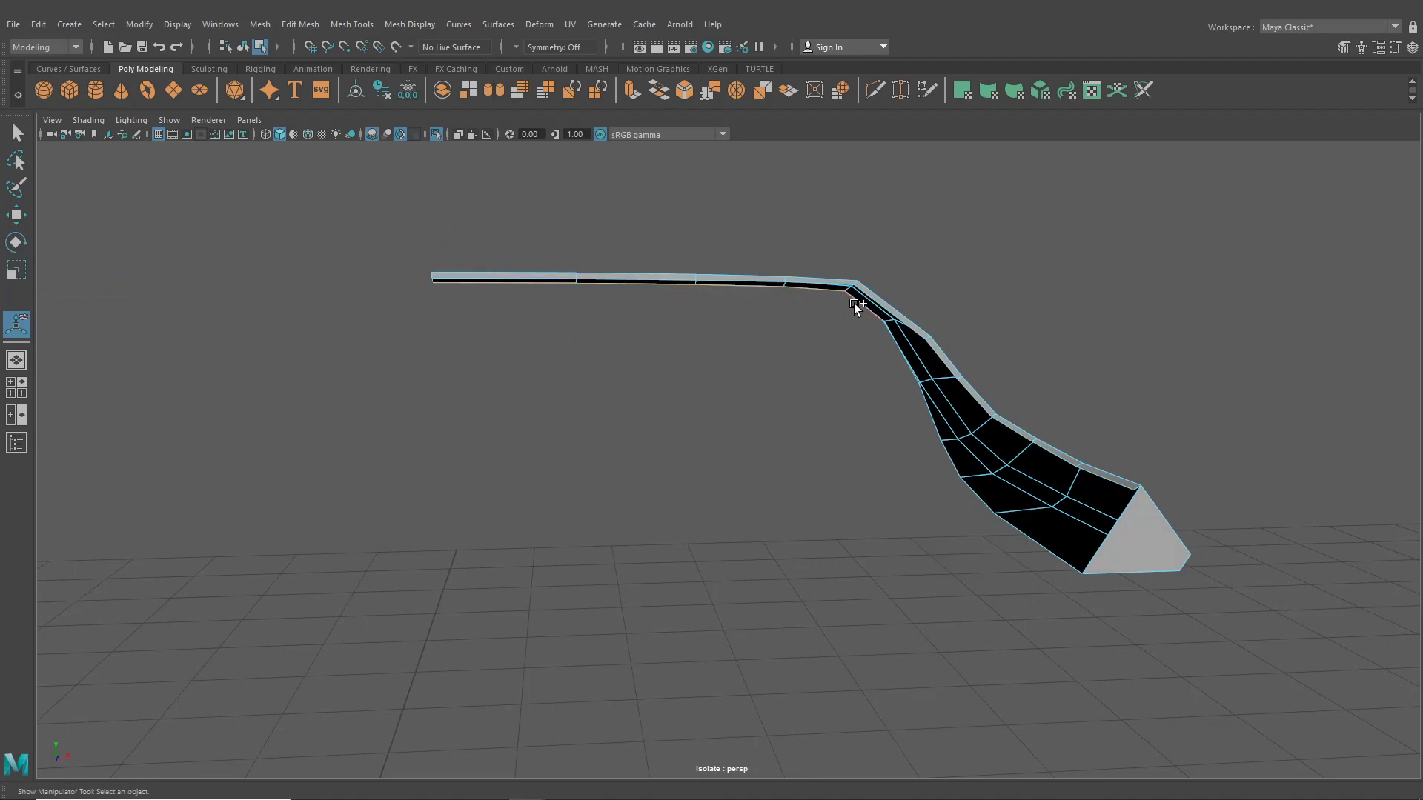
pyautogui.keyDown('shift'); pyautogui.click(935, 455); pyautogui.keyUp('shift')
pyautogui.keyDown('shift'); pyautogui.click(971, 500); pyautogui.keyUp('shift')
pyautogui.keyDown('shift'); pyautogui.click(1003, 526); pyautogui.keyUp('shift')
pyautogui.keyDown('alt'); pyautogui.moveTo(1004, 527); pyautogui.dragTo(657, 574); pyautogui.keyUp('alt')
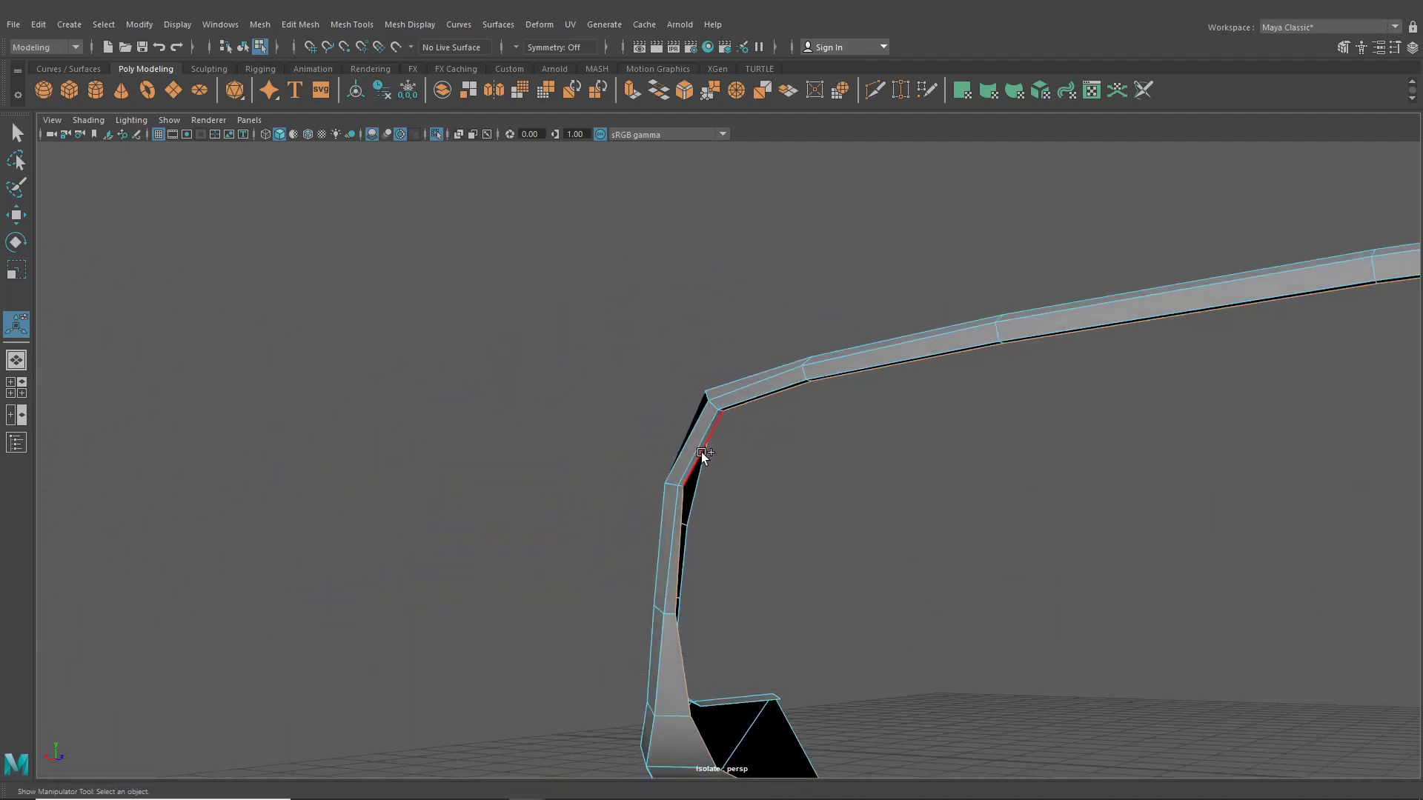
pyautogui.keyDown('alt'); pyautogui.moveTo(711, 435); pyautogui.dragTo(713, 476); pyautogui.keyUp('alt')
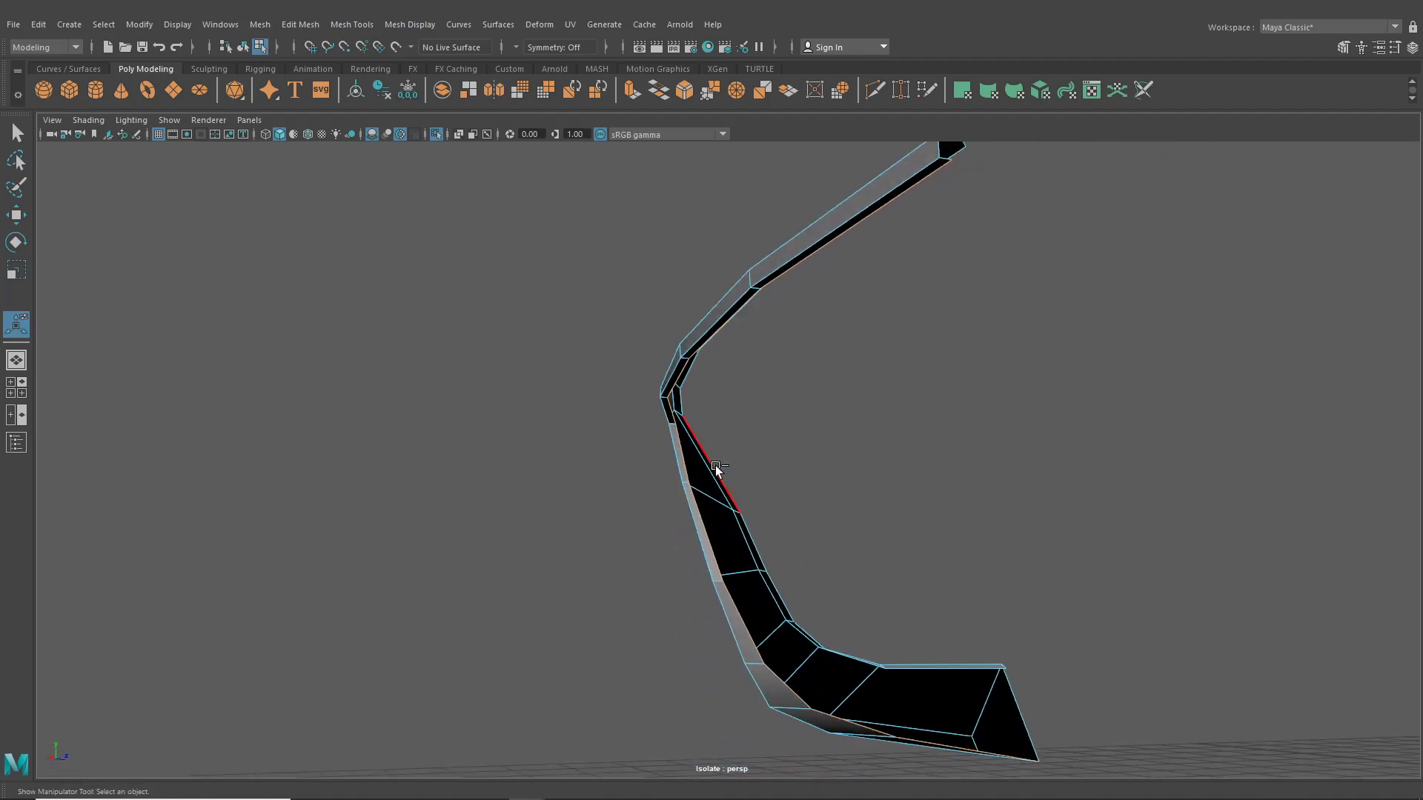
pyautogui.hotkey('ctrl', 'e')
pyautogui.keyDown('alt'); pyautogui.moveTo(750, 484); pyautogui.dragTo(944, 601); pyautogui.keyUp('alt')
pyautogui.moveTo(838, 592); pyautogui.dragTo(407, 361)
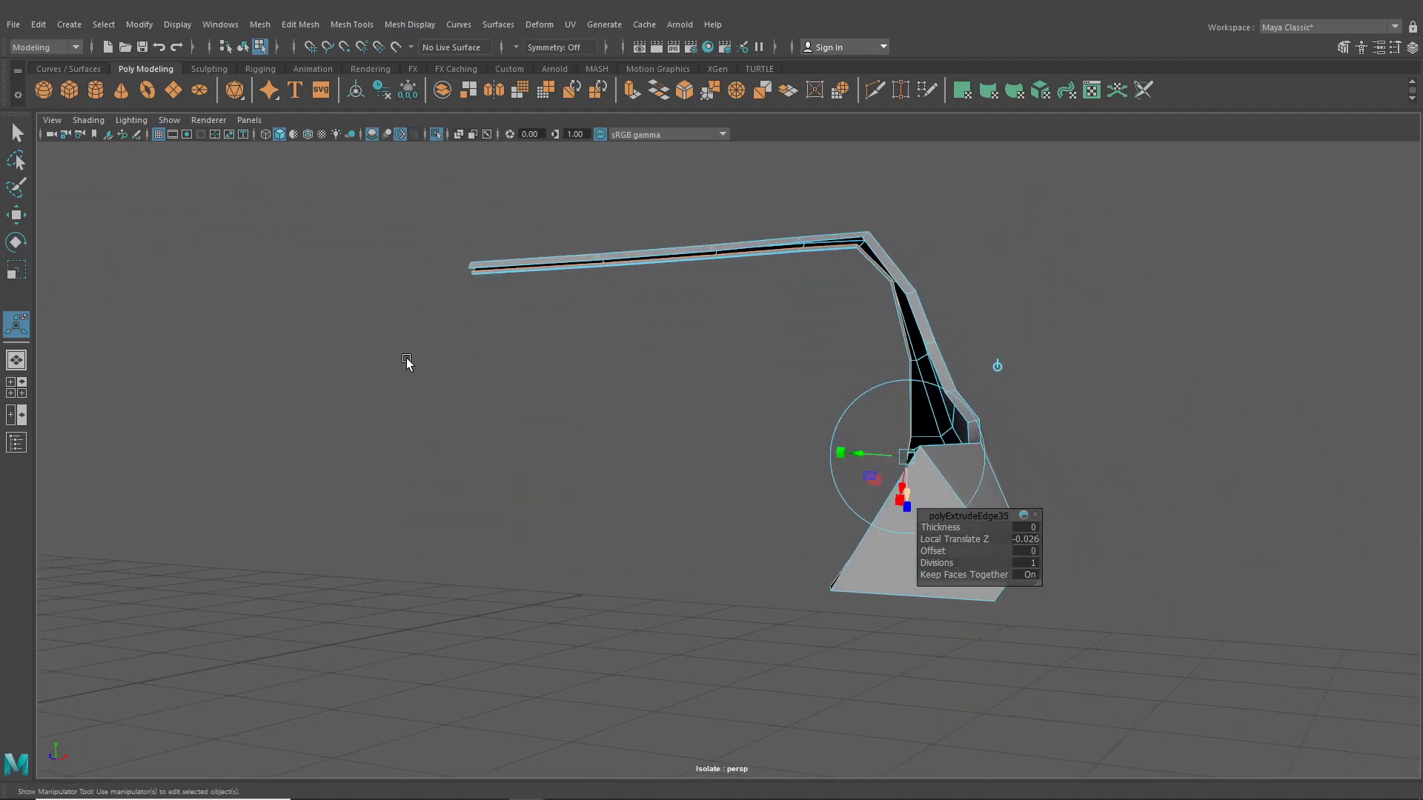
# - Insert edge loops close to the upper and lower edges of the strip's wheel-side end cap
pyautogui.click(352, 26)
pyautogui.click(393, 137)
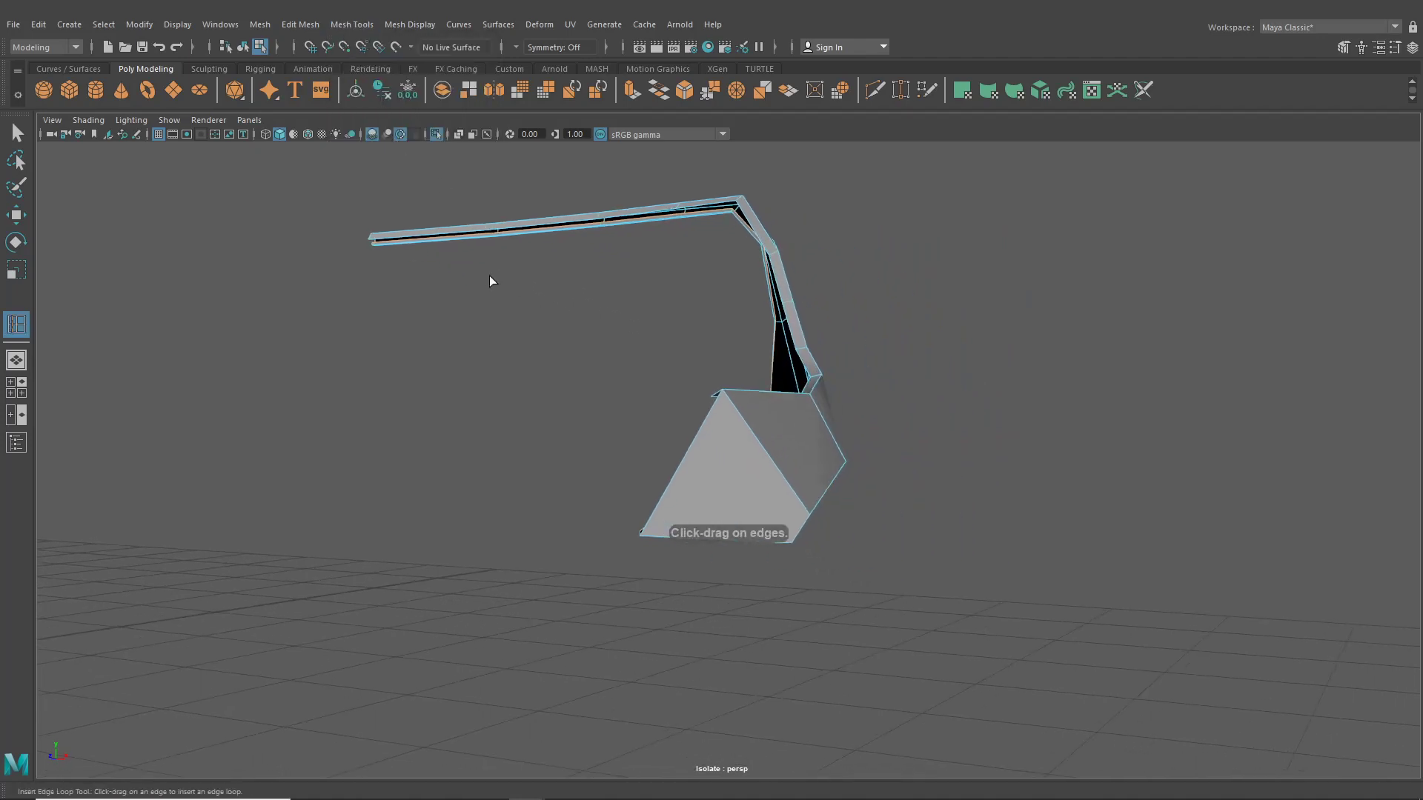
pyautogui.keyDown('alt'); pyautogui.moveTo(489, 276); pyautogui.dragTo(892, 541, button='right'); pyautogui.keyUp('alt')
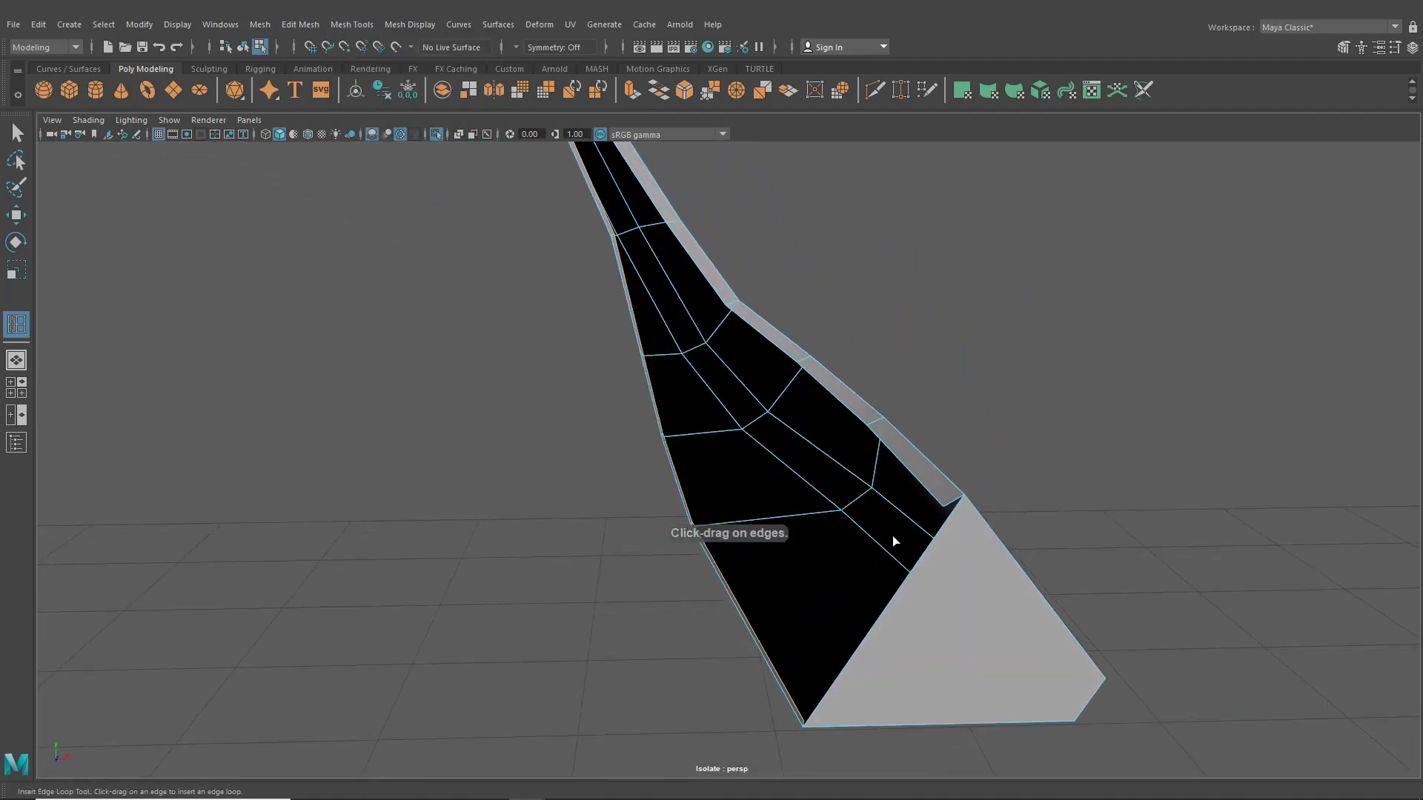
pyautogui.click(952, 518)
pyautogui.keyDown('alt'); pyautogui.moveTo(953, 517); pyautogui.dragTo(897, 603); pyautogui.keyUp('alt')
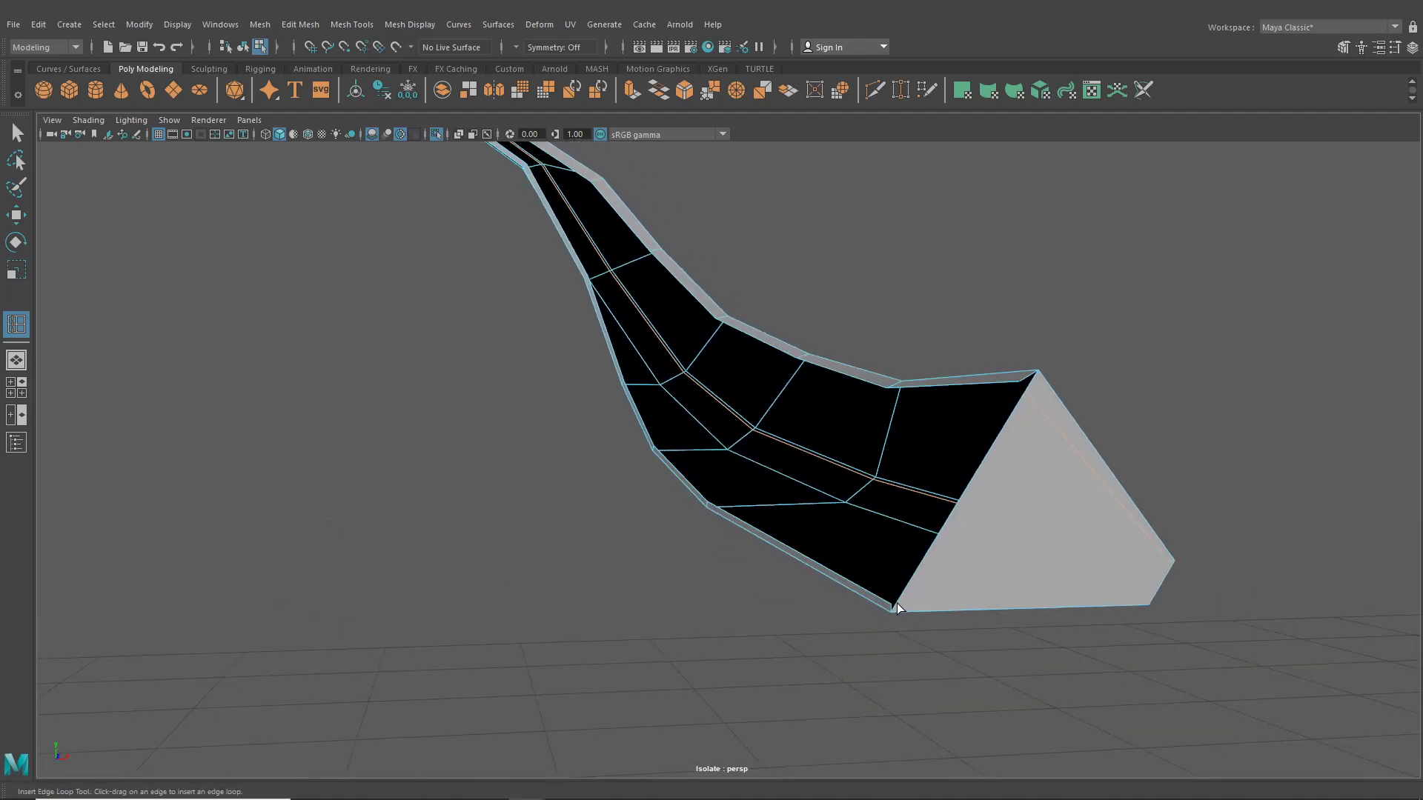
pyautogui.click(683, 379)
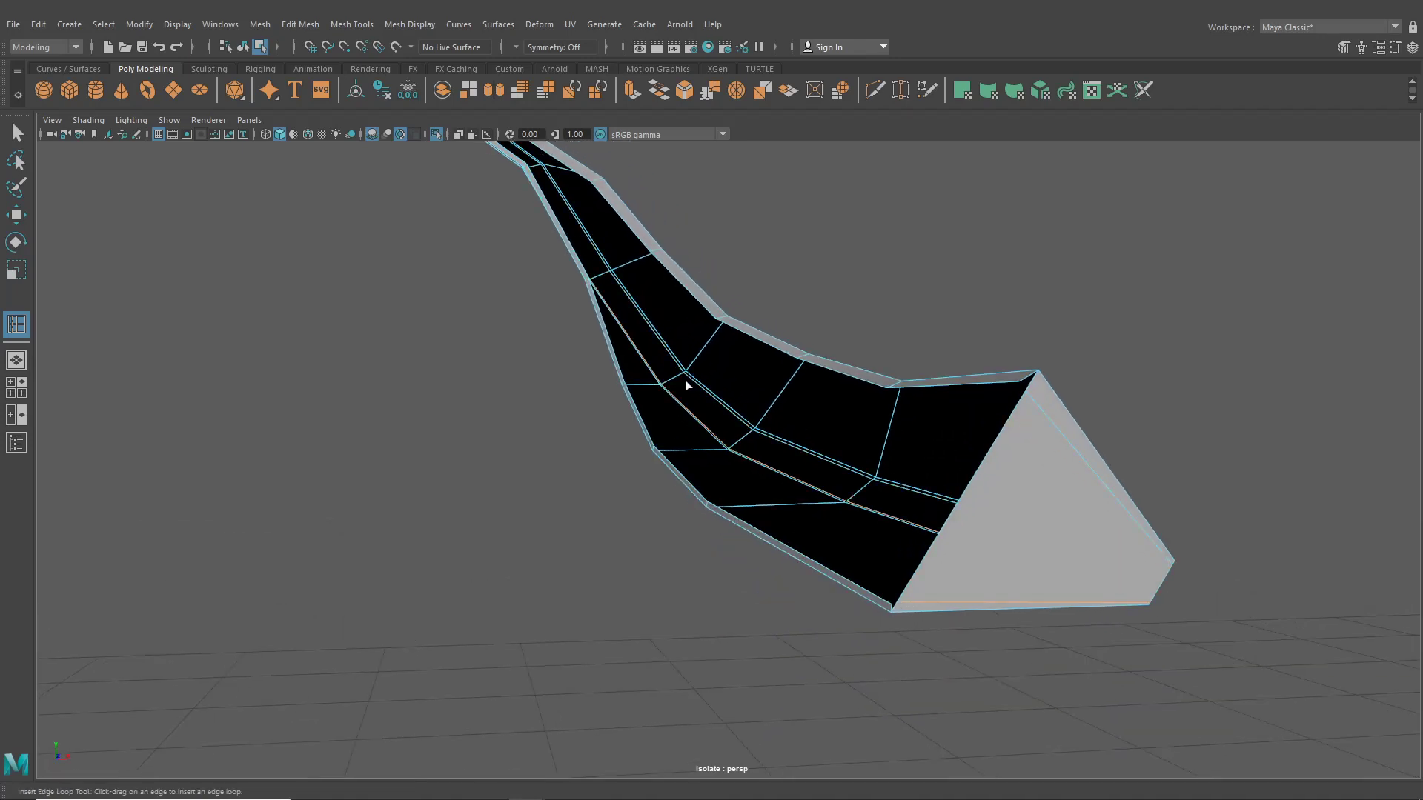
# - Weld the loose corner vertices of the extruded flanges to the end cap with Target Weld
pyautogui.click(895, 95)
pyautogui.moveTo(1017, 376); pyautogui.dragTo(956, 380, button='right')
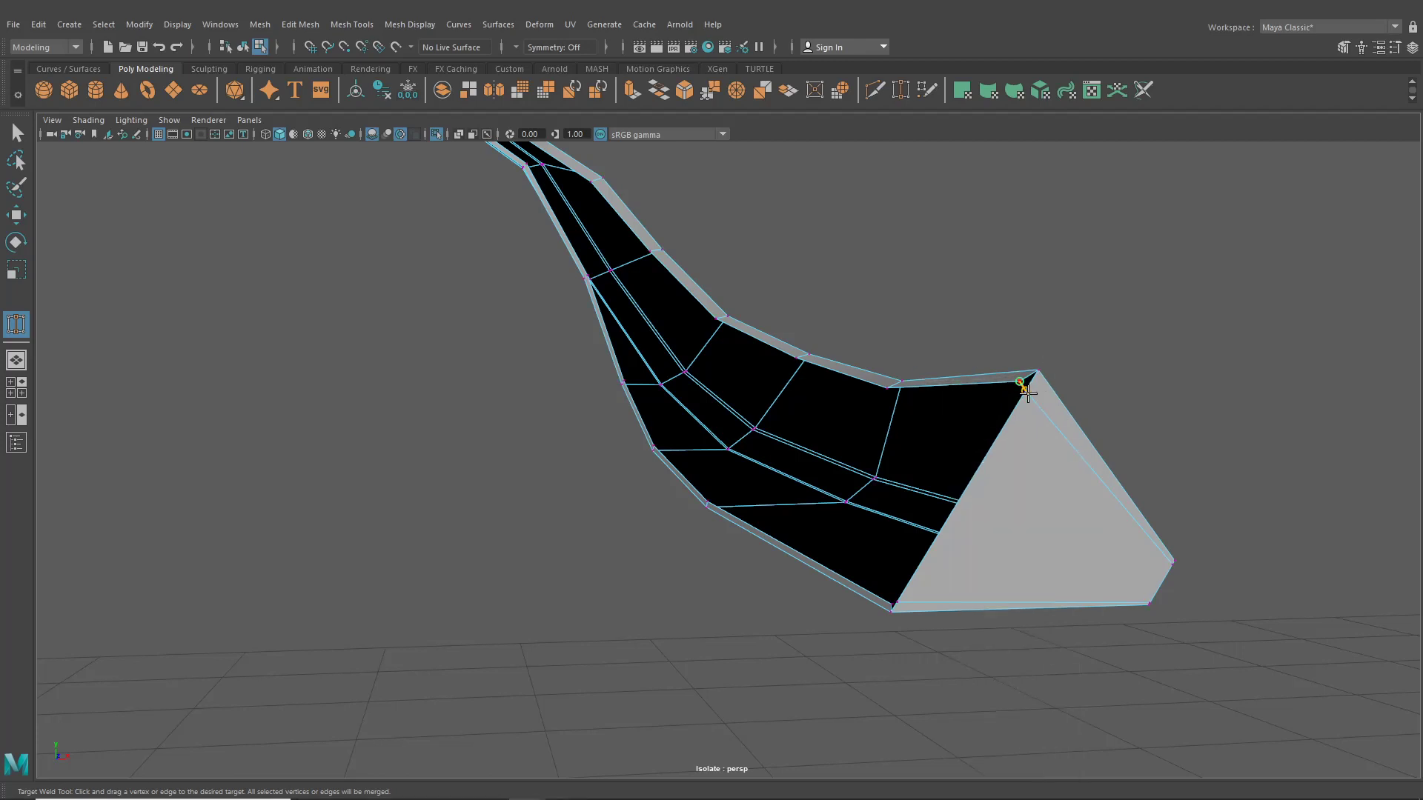
pyautogui.moveTo(1019, 381); pyautogui.dragTo(1026, 390)
pyautogui.scroll(-4, 927, 582)
pyautogui.moveTo(905, 601); pyautogui.dragTo(886, 575)
# - Preview the lip strip smoothed and examine its shape and open inner side from several angles
pyautogui.click(16, 133)
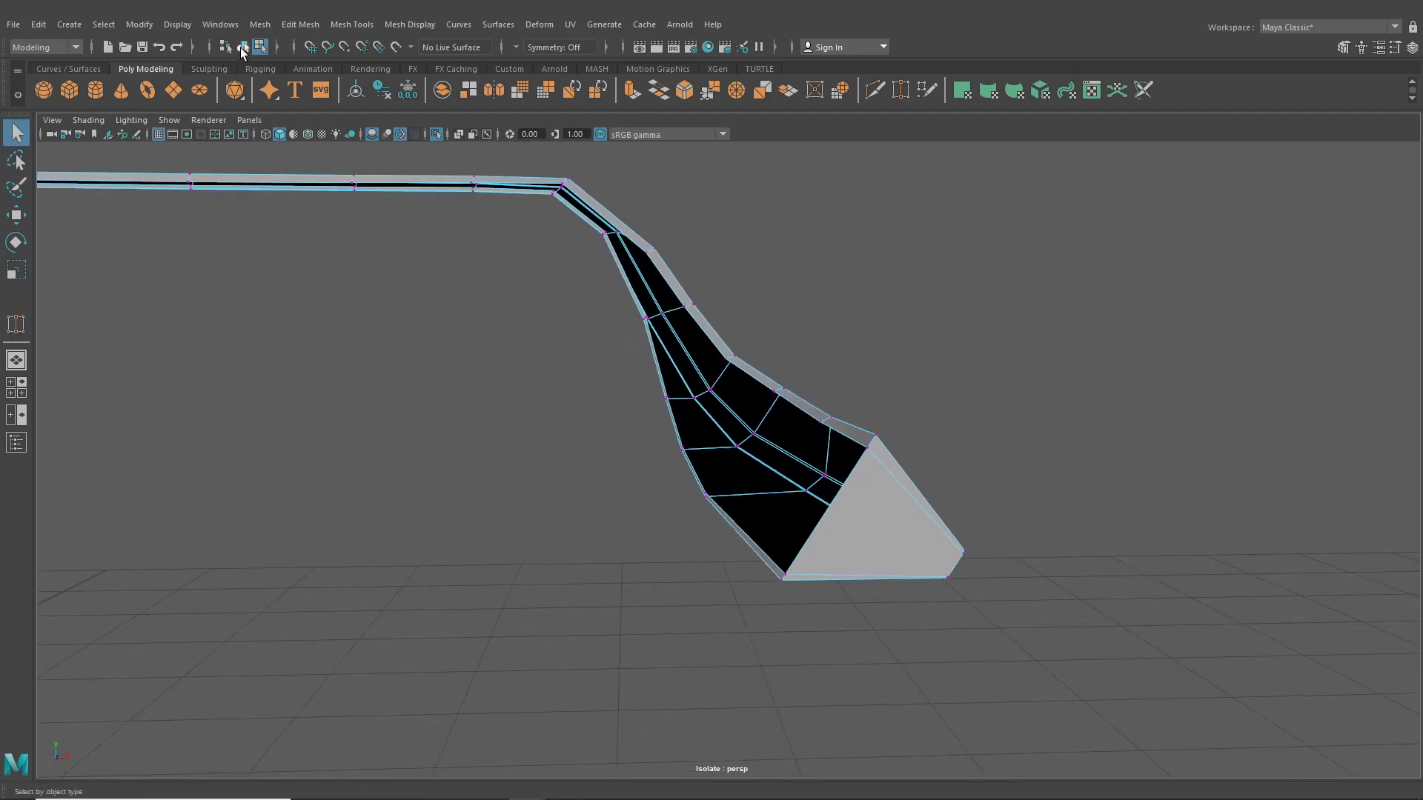
pyautogui.press('3')
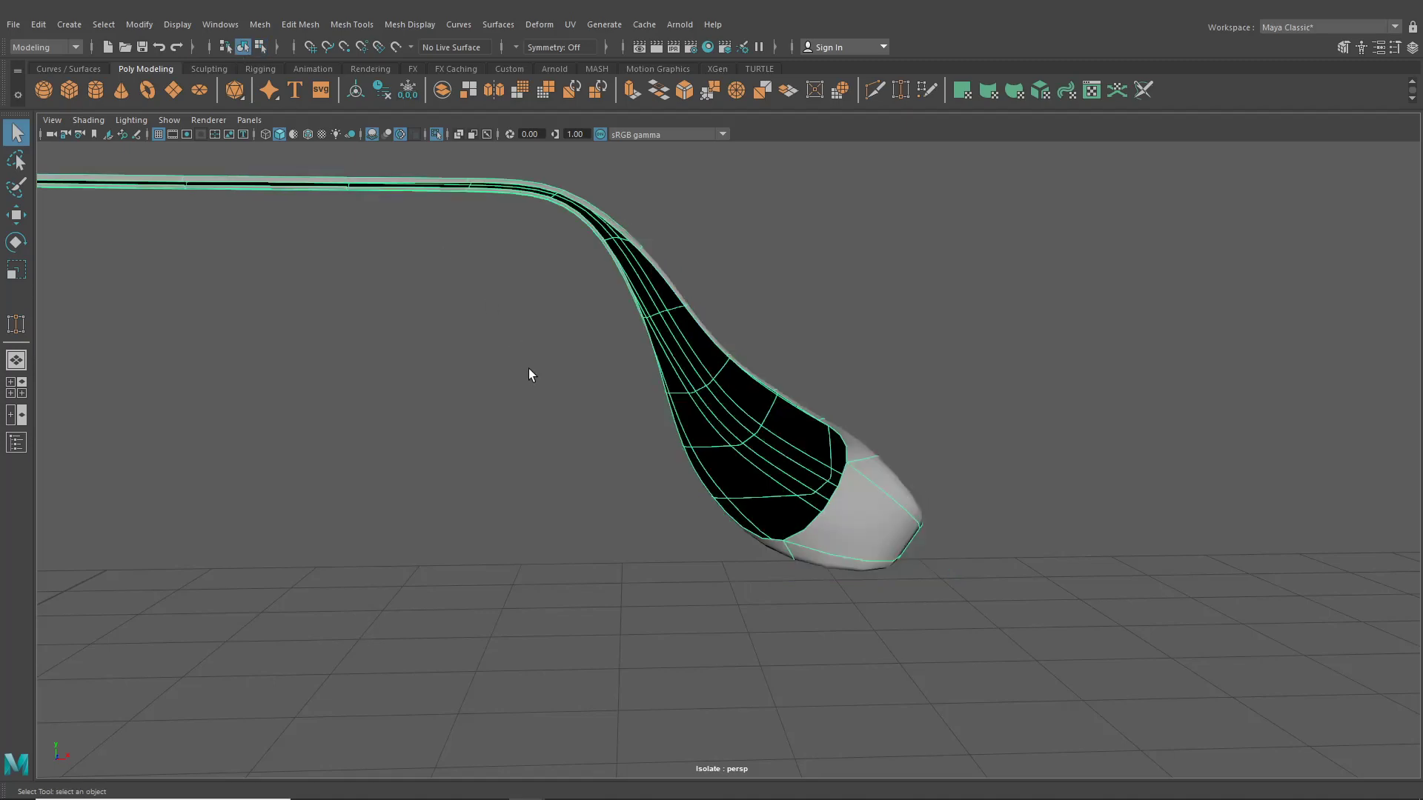
pyautogui.click(529, 366)
pyautogui.keyDown('alt'); pyautogui.moveTo(529, 366); pyautogui.dragTo(435, 470); pyautogui.keyUp('alt')
pyautogui.keyDown('alt'); pyautogui.moveTo(578, 481); pyautogui.dragTo(599, 486, button='middle'); pyautogui.keyUp('alt')
pyautogui.keyDown('alt'); pyautogui.moveTo(599, 486); pyautogui.dragTo(466, 465); pyautogui.keyUp('alt')
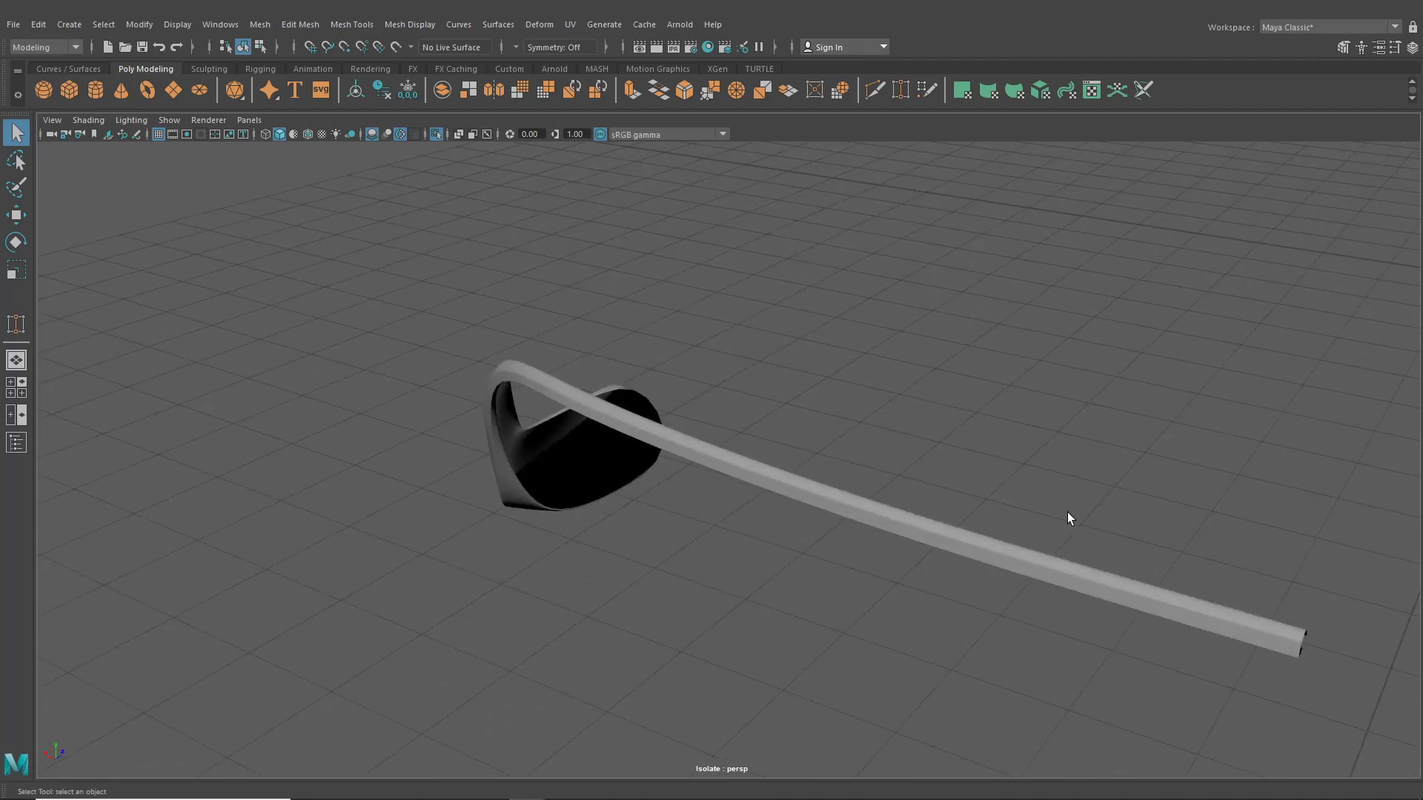
# - Bevel the upper outer edges of the lip strip together with the border edges of its wheel-side end cap
pyautogui.click(837, 483)
pyautogui.keyDown('alt'); pyautogui.moveTo(813, 501); pyautogui.dragTo(660, 527); pyautogui.keyUp('alt')
pyautogui.keyDown('alt'); pyautogui.moveTo(660, 527); pyautogui.dragTo(777, 545, button='middle'); pyautogui.keyUp('alt')
pyautogui.scroll(3, 777, 544)
pyautogui.moveTo(744, 543); pyautogui.dragTo(738, 345, button='right')
pyautogui.keyDown('alt'); pyautogui.moveTo(738, 351); pyautogui.dragTo(486, 641); pyautogui.keyUp('alt')
pyautogui.click(452, 614)
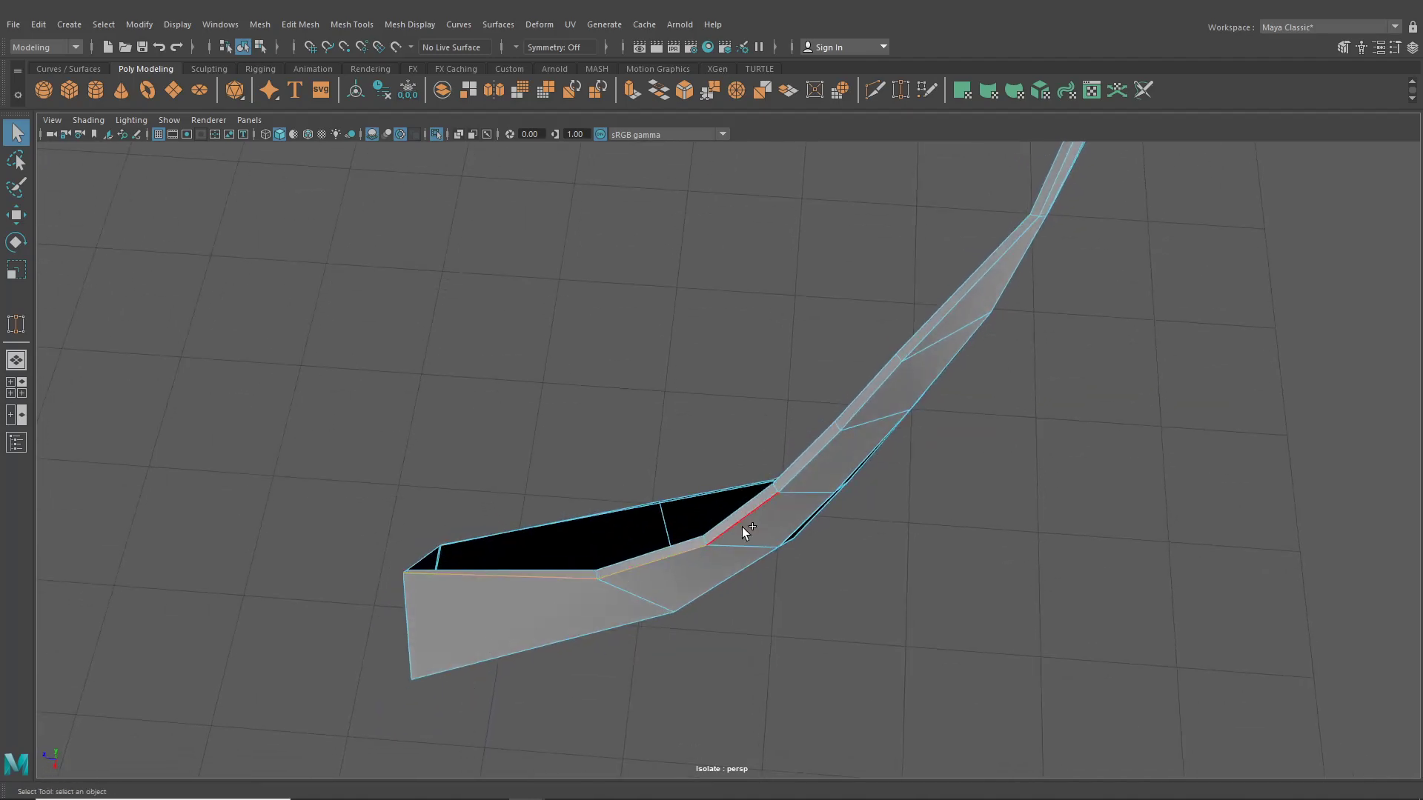
pyautogui.keyDown('alt'); pyautogui.moveTo(741, 526); pyautogui.dragTo(859, 518); pyautogui.keyUp('alt')
pyautogui.keyDown('alt'); pyautogui.moveTo(814, 683); pyautogui.dragTo(754, 527); pyautogui.keyUp('alt')
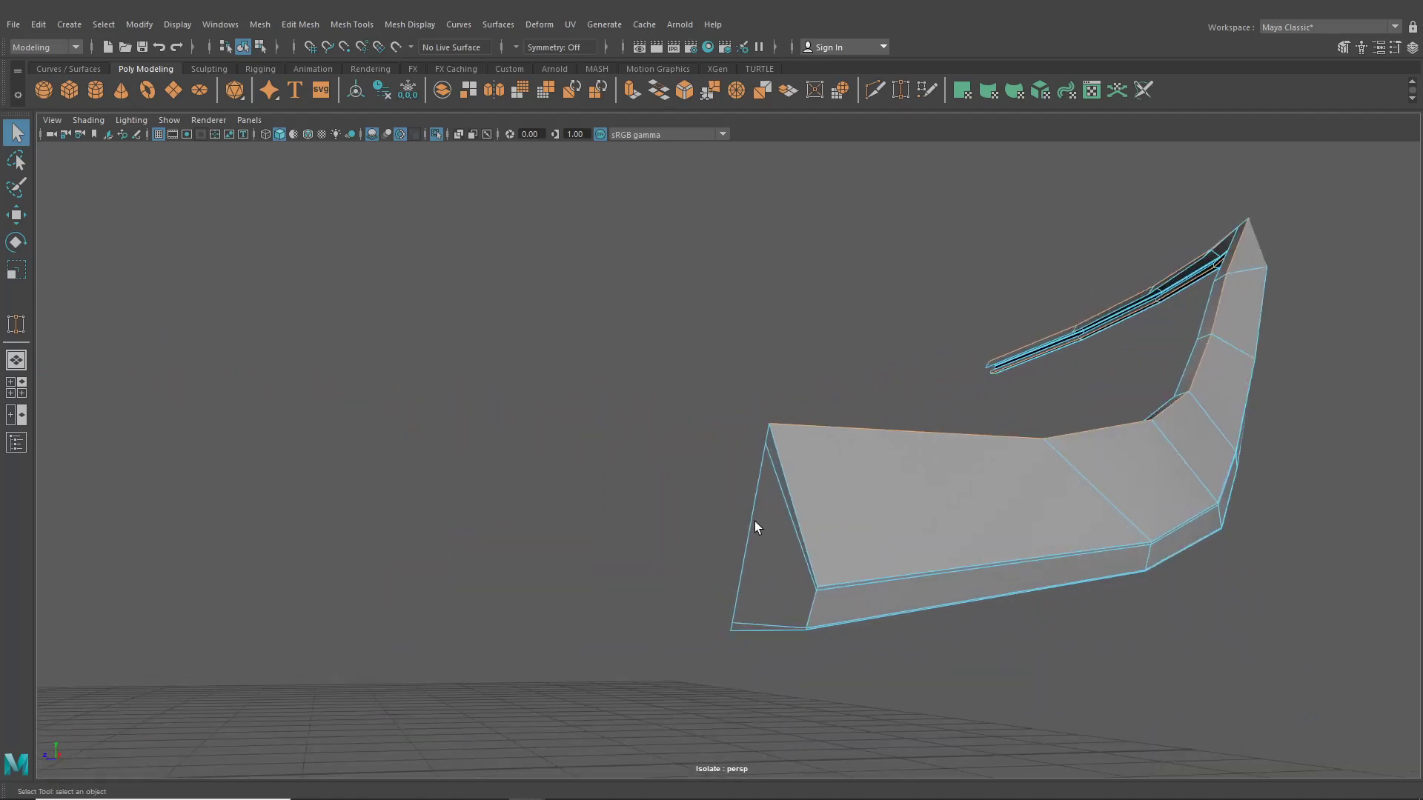
pyautogui.keyDown('shift'); pyautogui.click(797, 479); pyautogui.keyUp('shift')
pyautogui.keyDown('shift'); pyautogui.click(815, 609); pyautogui.keyUp('shift')
pyautogui.keyDown('shift'); pyautogui.click(774, 631); pyautogui.keyUp('shift')
pyautogui.keyDown('alt'); pyautogui.moveTo(766, 633); pyautogui.dragTo(615, 663); pyautogui.keyUp('alt')
pyautogui.click(301, 25)
pyautogui.click(314, 77)
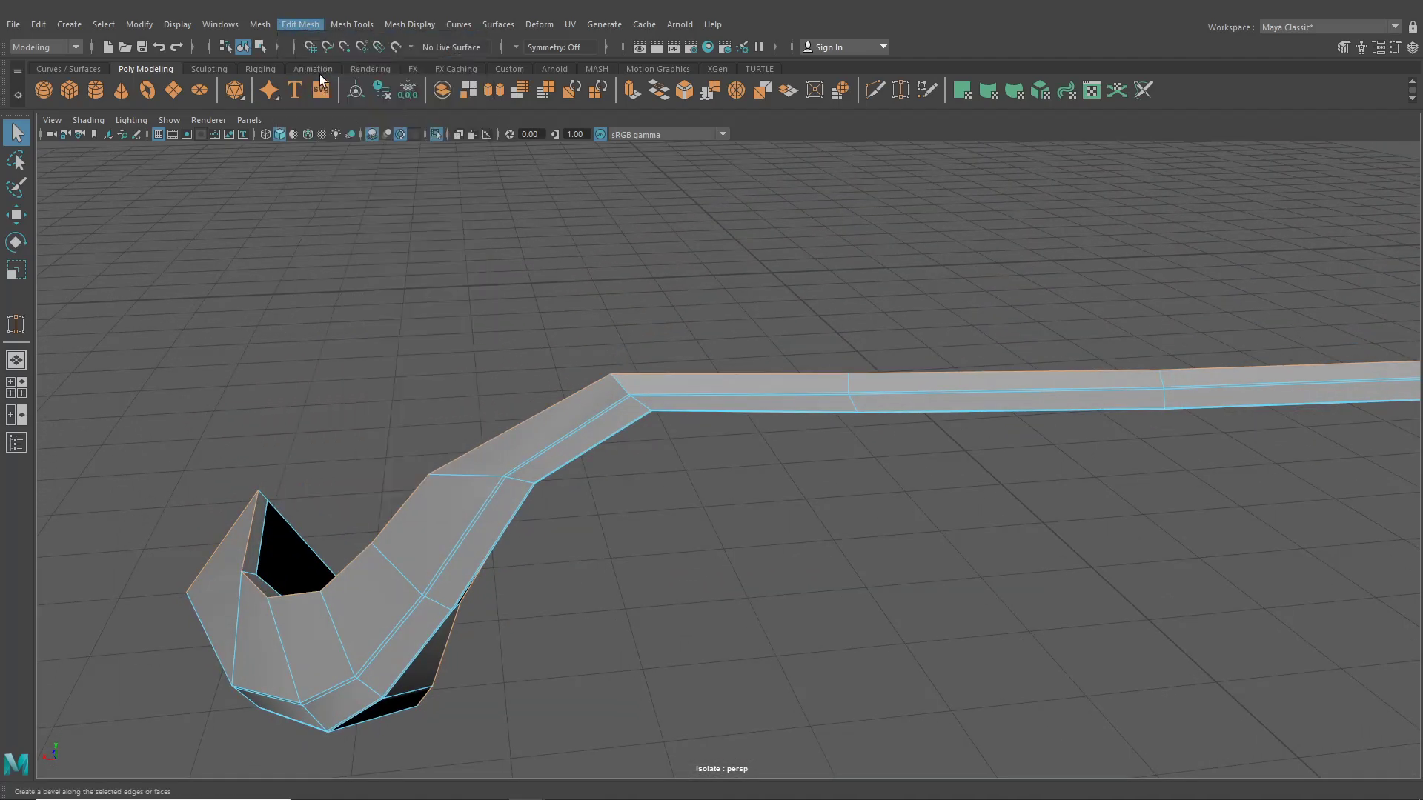
# - Set the lip strip's edge bevel to a fraction of 0.6 with 2 segments
pyautogui.keyDown('alt'); pyautogui.moveTo(578, 260); pyautogui.dragTo(512, 220); pyautogui.keyUp('alt')
pyautogui.keyDown('alt'); pyautogui.moveTo(513, 220); pyautogui.dragTo(882, 461, button='right'); pyautogui.keyUp('alt')
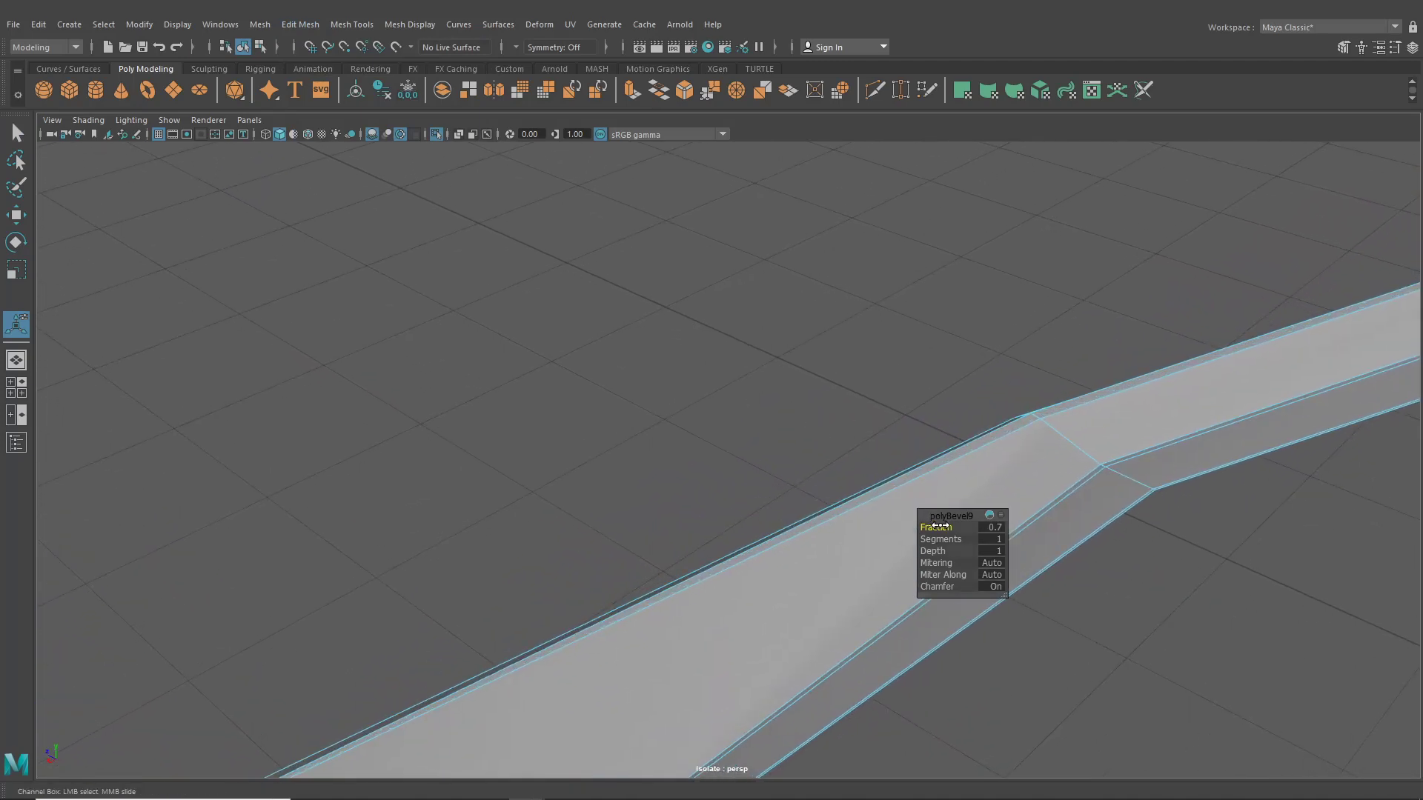
pyautogui.moveTo(947, 537); pyautogui.dragTo(957, 541)
pyautogui.keyDown('alt'); pyautogui.moveTo(778, 415); pyautogui.dragTo(608, 375); pyautogui.keyUp('alt')
# - Turn on smooth preview for the beveled lip strip and end isolation so the whole car is displayed
pyautogui.click(403, 309)
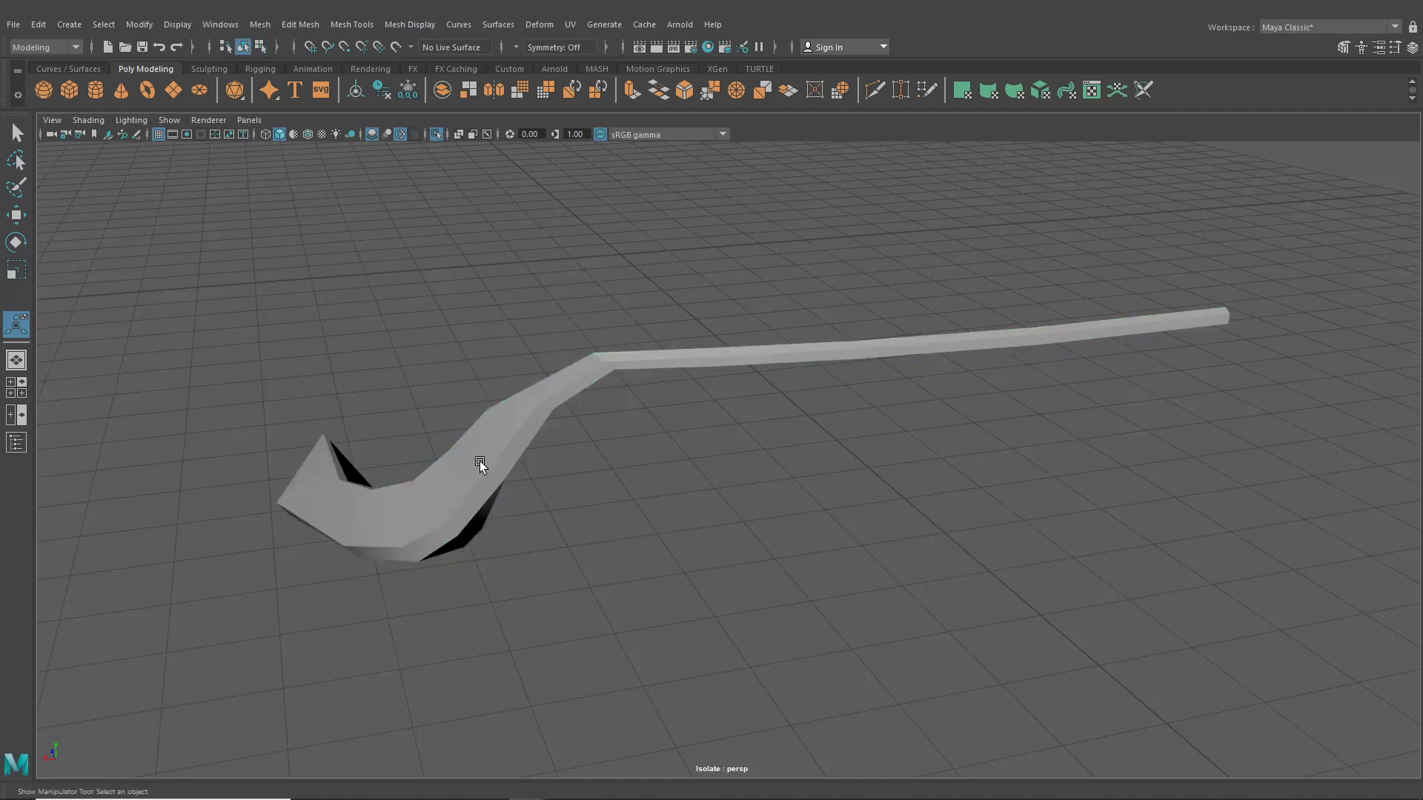
pyautogui.click(479, 461)
pyautogui.press('3')
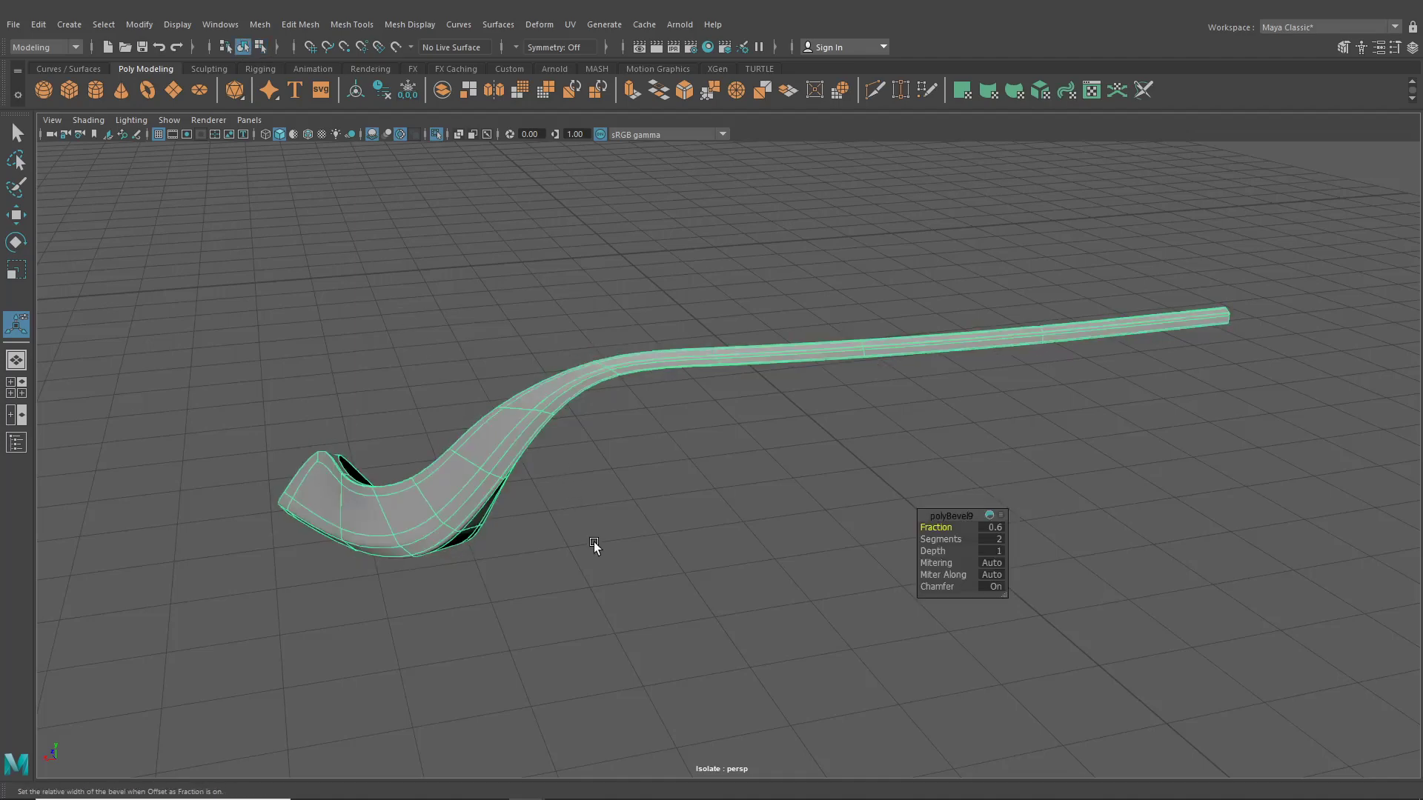
pyautogui.click(594, 541)
pyautogui.keyDown('alt'); pyautogui.moveTo(612, 528); pyautogui.dragTo(458, 183); pyautogui.keyUp('alt')
pyautogui.click(435, 134)
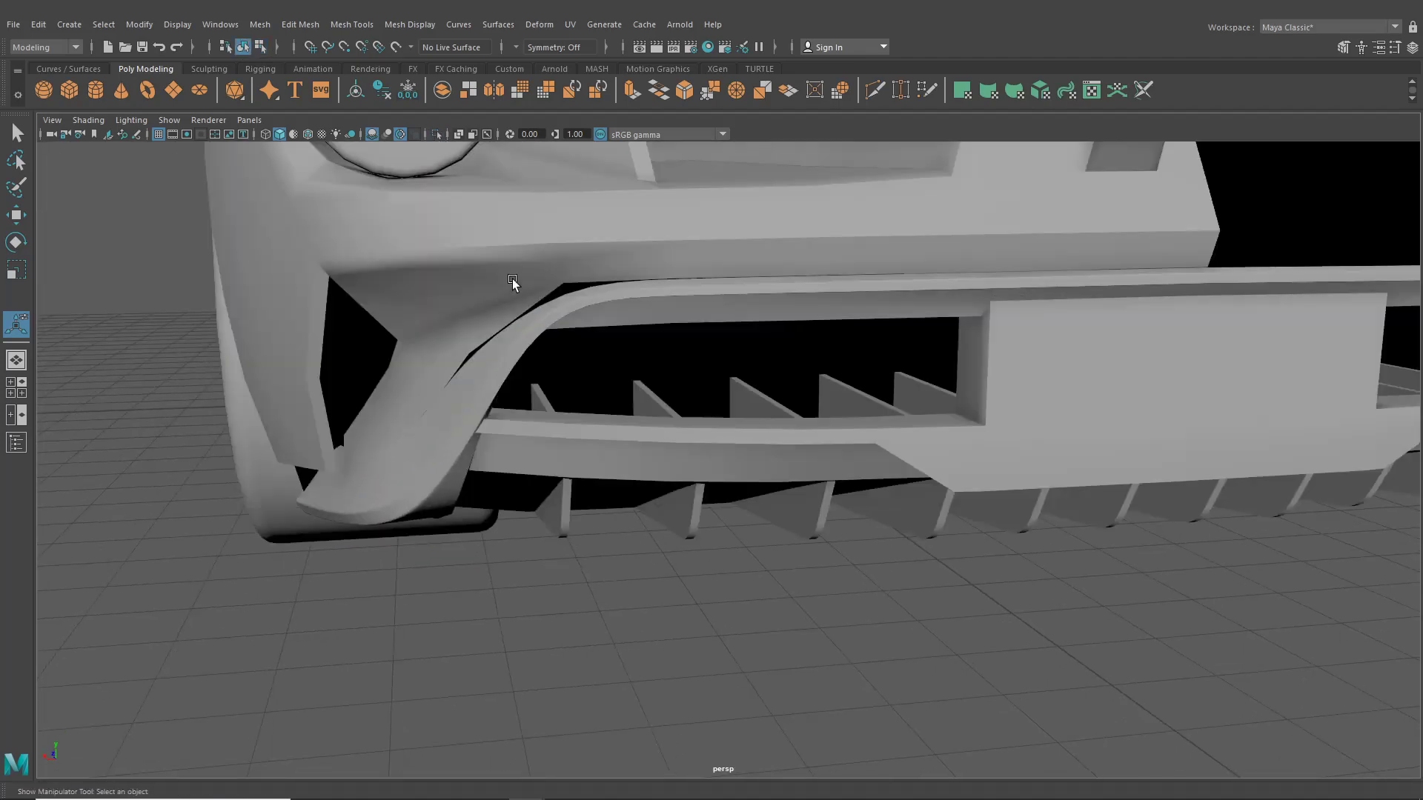
# - Preview the rear body panel smoothed, examine how the lip strip fits against it, and return the panel to unsmoothed display
pyautogui.keyDown('alt'); pyautogui.moveTo(513, 278); pyautogui.dragTo(602, 376); pyautogui.keyUp('alt')
pyautogui.click(604, 381)
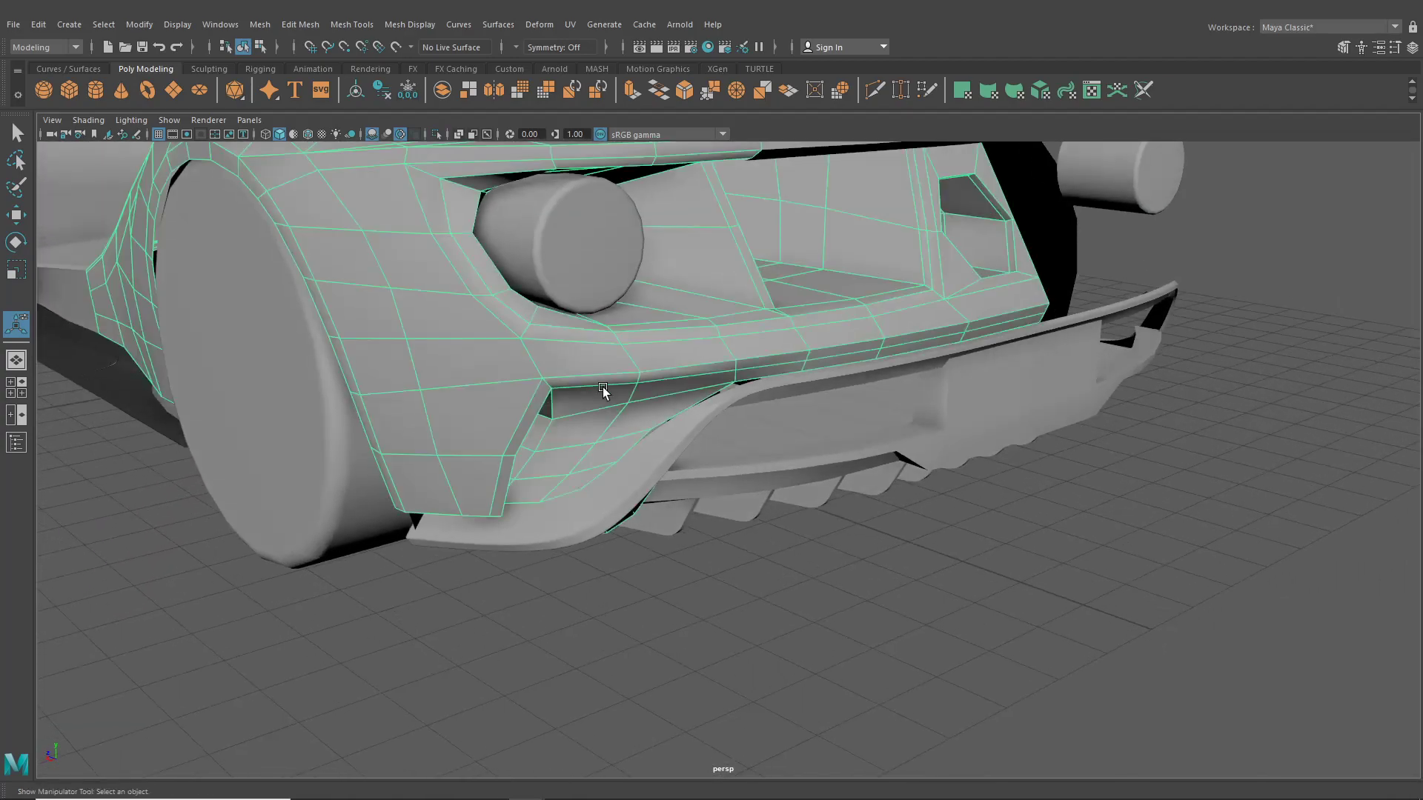
pyautogui.press('3')
pyautogui.click(732, 548)
pyautogui.scroll(4, 733, 550)
pyautogui.keyDown('alt'); pyautogui.moveTo(741, 543); pyautogui.dragTo(679, 540); pyautogui.keyUp('alt')
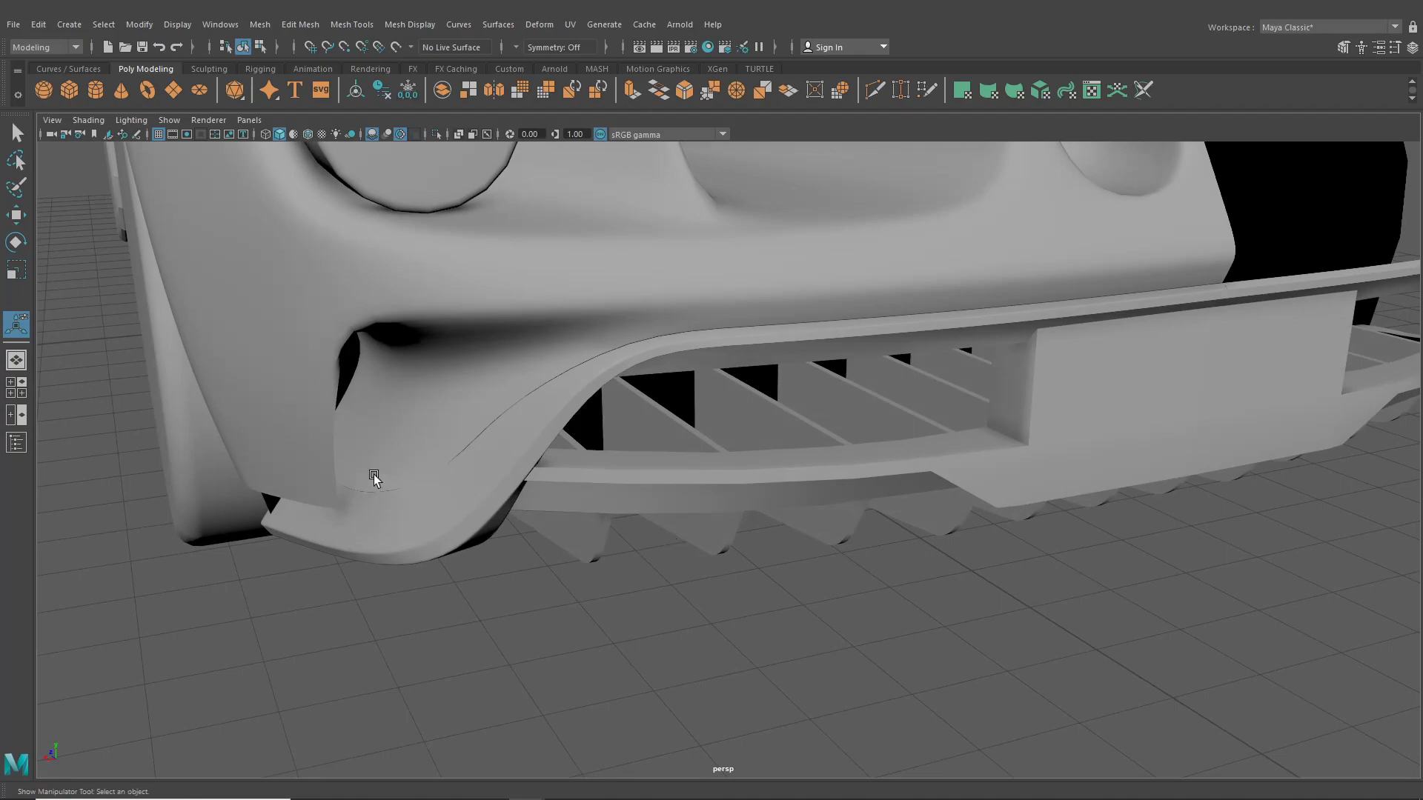
pyautogui.keyDown('alt'); pyautogui.moveTo(373, 474); pyautogui.dragTo(615, 340); pyautogui.keyUp('alt')
pyautogui.keyDown('alt'); pyautogui.moveTo(1147, 325); pyautogui.dragTo(898, 360); pyautogui.keyUp('alt')
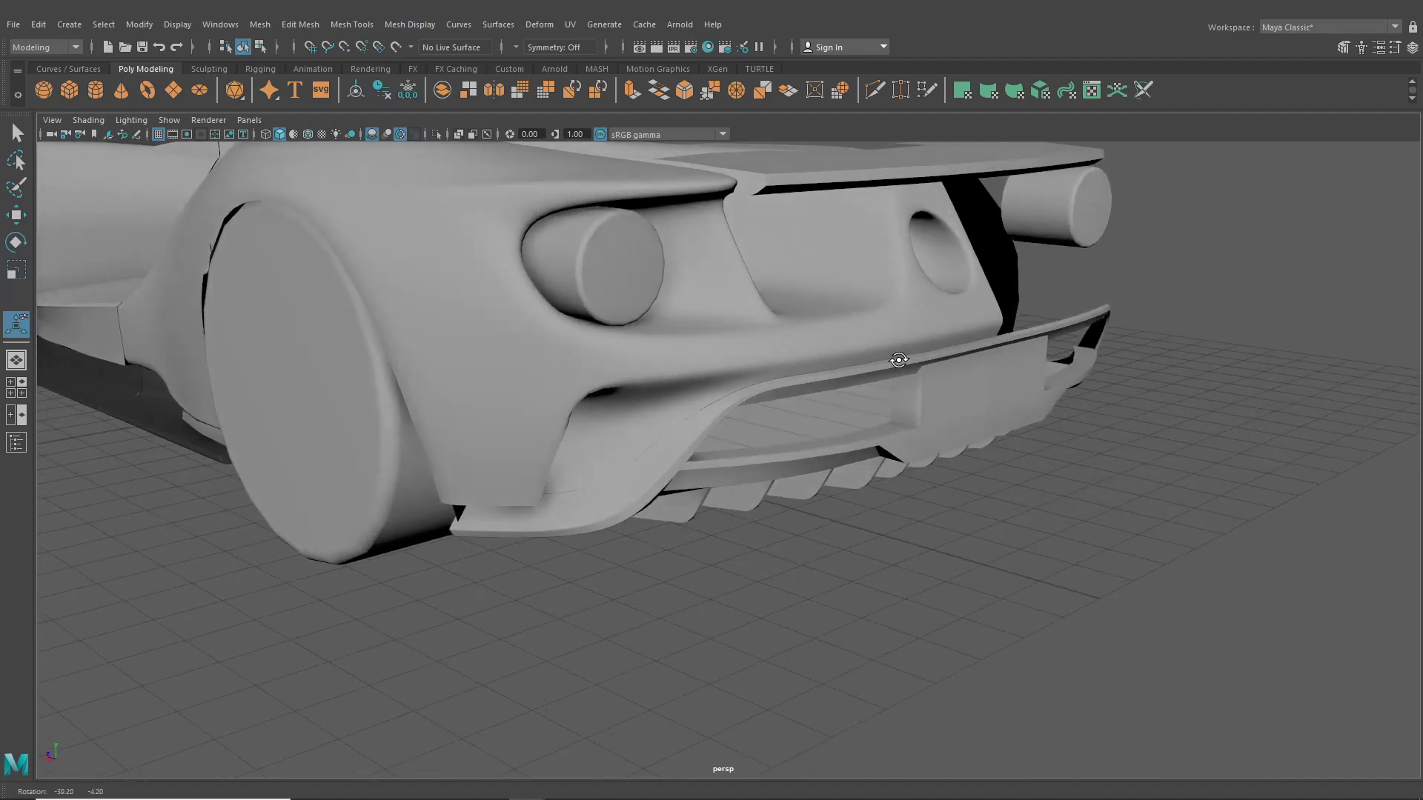
pyautogui.click(648, 386)
pyautogui.press('1')
pyautogui.keyDown('alt'); pyautogui.moveTo(657, 534); pyautogui.dragTo(551, 518); pyautogui.keyUp('alt')
# - Assign the GlossBlack material to the lip strip and its mirrored copy using the Hypershade
pyautogui.click(539, 477)
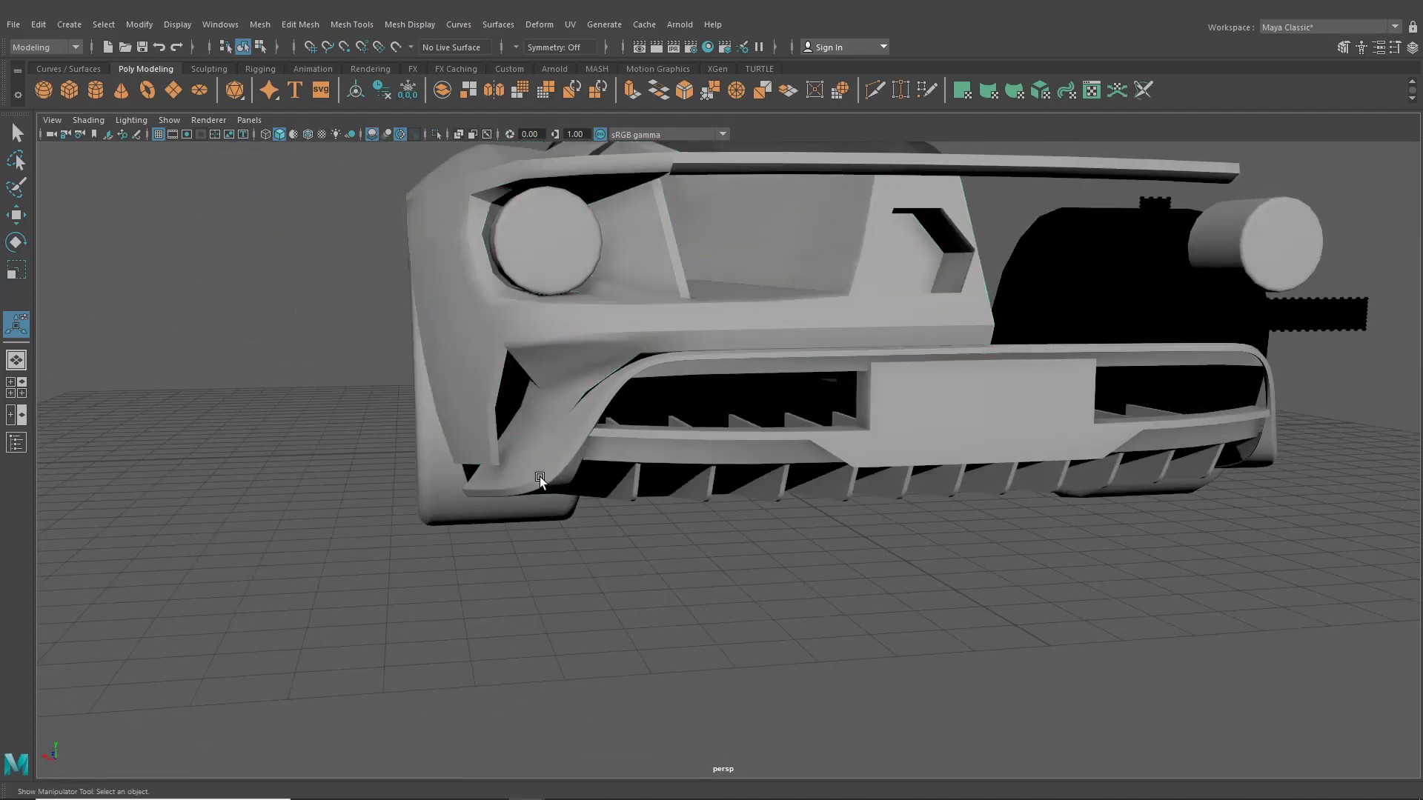
pyautogui.hotkey('ctrl', 'b')
pyautogui.click(707, 49)
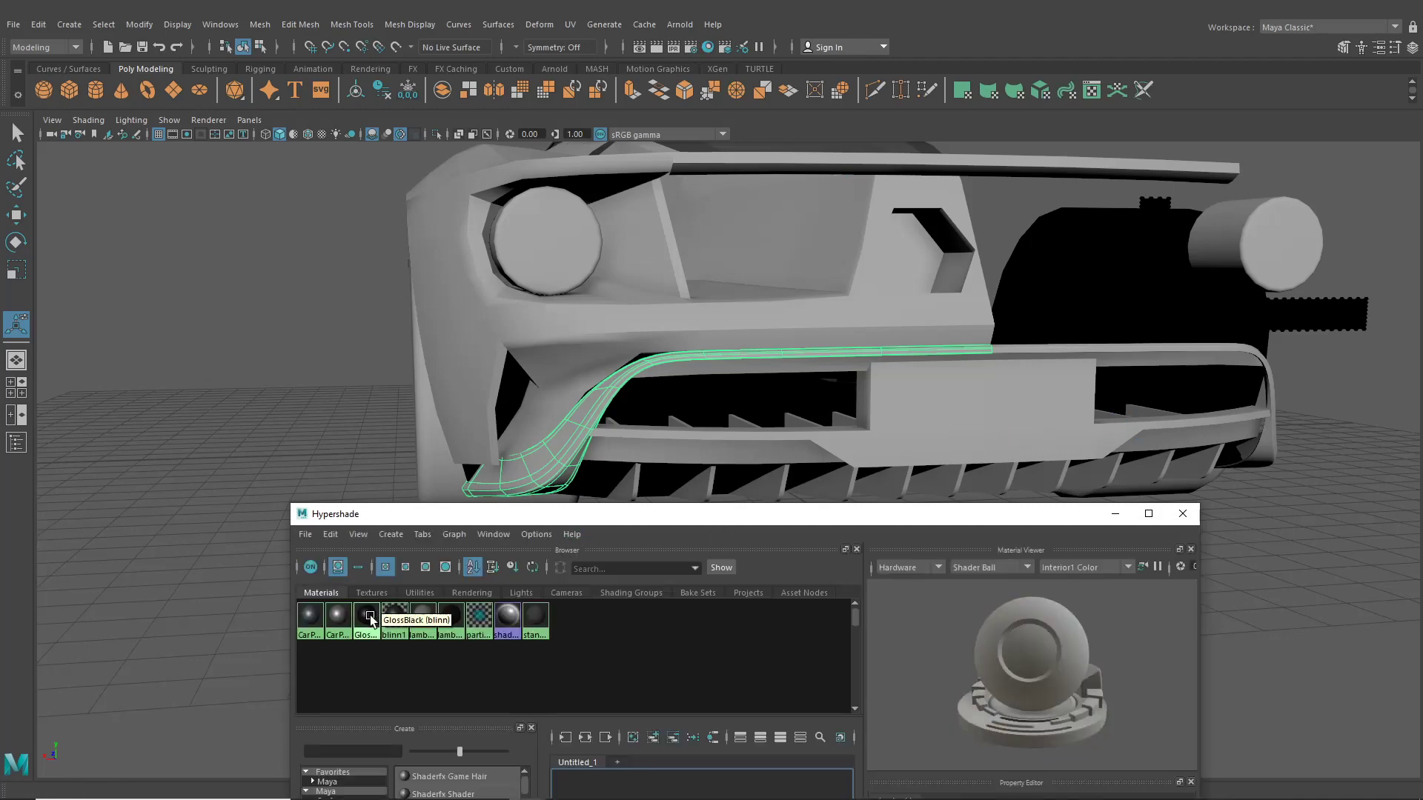
pyautogui.moveTo(367, 618); pyautogui.dragTo(539, 477, button='middle')
pyautogui.keyDown('alt'); pyautogui.moveTo(629, 413); pyautogui.dragTo(757, 437); pyautogui.keyUp('alt')
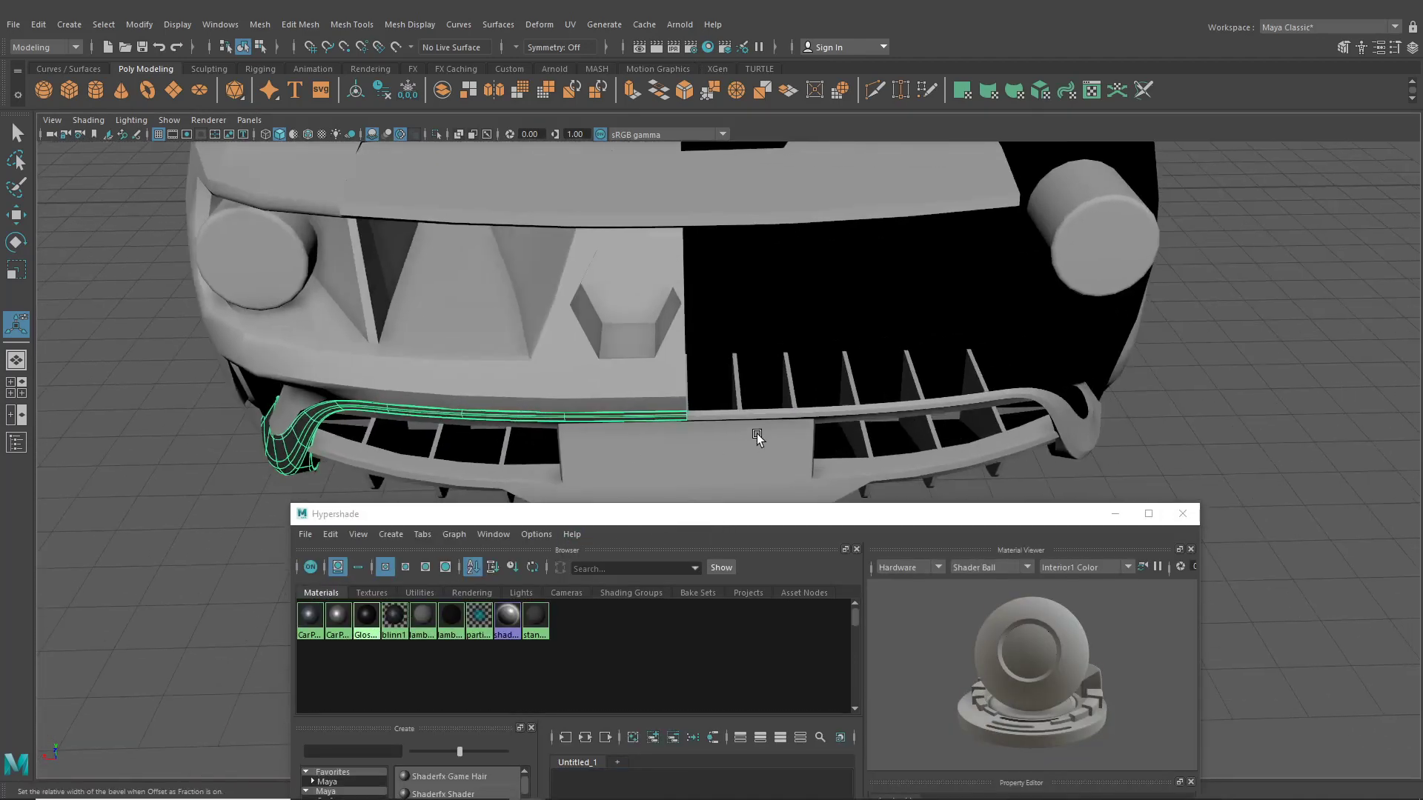
pyautogui.click(804, 412)
pyautogui.moveTo(366, 618); pyautogui.dragTo(811, 411, button='middle')
pyautogui.click(1212, 485)
# - Select all eleven diffuser fins beneath the rear bumper and combine them into a single mesh
pyautogui.keyDown('alt'); pyautogui.moveTo(937, 614); pyautogui.dragTo(604, 554); pyautogui.keyUp('alt')
pyautogui.scroll(5, 621, 435)
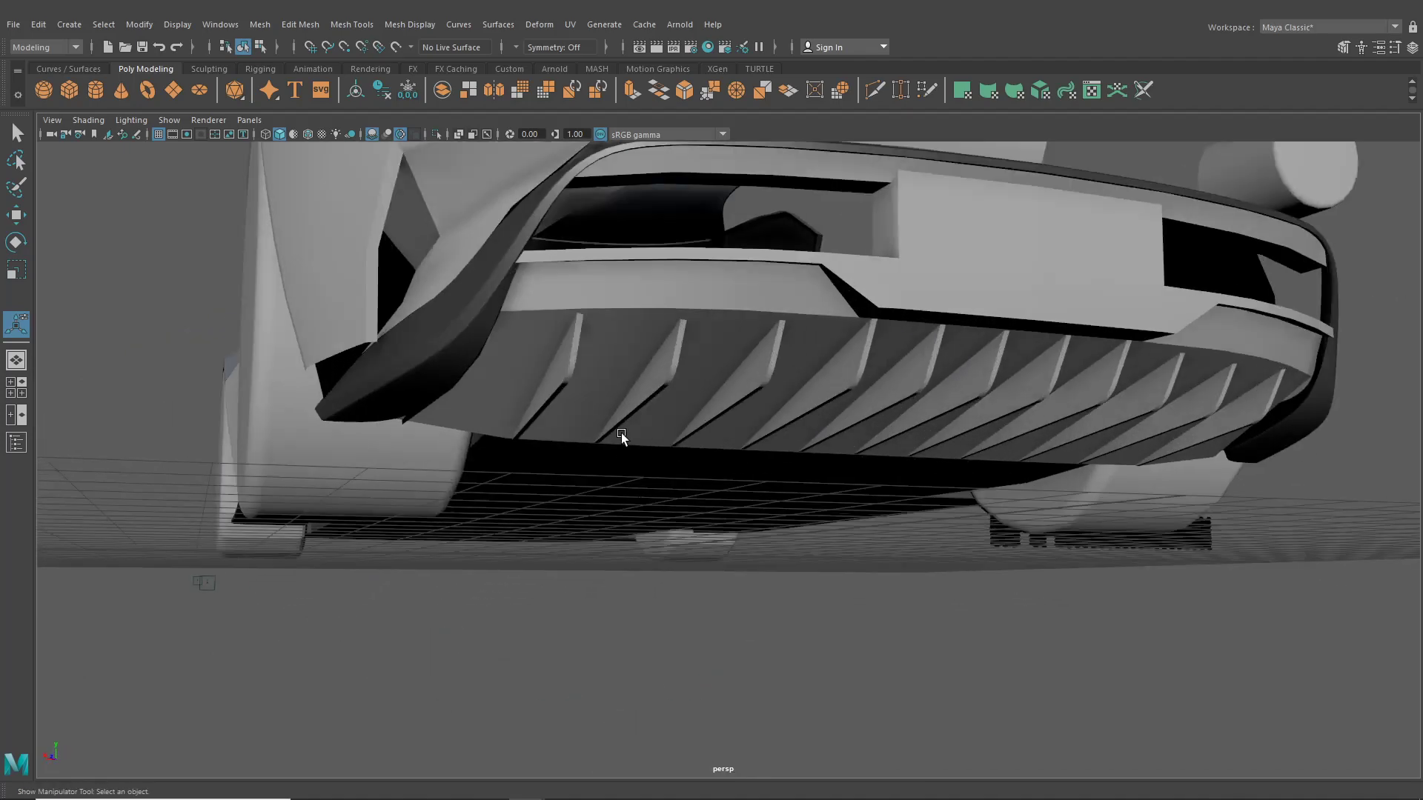
pyautogui.keyDown('alt'); pyautogui.moveTo(653, 486); pyautogui.dragTo(724, 552, button='middle'); pyautogui.keyUp('alt')
pyautogui.scroll(3, 724, 552)
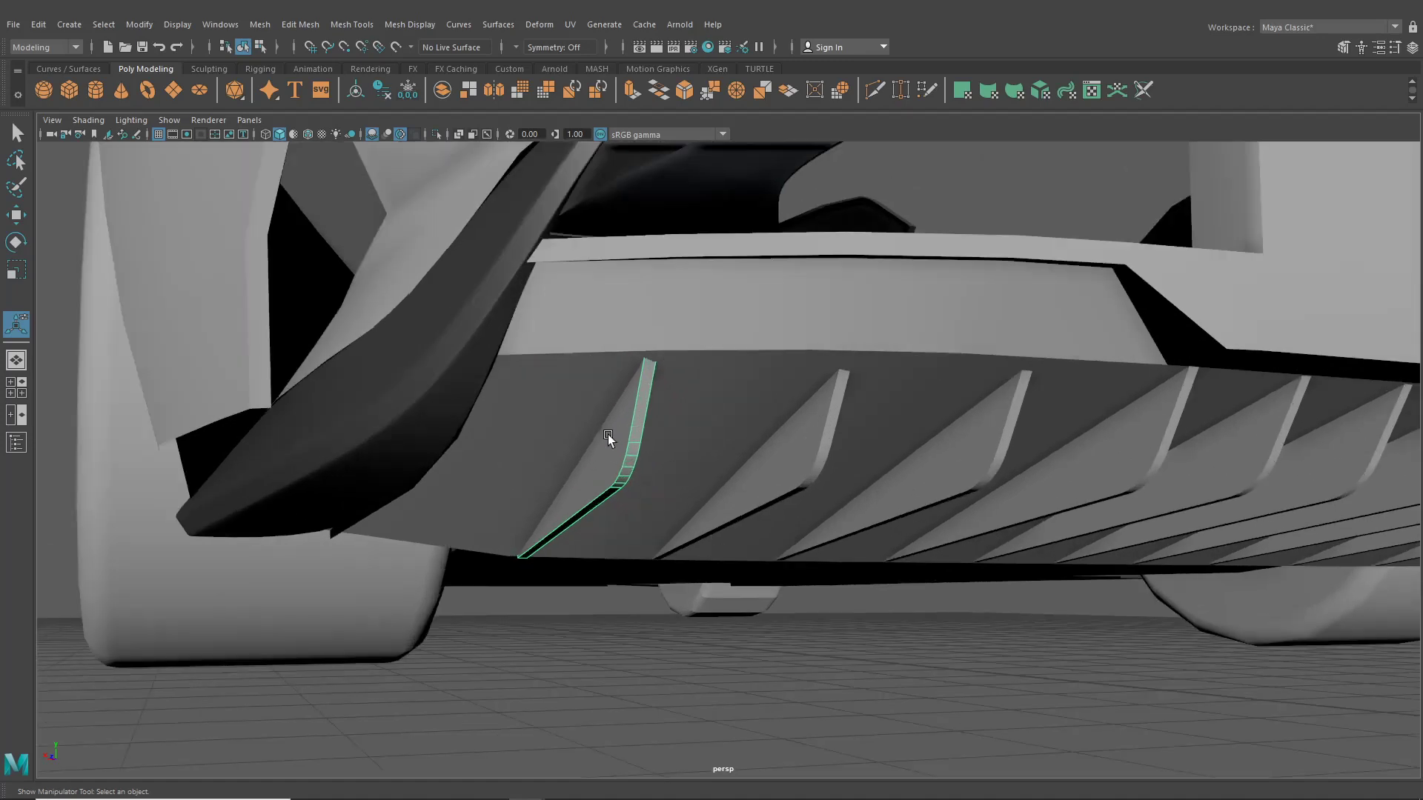
pyautogui.moveTo(615, 434); pyautogui.dragTo(617, 397, button='right')
pyautogui.moveTo(617, 343); pyautogui.dragTo(616, 339, button='right')
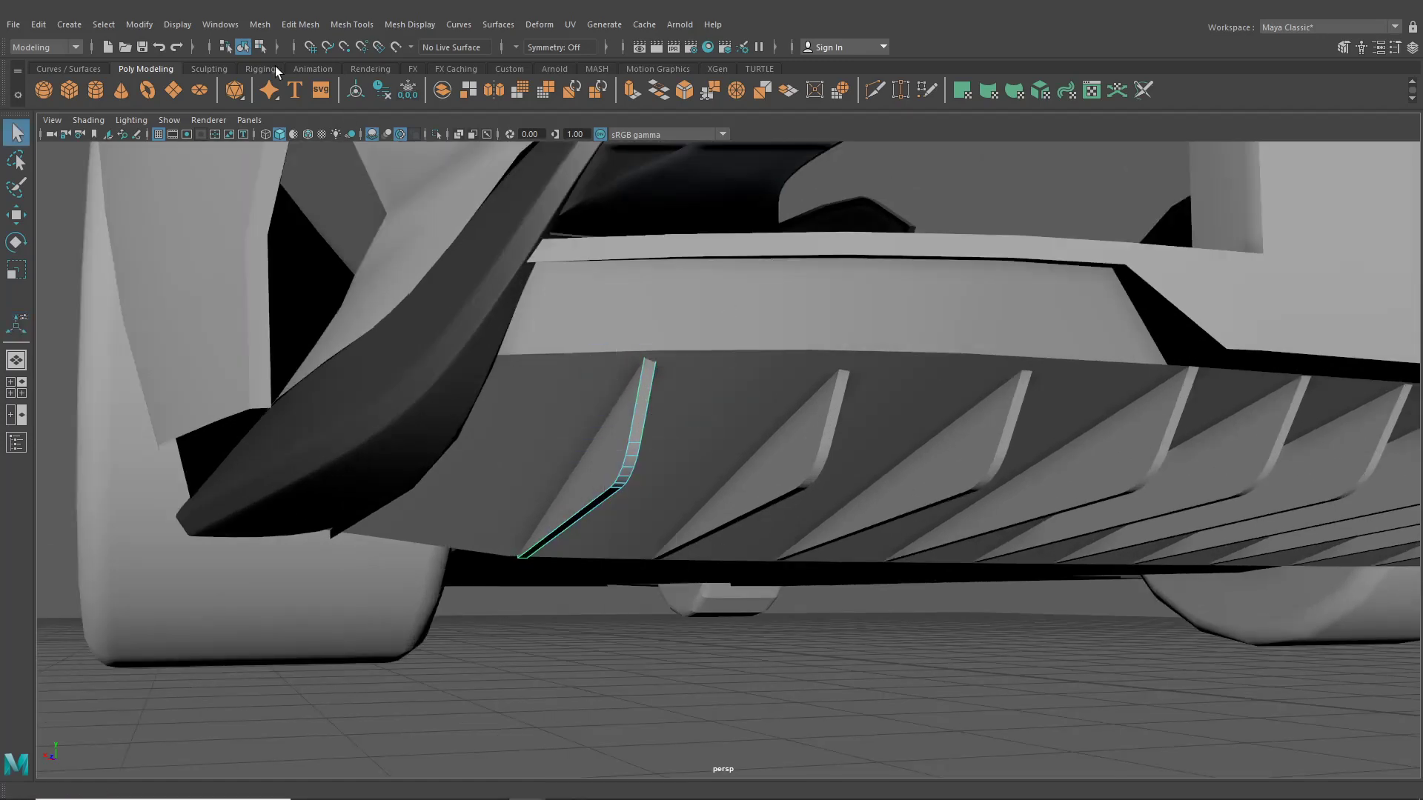
pyautogui.keyDown('shift'); pyautogui.click(775, 452); pyautogui.keyUp('shift')
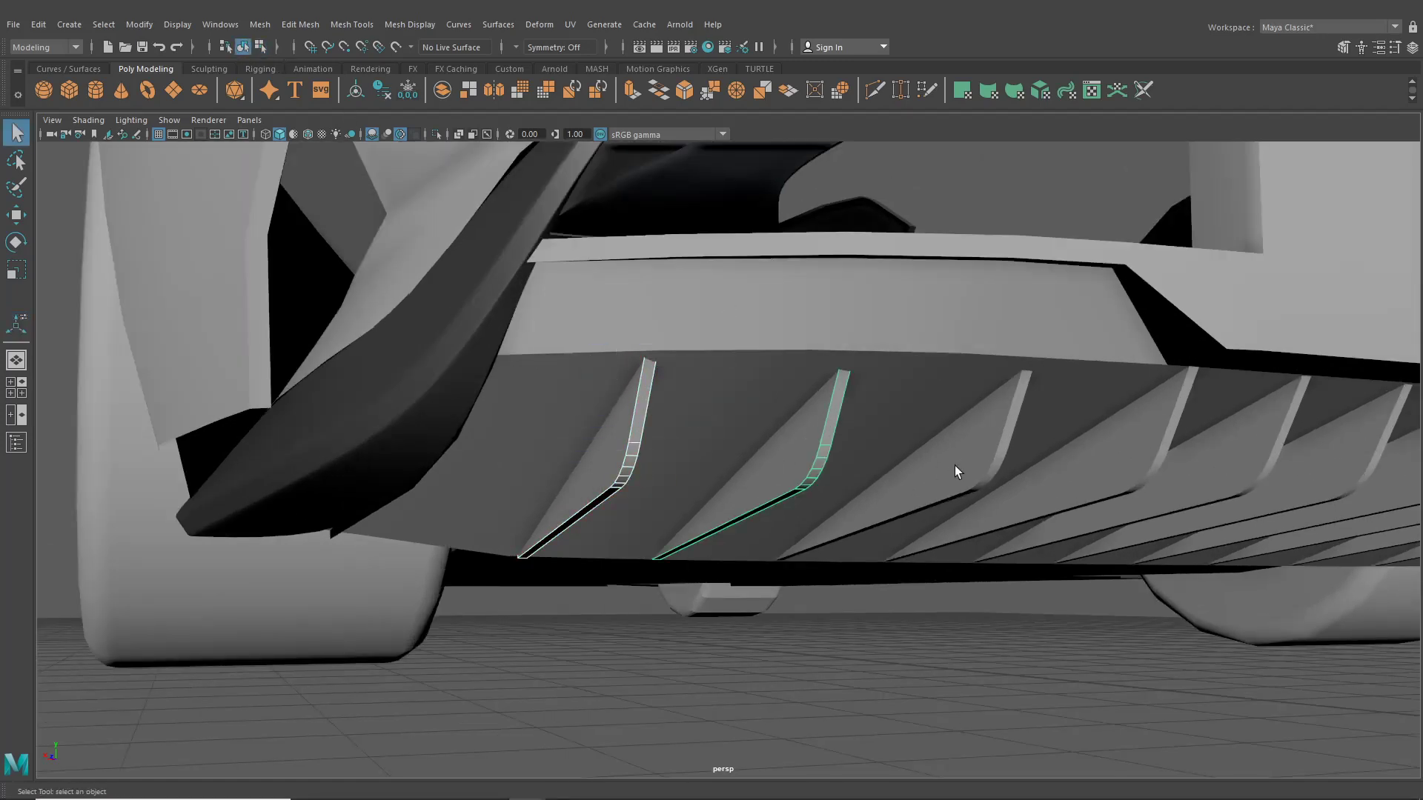
pyautogui.keyDown('shift'); pyautogui.click(954, 465); pyautogui.keyUp('shift')
pyautogui.keyDown('shift'); pyautogui.click(1098, 468); pyautogui.keyUp('shift')
pyautogui.keyDown('shift'); pyautogui.click(1199, 475); pyautogui.keyUp('shift')
pyautogui.scroll(-3, 1199, 475)
pyautogui.keyDown('alt'); pyautogui.moveTo(1199, 474); pyautogui.dragTo(819, 488, button='middle'); pyautogui.keyUp('alt')
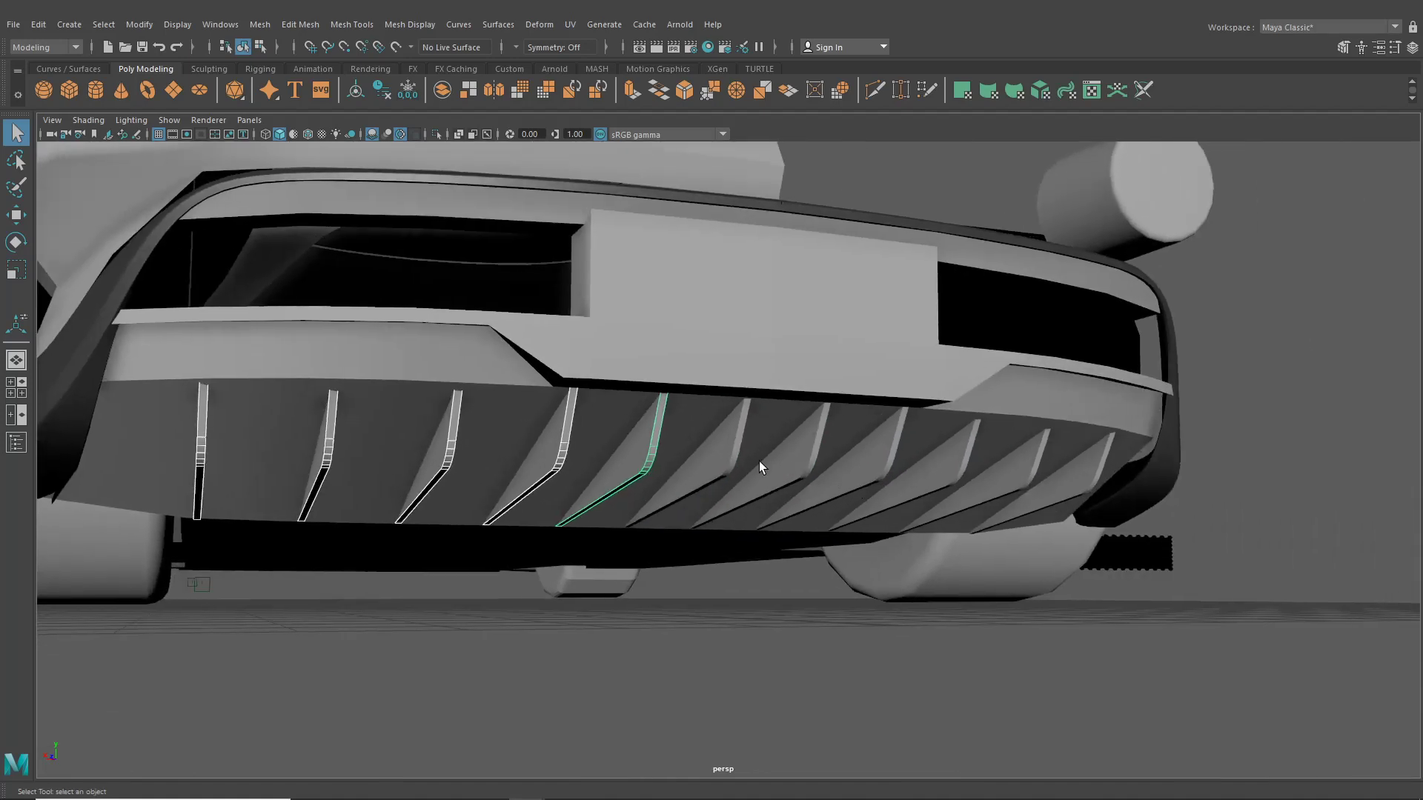
pyautogui.keyDown('shift'); pyautogui.click(704, 458); pyautogui.keyUp('shift')
pyautogui.keyDown('shift'); pyautogui.click(821, 458); pyautogui.keyUp('shift')
pyautogui.keyDown('shift'); pyautogui.click(893, 462); pyautogui.keyUp('shift')
pyautogui.keyDown('shift'); pyautogui.click(932, 471); pyautogui.keyUp('shift')
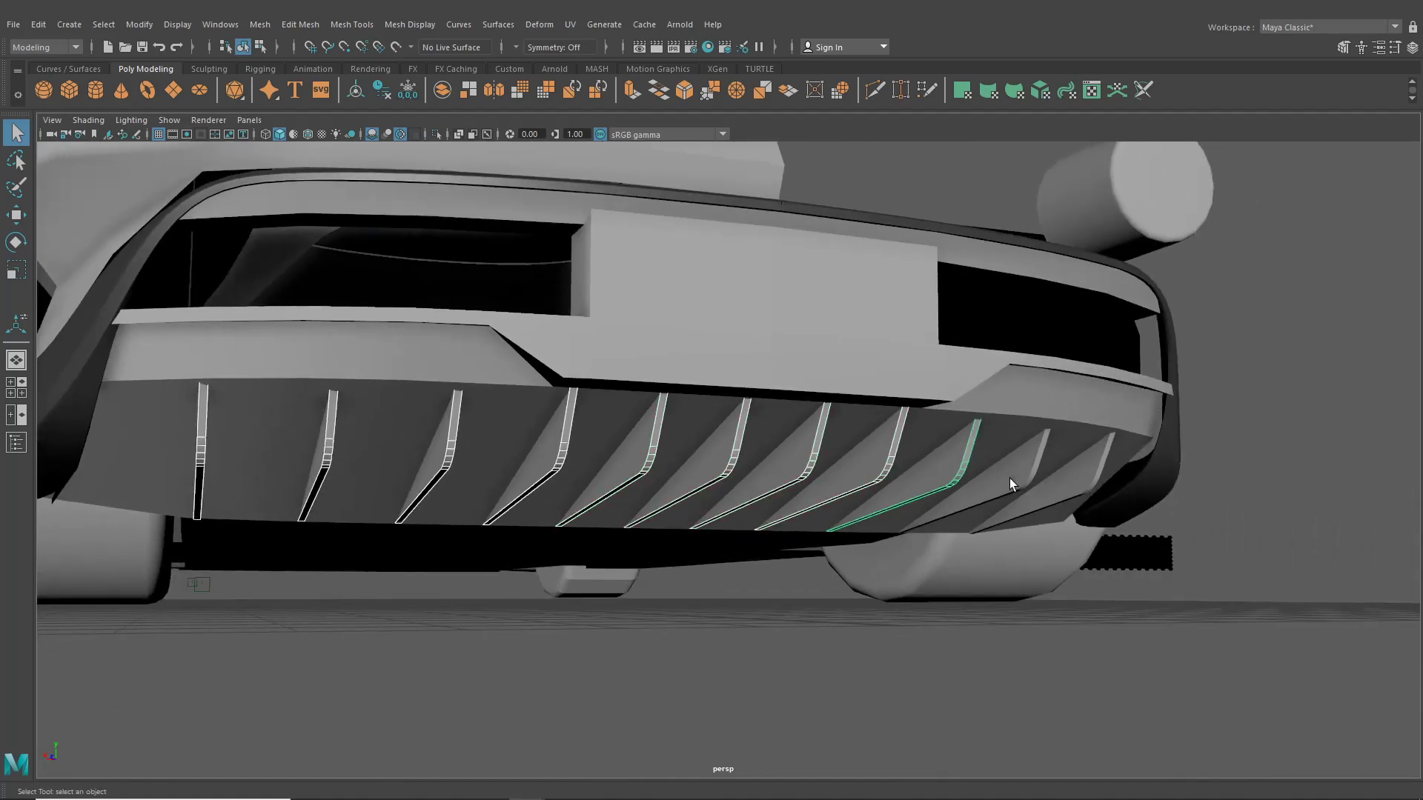
pyautogui.keyDown('shift'); pyautogui.click(1033, 480); pyautogui.keyUp('shift')
pyautogui.click(261, 24)
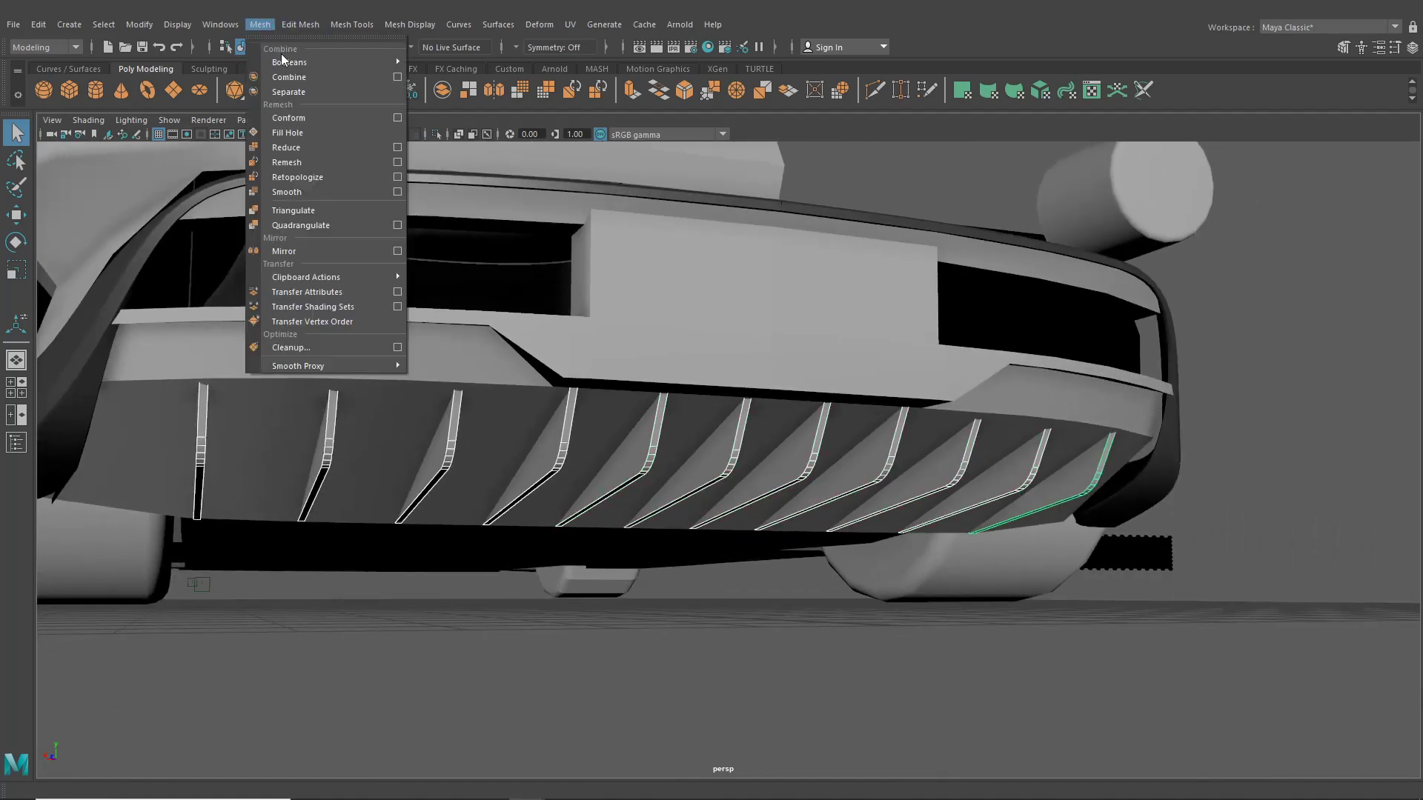
pyautogui.click(296, 80)
# - Start an edge selection on the combined fins with the long exposed edges of the outermost fin
pyautogui.keyDown('alt'); pyautogui.moveTo(392, 388); pyautogui.dragTo(537, 388, button='middle'); pyautogui.keyUp('alt')
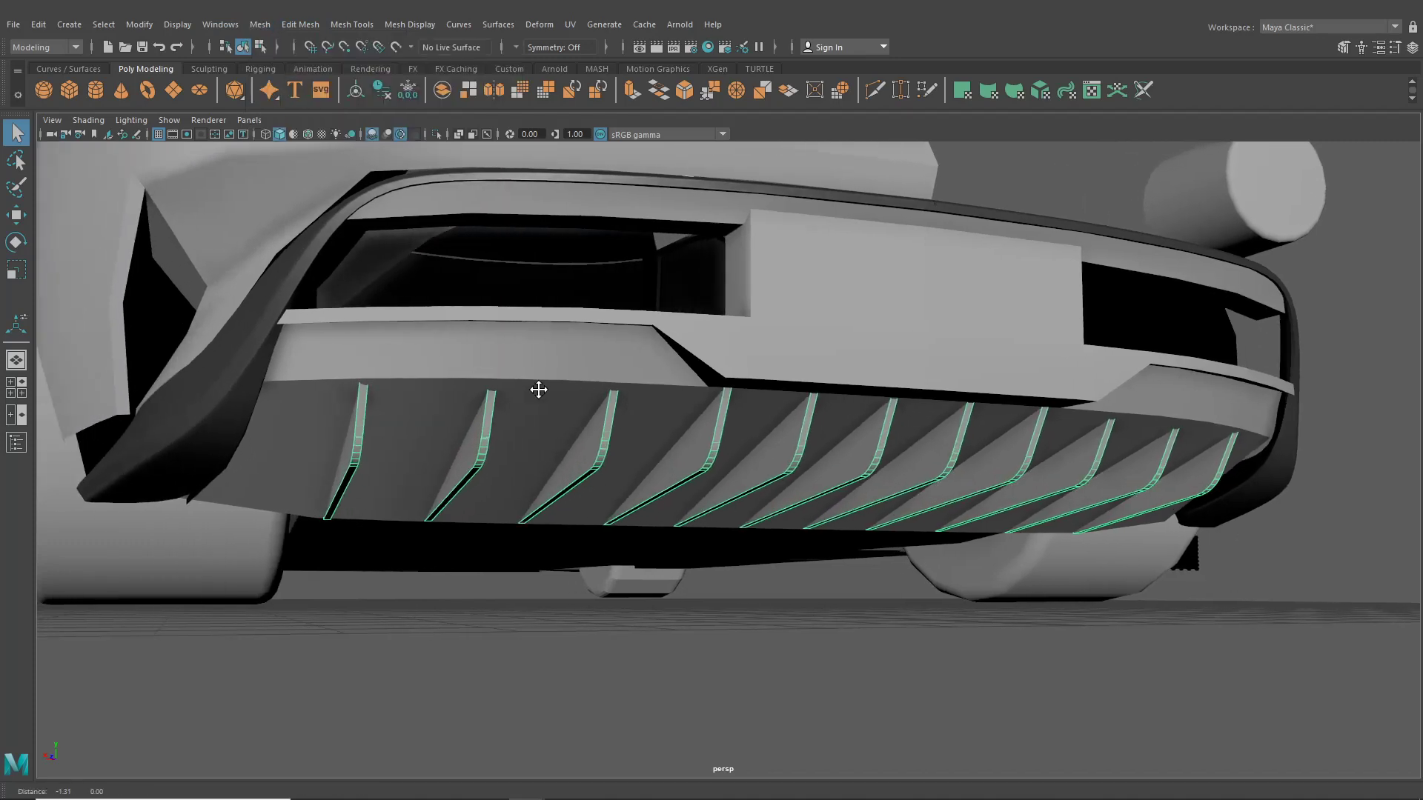
pyautogui.keyDown('alt'); pyautogui.moveTo(536, 388); pyautogui.dragTo(549, 405); pyautogui.keyUp('alt')
pyautogui.scroll(2, 550, 404)
pyautogui.keyDown('alt'); pyautogui.moveTo(549, 404); pyautogui.dragTo(750, 451, button='middle'); pyautogui.keyUp('alt')
pyautogui.scroll(2, 750, 450)
pyautogui.scroll(2, 750, 450)
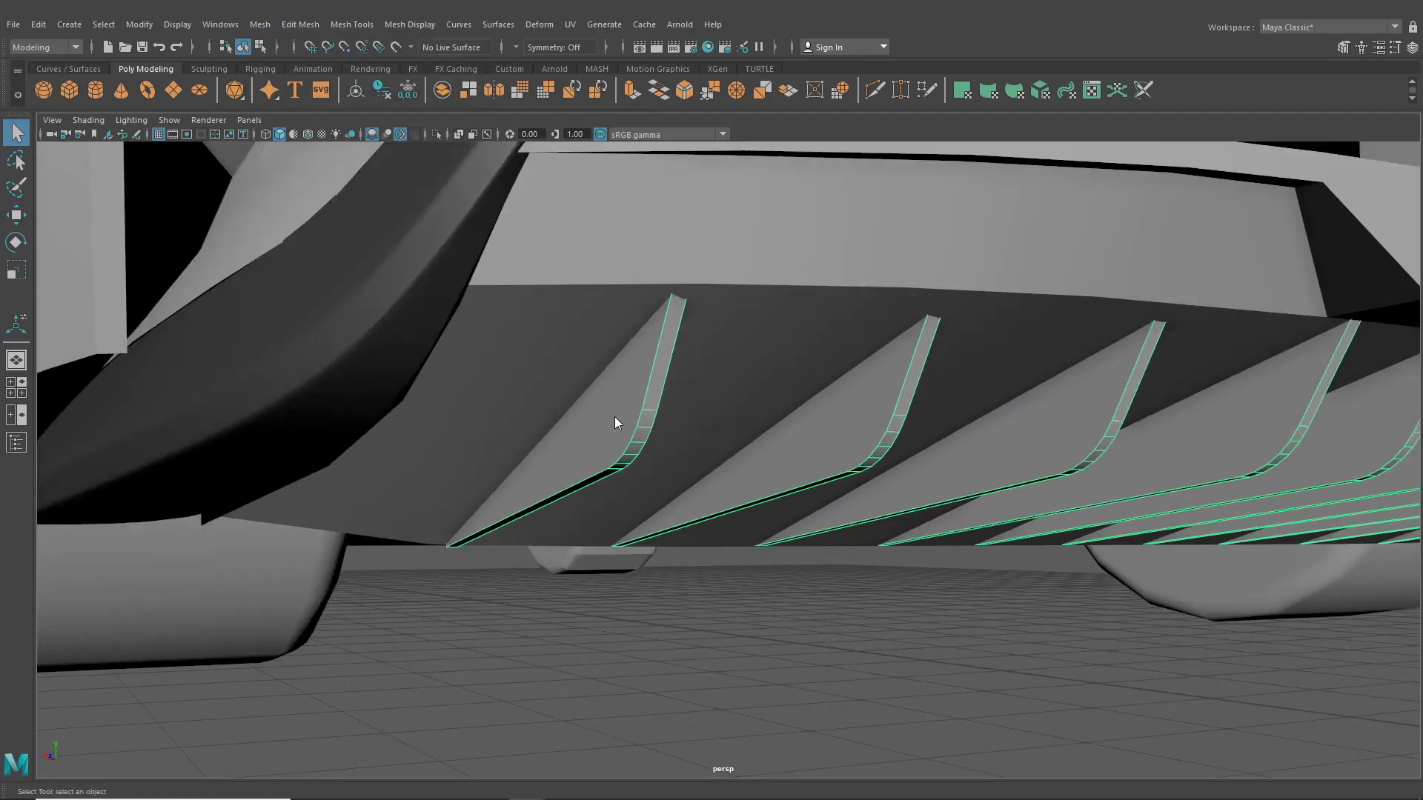
pyautogui.moveTo(613, 379); pyautogui.dragTo(608, 341, button='right')
pyautogui.keyDown('shift'); pyautogui.click(664, 376); pyautogui.keyUp('shift')
pyautogui.keyDown('shift'); pyautogui.click(639, 418); pyautogui.keyUp('shift')
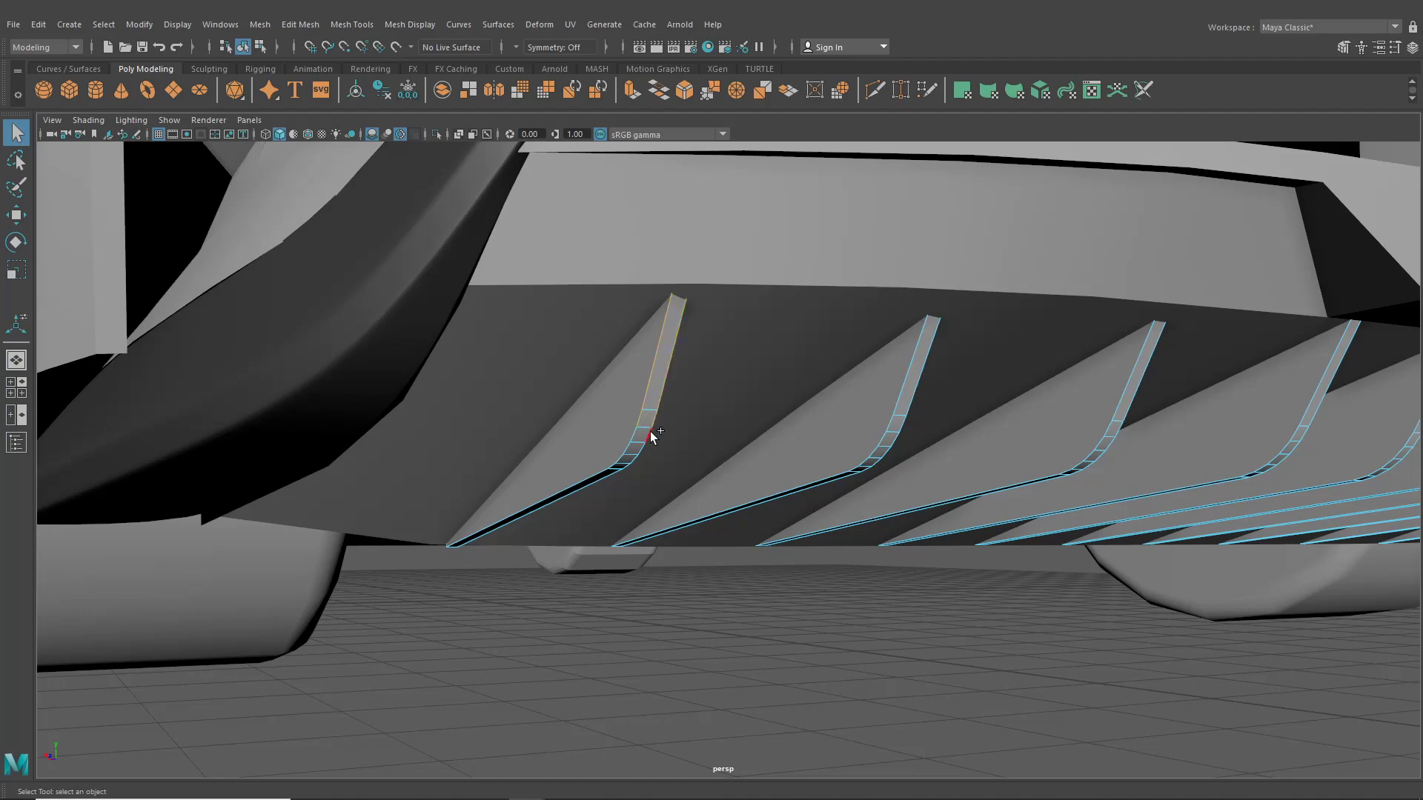
pyautogui.scroll(-5, 644, 447)
pyautogui.keyDown('alt'); pyautogui.moveTo(652, 493); pyautogui.dragTo(615, 518); pyautogui.keyUp('alt')
# - Show the four-view layout, set the front view to the back1 orthographic camera, and maximize that view on the fins
pyautogui.click(22, 403)
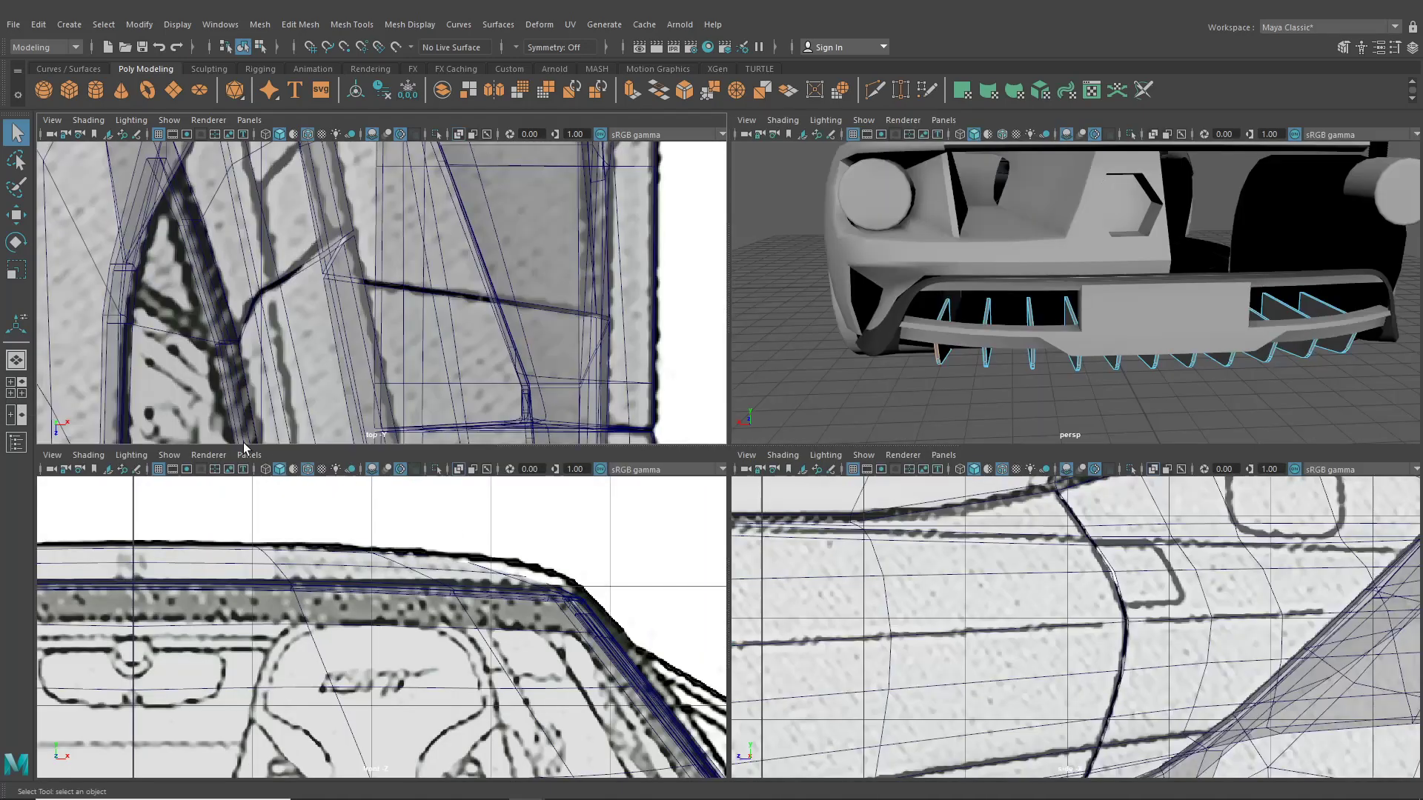
pyautogui.click(247, 454)
pyautogui.moveTo(312, 506)
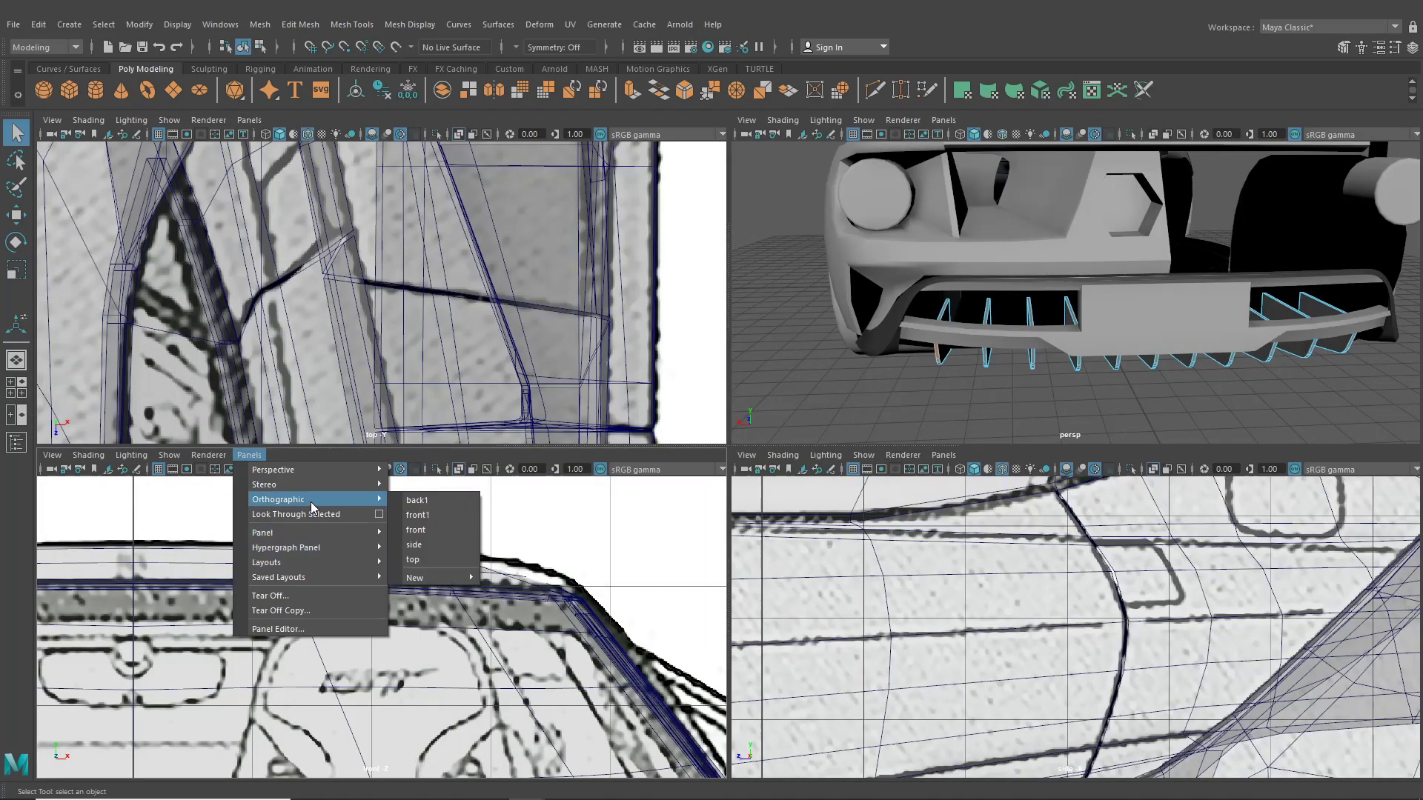
pyautogui.click(429, 504)
pyautogui.scroll(5, 445, 592)
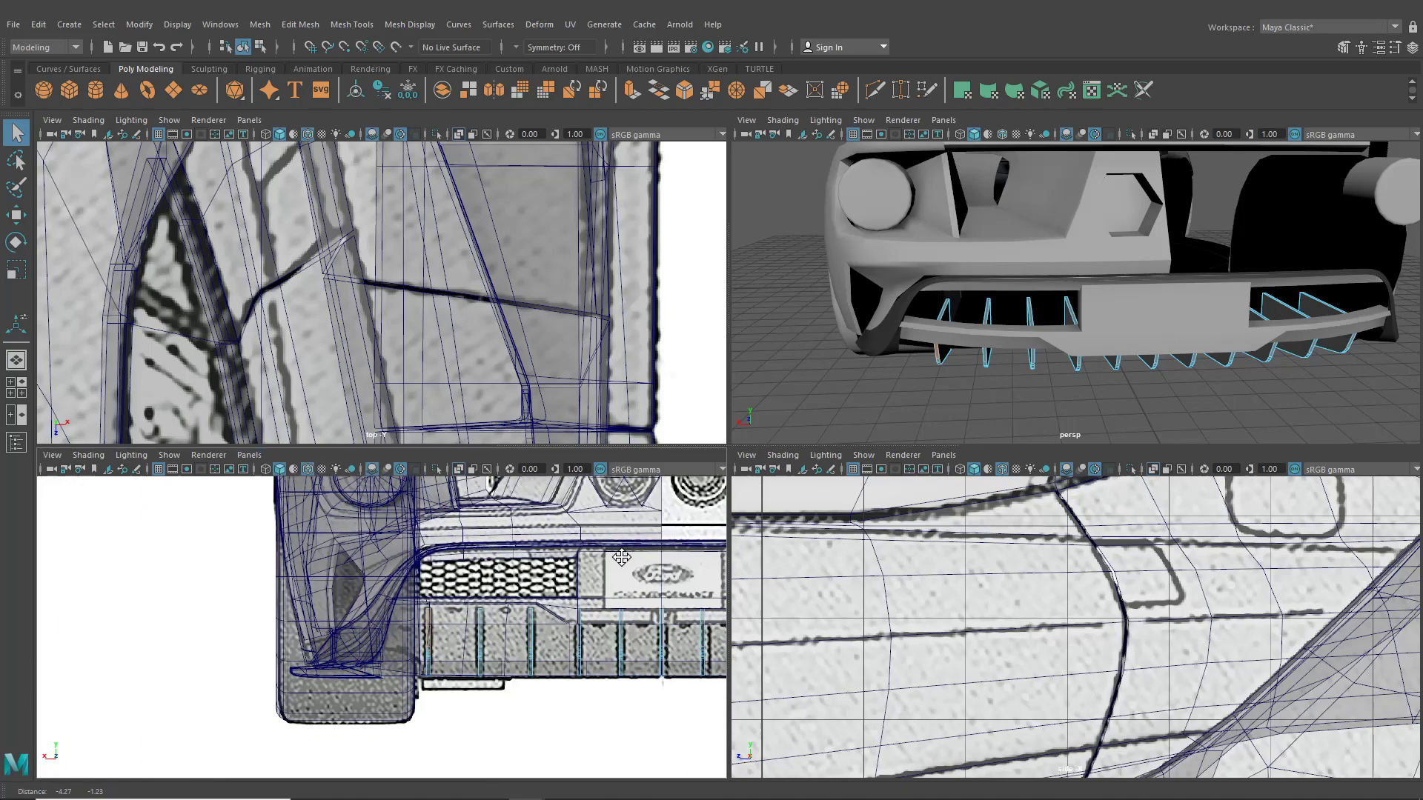
pyautogui.scroll(4, 470, 671)
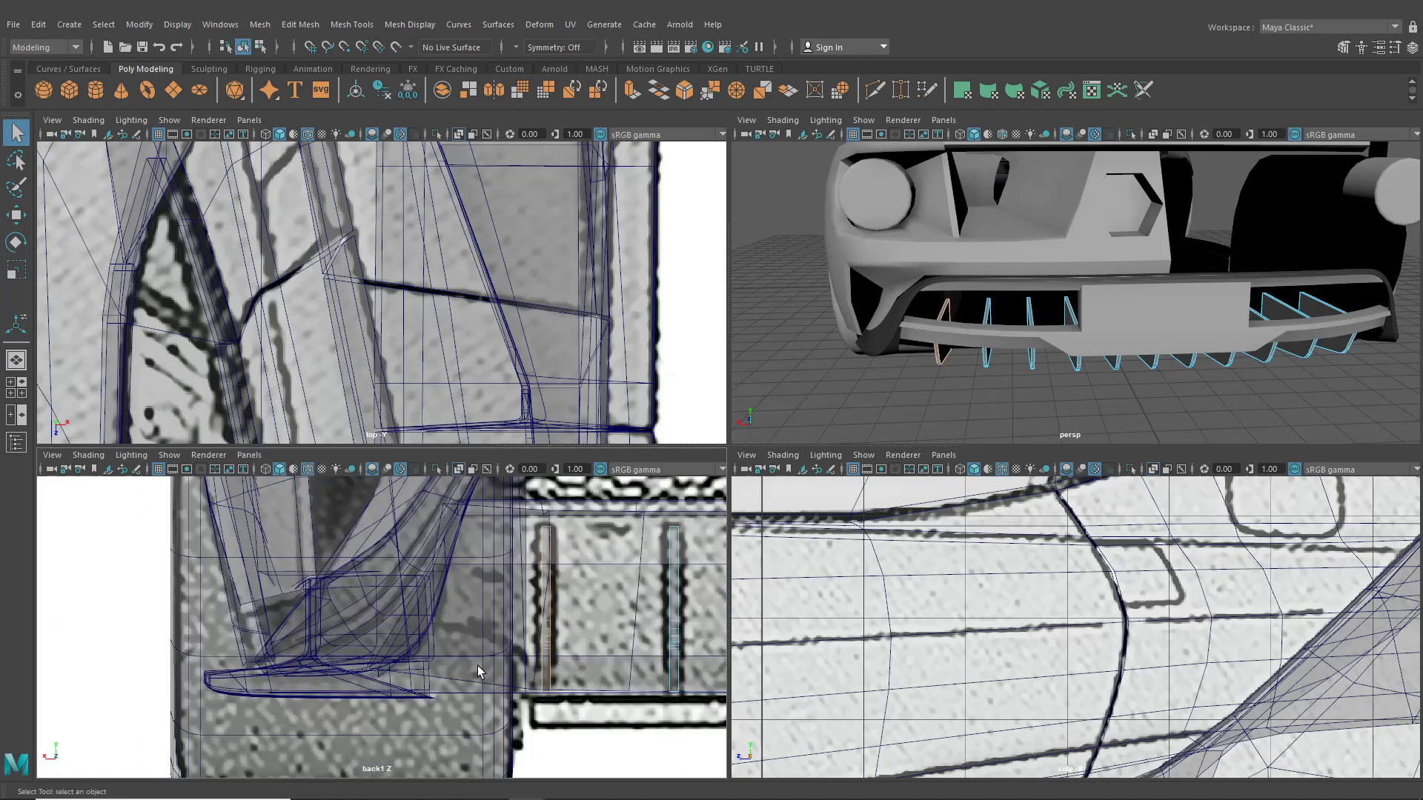
pyautogui.press('space')
# - Add the lengthwise edges of all the remaining fins to the selection in the back view, leaving out their short cross edges
pyautogui.keyDown('alt'); pyautogui.moveTo(886, 505); pyautogui.dragTo(549, 511, button='middle'); pyautogui.keyUp('alt')
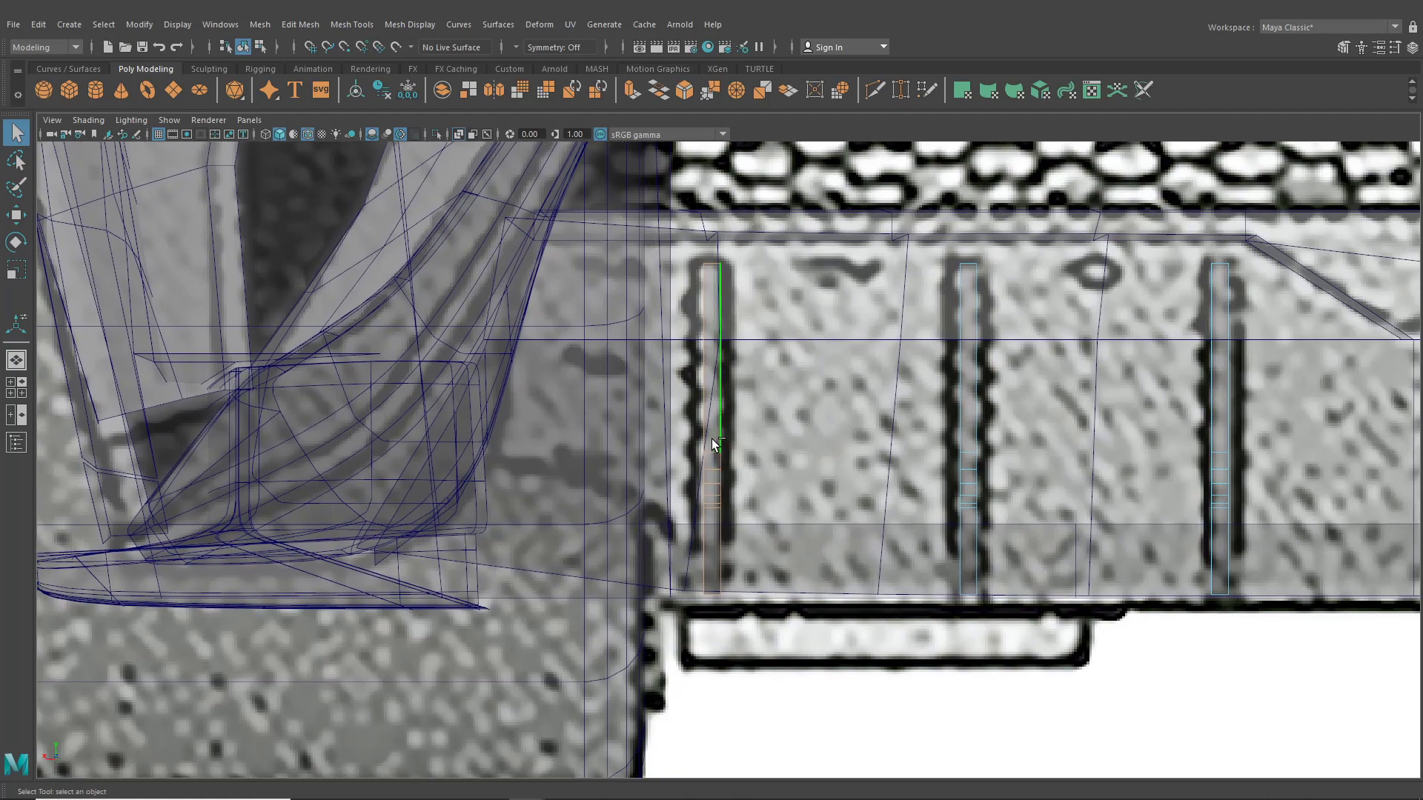
pyautogui.moveTo(714, 523)
pyautogui.keyDown('alt'); pyautogui.mouseDown(button='middle')
pyautogui.moveTo(801, 529)
pyautogui.moveTo(697, 535)
pyautogui.mouseUp(button='middle'); pyautogui.keyUp('alt')
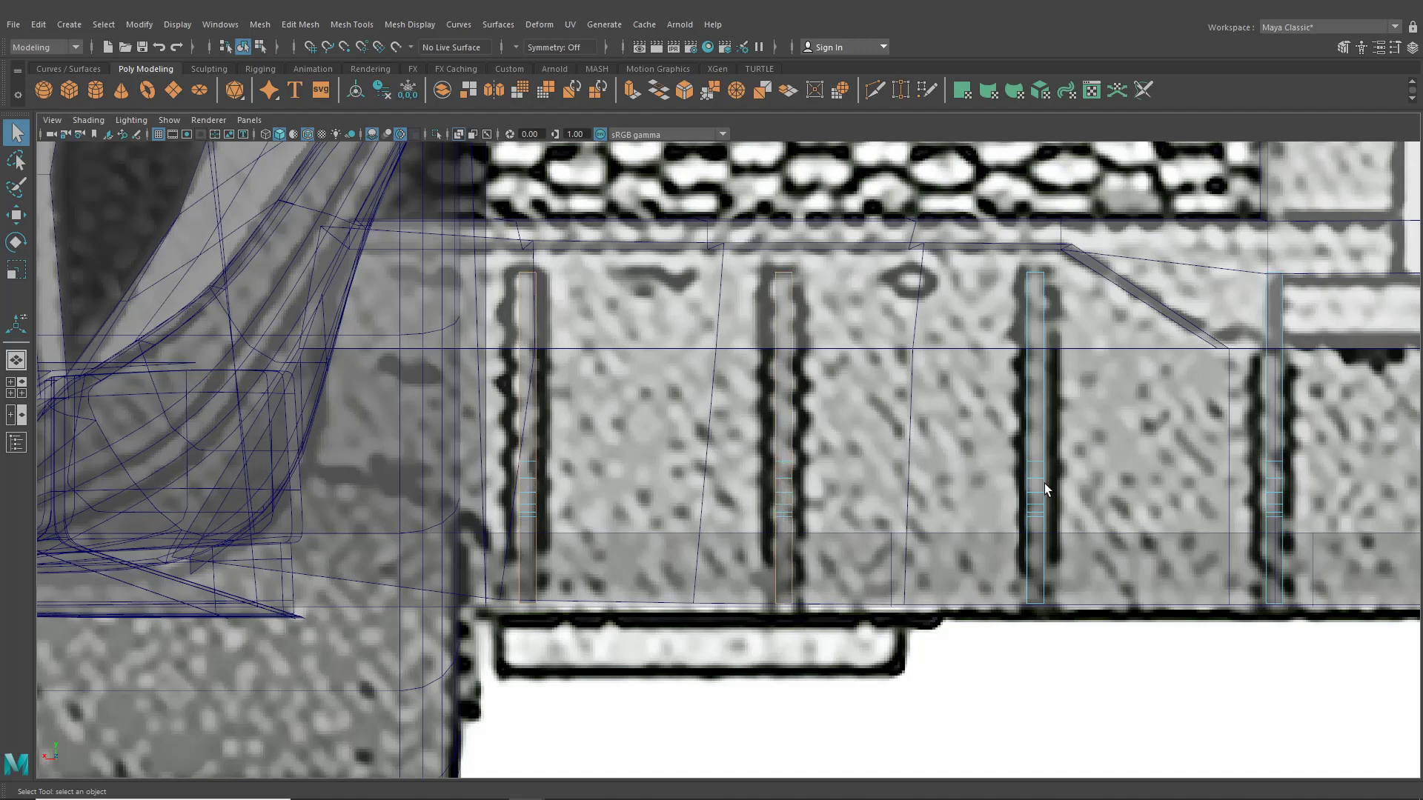
pyautogui.keyDown('alt'); pyautogui.moveTo(1043, 483); pyautogui.dragTo(879, 501, button='middle'); pyautogui.keyUp('alt')
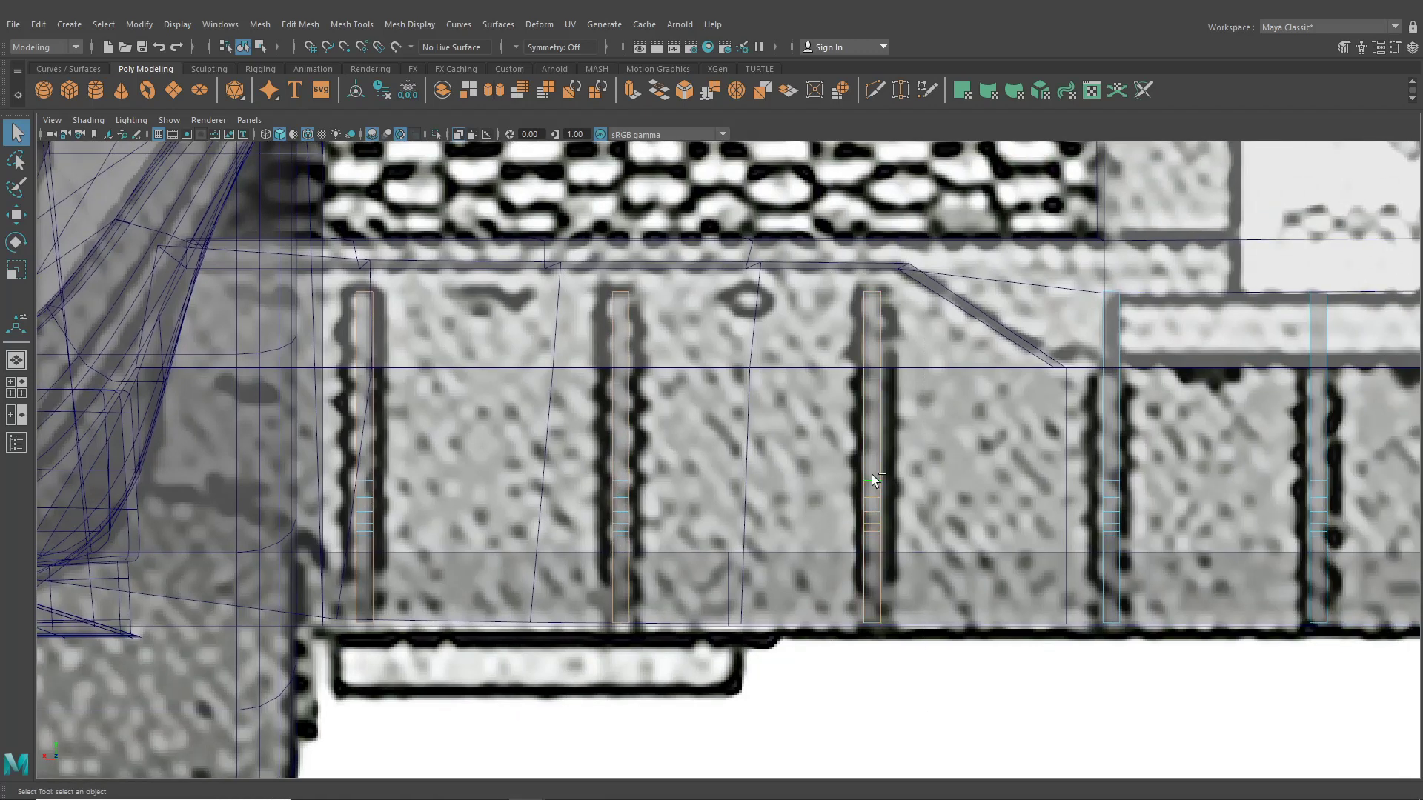
pyautogui.keyDown('ctrl'); pyautogui.moveTo(873, 542); pyautogui.dragTo(874, 547); pyautogui.keyUp('ctrl')
pyautogui.keyDown('alt'); pyautogui.moveTo(1042, 557); pyautogui.dragTo(786, 564, button='middle'); pyautogui.keyUp('alt')
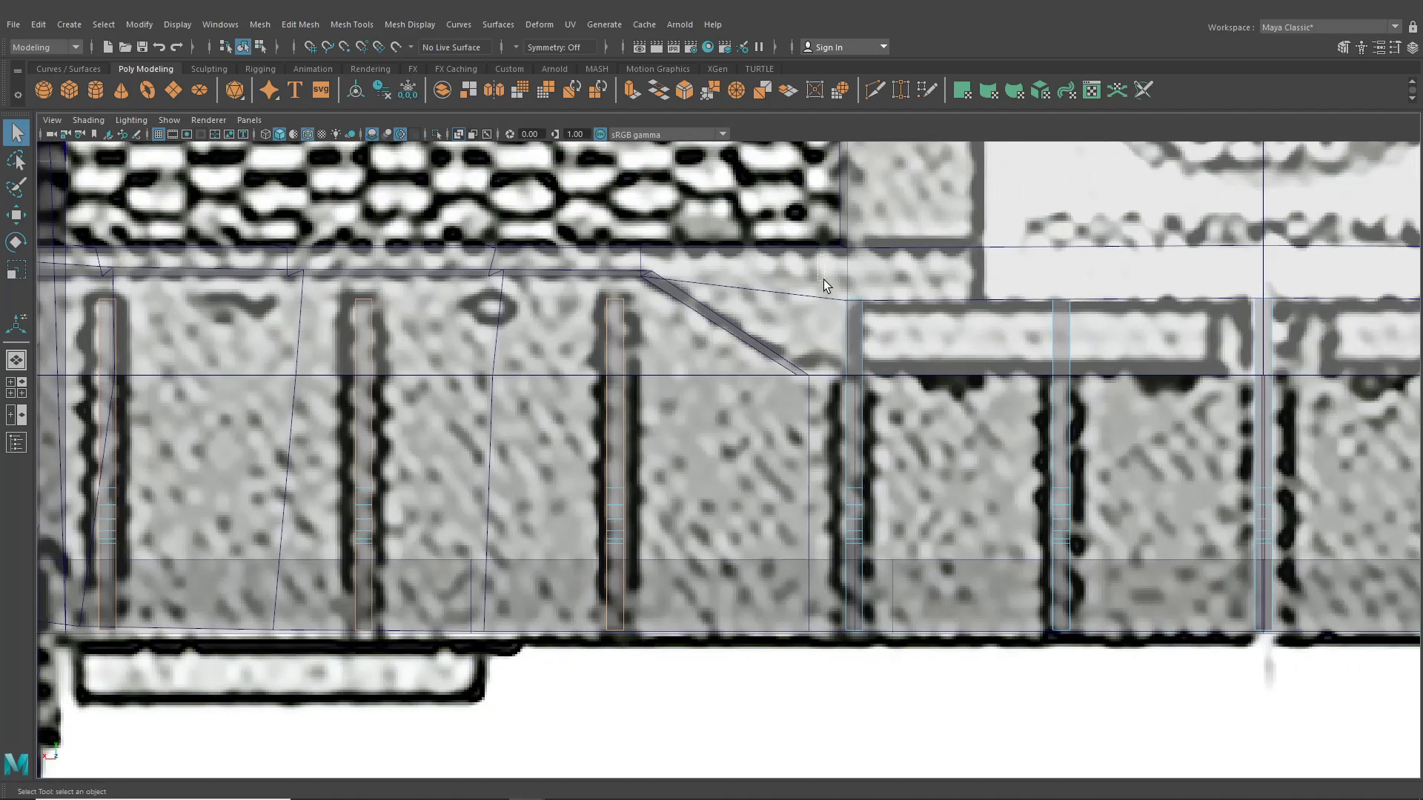
pyautogui.keyDown('ctrl'); pyautogui.moveTo(850, 475); pyautogui.dragTo(853, 577); pyautogui.keyUp('ctrl')
pyautogui.keyDown('alt'); pyautogui.moveTo(960, 577); pyautogui.dragTo(661, 577, button='middle'); pyautogui.keyUp('alt')
pyautogui.keyDown('ctrl'); pyautogui.moveTo(824, 664); pyautogui.dragTo(829, 665); pyautogui.keyUp('ctrl')
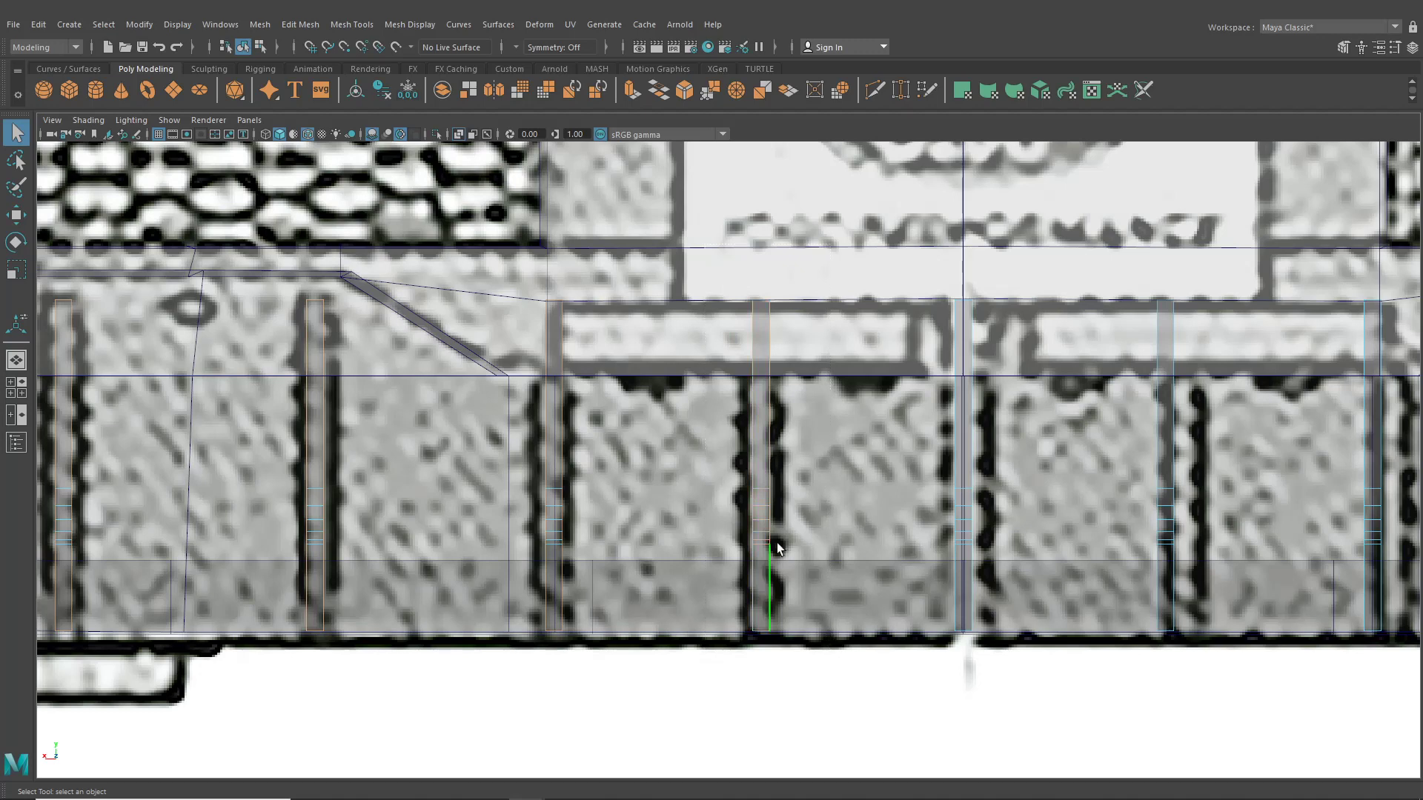
pyautogui.keyDown('alt'); pyautogui.moveTo(914, 575); pyautogui.dragTo(789, 609, button='middle'); pyautogui.keyUp('alt')
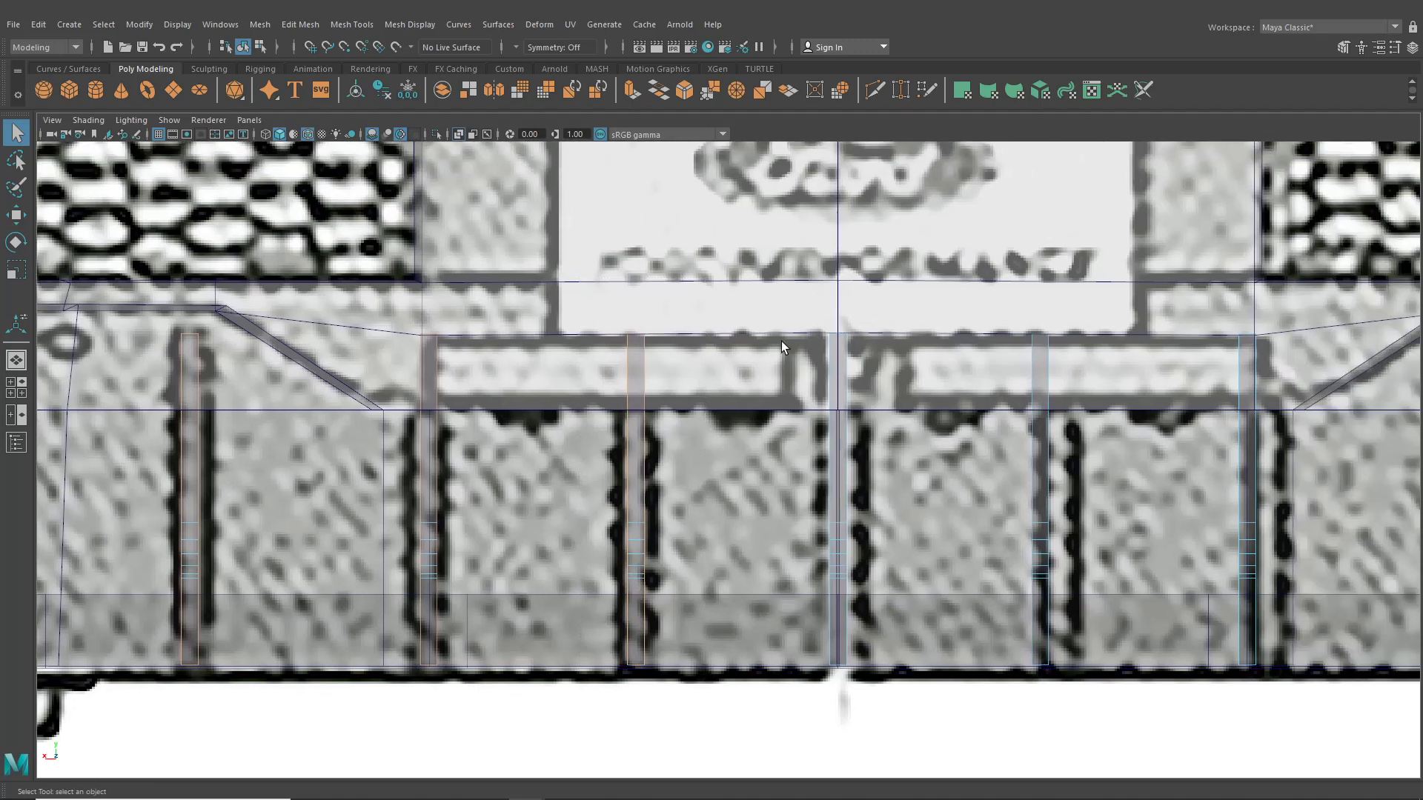
pyautogui.keyDown('shift'); pyautogui.moveTo(882, 606); pyautogui.dragTo(886, 691); pyautogui.keyUp('shift')
pyautogui.keyDown('alt'); pyautogui.moveTo(1117, 605); pyautogui.dragTo(678, 560, button='middle'); pyautogui.keyUp('alt')
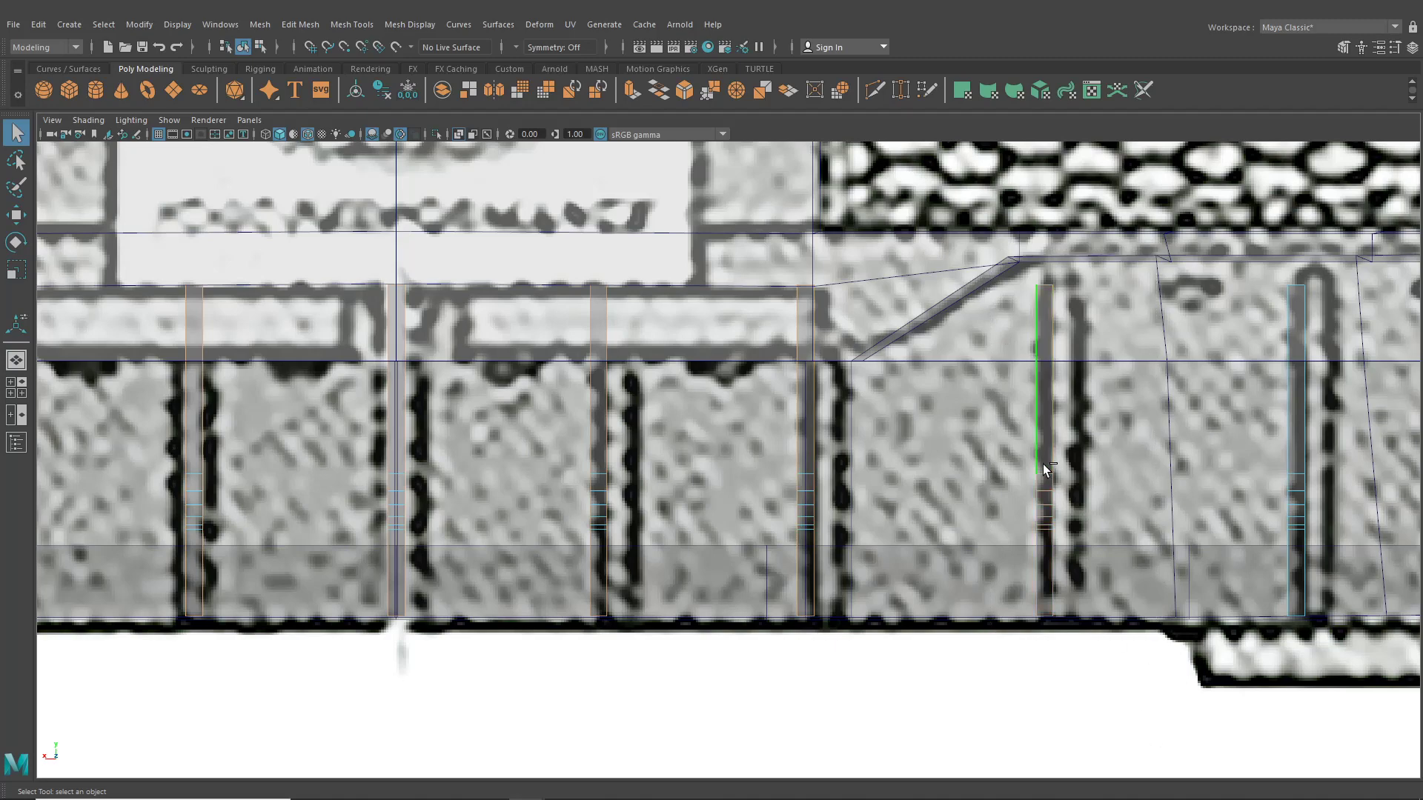
pyautogui.keyDown('ctrl'); pyautogui.moveTo(1043, 464); pyautogui.dragTo(1041, 558); pyautogui.keyUp('ctrl')
pyautogui.keyDown('alt'); pyautogui.moveTo(1263, 270); pyautogui.dragTo(864, 296, button='middle'); pyautogui.keyUp('alt')
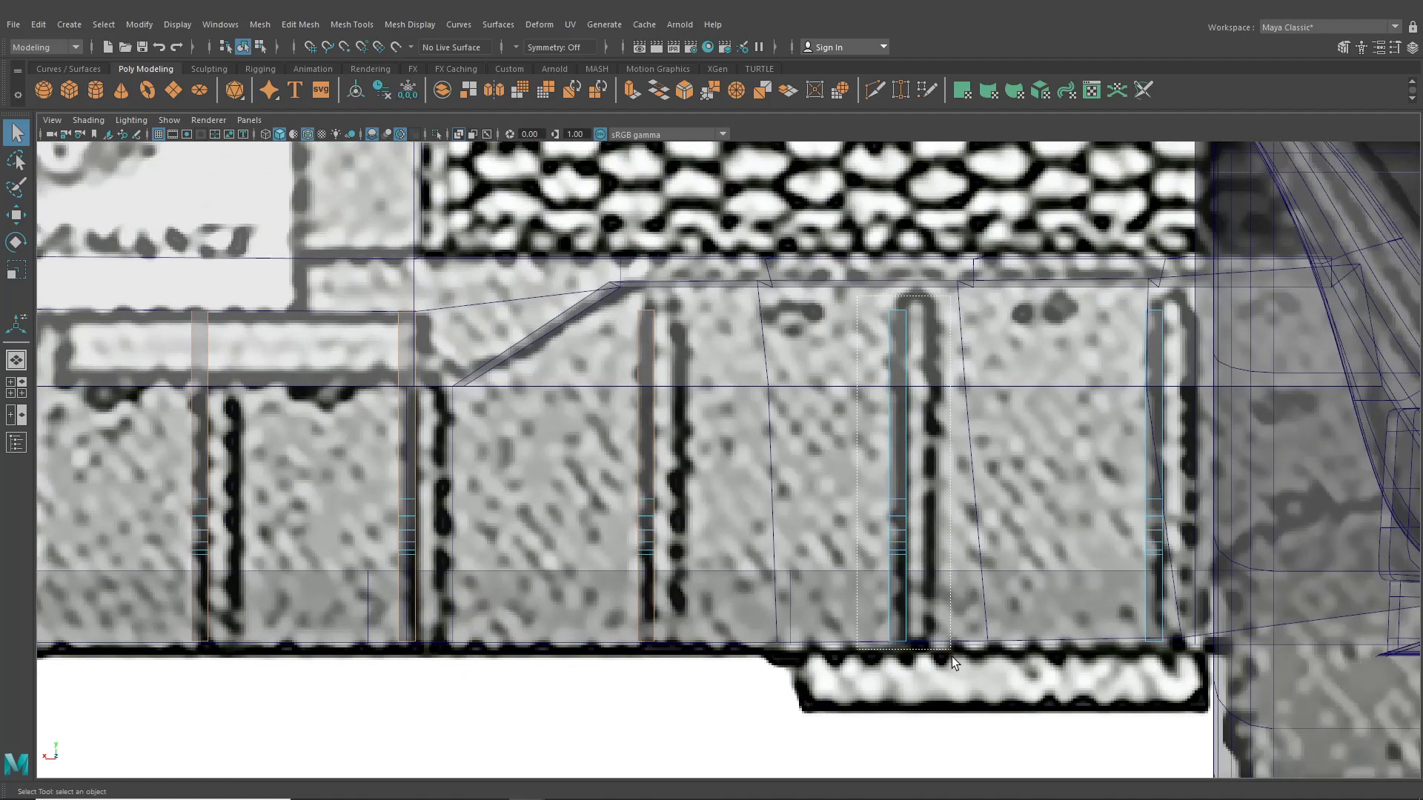
pyautogui.keyDown('ctrl'); pyautogui.moveTo(895, 487); pyautogui.dragTo(896, 572); pyautogui.keyUp('ctrl')
pyautogui.keyDown('alt'); pyautogui.moveTo(958, 572); pyautogui.dragTo(752, 578, button='middle'); pyautogui.keyUp('alt')
pyautogui.keyDown('alt'); pyautogui.moveTo(752, 578); pyautogui.dragTo(821, 310, button='right'); pyautogui.keyUp('alt')
pyautogui.keyDown('shift'); pyautogui.moveTo(945, 646); pyautogui.dragTo(946, 647); pyautogui.keyUp('shift')
pyautogui.scroll(5, 872, 478)
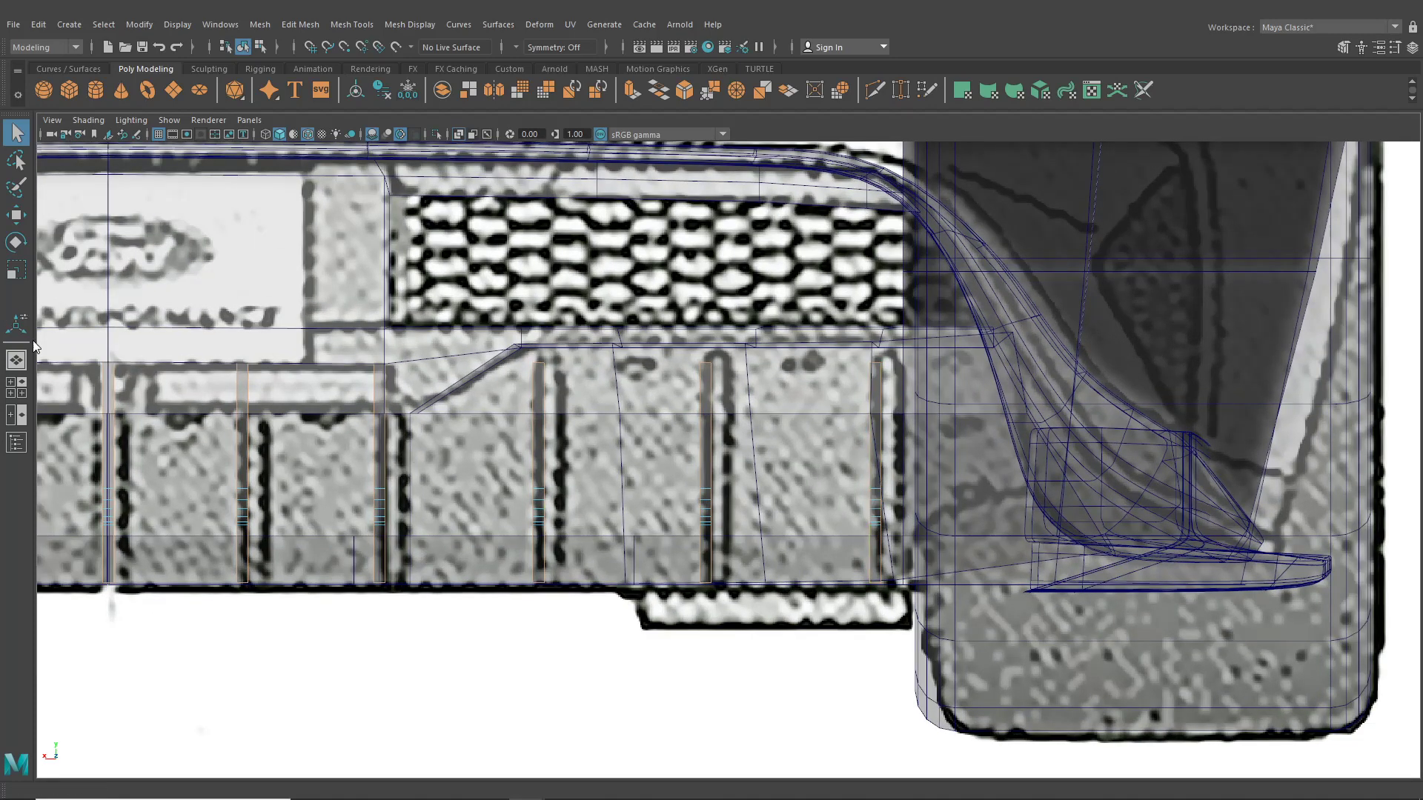
# - Bevel the selected fin edges in the perspective view with 3 segments, then return to object selection and deselect the fins
pyautogui.click(18, 360)
pyautogui.scroll(-4, 380, 471)
pyautogui.keyDown('alt'); pyautogui.moveTo(438, 507); pyautogui.dragTo(467, 486); pyautogui.keyUp('alt')
pyautogui.scroll(5, 711, 565)
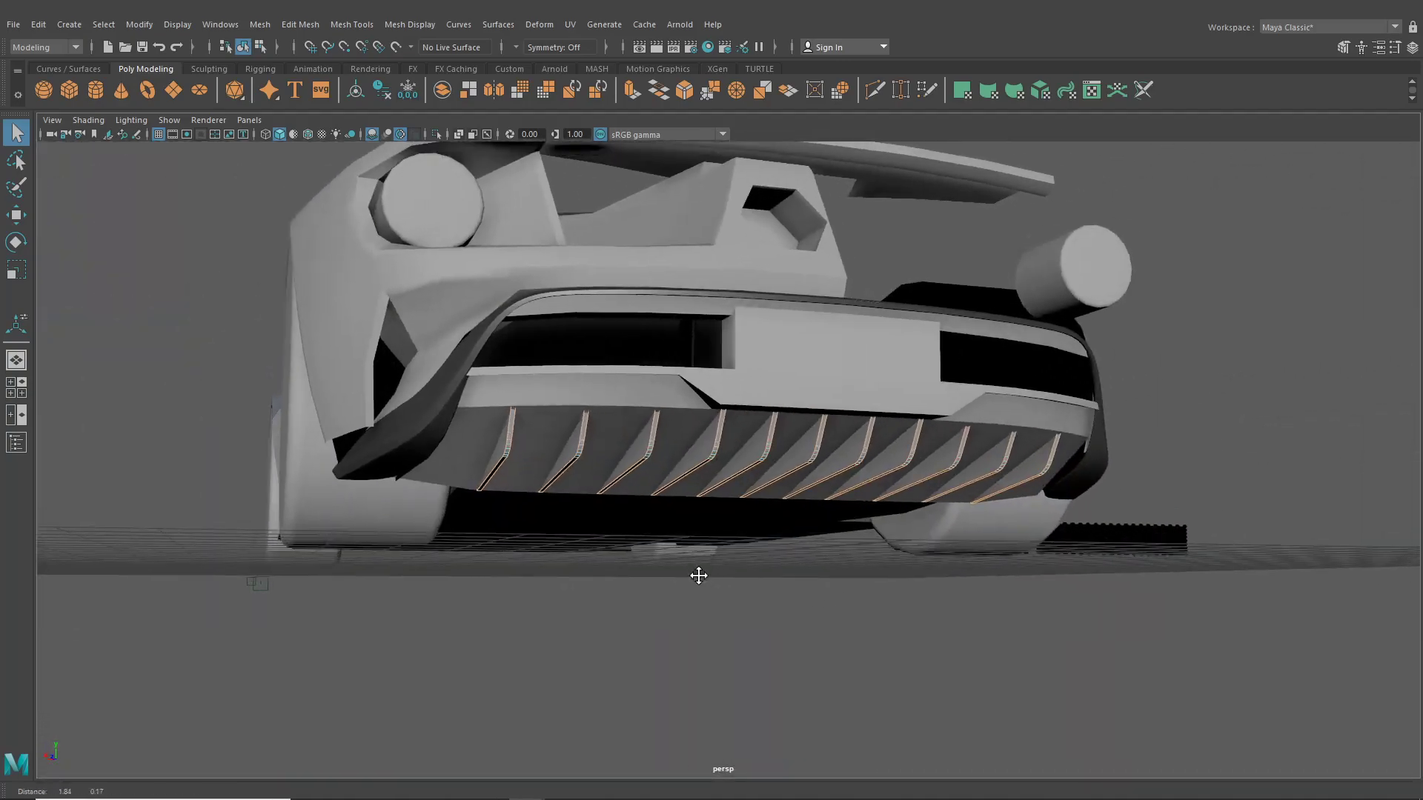
pyautogui.click(268, 26)
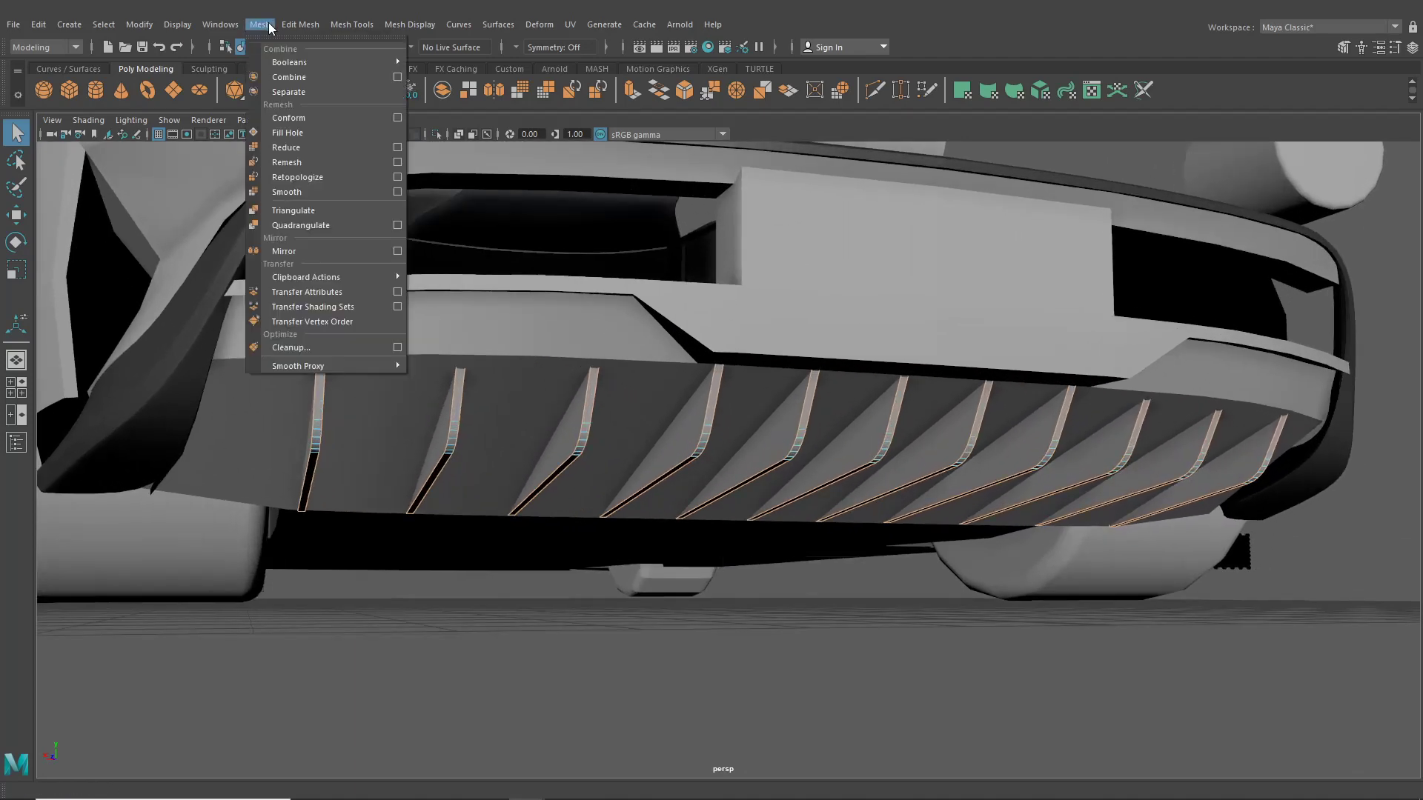
pyautogui.moveTo(300, 24)
pyautogui.click(300, 78)
pyautogui.scroll(3, 607, 356)
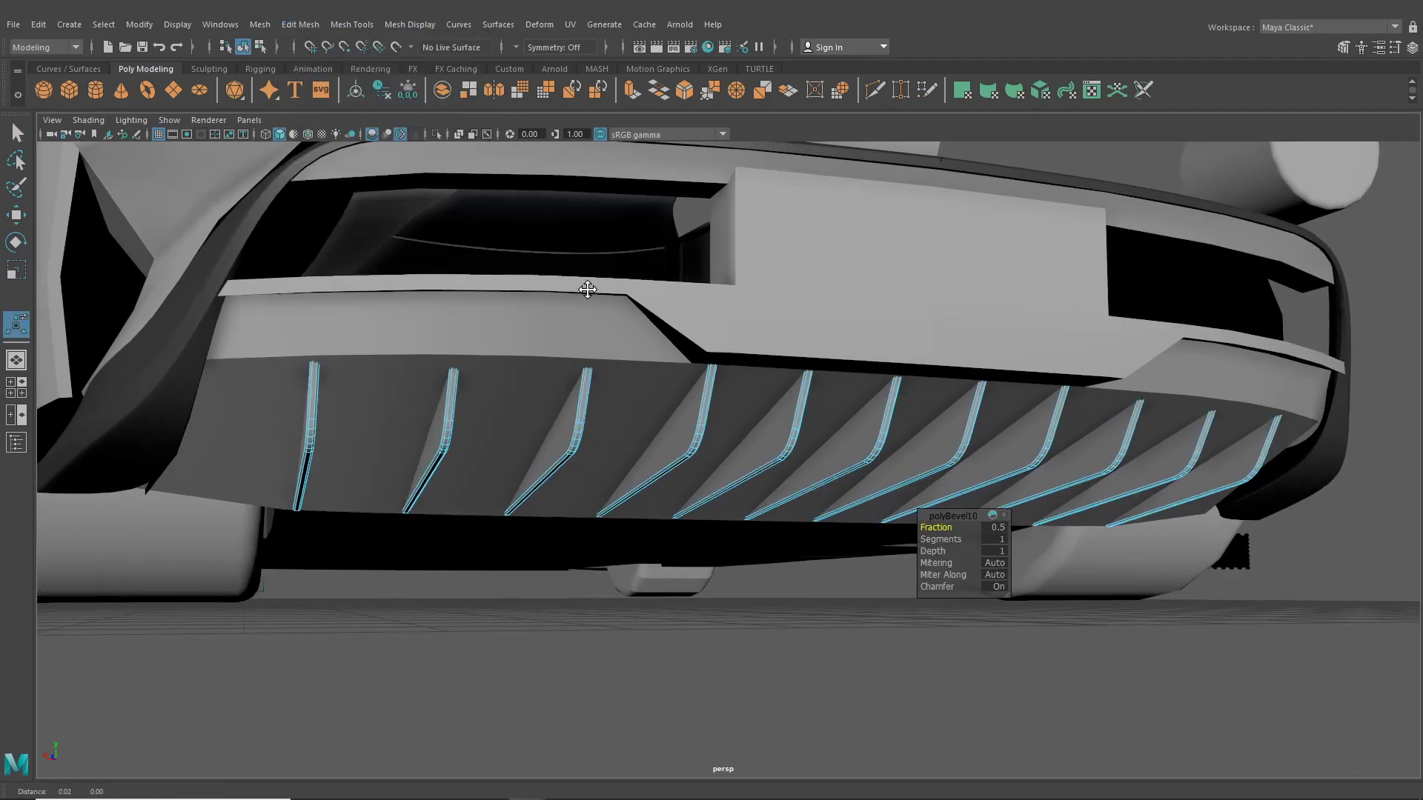
pyautogui.scroll(3, 607, 357)
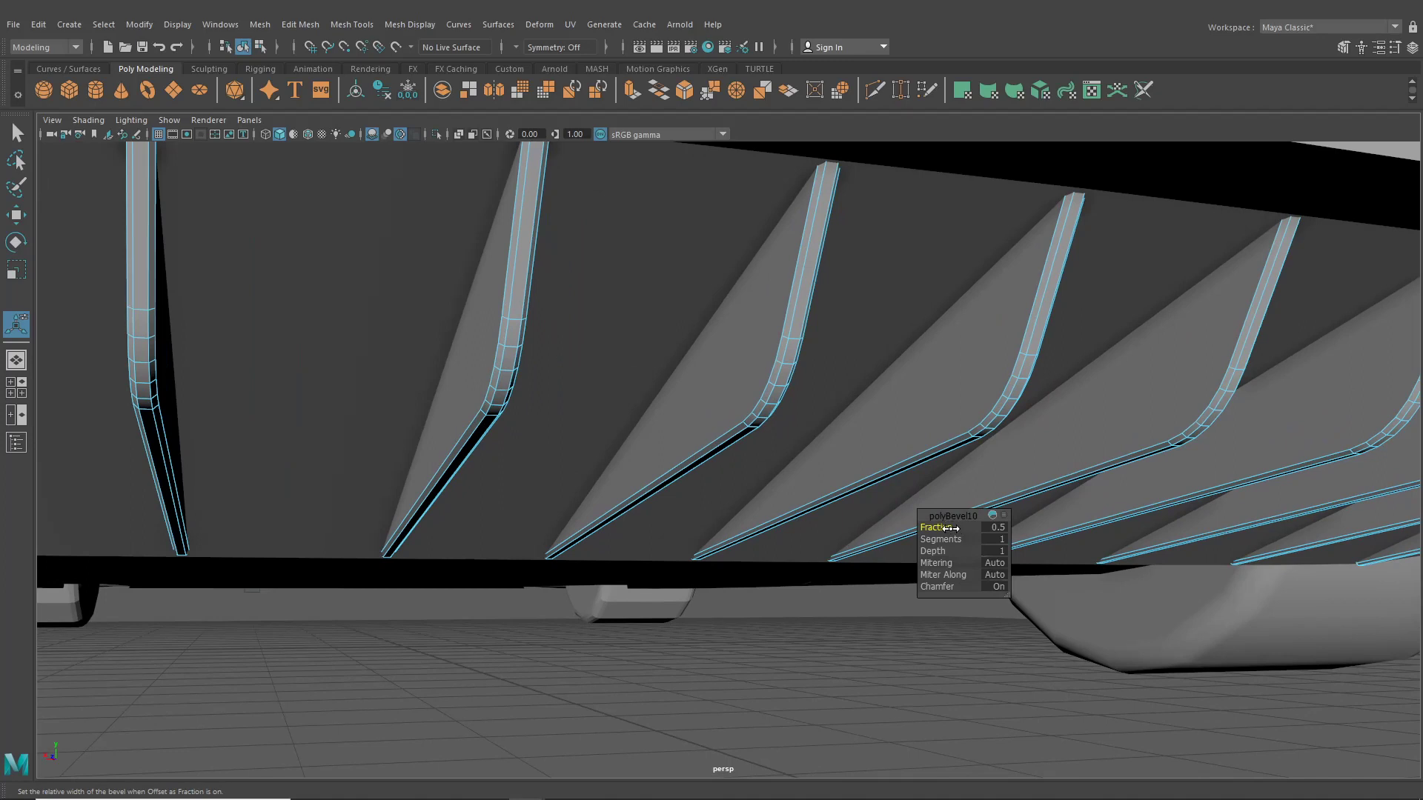
pyautogui.moveTo(954, 540); pyautogui.dragTo(961, 545)
pyautogui.scroll(-6, 784, 412)
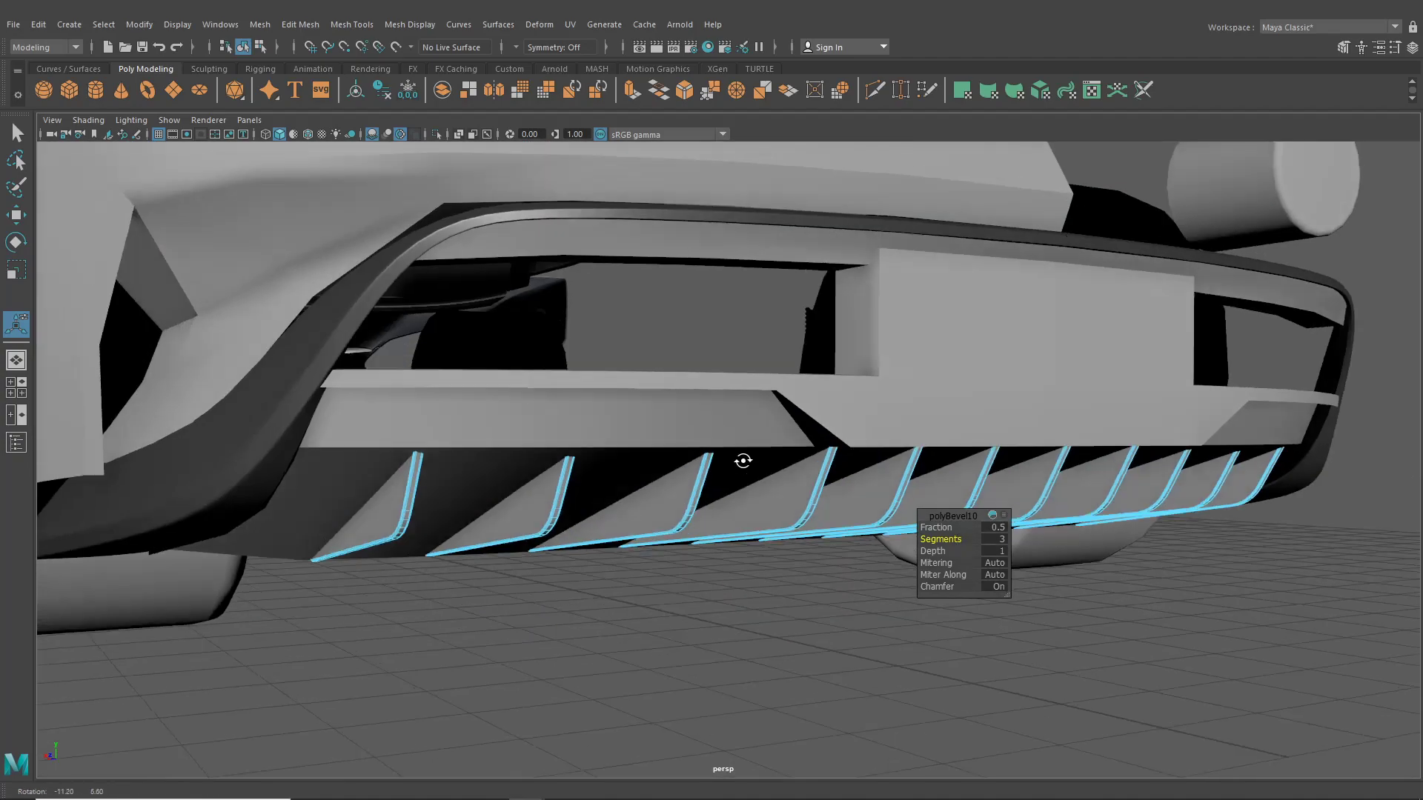
pyautogui.click(261, 49)
pyautogui.click(244, 47)
pyautogui.click(693, 624)
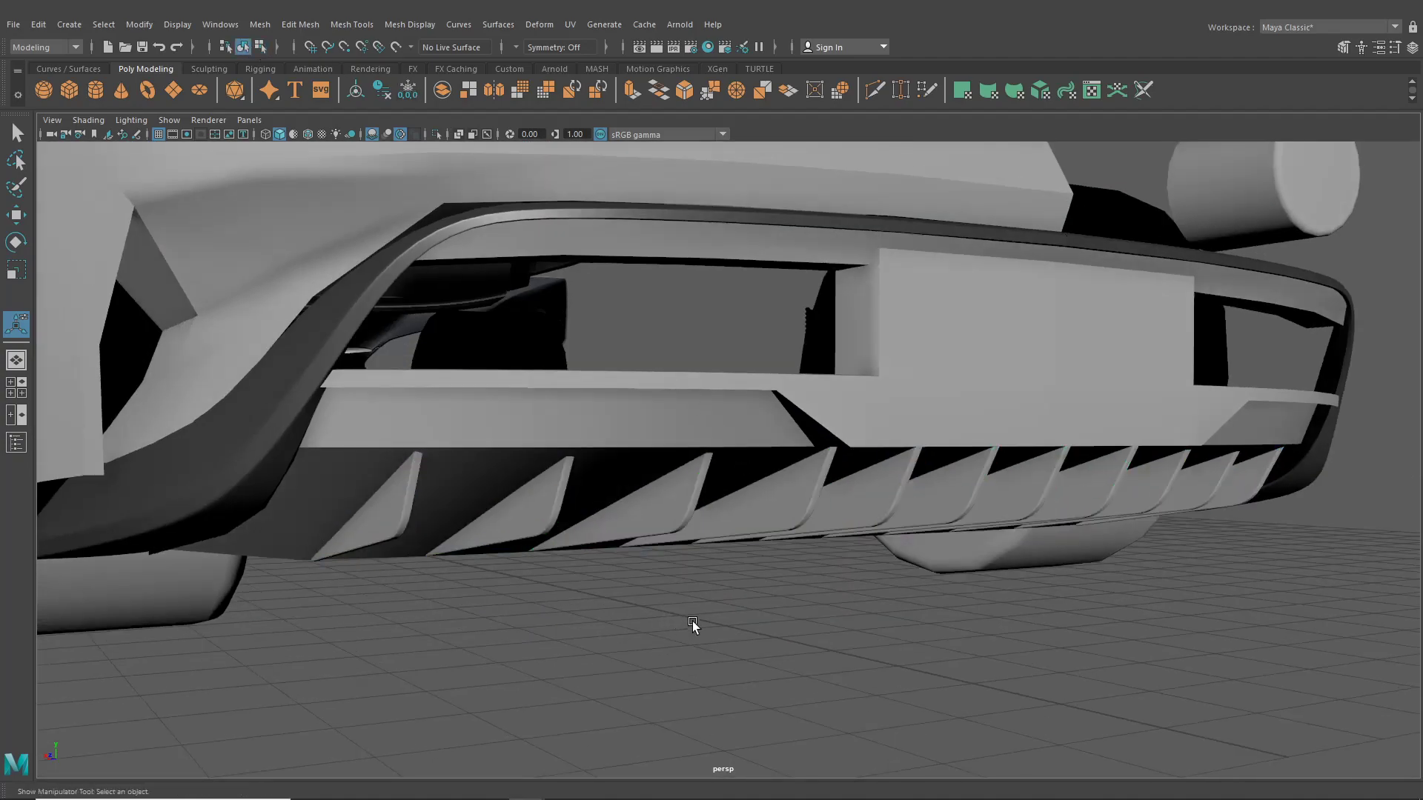
# - Assign the GlossBlack material to the combined diffuser fins using the Hypershade, then close it
pyautogui.scroll(-4, 695, 625)
pyautogui.keyDown('alt'); pyautogui.moveTo(704, 625); pyautogui.dragTo(675, 626); pyautogui.keyUp('alt')
pyautogui.keyDown('alt'); pyautogui.moveTo(675, 625); pyautogui.dragTo(879, 638, button='right'); pyautogui.keyUp('alt')
pyautogui.keyDown('alt'); pyautogui.moveTo(879, 638); pyautogui.dragTo(1052, 585); pyautogui.keyUp('alt')
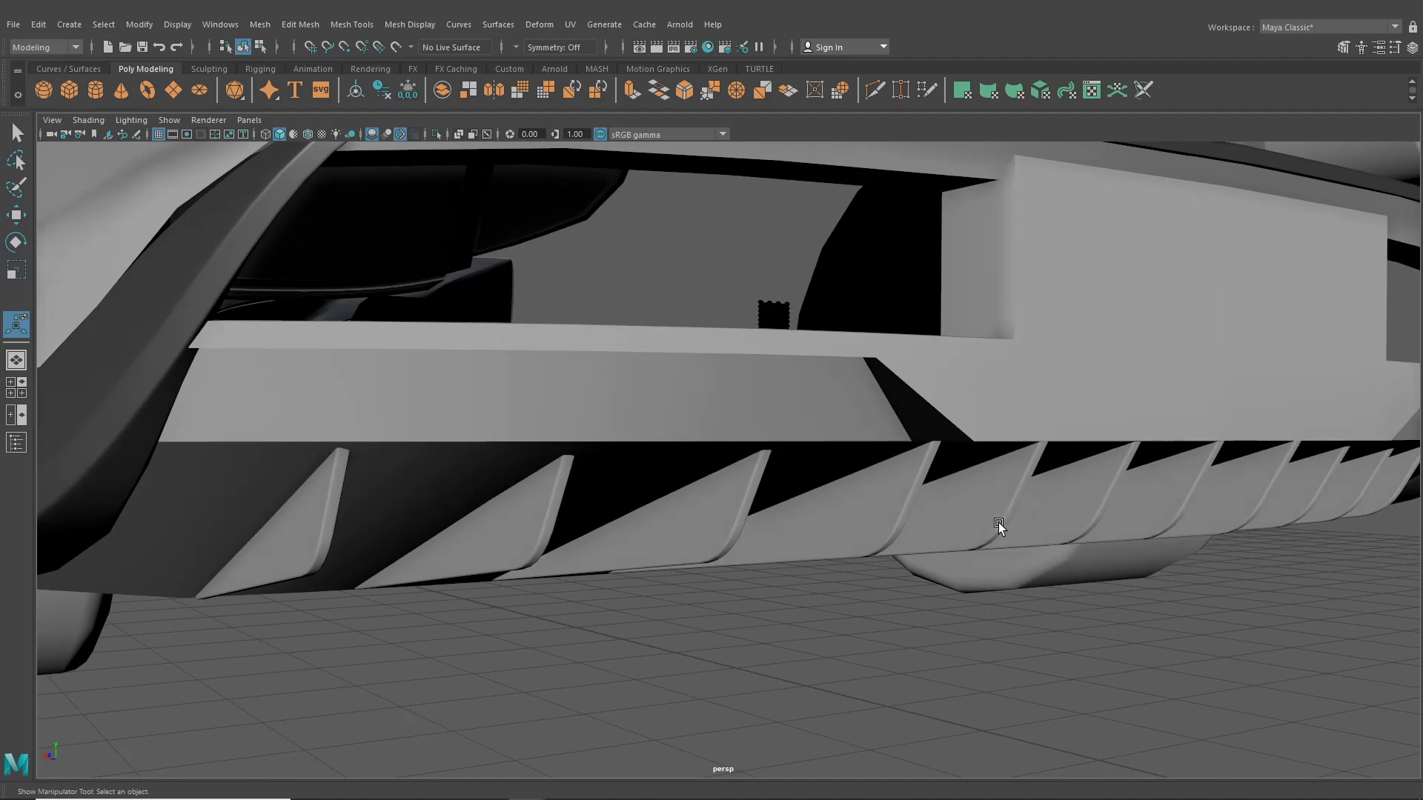
pyautogui.keyDown('alt'); pyautogui.moveTo(998, 526); pyautogui.dragTo(829, 515); pyautogui.keyUp('alt')
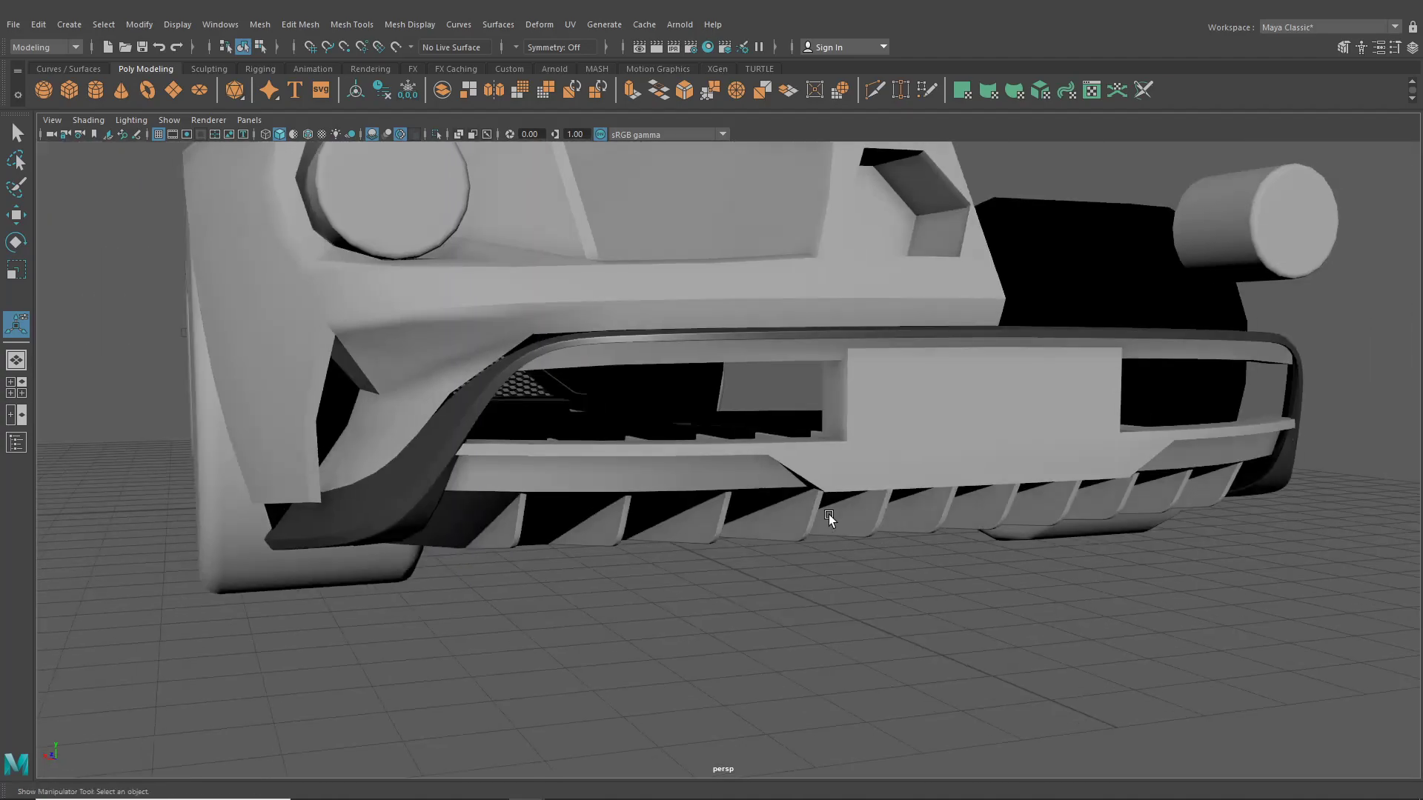
pyautogui.click(708, 47)
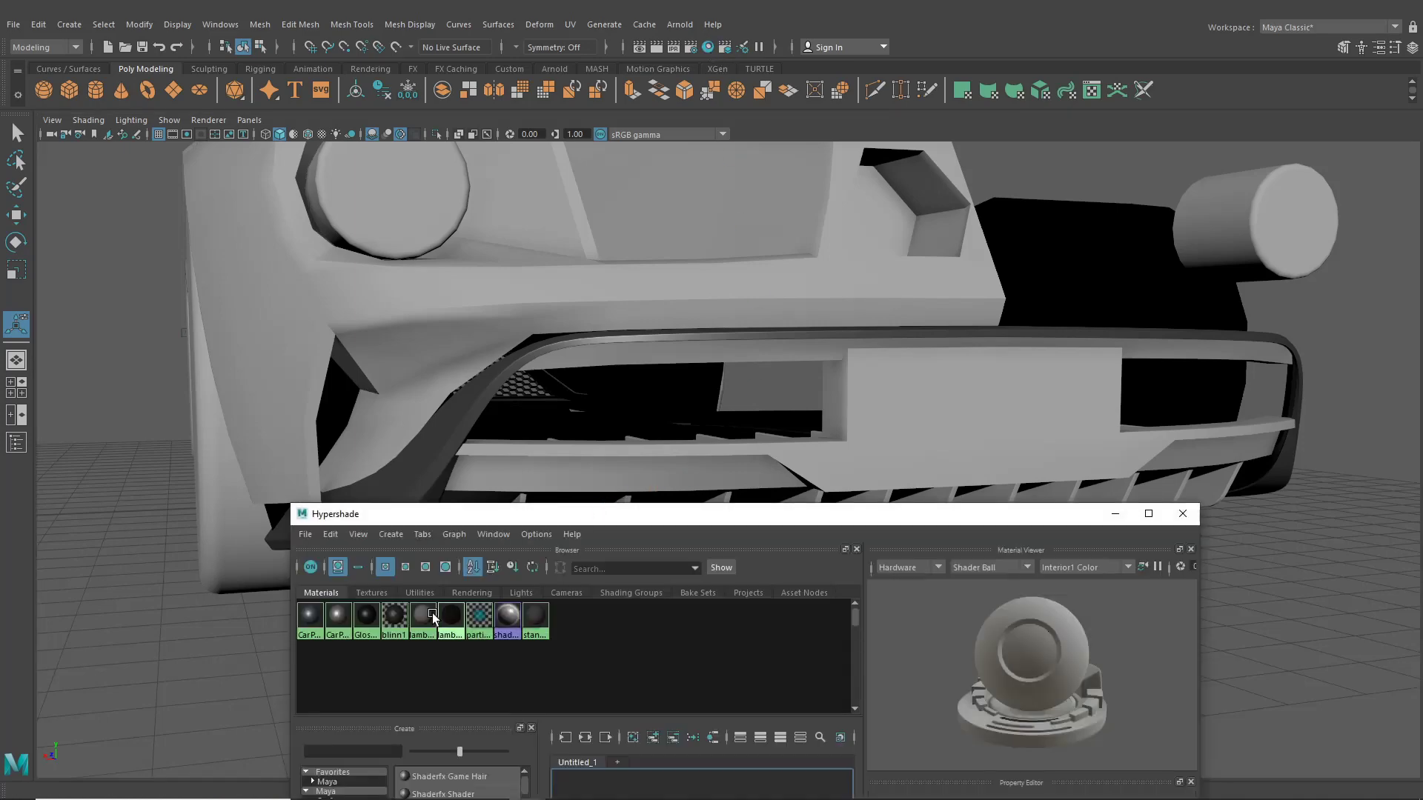
pyautogui.moveTo(366, 618); pyautogui.dragTo(1071, 492, button='middle')
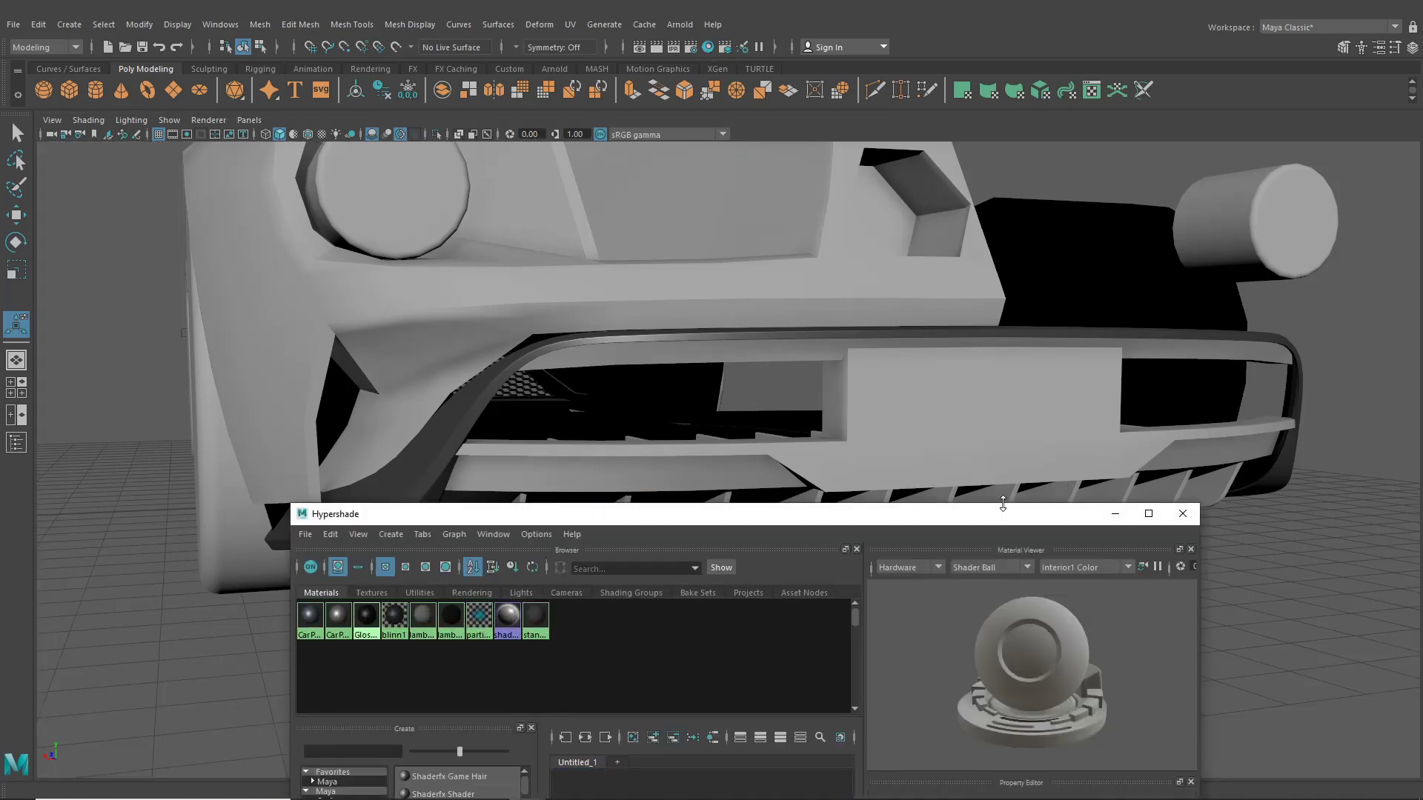
pyautogui.scroll(-2, 977, 473)
pyautogui.keyDown('alt'); pyautogui.moveTo(973, 472); pyautogui.dragTo(978, 383, button='middle'); pyautogui.keyUp('alt')
pyautogui.keyDown('alt'); pyautogui.moveTo(977, 383); pyautogui.dragTo(844, 392); pyautogui.keyUp('alt')
pyautogui.keyDown('alt'); pyautogui.moveTo(832, 384); pyautogui.dragTo(473, 297); pyautogui.keyUp('alt')
pyautogui.keyDown('alt'); pyautogui.moveTo(803, 323); pyautogui.dragTo(741, 367); pyautogui.keyUp('alt')
pyautogui.click(1183, 520)
# - Insert an edge loop across the dark inner panel behind the rear wheel, close to its lower edge
pyautogui.keyDown('alt'); pyautogui.moveTo(730, 420); pyautogui.dragTo(822, 415, button='middle'); pyautogui.keyUp('alt')
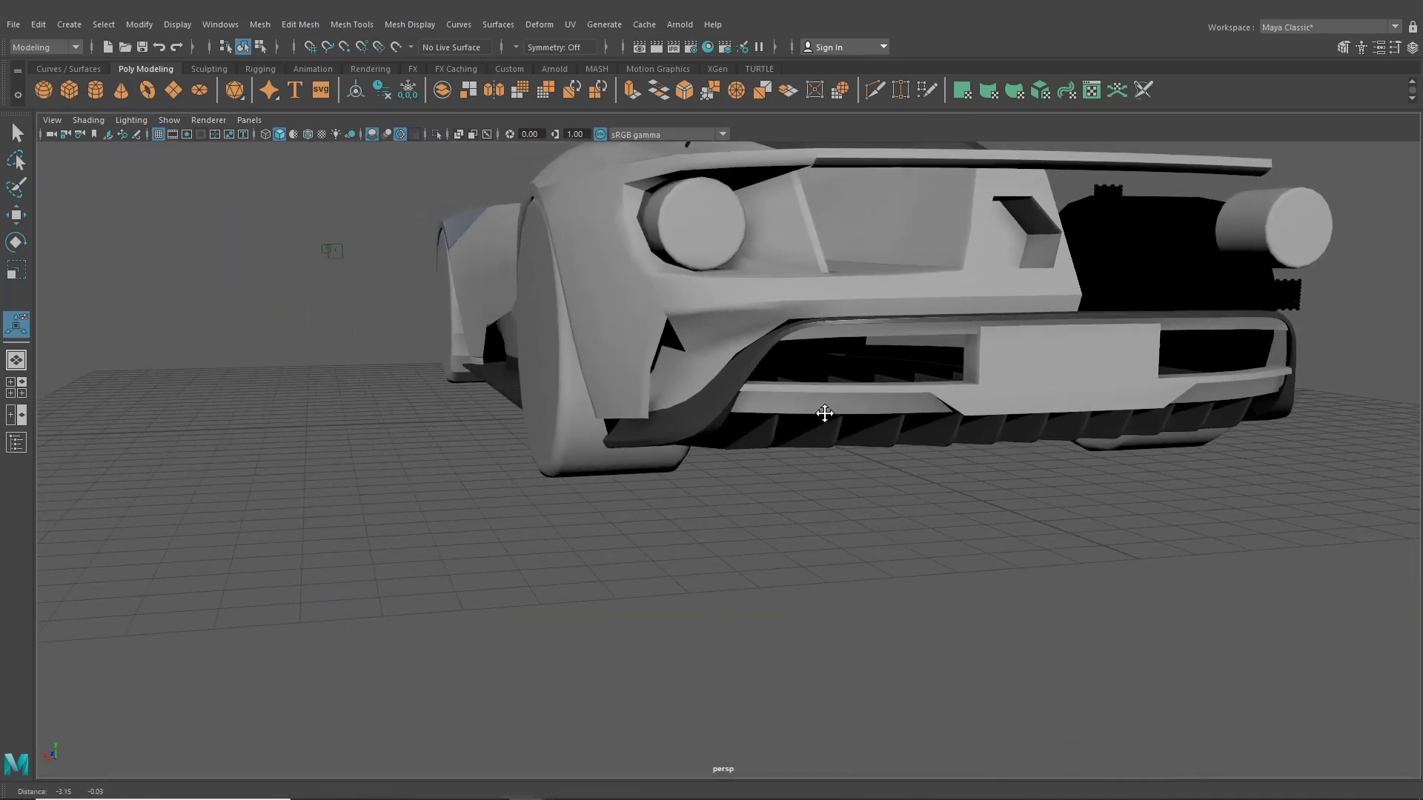
pyautogui.scroll(3, 801, 423)
pyautogui.keyDown('alt'); pyautogui.moveTo(775, 437); pyautogui.dragTo(745, 430); pyautogui.keyUp('alt')
pyautogui.click(604, 303)
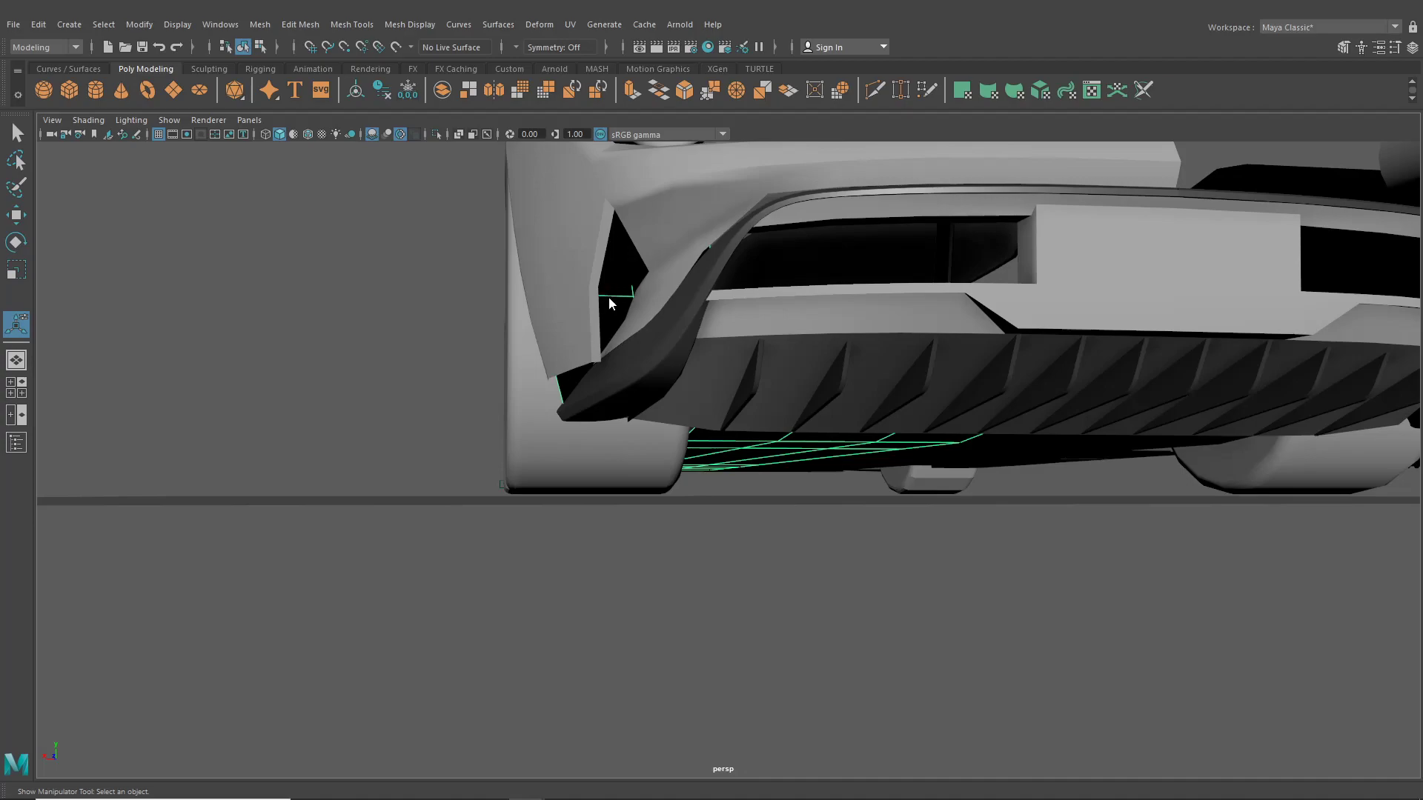
pyautogui.moveTo(608, 298); pyautogui.dragTo(538, 293, button='right')
pyautogui.keyDown('alt'); pyautogui.moveTo(567, 363); pyautogui.dragTo(771, 344); pyautogui.keyUp('alt')
pyautogui.keyDown('alt'); pyautogui.moveTo(771, 354); pyautogui.dragTo(629, 396, button='middle'); pyautogui.keyUp('alt')
pyautogui.scroll(2, 629, 395)
pyautogui.click(351, 25)
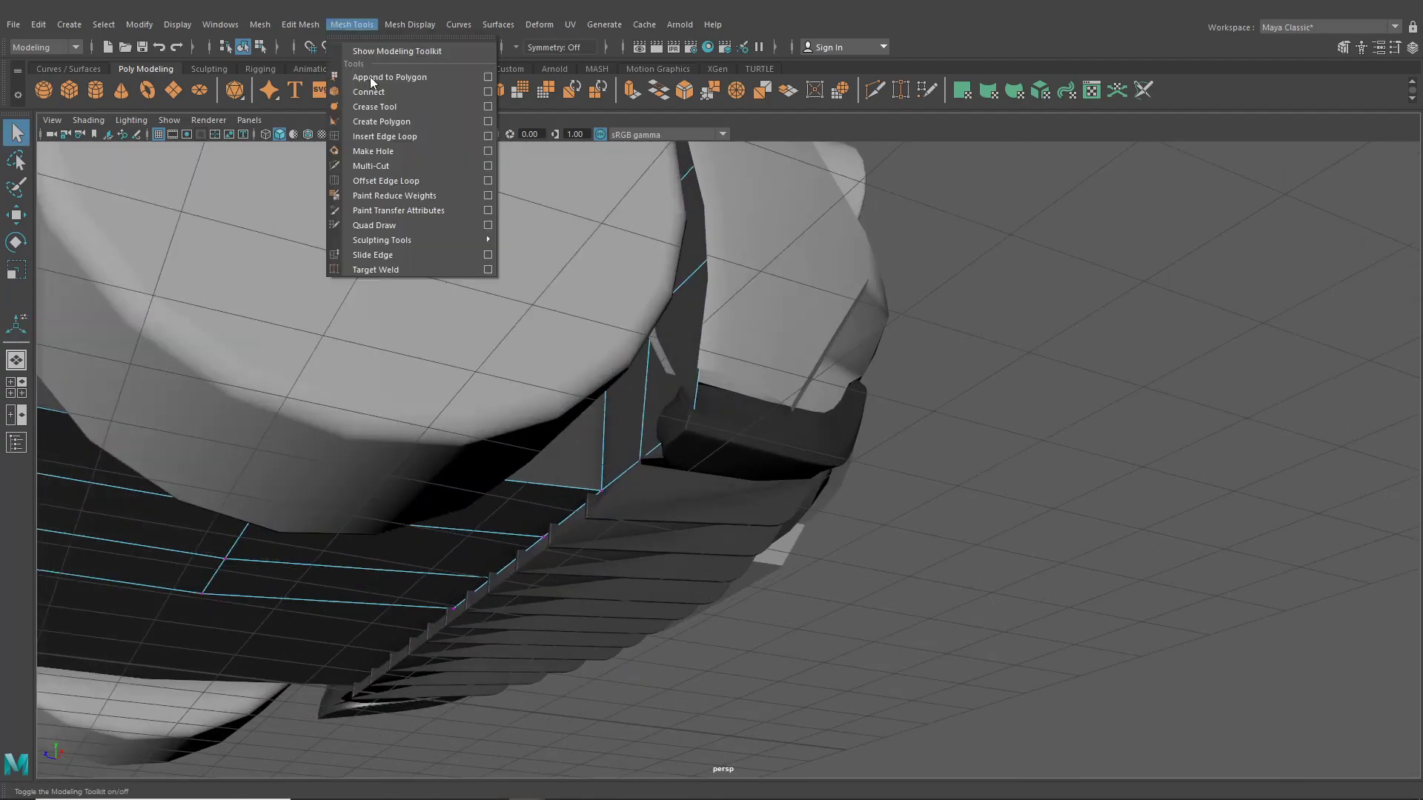
pyautogui.click(379, 137)
pyautogui.keyDown('alt'); pyautogui.moveTo(644, 385); pyautogui.dragTo(735, 366); pyautogui.keyUp('alt')
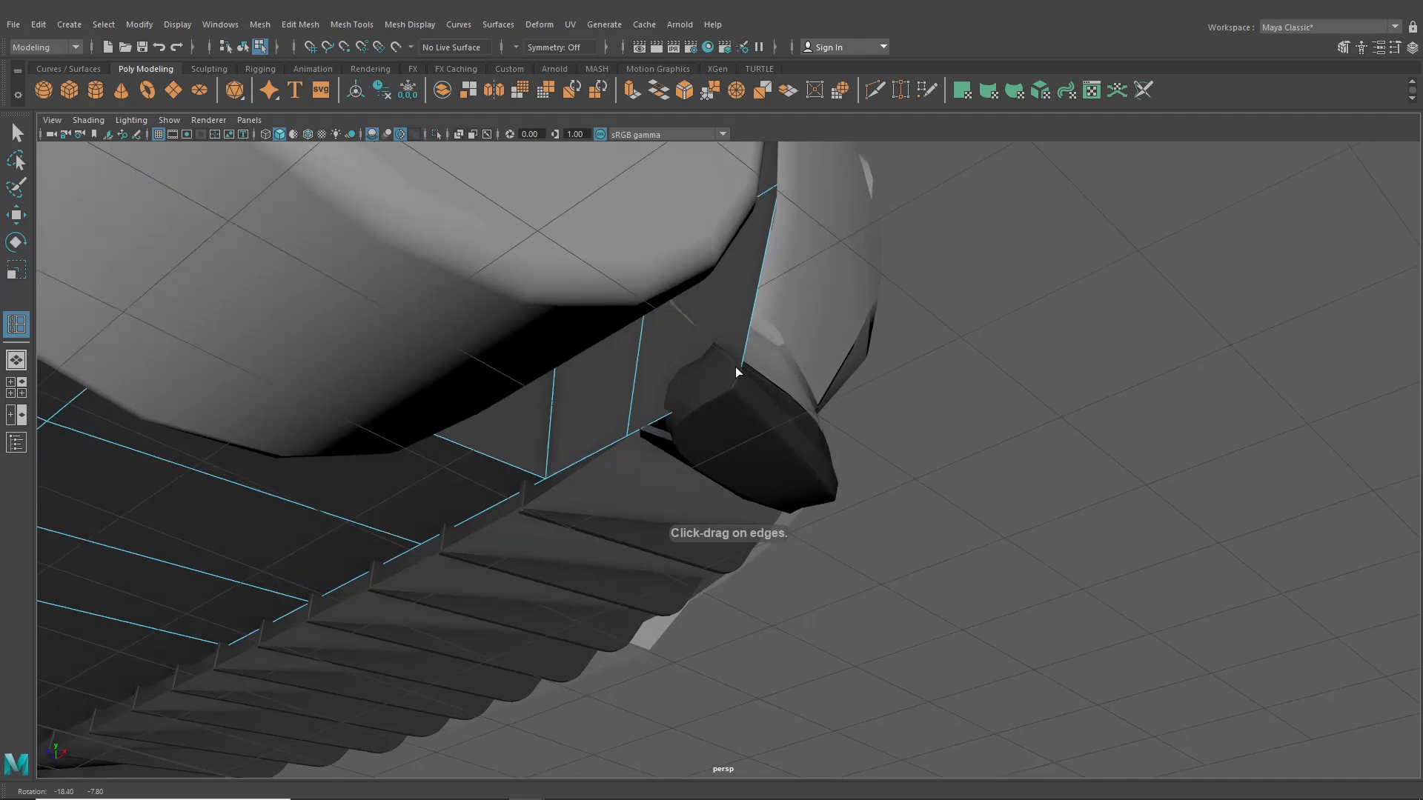
pyautogui.click(756, 318)
# - Move the outer vertex of the new edge loop to reshape the inner panel's corner behind the rear bumper
pyautogui.press('w')
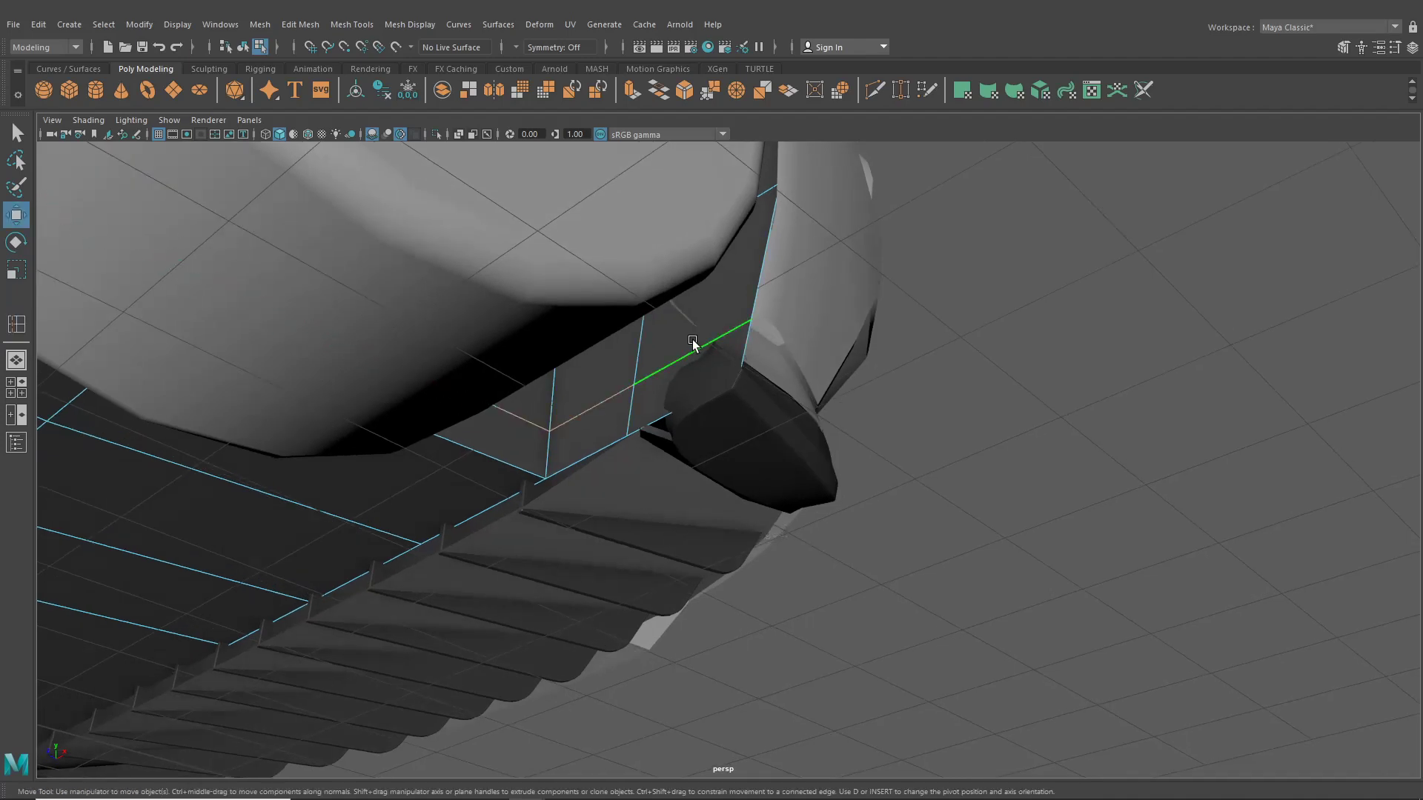
pyautogui.moveTo(692, 343); pyautogui.dragTo(751, 316, button='right')
pyautogui.moveTo(791, 303); pyautogui.dragTo(748, 338)
pyautogui.keyDown('alt'); pyautogui.moveTo(748, 337); pyautogui.dragTo(723, 385); pyautogui.keyUp('alt')
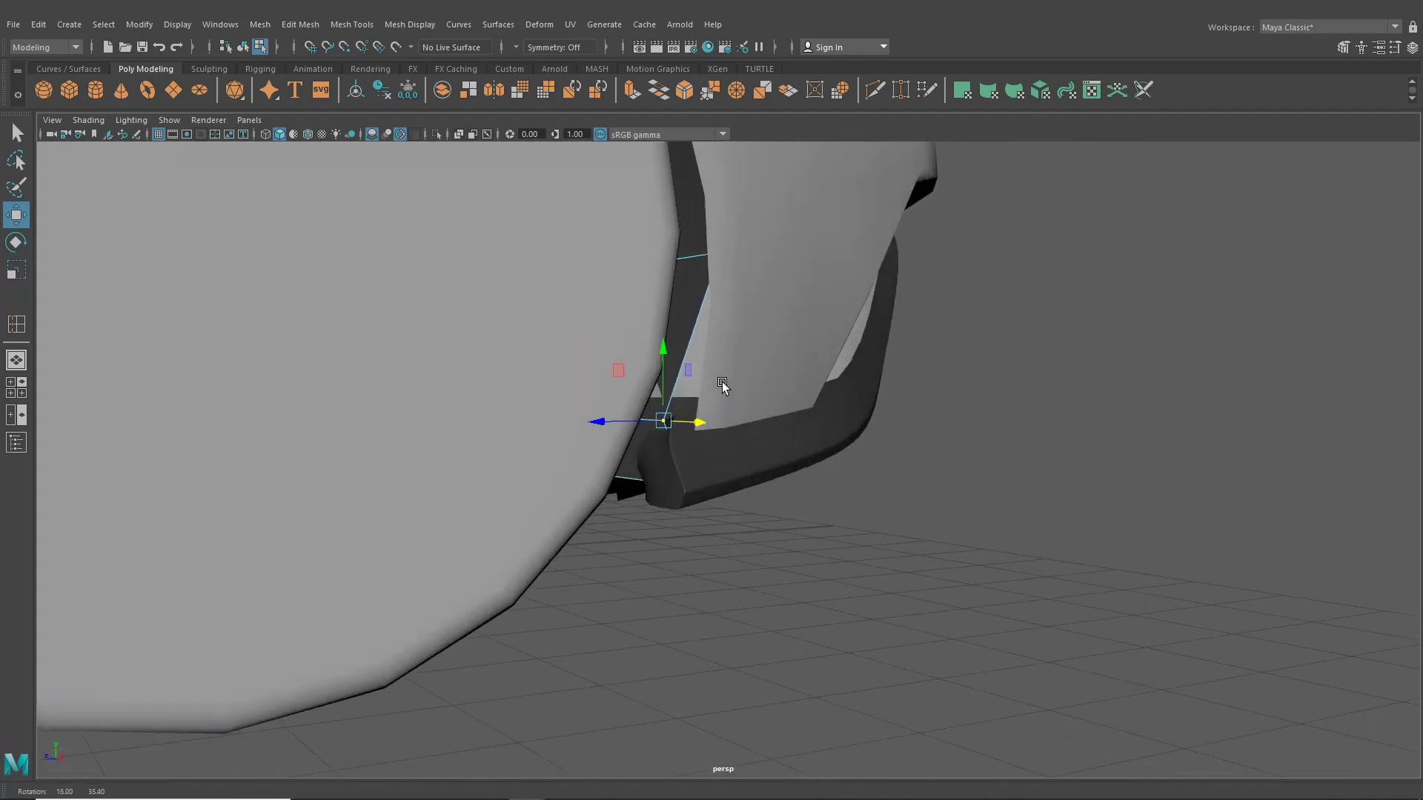
pyautogui.keyDown('alt'); pyautogui.moveTo(722, 386); pyautogui.dragTo(731, 421, button='right'); pyautogui.keyUp('alt')
pyautogui.moveTo(650, 397); pyautogui.dragTo(447, 439)
pyautogui.scroll(-5, 672, 420)
pyautogui.scroll(-3, 673, 418)
pyautogui.scroll(8, 616, 495)
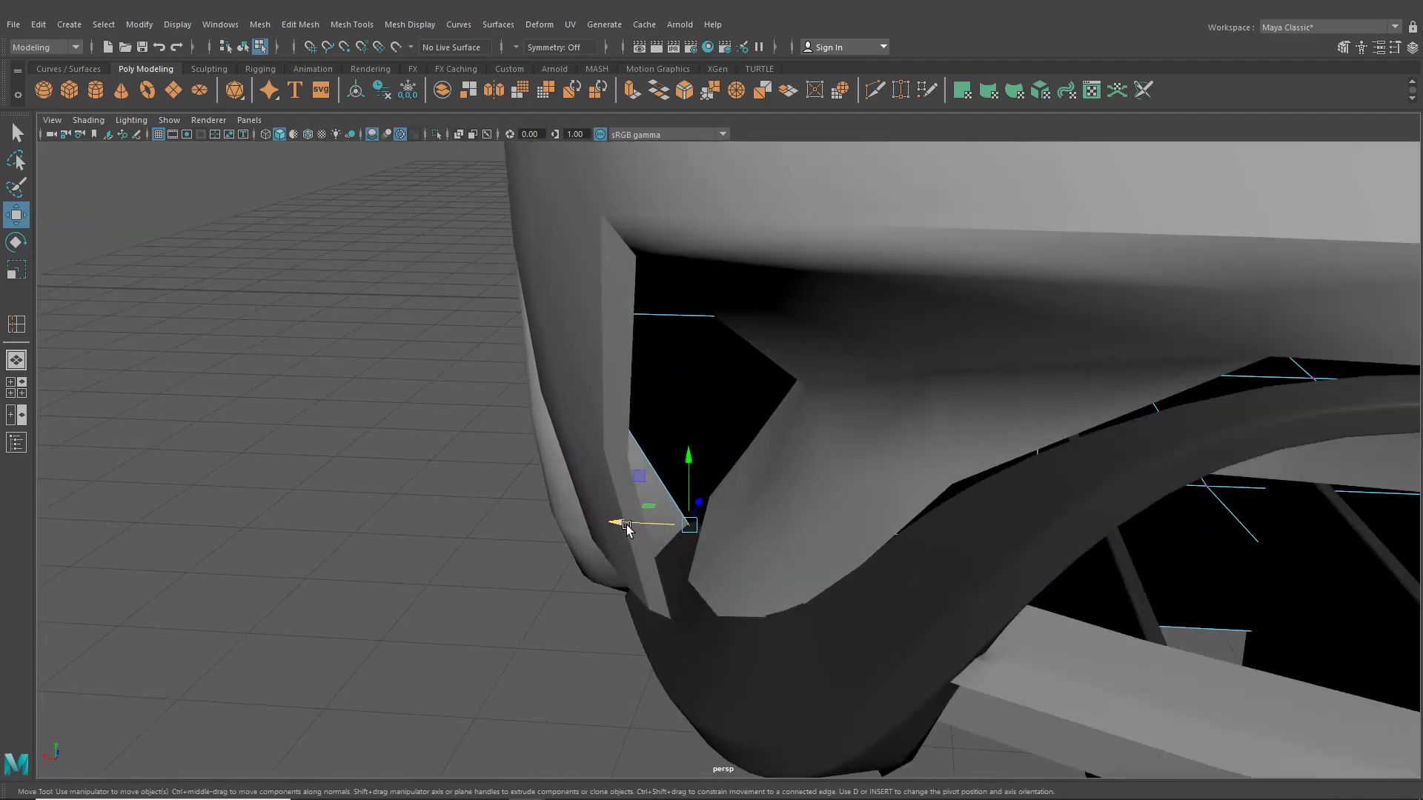
# - Adjust the vertices at the lower end of the inner panel beside the bumper lip, then return to object selection and deselect the panel
pyautogui.keyDown('alt'); pyautogui.moveTo(638, 530); pyautogui.dragTo(866, 449); pyautogui.keyUp('alt')
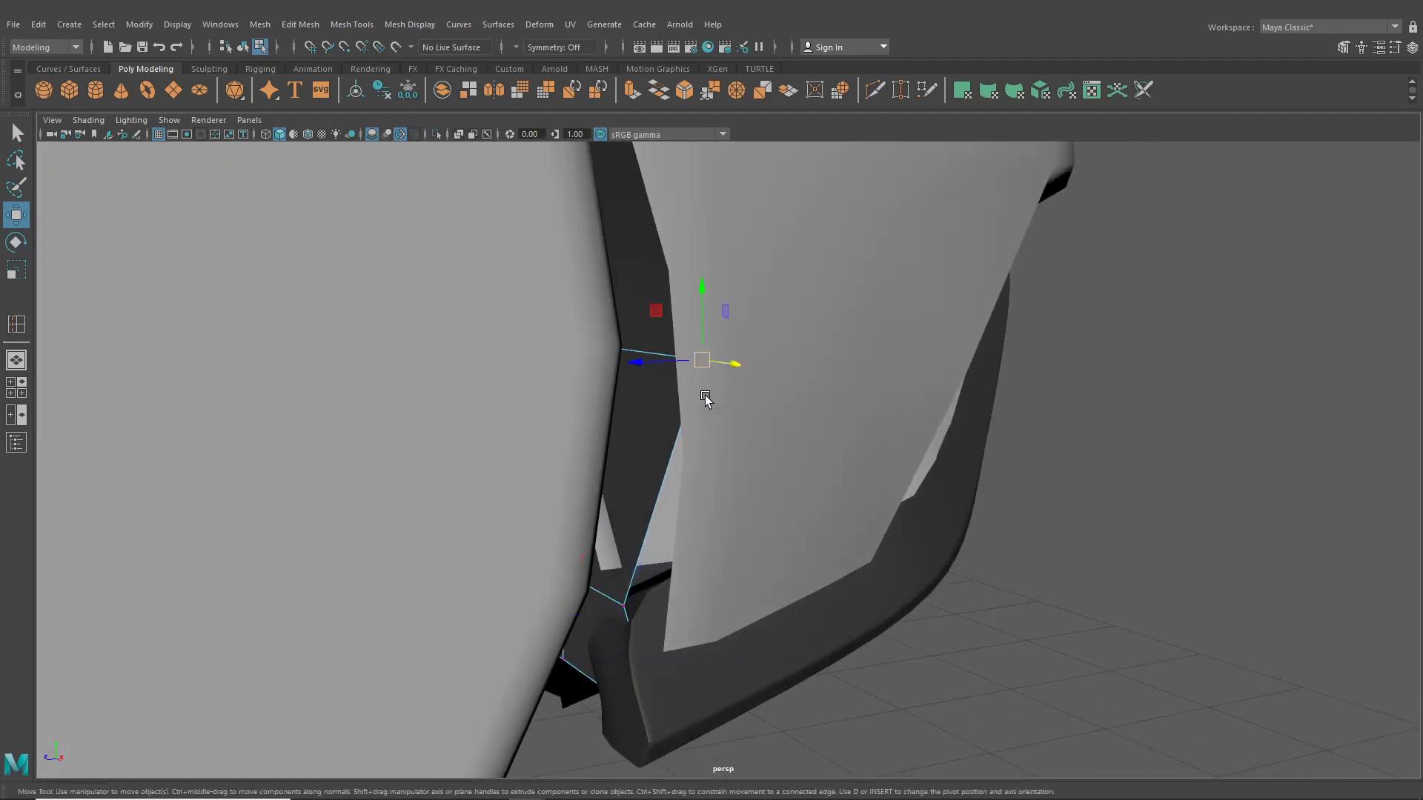
pyautogui.keyDown('alt'); pyautogui.moveTo(704, 398); pyautogui.dragTo(738, 304); pyautogui.keyUp('alt')
pyautogui.click(755, 305)
pyautogui.click(684, 305)
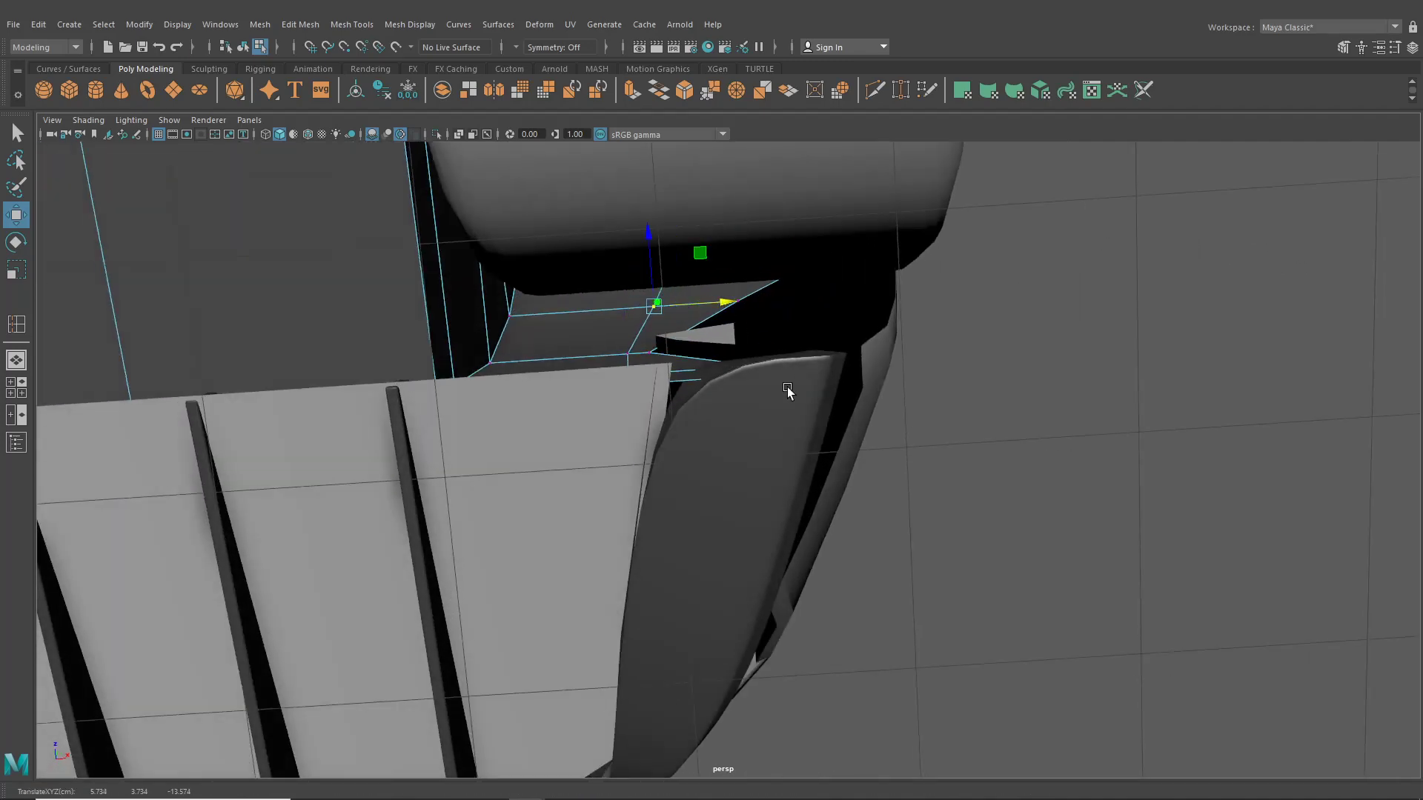
pyautogui.keyDown('alt'); pyautogui.moveTo(787, 391); pyautogui.dragTo(376, 563); pyautogui.keyUp('alt')
pyautogui.click(245, 48)
pyautogui.click(427, 305)
# - Examine the car's rear, side and front bodywork from several angles
pyautogui.scroll(-5, 572, 418)
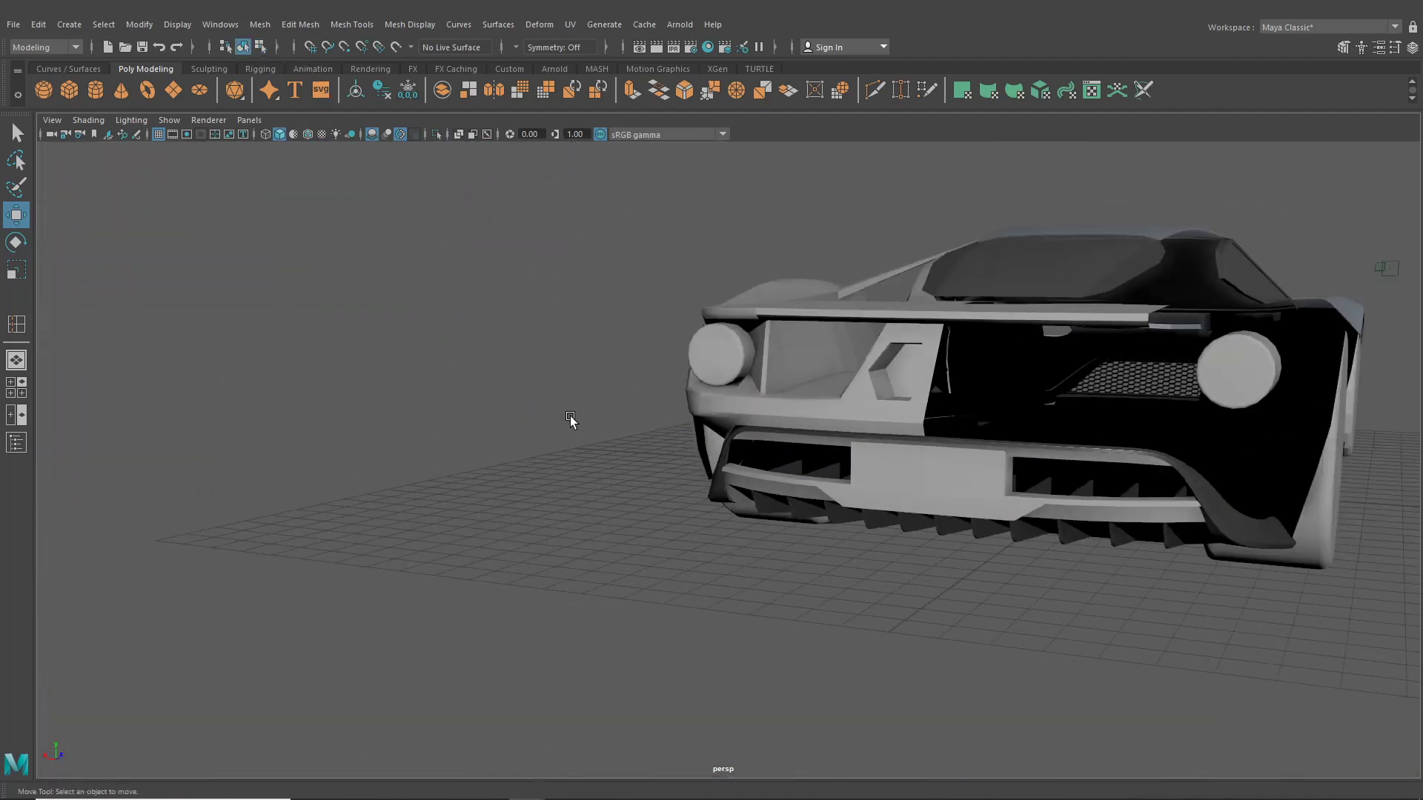
pyautogui.keyDown('alt'); pyautogui.moveTo(572, 418); pyautogui.dragTo(597, 401); pyautogui.keyUp('alt')
pyautogui.scroll(1, 512, 416)
pyautogui.keyDown('alt'); pyautogui.moveTo(511, 417); pyautogui.dragTo(609, 412); pyautogui.keyUp('alt')
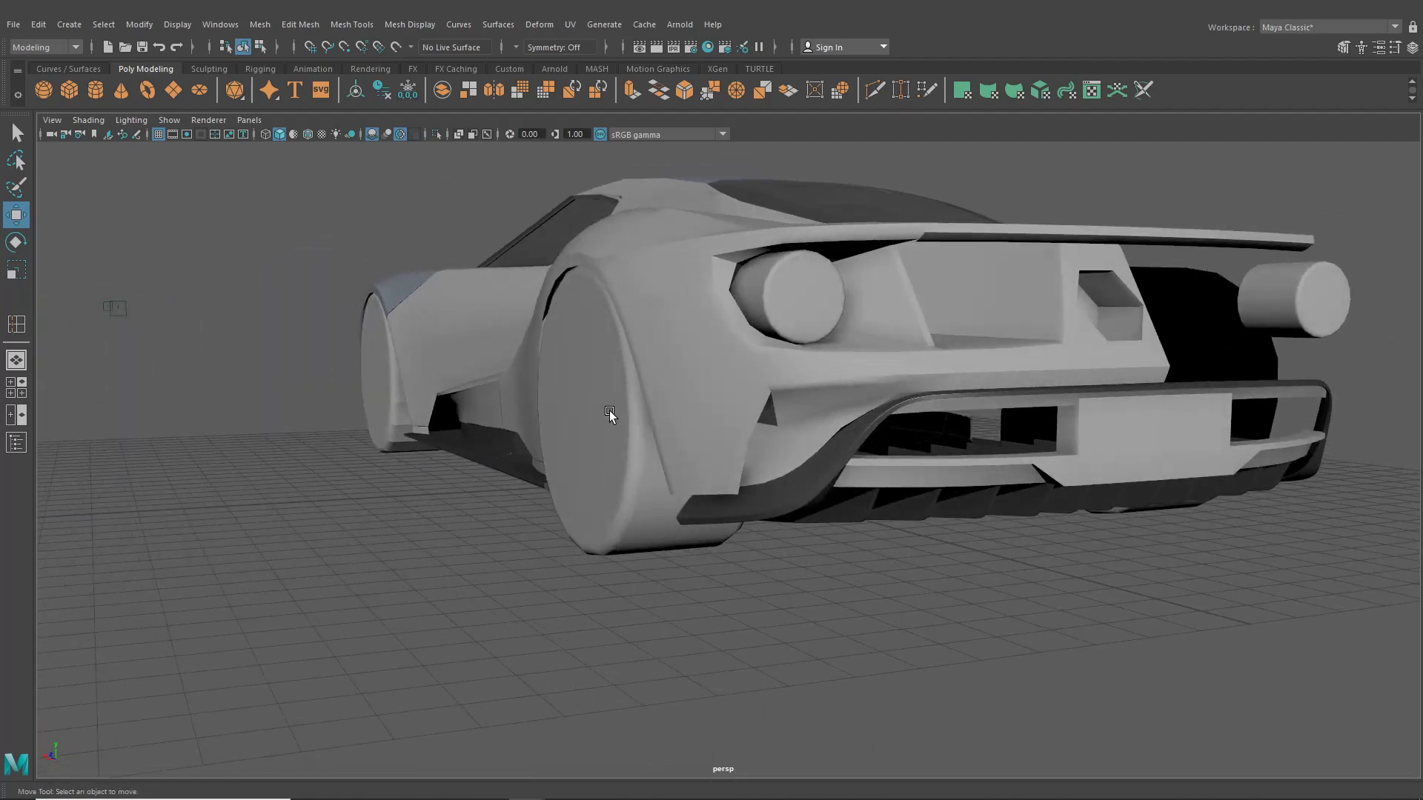
pyautogui.scroll(-3, 755, 511)
pyautogui.keyDown('alt'); pyautogui.moveTo(756, 511); pyautogui.dragTo(926, 548); pyautogui.keyUp('alt')
pyautogui.keyDown('alt'); pyautogui.moveTo(541, 512); pyautogui.dragTo(956, 459, button='middle'); pyautogui.keyUp('alt')
pyautogui.scroll(-3, 657, 510)
pyautogui.keyDown('alt'); pyautogui.moveTo(658, 510); pyautogui.dragTo(789, 499, button='middle'); pyautogui.keyUp('alt')
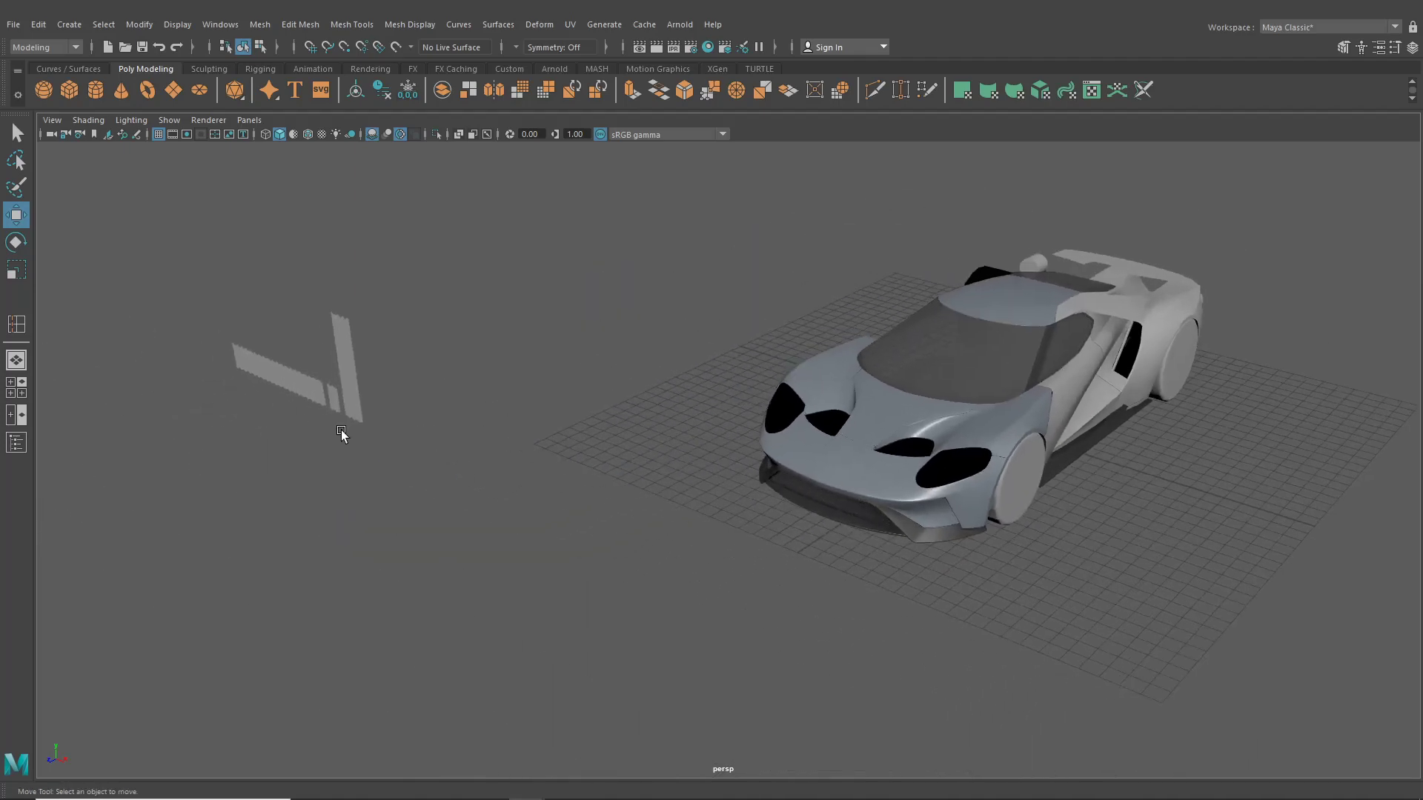
# - Place the upright hexagon mesh strip in front of the car with a duplicate alongside it
pyautogui.click(310, 394)
pyautogui.keyDown('alt'); pyautogui.moveTo(689, 454); pyautogui.dragTo(1000, 574); pyautogui.keyUp('alt')
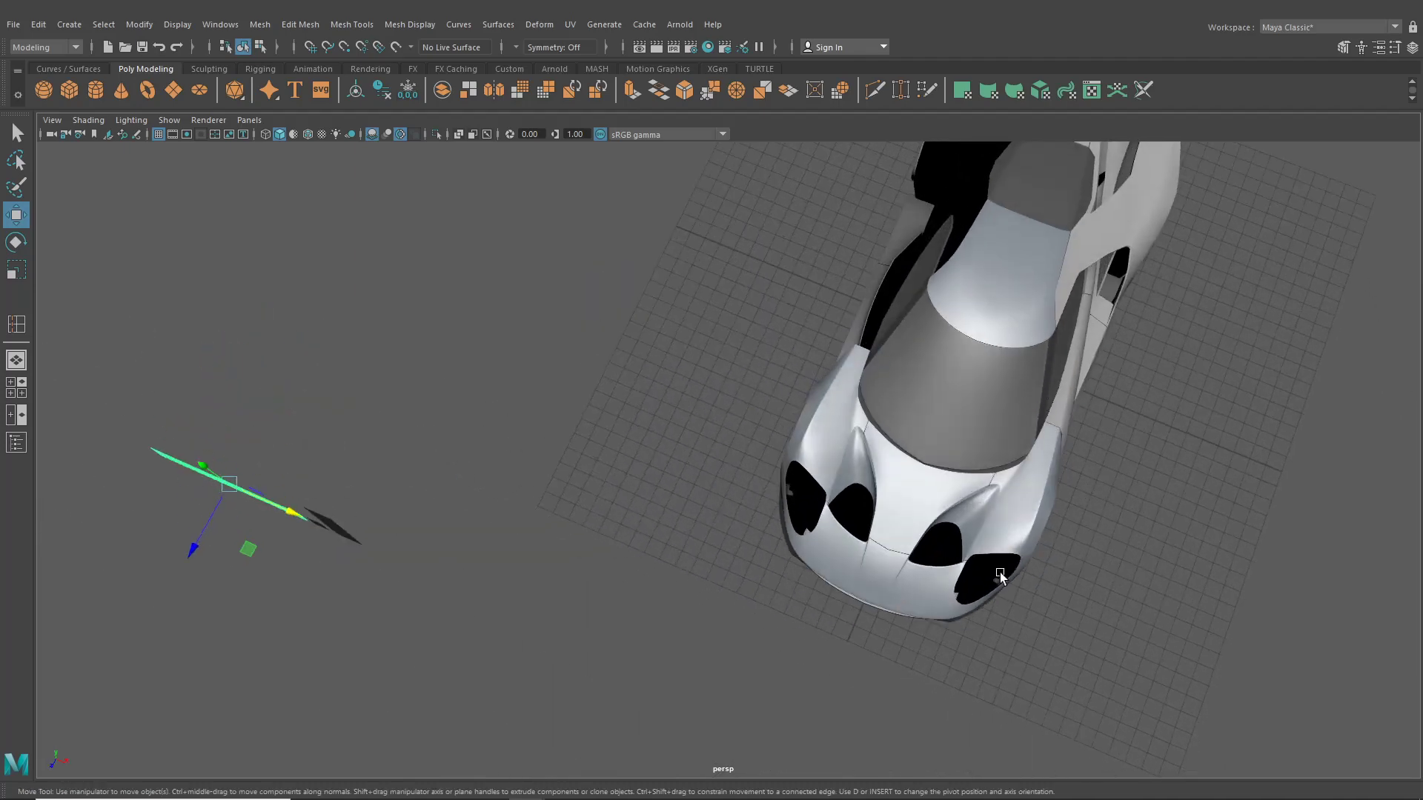
pyautogui.keyDown('alt'); pyautogui.moveTo(653, 588); pyautogui.dragTo(733, 524); pyautogui.keyUp('alt')
pyautogui.click(423, 491)
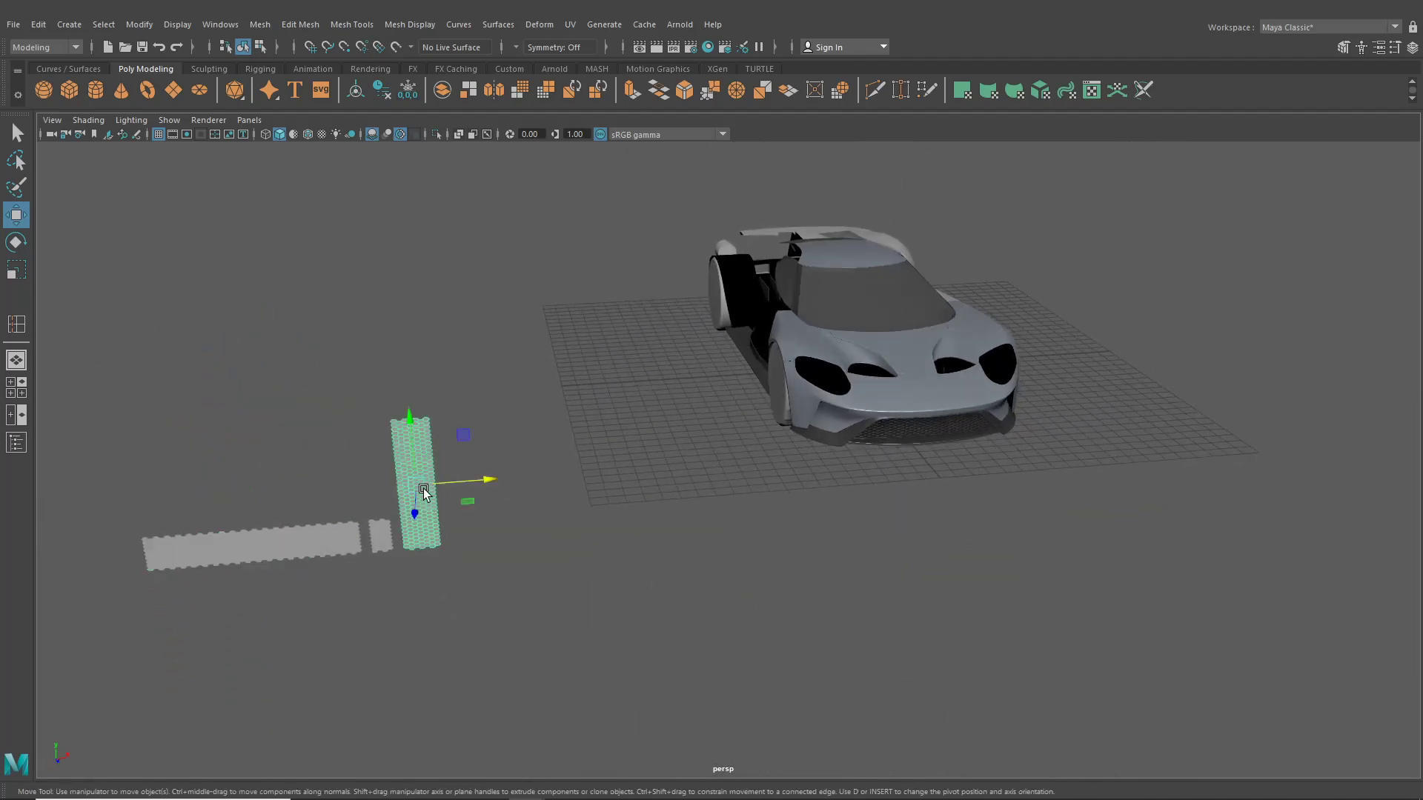
pyautogui.moveTo(951, 376)
pyautogui.keyDown('alt'); pyautogui.mouseDown()
pyautogui.moveTo(511, 525)
pyautogui.moveTo(562, 486)
pyautogui.moveTo(1048, 472)
pyautogui.moveTo(775, 486)
pyautogui.moveTo(820, 502)
pyautogui.moveTo(807, 517)
pyautogui.mouseUp(); pyautogui.keyUp('alt')
pyautogui.scroll(2, 764, 488)
pyautogui.scroll(3, 757, 491)
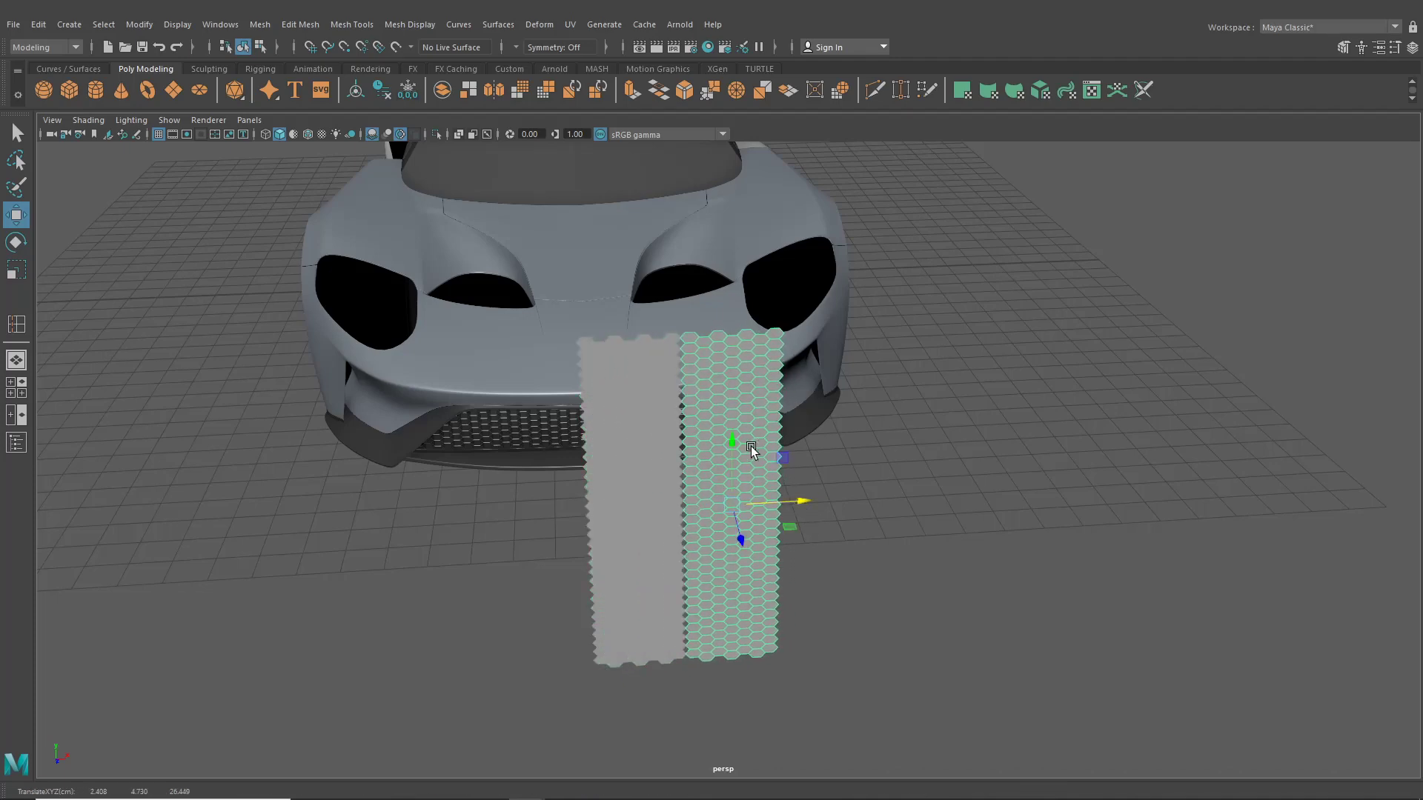
# - Delete the duplicate strip's column of hexagons nearest the other strip, then return to object selection and display wireframe on shaded
pyautogui.moveTo(739, 377); pyautogui.dragTo(733, 426, button='right')
pyautogui.keyDown('alt'); pyautogui.moveTo(705, 582); pyautogui.dragTo(700, 470); pyautogui.keyUp('alt')
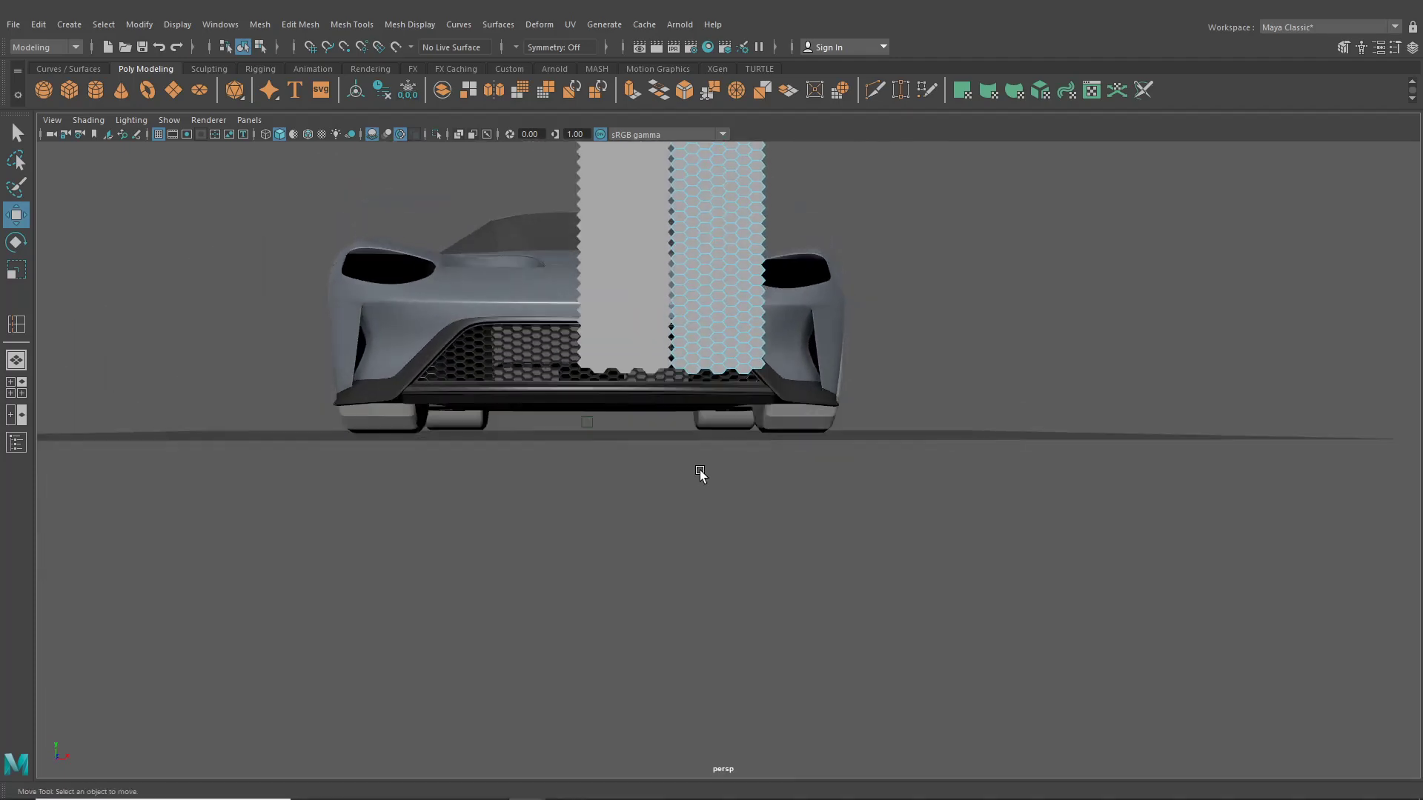
pyautogui.keyDown('alt'); pyautogui.moveTo(699, 470); pyautogui.dragTo(694, 571, button='middle'); pyautogui.keyUp('alt')
pyautogui.keyDown('alt'); pyautogui.moveTo(693, 571); pyautogui.dragTo(665, 615); pyautogui.keyUp('alt')
pyautogui.moveTo(637, 567); pyautogui.dragTo(624, 624)
pyautogui.press('Delete')
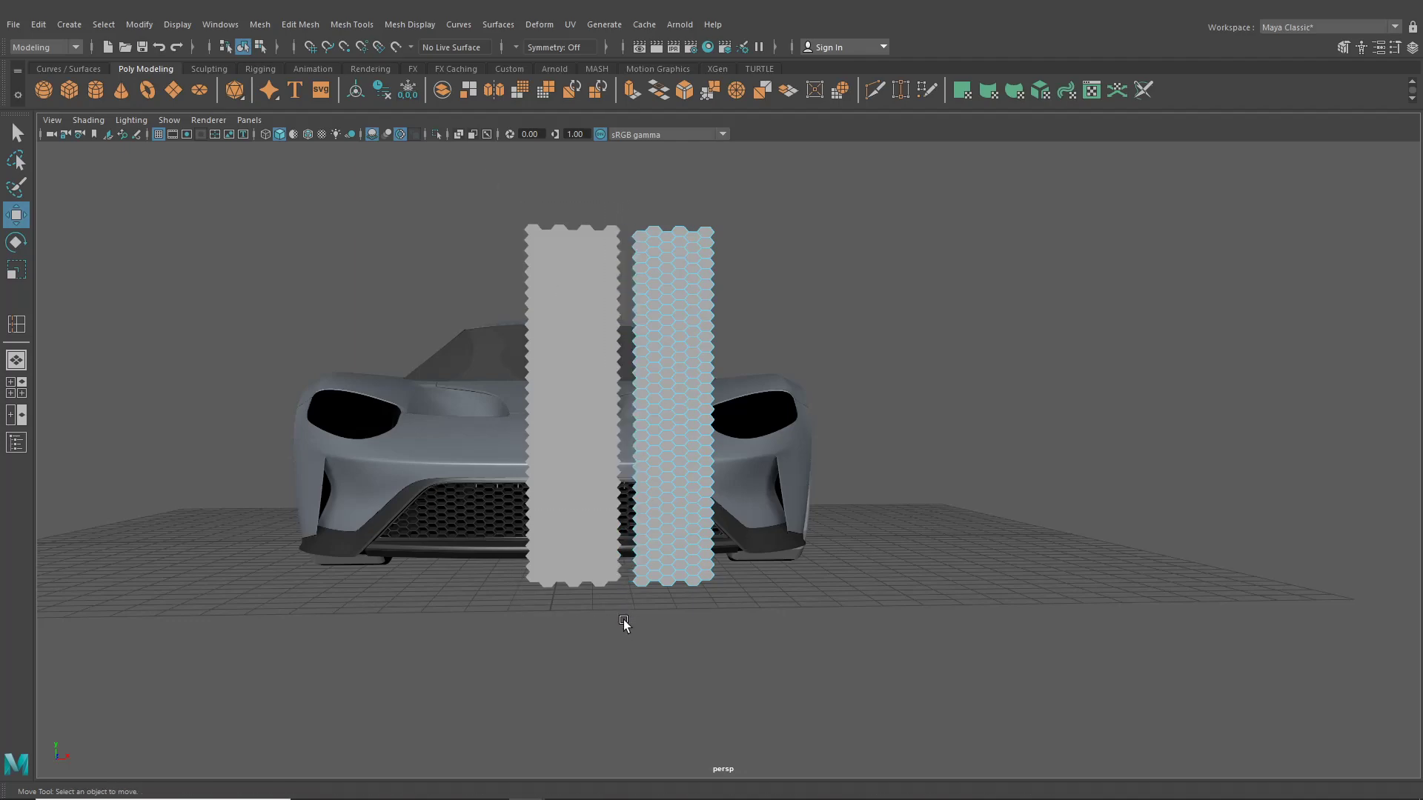
pyautogui.click(260, 47)
pyautogui.click(244, 47)
pyautogui.click(309, 134)
pyautogui.moveTo(426, 253)
pyautogui.keyDown('alt'); pyautogui.mouseDown()
pyautogui.moveTo(432, 282)
pyautogui.moveTo(473, 276)
pyautogui.mouseUp(); pyautogui.keyUp('alt')
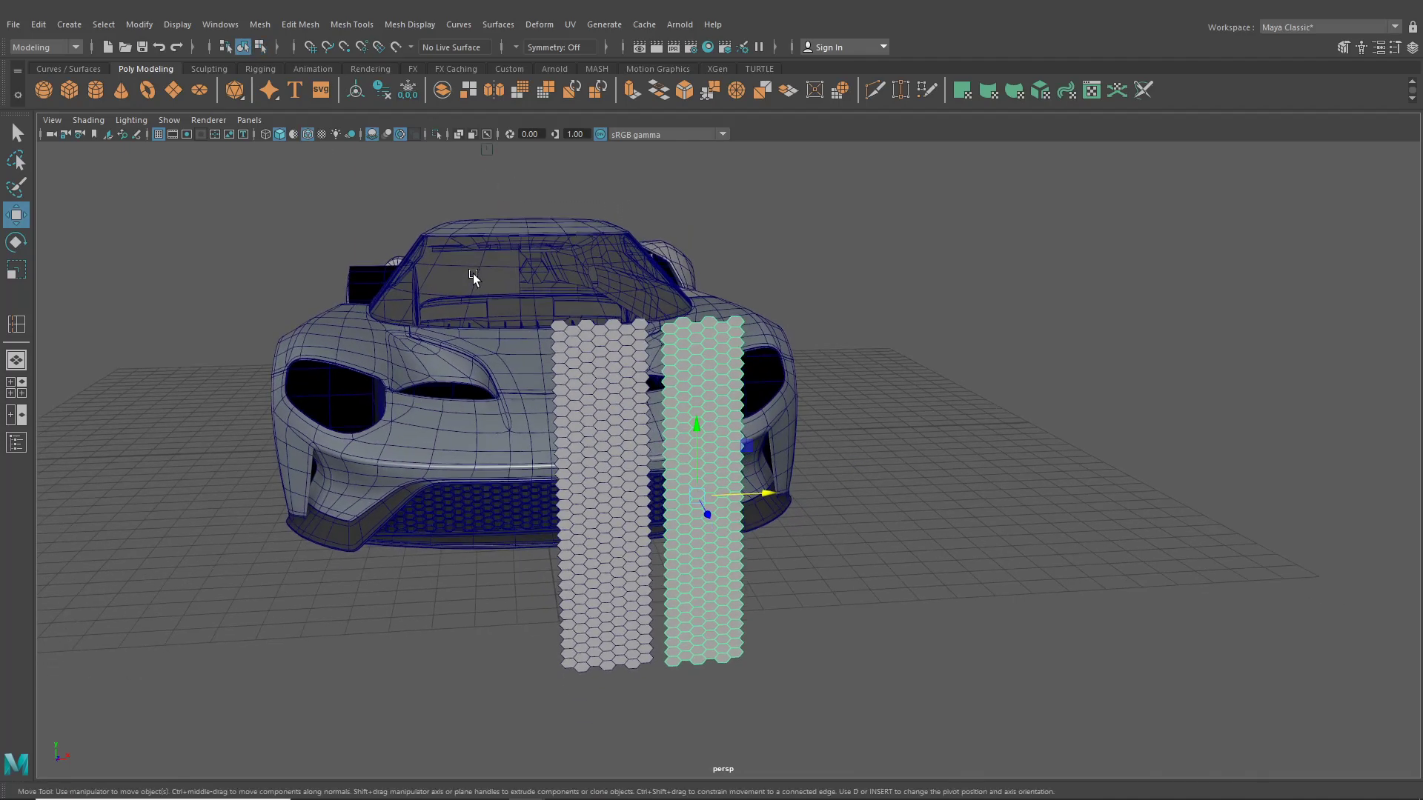
# - Snap the trimmed strip against the neighbouring strip's edge vertices and combine both strips into one mesh
pyautogui.keyDown('alt'); pyautogui.moveTo(473, 276); pyautogui.dragTo(658, 544, button='right'); pyautogui.keyUp('alt')
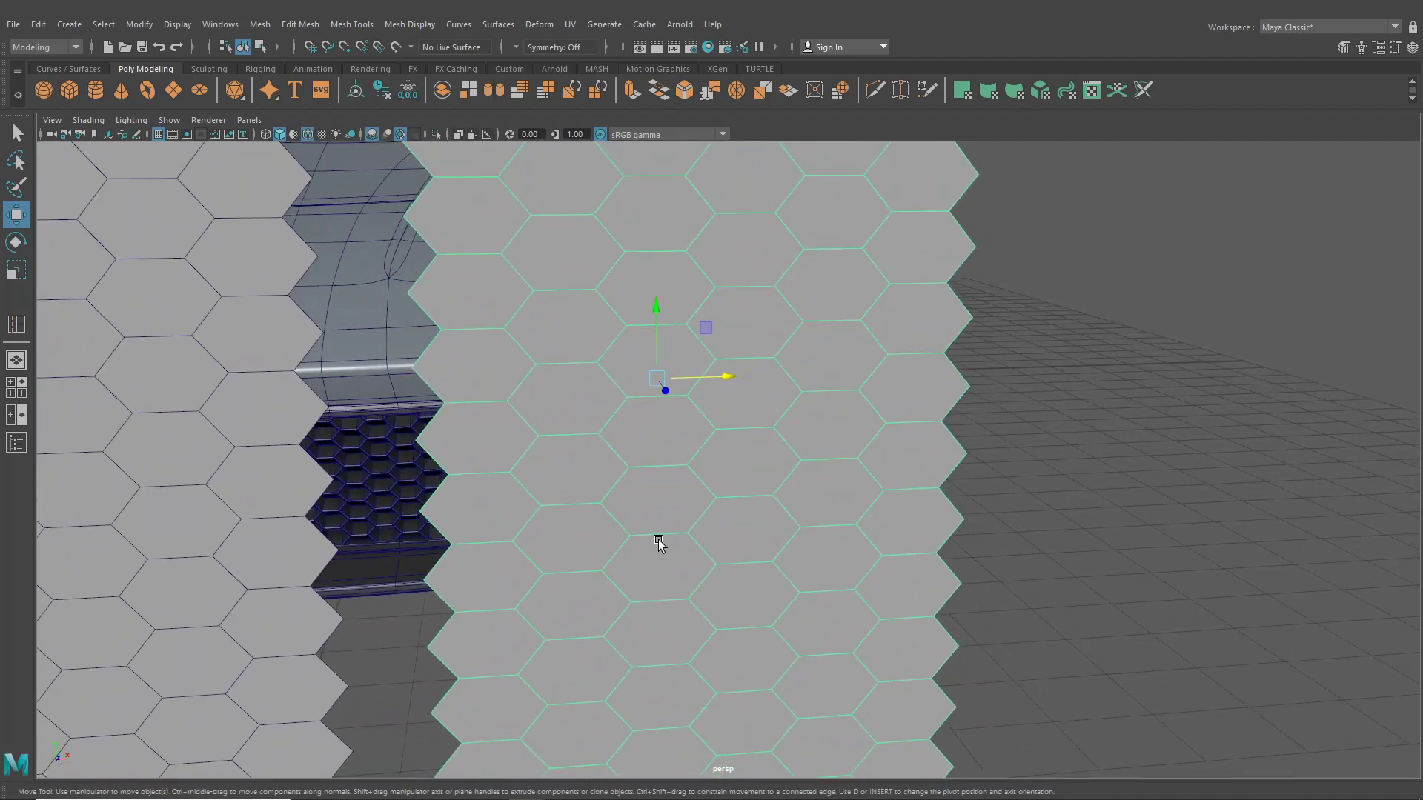
pyautogui.moveTo(656, 379); pyautogui.dragTo(301, 372)
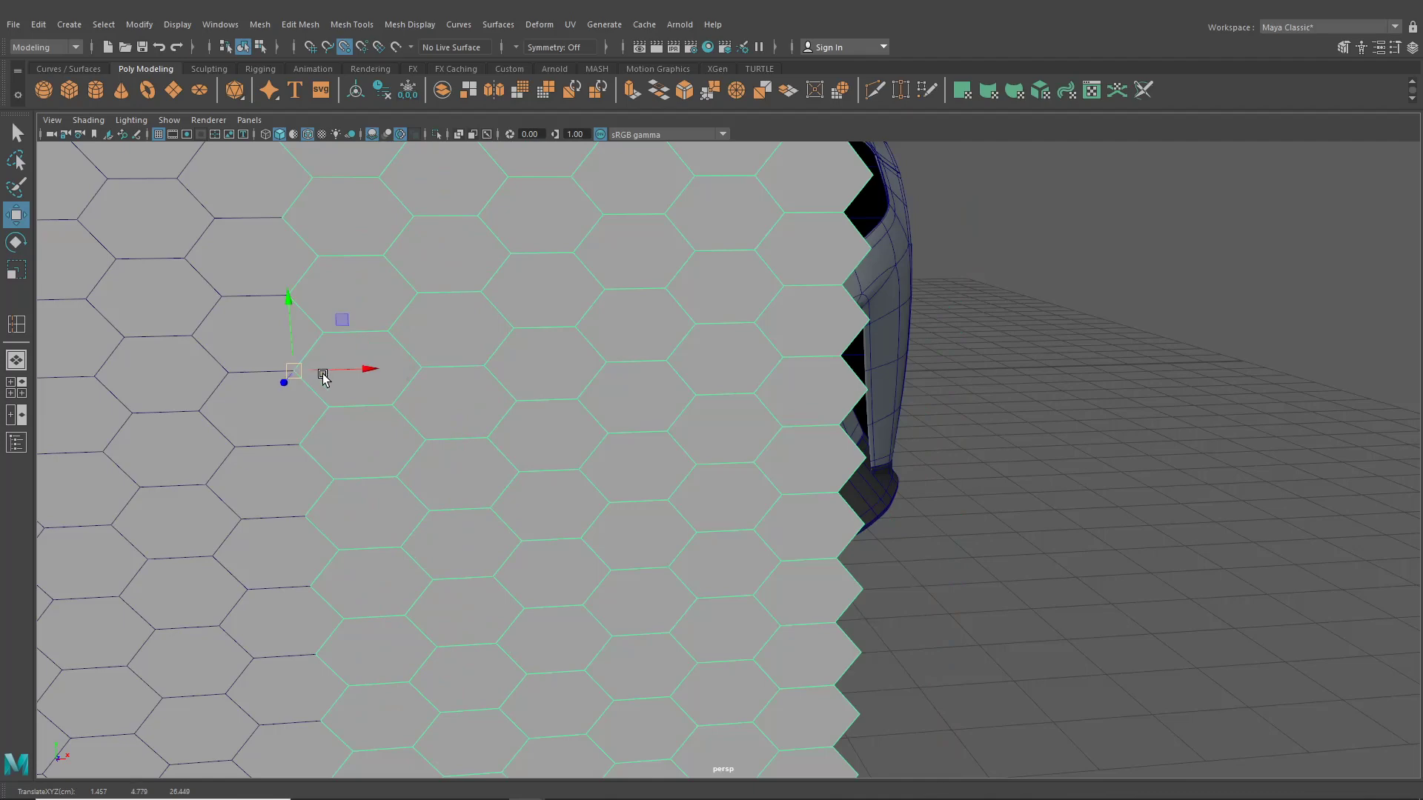
pyautogui.keyDown('alt'); pyautogui.moveTo(322, 375); pyautogui.dragTo(393, 419, button='right'); pyautogui.keyUp('alt')
pyautogui.keyDown('alt'); pyautogui.moveTo(393, 420); pyautogui.dragTo(374, 430, button='middle'); pyautogui.keyUp('alt')
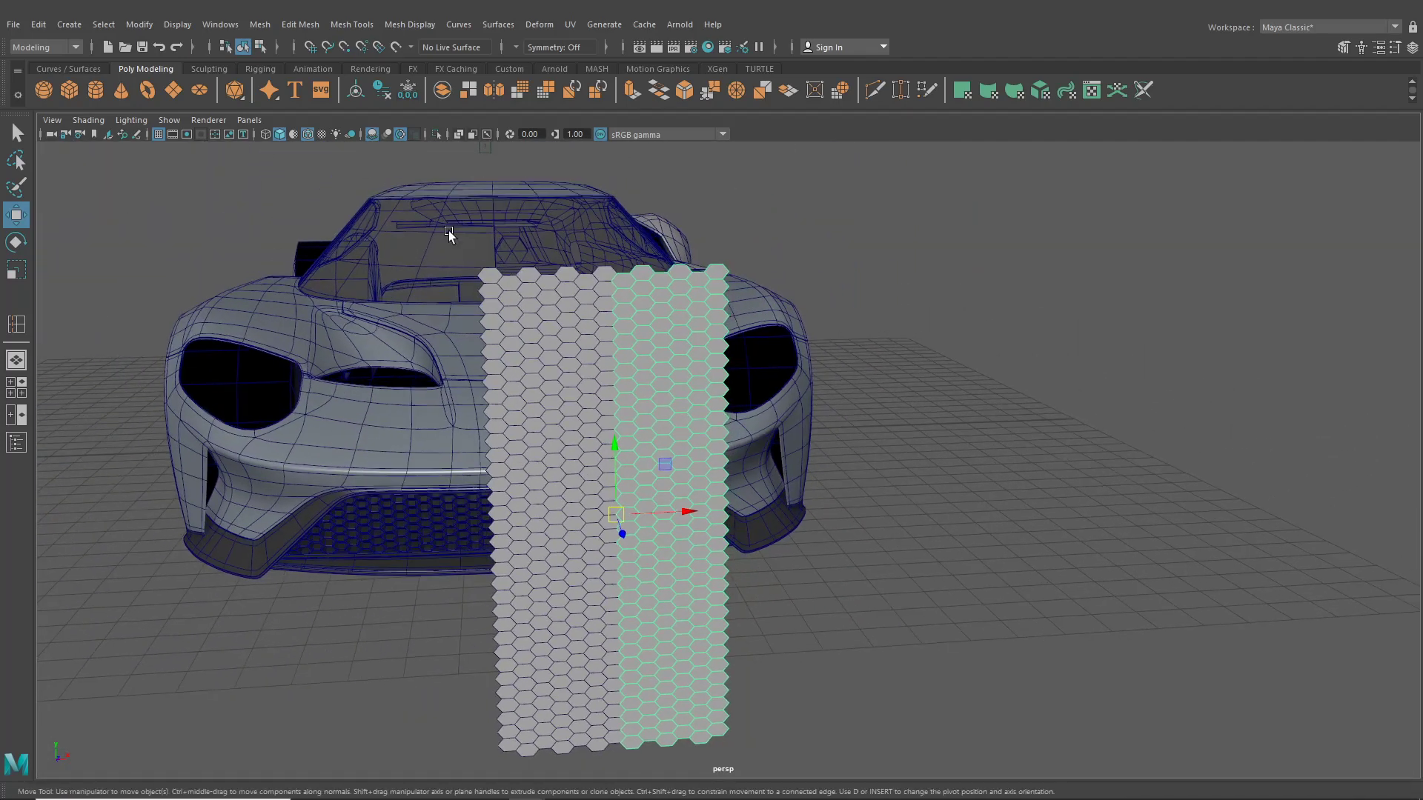
pyautogui.click(562, 373)
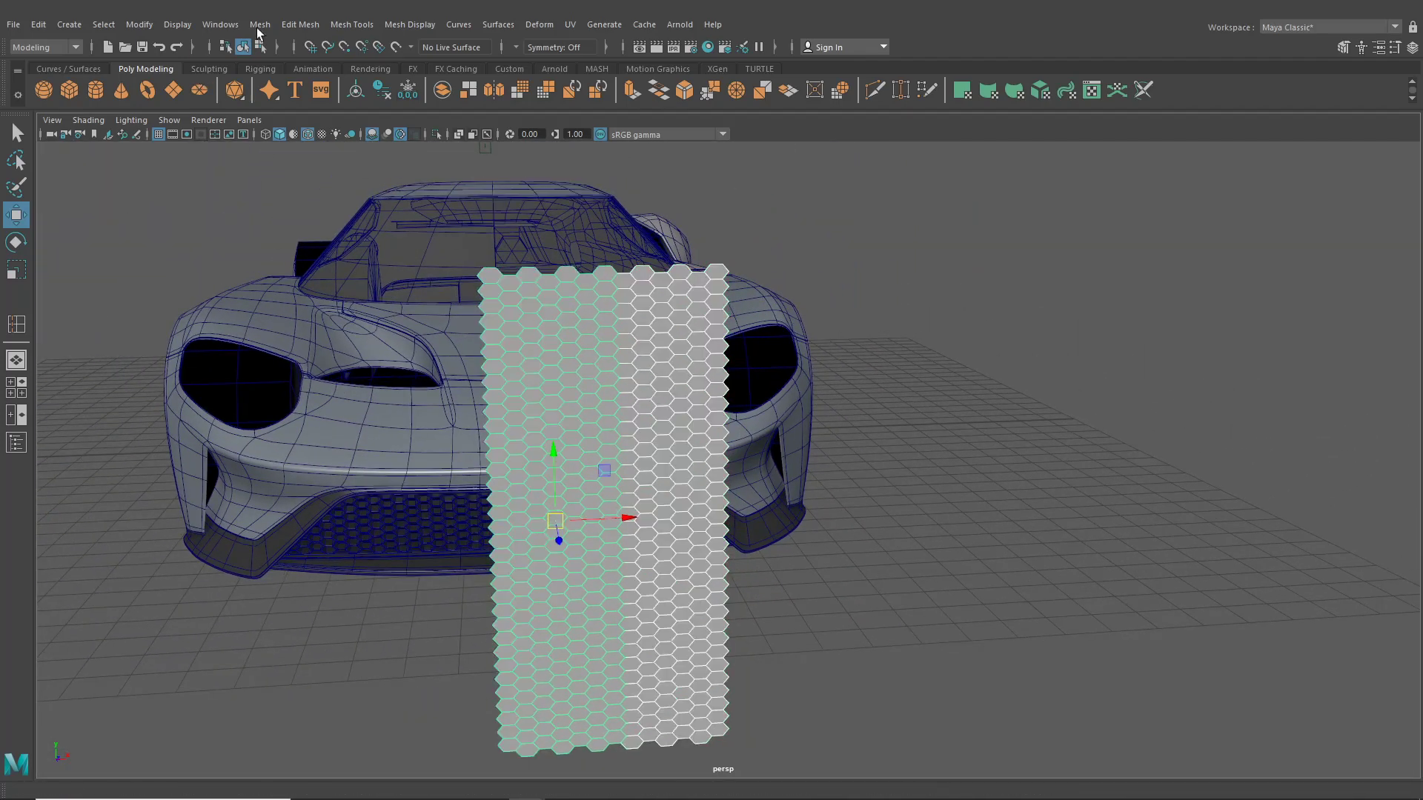
pyautogui.click(258, 27)
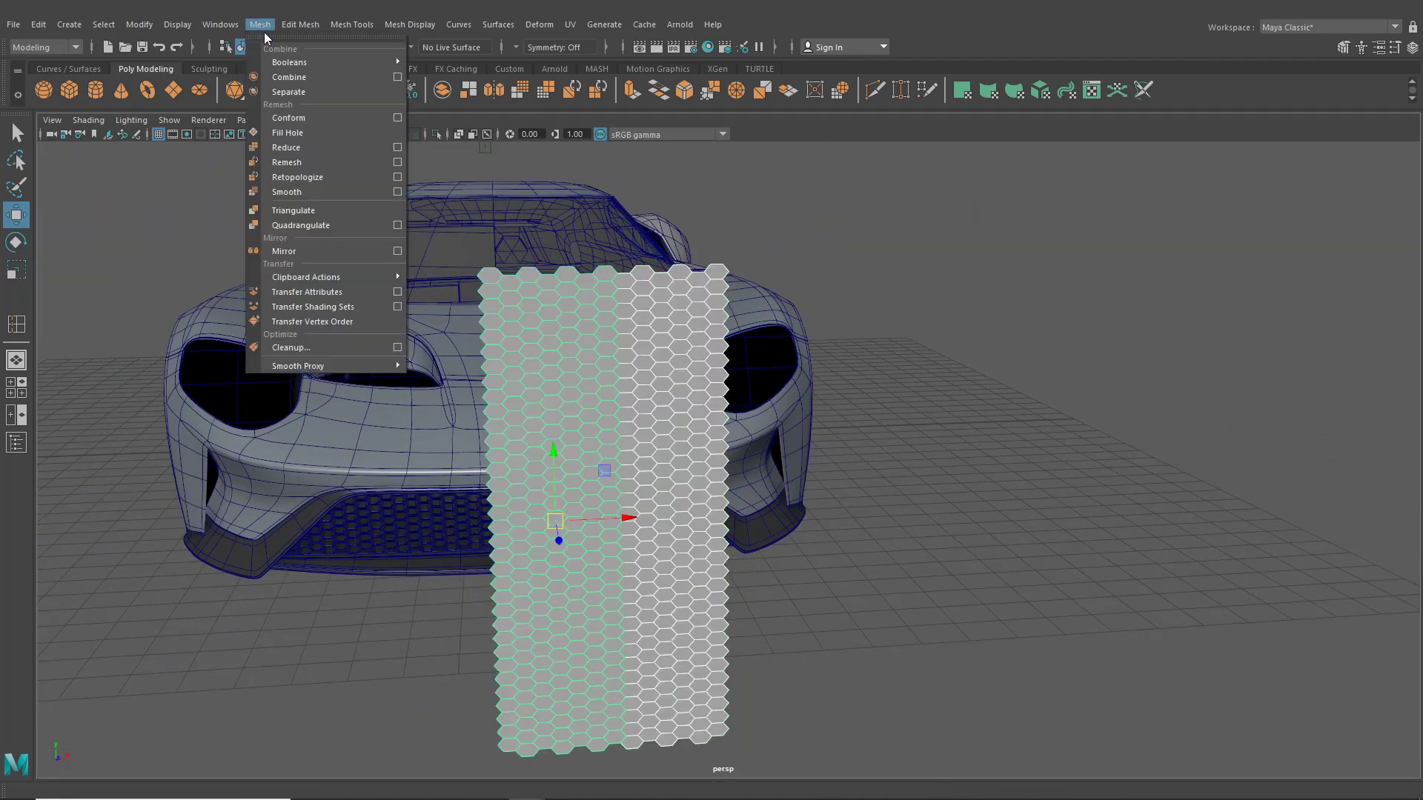
pyautogui.click(285, 77)
# - Merge the vertices along the seam of the combined hexagon mesh with a 0.01 distance threshold, then return to object selection
pyautogui.moveTo(651, 289); pyautogui.dragTo(599, 285, button='right')
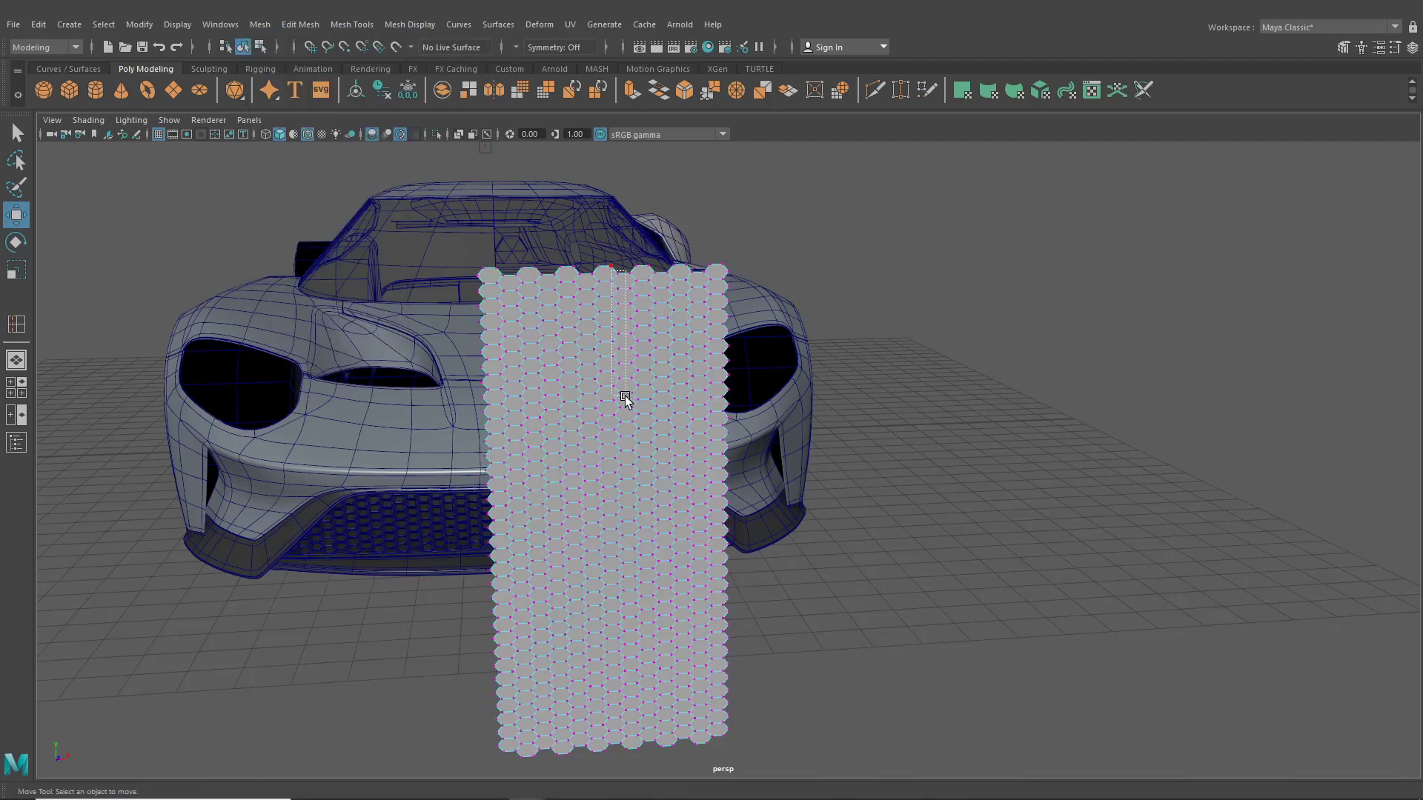
pyautogui.moveTo(623, 630); pyautogui.dragTo(630, 745)
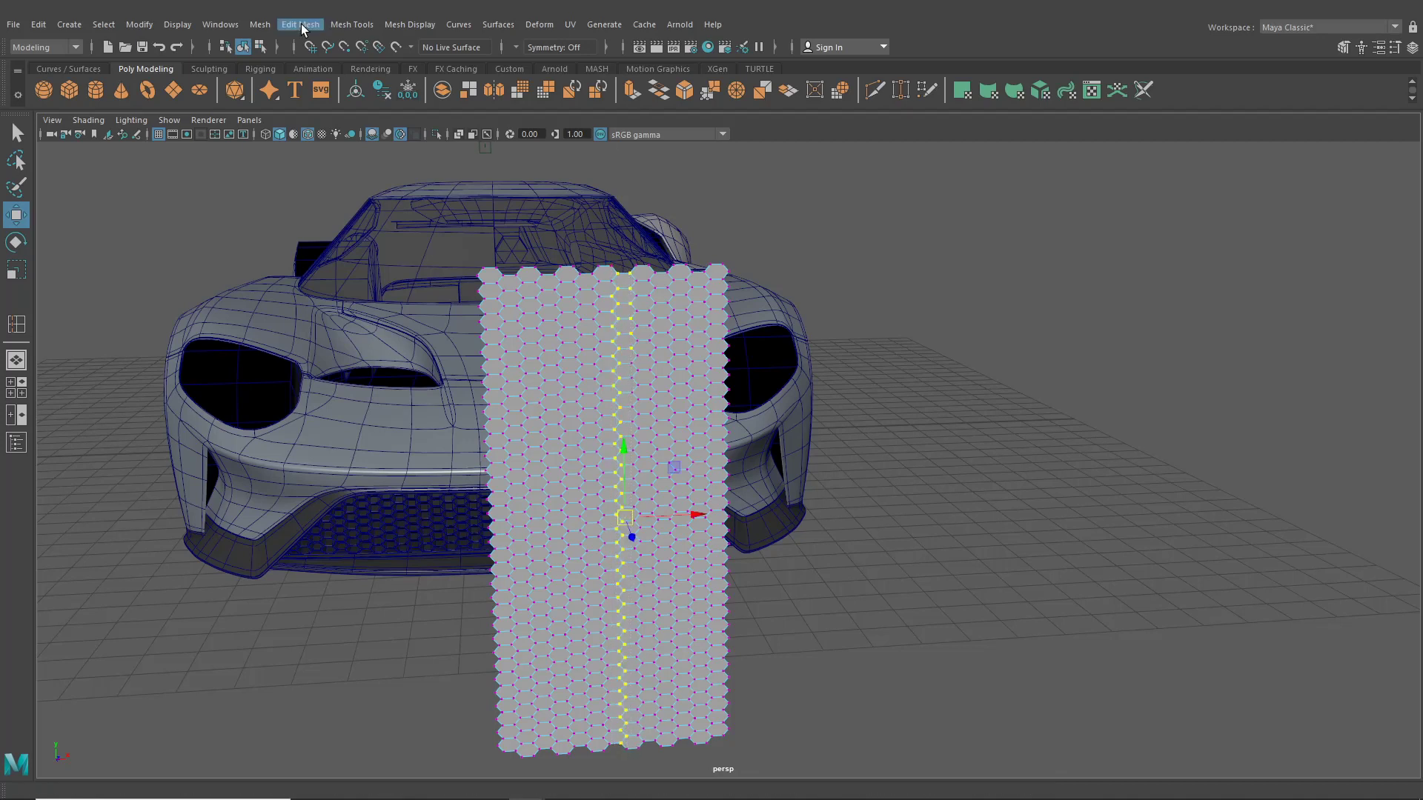
pyautogui.keyDown('shift'); pyautogui.moveTo(625, 264); pyautogui.dragTo(625, 265); pyautogui.keyUp('shift')
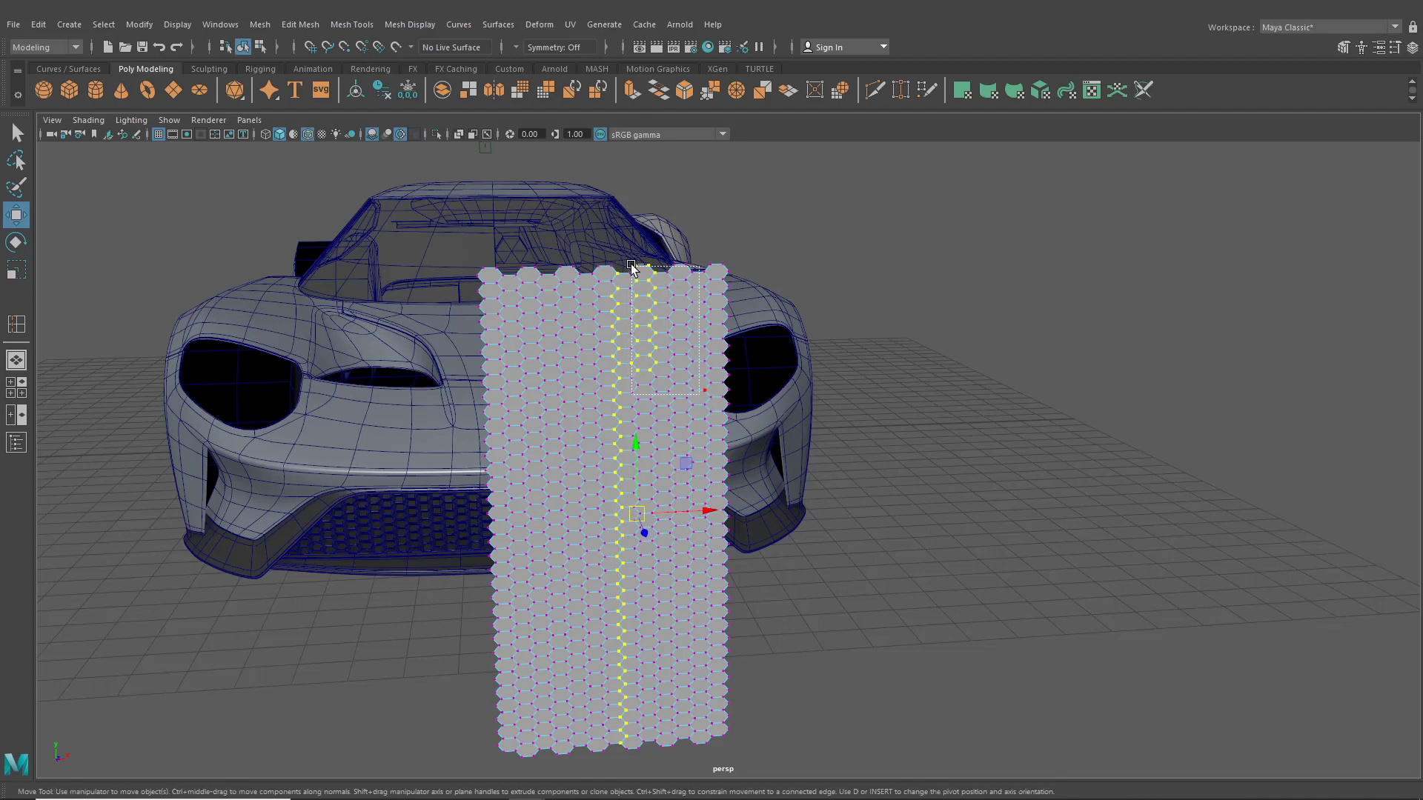
pyautogui.keyDown('ctrl'); pyautogui.moveTo(629, 255); pyautogui.dragTo(628, 255); pyautogui.keyUp('ctrl')
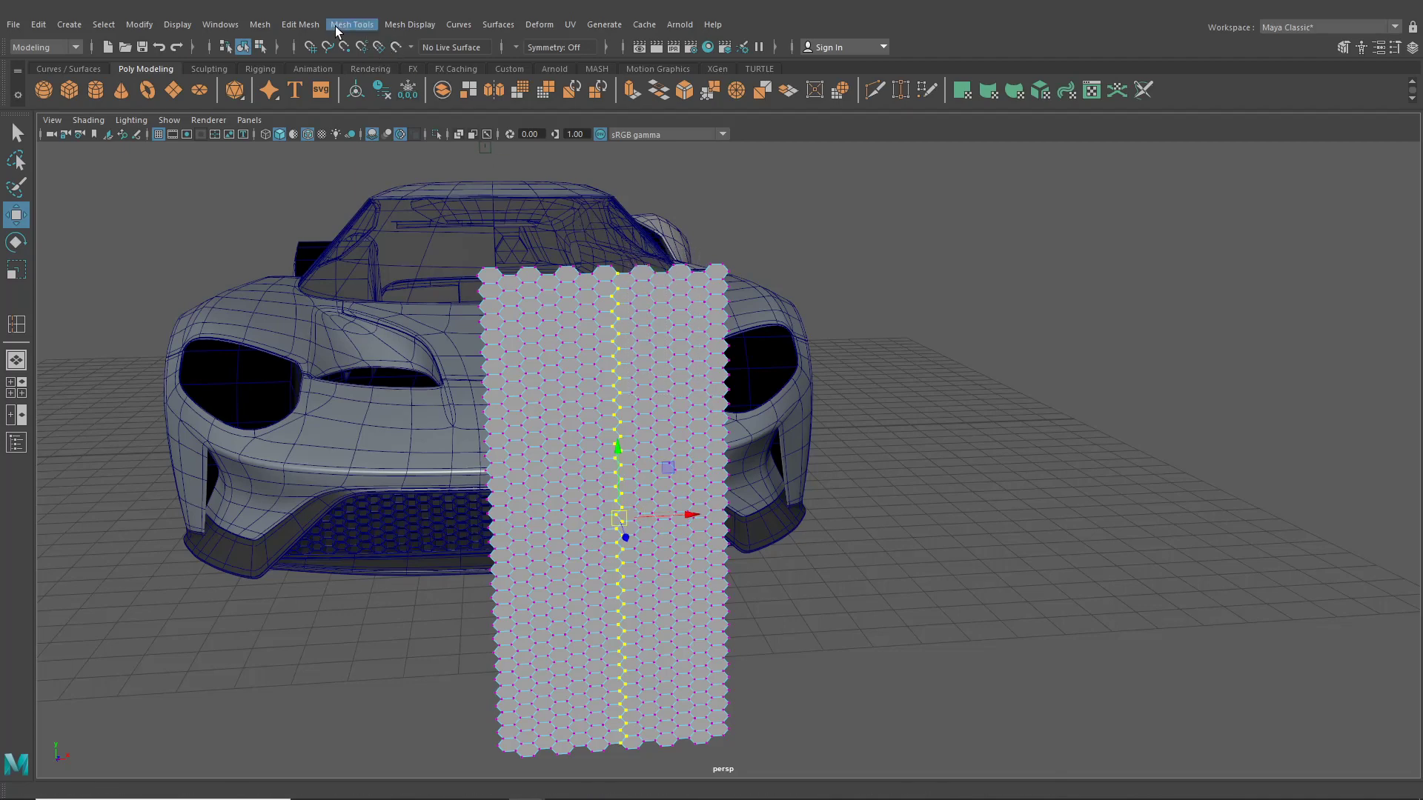
pyautogui.click(306, 26)
pyautogui.click(332, 181)
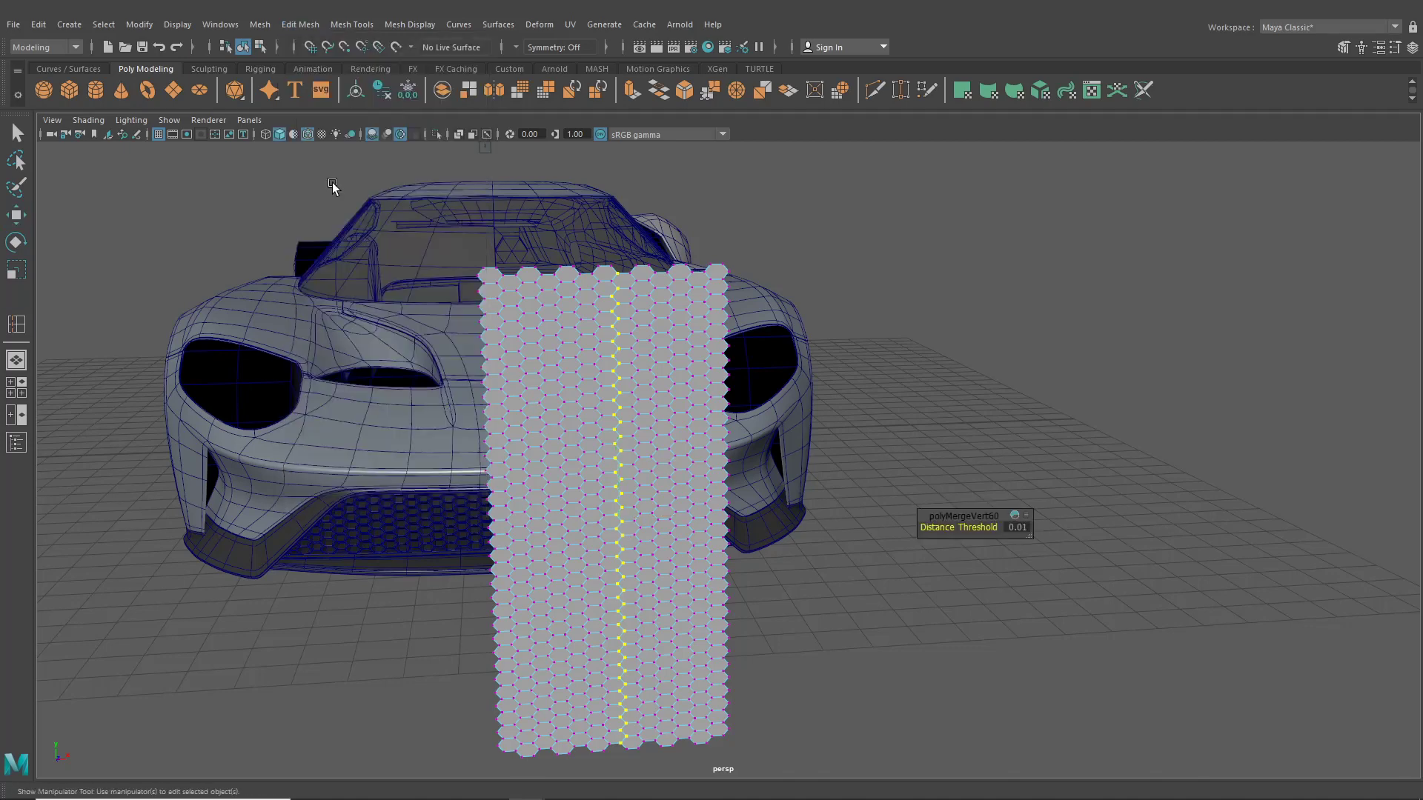
pyautogui.click(260, 47)
pyautogui.click(242, 47)
pyautogui.scroll(-3, 536, 394)
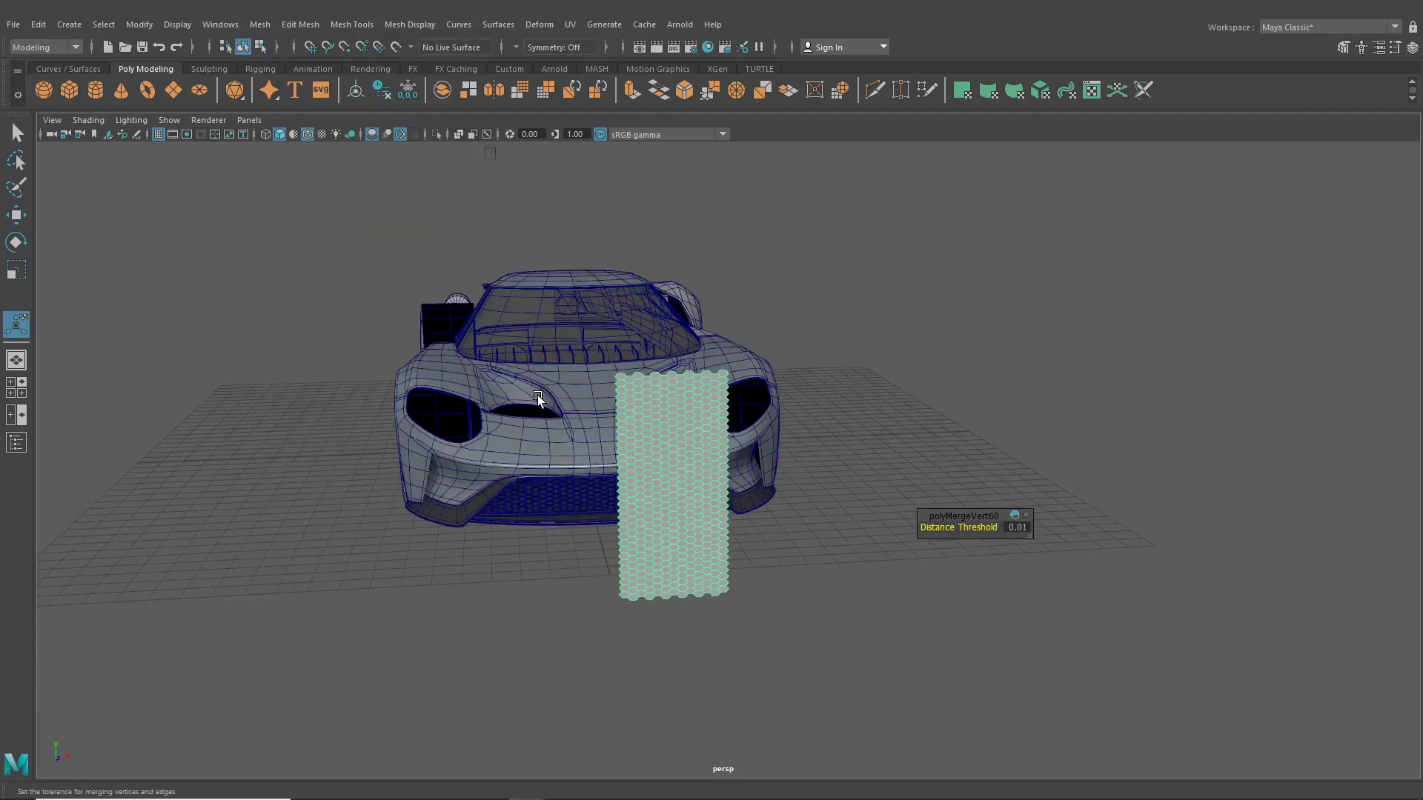
# - Move the hexagon mesh onto the car's hood and maximize the top view around the hood vents
pyautogui.keyDown('alt'); pyautogui.moveTo(536, 394); pyautogui.dragTo(531, 566); pyautogui.keyUp('alt')
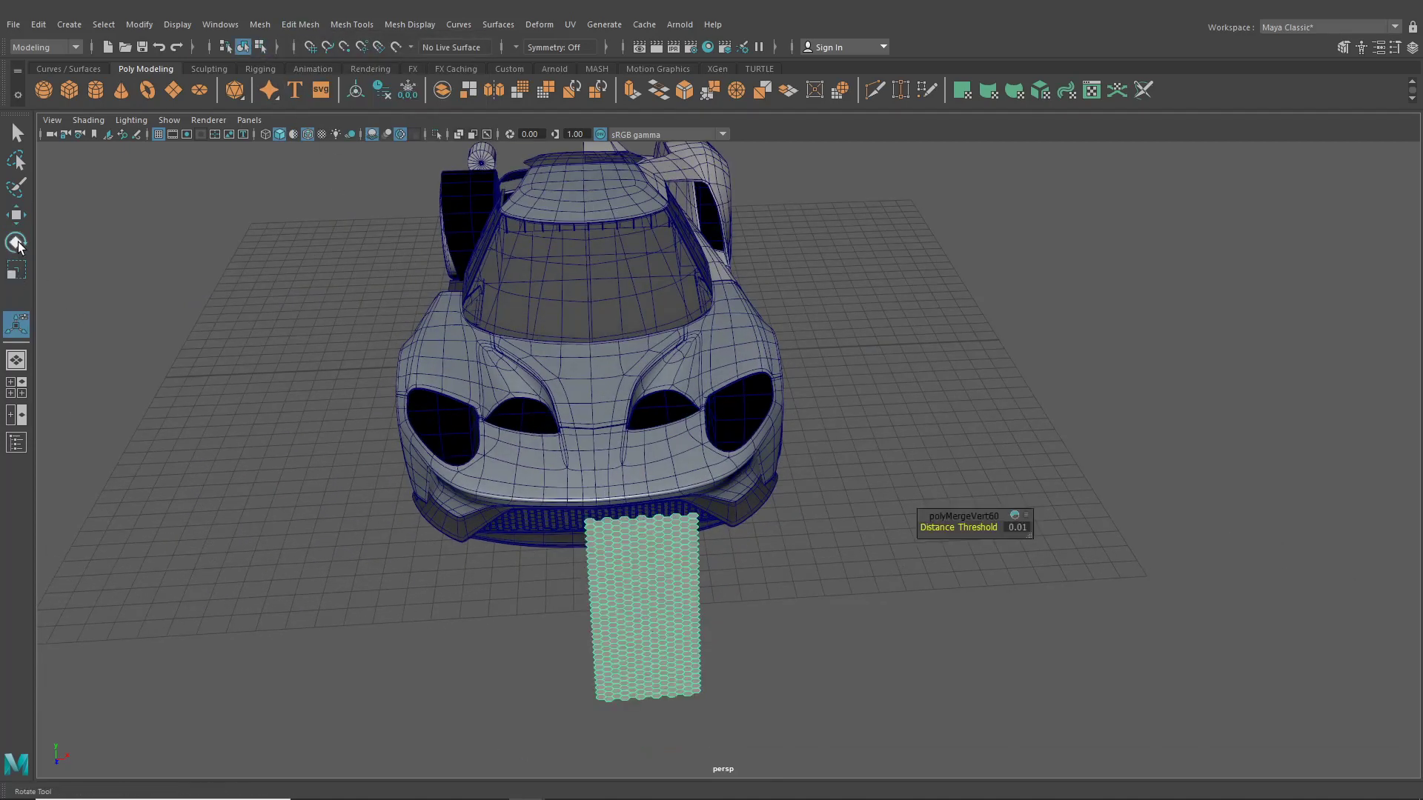
pyautogui.click(18, 220)
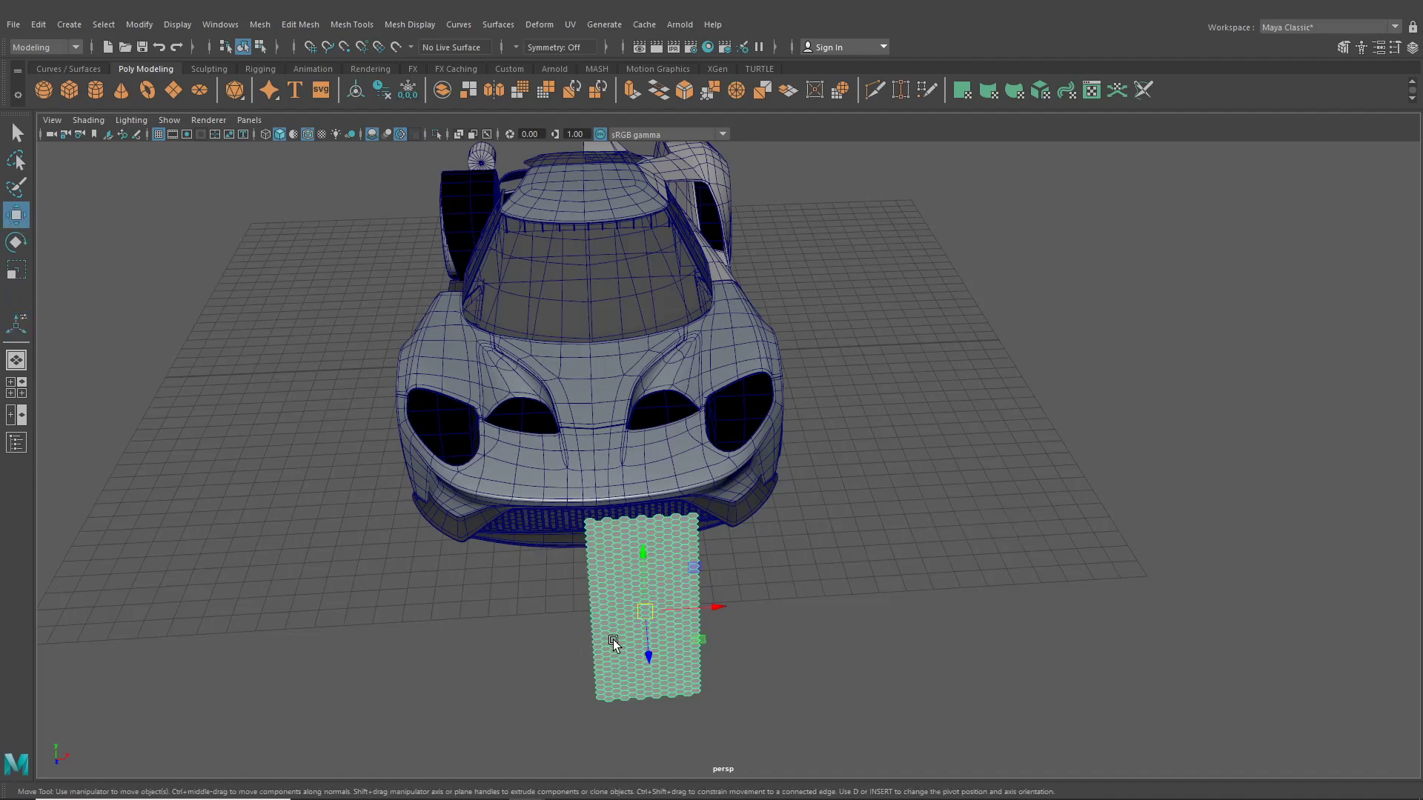
pyautogui.moveTo(614, 643); pyautogui.dragTo(318, 363)
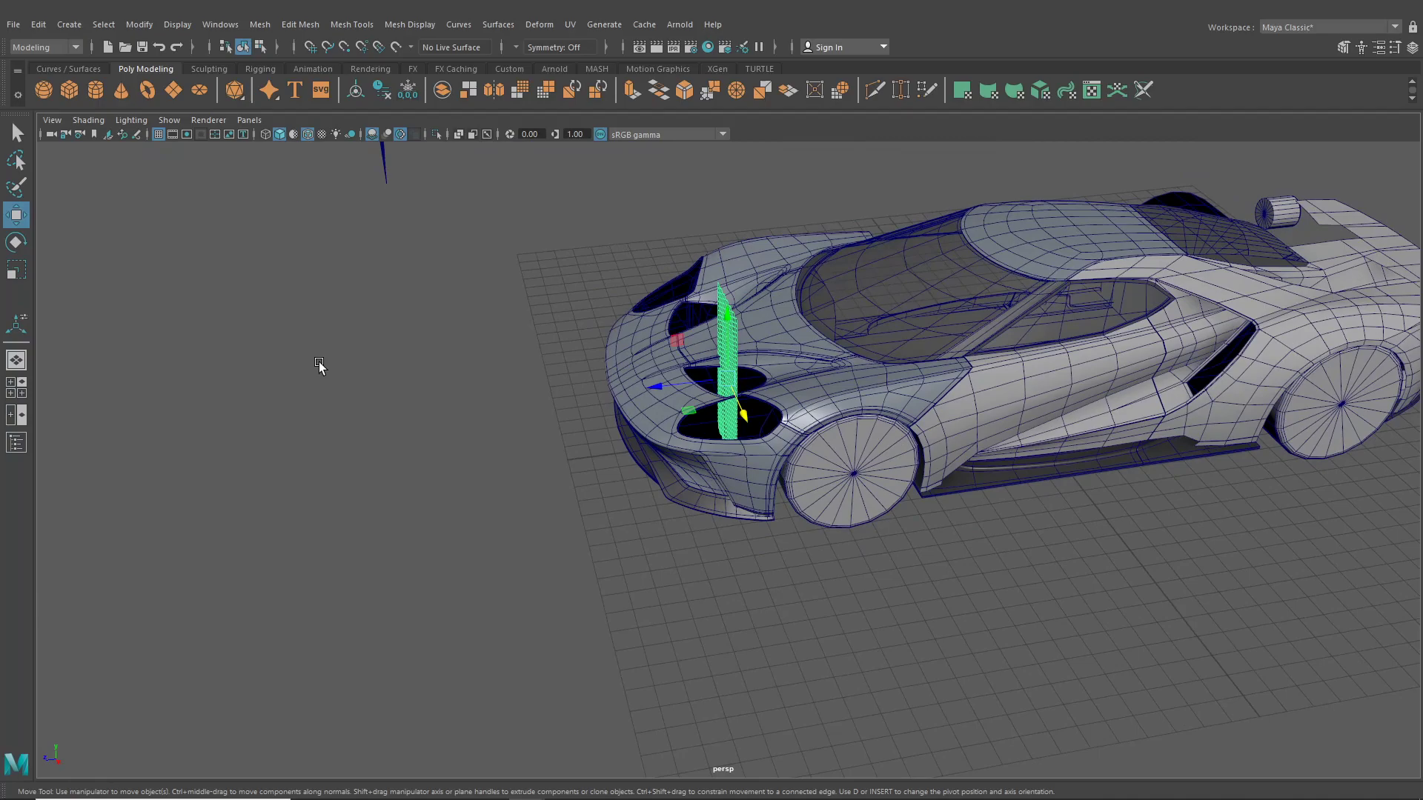
pyautogui.click(22, 389)
pyautogui.press('space')
pyautogui.keyDown('alt'); pyautogui.moveTo(659, 708); pyautogui.dragTo(662, 145, button='middle'); pyautogui.keyUp('alt')
# - Rotate the hexagon mesh flat over the hood vent, setting its Rotate X to -90
pyautogui.click(16, 242)
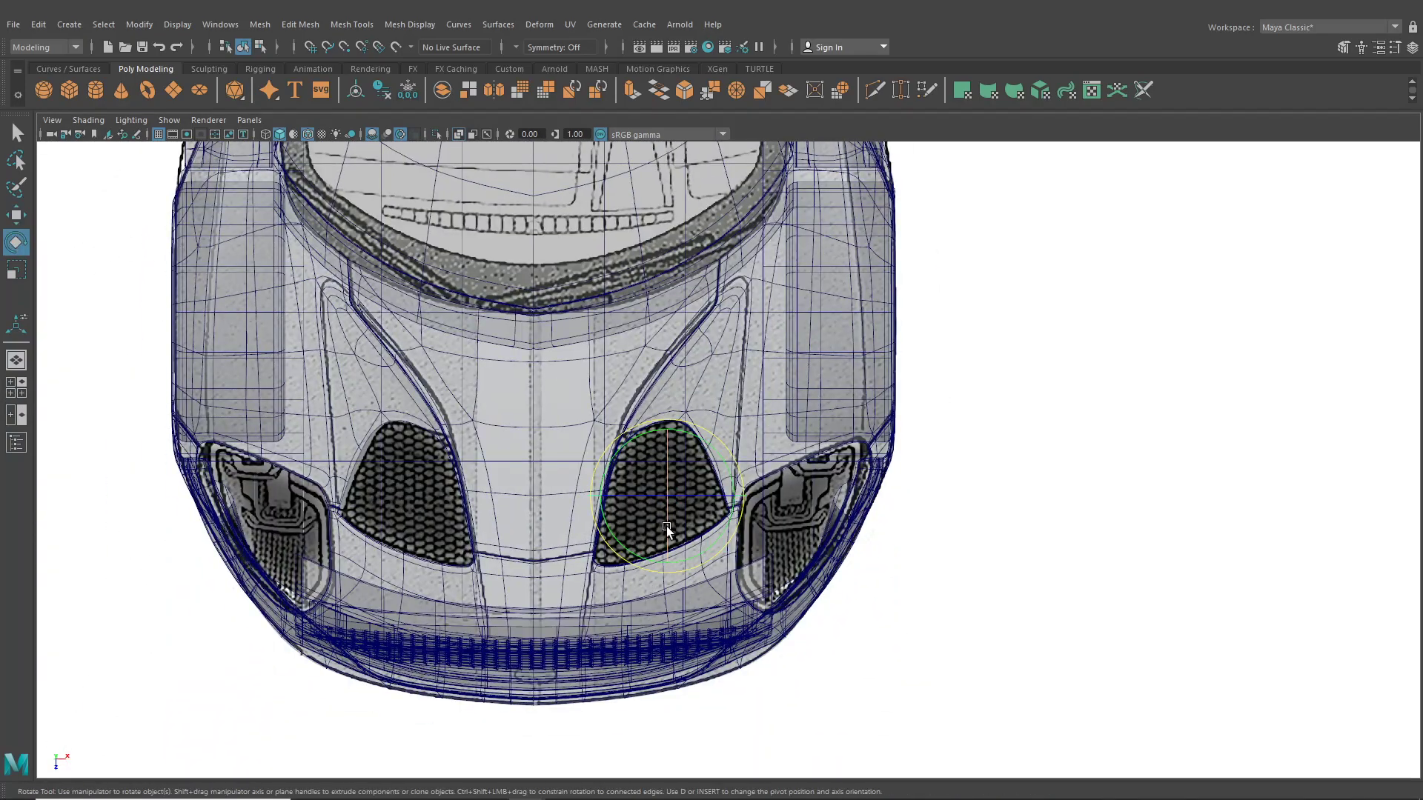
pyautogui.moveTo(665, 526); pyautogui.dragTo(678, 467)
pyautogui.click(1413, 47)
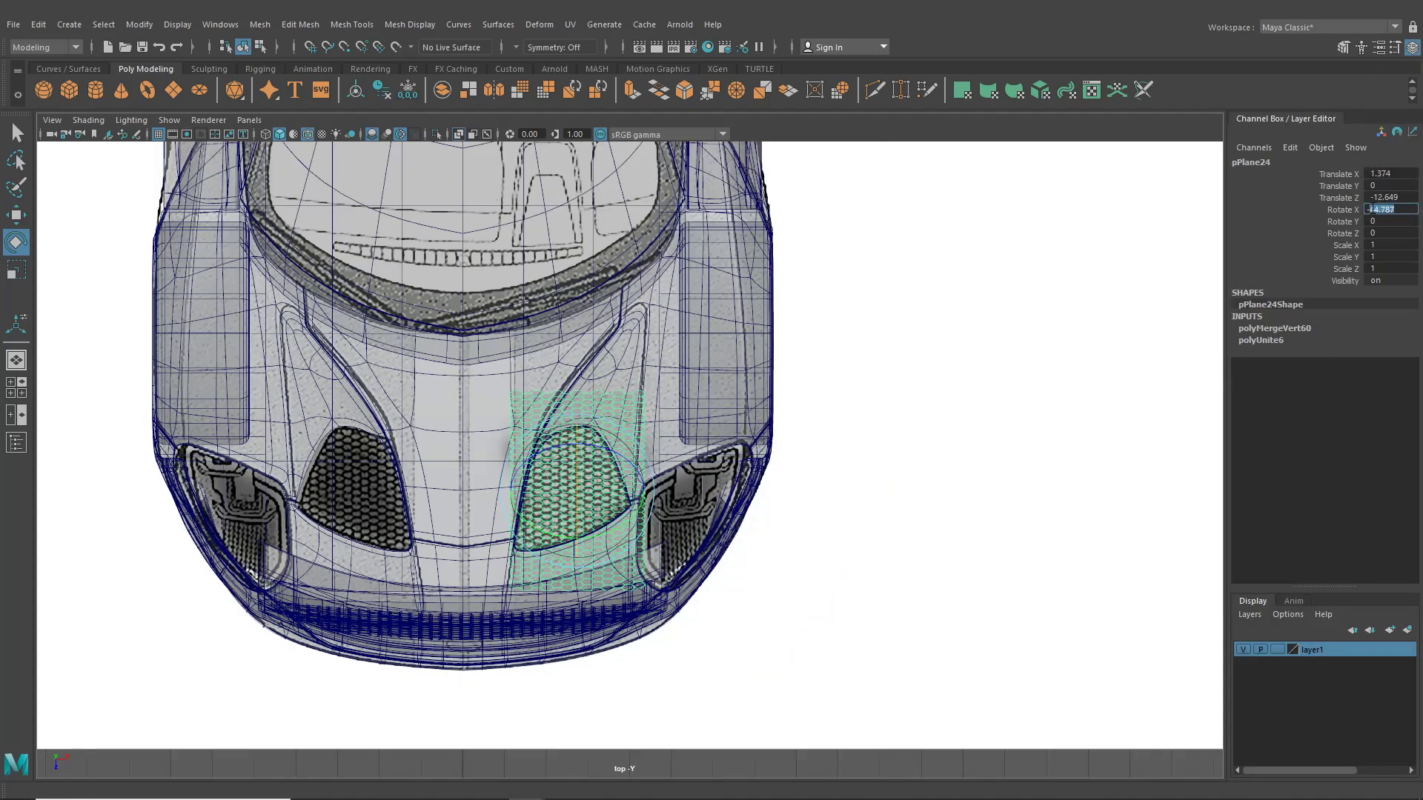
pyautogui.write('-90')
pyautogui.press('Return')
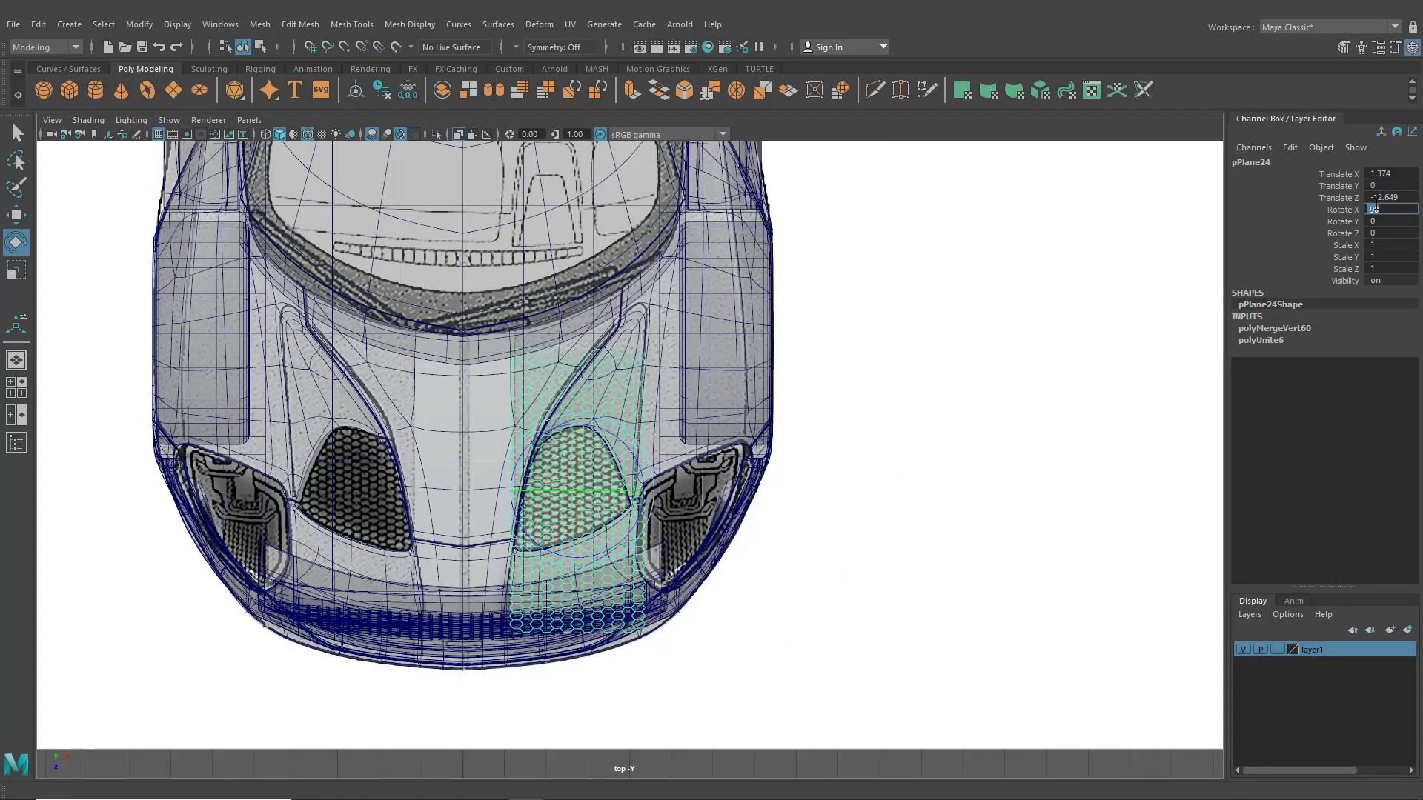
# - Move the hexagon mesh onto the hood vent at about Translate X 1.434, Translate Z -12.566 and scale it to about 0.833 in Y
pyautogui.click(16, 214)
pyautogui.scroll(5, 608, 456)
pyautogui.moveTo(635, 487); pyautogui.dragTo(642, 490)
pyautogui.click(16, 269)
pyautogui.scroll(1, 587, 520)
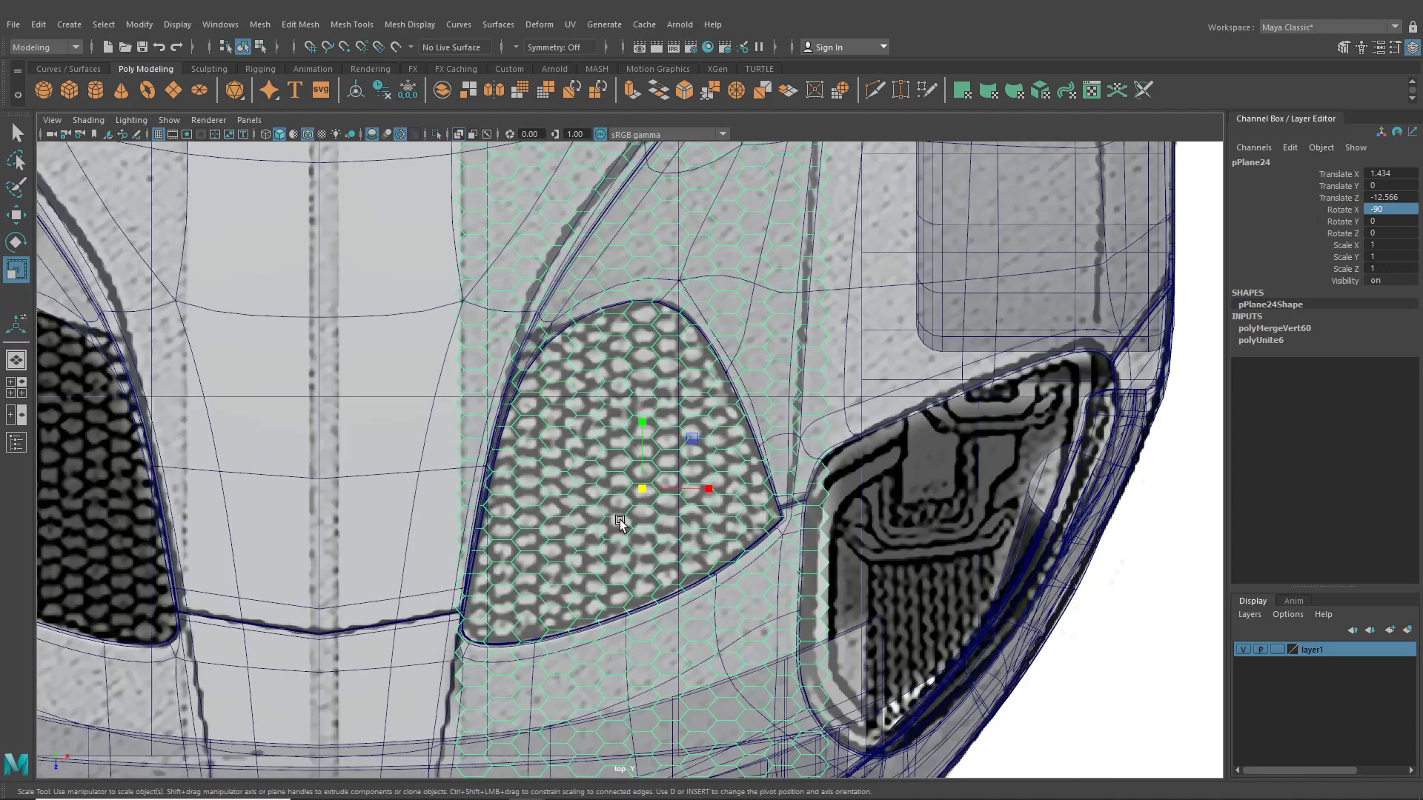
pyautogui.moveTo(643, 425); pyautogui.dragTo(644, 434)
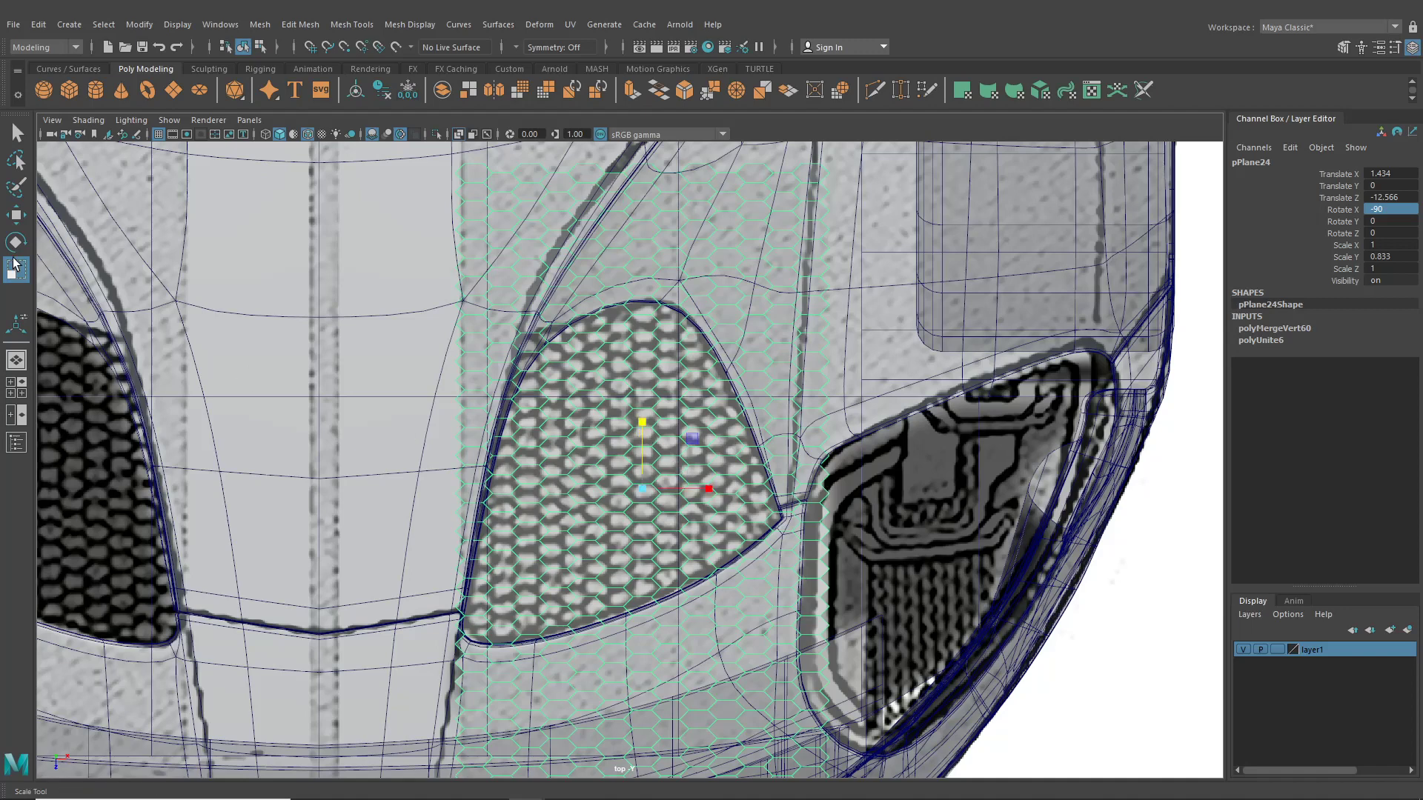
# - Shift the hexagon mesh to about Translate Z -12.598 and adjust its Scale Y to about 0.861 to match the reference grille
pyautogui.press('w')
pyautogui.moveTo(648, 492); pyautogui.dragTo(641, 546)
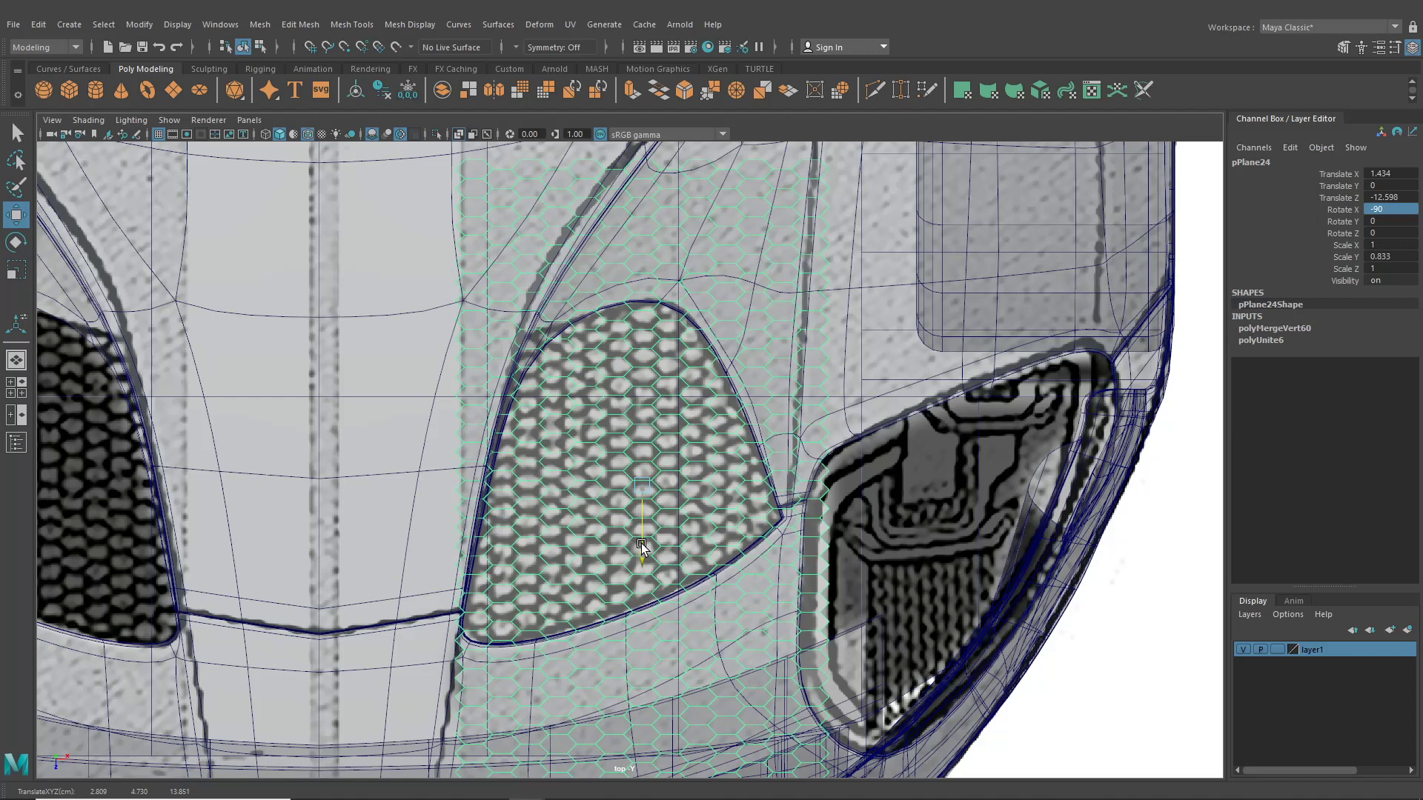
pyautogui.click(16, 271)
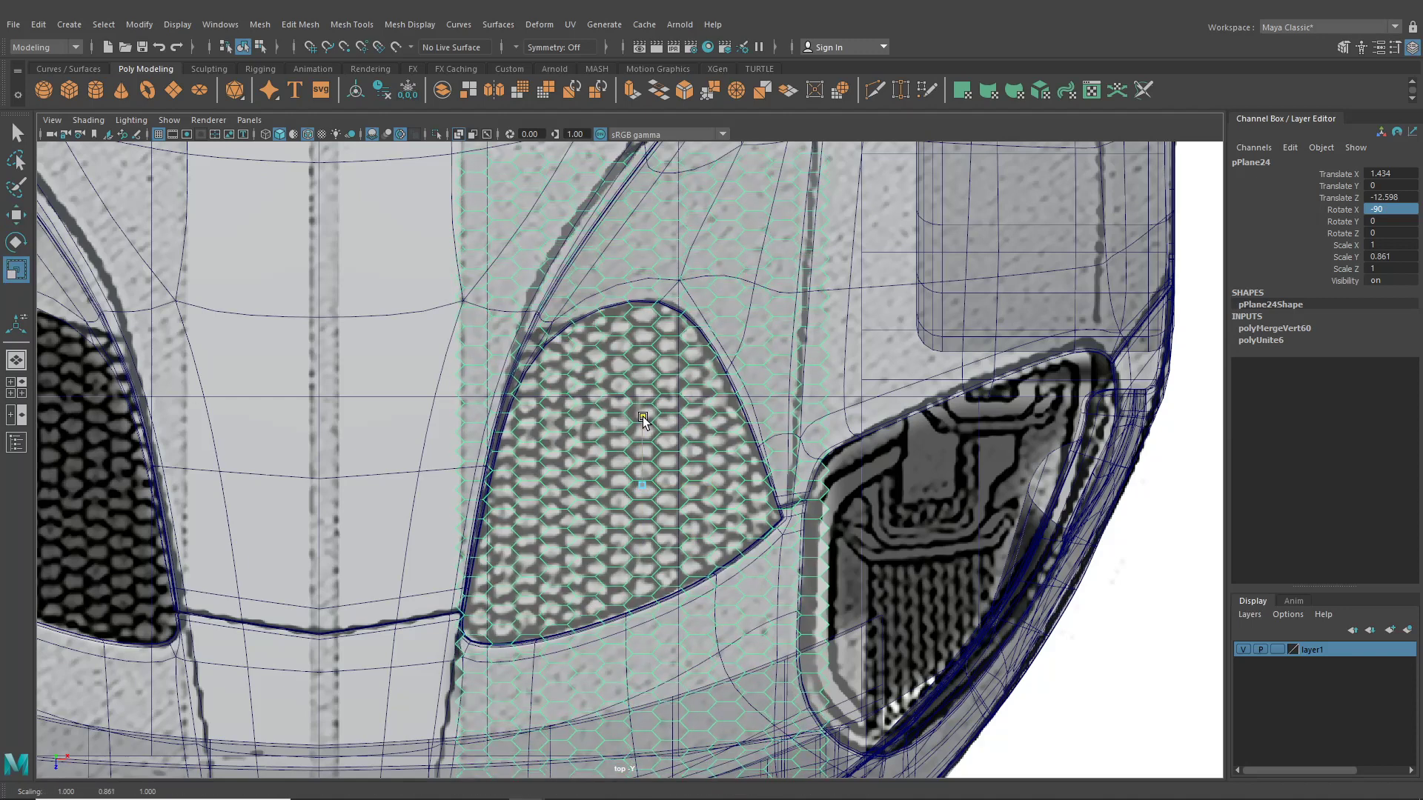
pyautogui.moveTo(642, 421); pyautogui.dragTo(642, 420)
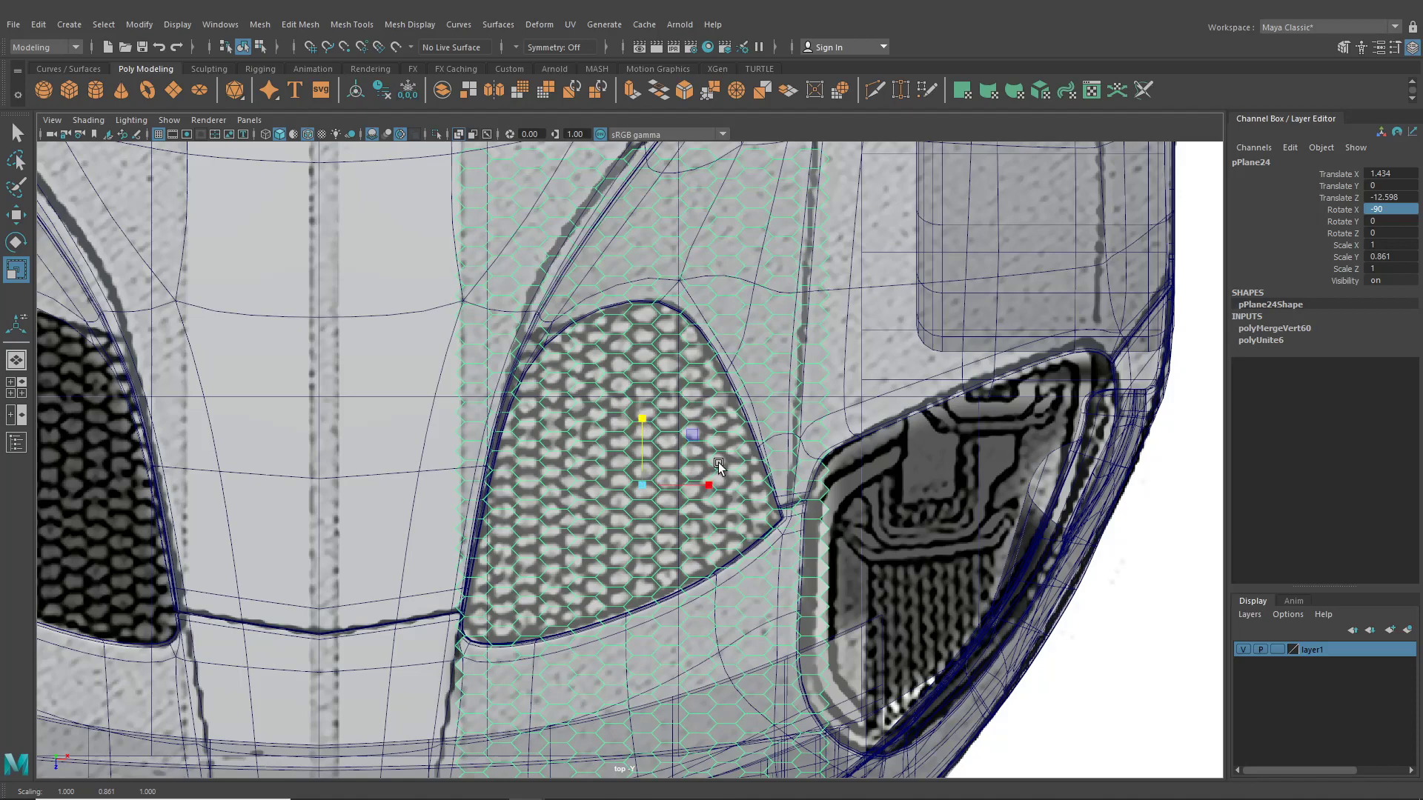
# - Narrow the hexagon mesh to about Scale X 0.88 and shift it sideways to about Translate X 1.266
pyautogui.moveTo(709, 485); pyautogui.dragTo(701, 486)
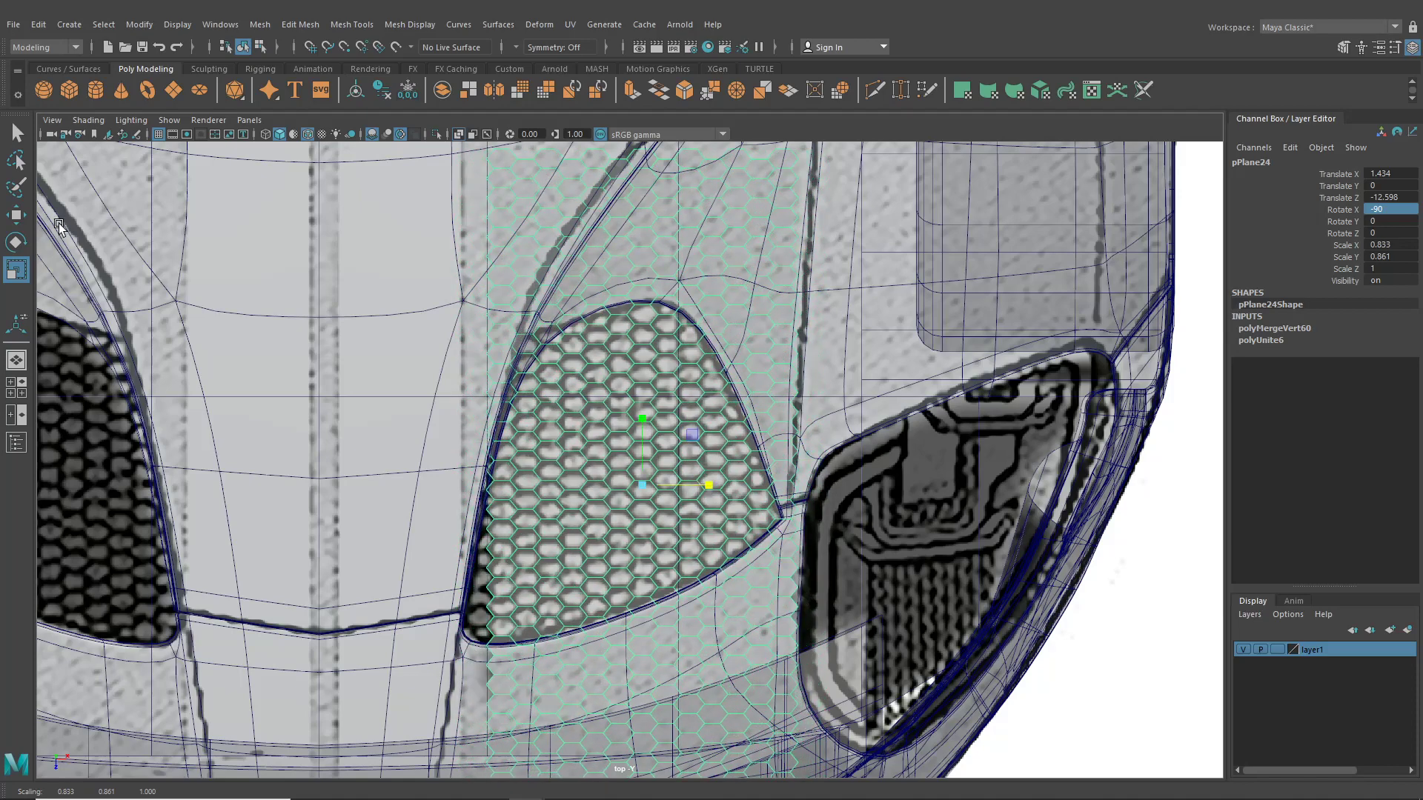
pyautogui.click(16, 214)
pyautogui.moveTo(709, 486); pyautogui.dragTo(695, 485)
pyautogui.click(15, 269)
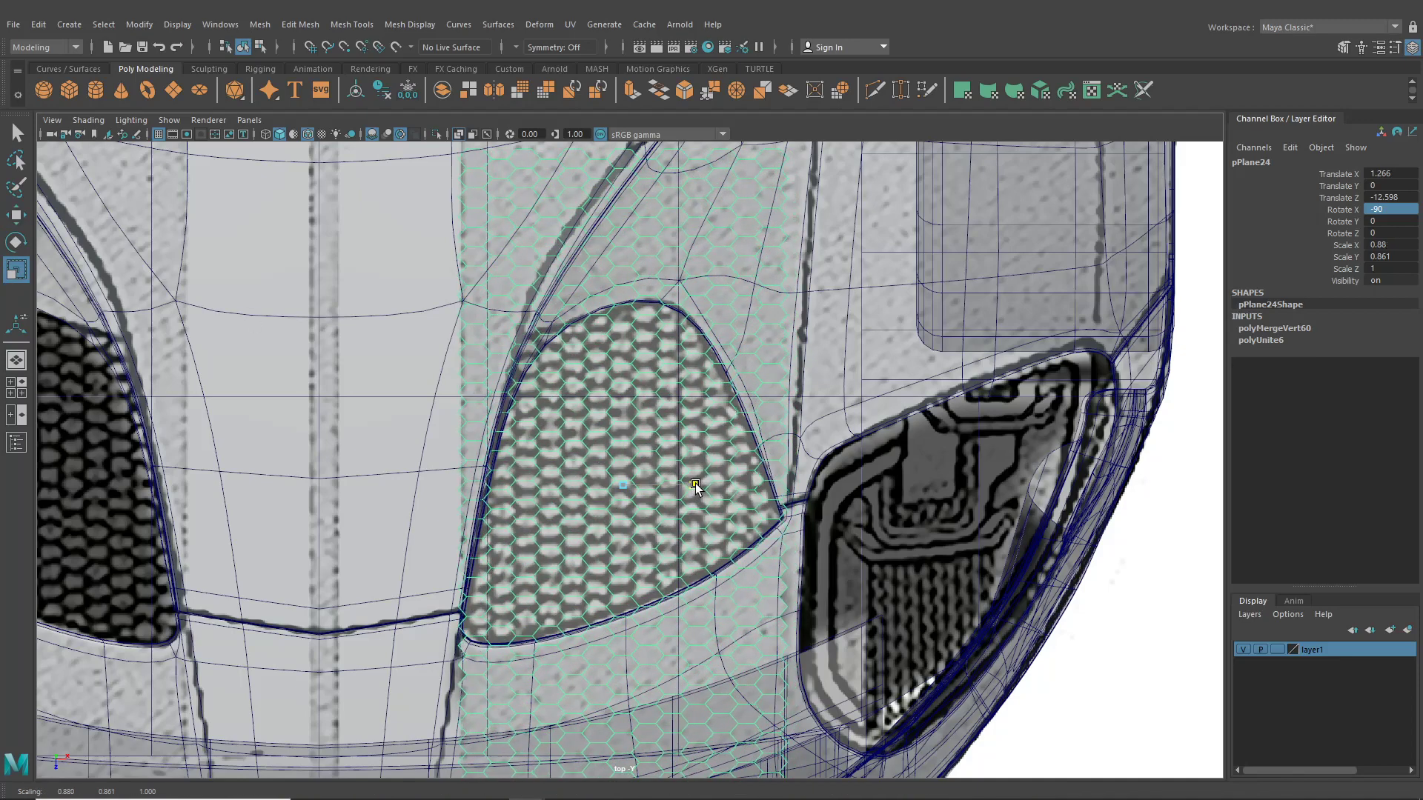
# - In the perspective view, lower the hexagon mesh into the hood vent opening to about Translate Y -0.227
pyautogui.click(17, 359)
pyautogui.keyDown('alt'); pyautogui.moveTo(535, 393); pyautogui.dragTo(653, 563); pyautogui.keyUp('alt')
pyautogui.click(17, 214)
pyautogui.scroll(5, 557, 428)
pyautogui.scroll(4, 653, 563)
pyautogui.moveTo(713, 371)
pyautogui.mouseDown()
pyautogui.moveTo(716, 412)
pyautogui.moveTo(721, 382)
pyautogui.mouseUp()
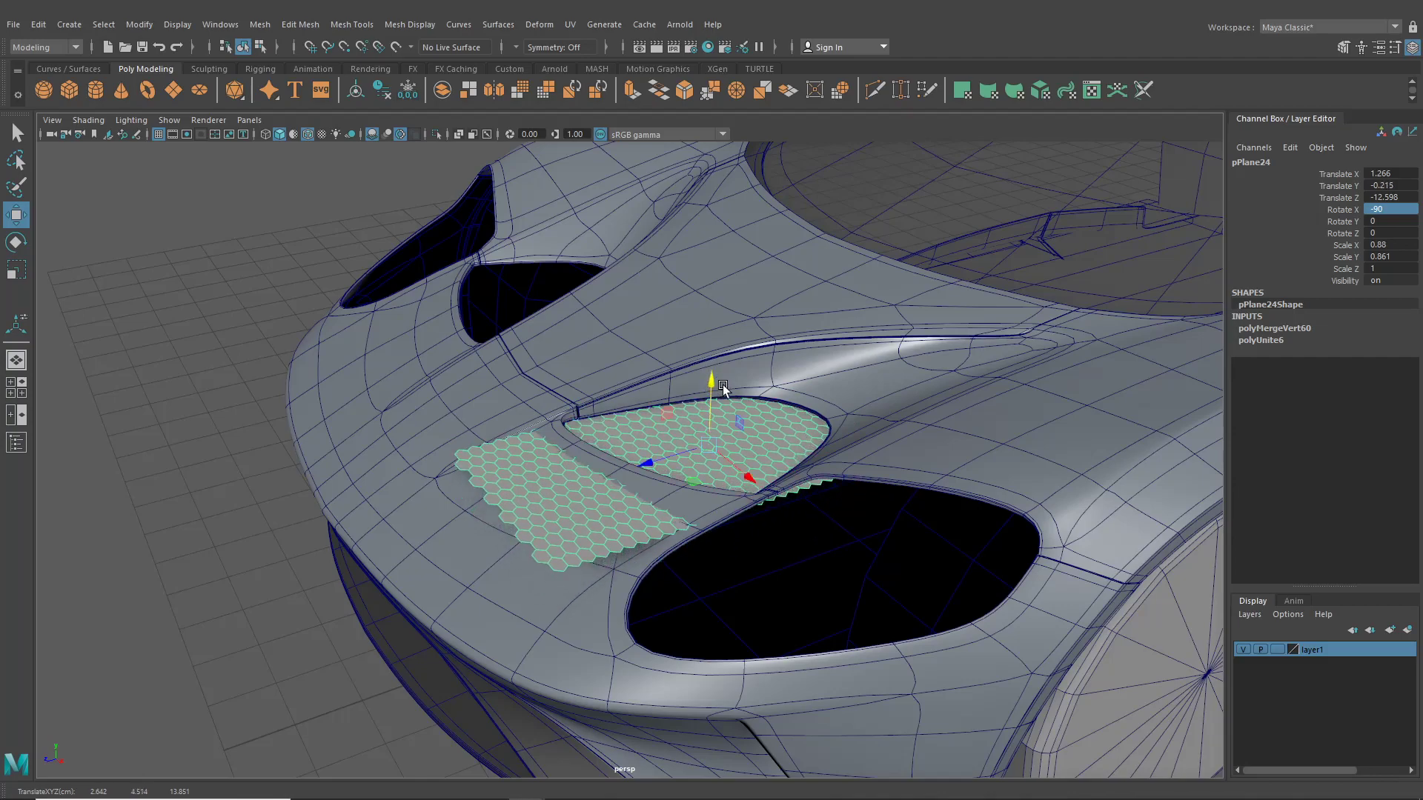
pyautogui.scroll(4, 723, 388)
pyautogui.keyDown('alt'); pyautogui.moveTo(722, 449); pyautogui.dragTo(746, 499, button='middle'); pyautogui.keyUp('alt')
pyautogui.keyDown('alt'); pyautogui.moveTo(746, 499); pyautogui.dragTo(691, 479); pyautogui.keyUp('alt')
pyautogui.keyDown('alt'); pyautogui.moveTo(691, 478); pyautogui.dragTo(547, 443, button='middle'); pyautogui.keyUp('alt')
pyautogui.scroll(3, 546, 443)
pyautogui.keyDown('alt'); pyautogui.moveTo(572, 449); pyautogui.dragTo(567, 442); pyautogui.keyUp('alt')
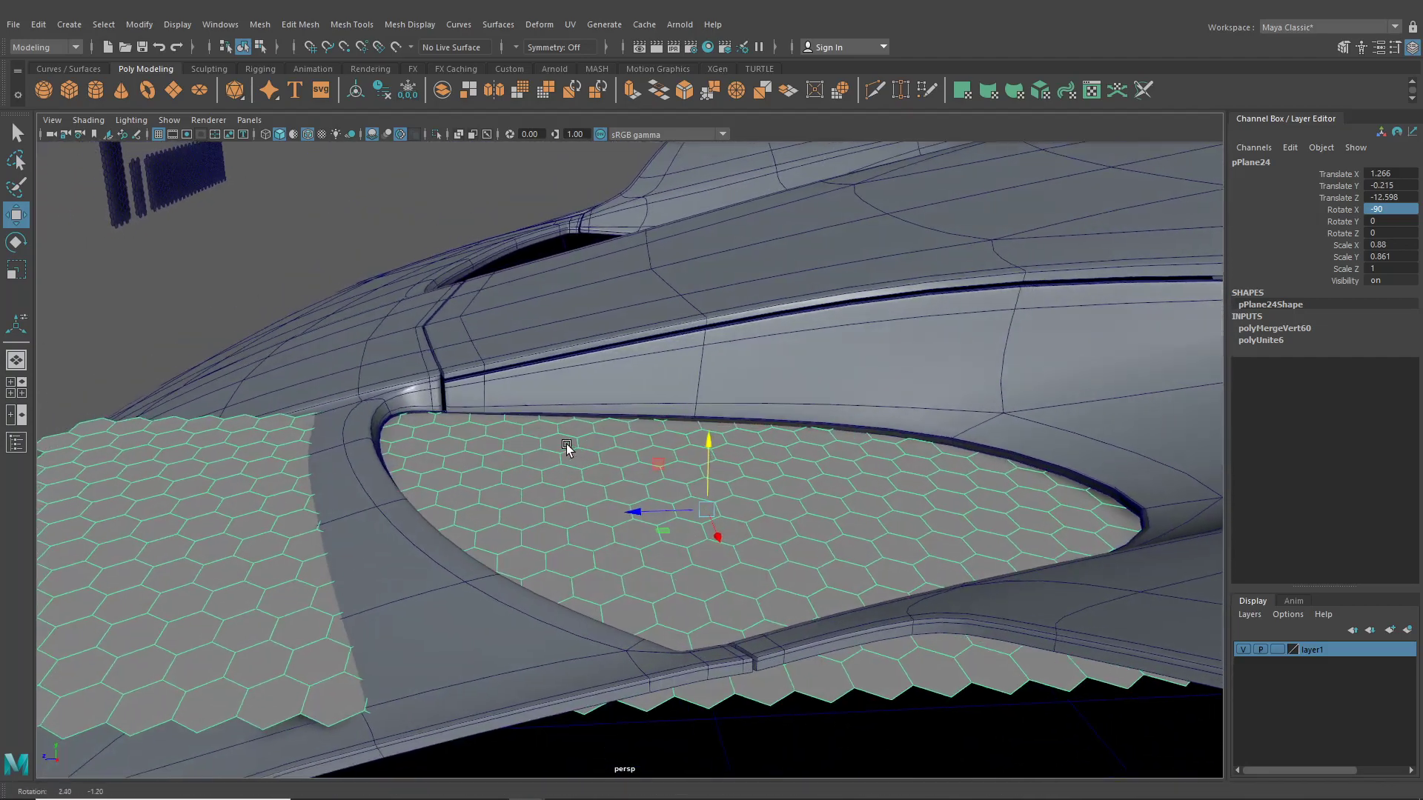
pyautogui.moveTo(707, 447); pyautogui.dragTo(304, 463)
# - Tilt the hexagon mesh to about Rotate Z 1.59 and raise it to about Translate Y -0.176
pyautogui.click(16, 242)
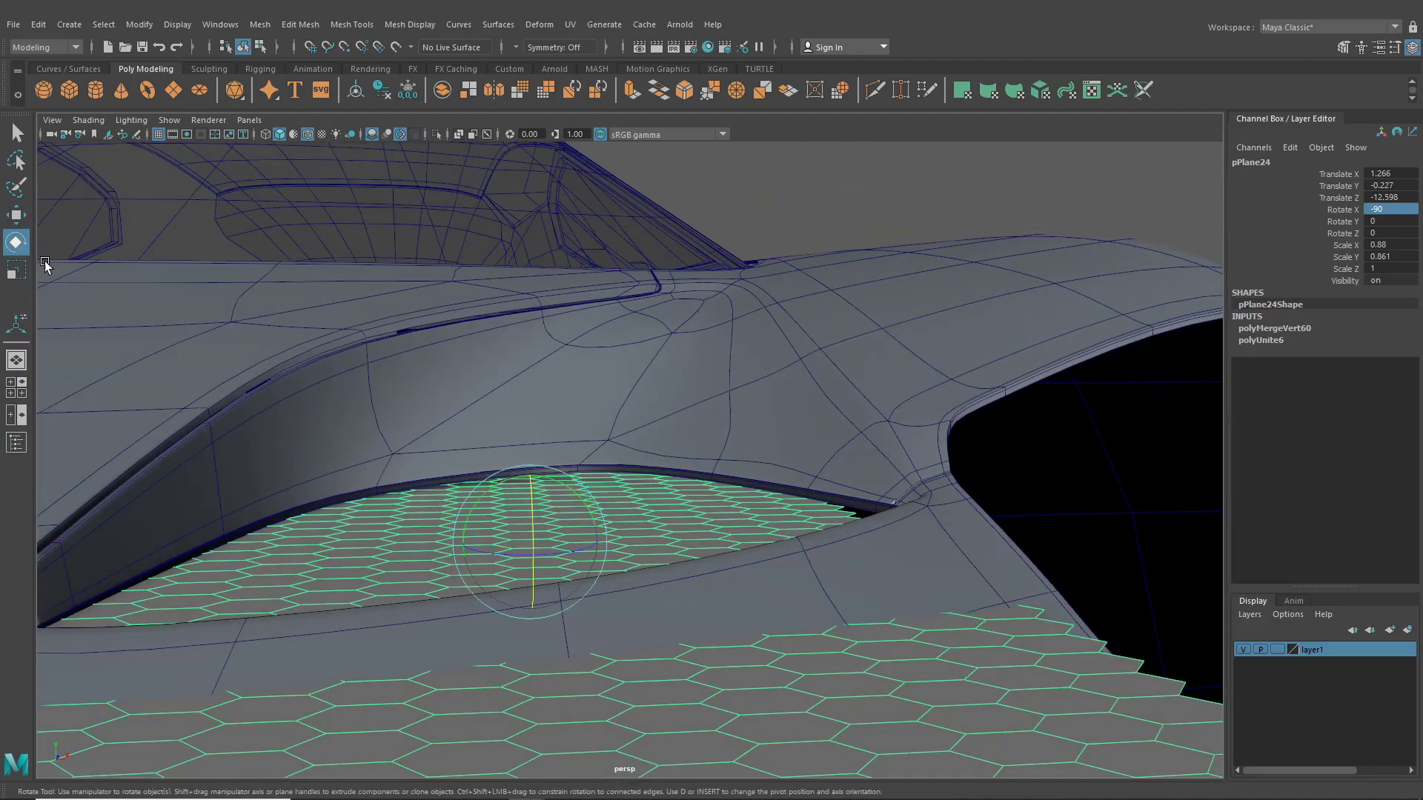
pyautogui.moveTo(575, 494); pyautogui.dragTo(572, 494)
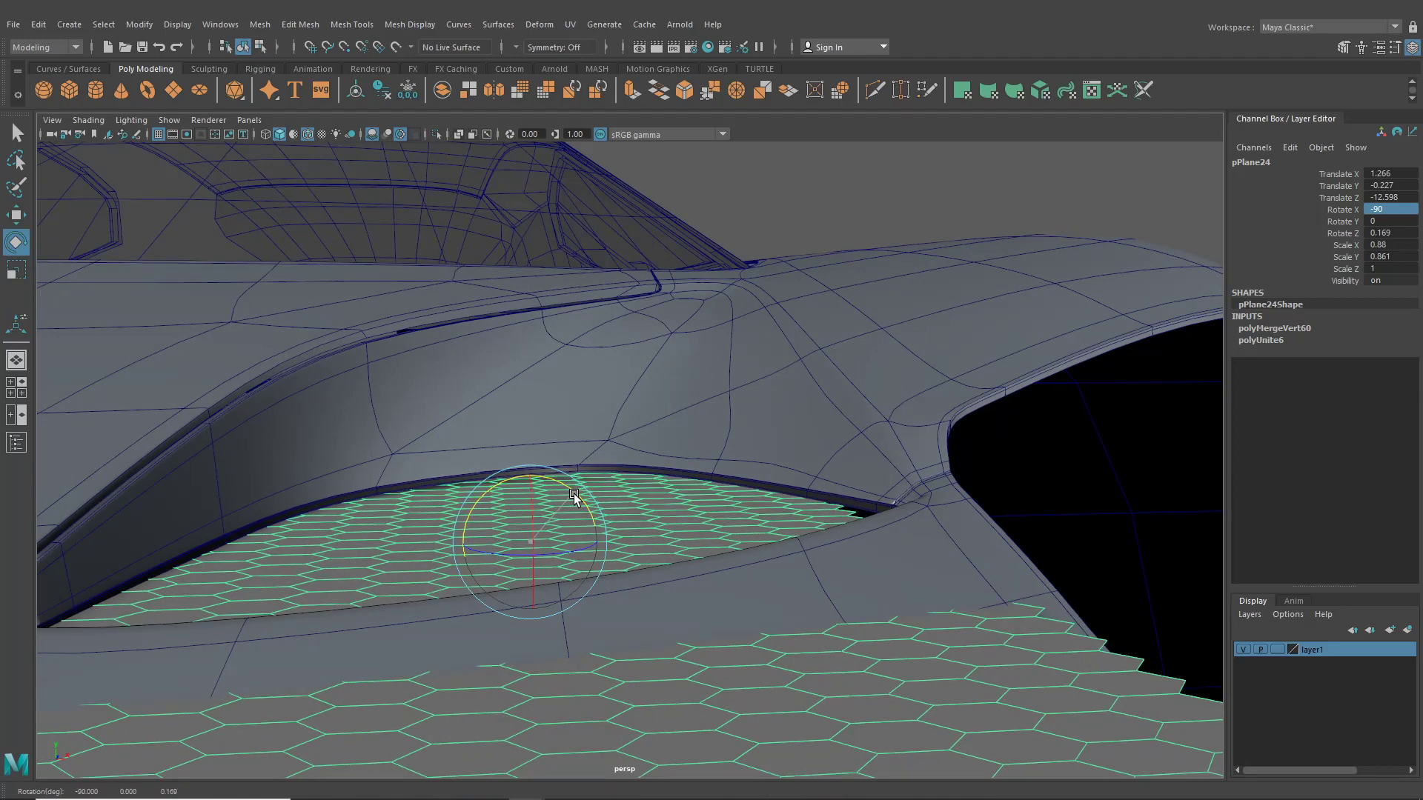
pyautogui.click(16, 216)
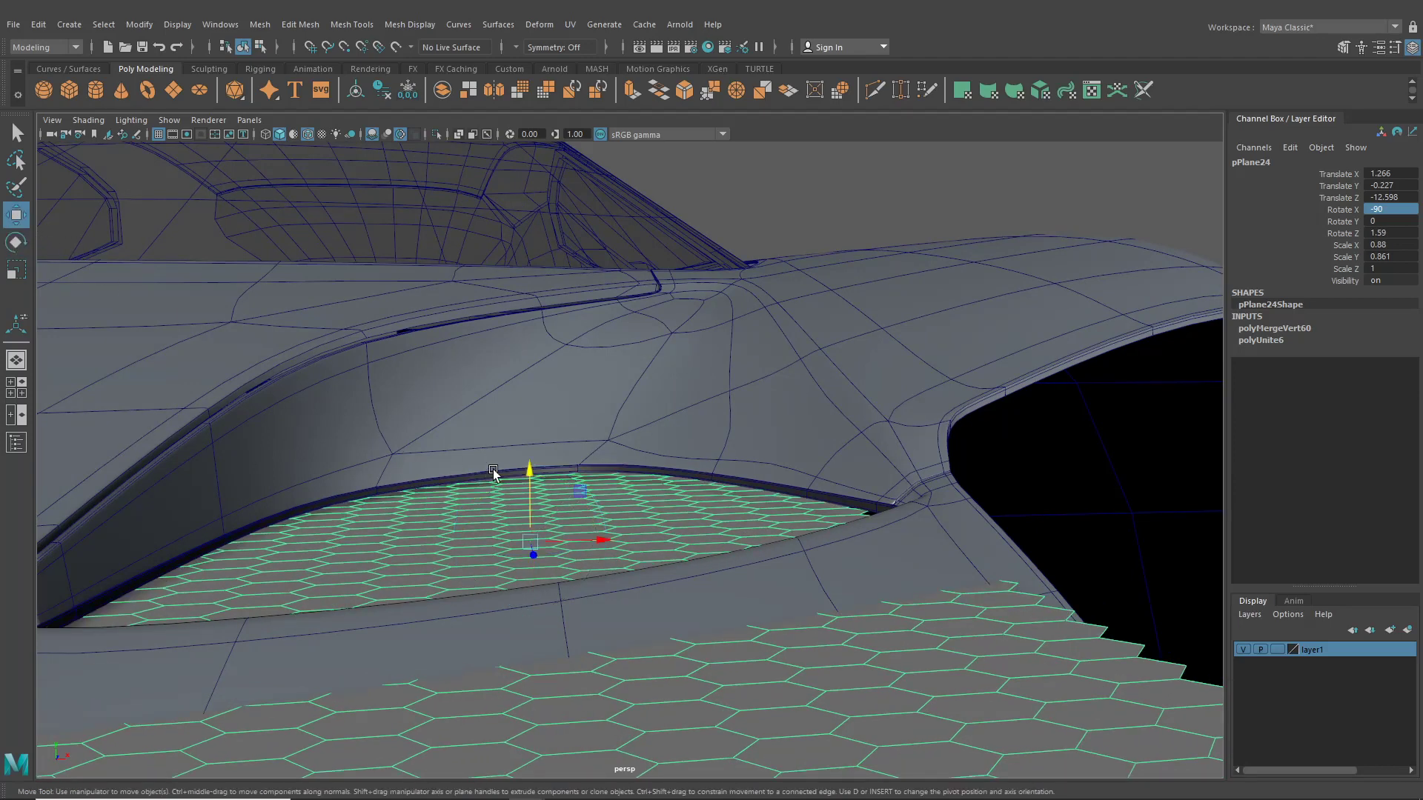
pyautogui.moveTo(531, 476); pyautogui.dragTo(530, 464)
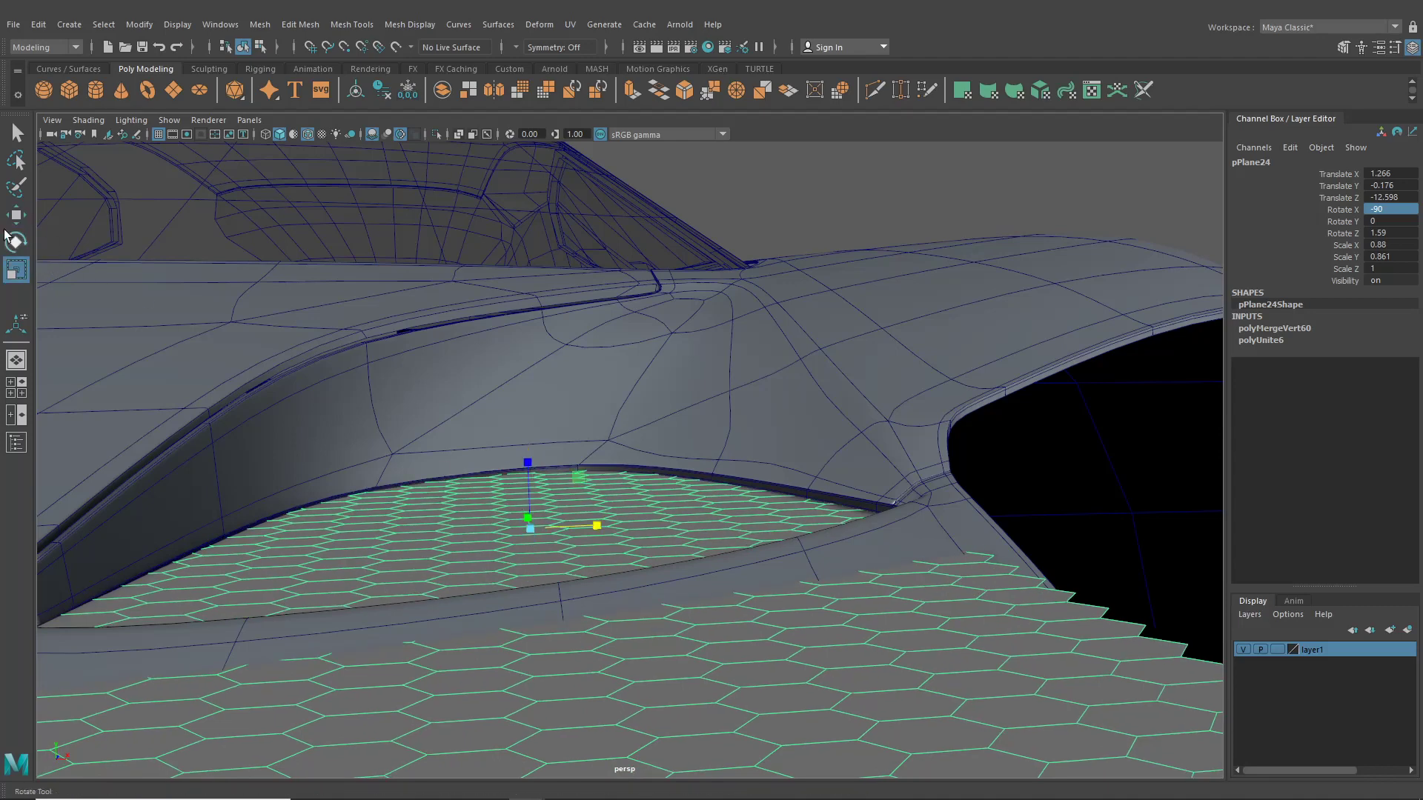
# - Refine the mesh's fit in the vent opening with about Rotate Z 2.41 and Translate Y -0.183
pyautogui.press('e')
pyautogui.moveTo(581, 489); pyautogui.dragTo(900, 557)
pyautogui.click(20, 210)
pyautogui.keyDown('alt'); pyautogui.moveTo(539, 458); pyautogui.dragTo(732, 531); pyautogui.keyUp('alt')
pyautogui.keyDown('alt'); pyautogui.moveTo(730, 567); pyautogui.dragTo(340, 545); pyautogui.keyUp('alt')
# - In the maximized top view, delete the large blocks of surplus hexagon faces above and below the hood vent
pyautogui.click(11, 383)
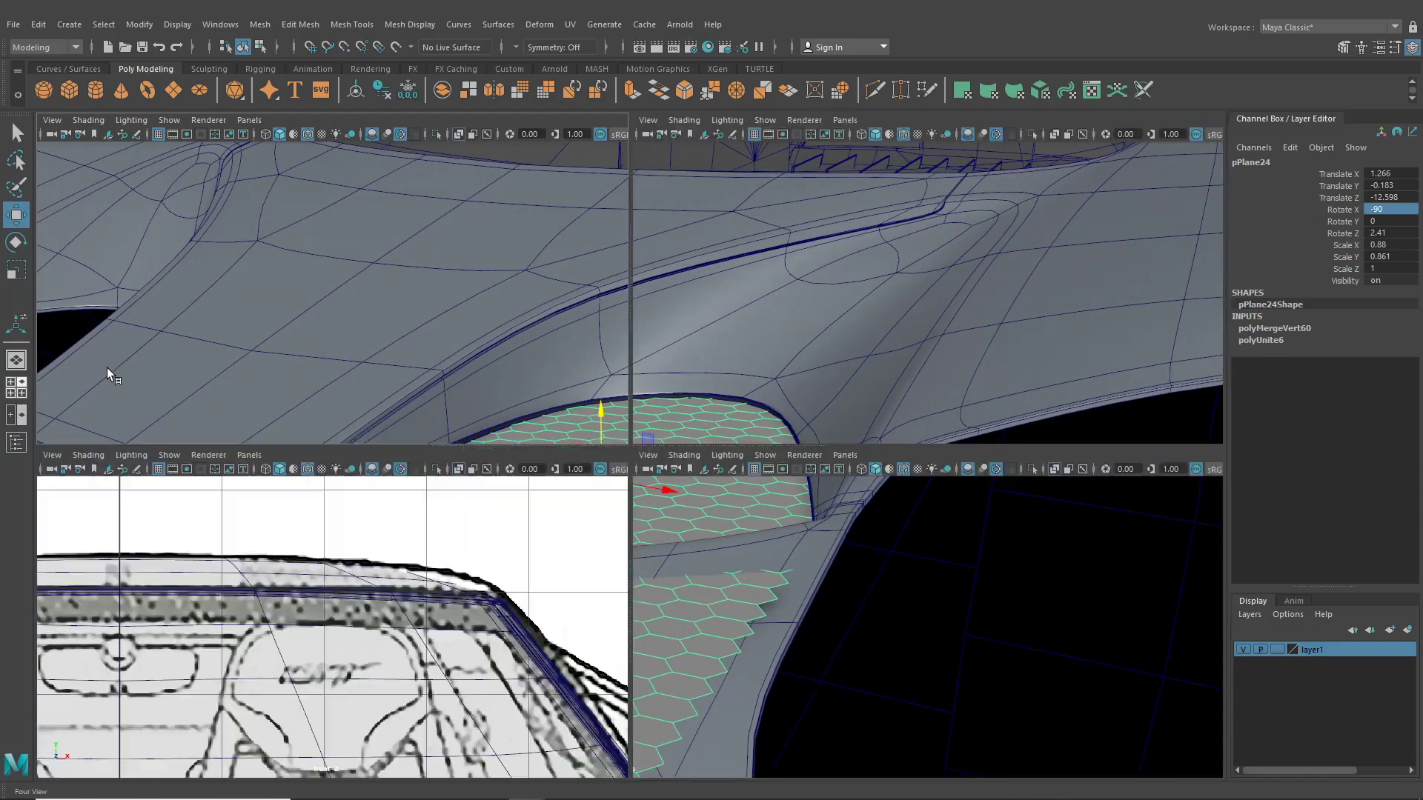
pyautogui.press('space')
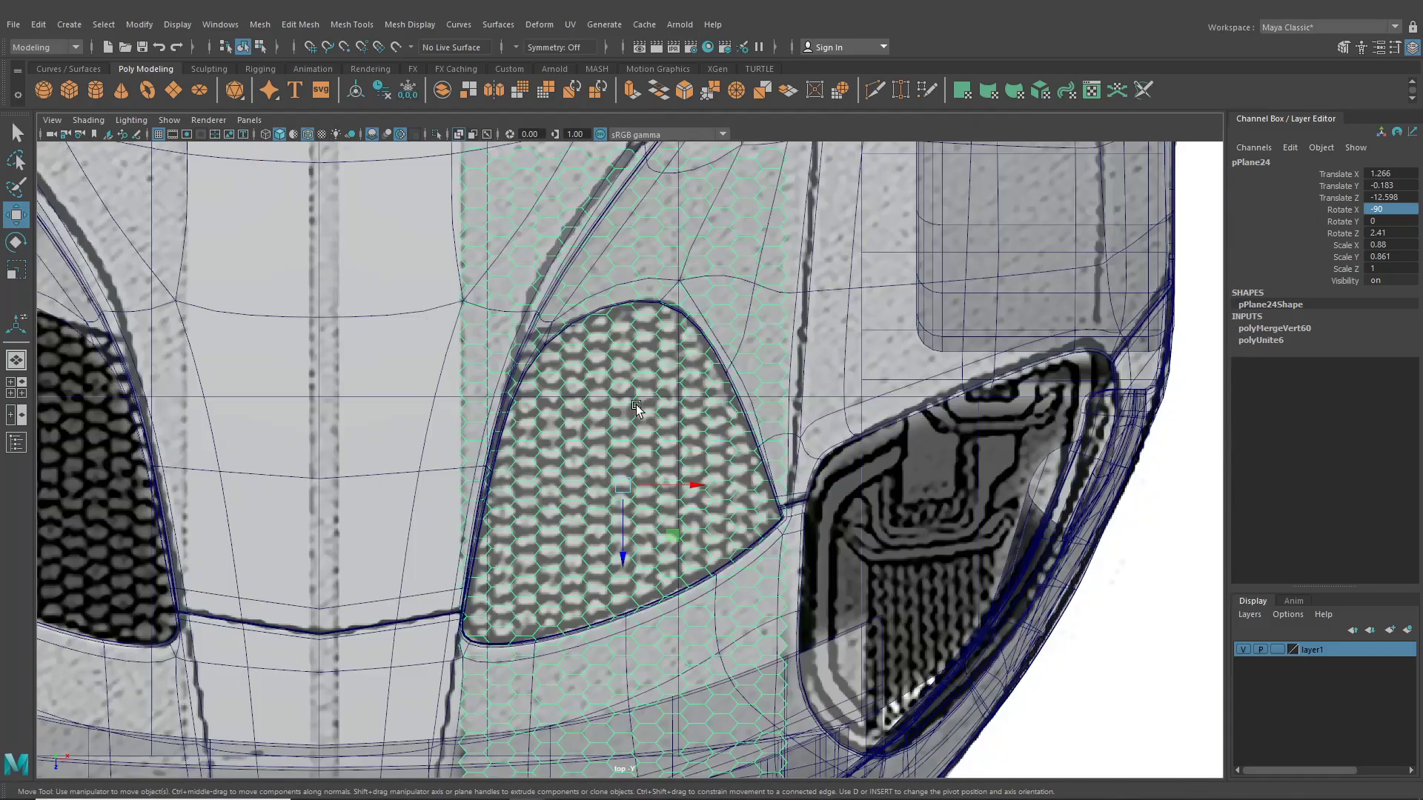
pyautogui.moveTo(636, 379); pyautogui.dragTo(637, 424, button='right')
pyautogui.scroll(-5, 630, 433)
pyautogui.keyDown('alt'); pyautogui.moveTo(623, 441); pyautogui.dragTo(603, 492, button='middle'); pyautogui.keyUp('alt')
pyautogui.moveTo(410, 255); pyautogui.dragTo(730, 443)
pyautogui.click(731, 442)
pyautogui.moveTo(771, 705); pyautogui.dragTo(480, 590)
pyautogui.click(489, 585)
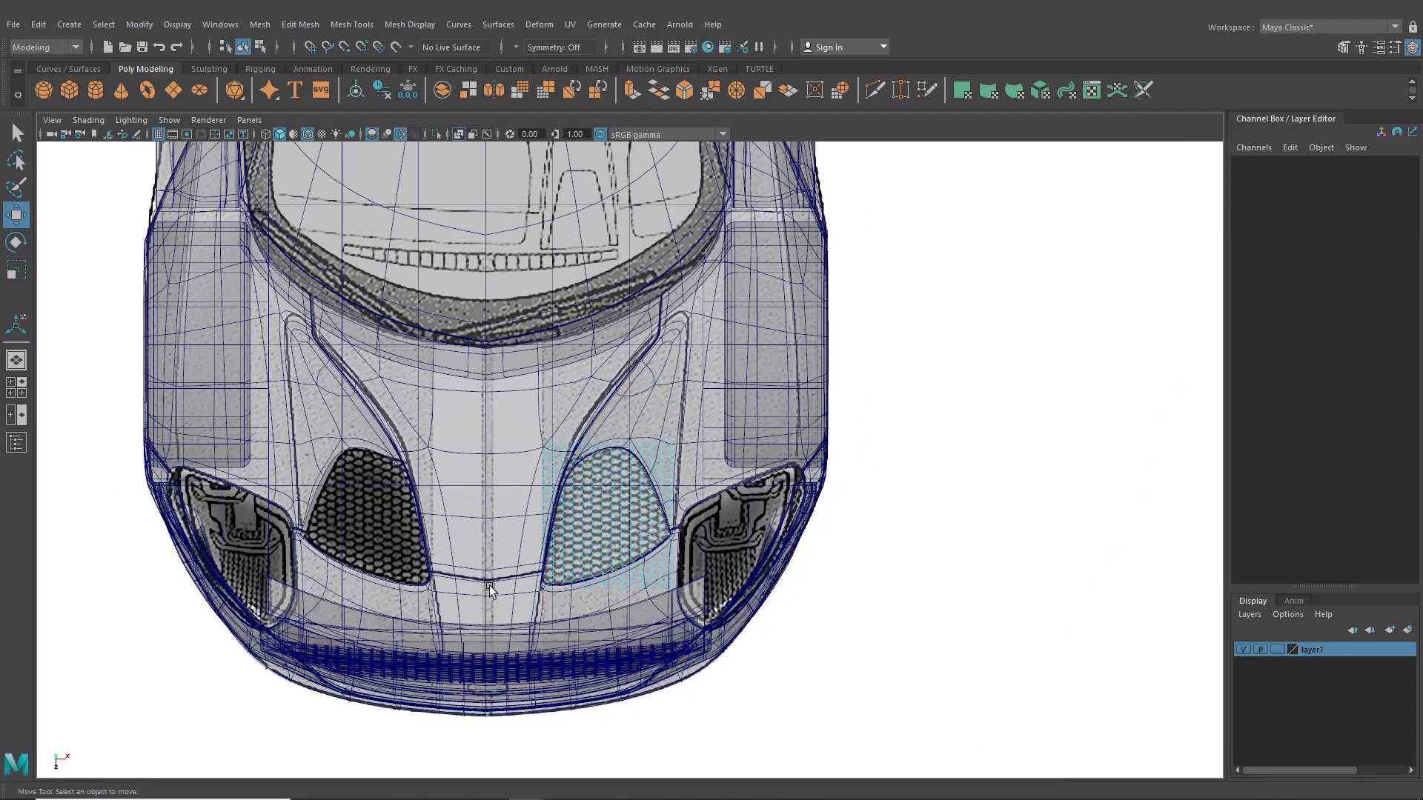
# - Undo the last face deletion and delete the hexagon faces below the vent's lower edge again
pyautogui.scroll(10, 497, 573)
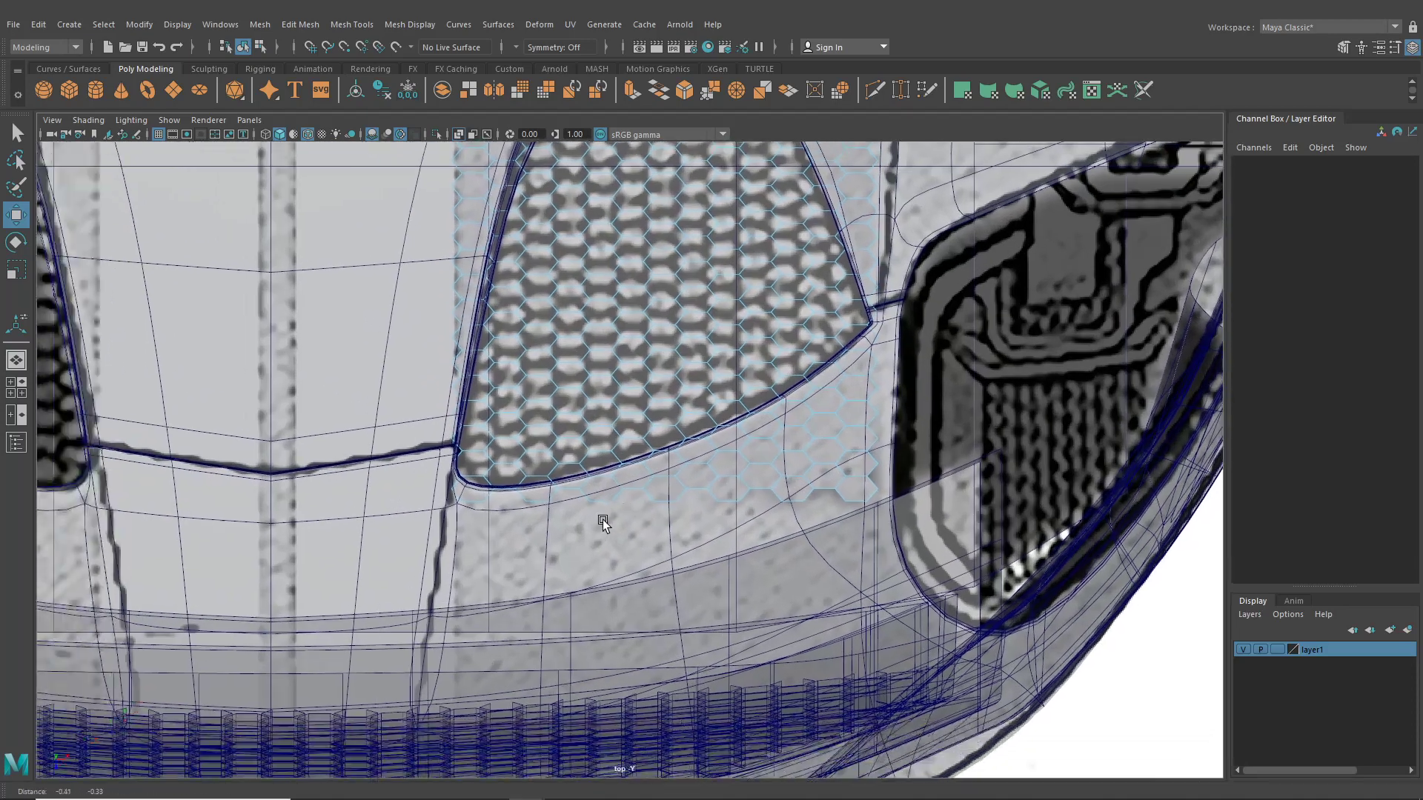
pyautogui.keyDown('alt'); pyautogui.moveTo(602, 519); pyautogui.dragTo(607, 513, button='middle'); pyautogui.keyUp('alt')
pyautogui.hotkey('ctrl', 'z')
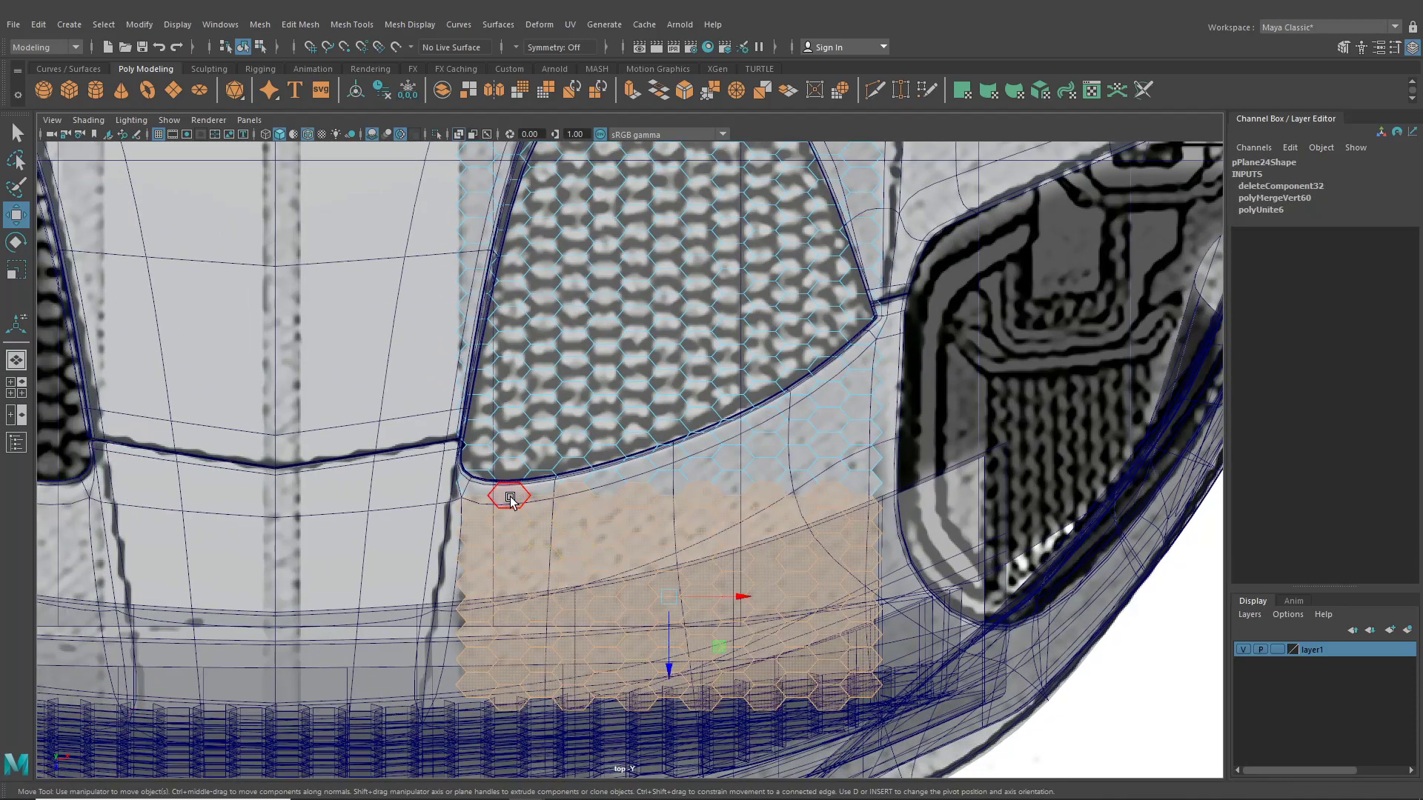
pyautogui.press('Delete')
# - Delete the remaining surplus hexagon faces in small groups along the outside of the vent's curved lower edge
pyautogui.scroll(1, 711, 530)
pyautogui.moveTo(778, 529); pyautogui.dragTo(935, 450)
pyautogui.press('Delete')
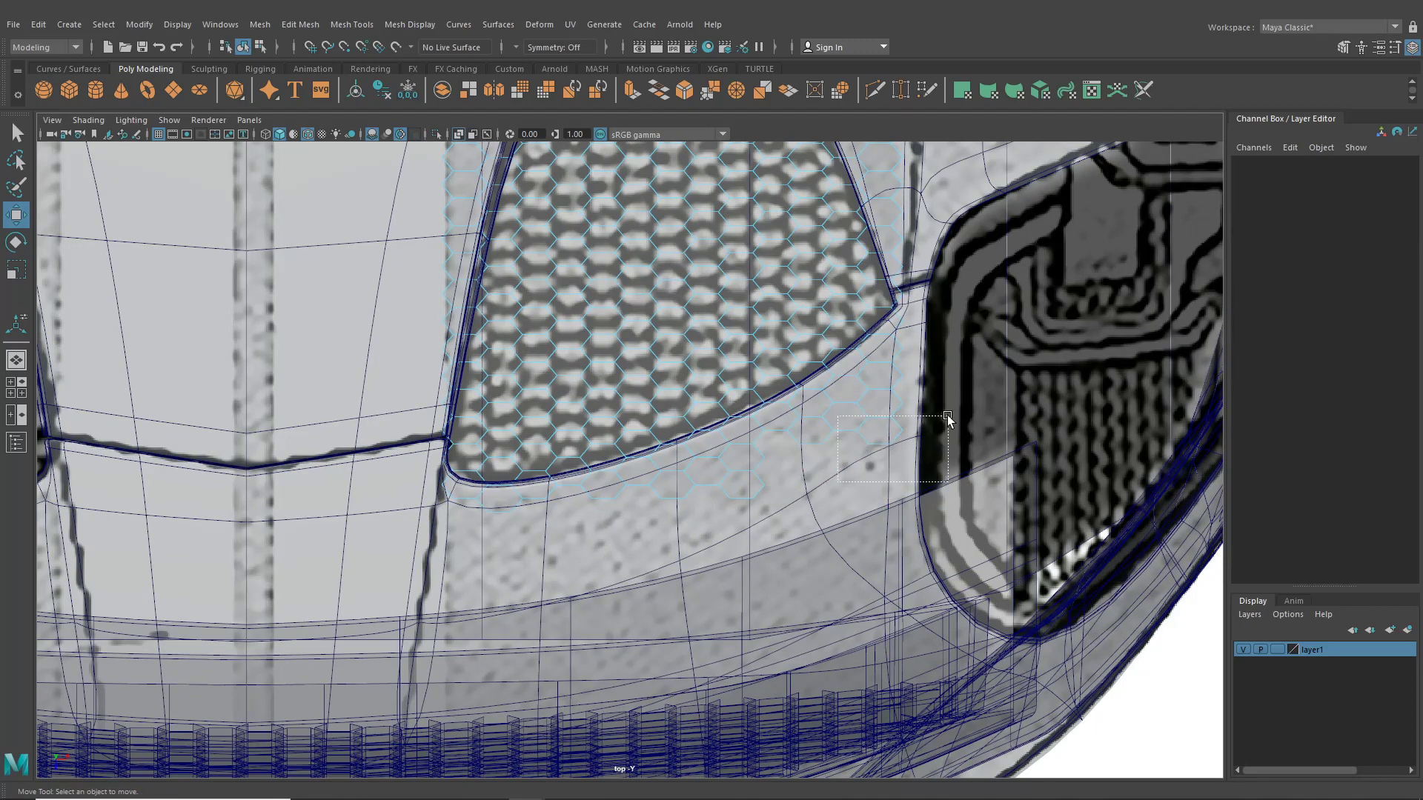
pyautogui.moveTo(942, 400); pyautogui.dragTo(942, 402)
pyautogui.press('Delete')
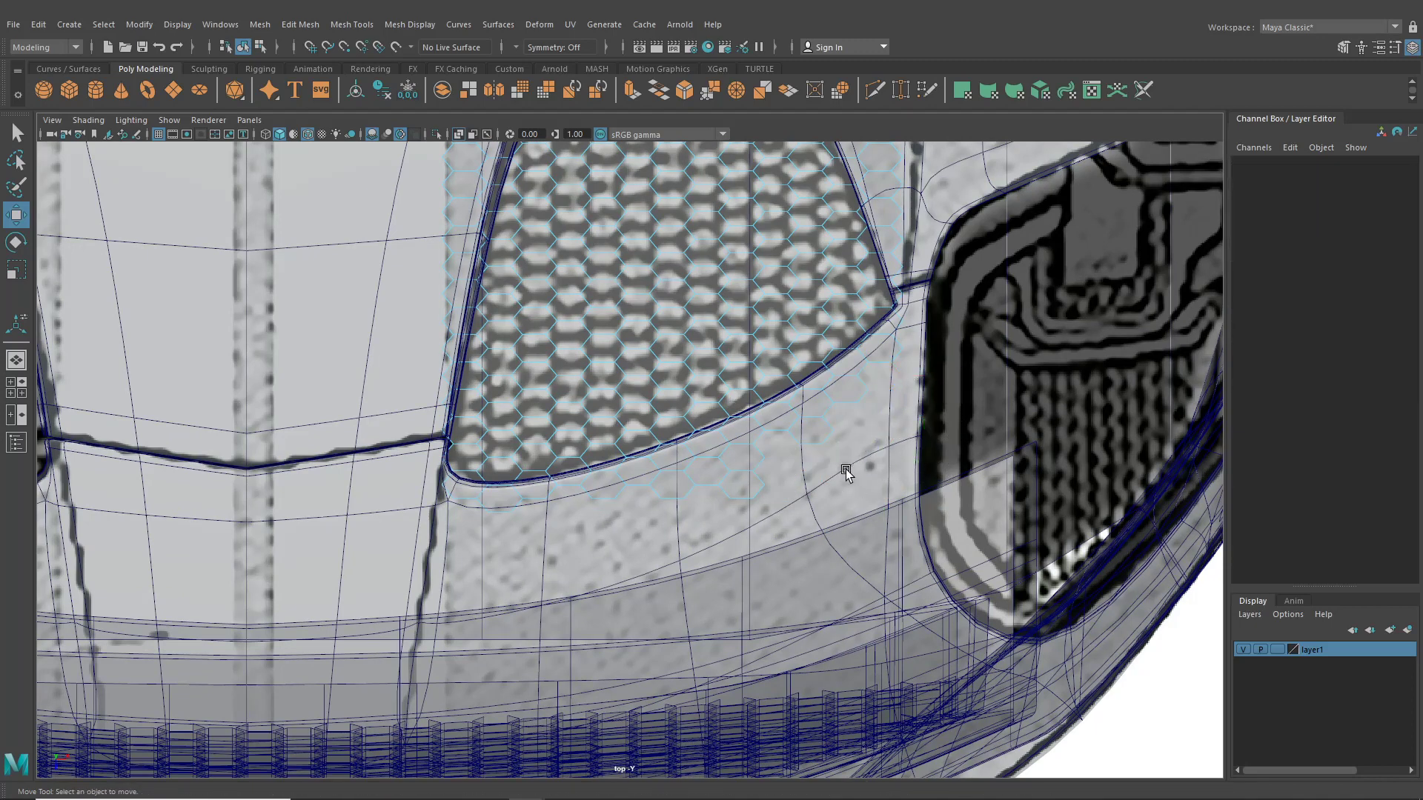
pyautogui.moveTo(847, 473); pyautogui.dragTo(813, 443)
pyautogui.press('Delete')
pyautogui.moveTo(780, 523); pyautogui.dragTo(737, 459)
pyautogui.press('Delete')
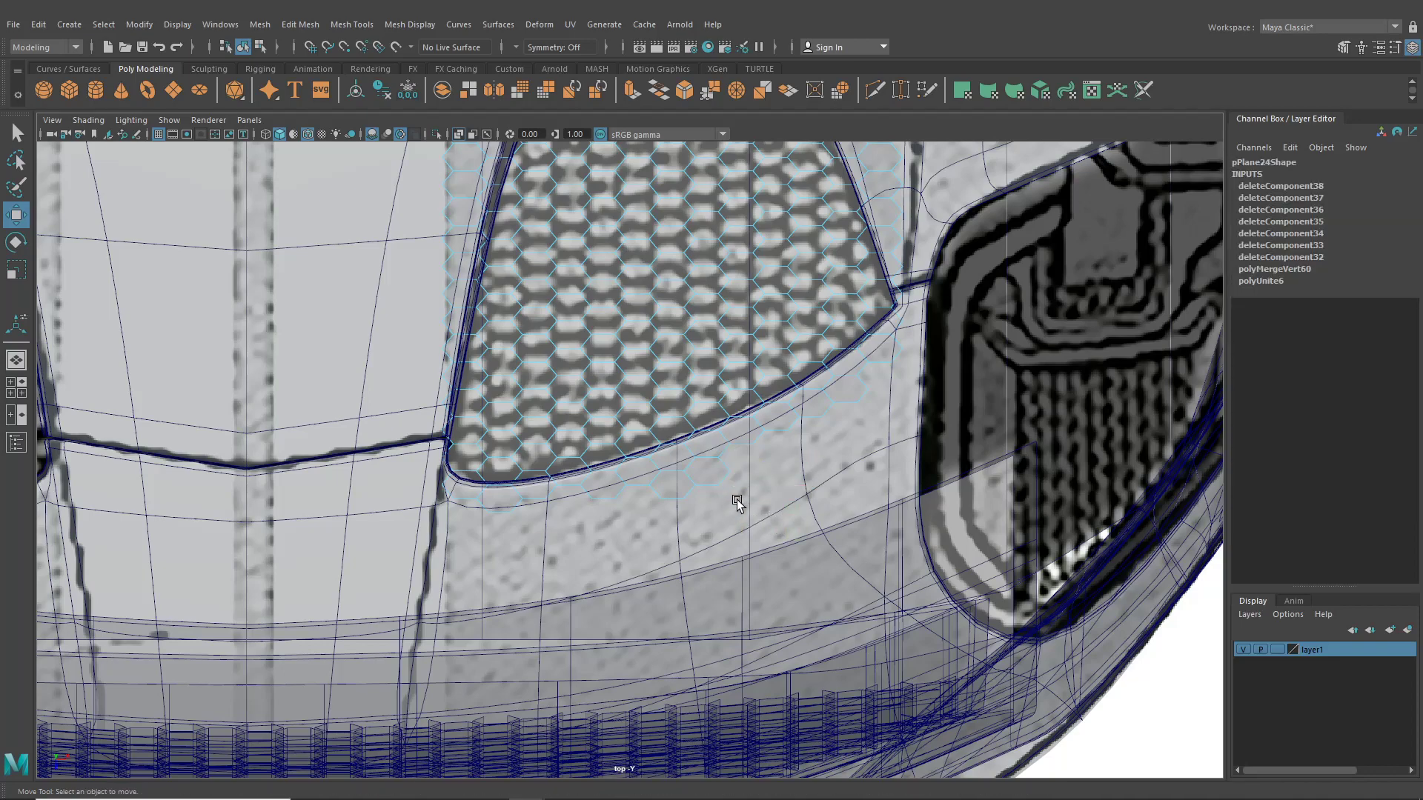
pyautogui.press('Delete')
pyautogui.moveTo(734, 512); pyautogui.dragTo(667, 487)
pyautogui.press('Delete')
pyautogui.press('Delete')
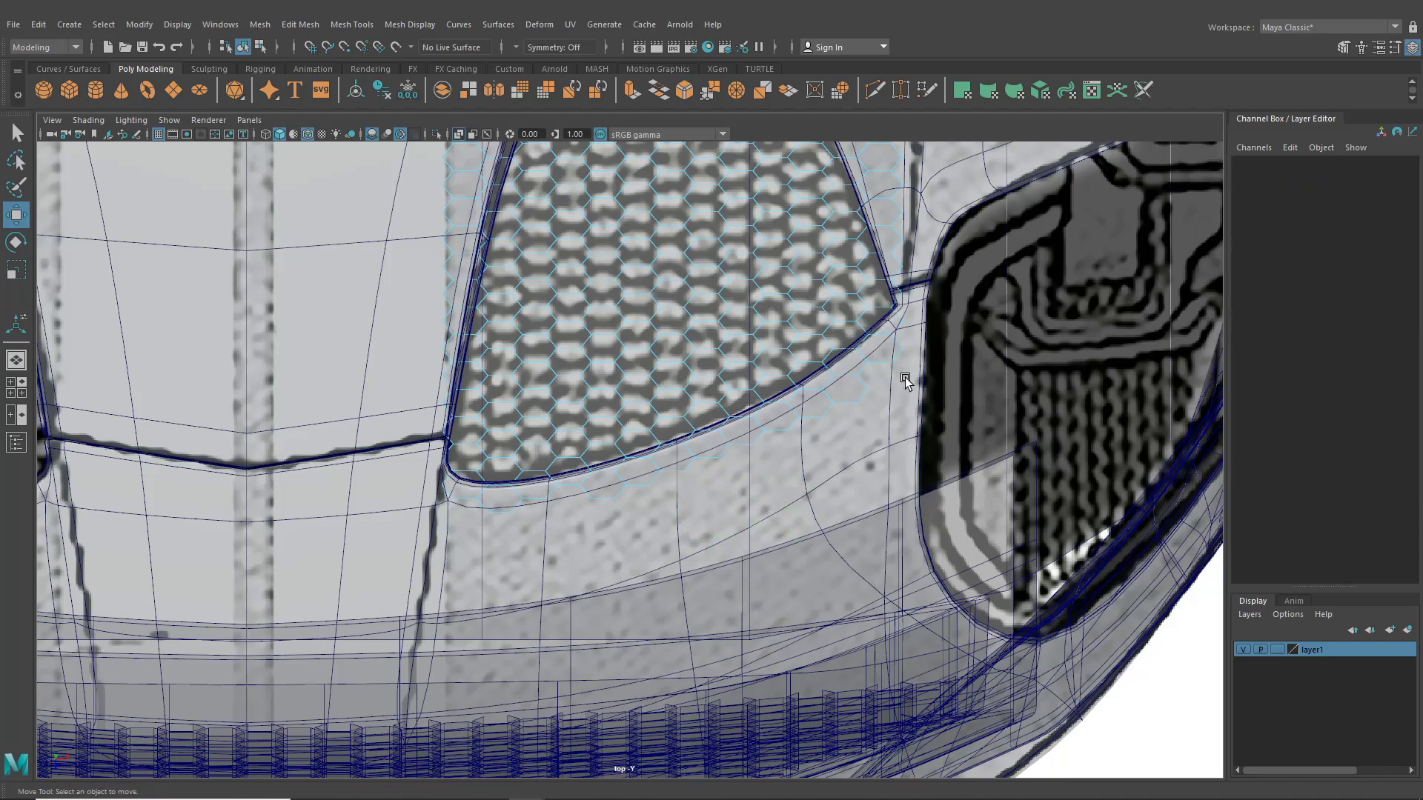
# - Delete the surplus hexagon faces outside the vent's curved edge on the headlight side
pyautogui.keyDown('alt'); pyautogui.moveTo(846, 338); pyautogui.dragTo(831, 706, button='middle'); pyautogui.keyUp('alt')
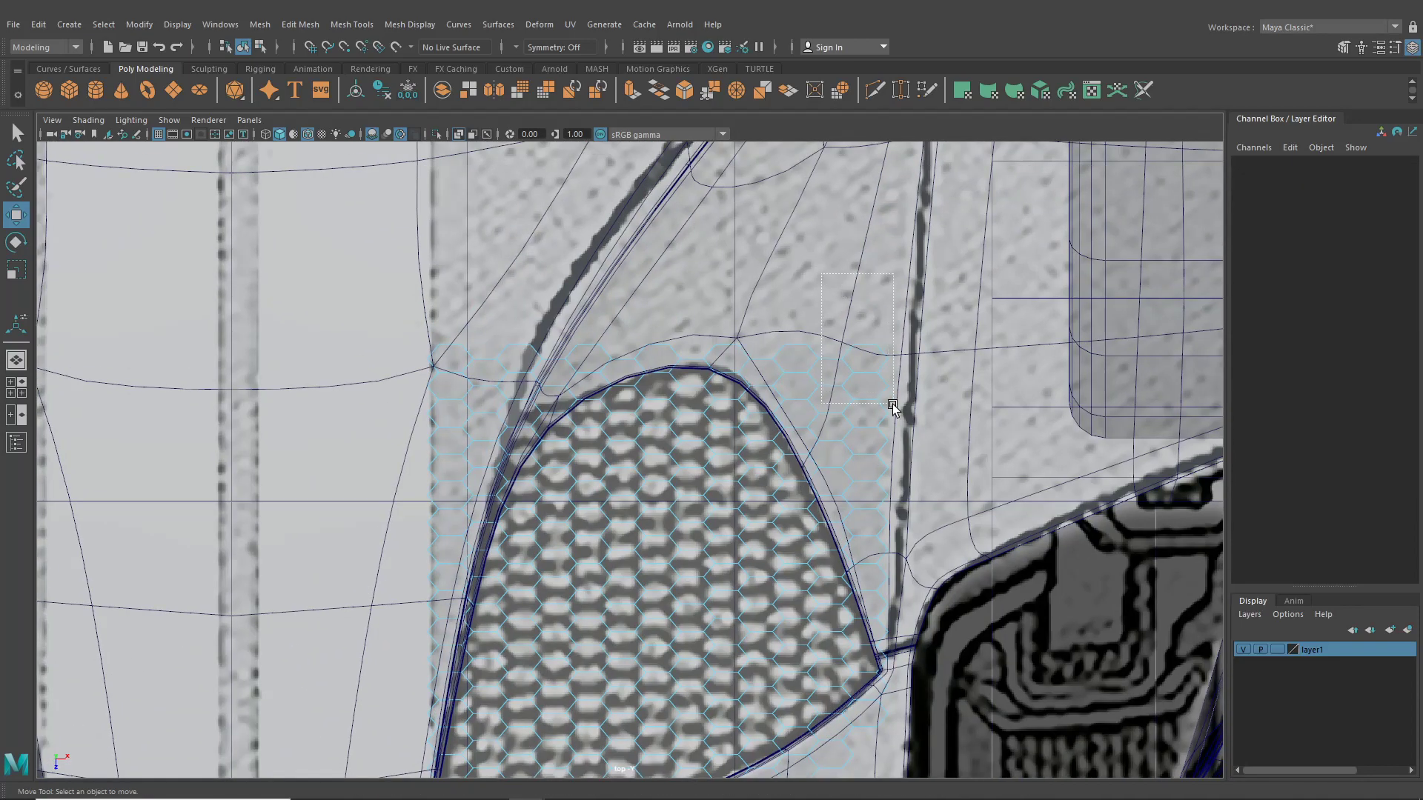
pyautogui.moveTo(892, 406); pyautogui.dragTo(831, 391)
pyautogui.press('Delete')
pyautogui.press('Delete')
pyautogui.moveTo(883, 452); pyautogui.dragTo(883, 453)
pyautogui.press('Delete')
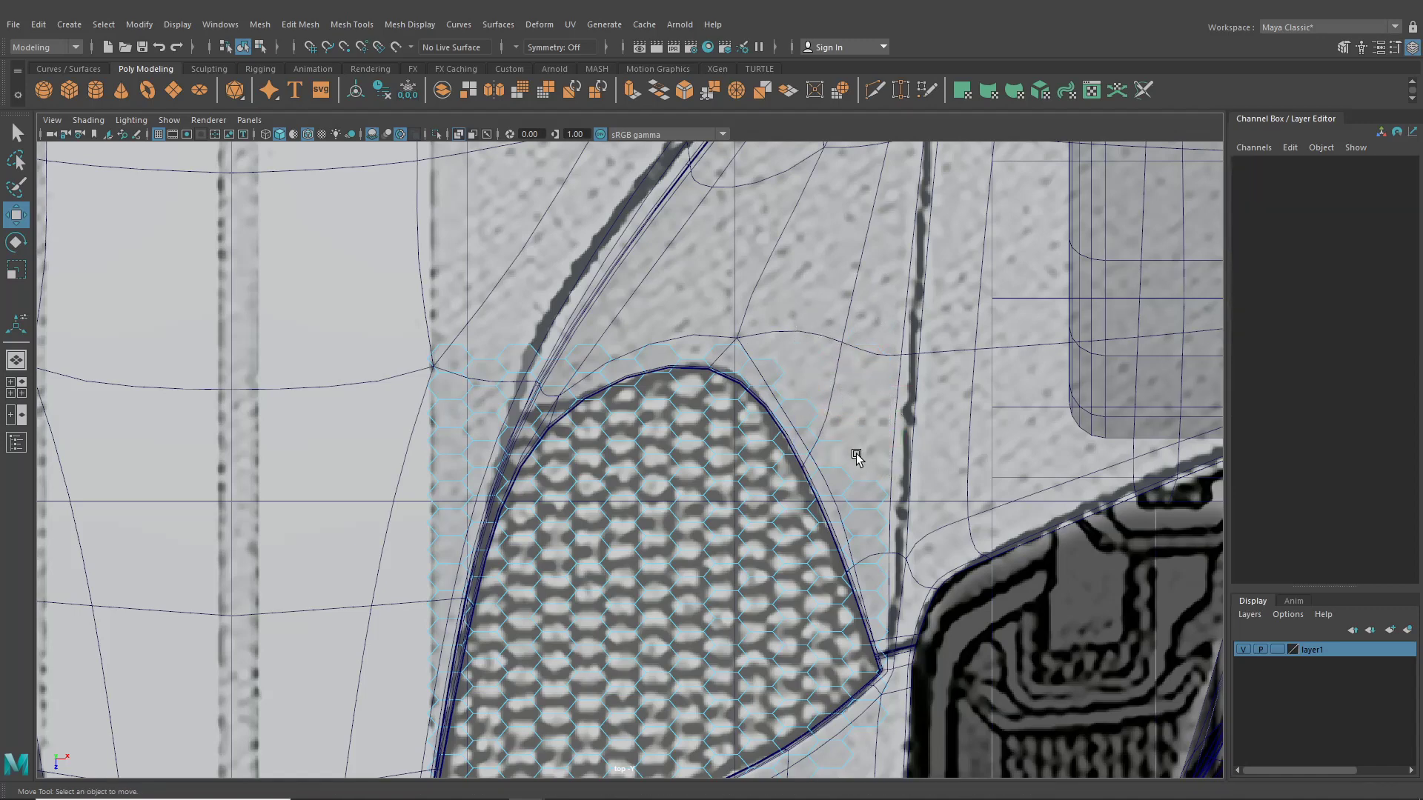
pyautogui.moveTo(890, 512); pyautogui.dragTo(887, 507)
pyautogui.press('Delete')
pyautogui.moveTo(842, 425); pyautogui.dragTo(858, 463)
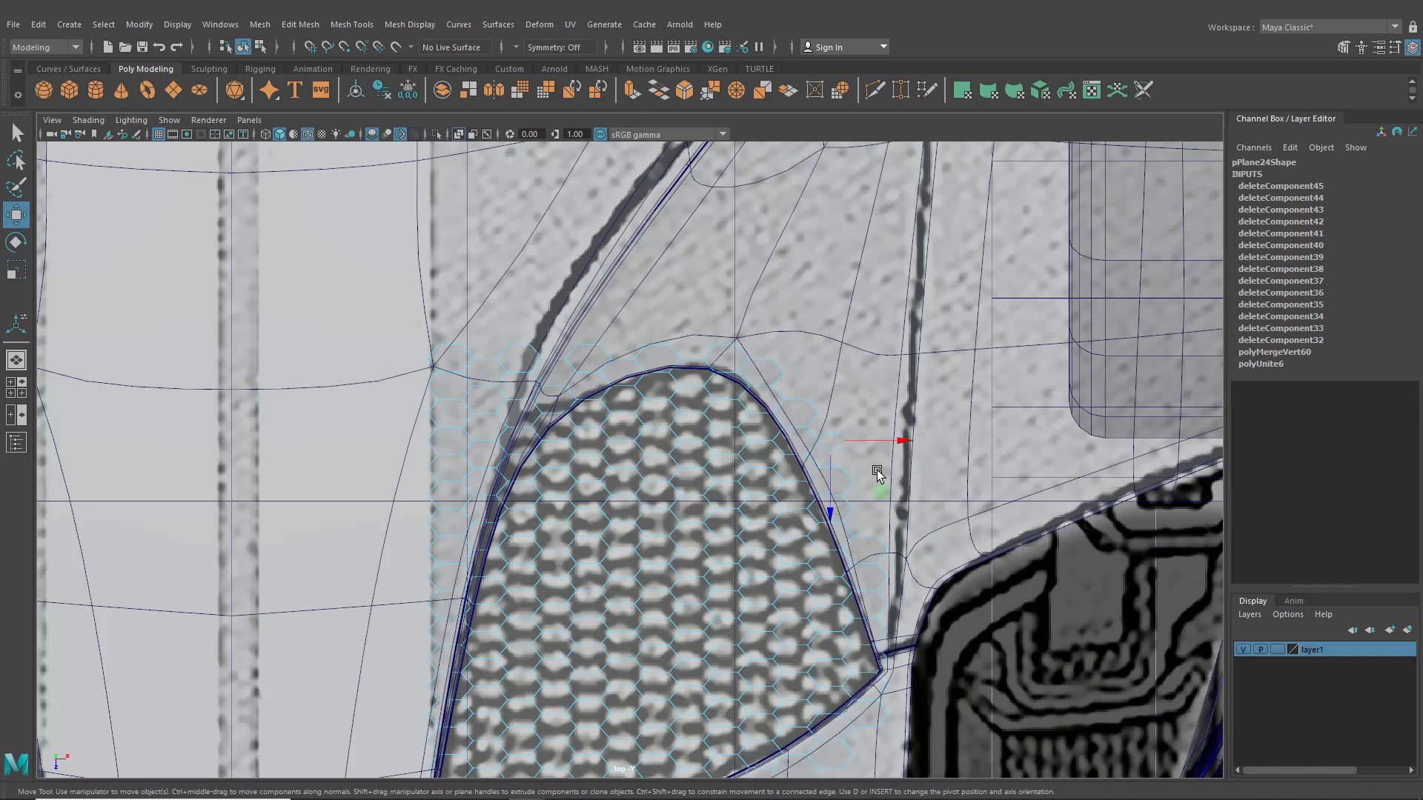
pyautogui.press('Delete')
# - Delete the surplus hexagon faces outside the vent's edge on the hood-centre side, including those near its upper corner
pyautogui.keyDown('alt'); pyautogui.moveTo(868, 434); pyautogui.dragTo(927, 377, button='middle'); pyautogui.keyUp('alt')
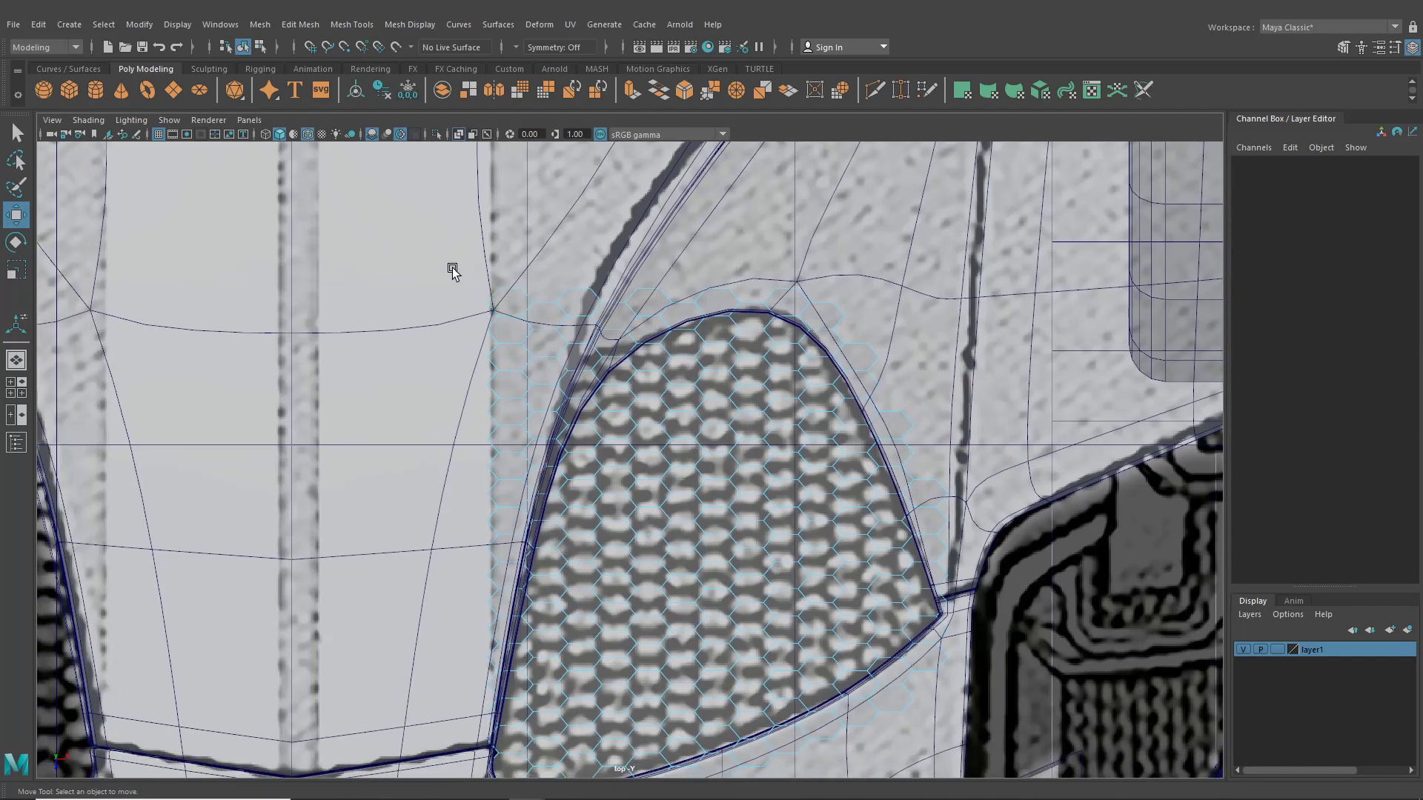
pyautogui.moveTo(515, 493); pyautogui.dragTo(517, 495)
pyautogui.press('Delete')
pyautogui.moveTo(519, 272); pyautogui.dragTo(536, 324)
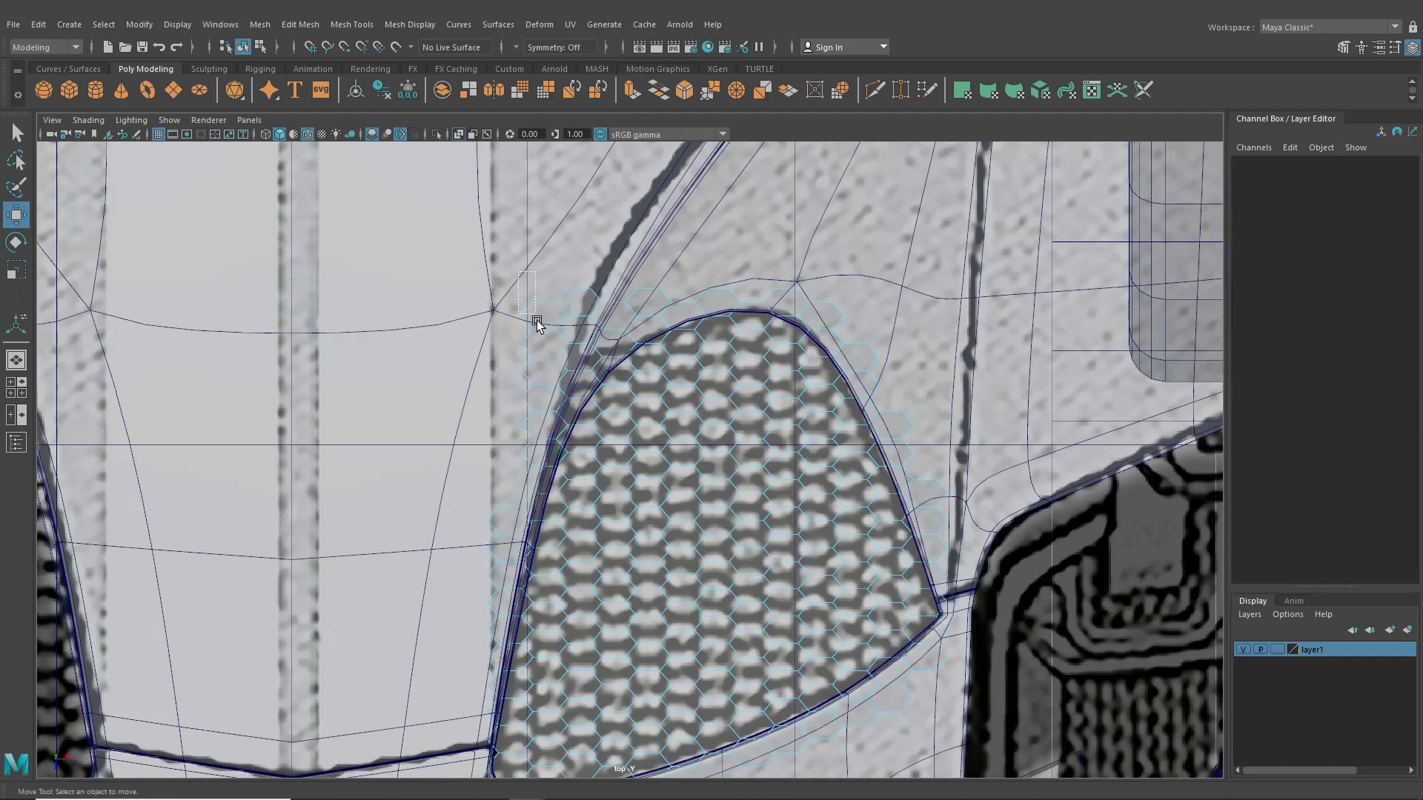
pyautogui.moveTo(498, 252); pyautogui.dragTo(579, 340)
pyautogui.press('Delete')
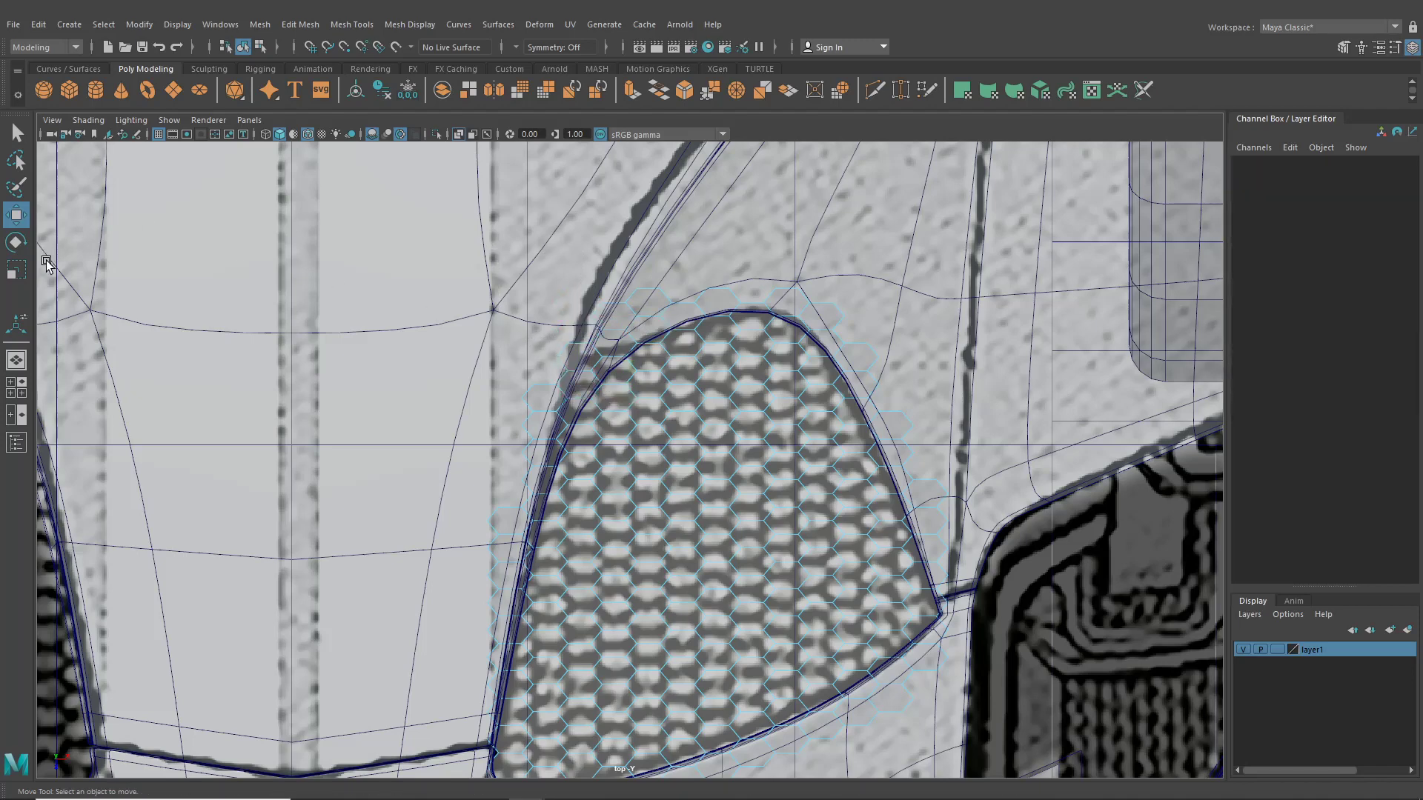
# - In the perspective view, soft-select the hexagon mesh vertices along the vent's front edge
pyautogui.click(16, 361)
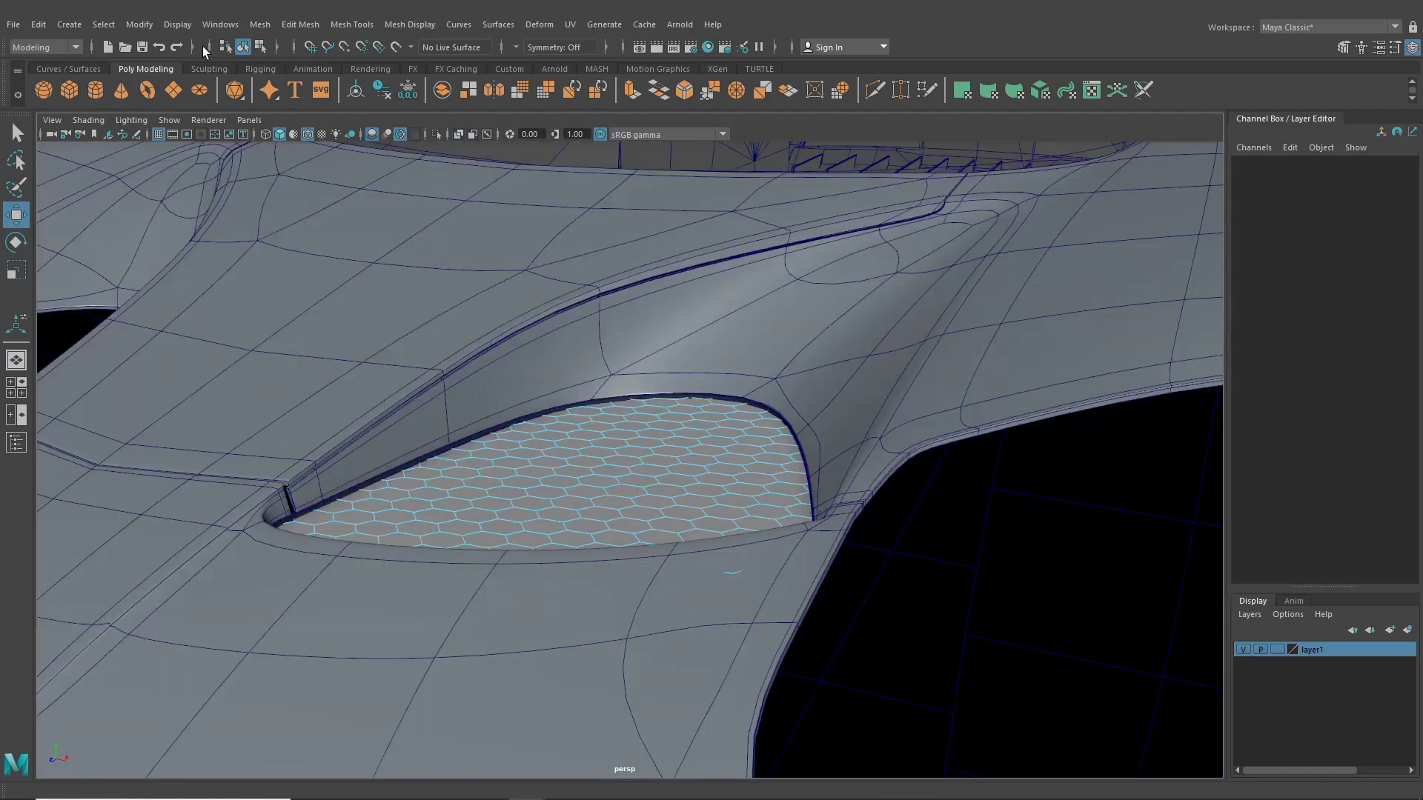
pyautogui.click(244, 46)
pyautogui.keyDown('alt'); pyautogui.moveTo(410, 368); pyautogui.dragTo(124, 372); pyautogui.keyUp('alt')
pyautogui.scroll(4, 506, 497)
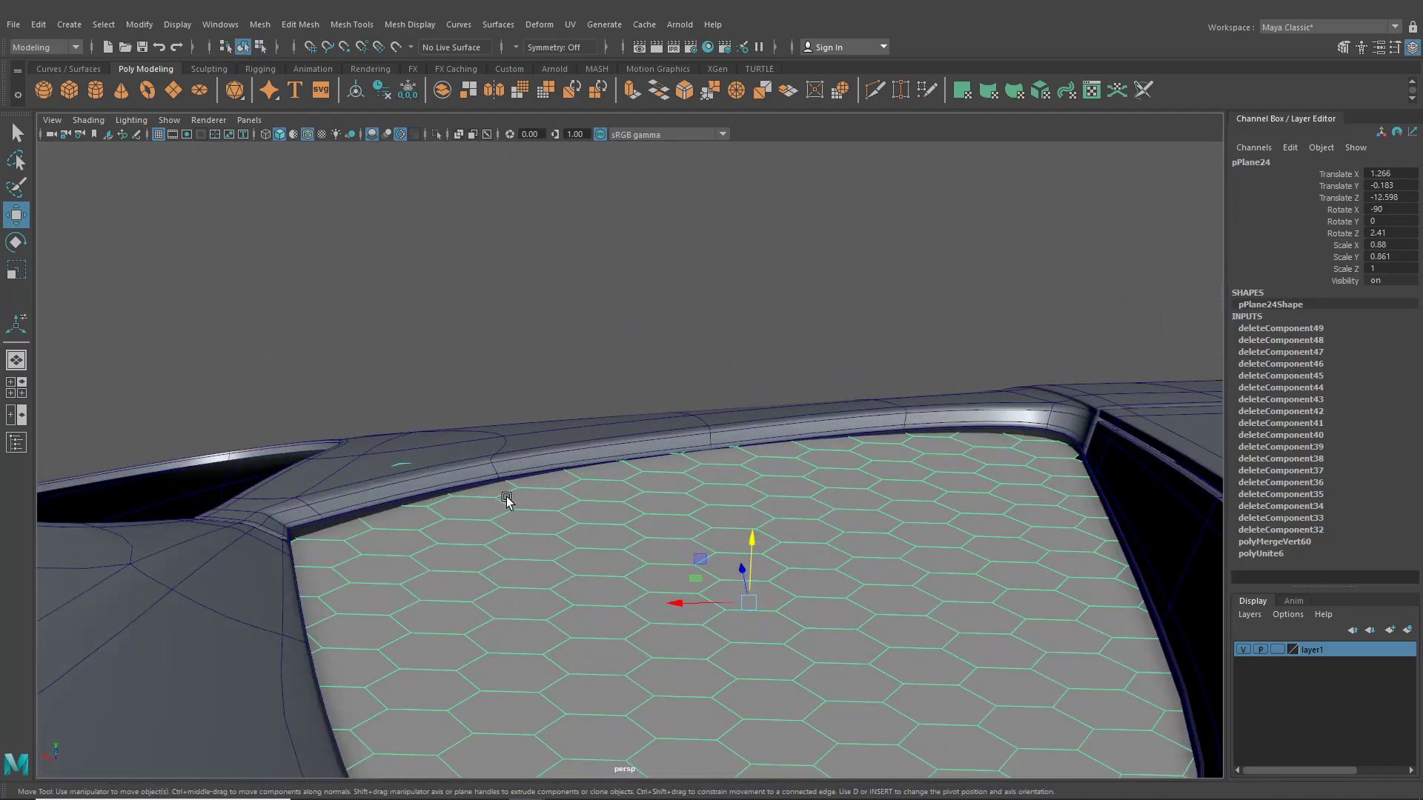
pyautogui.moveTo(667, 376); pyautogui.dragTo(591, 381, button='right')
pyautogui.keyDown('alt'); pyautogui.moveTo(590, 381); pyautogui.dragTo(699, 380); pyautogui.keyUp('alt')
pyautogui.press('b')
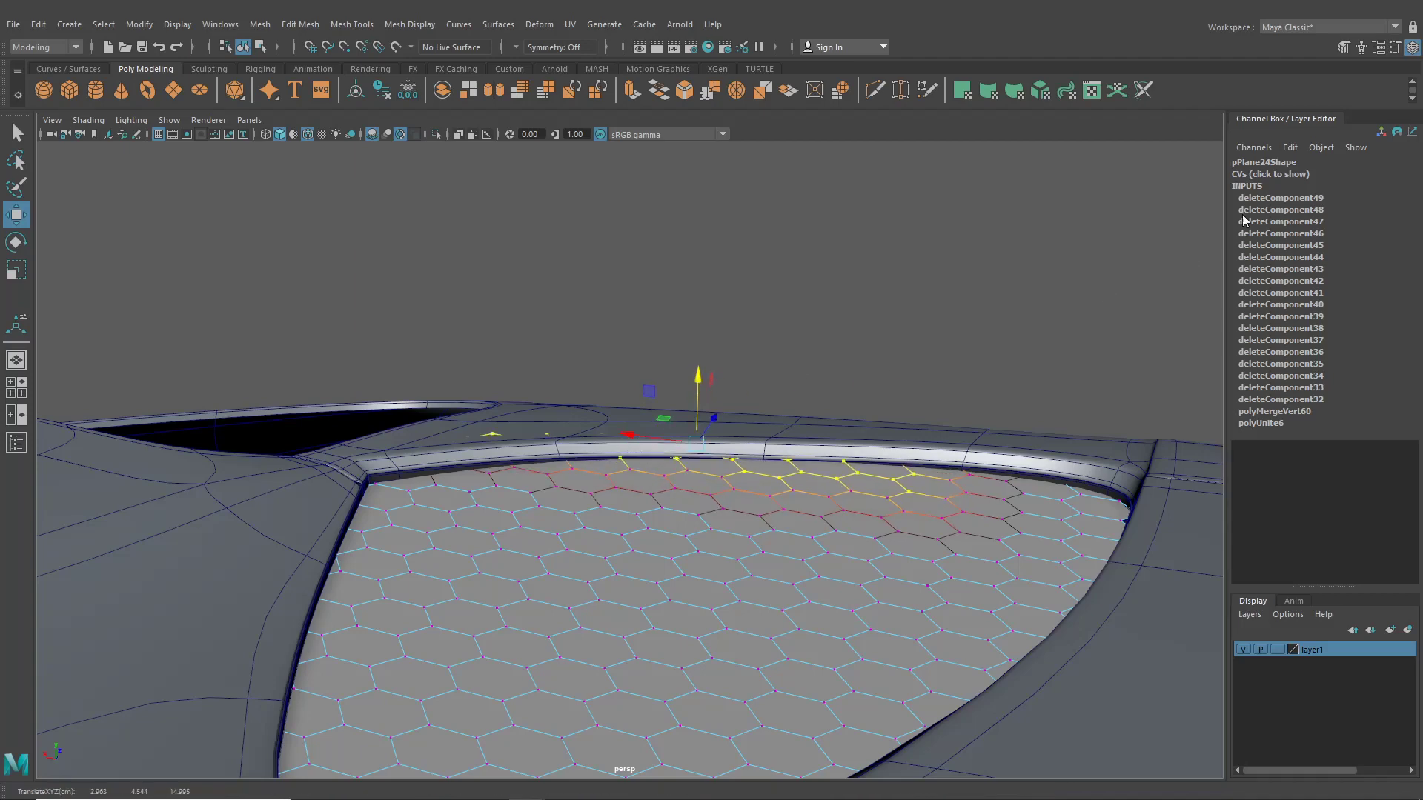
# - Set the soft selection falloff radius to about 3 and lower the mesh's front-edge vertices slightly beneath the vent rim
pyautogui.click(1395, 49)
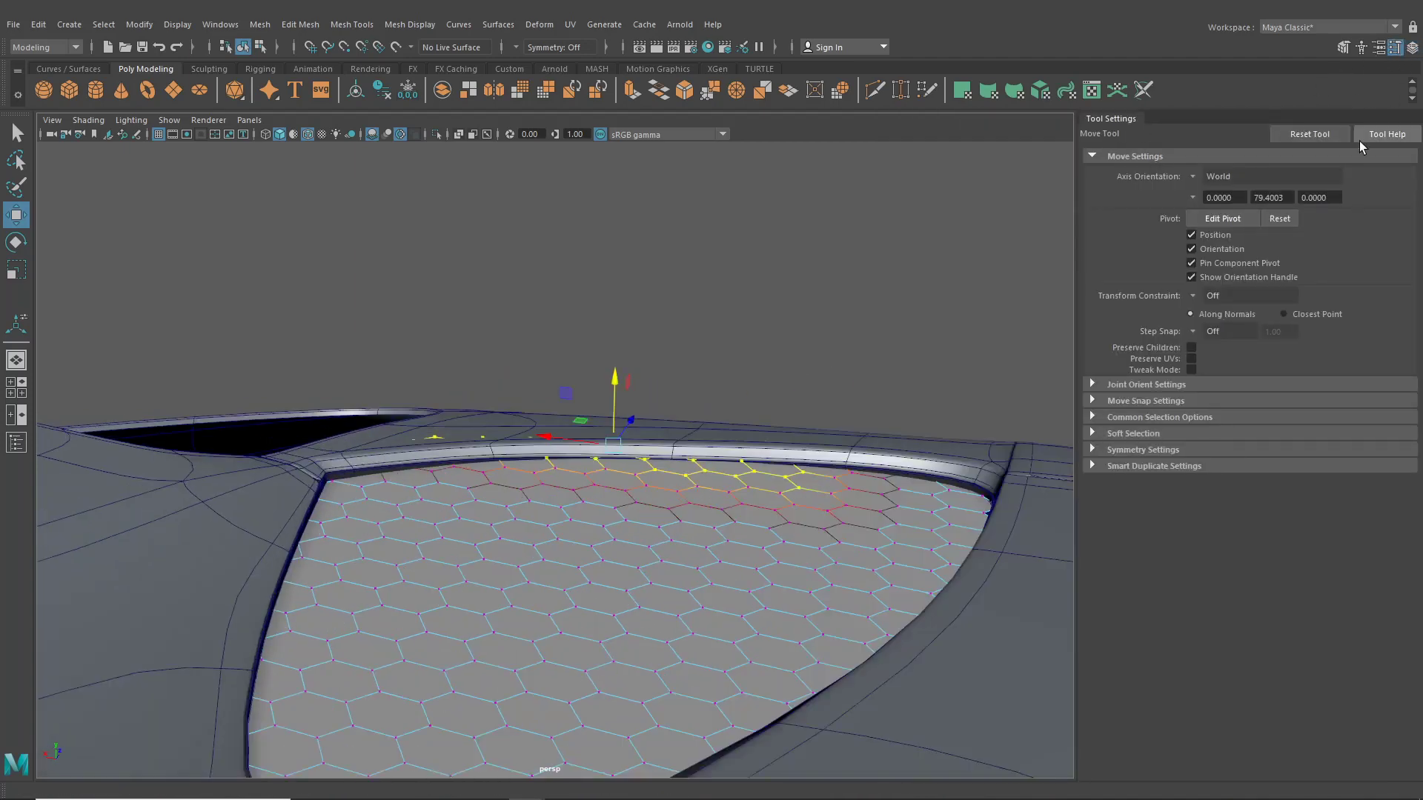
pyautogui.click(1134, 433)
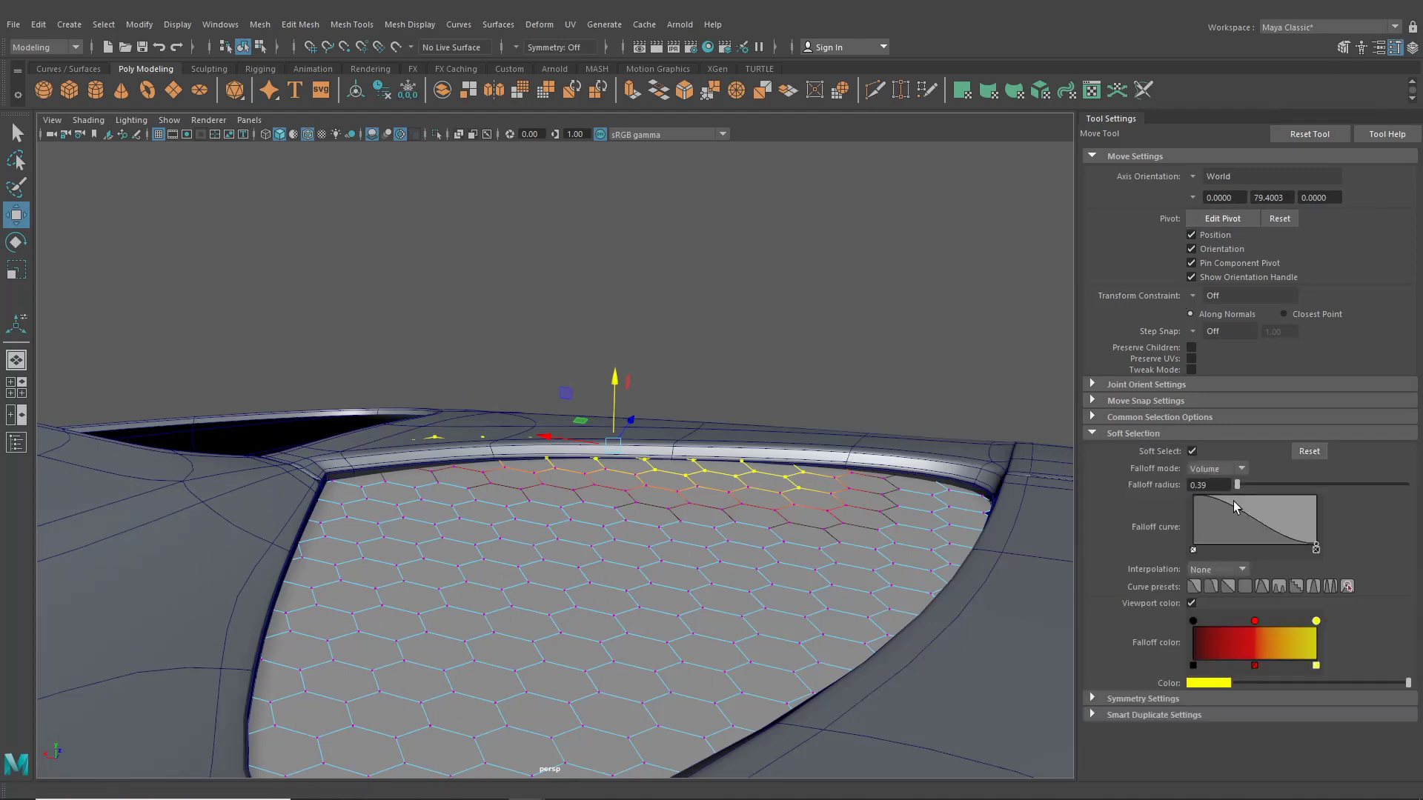
pyautogui.moveTo(1242, 489); pyautogui.dragTo(1244, 486)
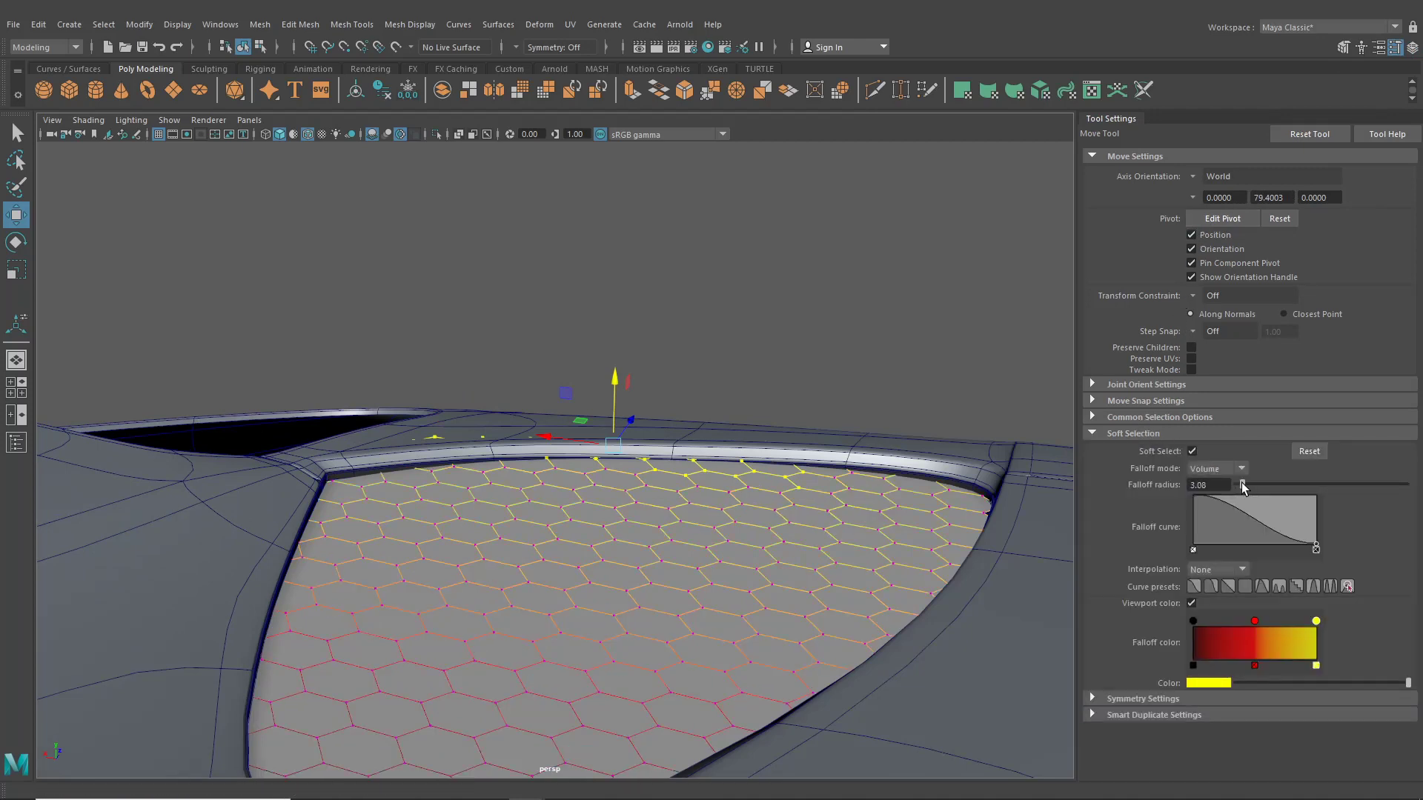
pyautogui.moveTo(615, 381); pyautogui.dragTo(615, 392)
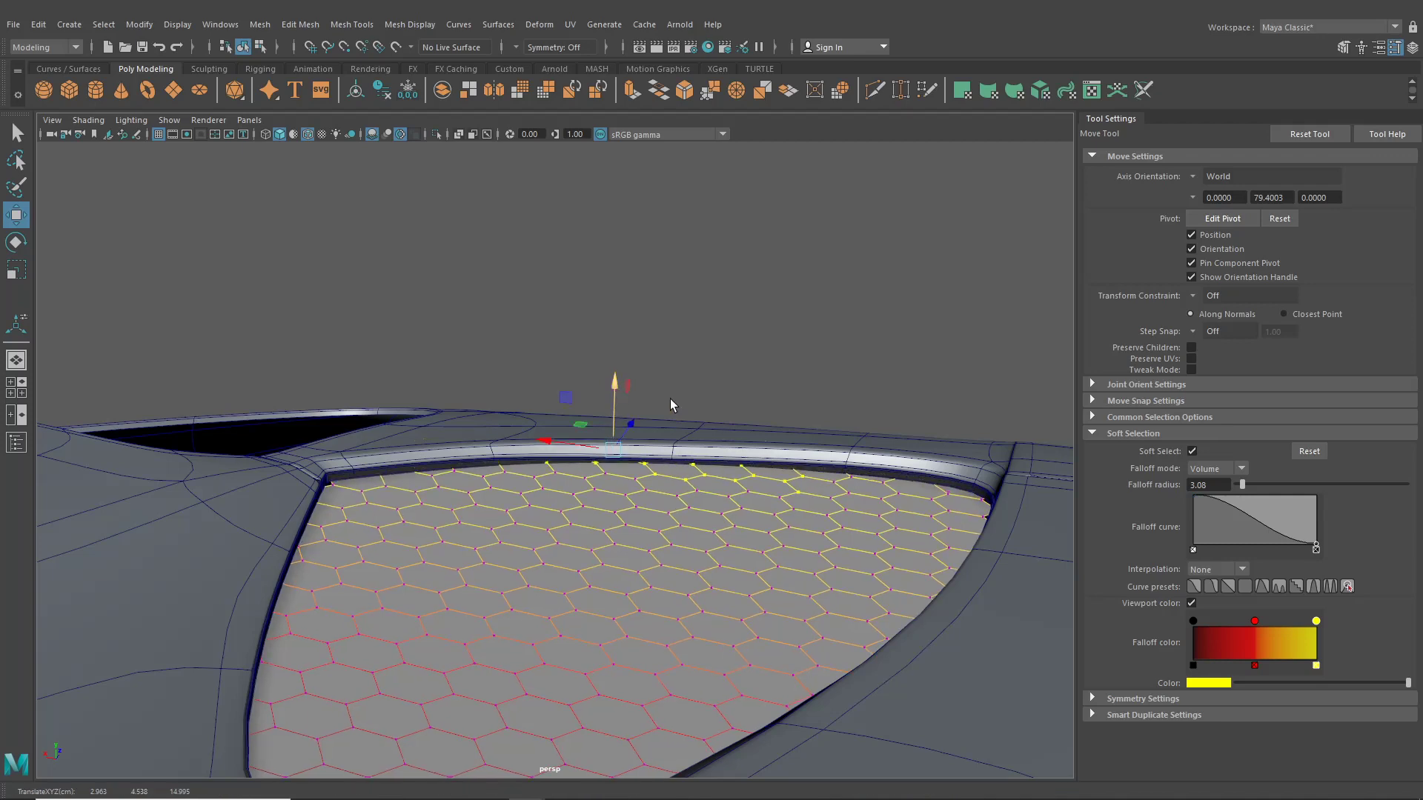
# - Undo the last vertex move, set the soft selection falloff radius to 1.76, and lower the mesh's front-edge vertices beneath the vent rim again
pyautogui.hotkey('ctrl', 'z')
pyautogui.moveTo(1242, 486); pyautogui.dragTo(1239, 486)
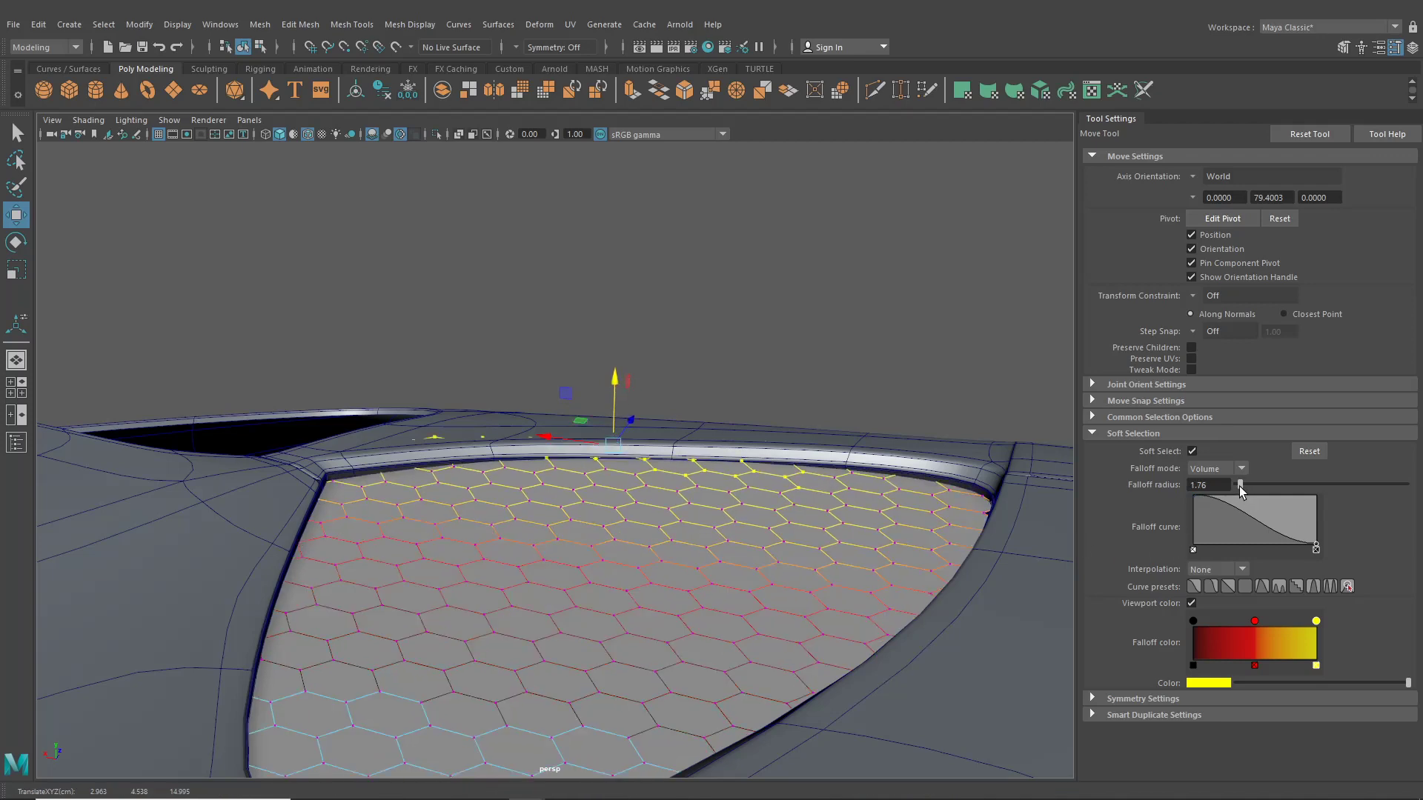
pyautogui.moveTo(615, 385); pyautogui.dragTo(474, 415)
pyautogui.moveTo(350, 340); pyautogui.dragTo(506, 380)
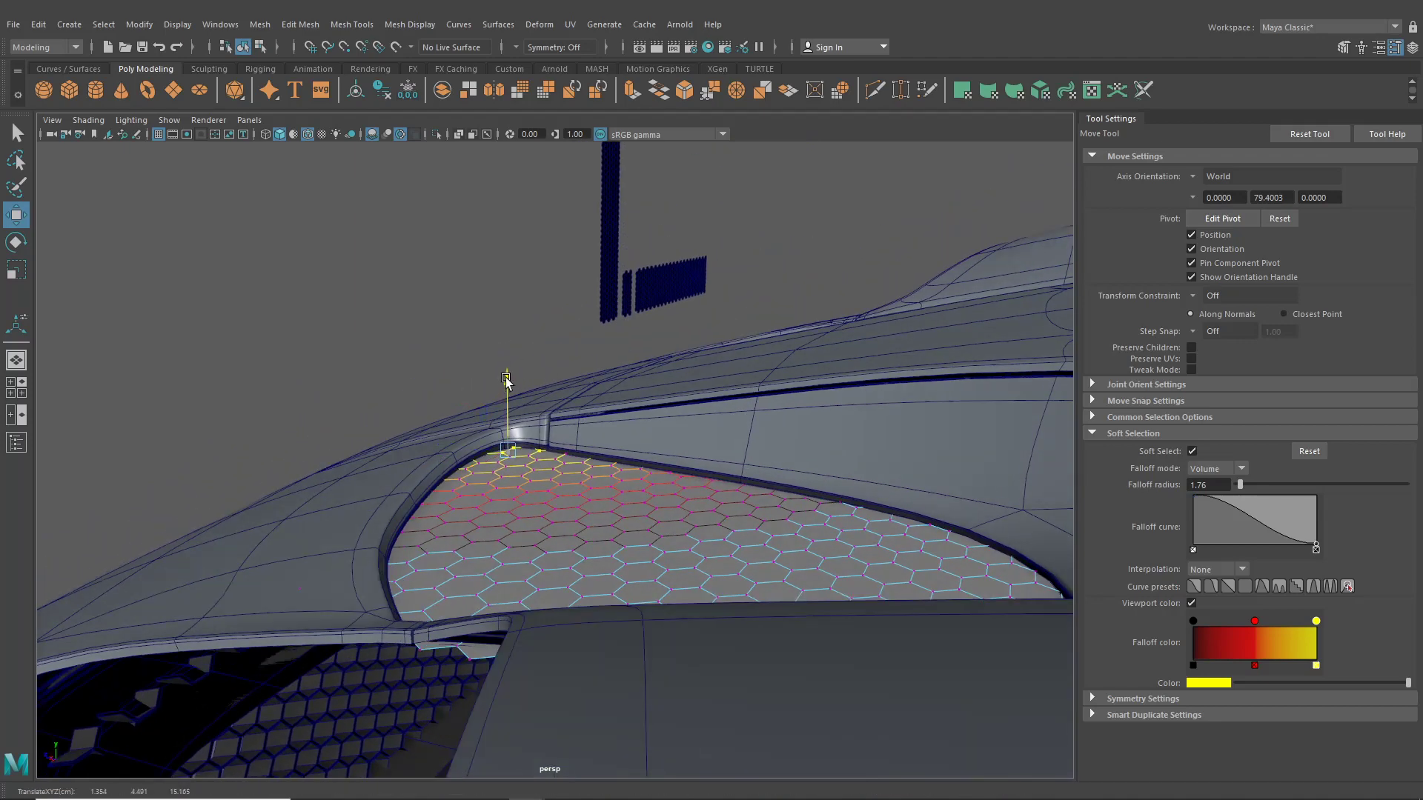
pyautogui.keyDown('alt'); pyautogui.moveTo(555, 420); pyautogui.dragTo(597, 458); pyautogui.keyUp('alt')
pyautogui.moveTo(557, 396); pyautogui.dragTo(935, 478)
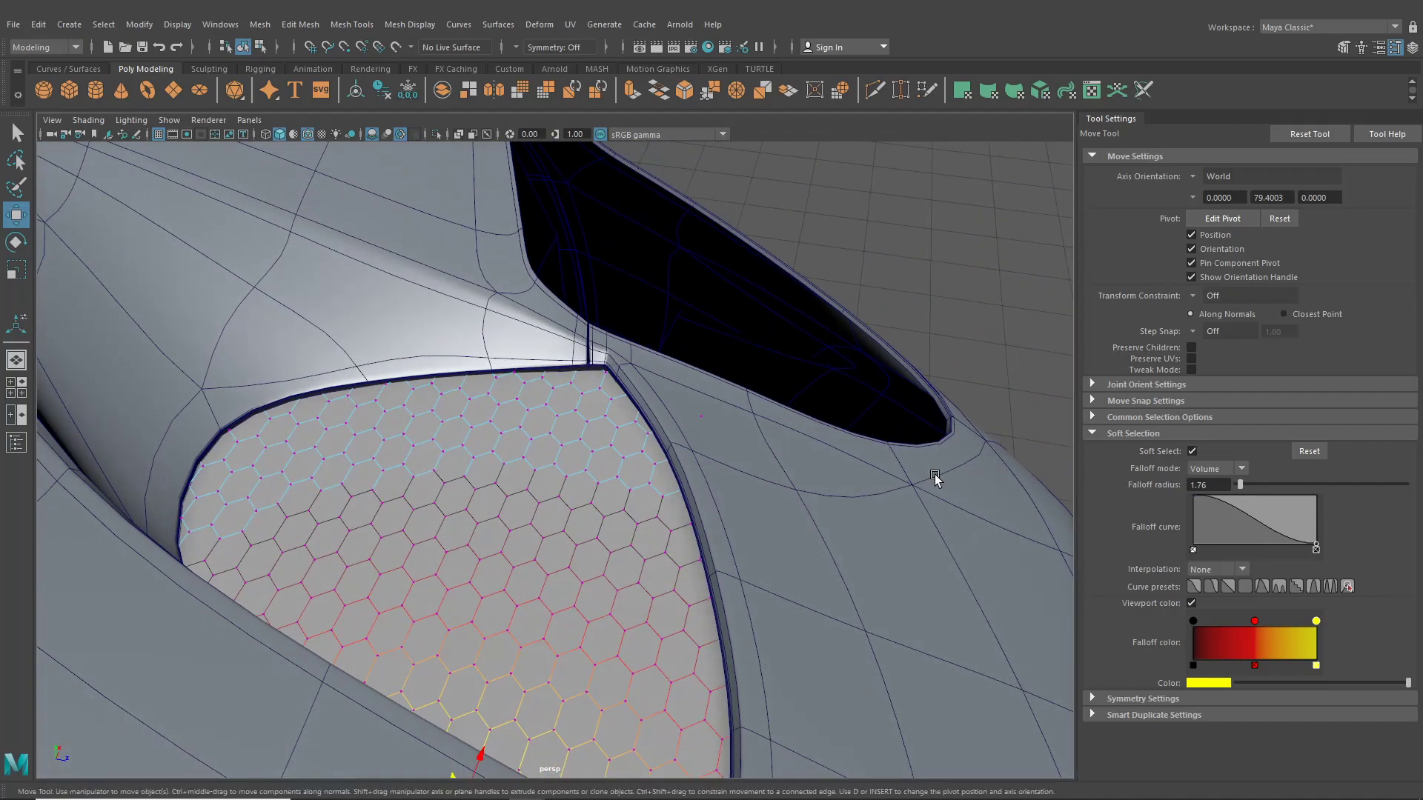
# - Turn off soft selection and hide the tool settings
pyautogui.press('b')
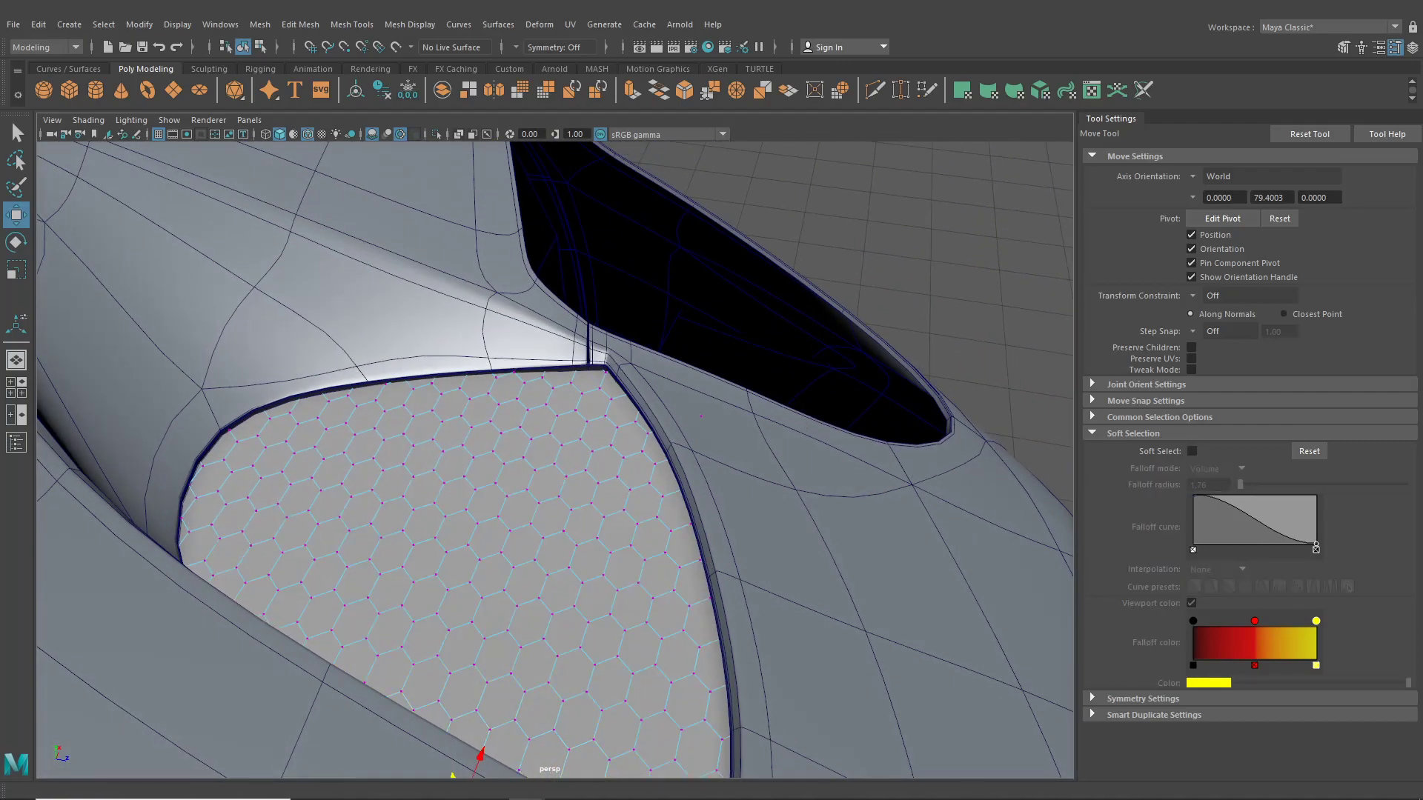
pyautogui.click(1393, 49)
pyautogui.keyDown('alt'); pyautogui.moveTo(822, 467); pyautogui.dragTo(828, 476); pyautogui.keyUp('alt')
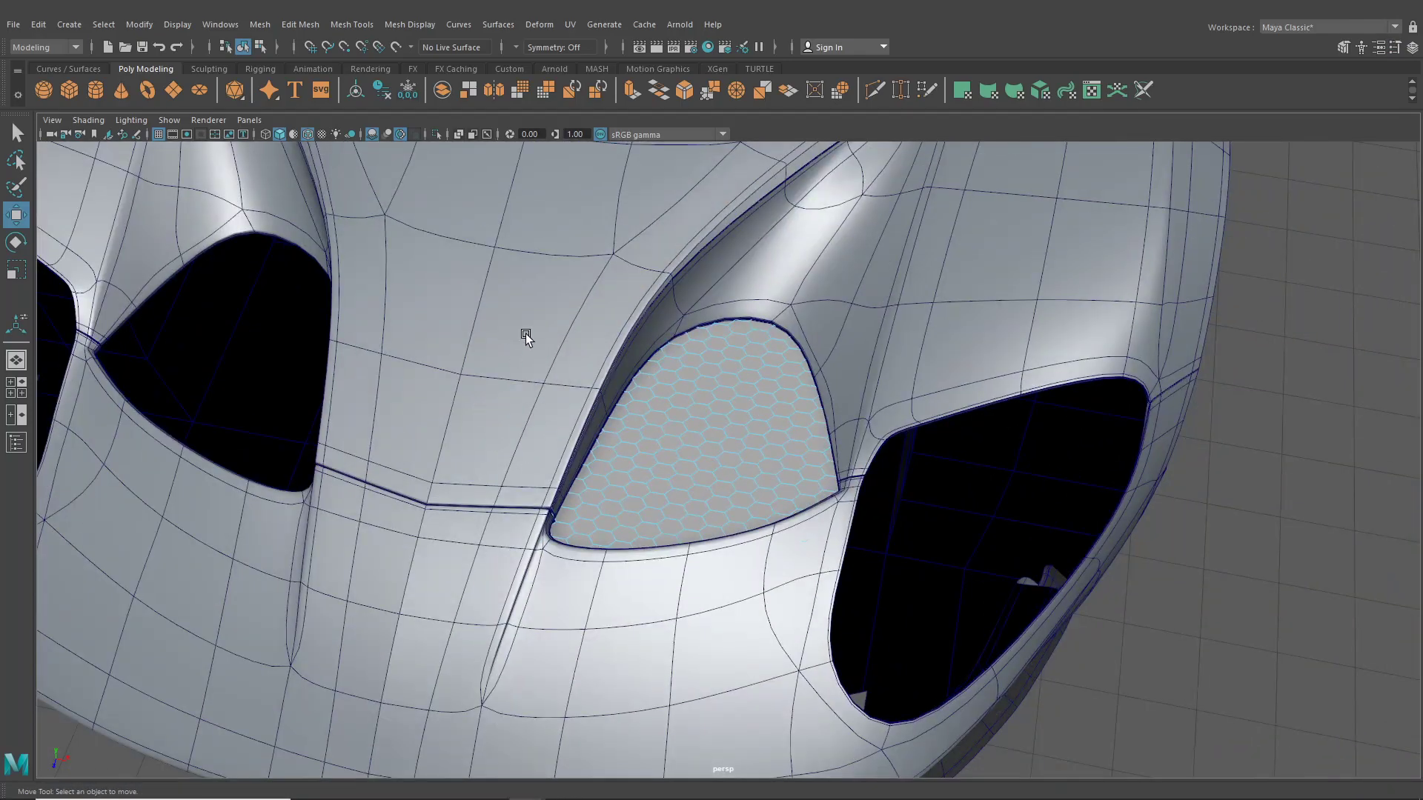
# - Extrude all faces of the hexagon mesh with Keep Faces Together turned off
pyautogui.moveTo(501, 234); pyautogui.dragTo(1019, 739)
pyautogui.keyDown('alt'); pyautogui.moveTo(849, 584); pyautogui.dragTo(815, 558); pyautogui.keyUp('alt')
pyautogui.hotkey('ctrl', 'e')
pyautogui.scroll(5, 910, 504)
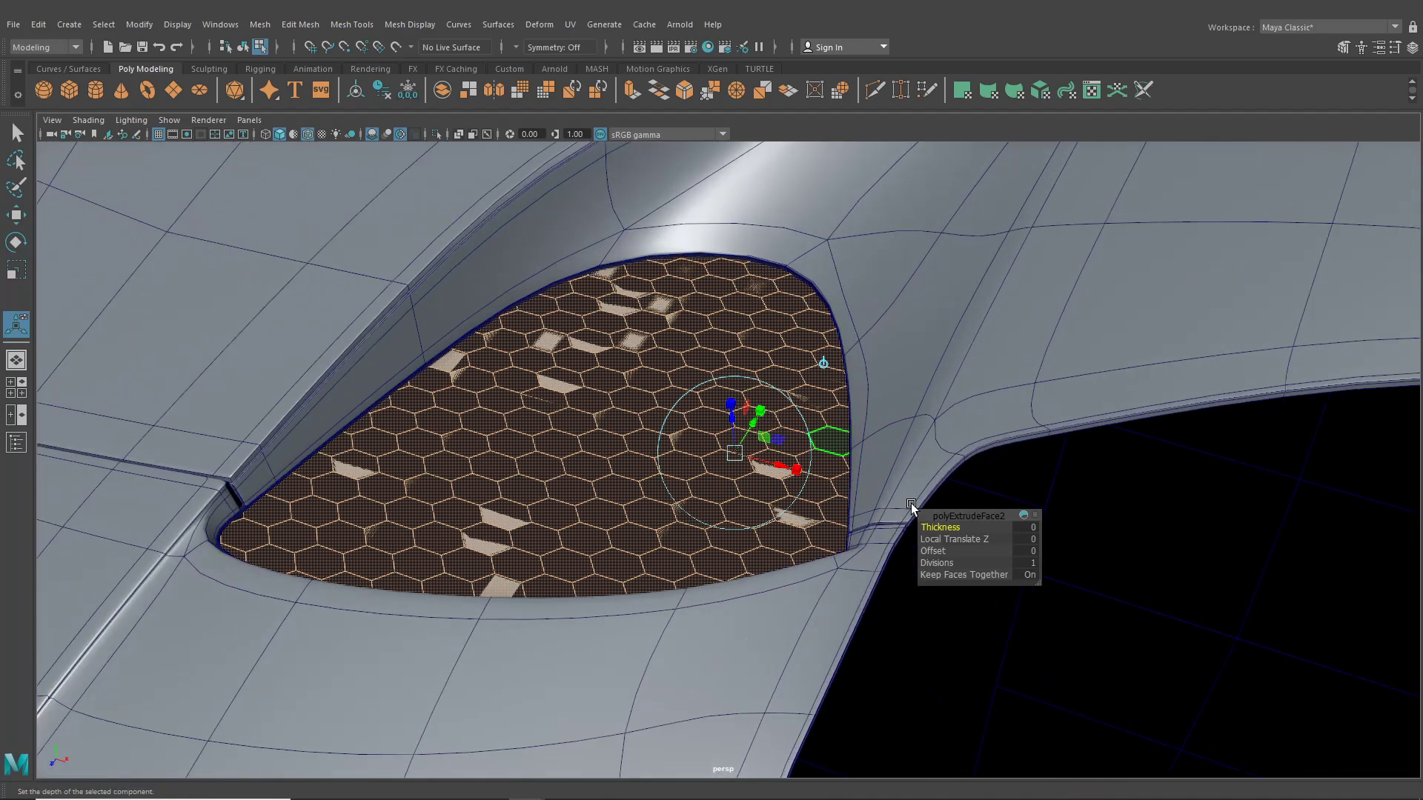
pyautogui.click(970, 575)
pyautogui.scroll(2, 741, 445)
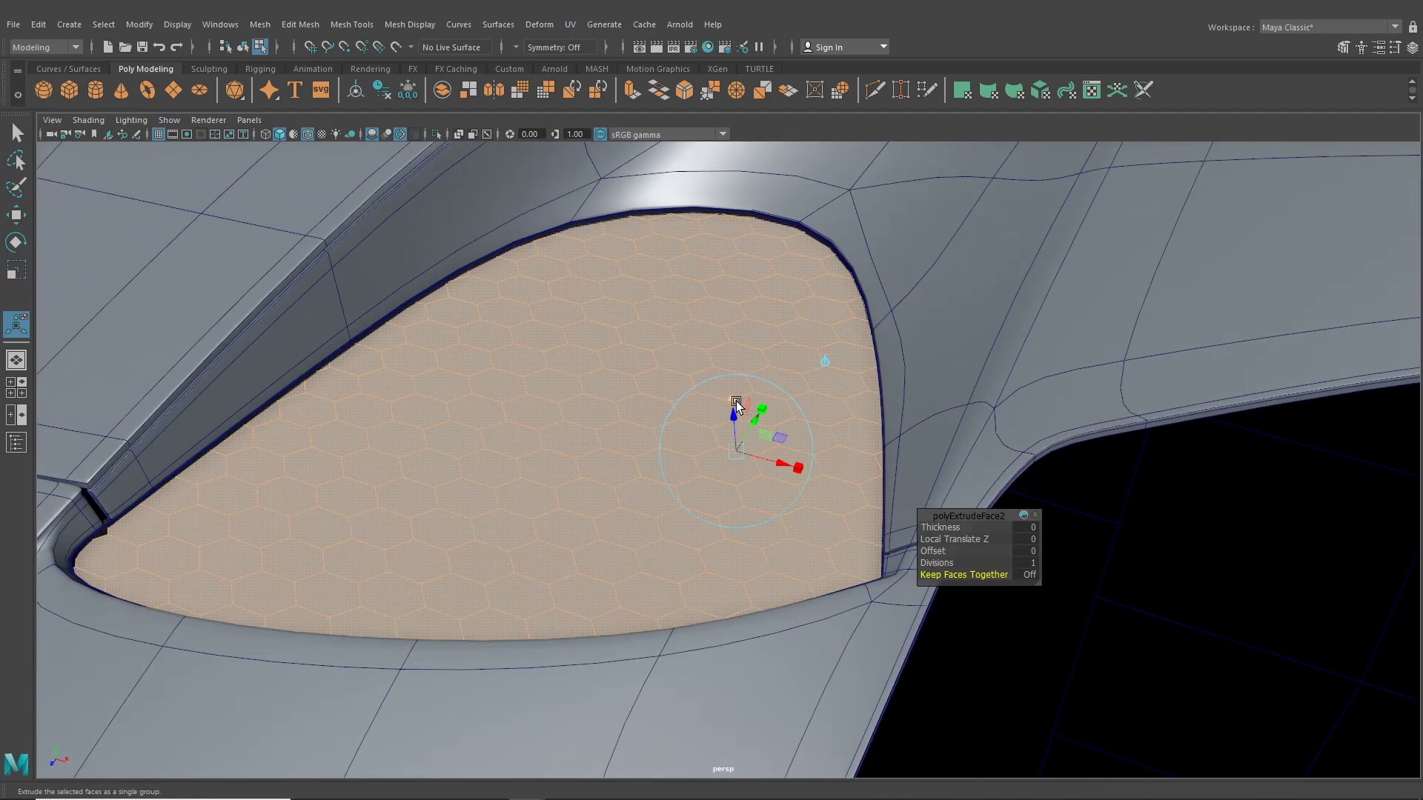
# - Scale the extruded hexagon faces slightly inward to form thin borders between the cells
pyautogui.moveTo(739, 455); pyautogui.dragTo(733, 459)
pyautogui.scroll(3, 741, 481)
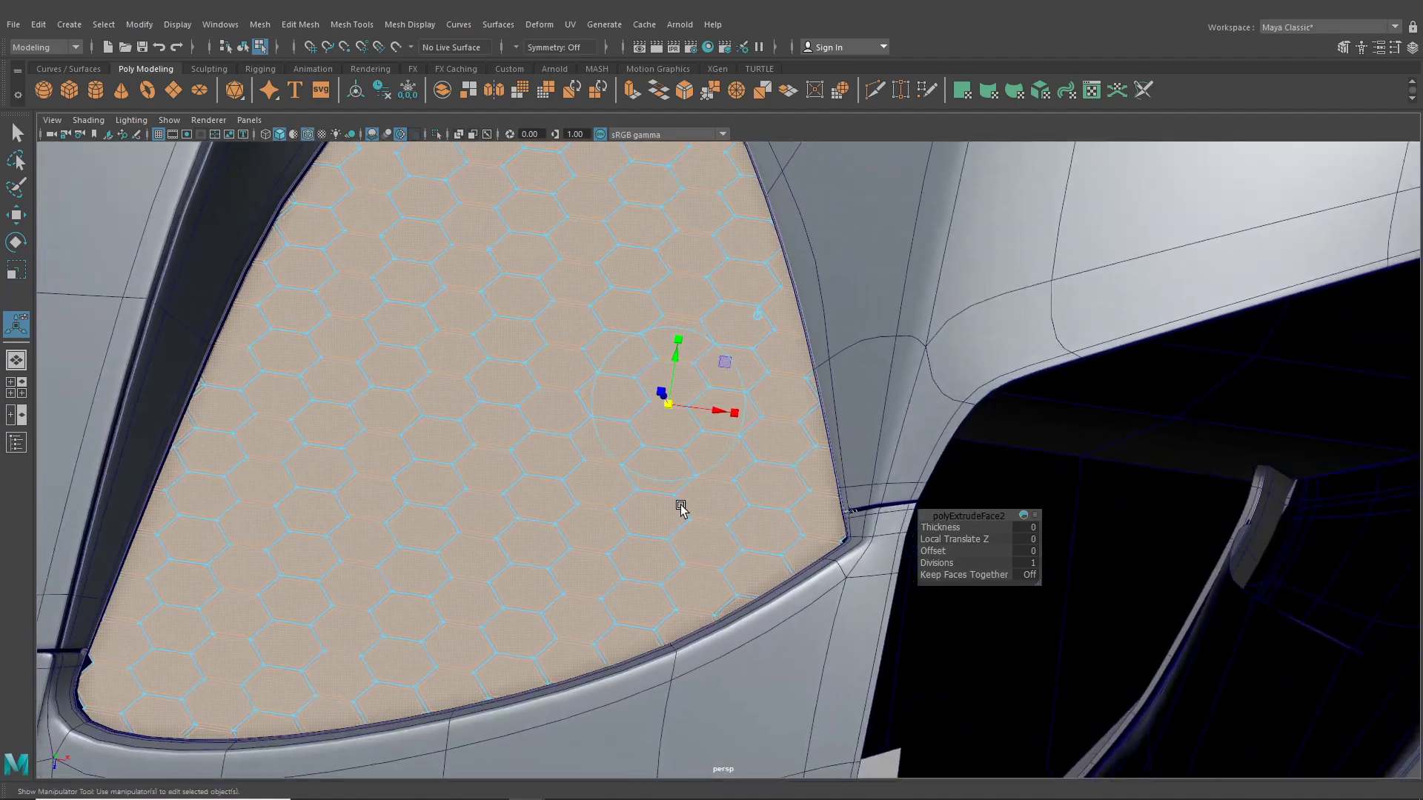
pyautogui.scroll(3, 680, 507)
pyautogui.moveTo(657, 390); pyautogui.dragTo(656, 395)
pyautogui.scroll(-5, 674, 540)
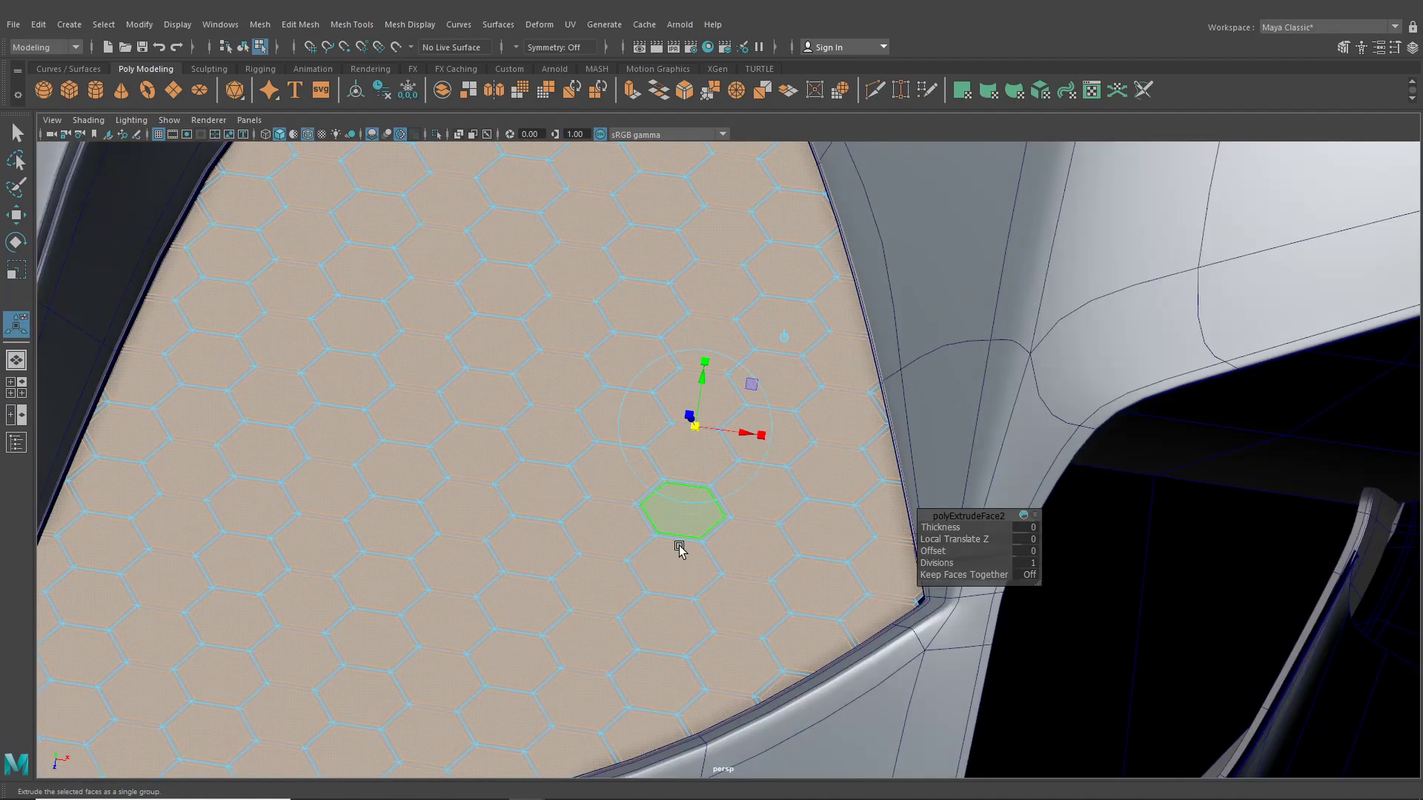
# - Extrude the inner hexagon faces downward with a Local Translate Z of -0.053 and delete them to open the cells
pyautogui.keyDown('alt'); pyautogui.moveTo(670, 546); pyautogui.dragTo(581, 476); pyautogui.keyUp('alt')
pyautogui.scroll(3, 667, 489)
pyautogui.moveTo(752, 500); pyautogui.dragTo(808, 518)
pyautogui.scroll(-2, 730, 529)
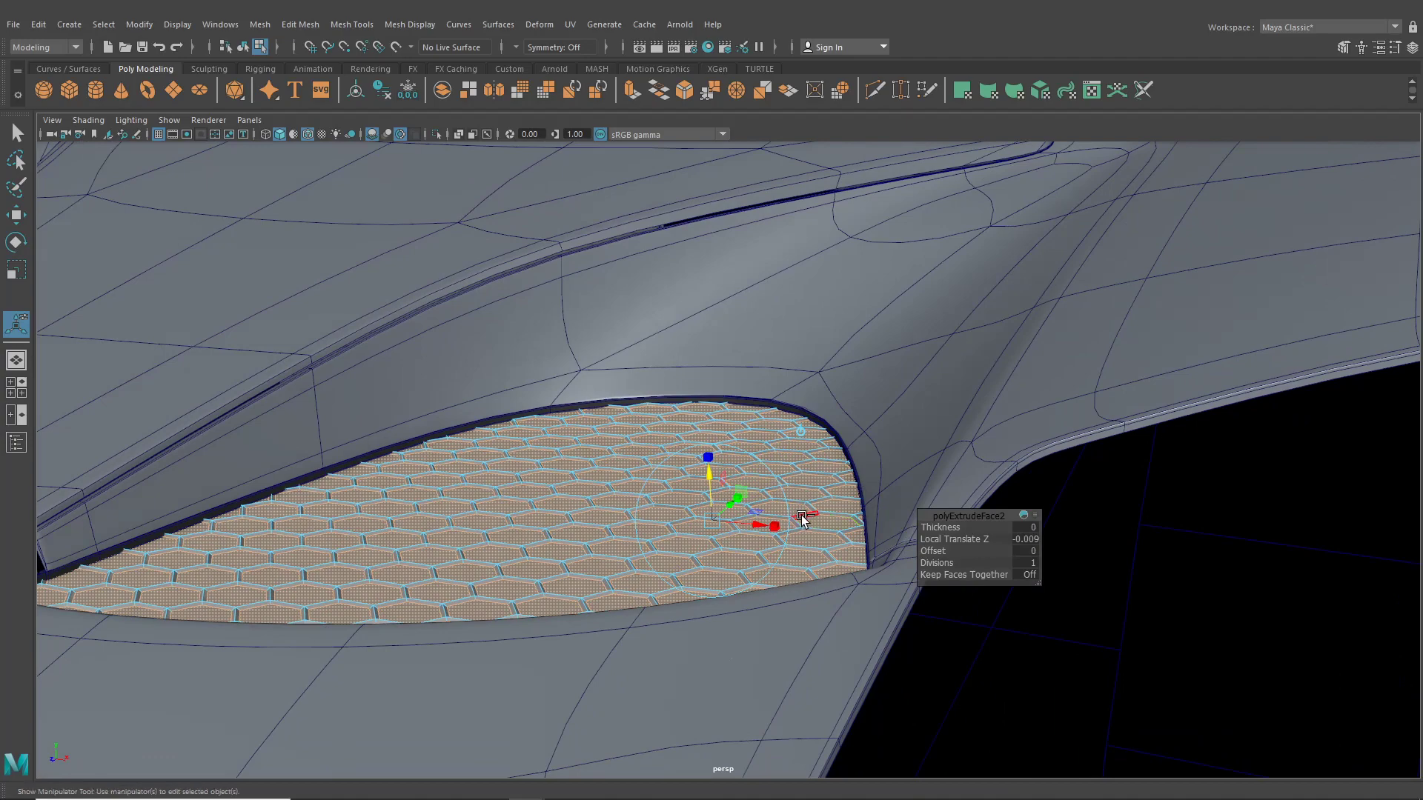
pyautogui.hotkey('ctrl', 'e')
pyautogui.moveTo(711, 482); pyautogui.dragTo(541, 526)
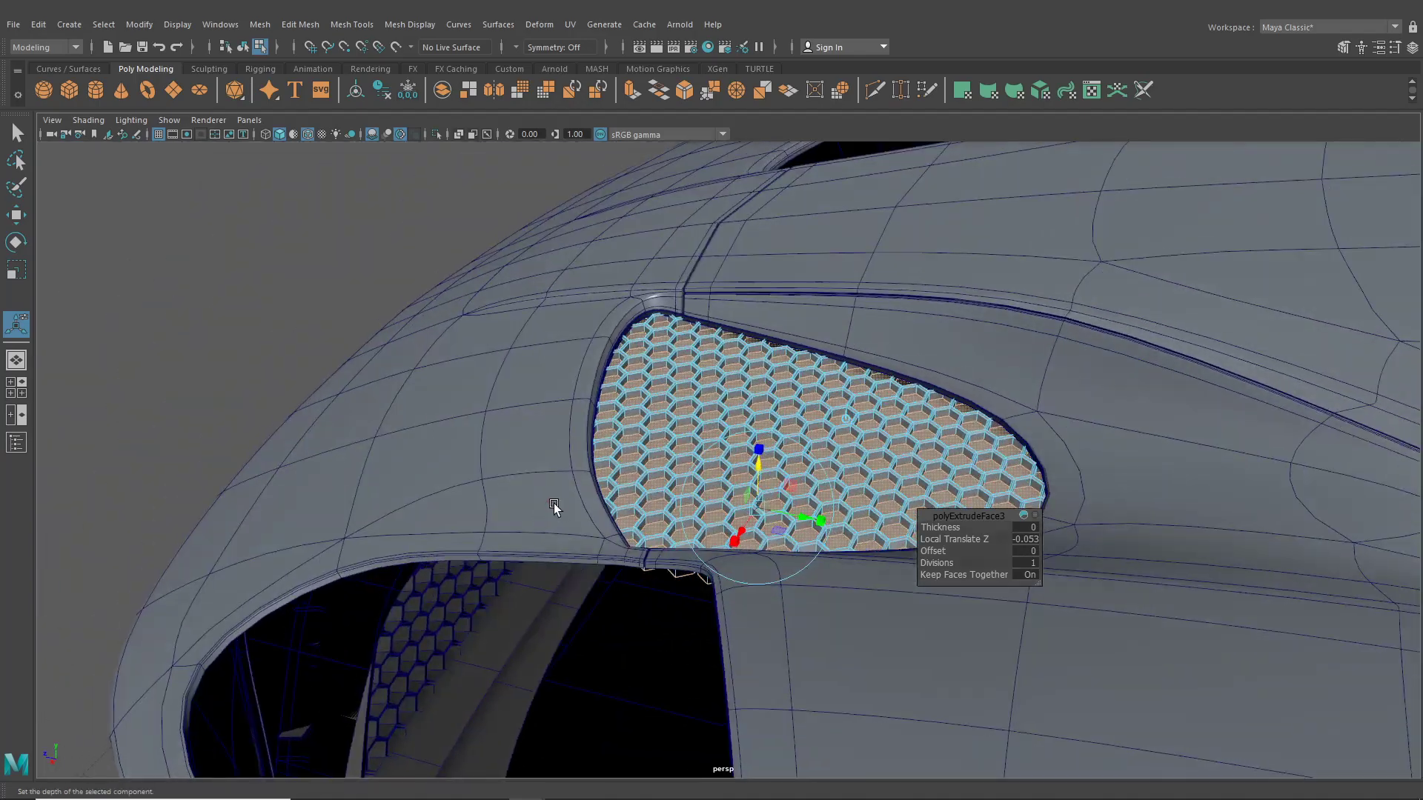
pyautogui.press('Delete')
pyautogui.click(243, 46)
# - Select the hexagon grille and check its fit in the hood vent against the top-view blueprint
pyautogui.keyDown('alt'); pyautogui.moveTo(385, 415); pyautogui.dragTo(867, 527); pyautogui.keyUp('alt')
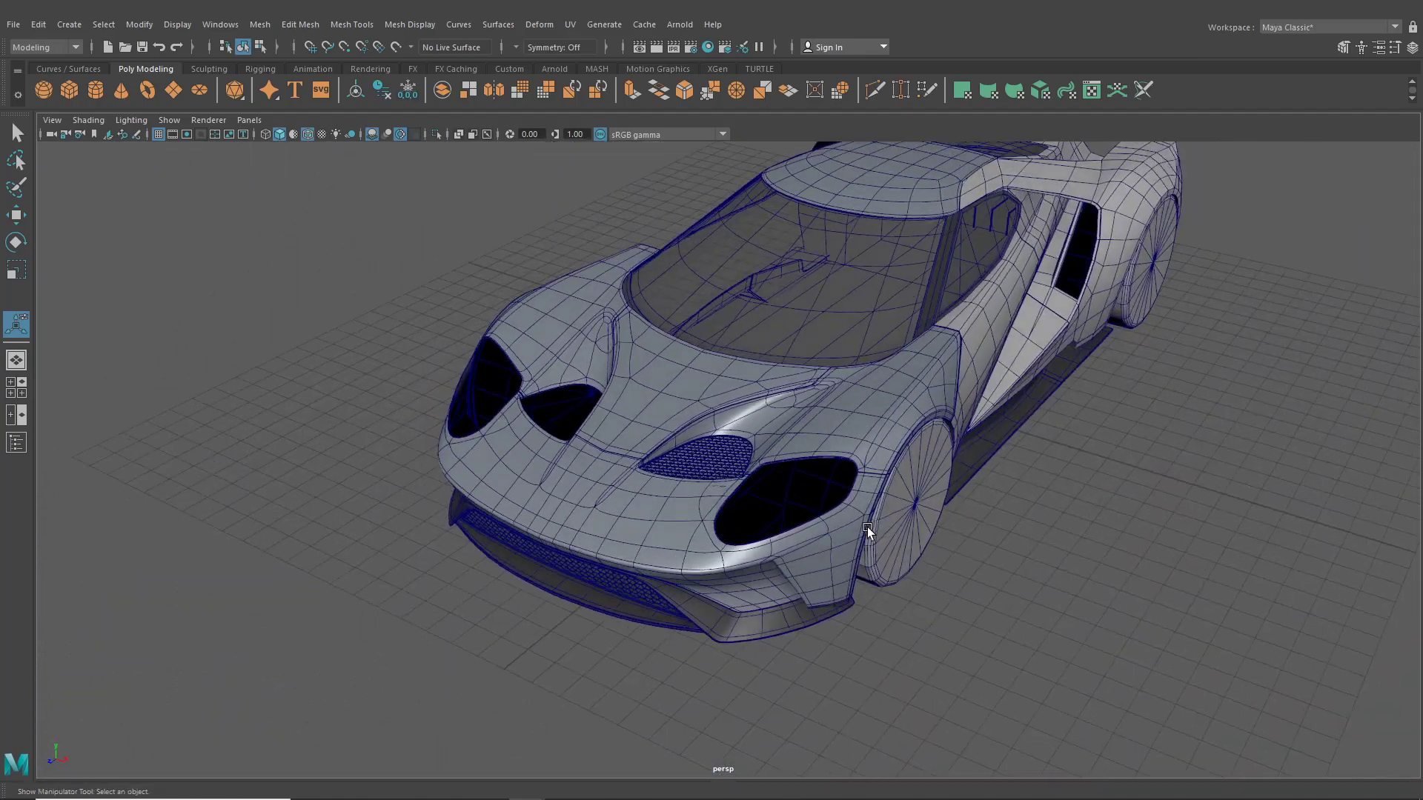
pyautogui.scroll(5, 695, 460)
pyautogui.keyDown('alt'); pyautogui.moveTo(695, 458); pyautogui.dragTo(699, 488); pyautogui.keyUp('alt')
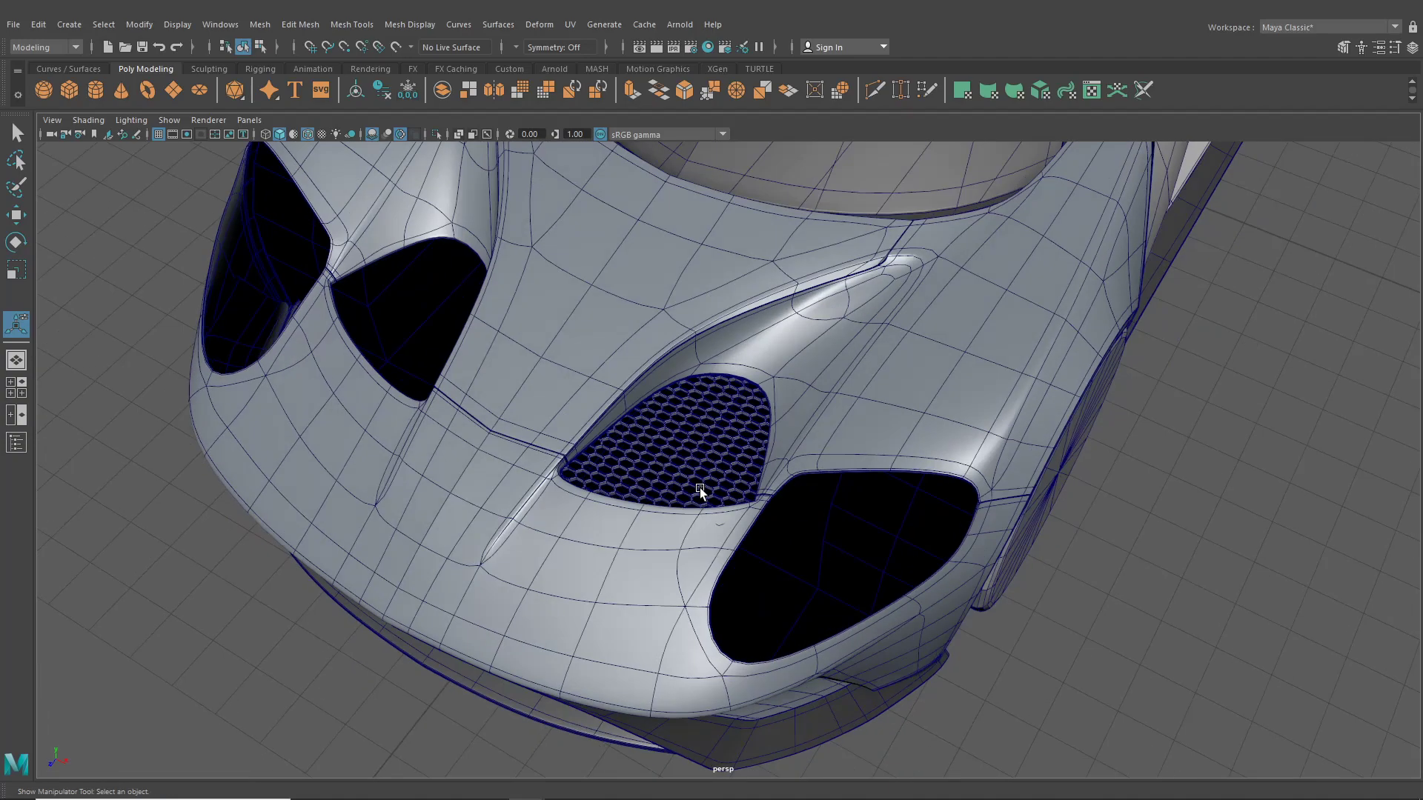
pyautogui.click(699, 487)
pyautogui.click(15, 399)
pyautogui.press('f')
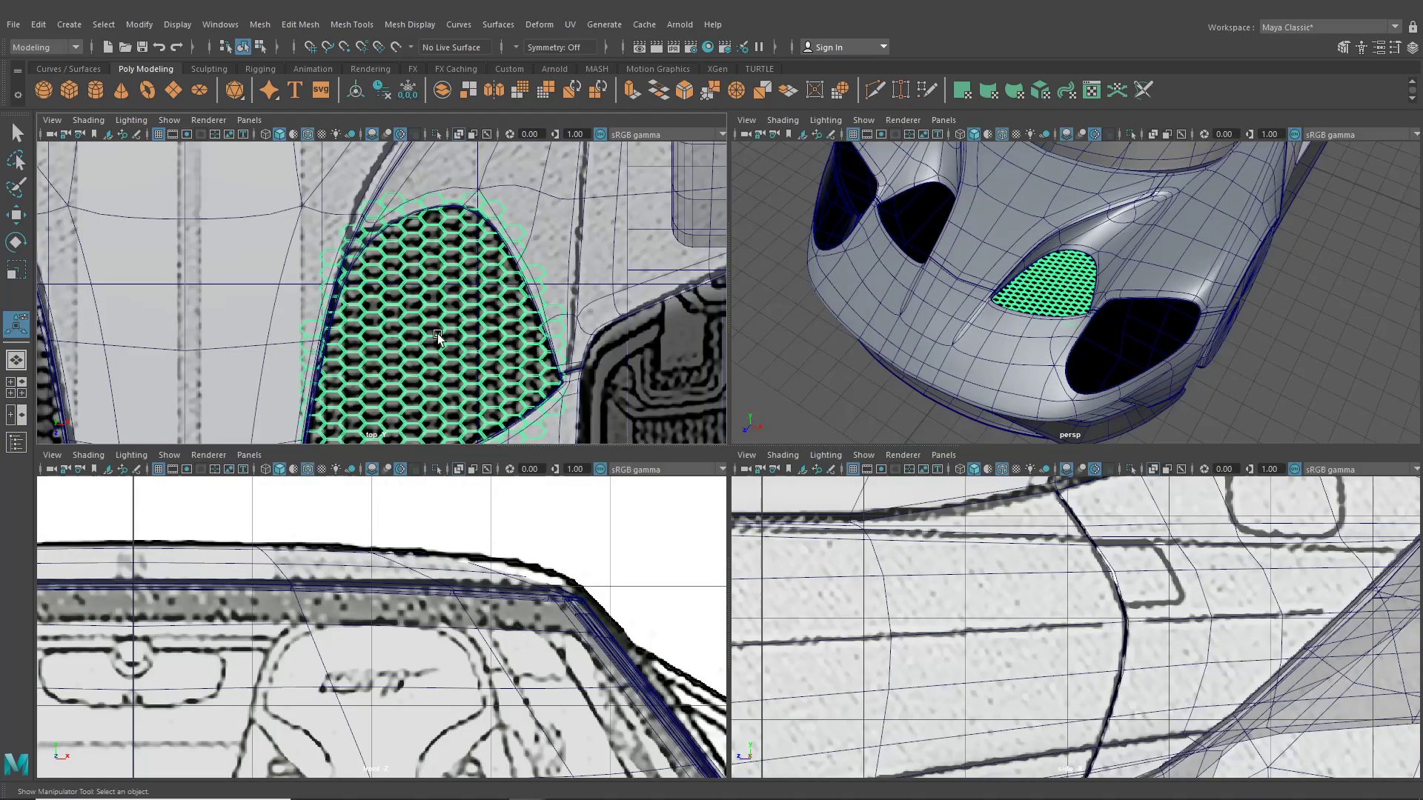
pyautogui.press('space')
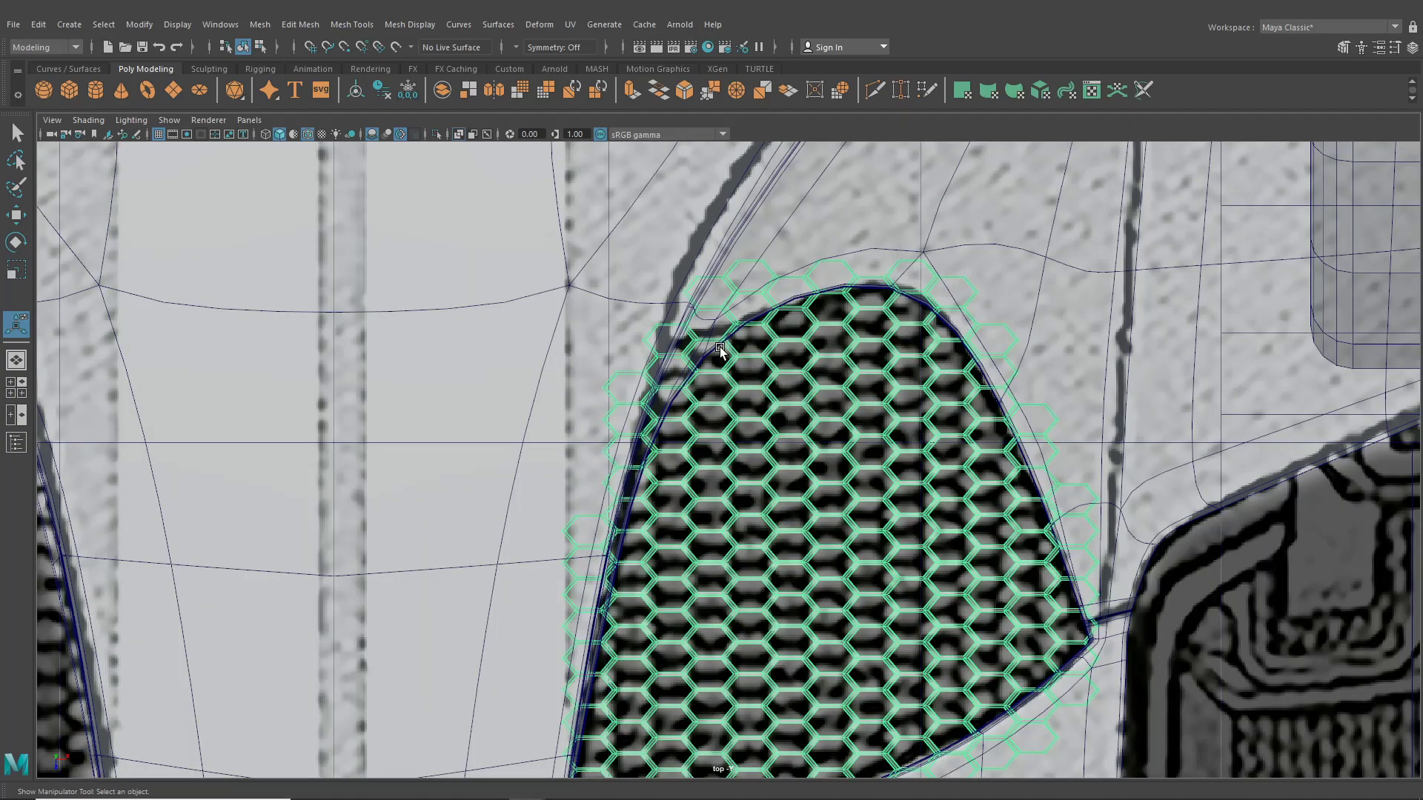
pyautogui.click(16, 361)
# - Isolate the hexagon grille together with the thin rim strip around the hood vent
pyautogui.scroll(3, 692, 444)
pyautogui.keyDown('alt'); pyautogui.moveTo(692, 444); pyautogui.dragTo(723, 415); pyautogui.keyUp('alt')
pyautogui.scroll(4, 722, 415)
pyautogui.scroll(6, 722, 415)
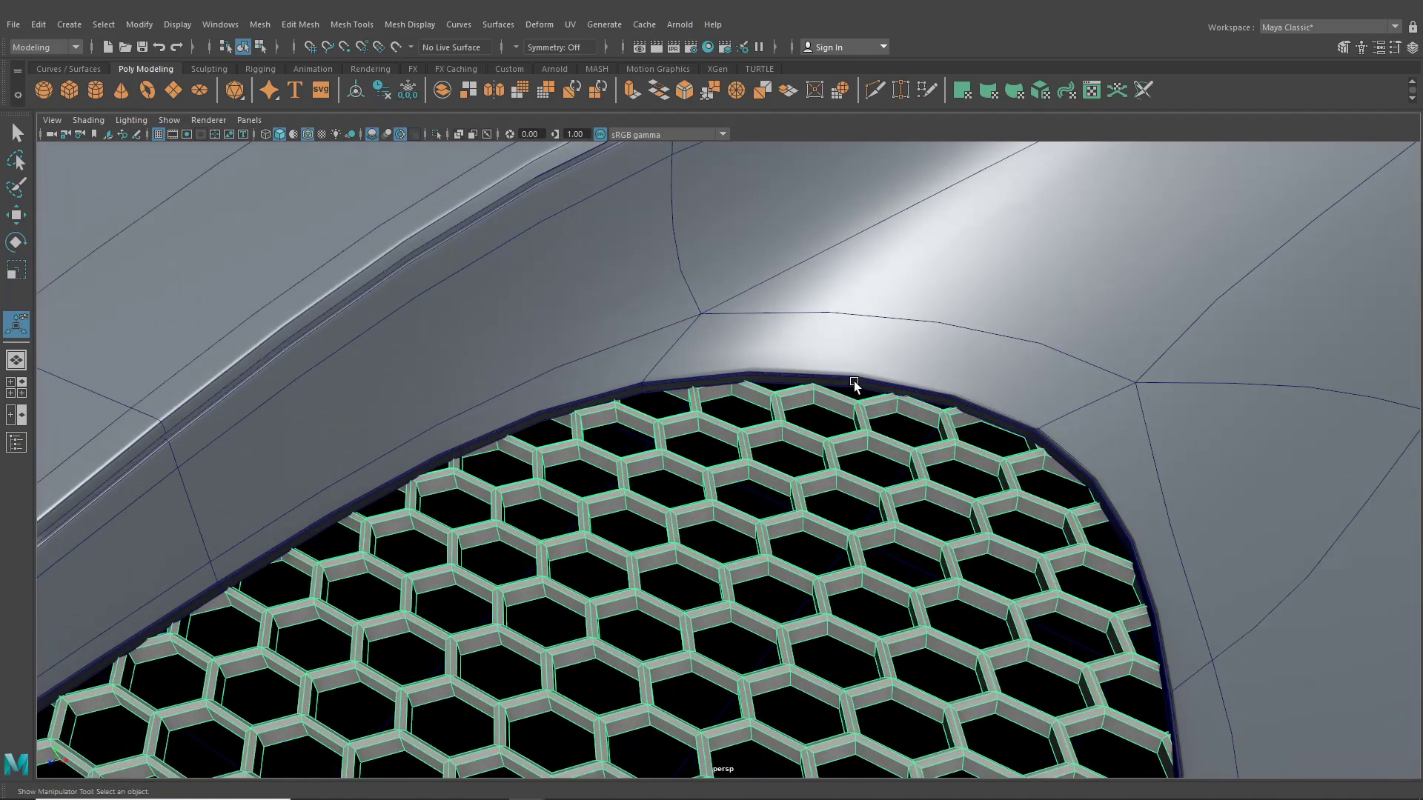
pyautogui.click(852, 383)
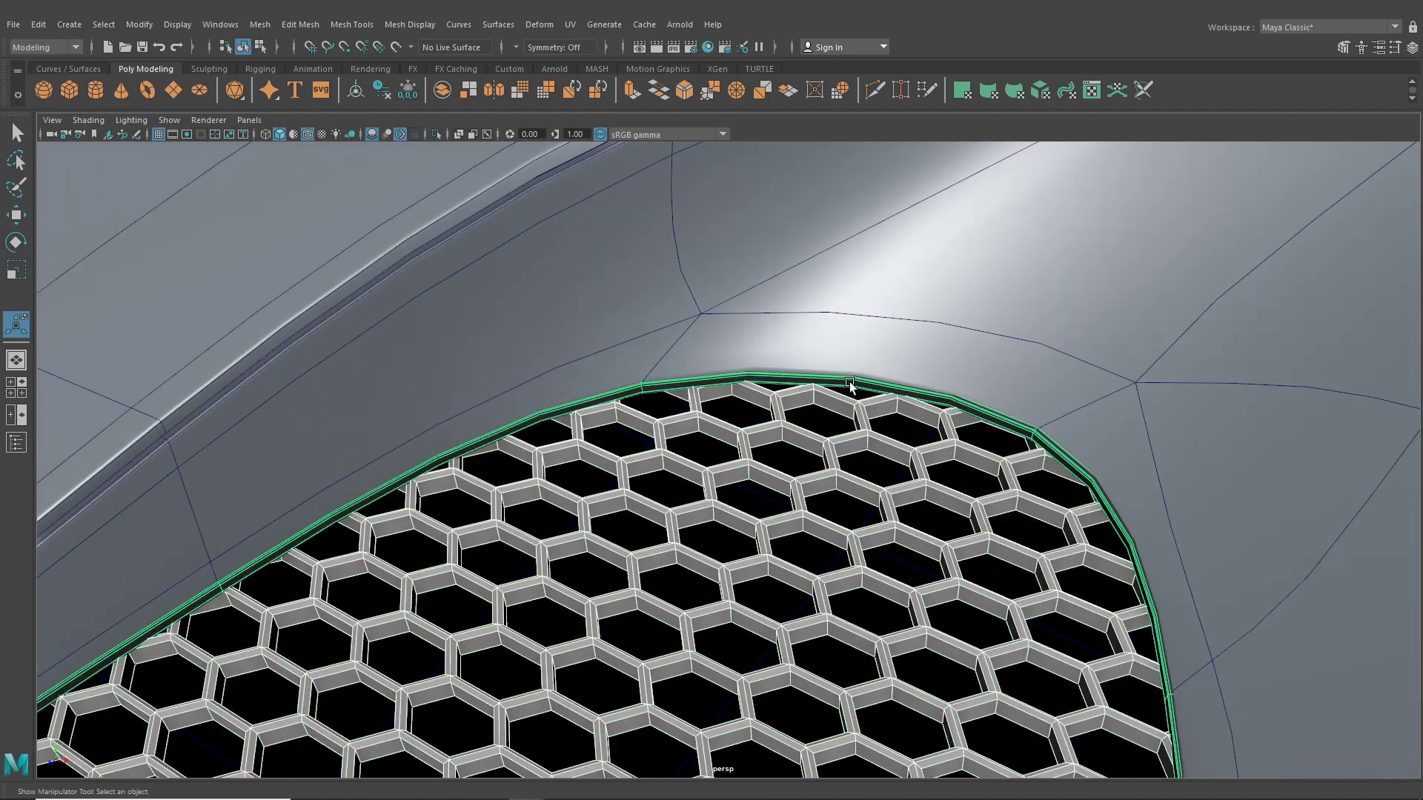
pyautogui.click(436, 134)
pyautogui.scroll(-4, 785, 356)
pyautogui.keyDown('alt'); pyautogui.moveTo(874, 363); pyautogui.dragTo(763, 470); pyautogui.keyUp('alt')
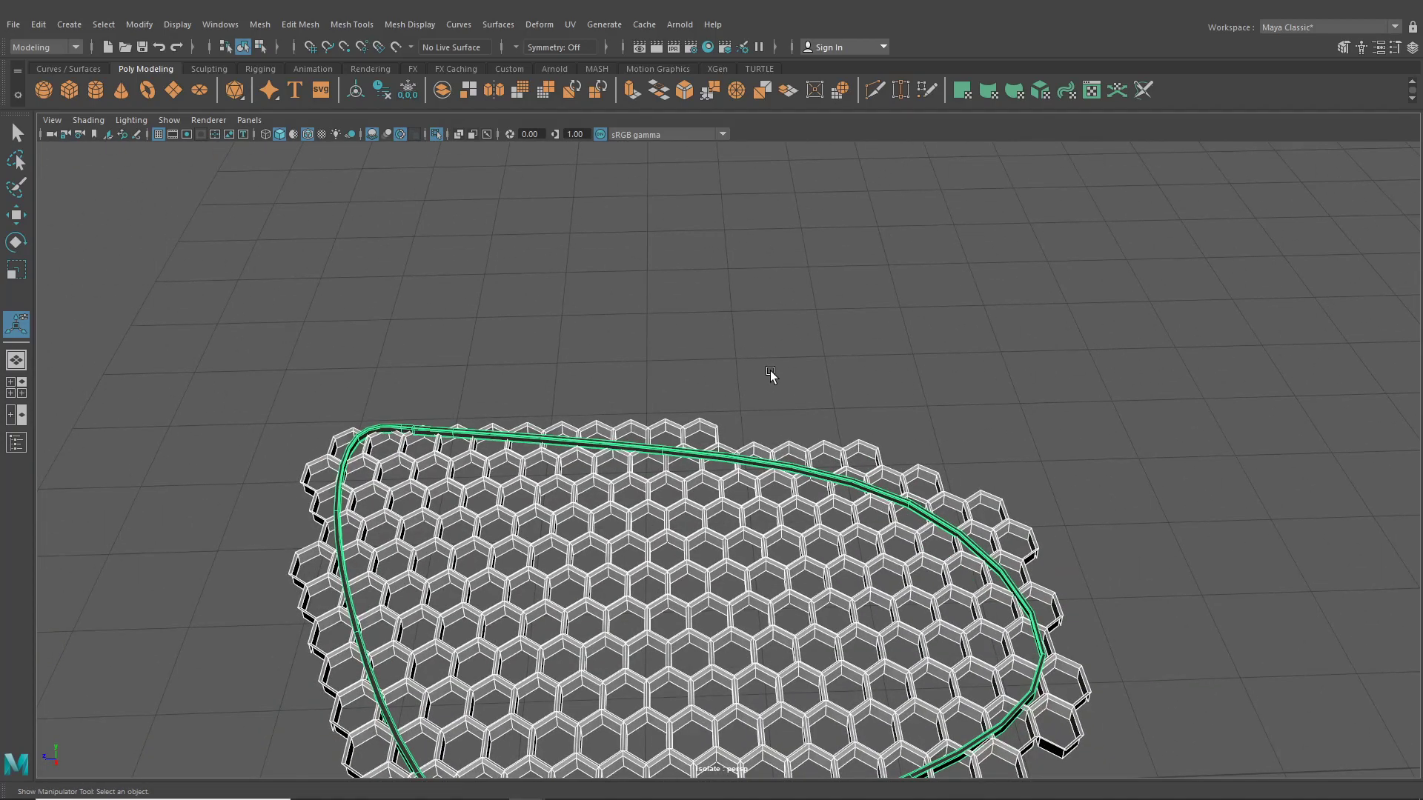
# - Turn the rim strip's smooth preview off and back on, and select the hexagon mesh
pyautogui.keyDown('alt'); pyautogui.moveTo(771, 375); pyautogui.dragTo(684, 419); pyautogui.keyUp('alt')
pyautogui.click(715, 402)
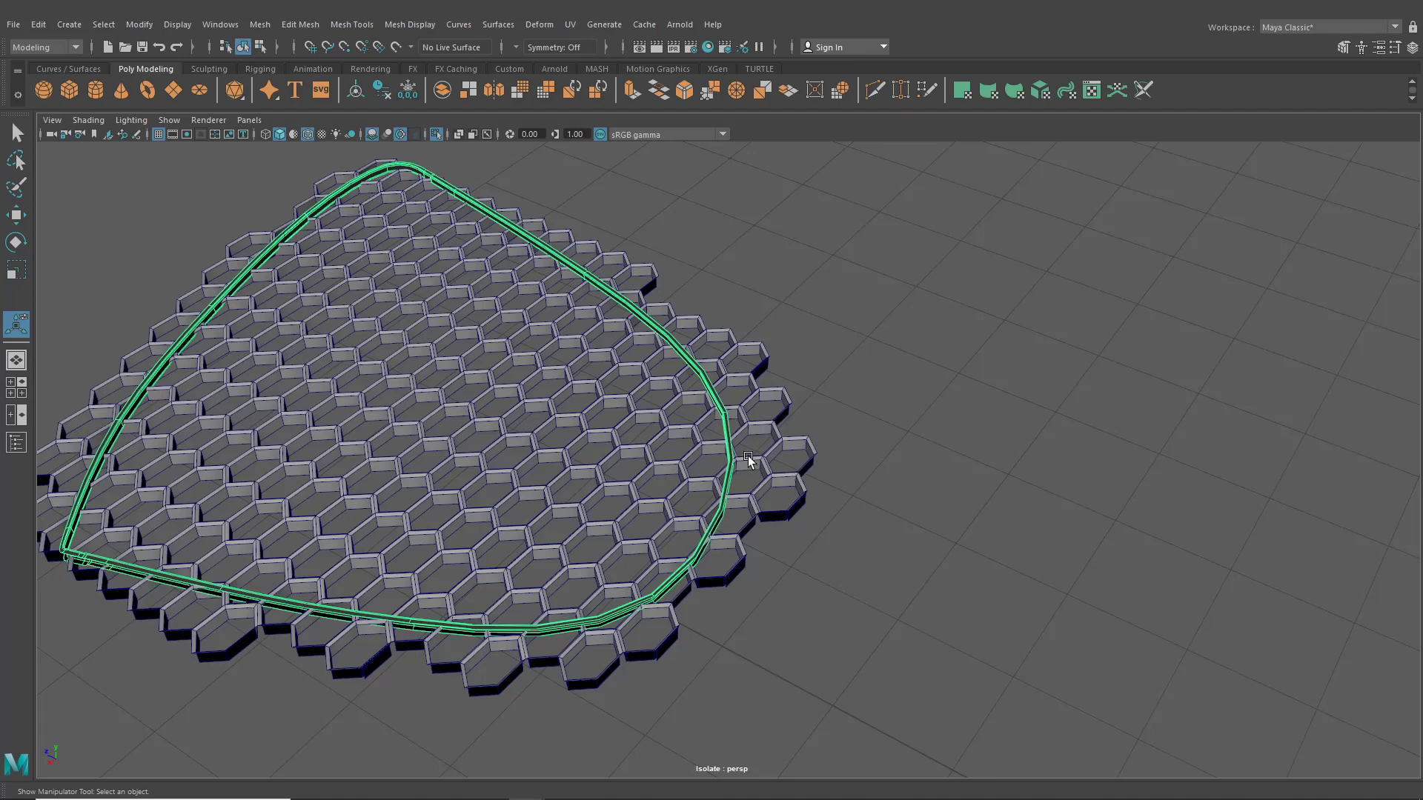
pyautogui.press('1')
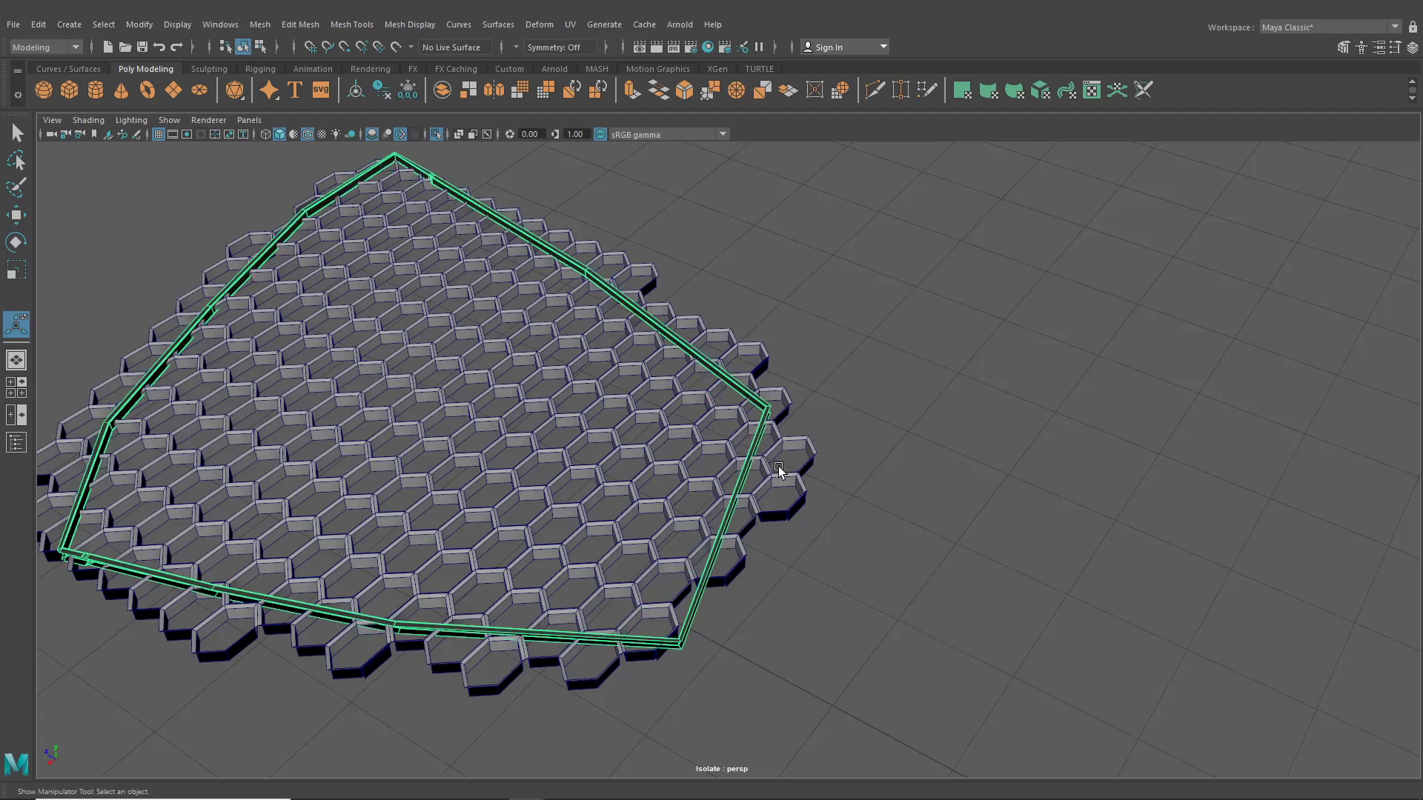
pyautogui.press('3')
pyautogui.rightClick(771, 442)
pyautogui.click(771, 443)
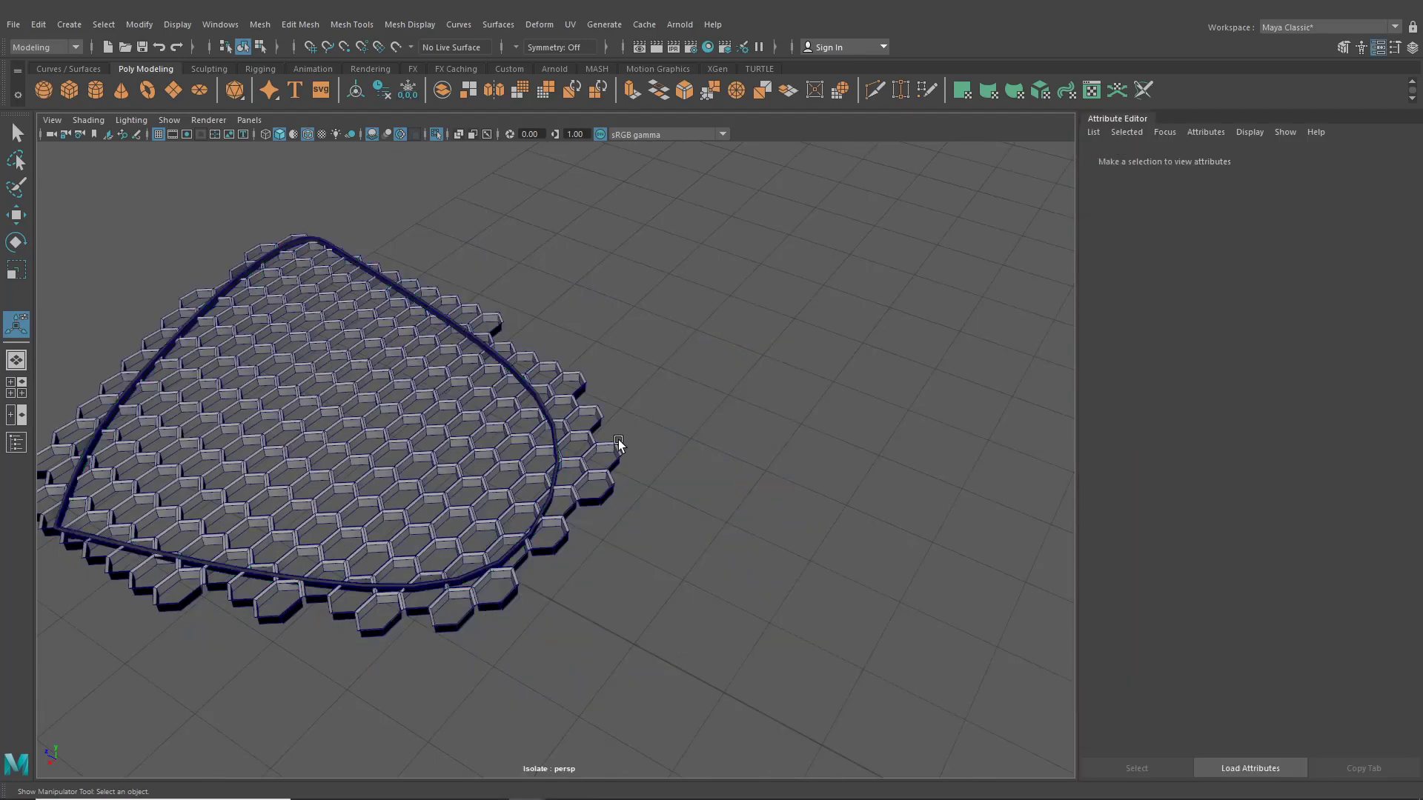
pyautogui.click(617, 445)
pyautogui.click(1378, 47)
pyautogui.scroll(5, 905, 317)
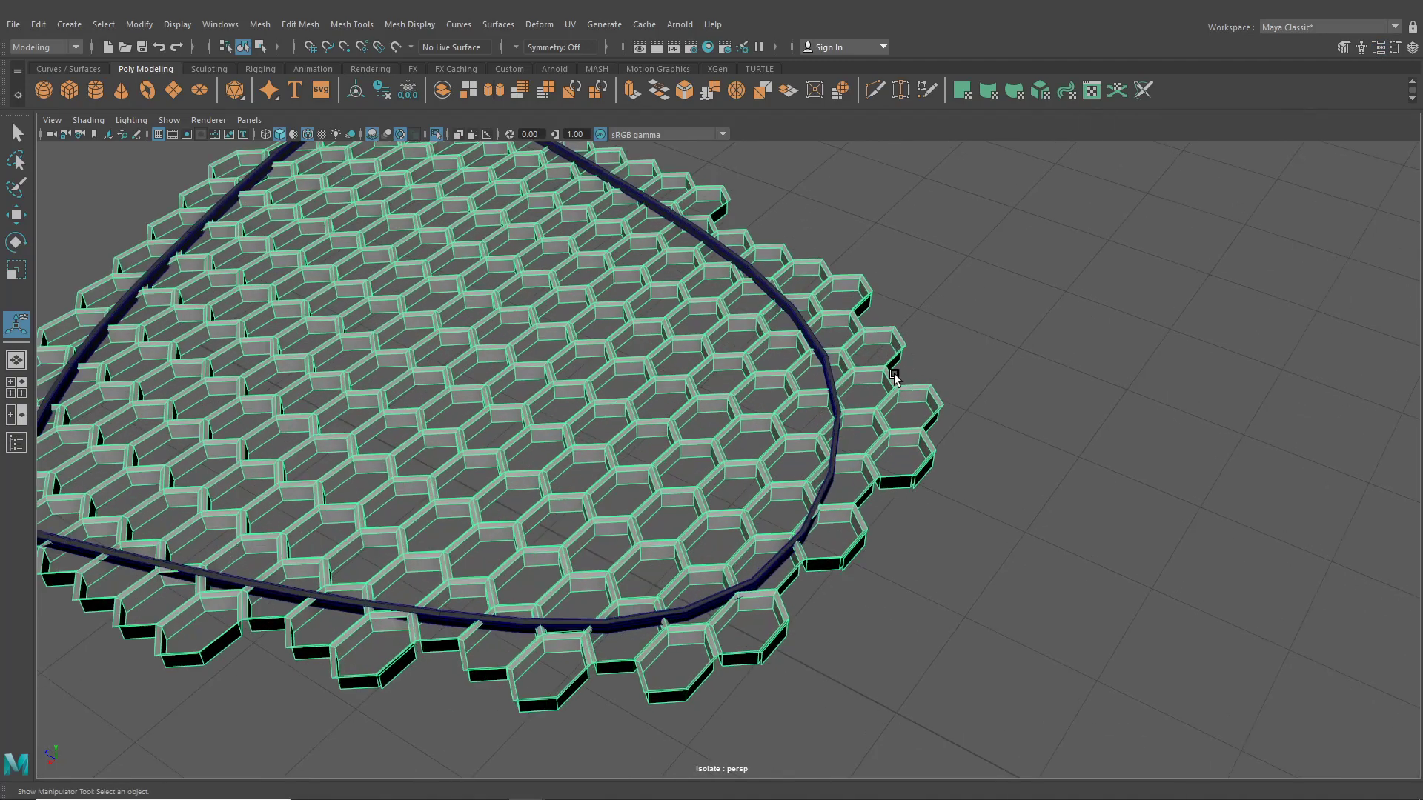
# - Delete the protruding hexagon faces outside the outermost curve of the rim's rounded end
pyautogui.moveTo(879, 357); pyautogui.dragTo(894, 402, button='right')
pyautogui.moveTo(993, 499); pyautogui.dragTo(872, 361)
pyautogui.press('Delete')
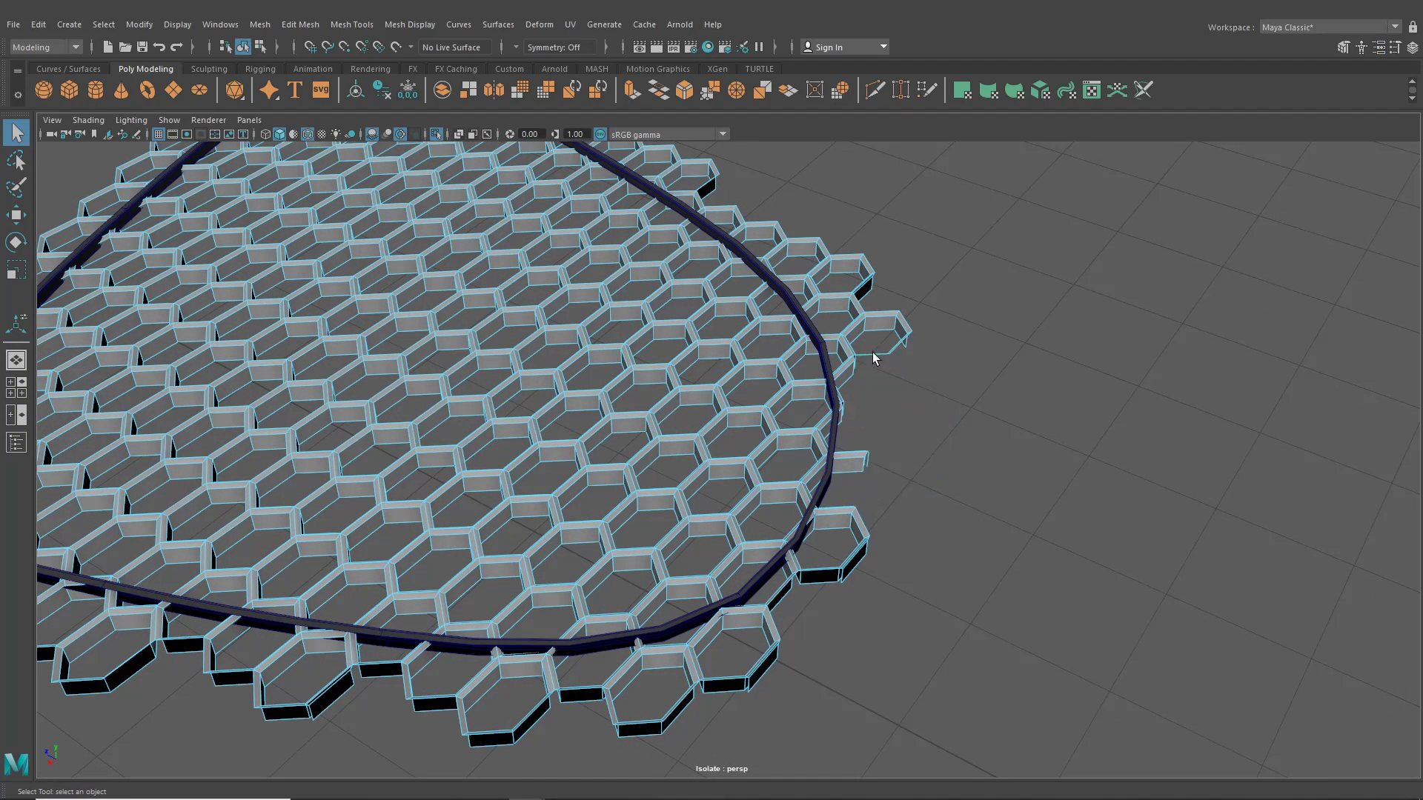
pyautogui.click(857, 452)
pyautogui.press('Delete')
pyautogui.moveTo(863, 550); pyautogui.dragTo(864, 552)
pyautogui.press('Delete')
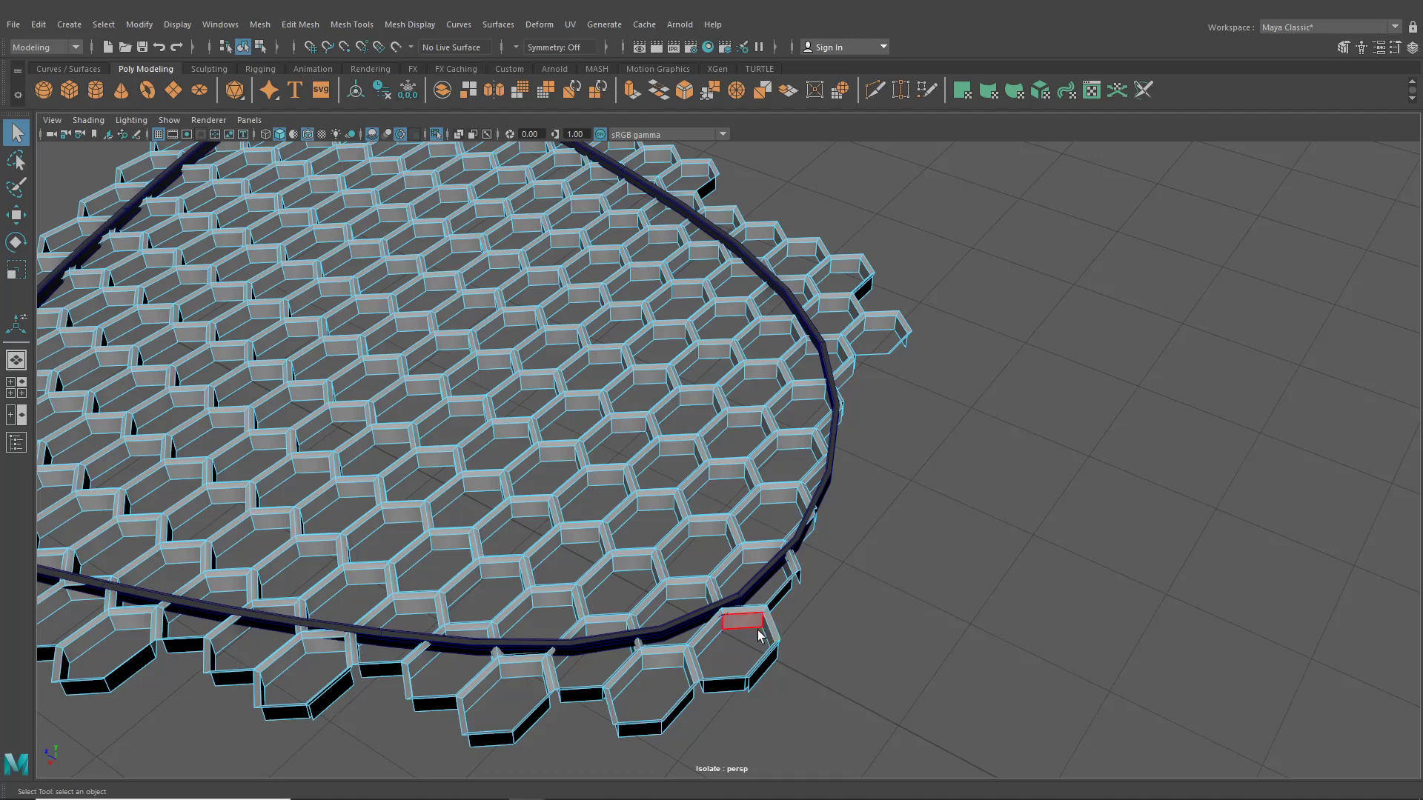
# - Delete the surplus hexagon walls just outside the rim where its rounded end meets the adjoining long edge
pyautogui.moveTo(757, 607); pyautogui.dragTo(756, 605)
pyautogui.press('Delete')
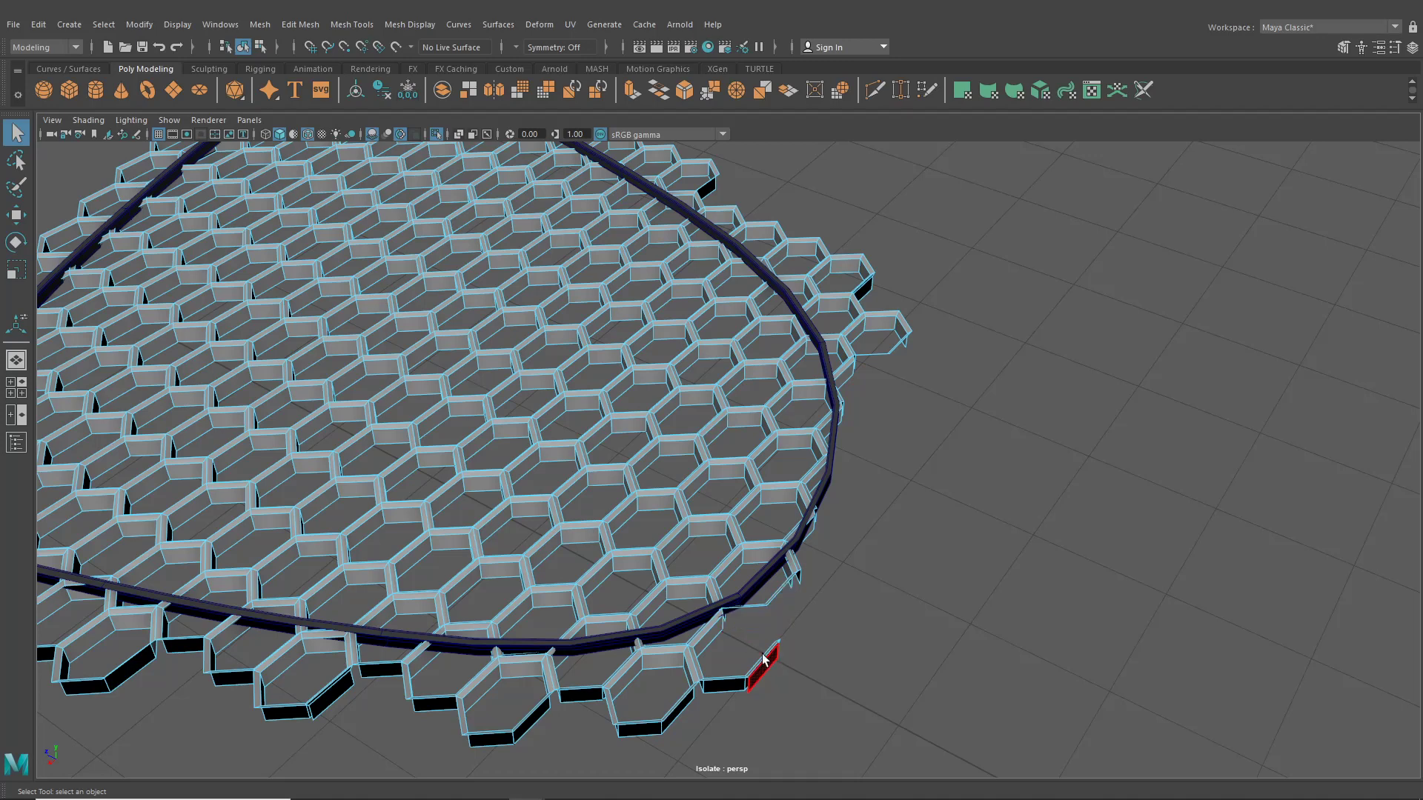
pyautogui.moveTo(762, 655); pyautogui.dragTo(784, 674)
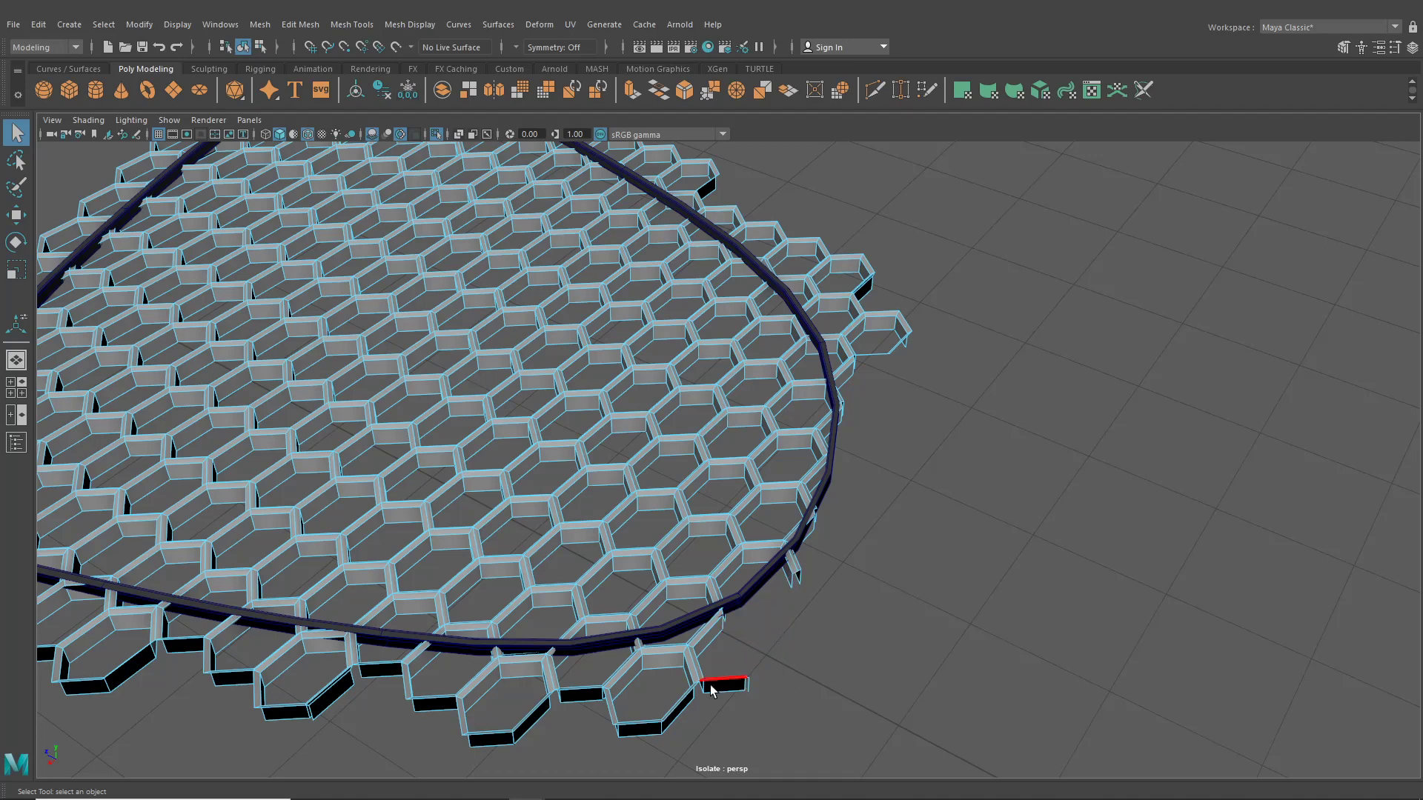
pyautogui.moveTo(685, 676); pyautogui.dragTo(746, 718)
pyautogui.press('Delete')
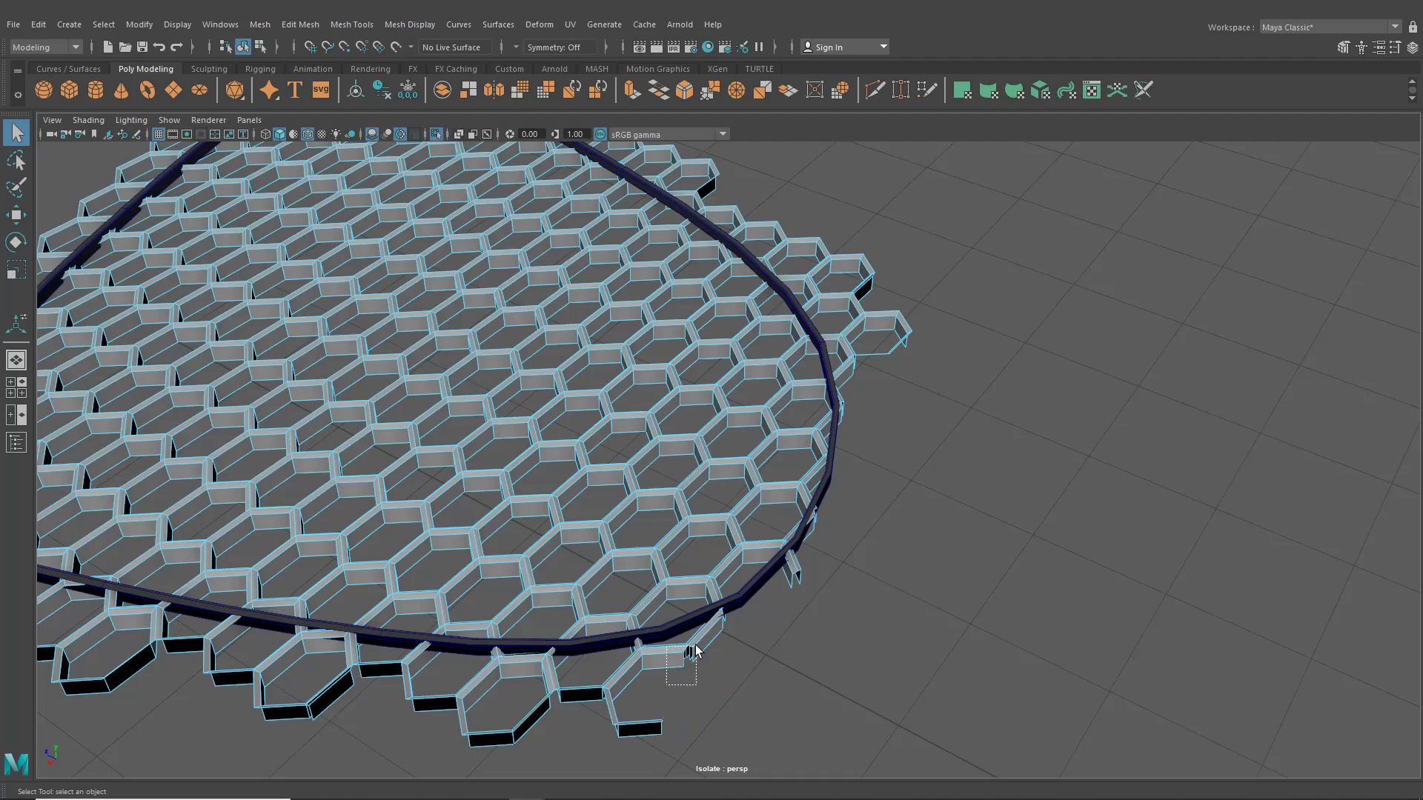
# - Seen from above, delete the leftover hexagon walls protruding past the rim's curved end
pyautogui.scroll(-1, 772, 616)
pyautogui.keyDown('alt'); pyautogui.moveTo(766, 621); pyautogui.dragTo(957, 632); pyautogui.keyUp('alt')
pyautogui.keyDown('alt'); pyautogui.moveTo(957, 632); pyautogui.dragTo(823, 612, button='middle'); pyautogui.keyUp('alt')
pyautogui.scroll(4, 822, 612)
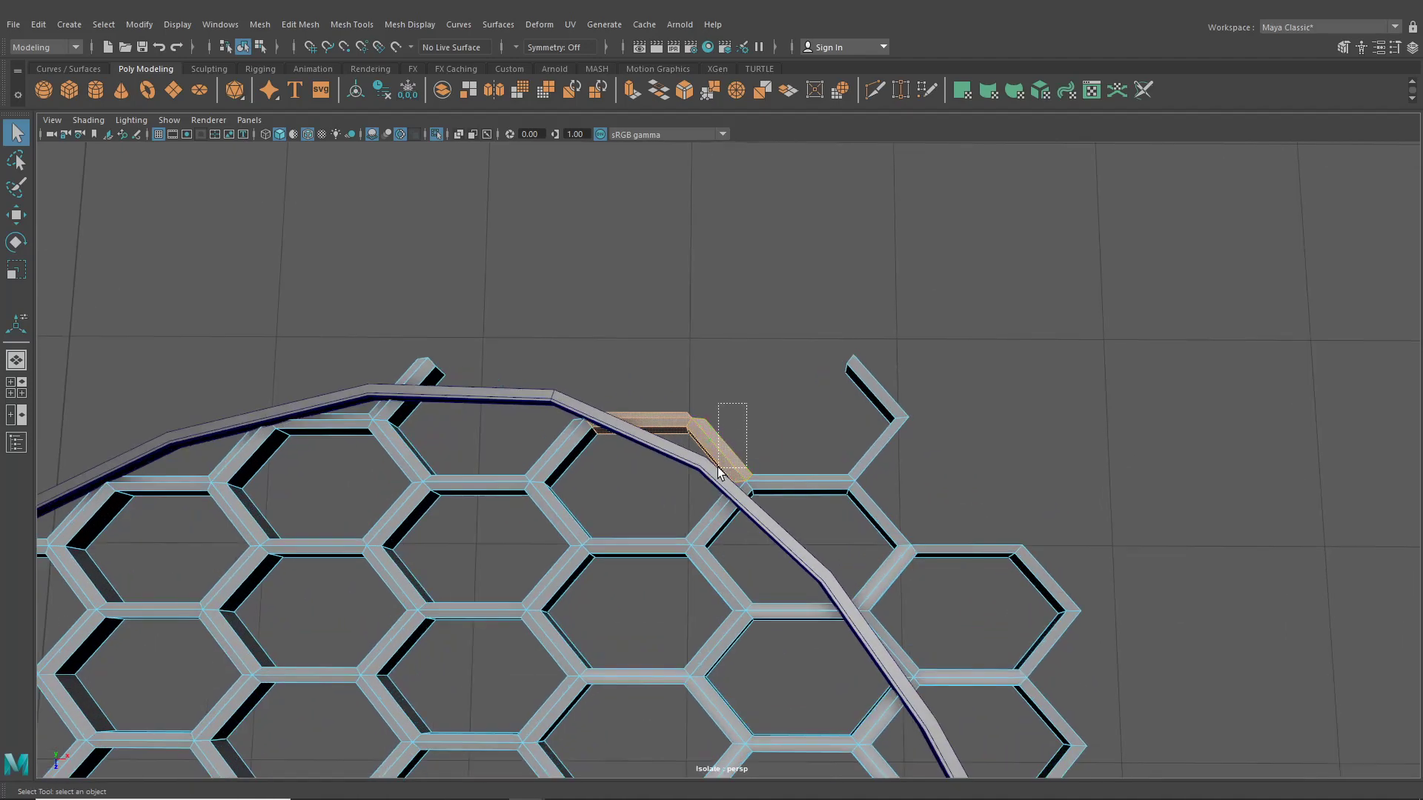
pyautogui.moveTo(717, 467); pyautogui.dragTo(719, 465)
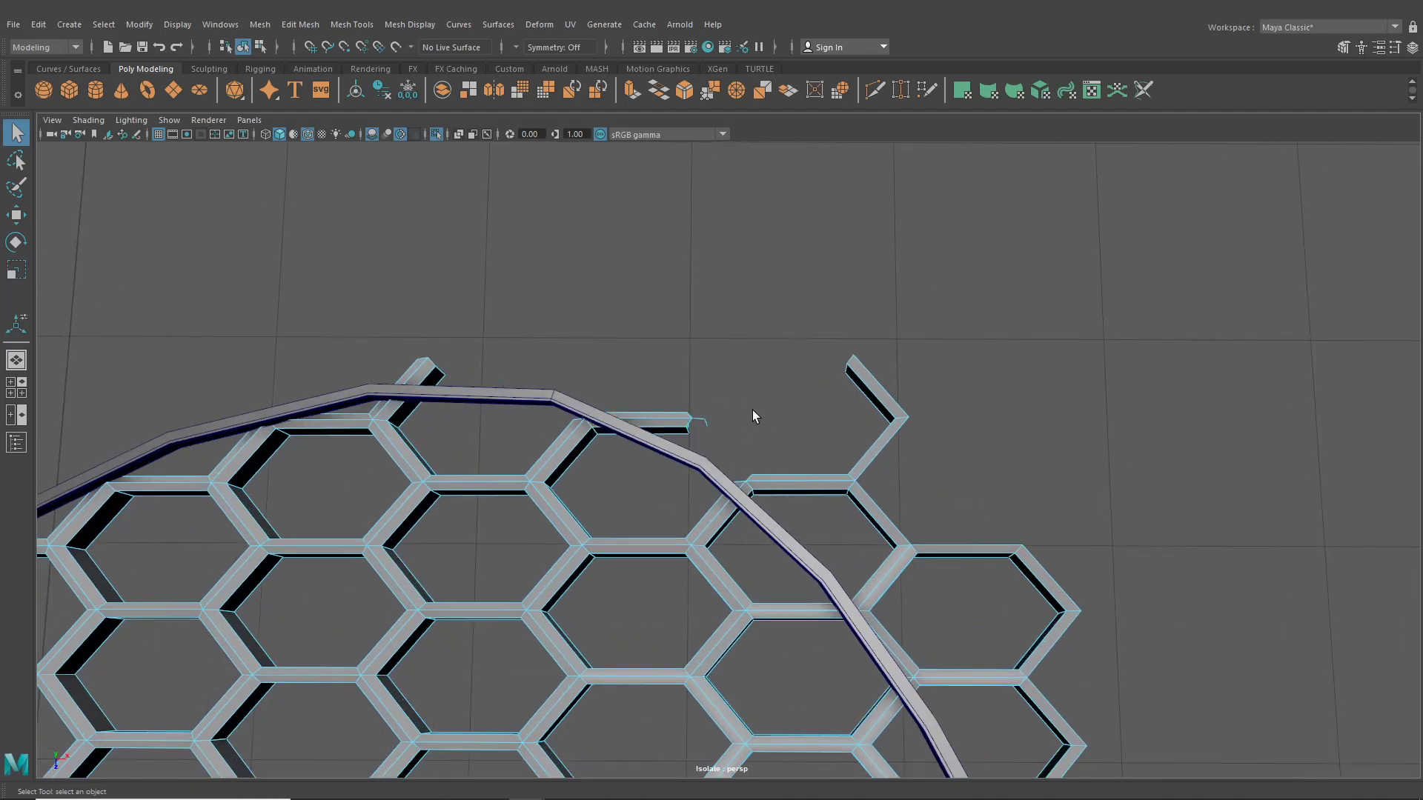
pyautogui.moveTo(820, 309); pyautogui.dragTo(911, 439)
pyautogui.press('Delete')
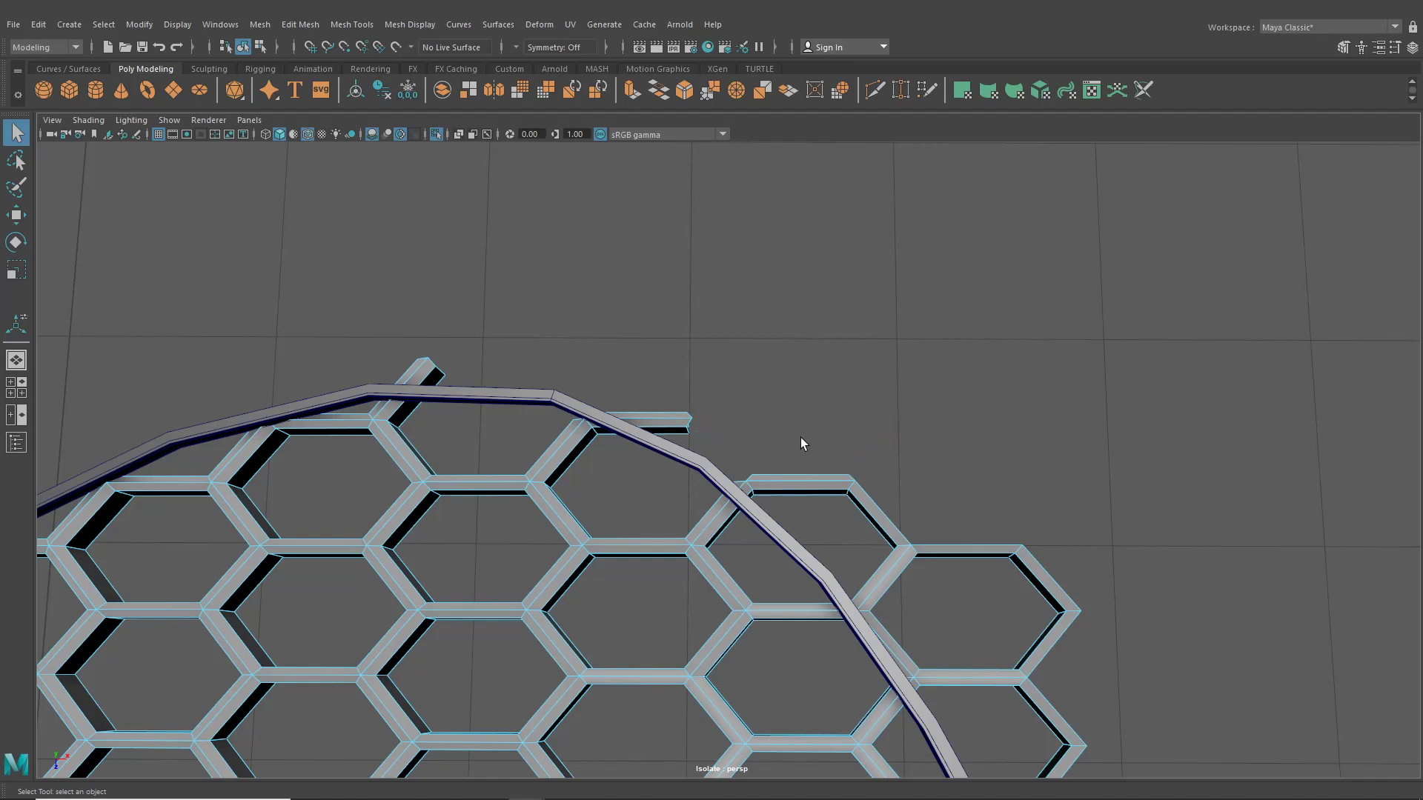
pyautogui.moveTo(861, 517); pyautogui.dragTo(860, 518)
pyautogui.press('Delete')
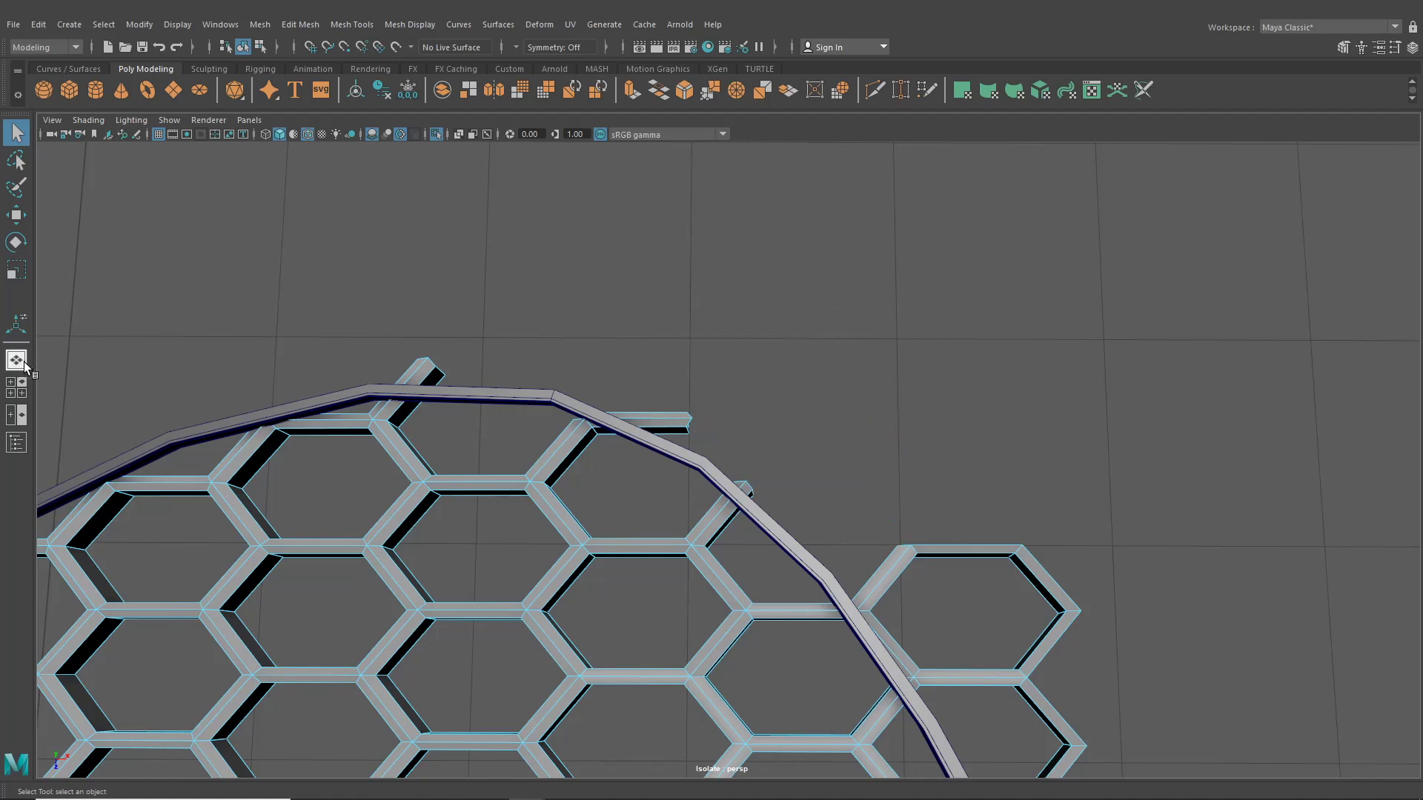
# - Turn off isolation to show the whole car around the grille again
pyautogui.click(433, 135)
pyautogui.scroll(-5, 600, 426)
pyautogui.keyDown('alt'); pyautogui.moveTo(600, 427); pyautogui.dragTo(594, 404); pyautogui.keyUp('alt')
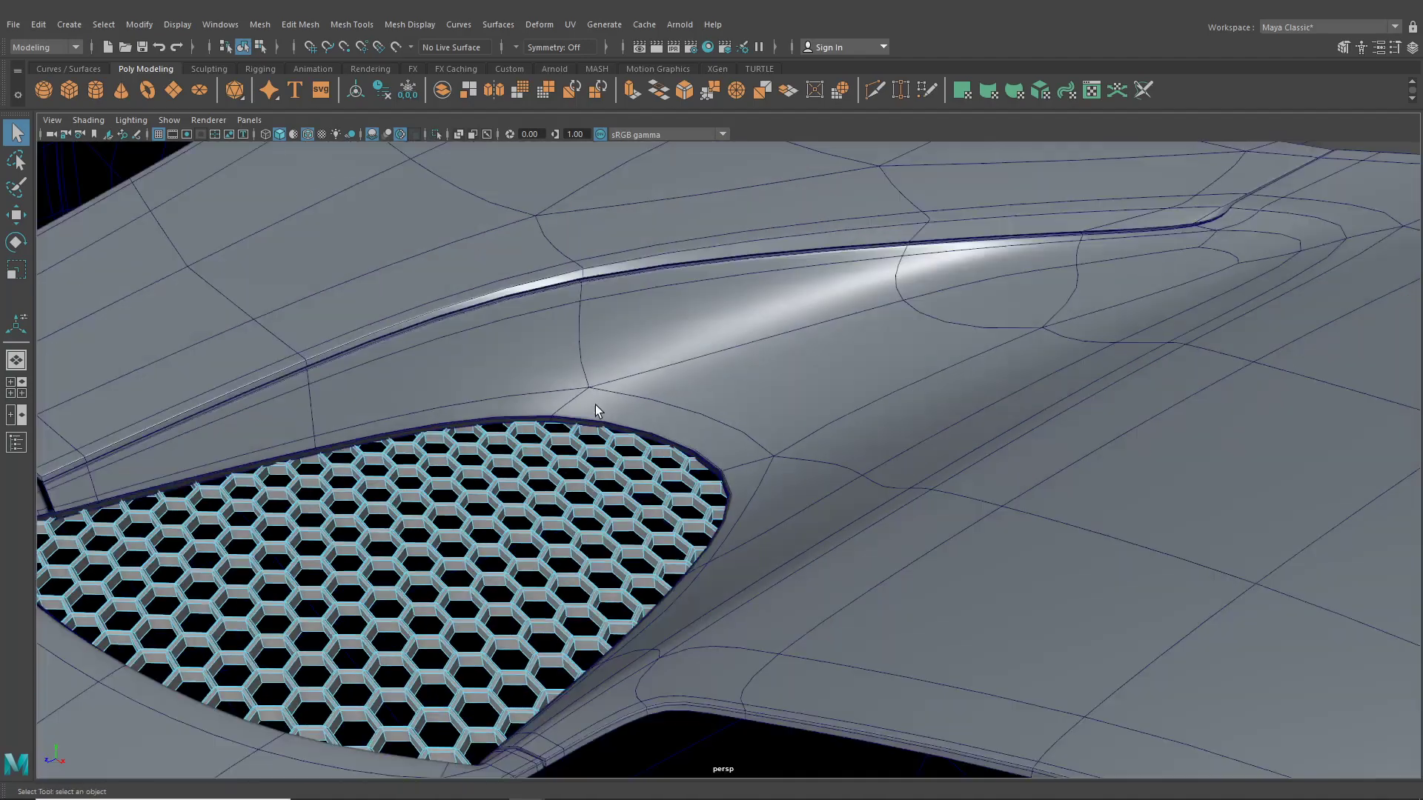
# - Examine the car model from the side, rear and front
pyautogui.scroll(-8, 594, 405)
pyautogui.keyDown('alt'); pyautogui.moveTo(1252, 493); pyautogui.dragTo(914, 458, button='middle'); pyautogui.keyUp('alt')
pyautogui.keyDown('alt'); pyautogui.moveTo(915, 458); pyautogui.dragTo(874, 456); pyautogui.keyUp('alt')
pyautogui.scroll(-3, 875, 456)
pyautogui.keyDown('alt'); pyautogui.moveTo(761, 458); pyautogui.dragTo(416, 439, button='middle'); pyautogui.keyUp('alt')
pyautogui.scroll(-4, 1144, 420)
pyautogui.keyDown('alt'); pyautogui.moveTo(1211, 416); pyautogui.dragTo(917, 398, button='middle'); pyautogui.keyUp('alt')
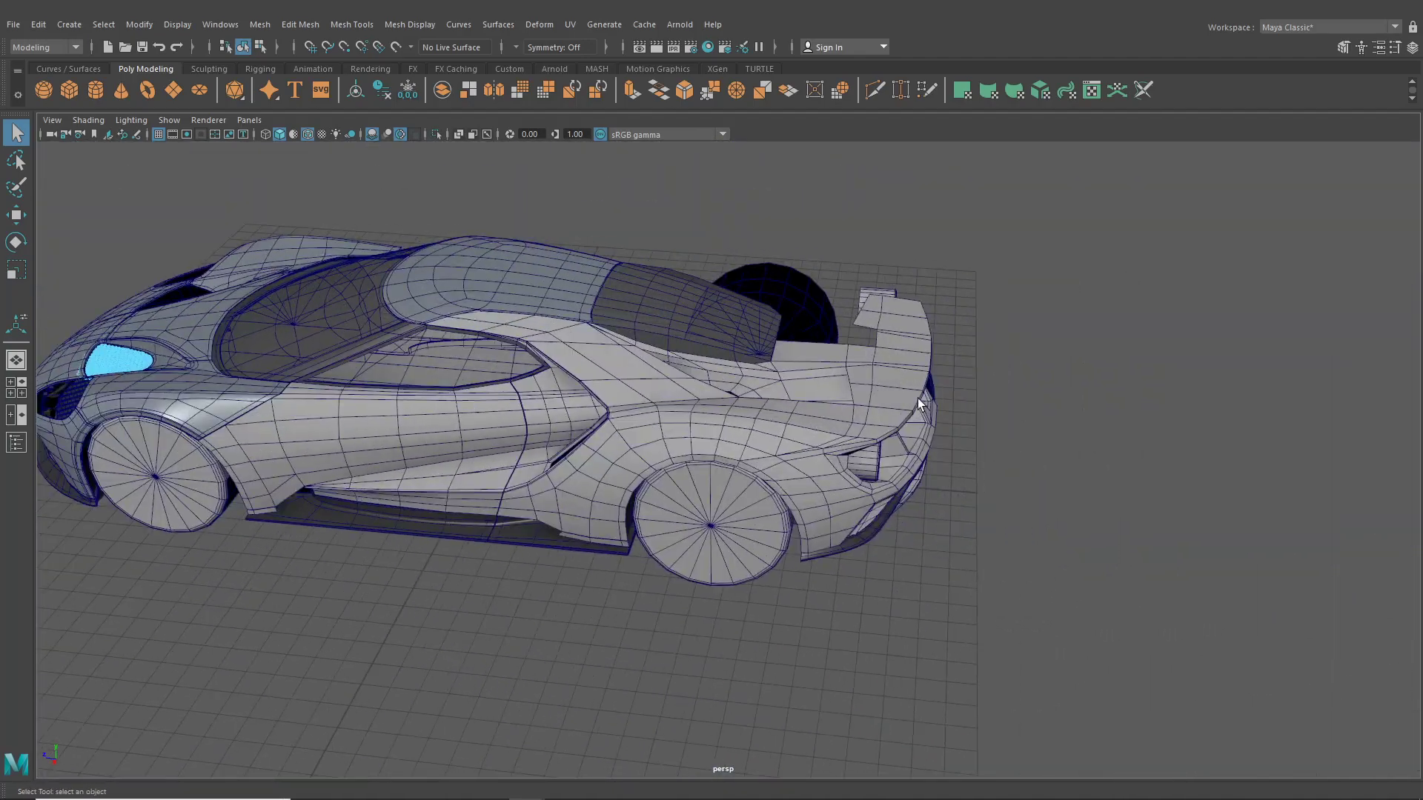
pyautogui.keyDown('alt'); pyautogui.moveTo(822, 452); pyautogui.dragTo(713, 445); pyautogui.keyUp('alt')
pyautogui.keyDown('alt'); pyautogui.moveTo(747, 501); pyautogui.dragTo(562, 441, button='middle'); pyautogui.keyUp('alt')
pyautogui.scroll(3, 562, 441)
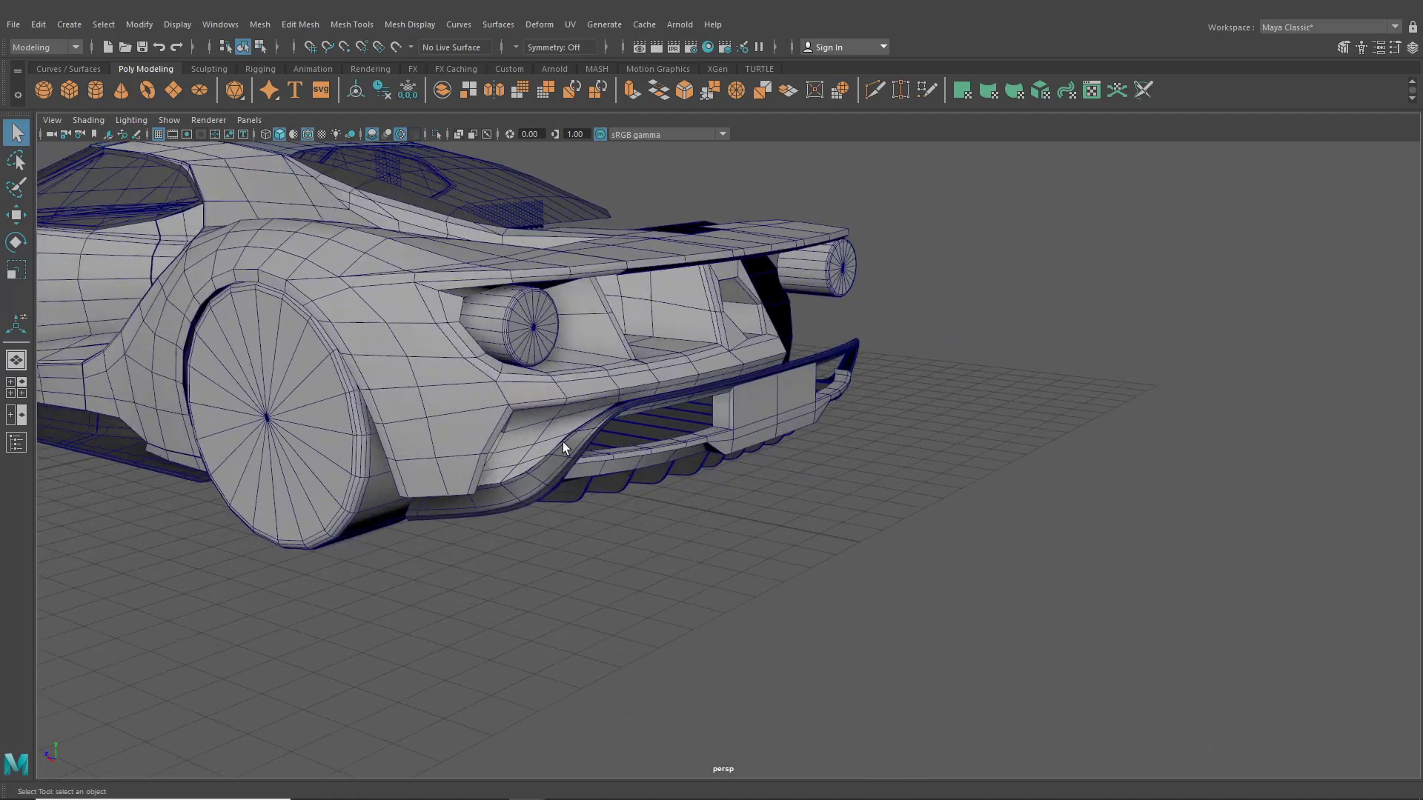
pyautogui.keyDown('alt'); pyautogui.moveTo(646, 378); pyautogui.dragTo(829, 489); pyautogui.keyUp('alt')
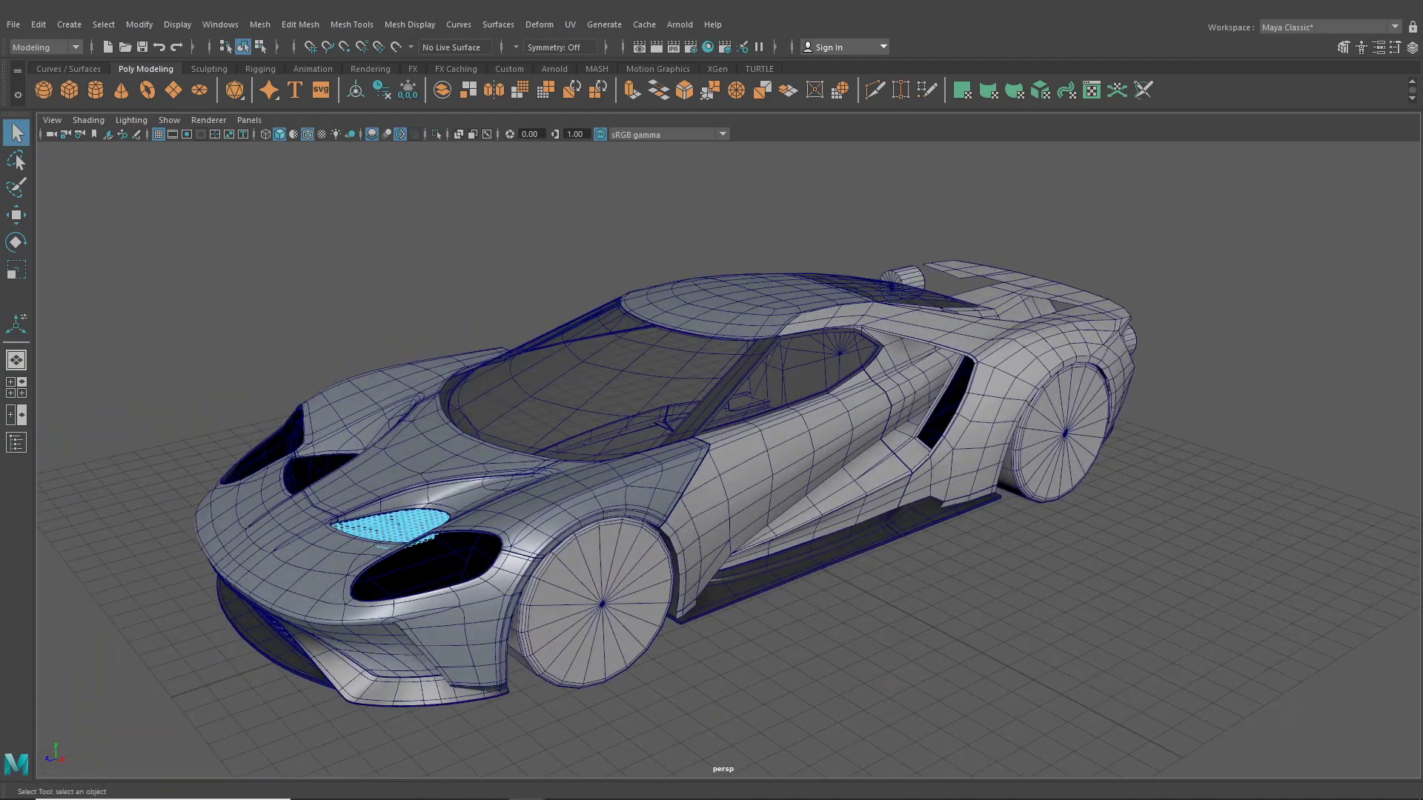